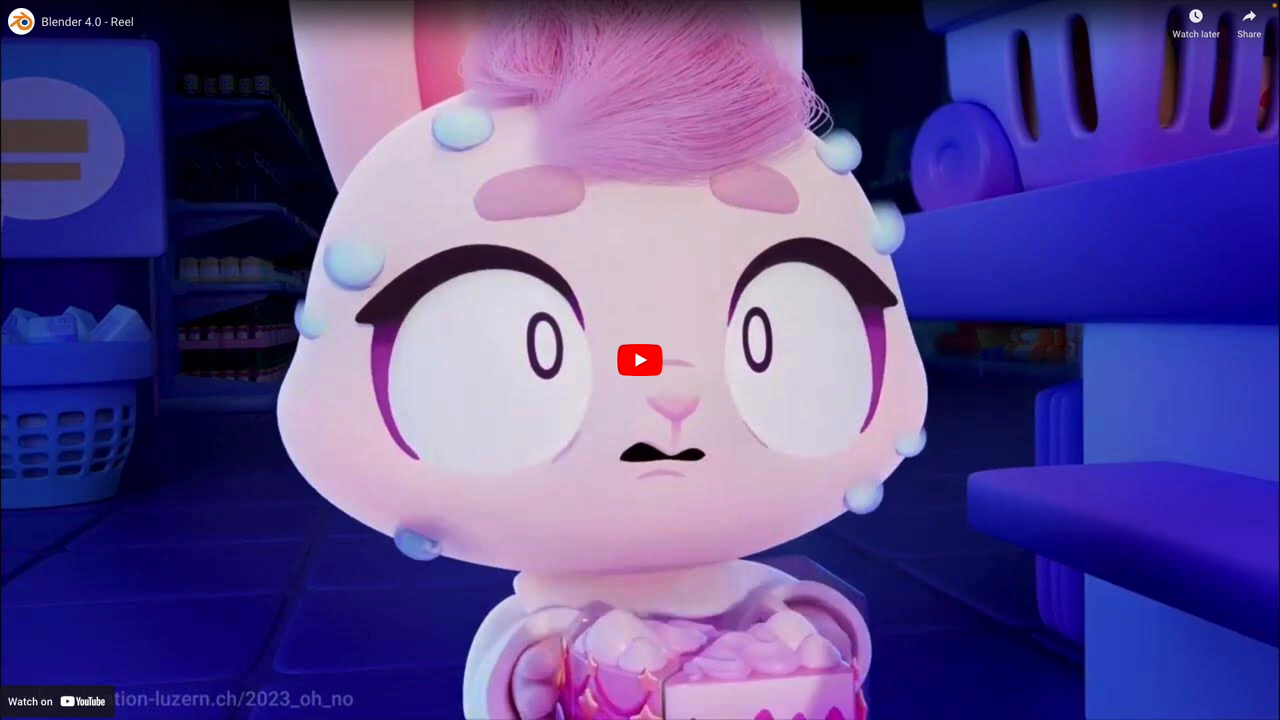
Exit the slideshow at the goal slide and examine the collage of low poly worlds in the "isometric low poly world" image results
{"action": "left_click", "coordinate": [757, 437]}
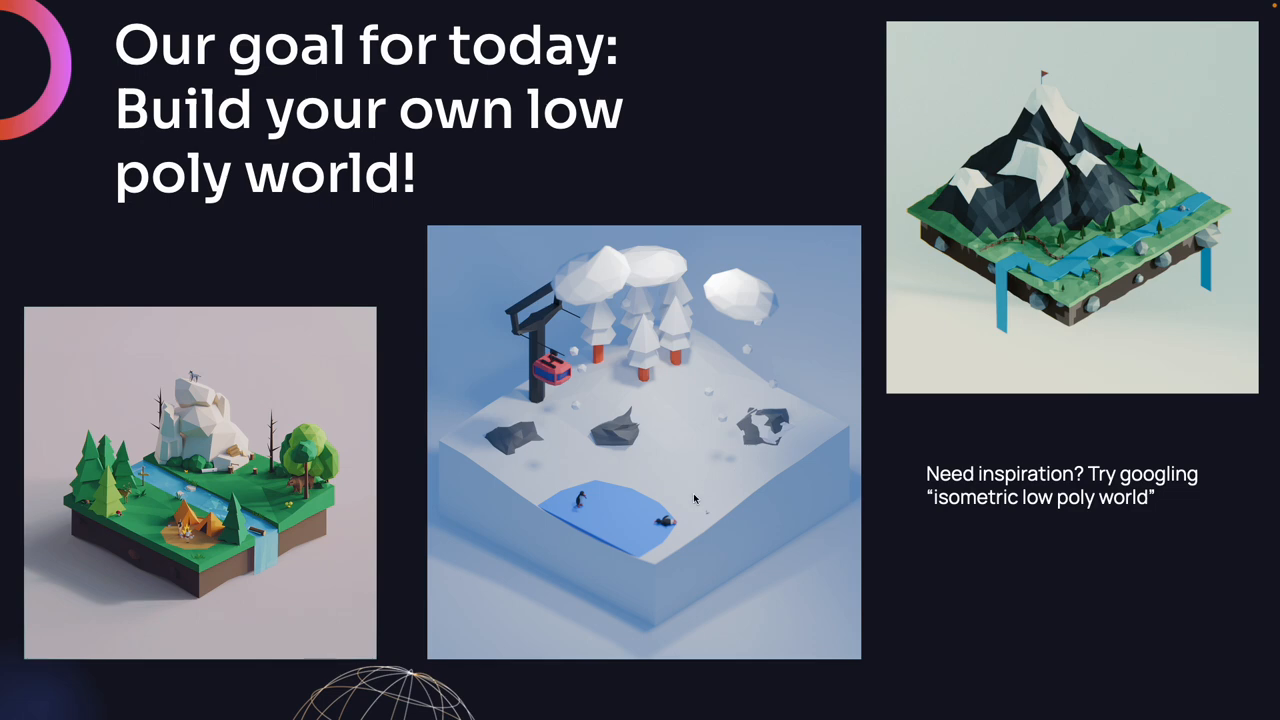
{"action": "key", "text": "Escape"}
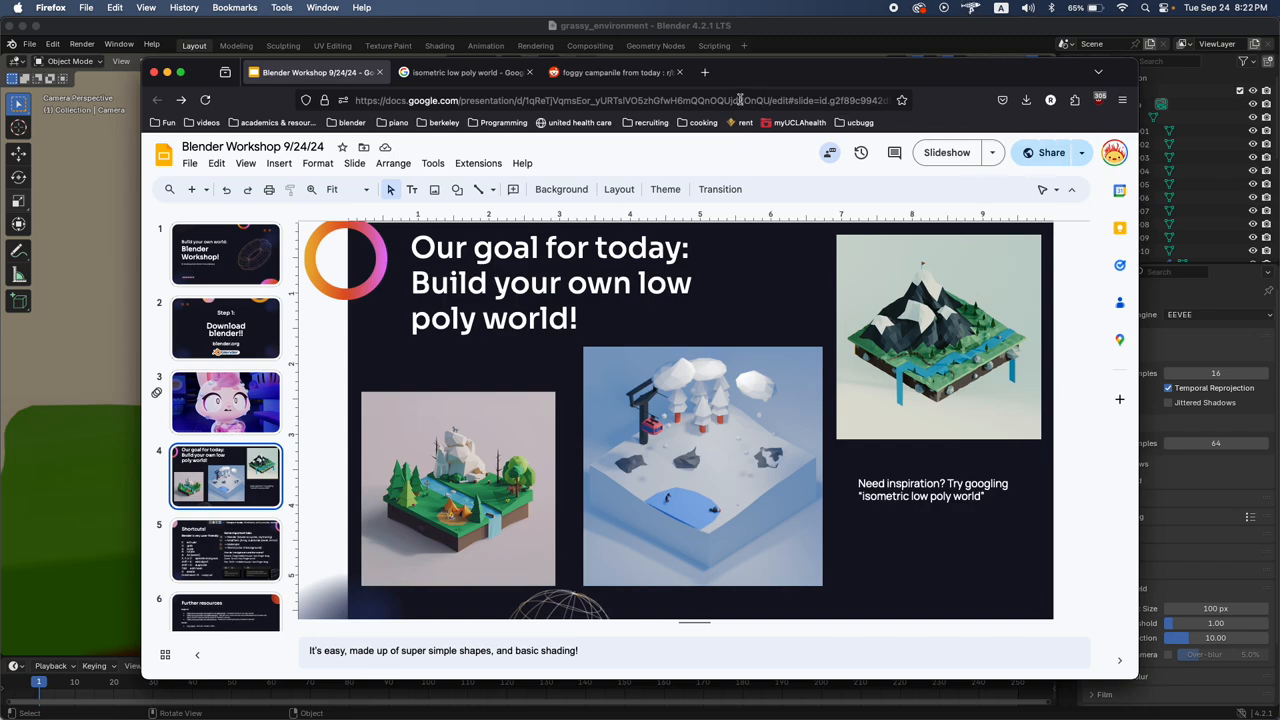
{"action": "left_click", "coordinate": [500, 72]}
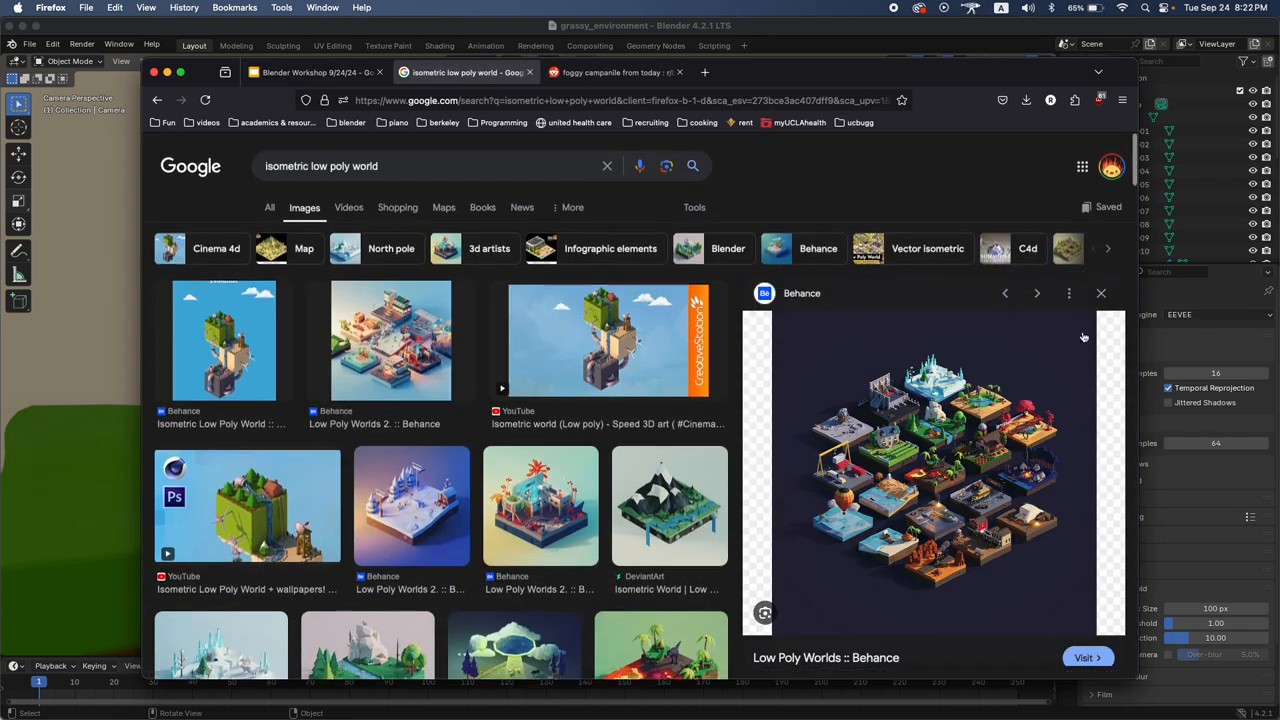
{"action": "scroll", "coordinate": [1011, 503], "scroll_direction": "up", "scroll_amount": 5, "text": "ctrl"}
{"action": "scroll", "coordinate": [1011, 503], "scroll_direction": "down", "scroll_amount": 2, "text": "ctrl"}
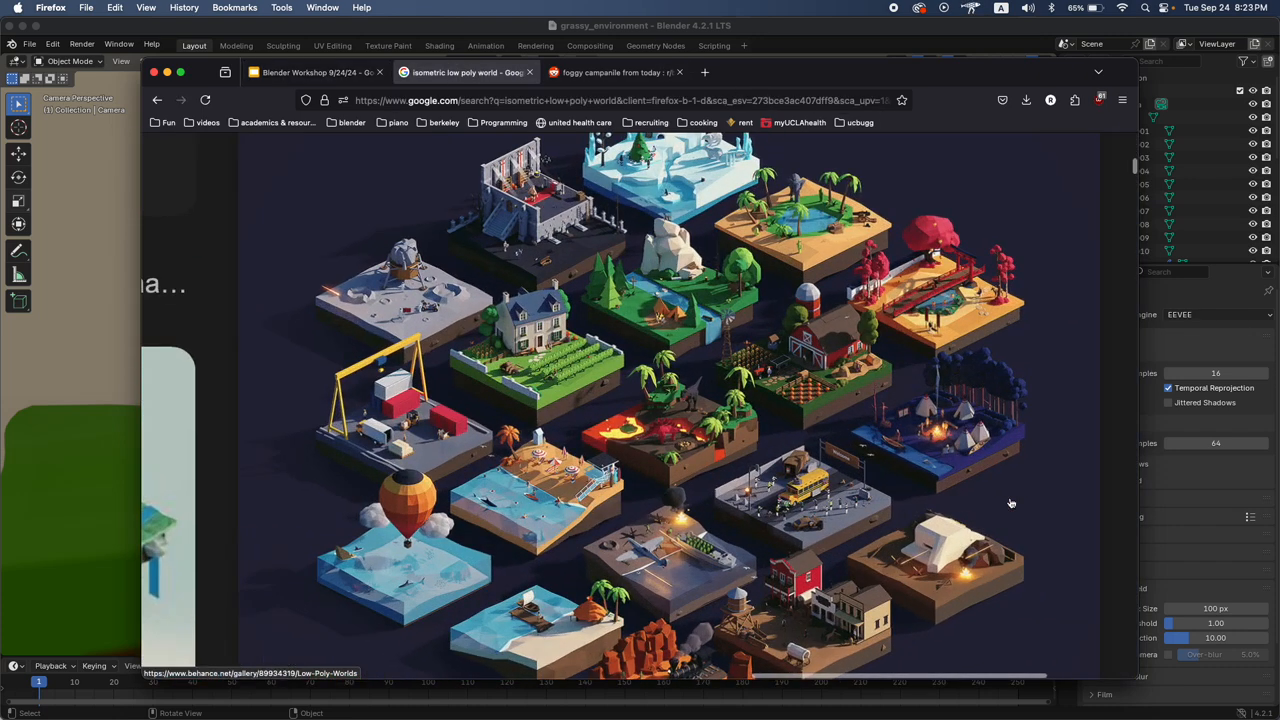
{"action": "scroll", "coordinate": [1018, 496], "scroll_direction": "down", "scroll_amount": 2, "text": "ctrl"}
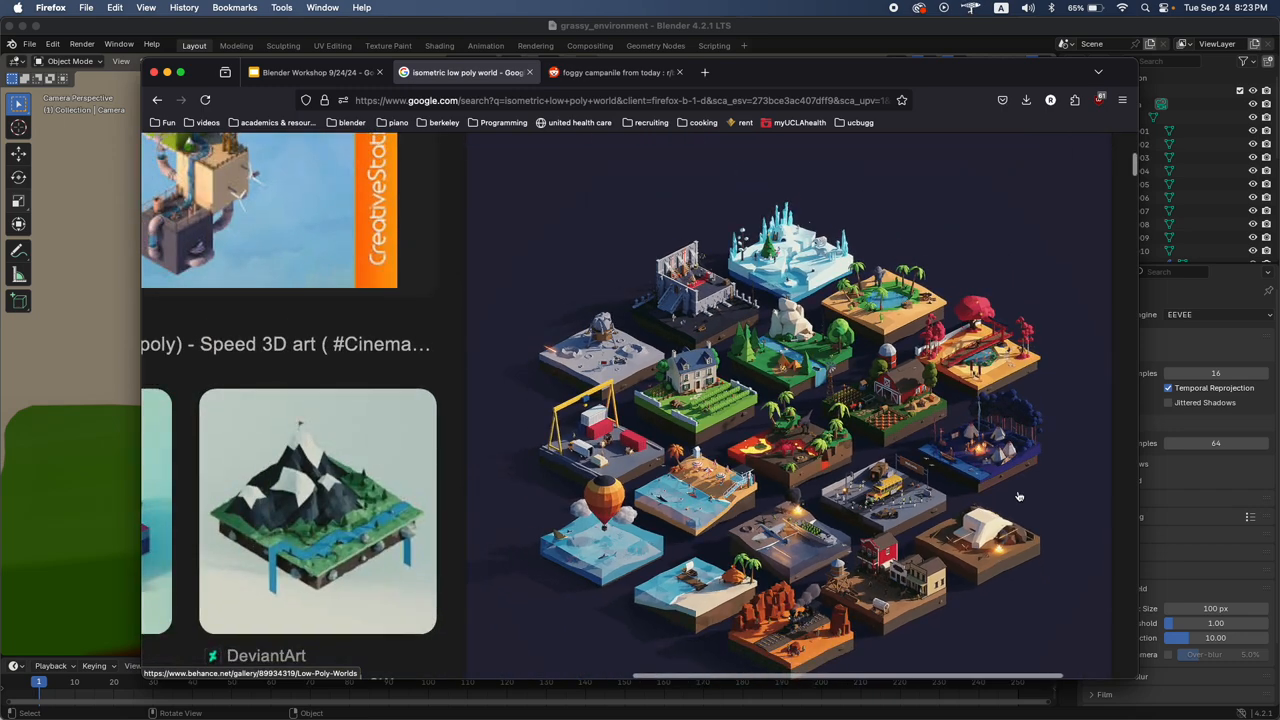
{"action": "key", "text": "ctrl+0"}
Preview the snowy, dinosaur and ice low poly worlds in the image results, inspecting the dinosaur scene up close
{"action": "left_click", "coordinate": [405, 466]}
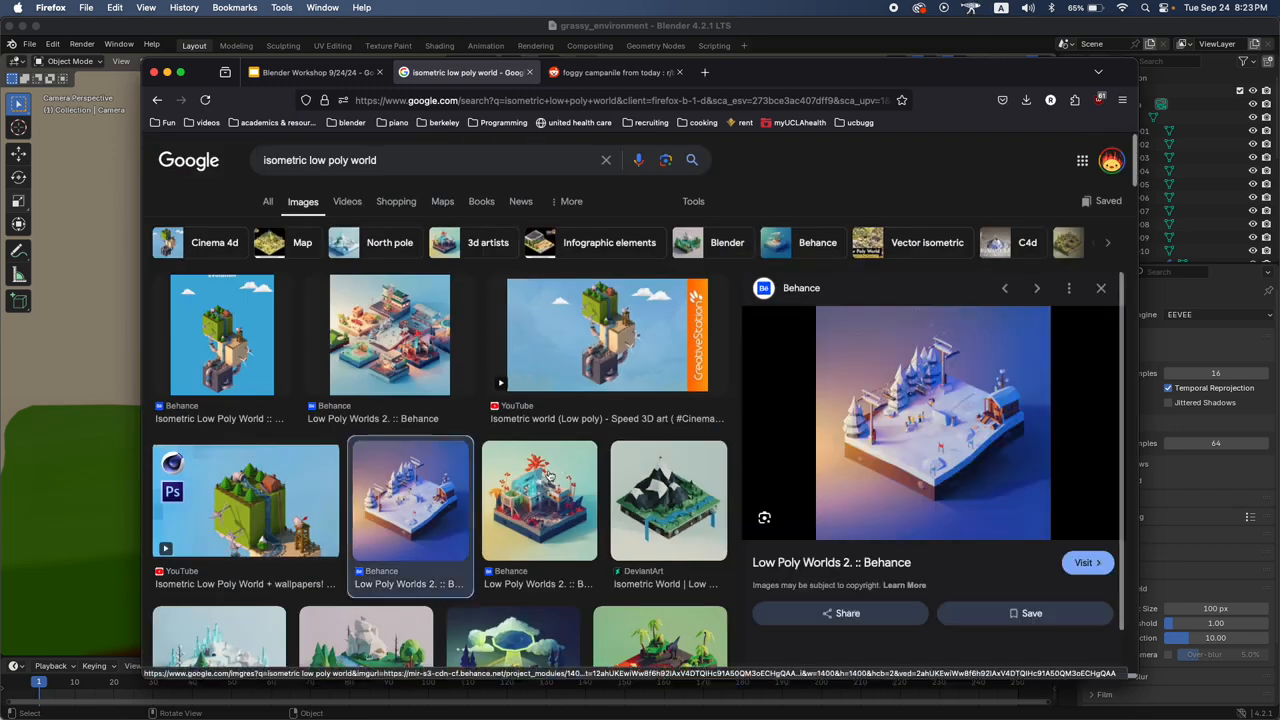
{"action": "scroll", "coordinate": [619, 465], "scroll_direction": "down", "scroll_amount": 4}
{"action": "left_click", "coordinate": [619, 465]}
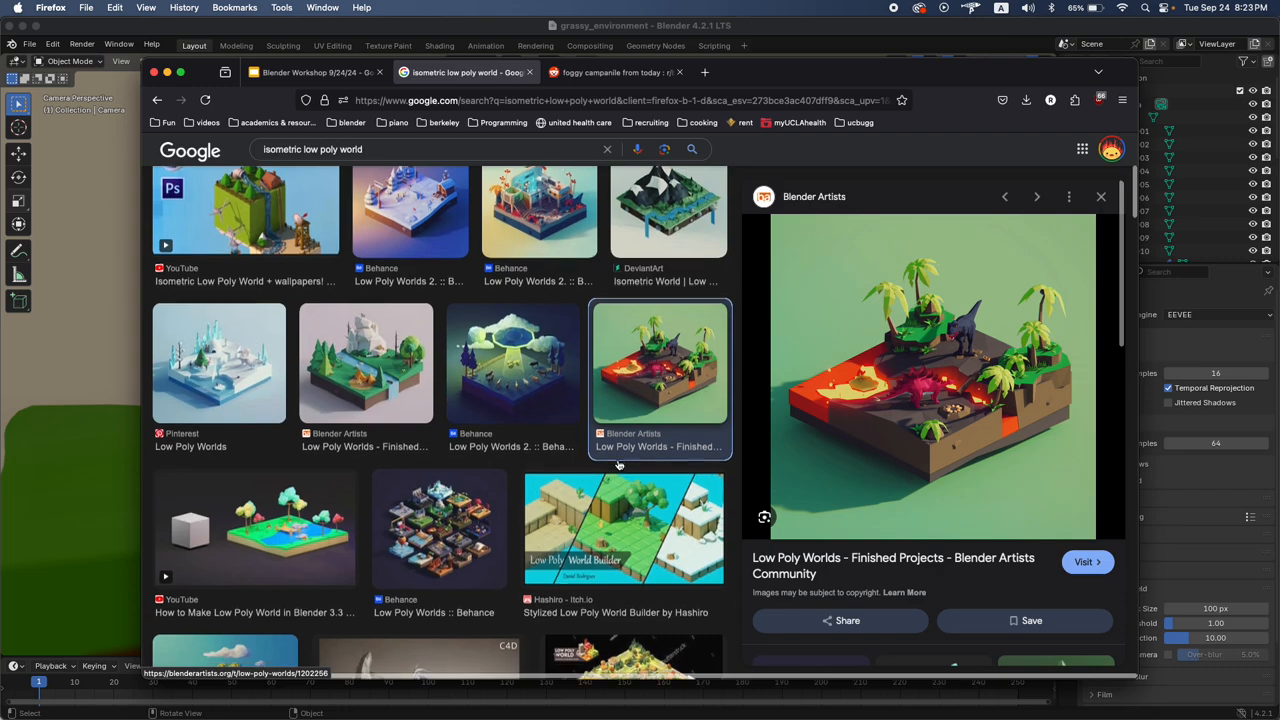
{"action": "scroll", "coordinate": [927, 365], "scroll_direction": "up", "scroll_amount": 4, "text": "ctrl"}
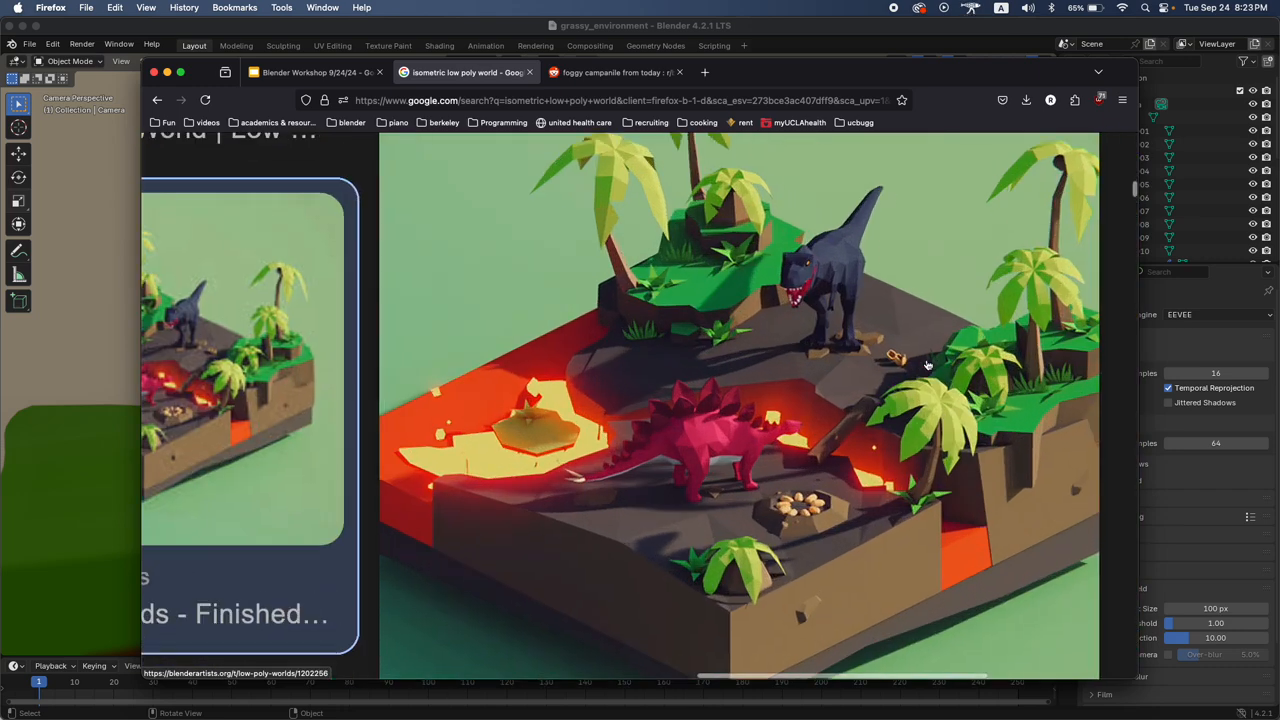
{"action": "scroll", "coordinate": [927, 365], "scroll_direction": "down", "scroll_amount": 4, "text": "ctrl"}
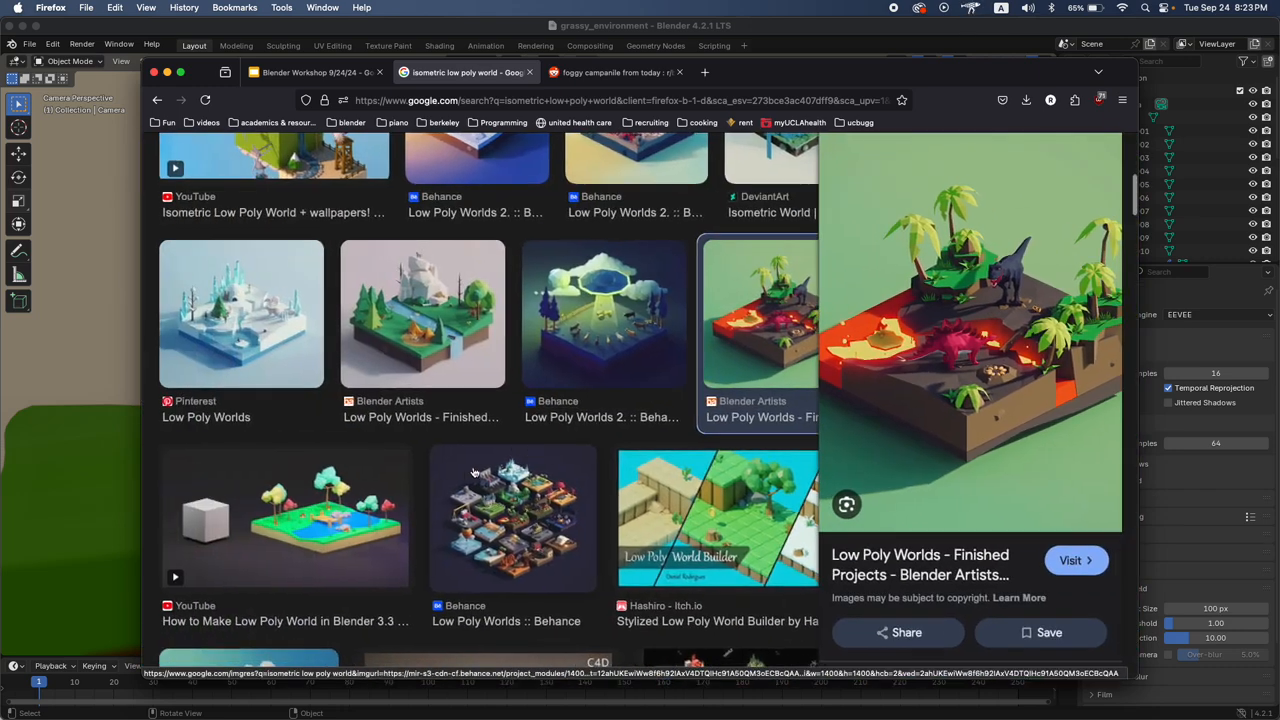
{"action": "left_click", "coordinate": [290, 515]}
{"action": "left_click", "coordinate": [229, 357]}
{"action": "scroll", "coordinate": [776, 331], "scroll_direction": "down", "scroll_amount": 2, "text": "ctrl"}
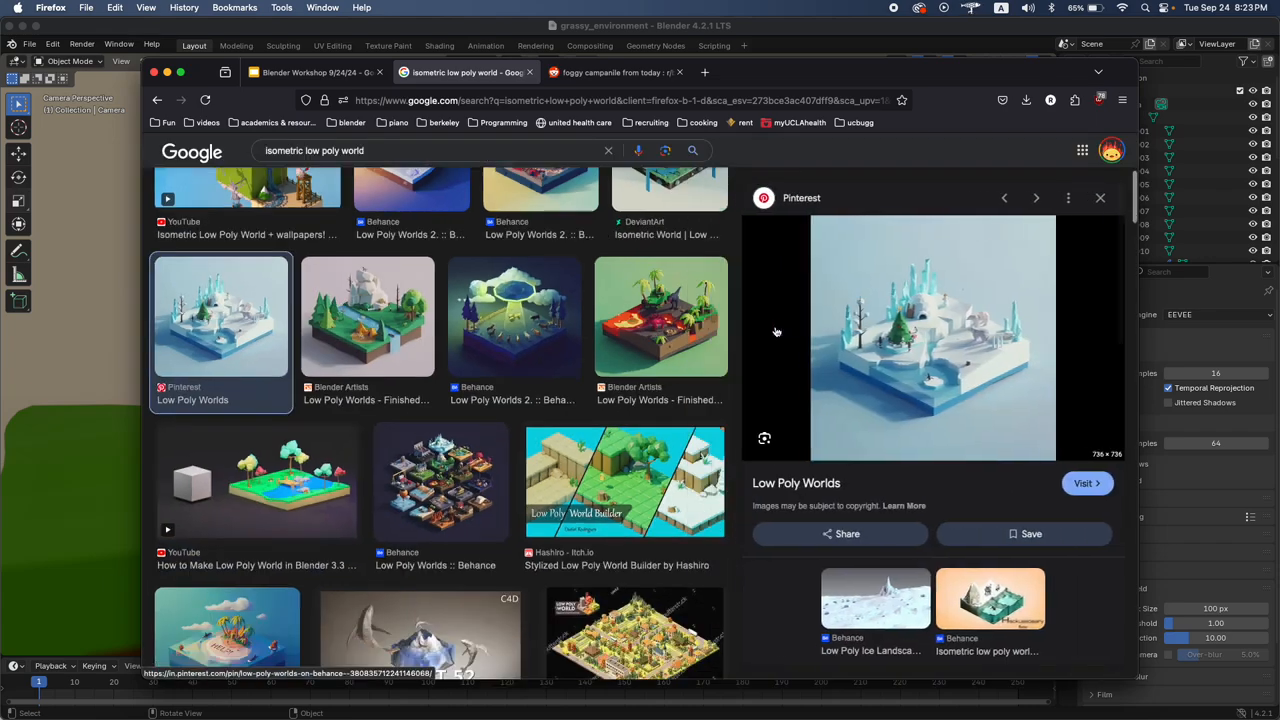
Switch to Blender and examine the grassy_environment example scene from several angles
{"action": "key", "text": "ctrl+Up"}
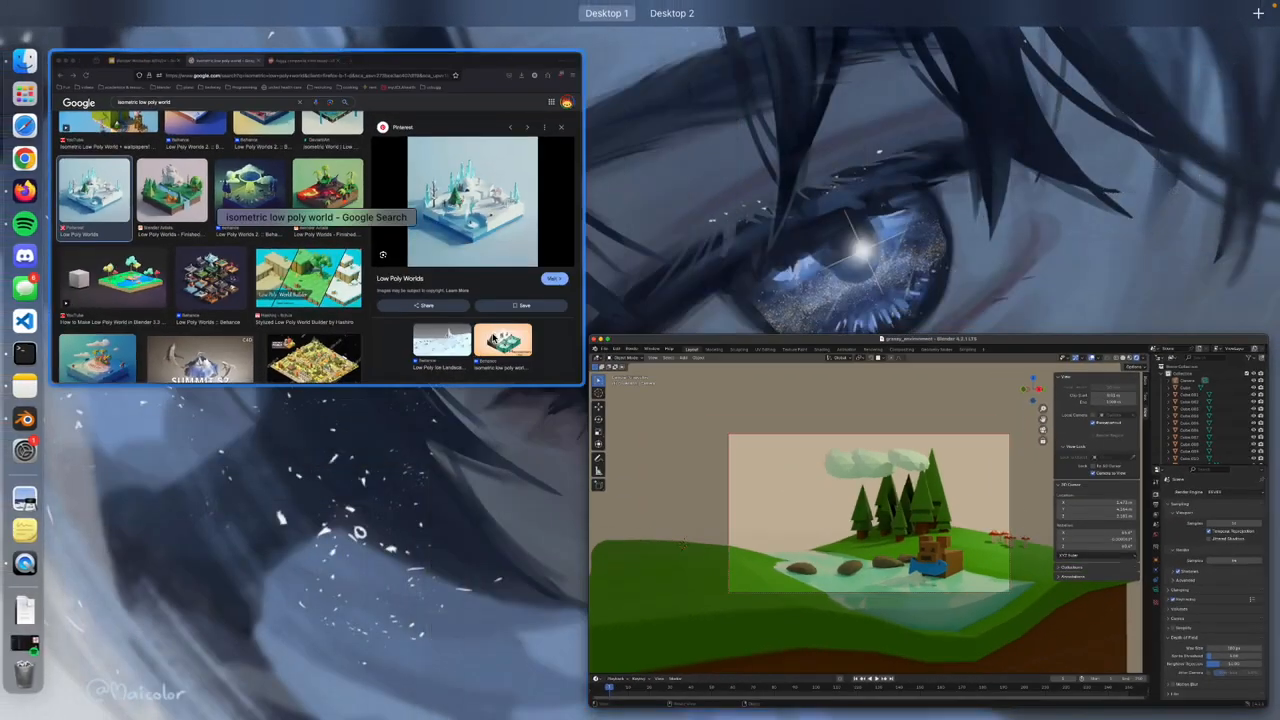
{"action": "left_click", "coordinate": [1031, 592]}
{"action": "scroll", "coordinate": [824, 511], "scroll_direction": "down", "scroll_amount": 10}
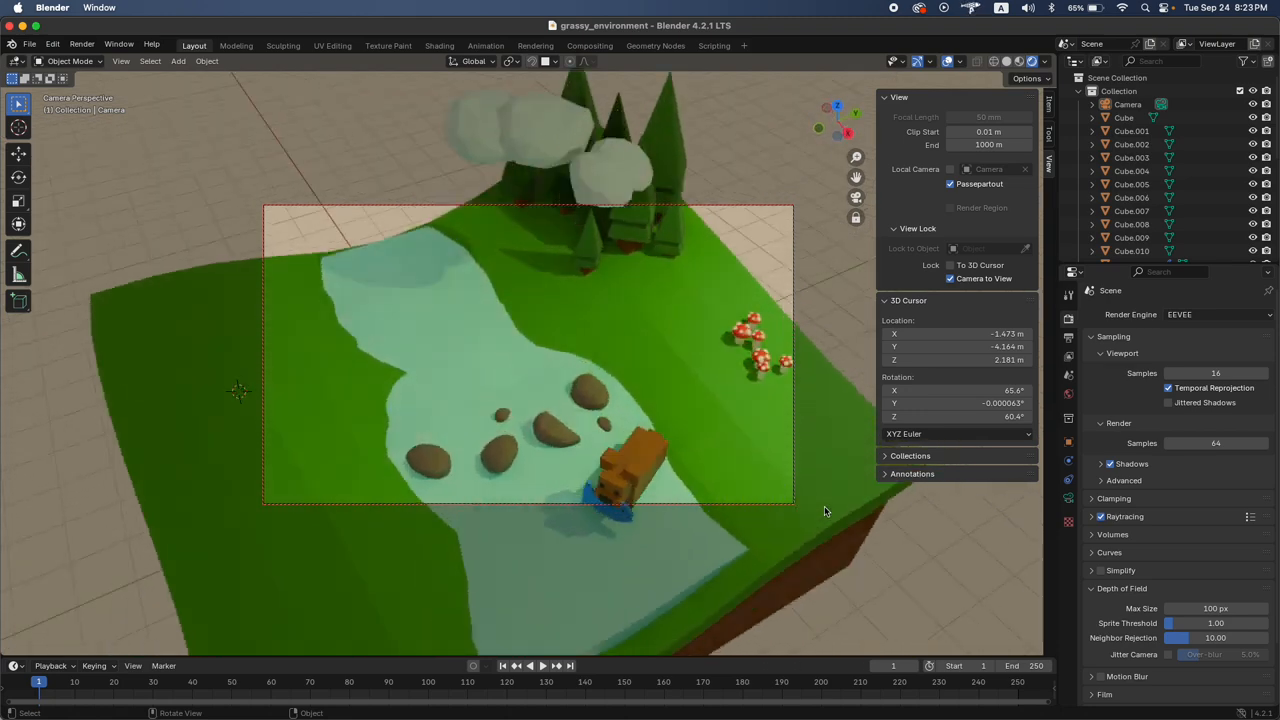
{"action": "scroll", "coordinate": [824, 506], "scroll_direction": "up", "scroll_amount": 15}
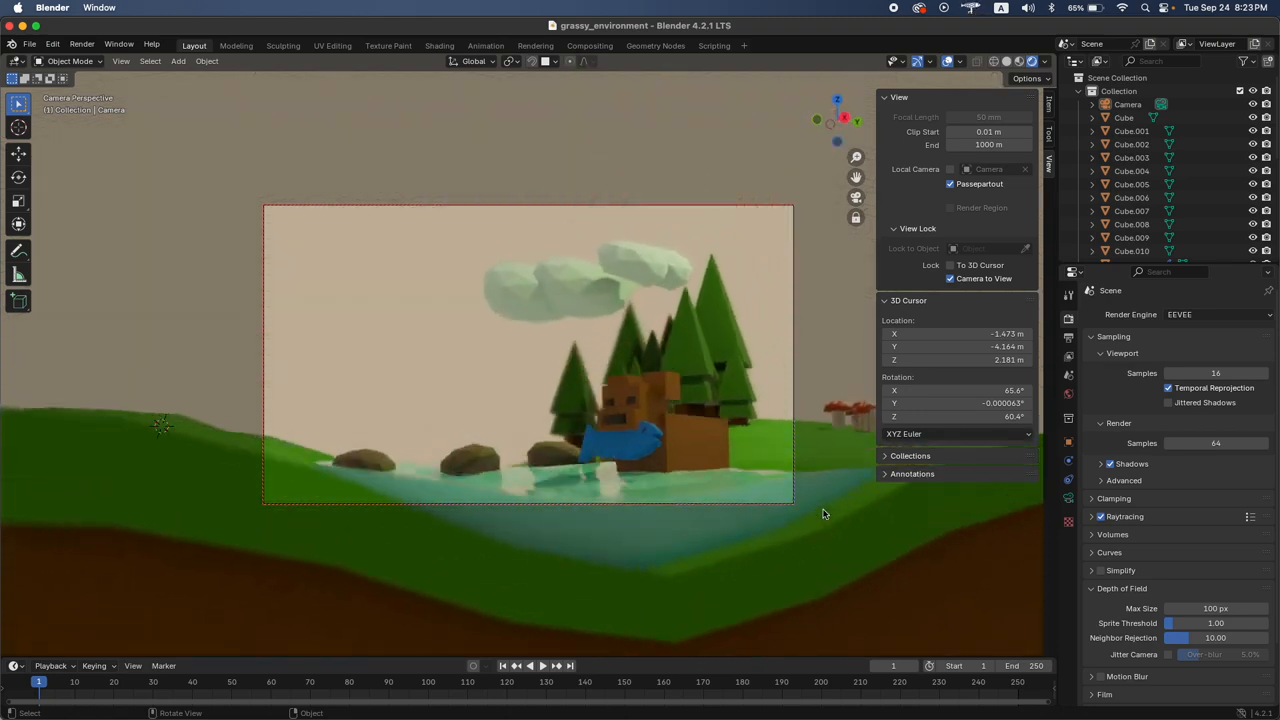
{"action": "scroll", "coordinate": [824, 514], "scroll_direction": "down", "scroll_amount": 5}
{"action": "scroll", "coordinate": [797, 398], "scroll_direction": "down", "scroll_amount": 8}
{"action": "scroll", "coordinate": [797, 398], "scroll_direction": "down", "scroll_amount": 3}
Switch to the Blender Workshop presentation in the browser and present the Shortcuts slide in full screen
{"action": "key", "text": "ctrl+Up"}
{"action": "left_click", "coordinate": [373, 78]}
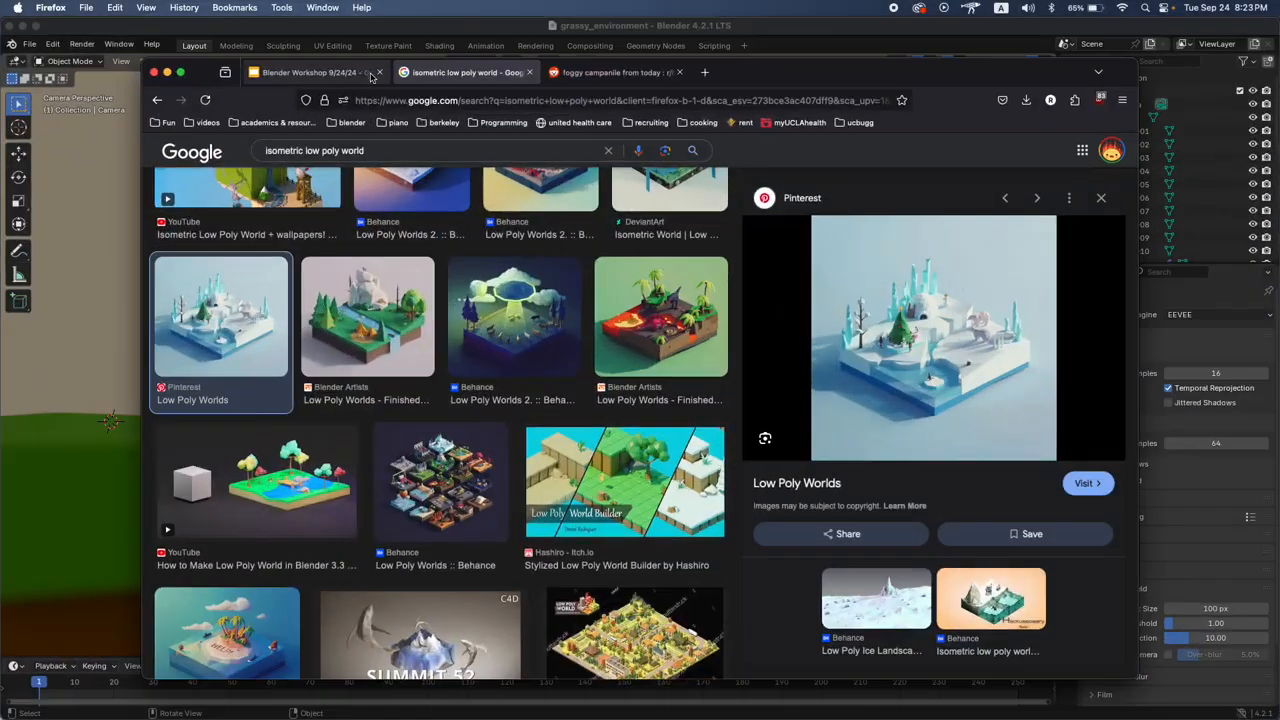
{"action": "left_click", "coordinate": [330, 72]}
{"action": "left_click", "coordinate": [216, 551]}
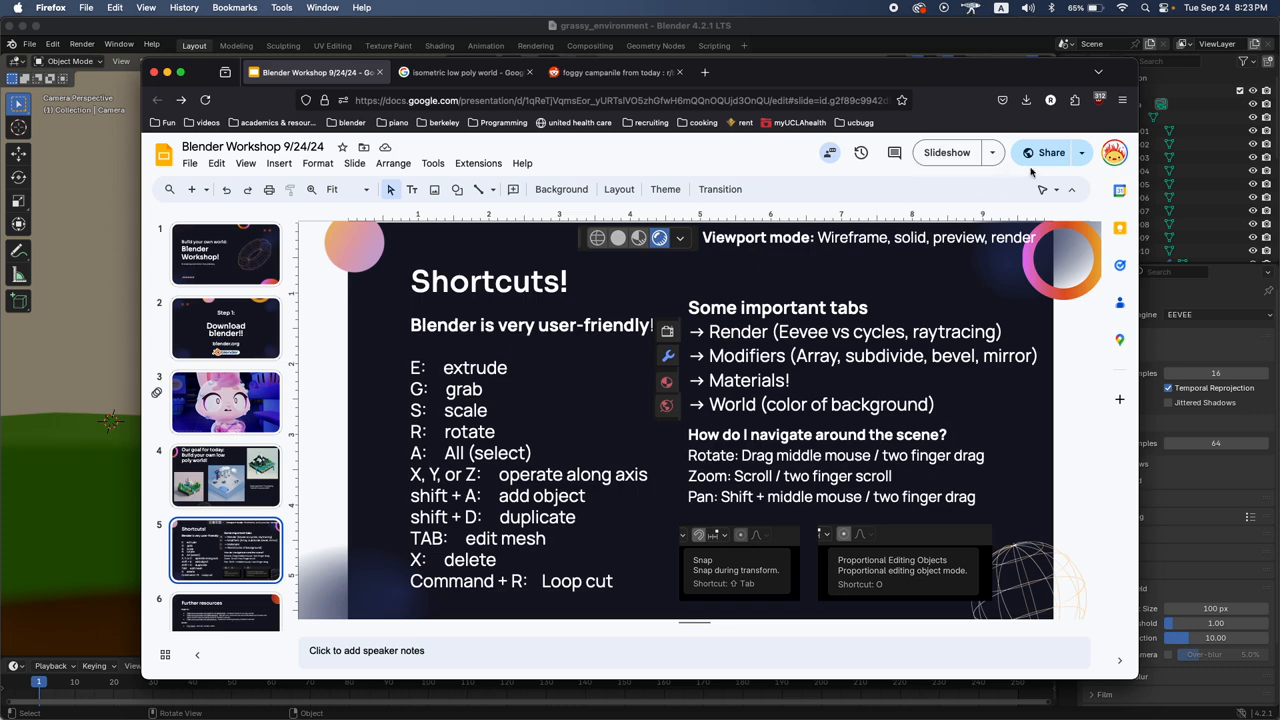
{"action": "left_click", "coordinate": [944, 151]}
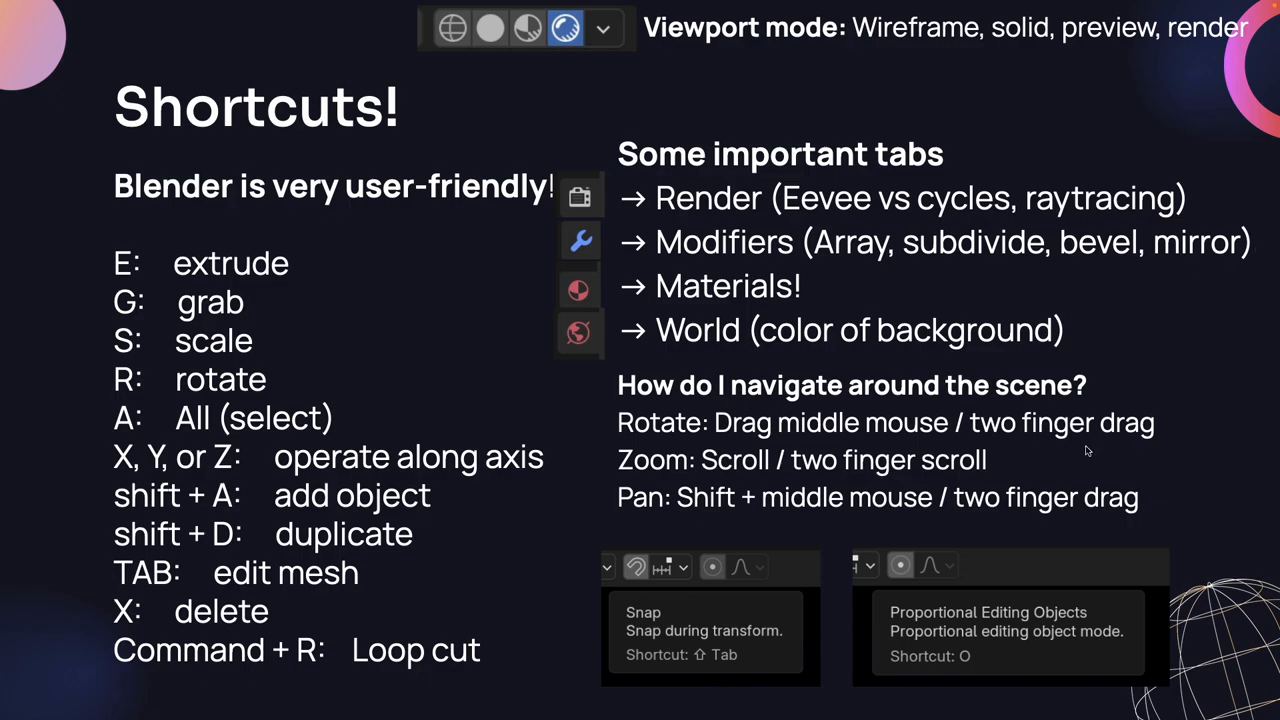
Change the zoom tip on the Shortcuts slide to "two finger zoom in zoom ouyt" and present the slide again
{"action": "key", "text": "Escape"}
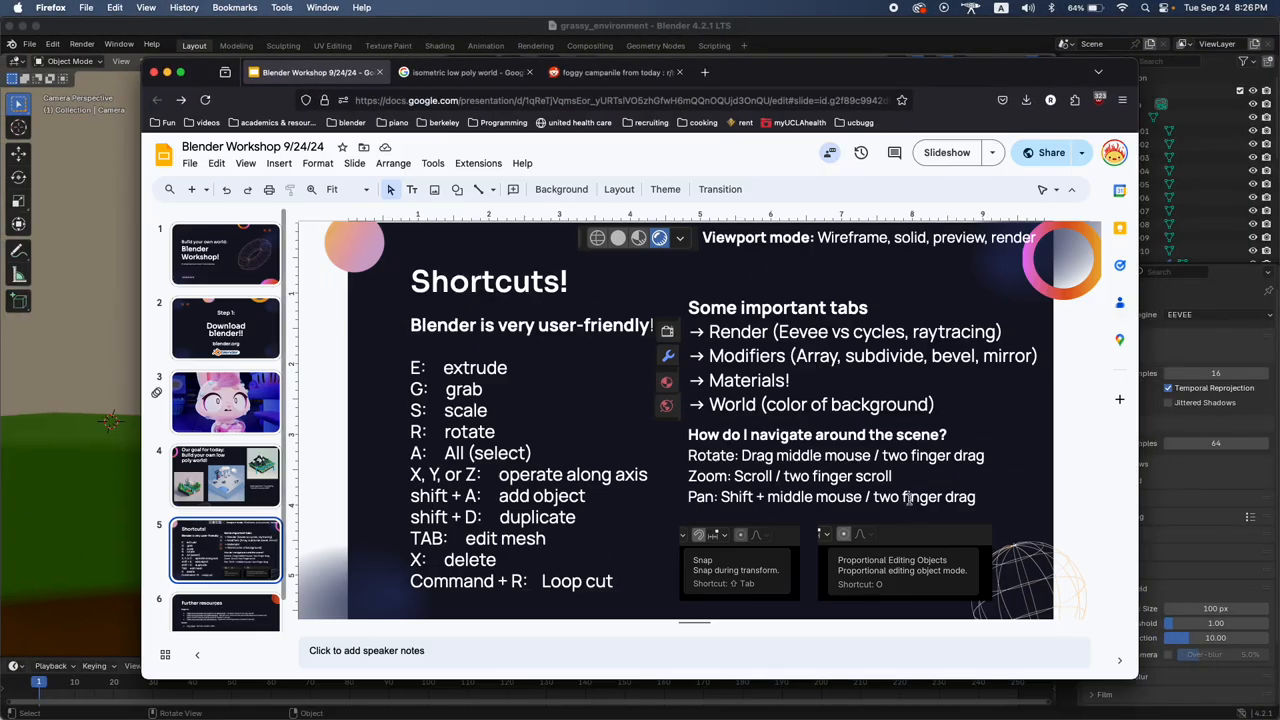
{"action": "double_click", "coordinate": [876, 477]}
{"action": "type", "text": "zoom in zoom ouyt"}
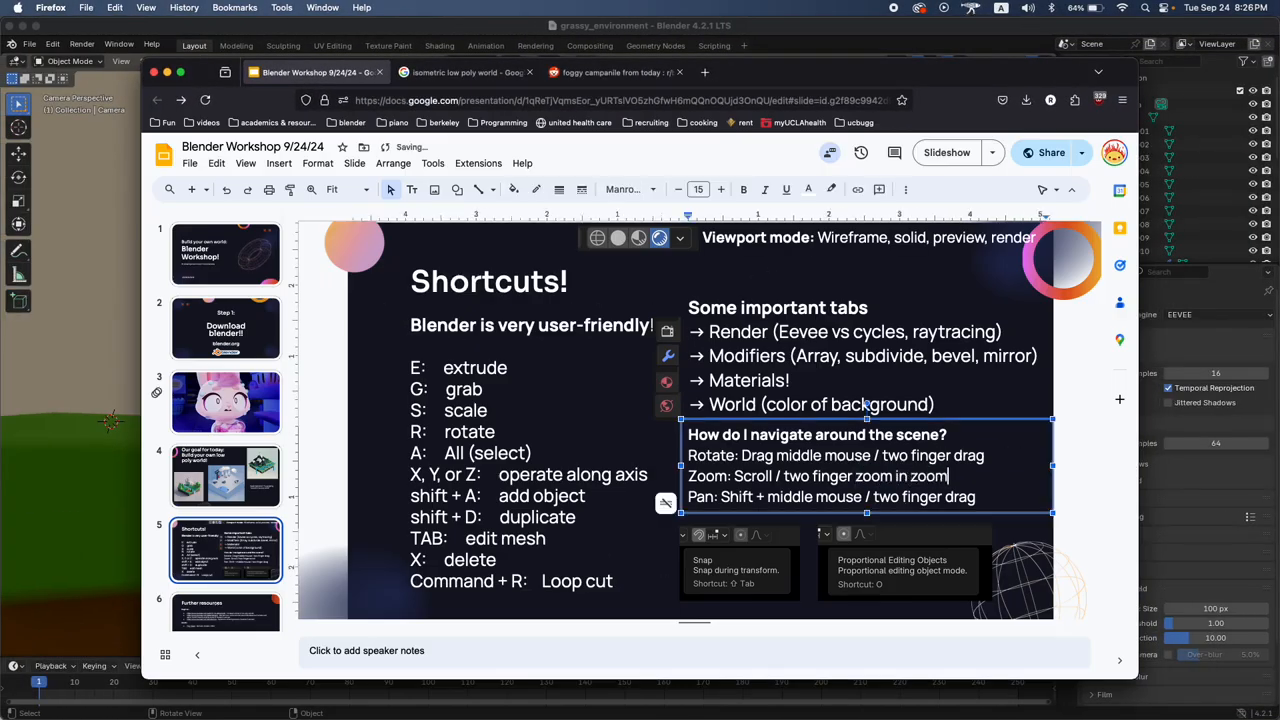
{"action": "left_click", "coordinate": [945, 153]}
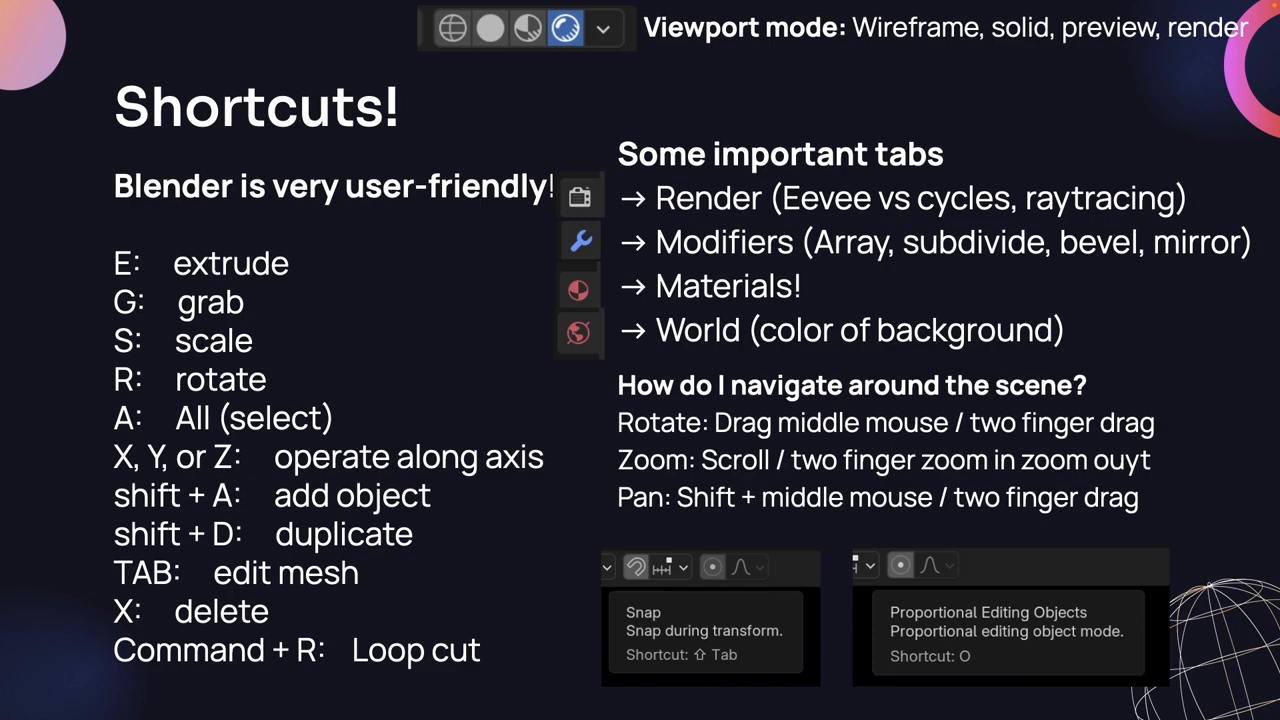
{"action": "key", "text": "Right"}
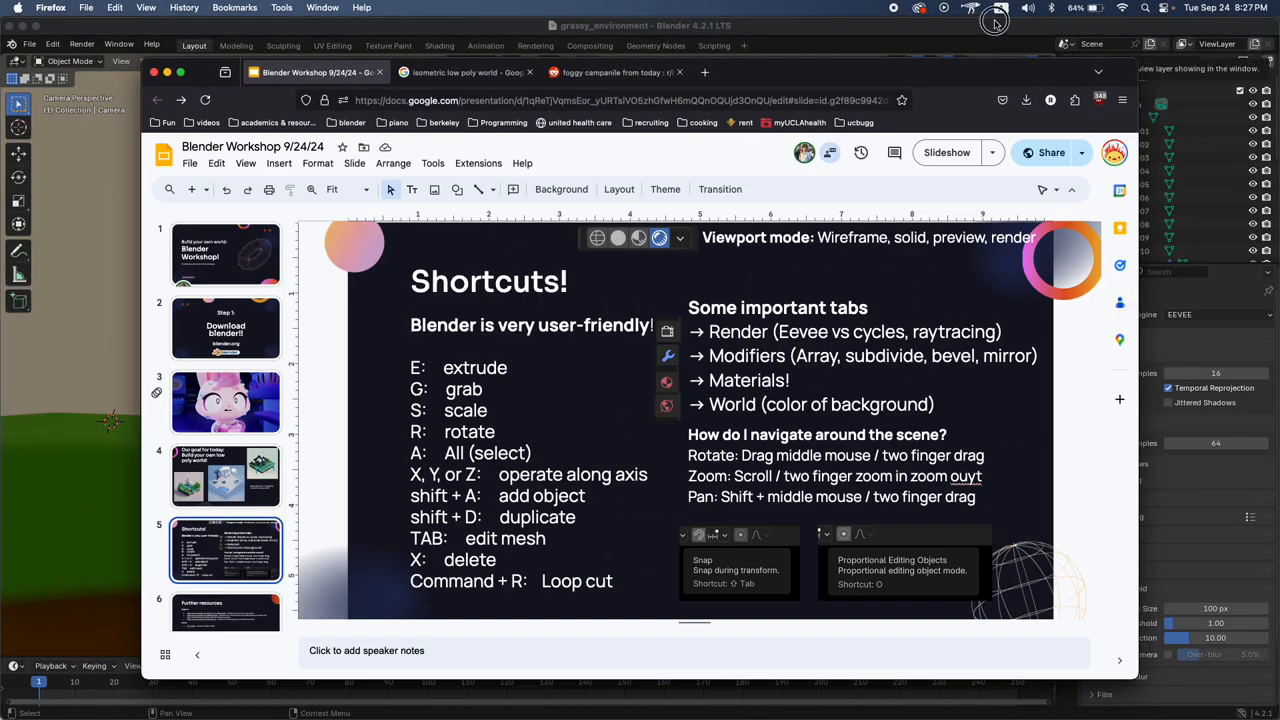
Switch to Blender, save the grassy_environment file and create a new file with the default scene
{"action": "left_click", "coordinate": [203, 25]}
{"action": "left_click", "coordinate": [29, 45]}
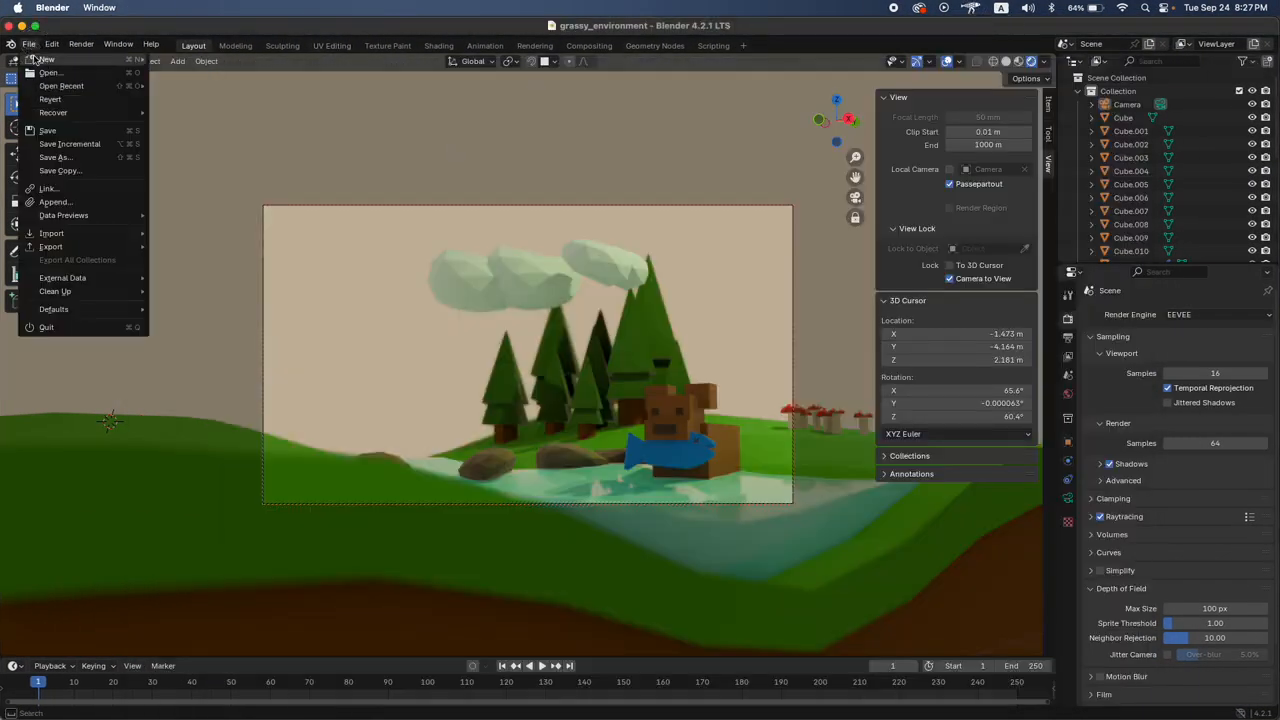
{"action": "left_click", "coordinate": [31, 48]}
{"action": "key", "text": "super+s"}
{"action": "left_click", "coordinate": [29, 45]}
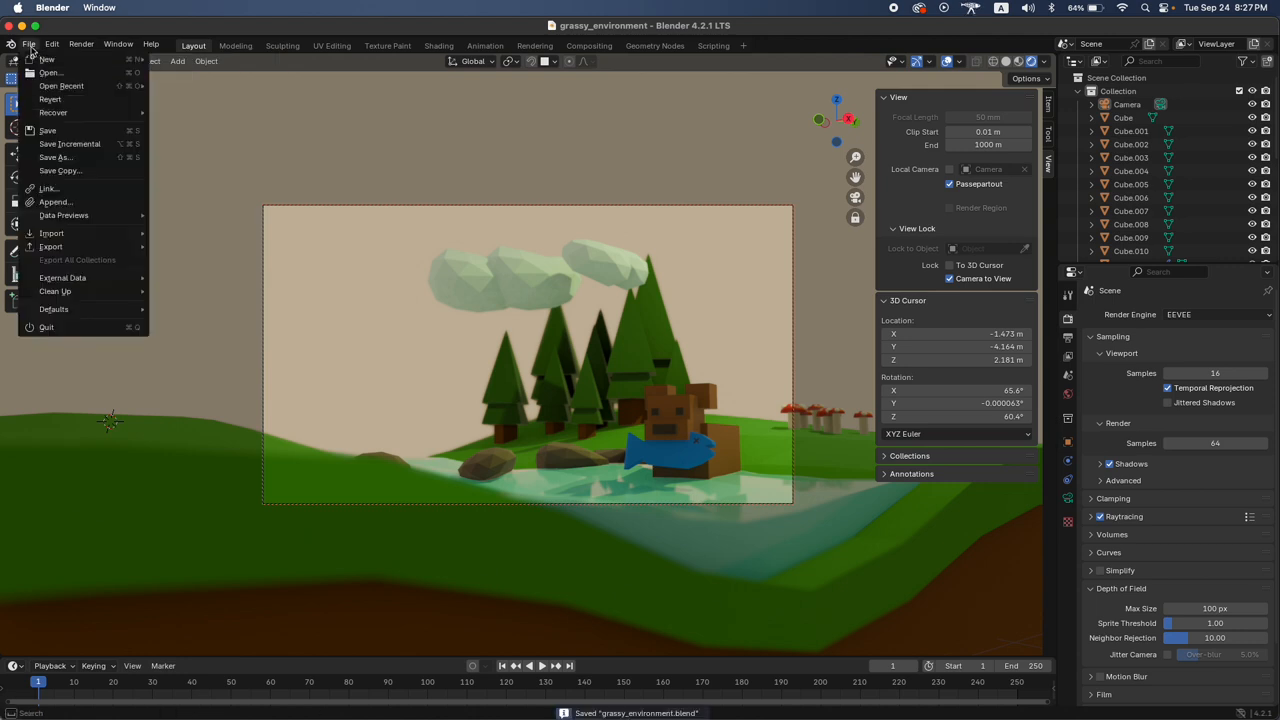
{"action": "mouse_move", "coordinate": [40, 60]}
{"action": "left_click", "coordinate": [180, 59]}
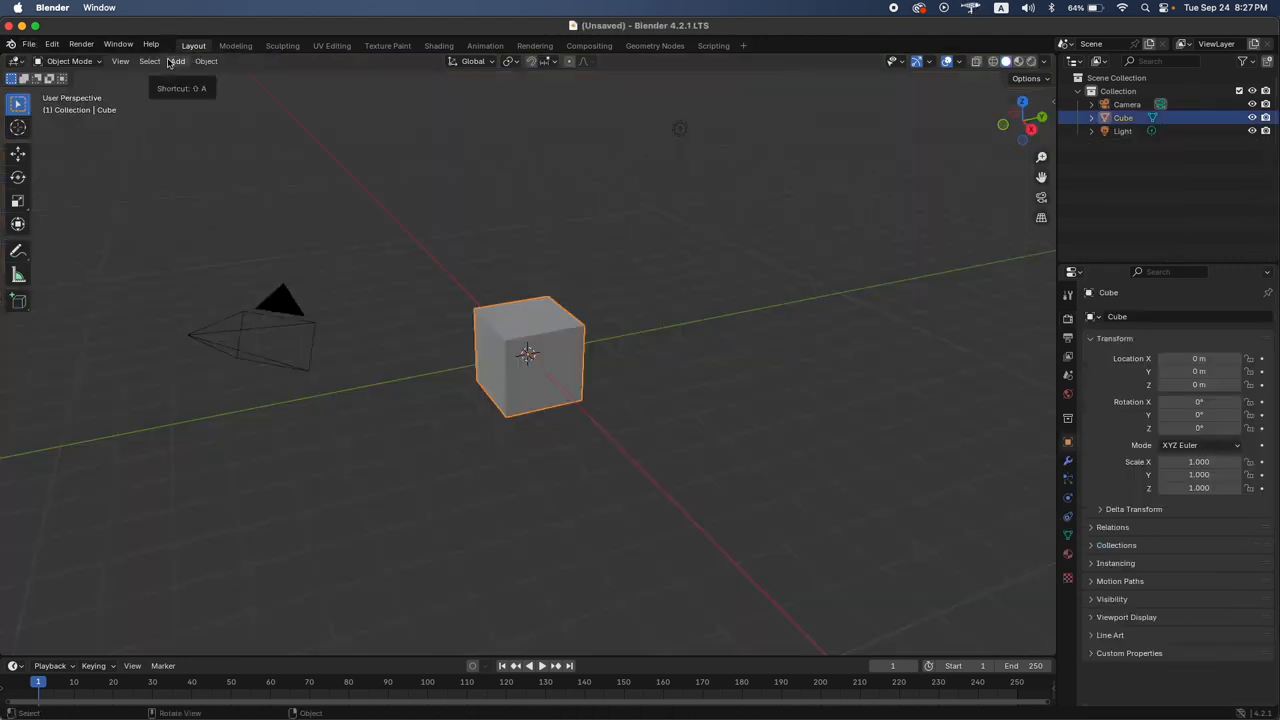
{"action": "key", "text": "x"}
{"action": "left_click", "coordinate": [889, 305]}
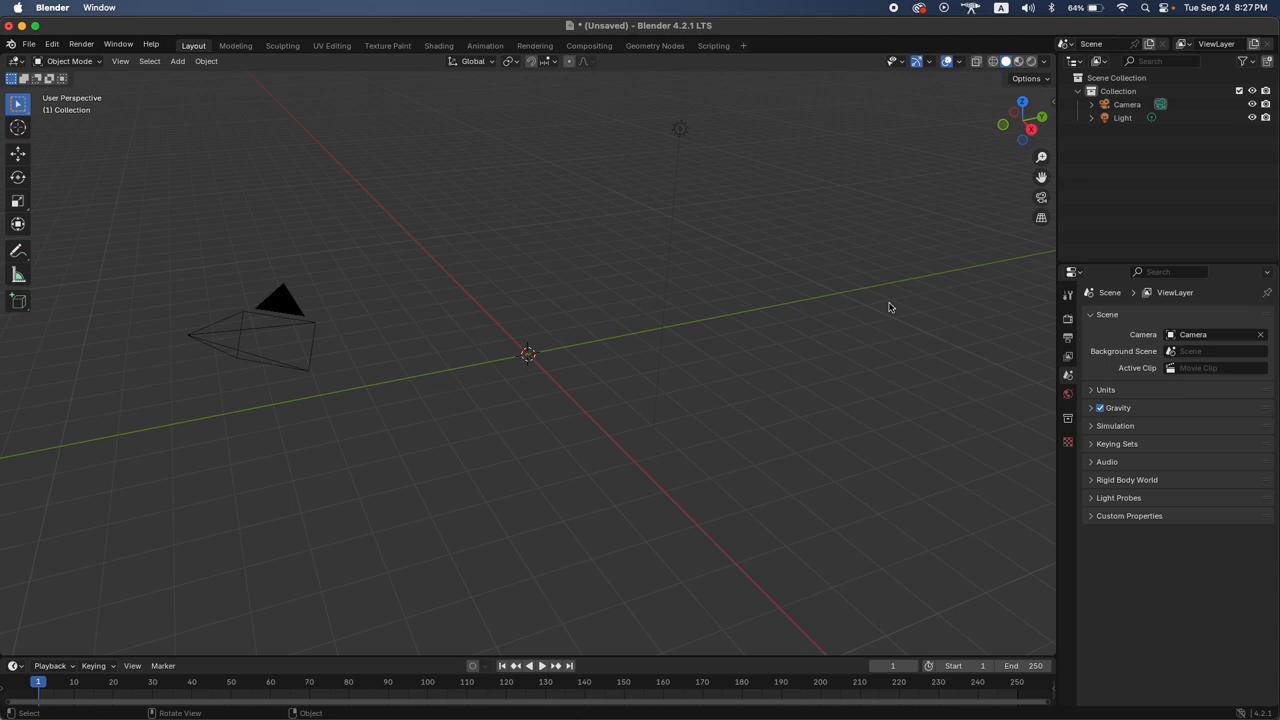
{"action": "key", "text": "super+z"}
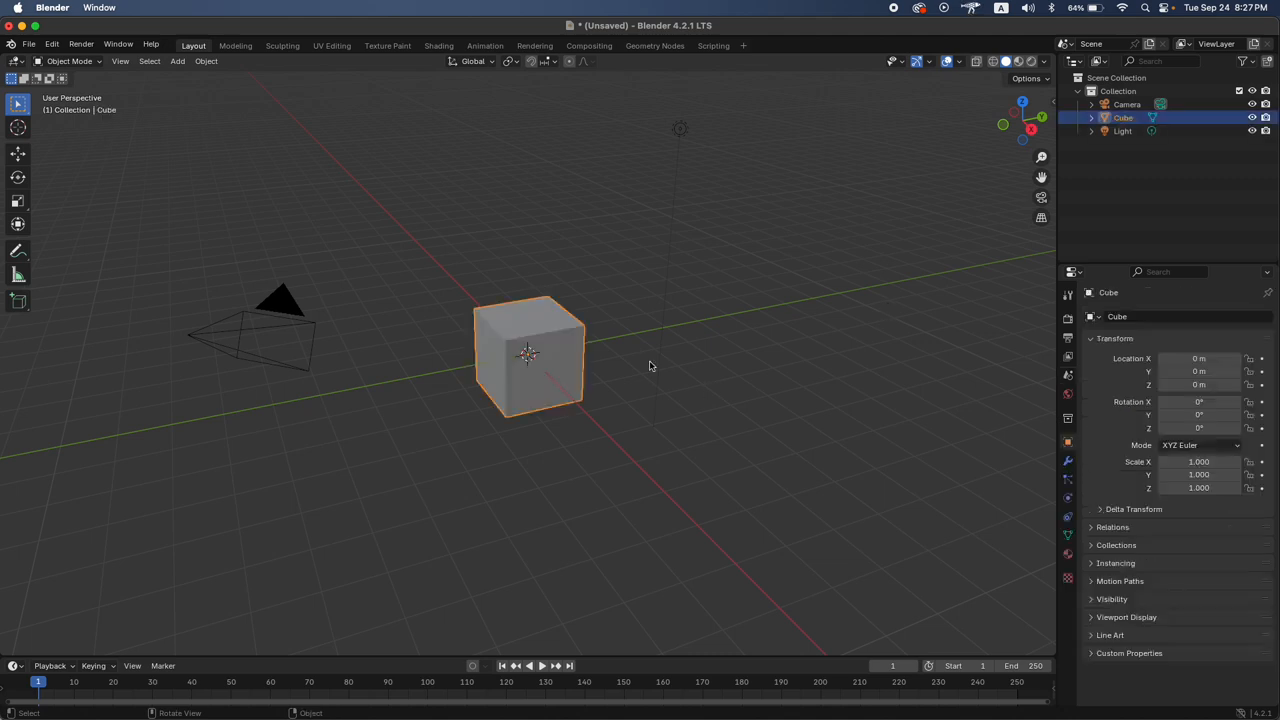
{"action": "key", "text": "x"}
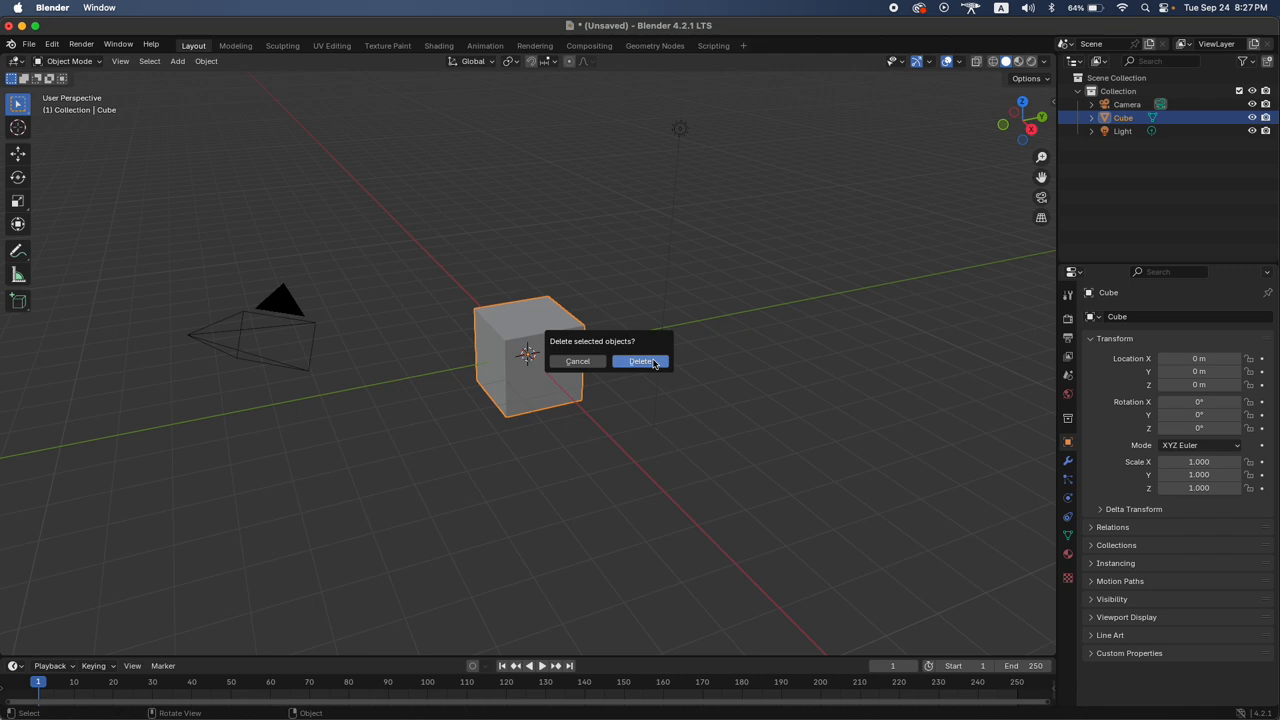
{"action": "key", "text": "Escape"}
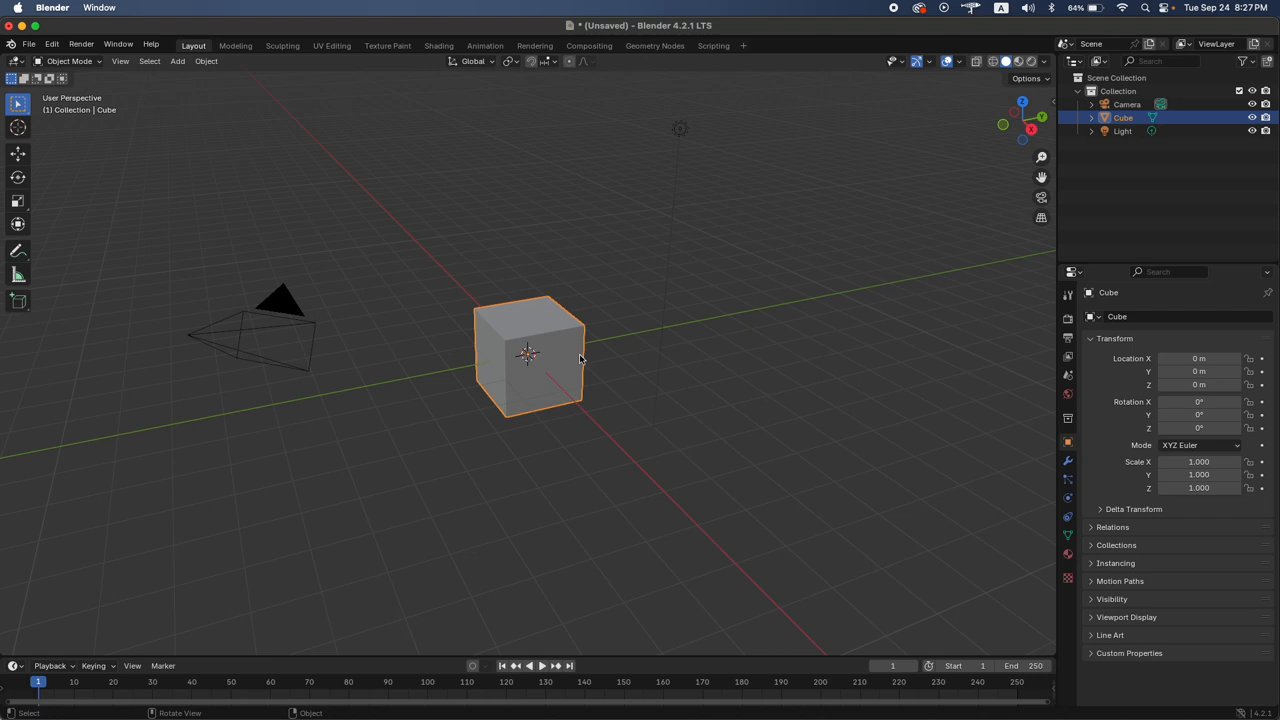
Delete the default cube and add a new cube mesh at the world origin
{"action": "key", "text": "x"}
{"action": "left_click", "coordinate": [512, 331]}
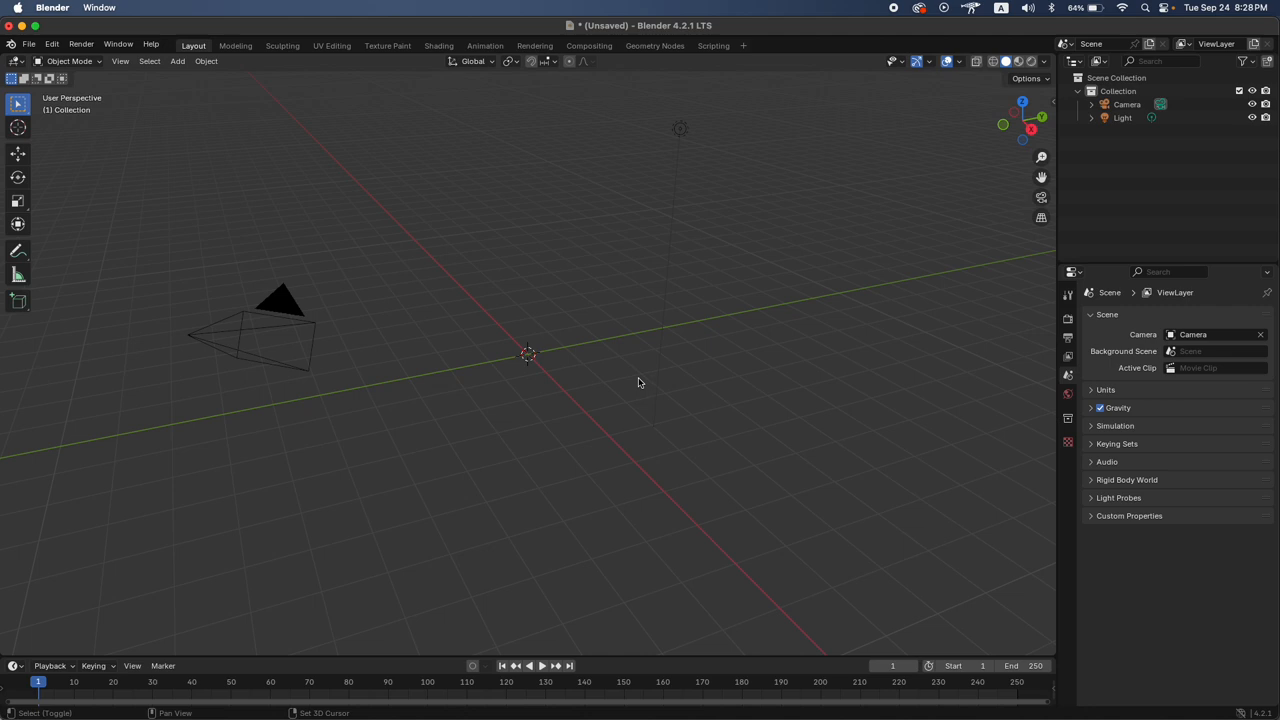
{"action": "key", "text": "shift+a"}
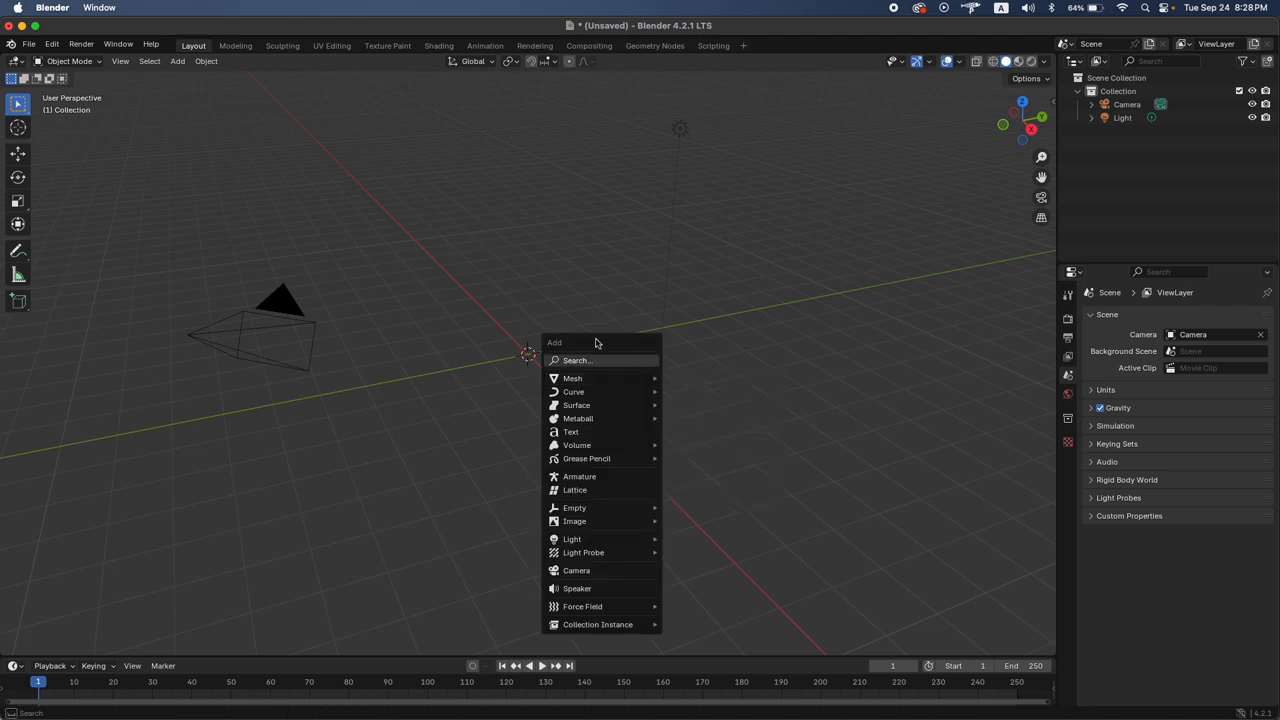
{"action": "mouse_move", "coordinate": [594, 378]}
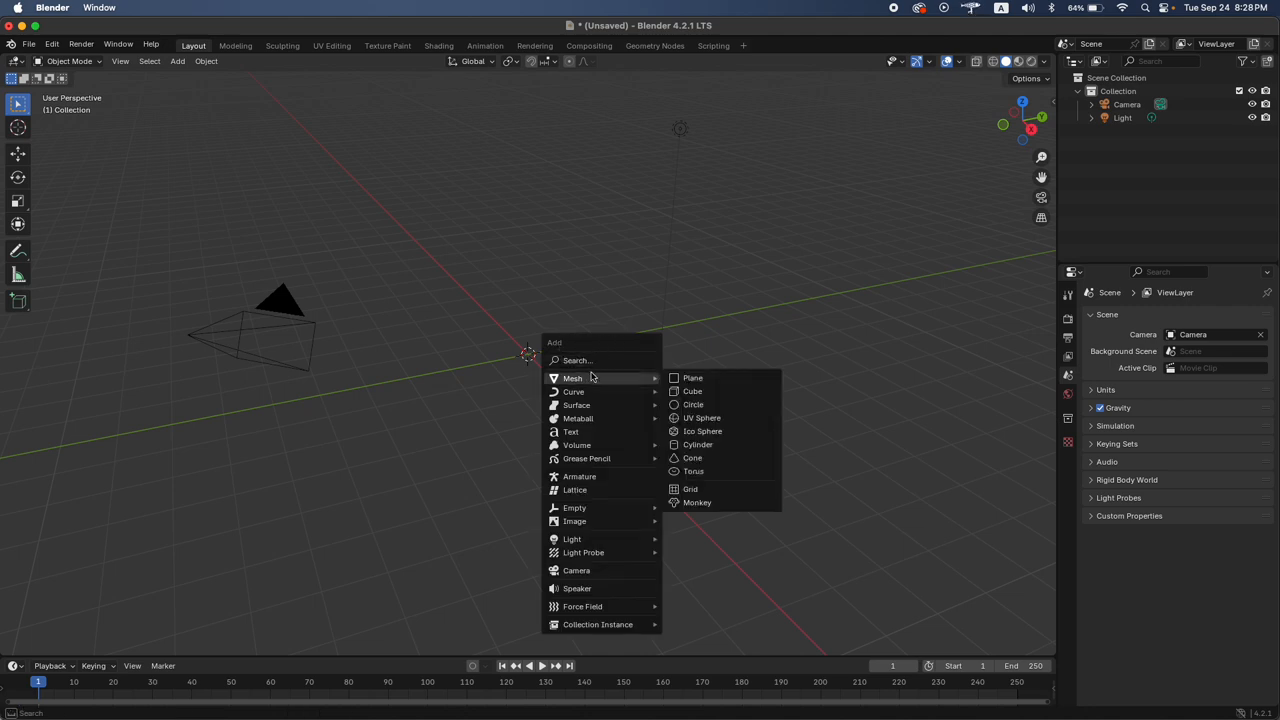
{"action": "left_click", "coordinate": [694, 392]}
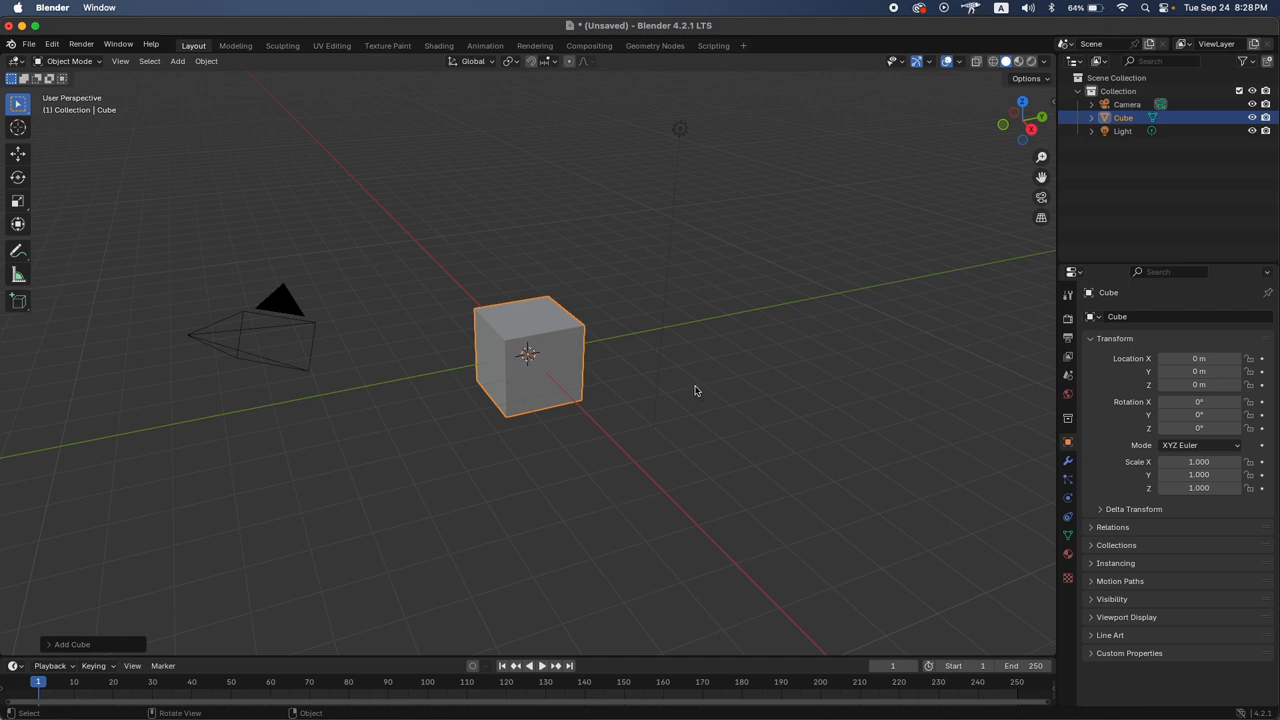
Scale the cube up uniformly to about 3.94 and flatten it along Z to a scale of about 1.25
{"action": "key", "text": "s"}
{"action": "left_click", "coordinate": [119, 543]}
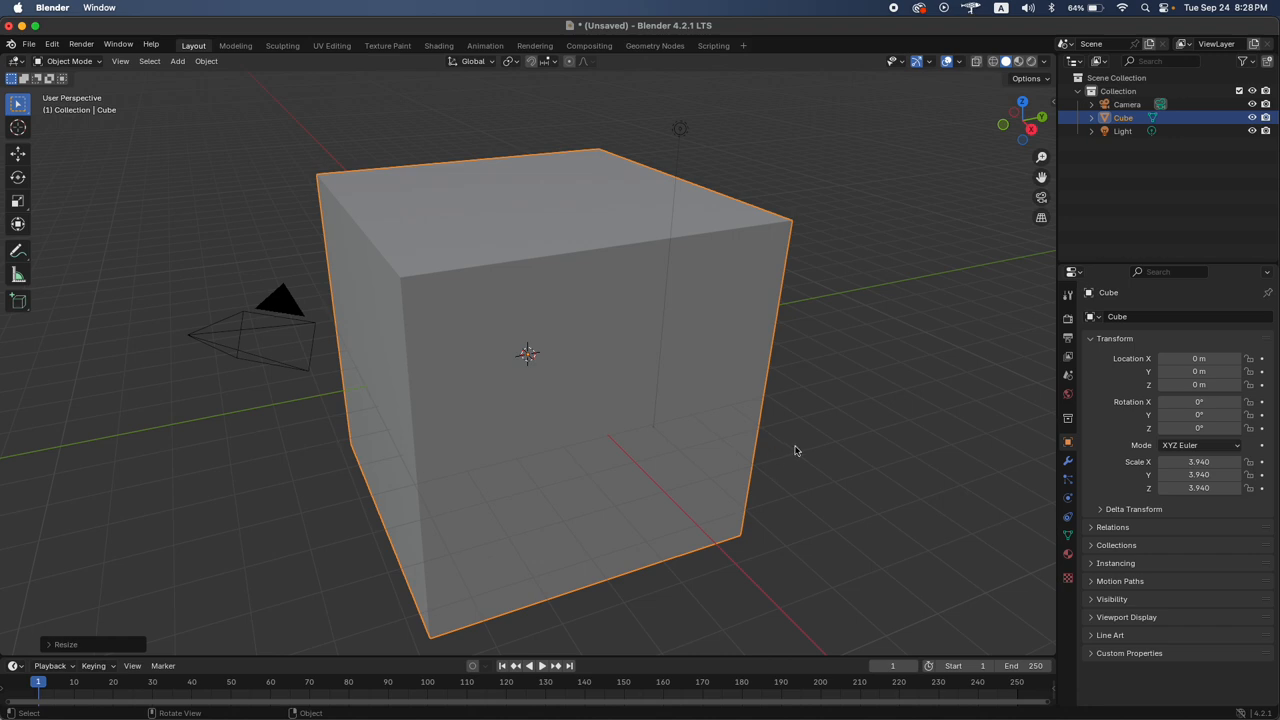
{"action": "key", "text": "s"}
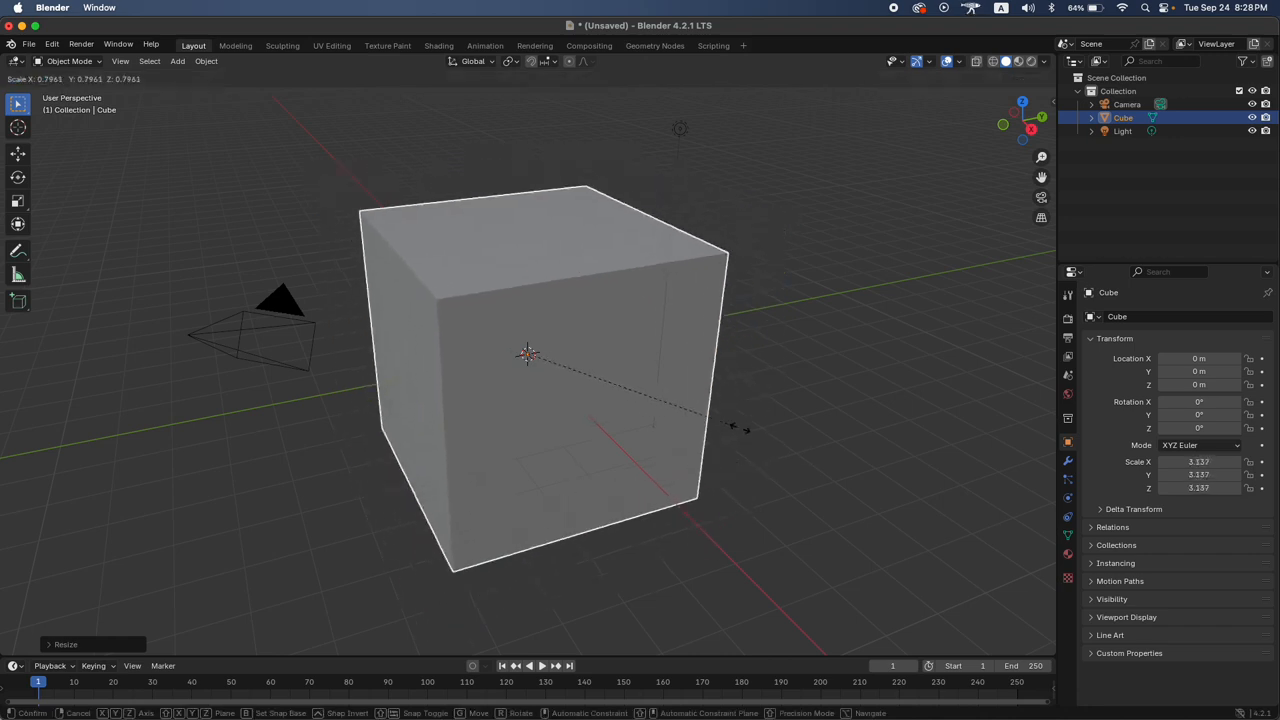
{"action": "key", "text": "z"}
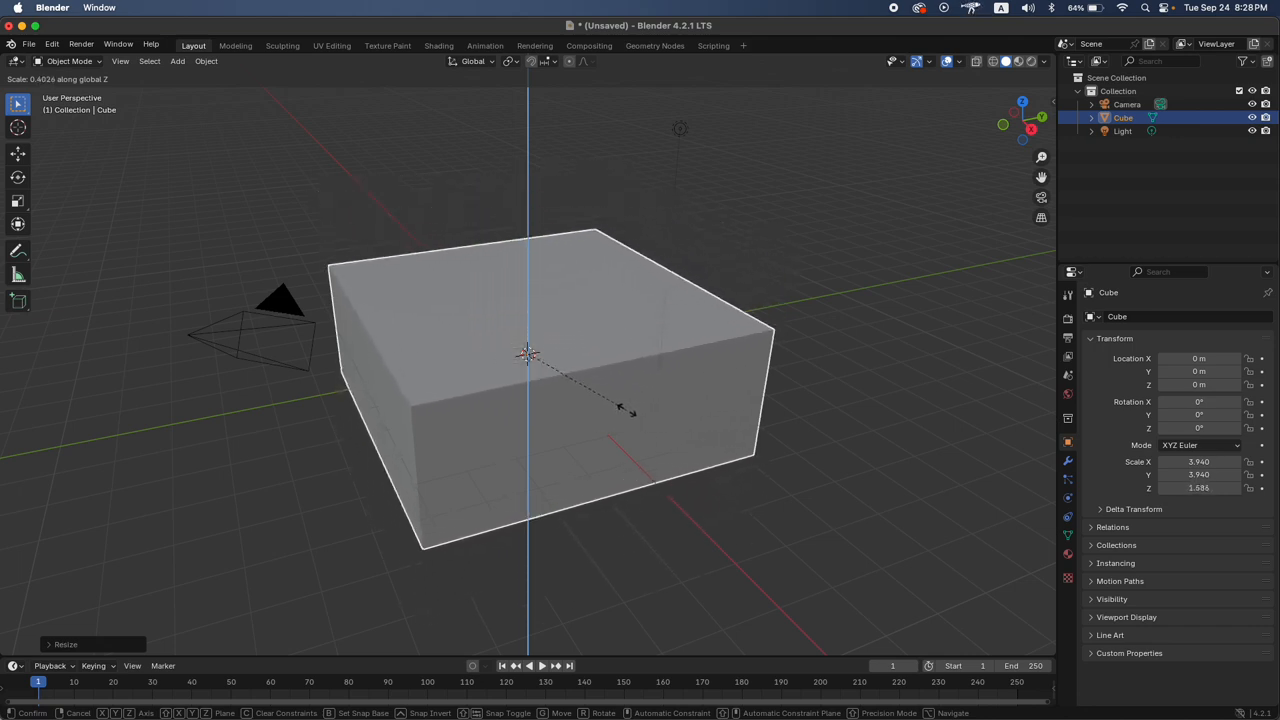
{"action": "left_click", "coordinate": [605, 400]}
{"action": "scroll", "coordinate": [605, 401], "scroll_direction": "left", "scroll_amount": 10}
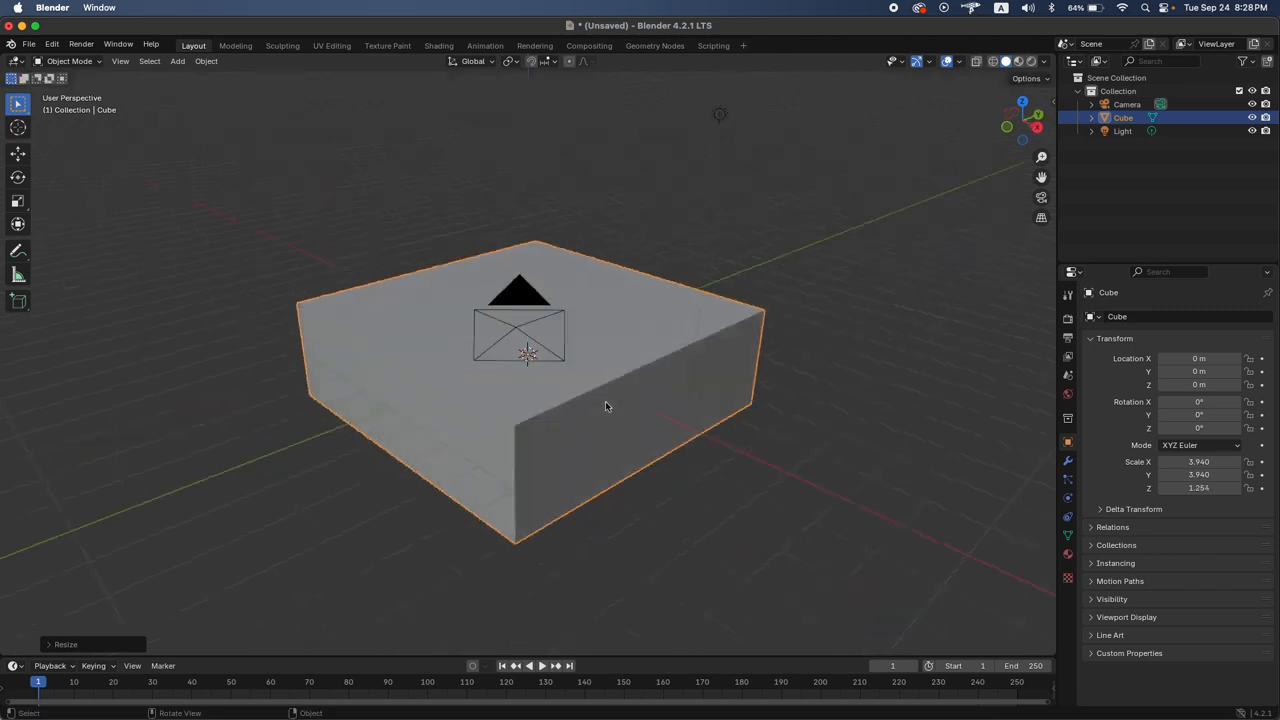
Create a new material for the flattened cube in its material properties
{"action": "scroll", "coordinate": [605, 406], "scroll_direction": "up", "scroll_amount": 5}
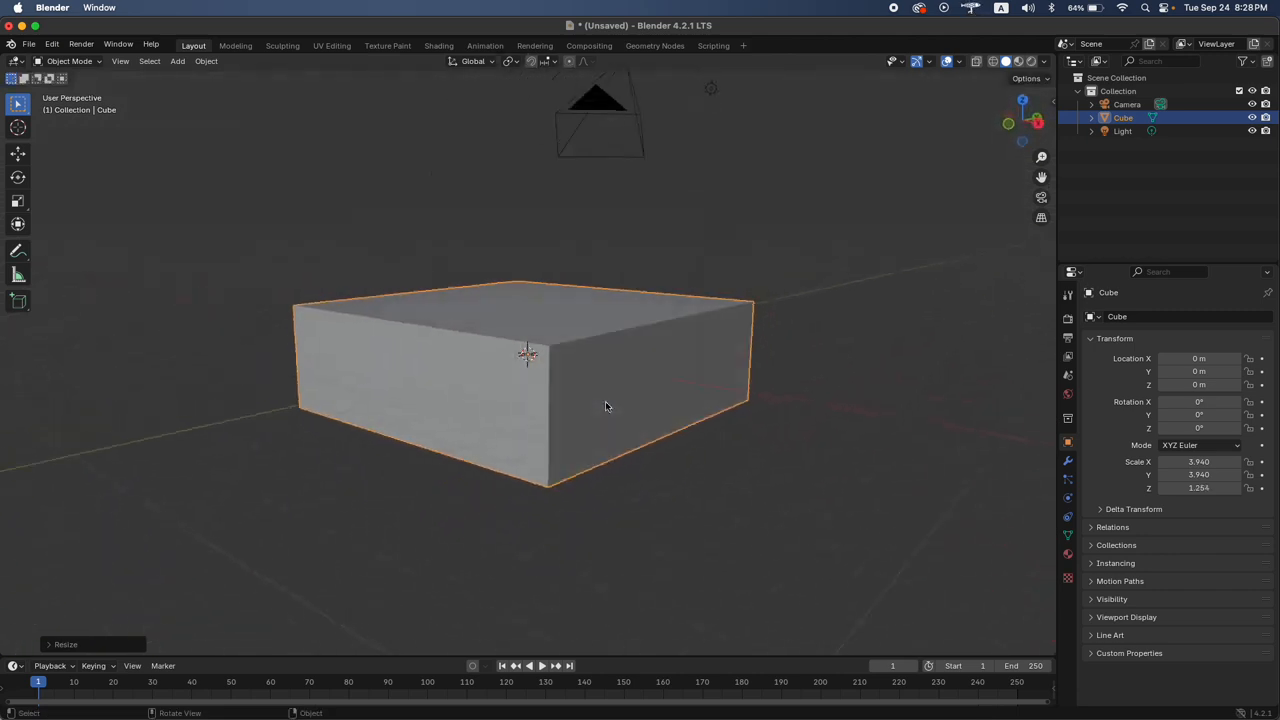
{"action": "scroll", "coordinate": [605, 406], "scroll_direction": "down", "scroll_amount": 5}
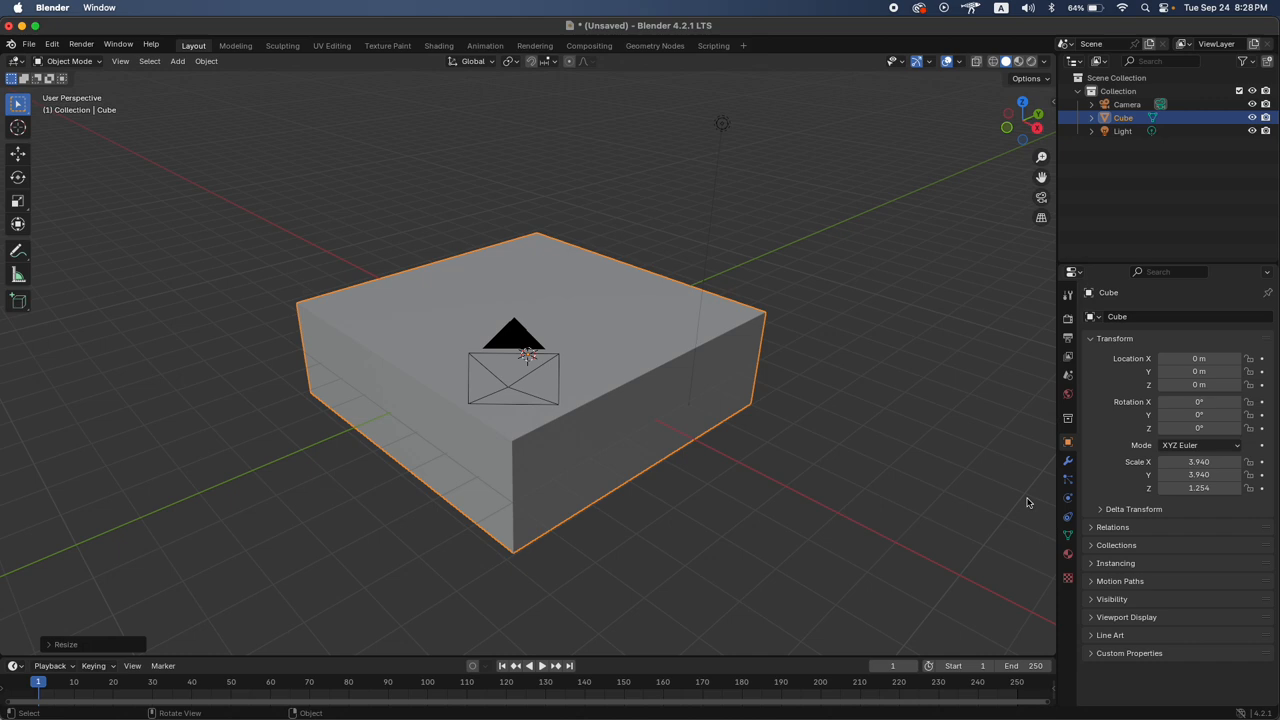
{"action": "left_click", "coordinate": [1065, 560]}
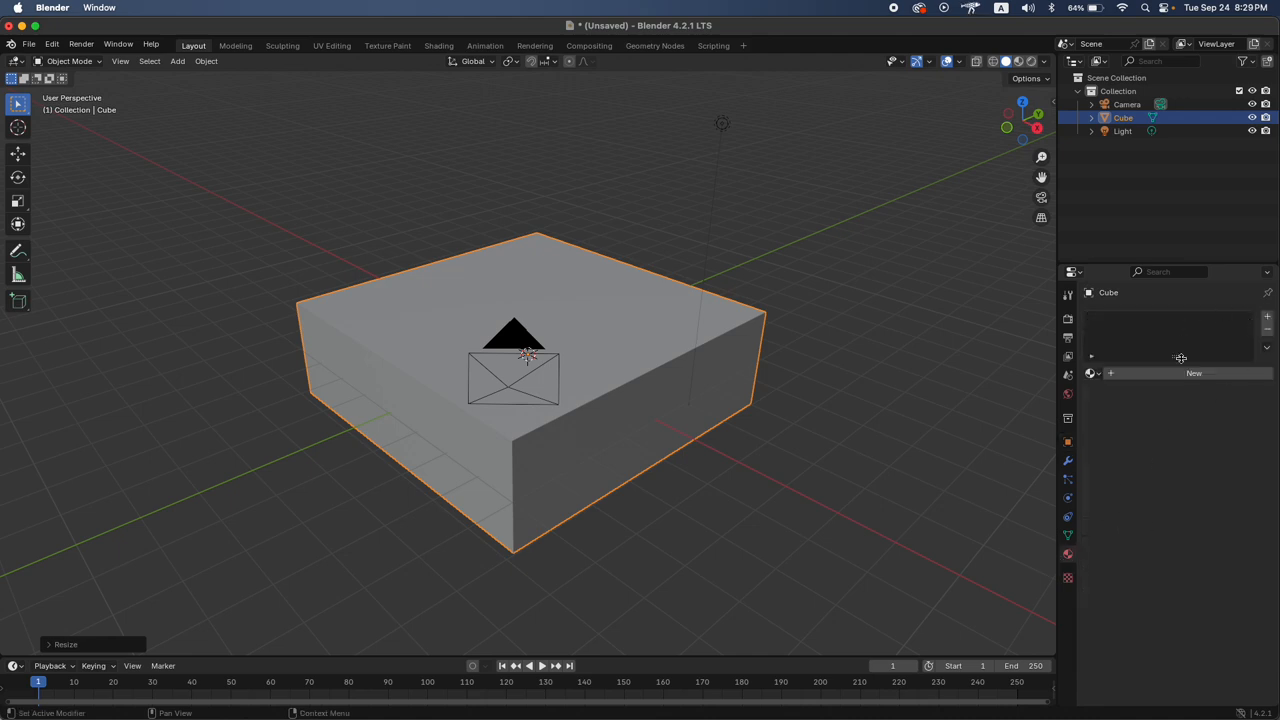
{"action": "left_click", "coordinate": [649, 337]}
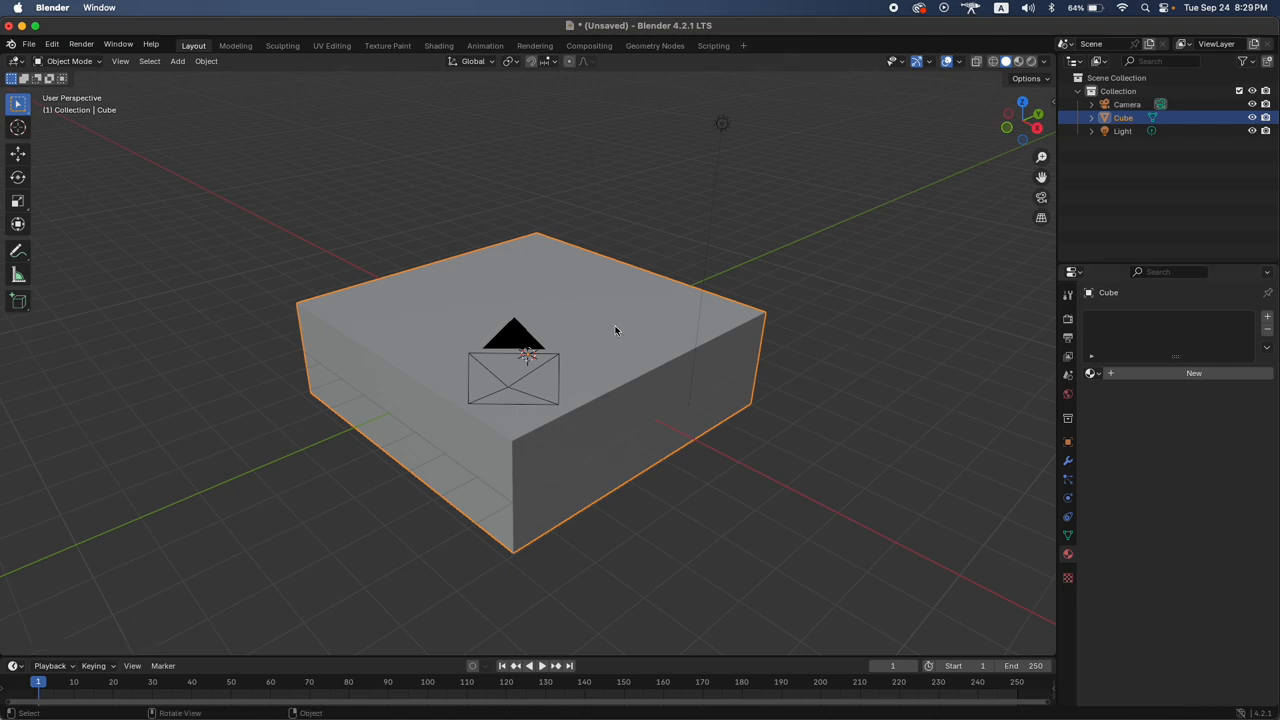
{"action": "left_click", "coordinate": [1110, 374]}
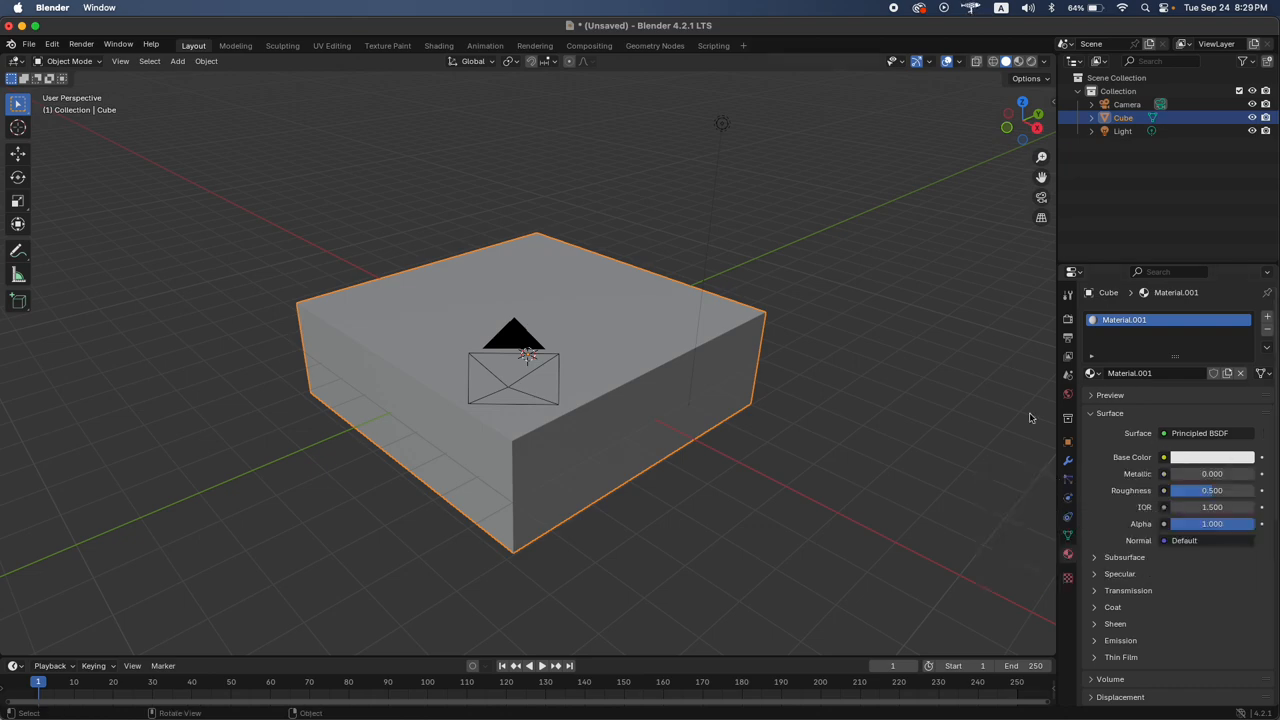
{"action": "key", "text": "super+z"}
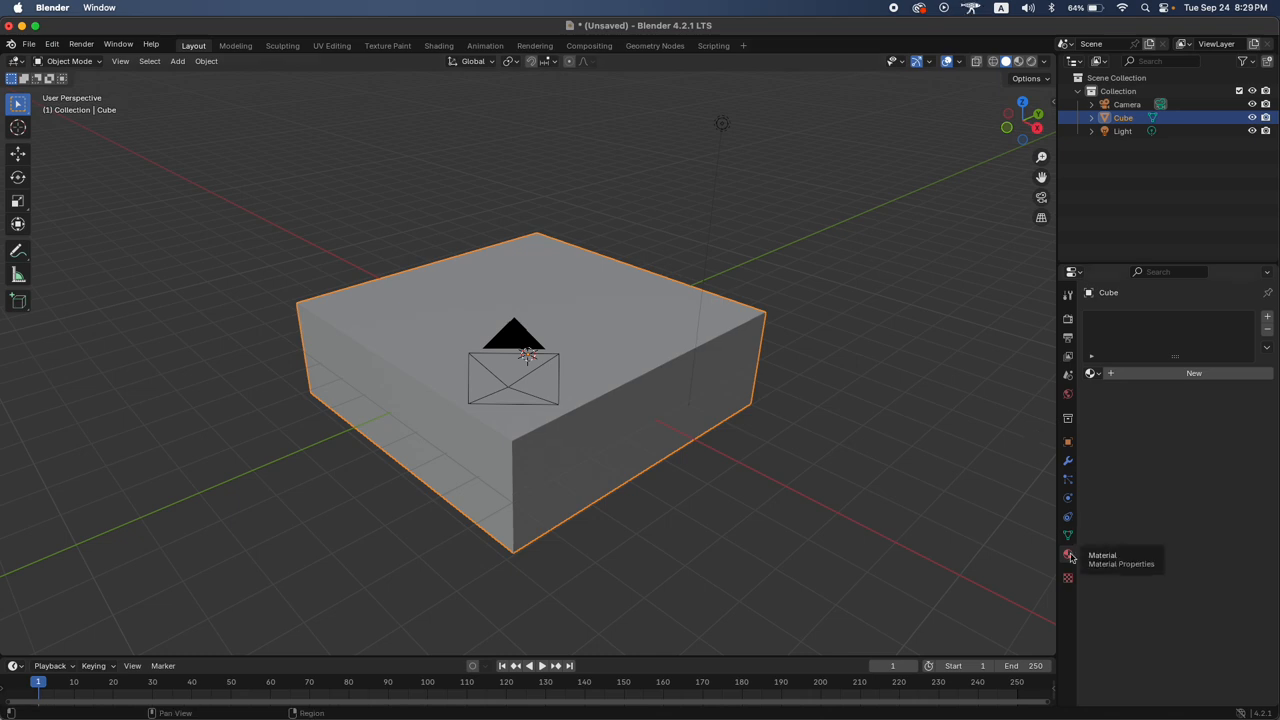
{"action": "left_click", "coordinate": [1131, 376]}
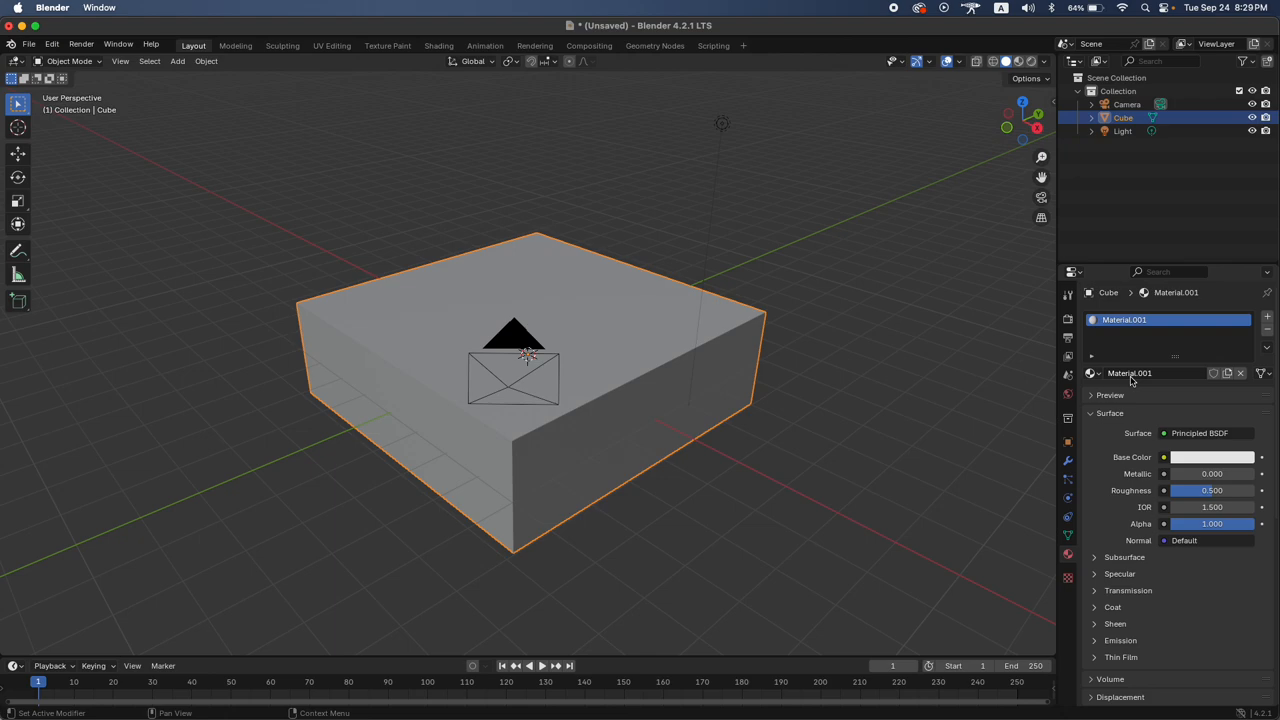
Change the material's base color to a dark brown with a color value of about 0.089
{"action": "left_click", "coordinate": [1204, 458]}
{"action": "key", "text": "ctrl+Up"}
{"action": "left_click", "coordinate": [987, 308]}
{"action": "left_click", "coordinate": [1190, 457]}
{"action": "left_click_drag", "start_coordinate": [1165, 347], "coordinate": [1133, 343]}
{"action": "left_click_drag", "start_coordinate": [1247, 343], "coordinate": [1243, 326]}
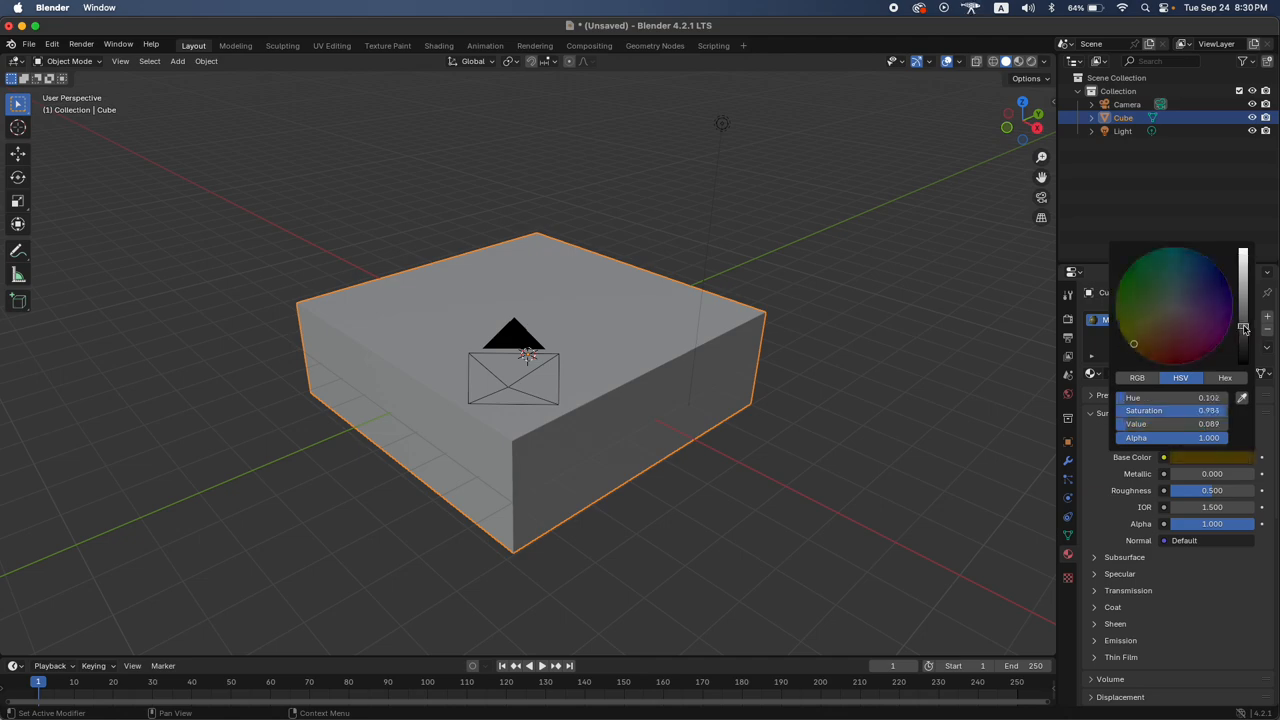
{"action": "left_click", "coordinate": [1146, 340]}
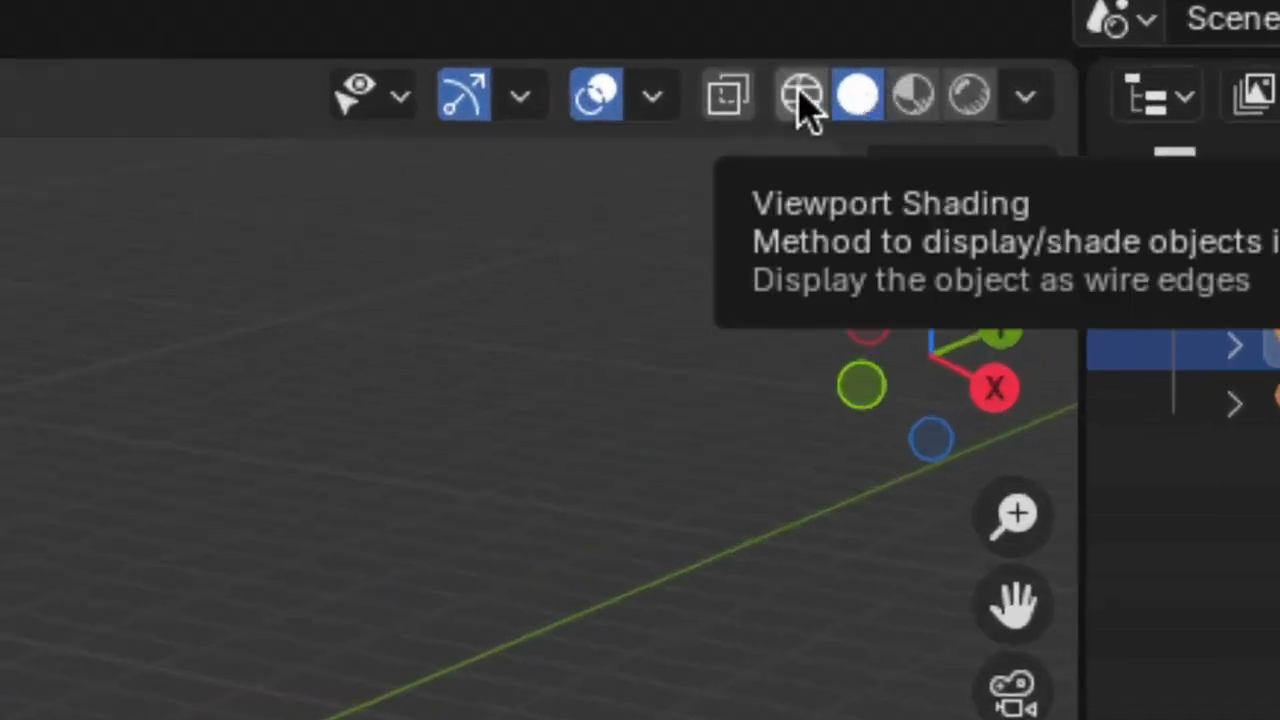
Try wireframe and solid viewport shading, and switch the viewport to Material Preview to show the cube's color
{"action": "left_click", "coordinate": [801, 95]}
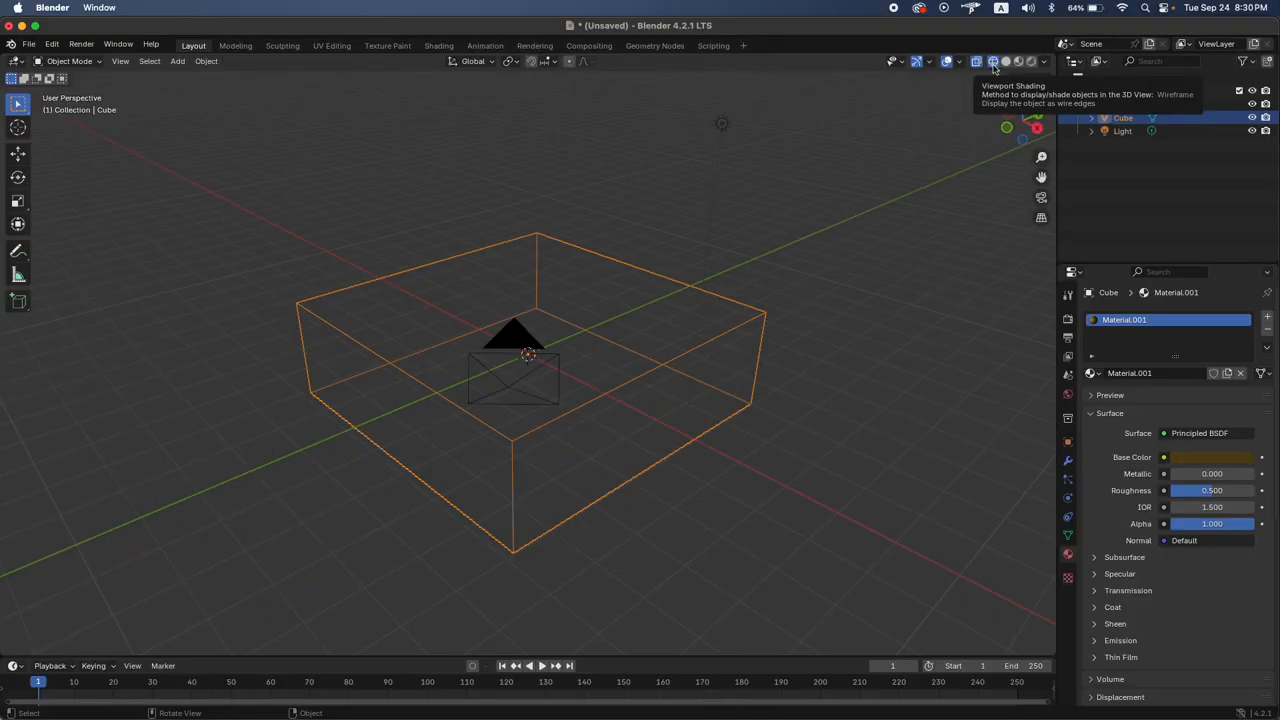
{"action": "left_click", "coordinate": [1007, 62]}
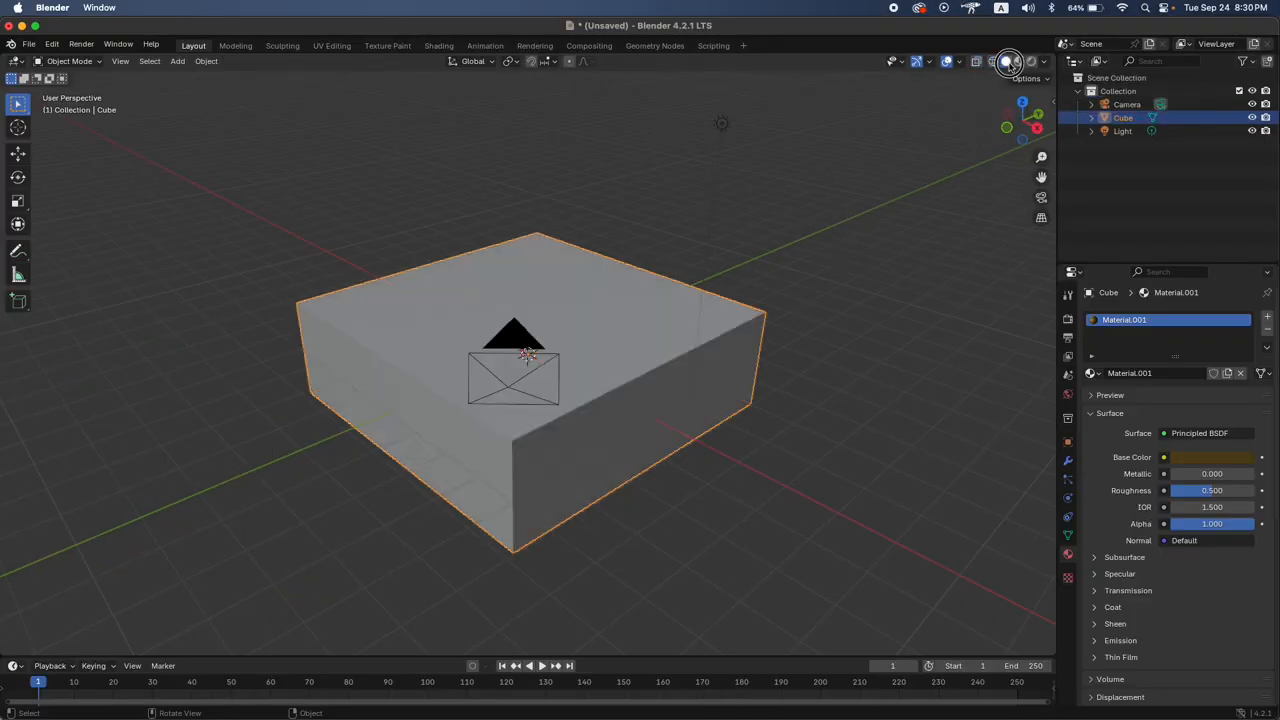
{"action": "left_click", "coordinate": [1018, 63]}
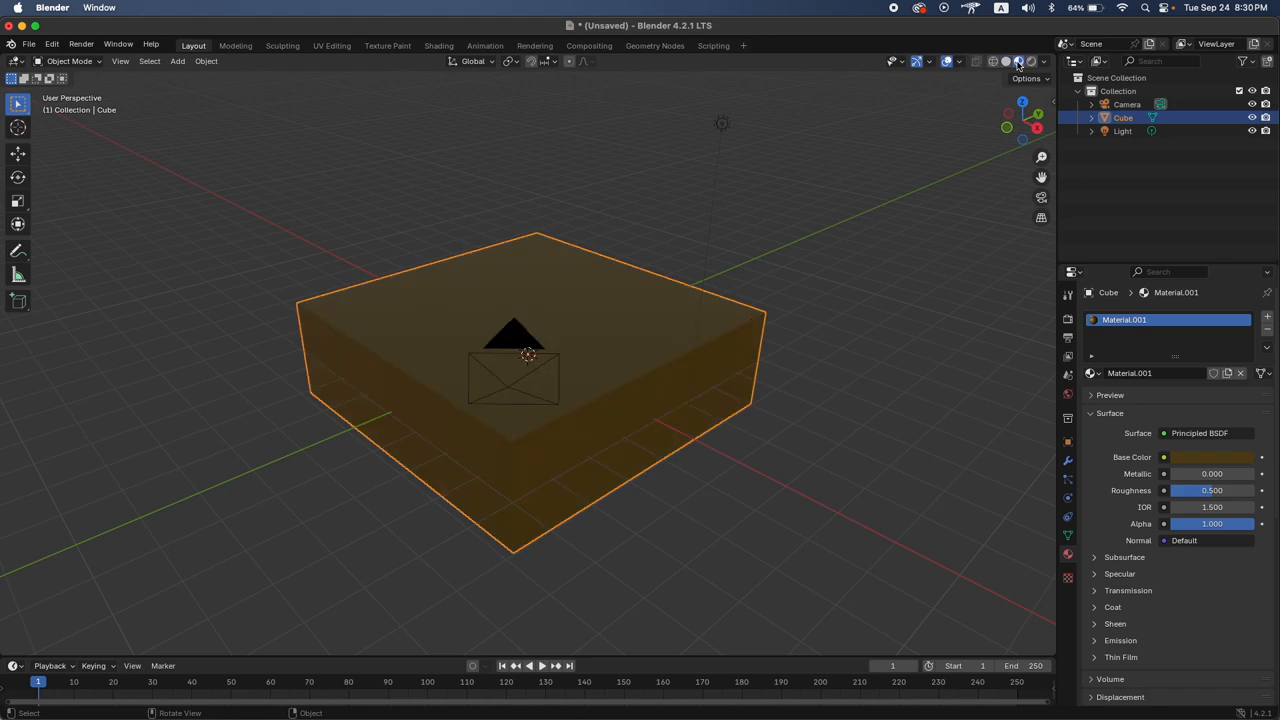
{"action": "middle_click_drag", "start_coordinate": [699, 316], "coordinate": [682, 306]}
{"action": "scroll", "coordinate": [698, 317], "scroll_direction": "left", "scroll_amount": 5}
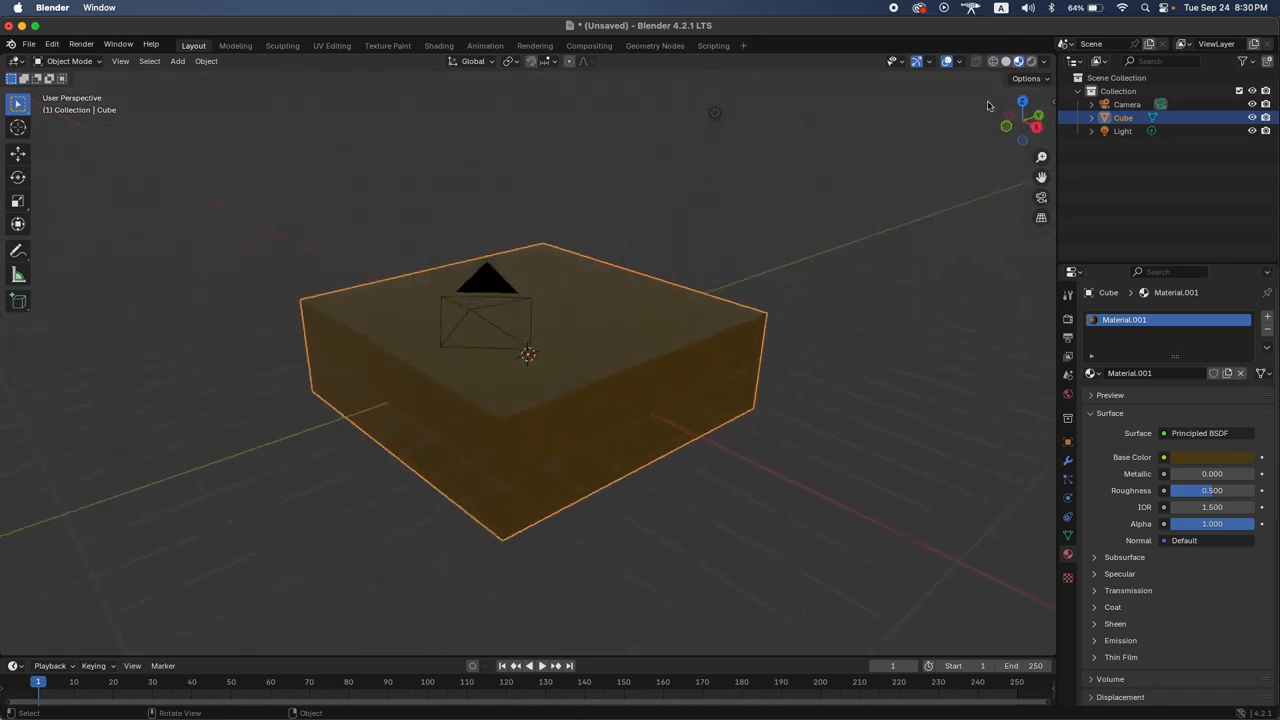
Inspect the cube in Rendered viewport shading from several angles and return to Material Preview
{"action": "left_click", "coordinate": [1031, 61]}
{"action": "scroll", "coordinate": [788, 217], "scroll_direction": "left", "scroll_amount": 10}
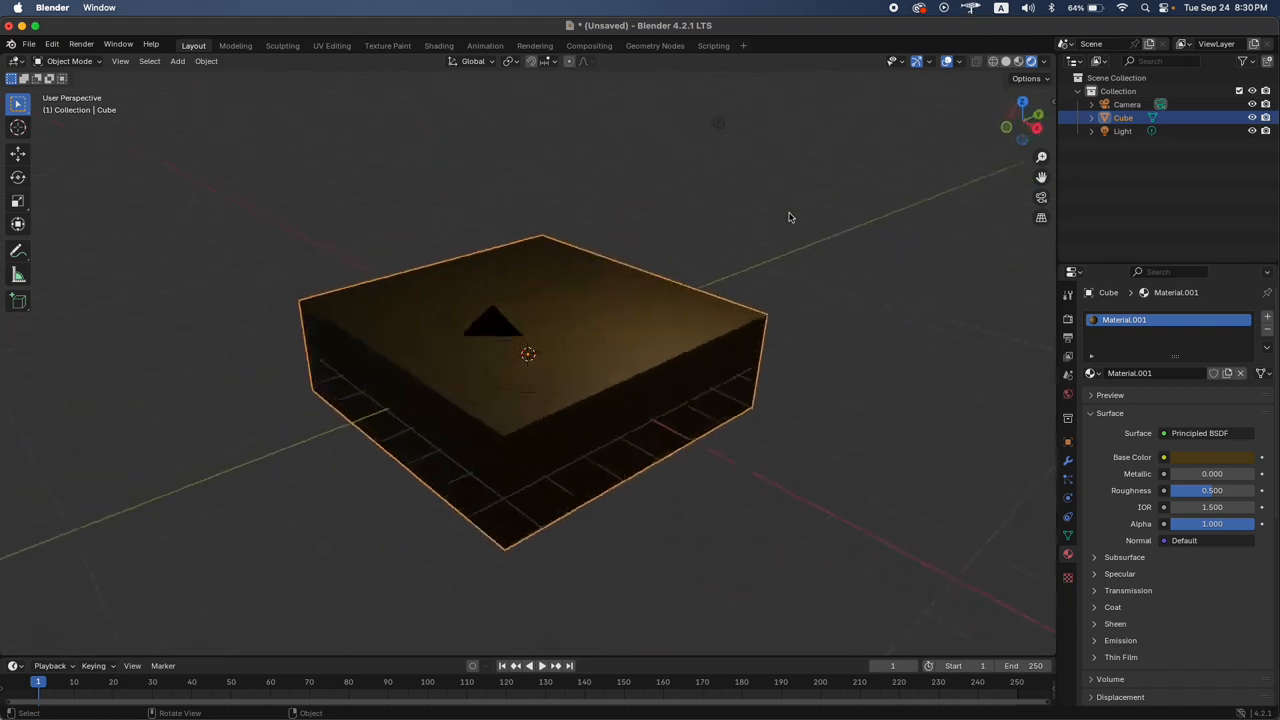
{"action": "scroll", "coordinate": [789, 217], "scroll_direction": "down", "scroll_amount": 5}
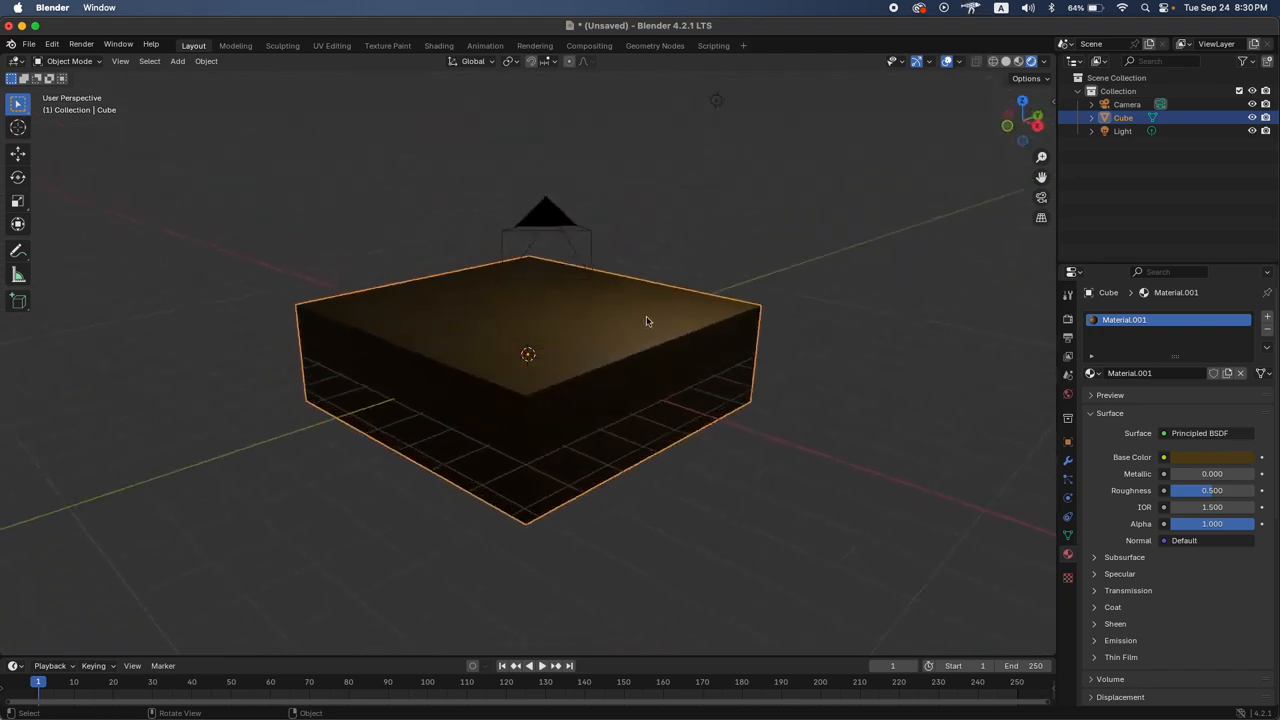
{"action": "scroll", "coordinate": [647, 321], "scroll_direction": "left", "scroll_amount": 6}
{"action": "scroll", "coordinate": [646, 321], "scroll_direction": "left", "scroll_amount": 10}
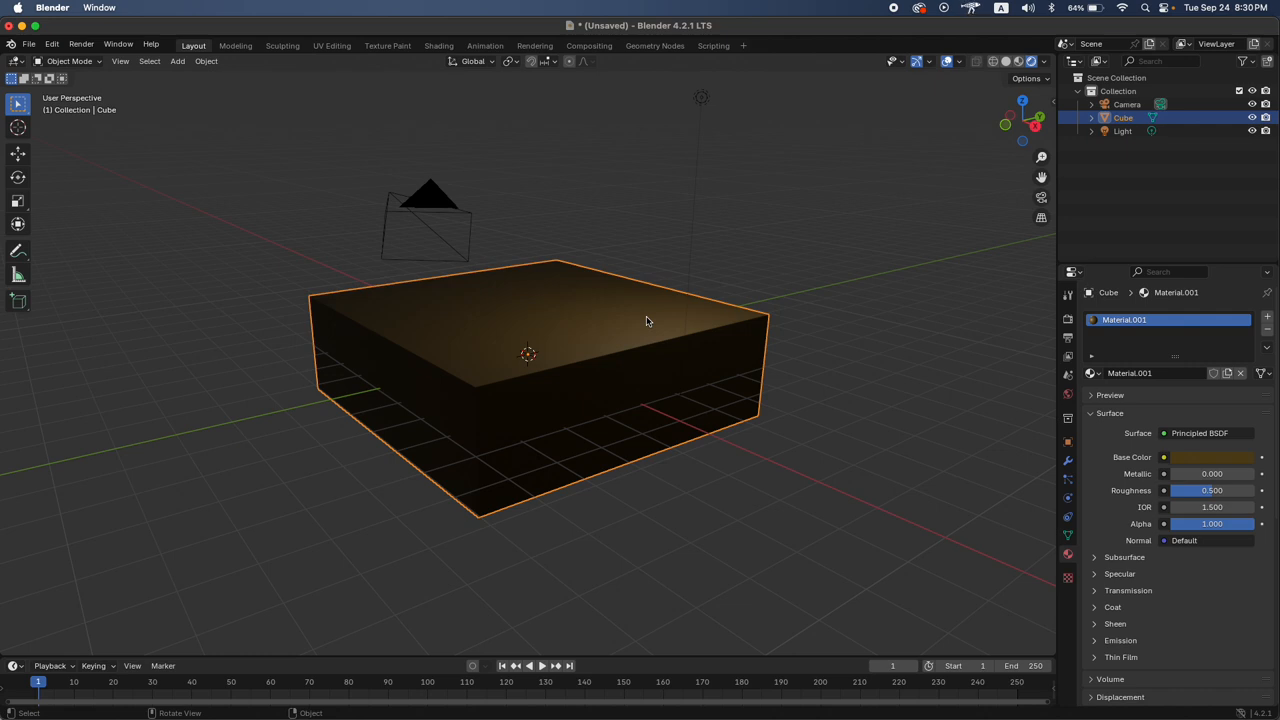
{"action": "scroll", "coordinate": [646, 321], "scroll_direction": "left", "scroll_amount": 5}
{"action": "left_click", "coordinate": [1019, 62]}
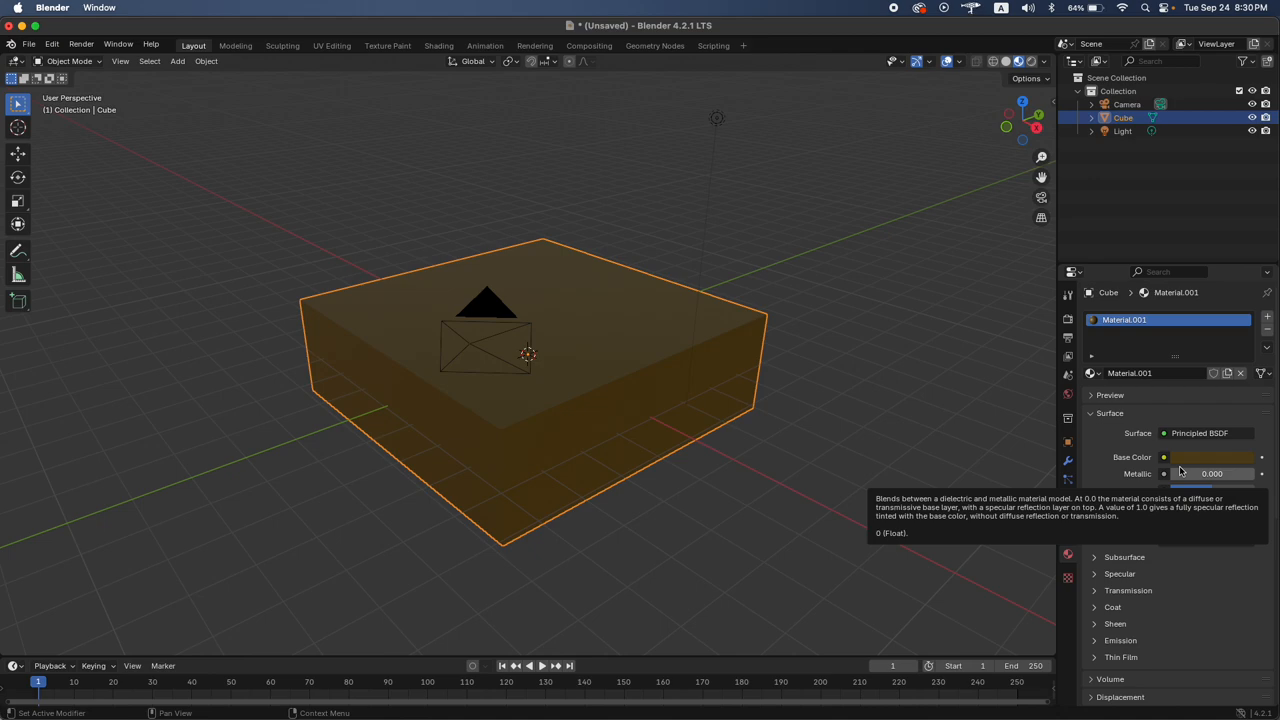
Set the brown material's roughness to 1.000 and check the cube's surface from different angles
{"action": "left_click_drag", "start_coordinate": [1187, 491], "coordinate": [1256, 490]}
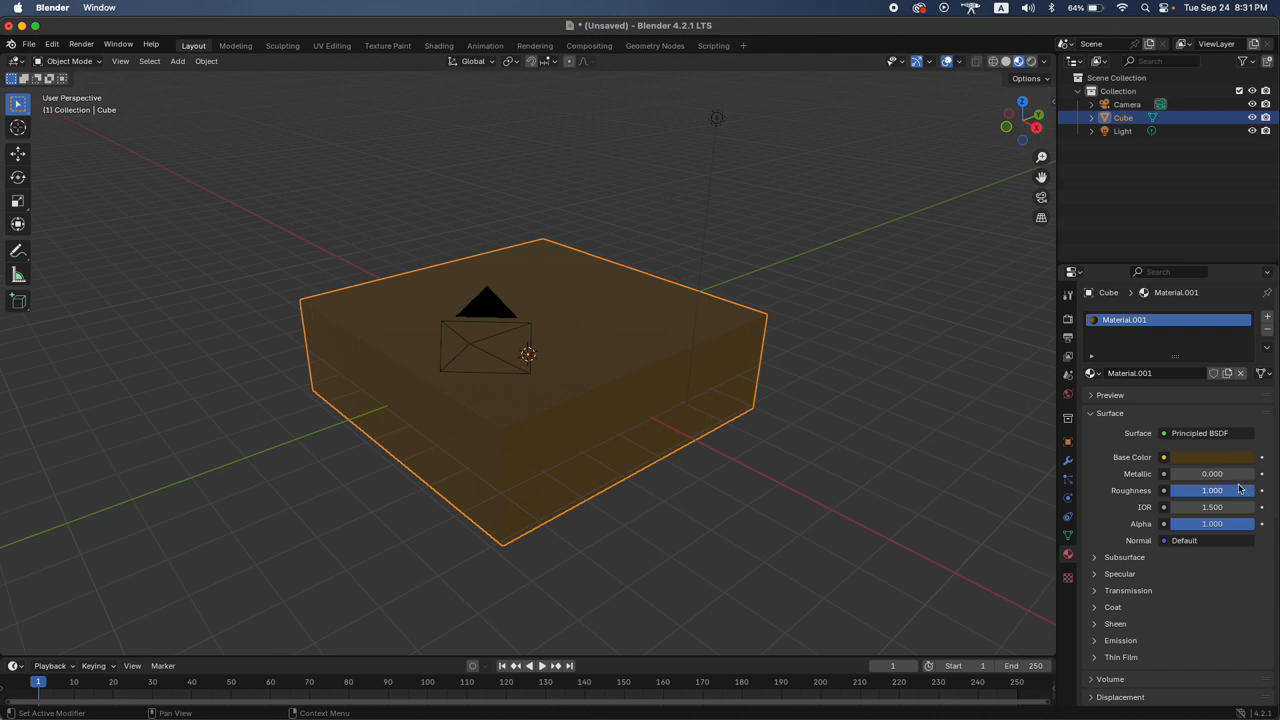
{"action": "mouse_move", "coordinate": [1256, 490]}
{"action": "left_mouse_down"}
{"action": "mouse_move", "coordinate": [1172, 490]}
{"action": "mouse_move", "coordinate": [1256, 490]}
{"action": "left_mouse_up"}
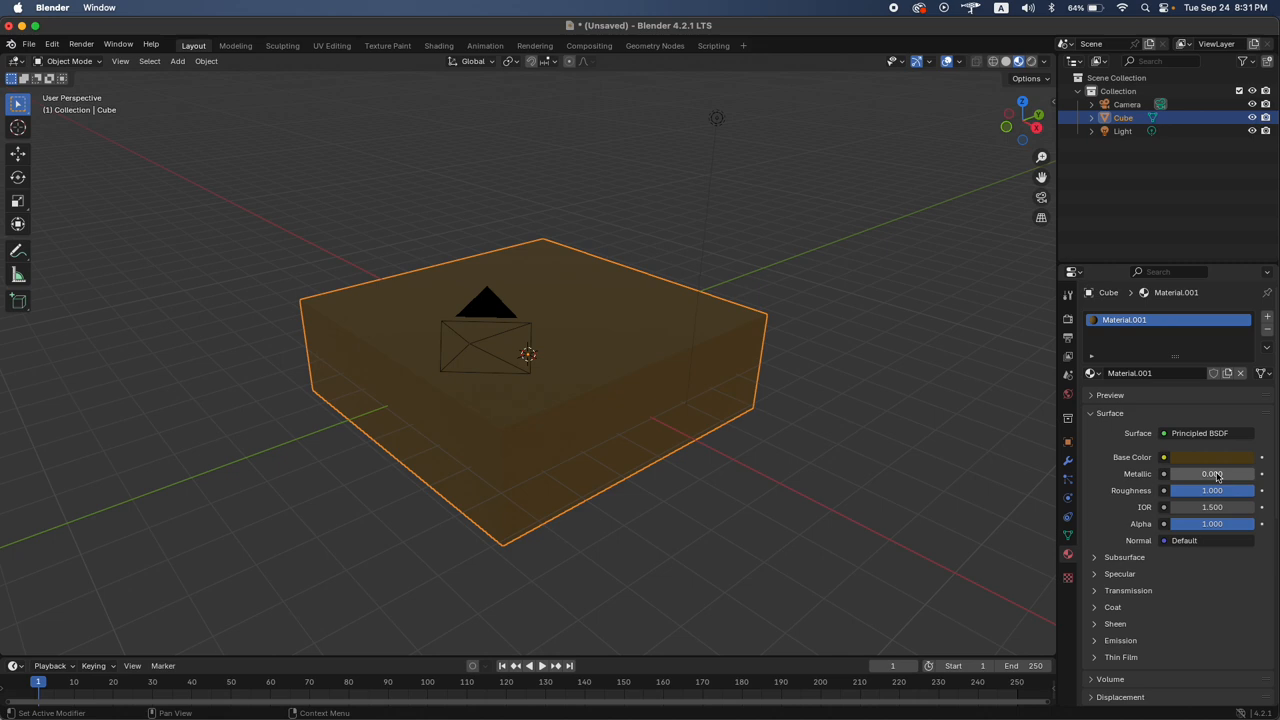
{"action": "scroll", "coordinate": [785, 337], "scroll_direction": "down", "scroll_amount": 5}
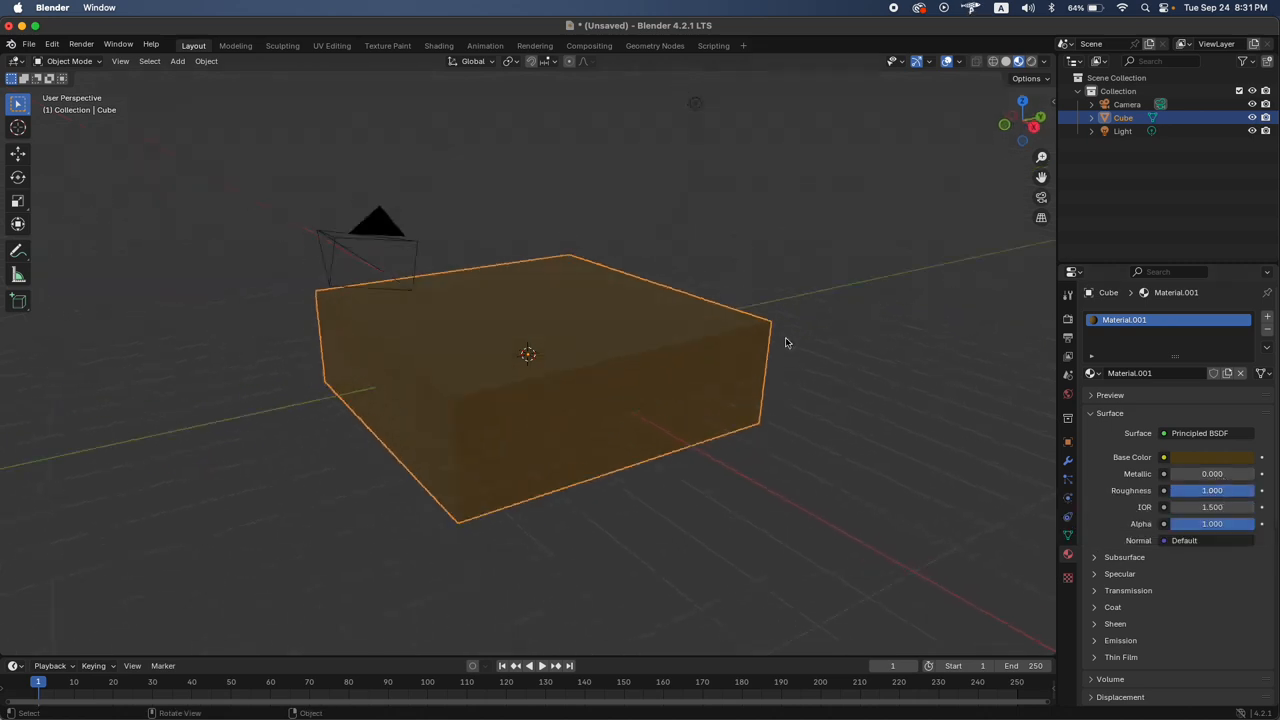
{"action": "scroll", "coordinate": [785, 342], "scroll_direction": "down", "scroll_amount": 5}
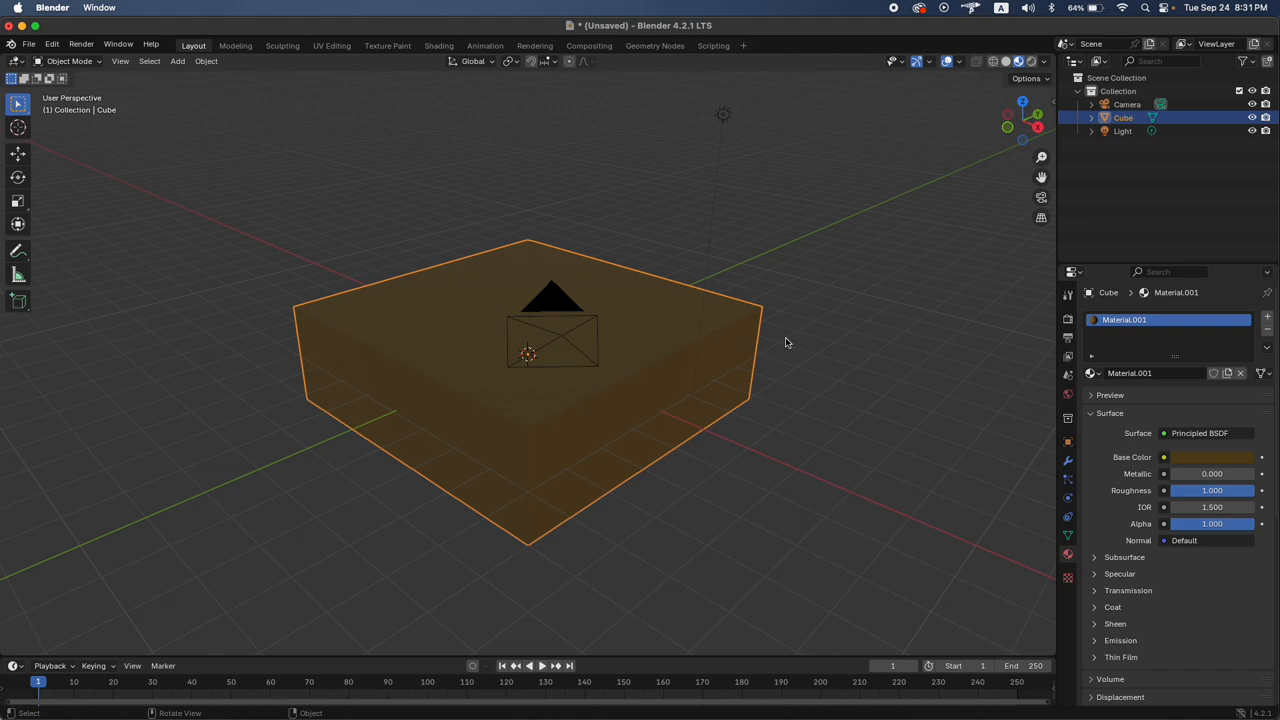
Toggle the cube repeatedly between Object Mode and Edit Mode, ending in Edit Mode
{"action": "key", "text": "Tab"}
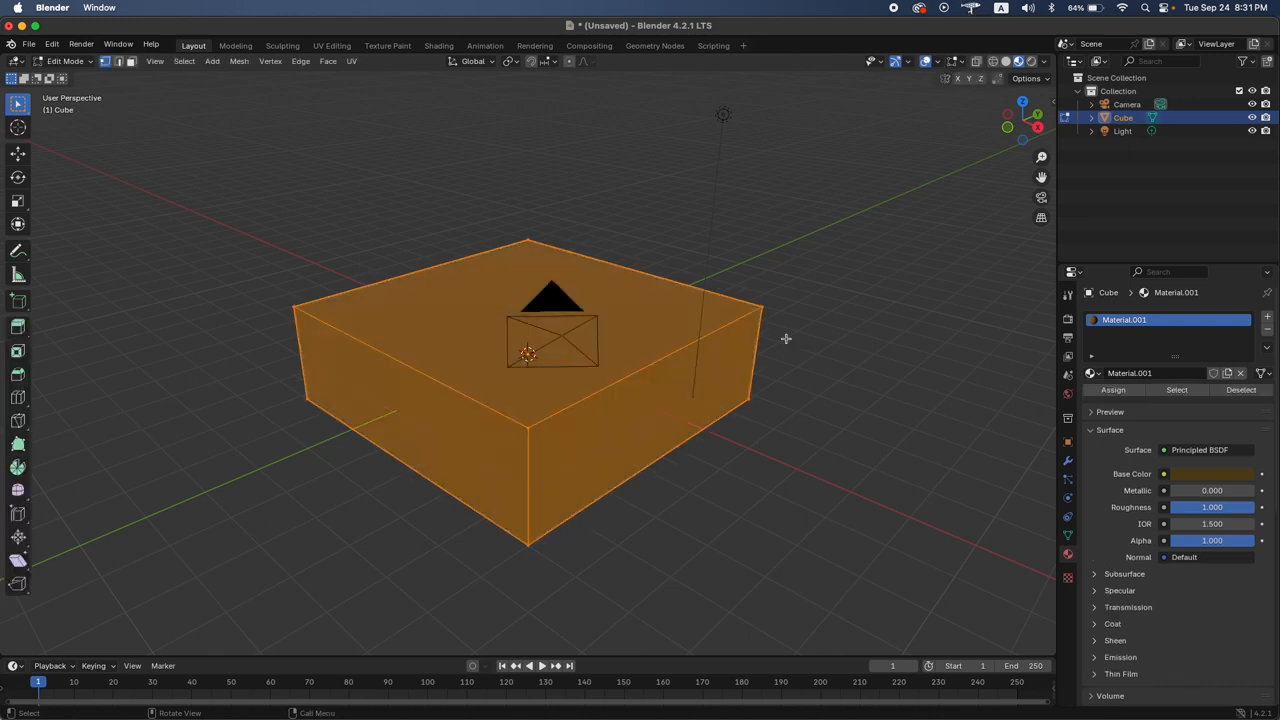
{"action": "key", "text": "Tab"}
{"action": "key", "text": "Tab"}
{"action": "key", "text": "Tab"}
{"action": "key", "text": "Tab"}
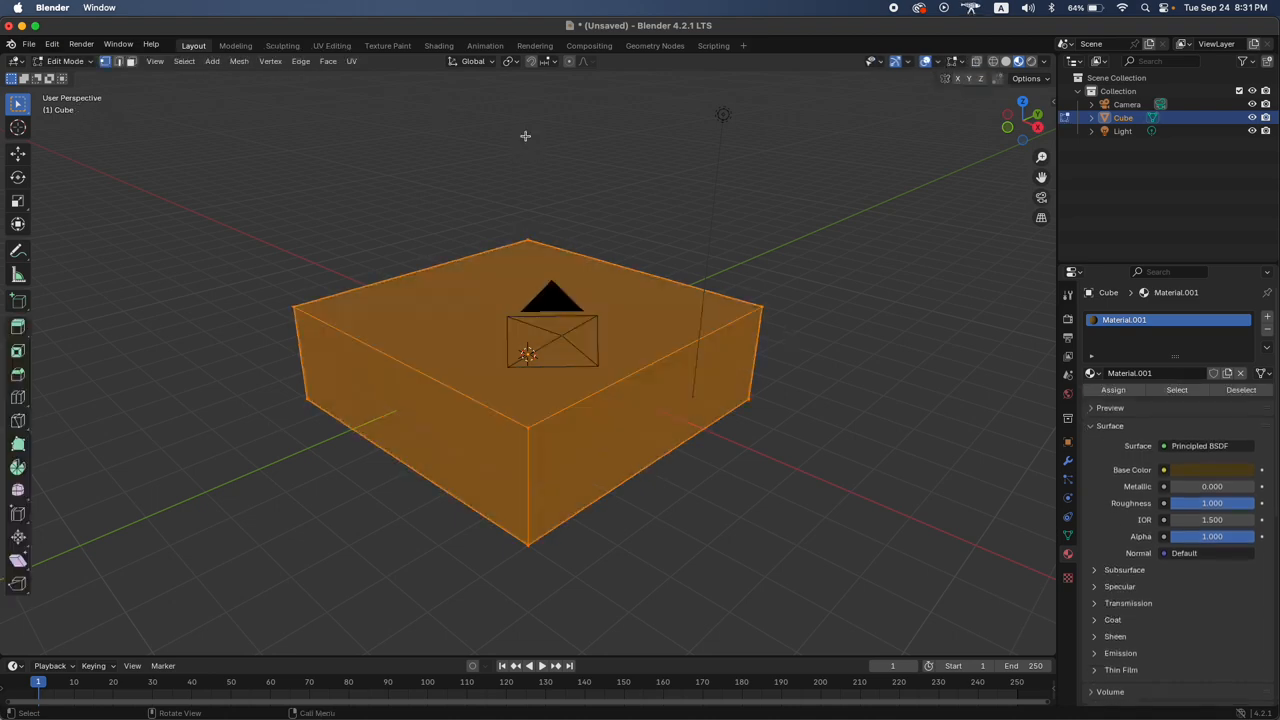
{"action": "key", "text": "Tab"}
{"action": "key", "text": "Tab"}
{"action": "key", "text": "Tab"}
{"action": "key", "text": "Tab"}
{"action": "key", "text": "Tab"}
{"action": "key", "text": "Tab"}
{"action": "key", "text": "Tab"}
{"action": "key", "text": "Tab"}
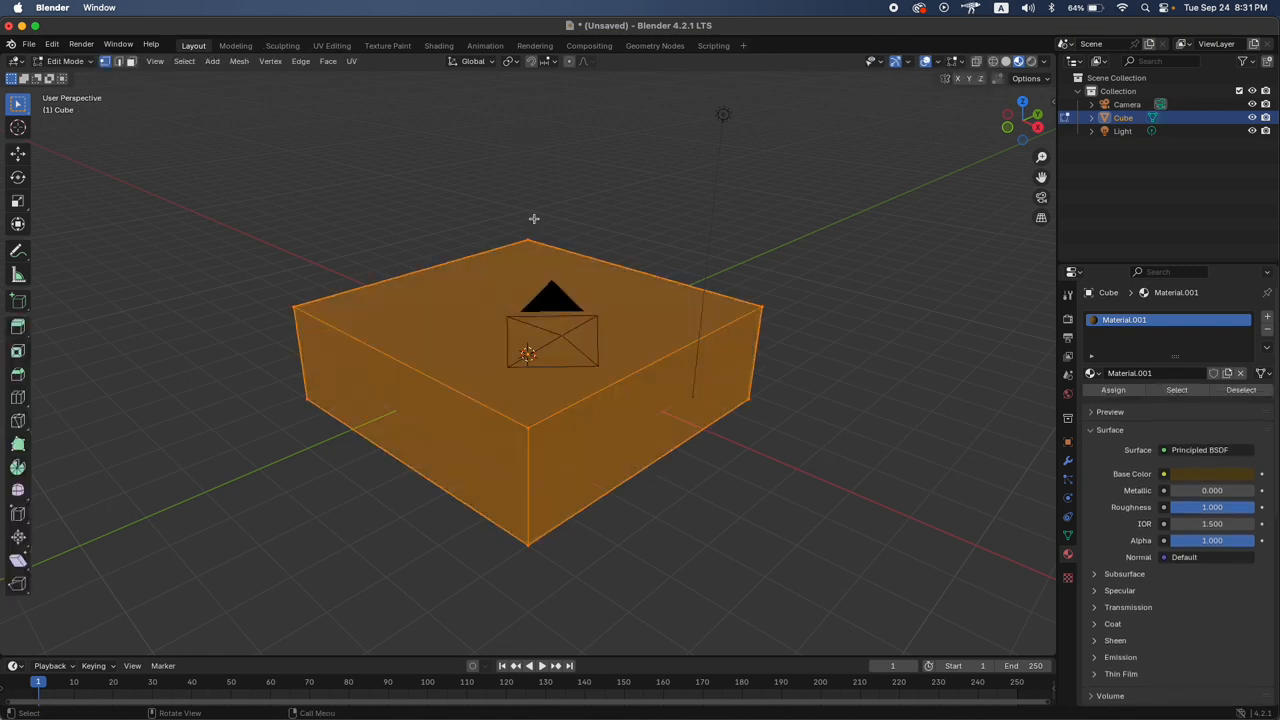
Demonstrate vertex selection by picking single corner vertices on the cube's top face
{"action": "left_click", "coordinate": [531, 228]}
{"action": "left_click", "coordinate": [304, 304]}
{"action": "scroll", "coordinate": [363, 323], "scroll_direction": "down", "scroll_amount": 5}
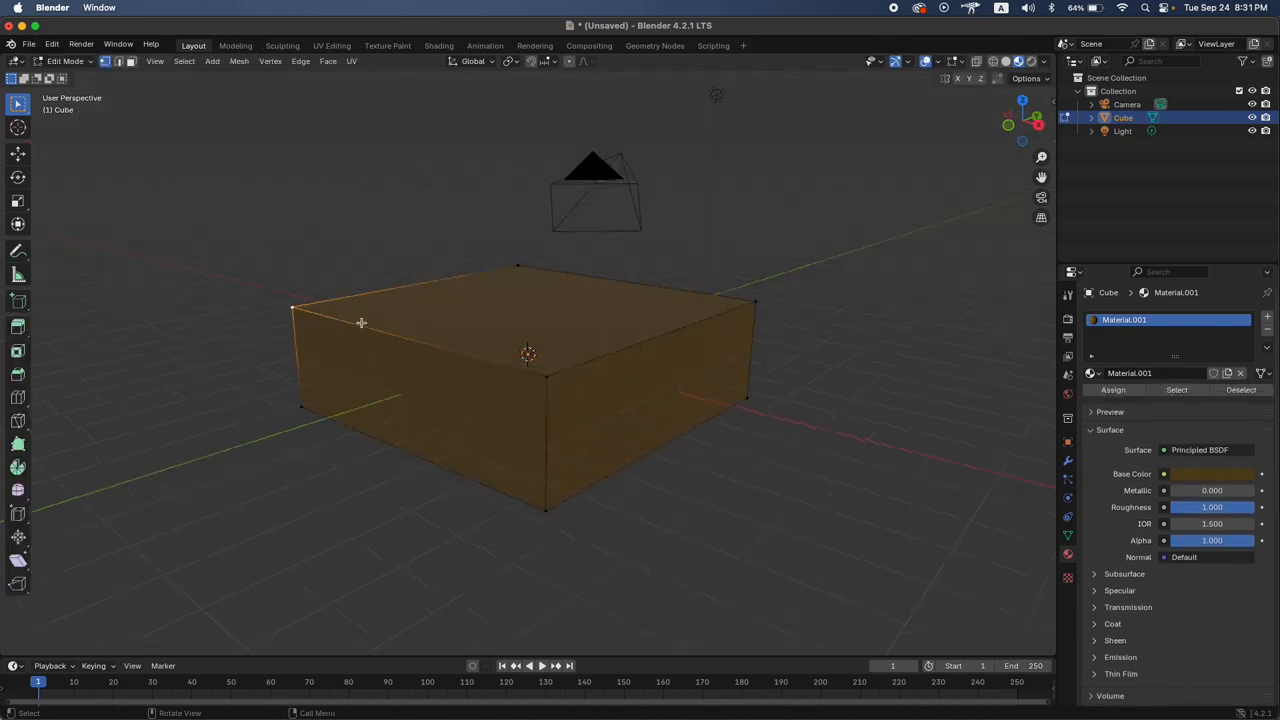
{"action": "left_click", "coordinate": [596, 320]}
{"action": "scroll", "coordinate": [596, 320], "scroll_direction": "up", "scroll_amount": 4}
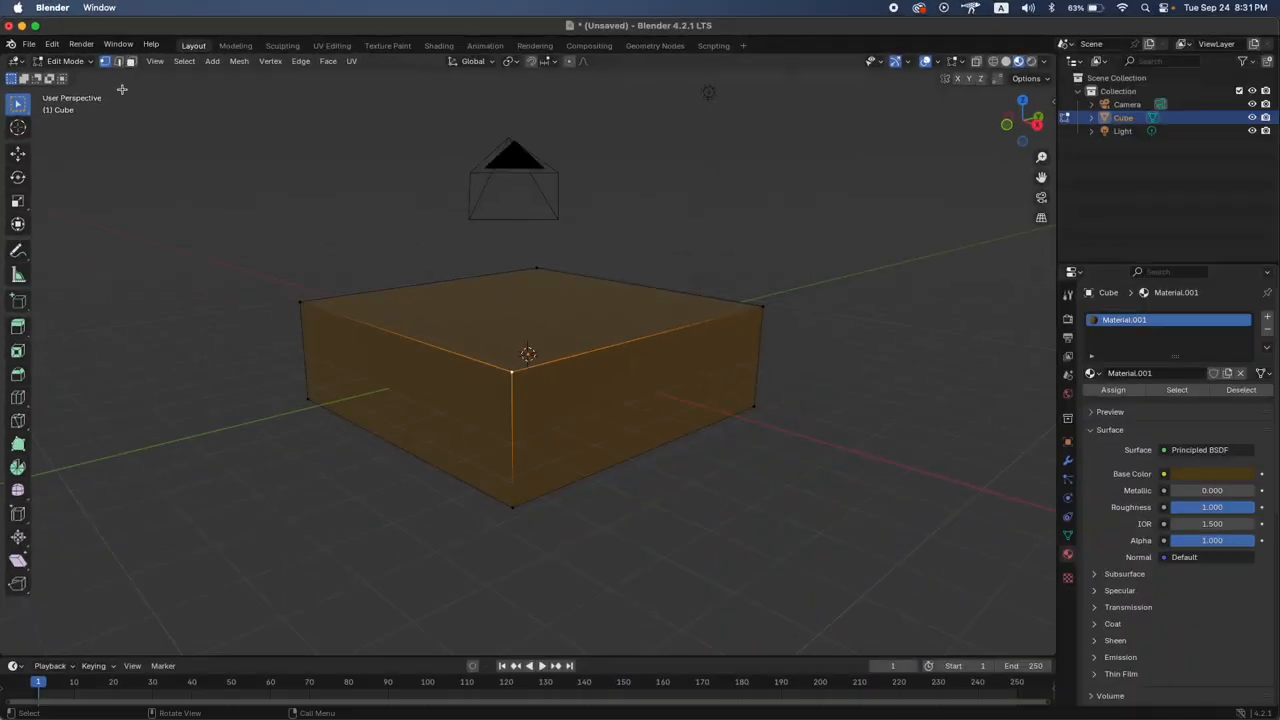
Demonstrate face selection on one side face and edge selection on that side's upper edge
{"action": "left_click", "coordinate": [130, 62]}
{"action": "left_click", "coordinate": [428, 384]}
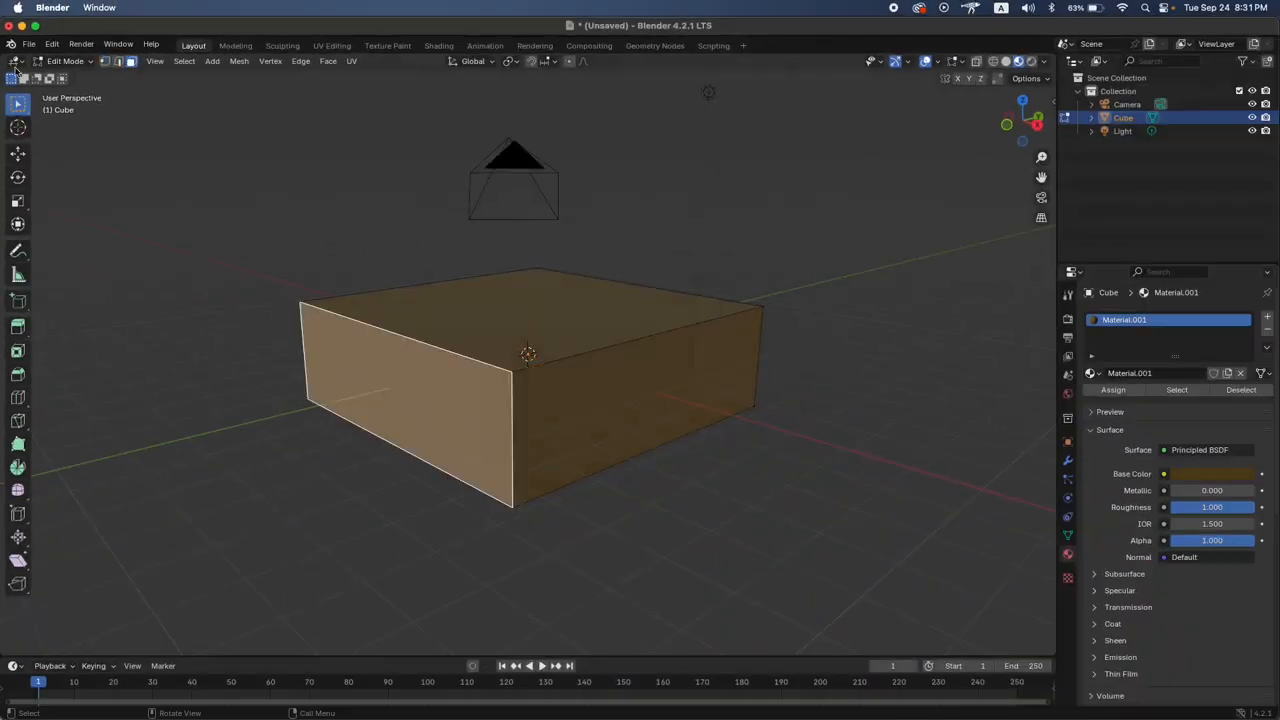
{"action": "left_click", "coordinate": [118, 61]}
{"action": "left_click", "coordinate": [434, 346]}
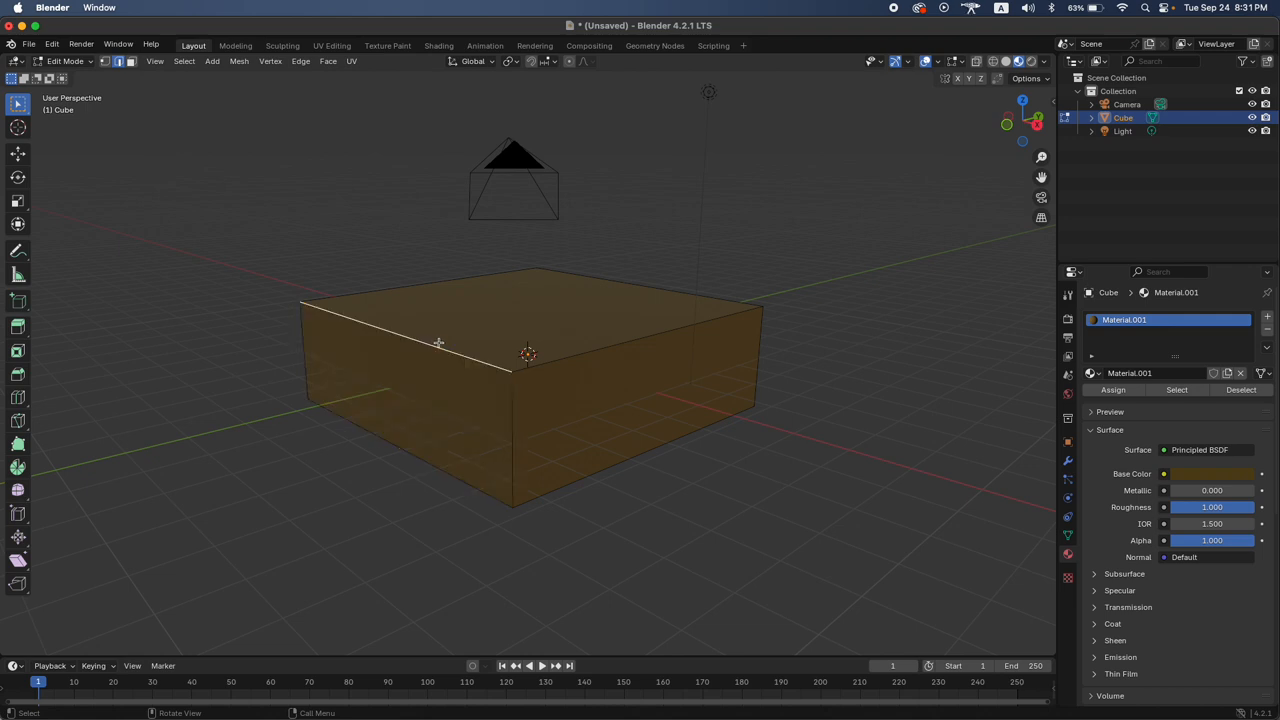
Return to vertex select mode and clear the selection on the cube
{"action": "left_click", "coordinate": [105, 62]}
{"action": "left_click", "coordinate": [118, 62]}
{"action": "left_click", "coordinate": [105, 61]}
{"action": "left_click", "coordinate": [385, 298]}
{"action": "scroll", "coordinate": [385, 298], "scroll_direction": "left", "scroll_amount": 10}
{"action": "scroll", "coordinate": [385, 298], "scroll_direction": "left", "scroll_amount": 2}
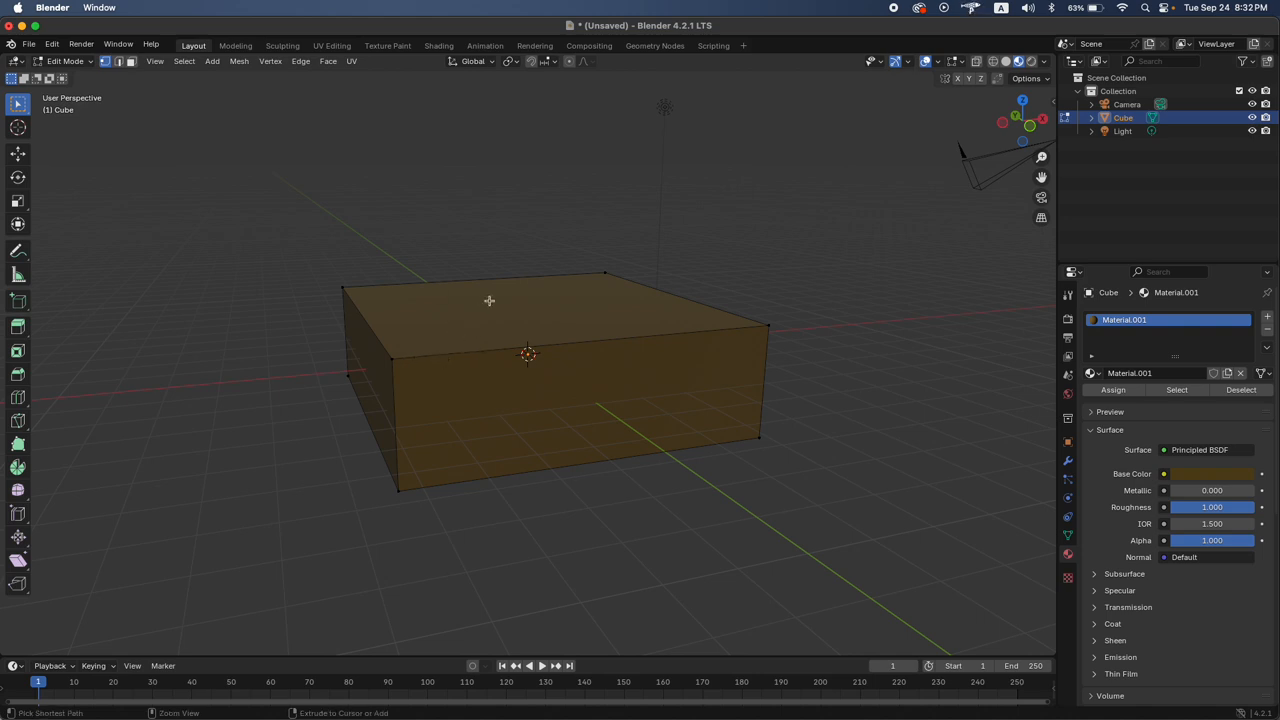
Add 11 evenly spaced loop cuts across the cube, dividing it along the X axis
{"action": "key", "text": "ctrl+r"}
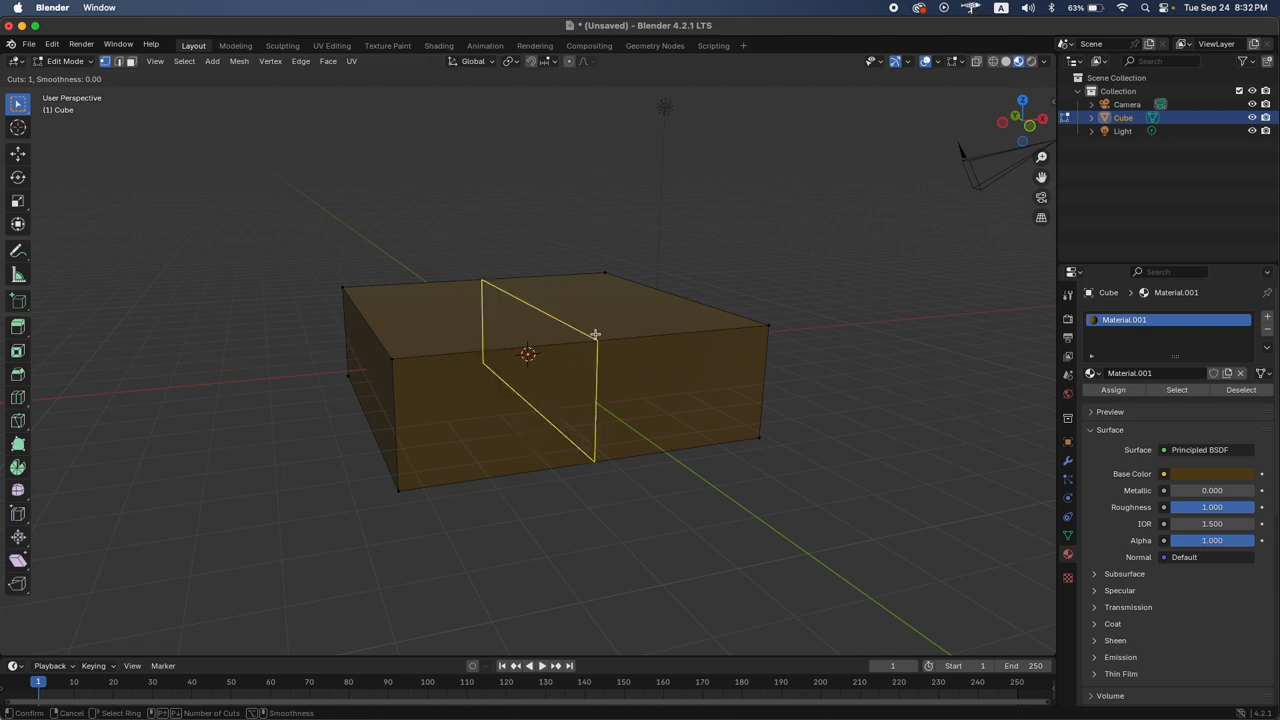
{"action": "scroll", "coordinate": [595, 334], "scroll_direction": "up", "scroll_amount": 9}
{"action": "scroll", "coordinate": [595, 334], "scroll_direction": "down", "scroll_amount": 4}
{"action": "scroll", "coordinate": [595, 334], "scroll_direction": "up", "scroll_amount": 20}
{"action": "scroll", "coordinate": [595, 334], "scroll_direction": "down", "scroll_amount": 20}
{"action": "scroll", "coordinate": [595, 334], "scroll_direction": "up", "scroll_amount": 20}
{"action": "scroll", "coordinate": [595, 334], "scroll_direction": "down", "scroll_amount": 20}
{"action": "scroll", "coordinate": [595, 334], "scroll_direction": "up", "scroll_amount": 15}
{"action": "scroll", "coordinate": [595, 334], "scroll_direction": "down", "scroll_amount": 16}
{"action": "scroll", "coordinate": [595, 334], "scroll_direction": "up", "scroll_amount": 2}
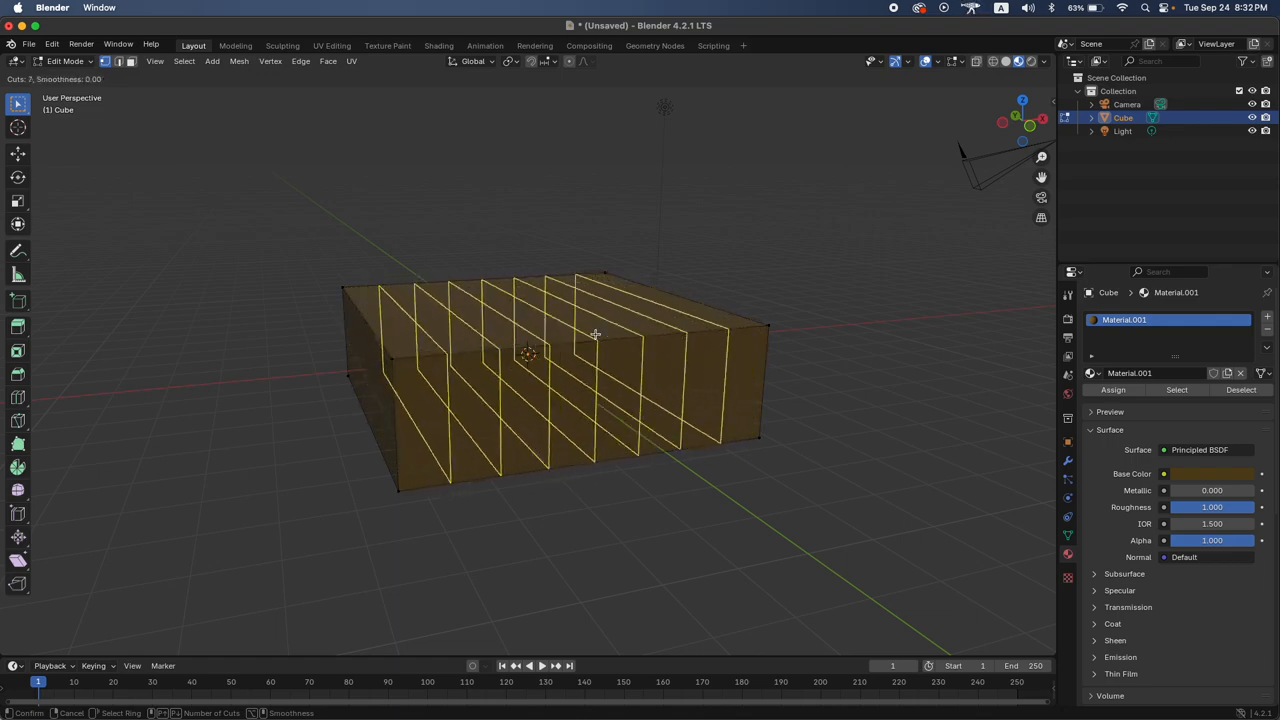
{"action": "scroll", "coordinate": [595, 334], "scroll_direction": "up", "scroll_amount": 3}
{"action": "scroll", "coordinate": [595, 334], "scroll_direction": "up", "scroll_amount": 1}
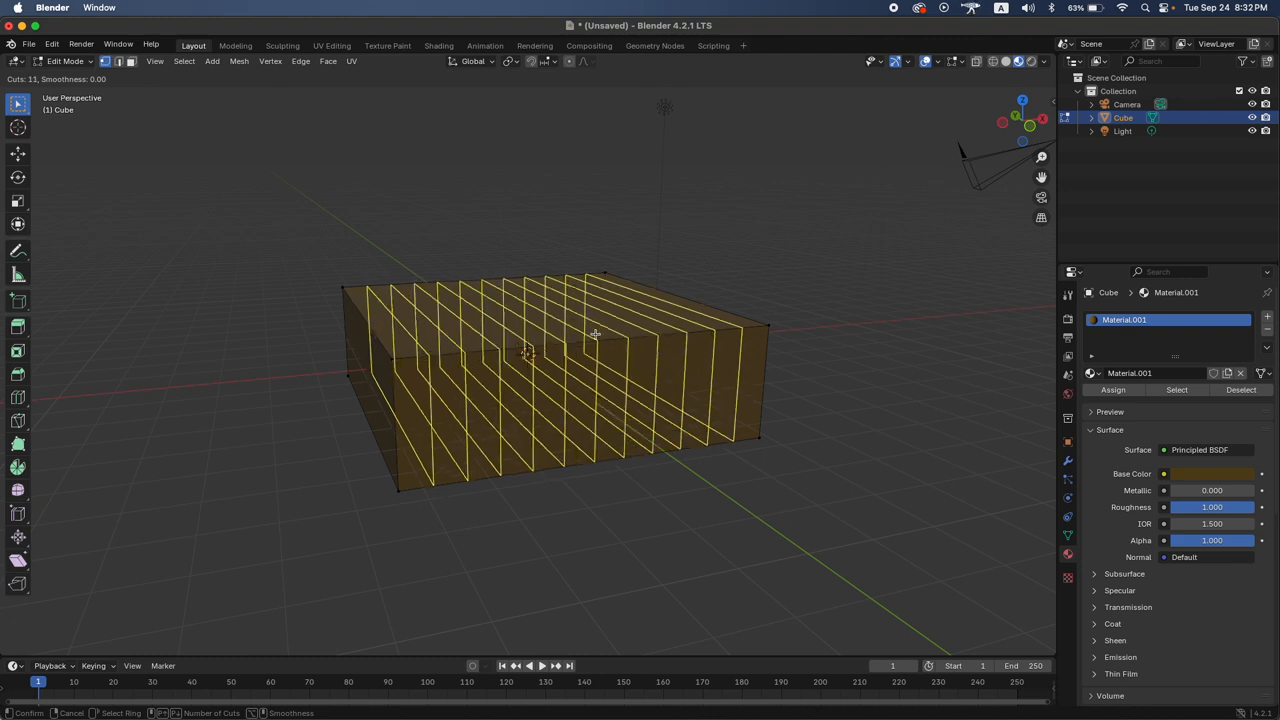
{"action": "left_click", "coordinate": [595, 334]}
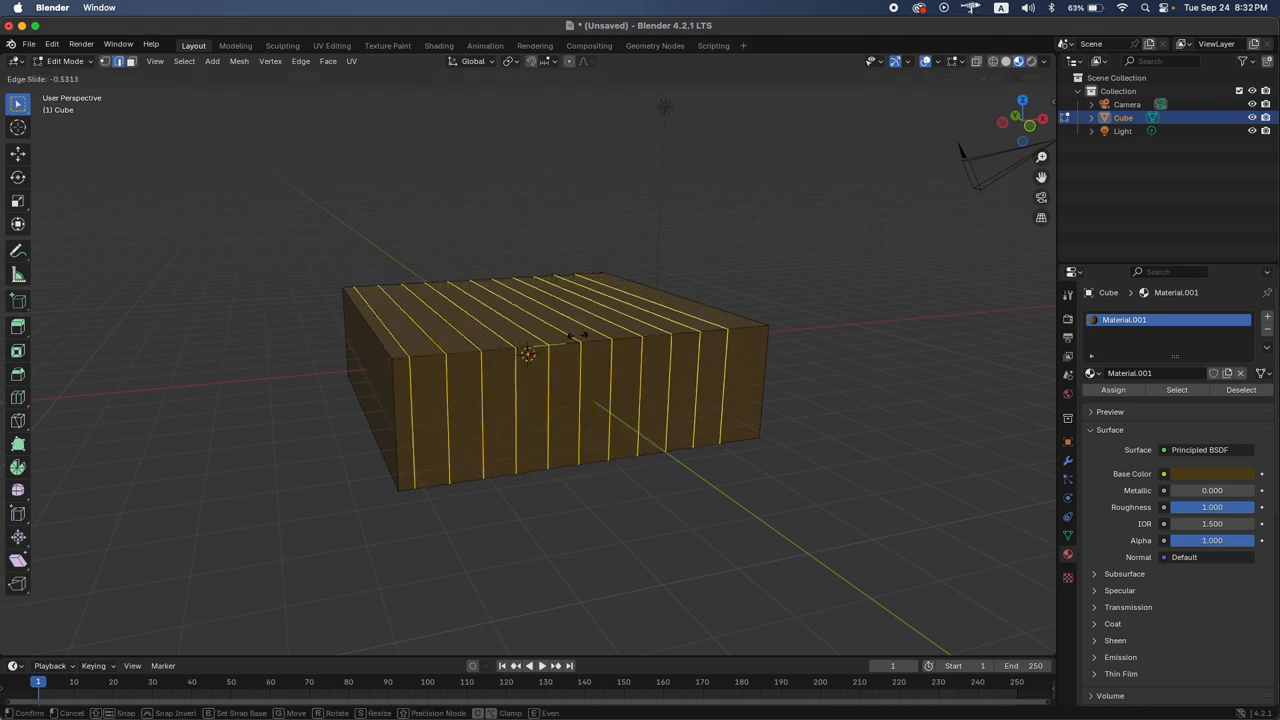
{"action": "left_click", "coordinate": [620, 214]}
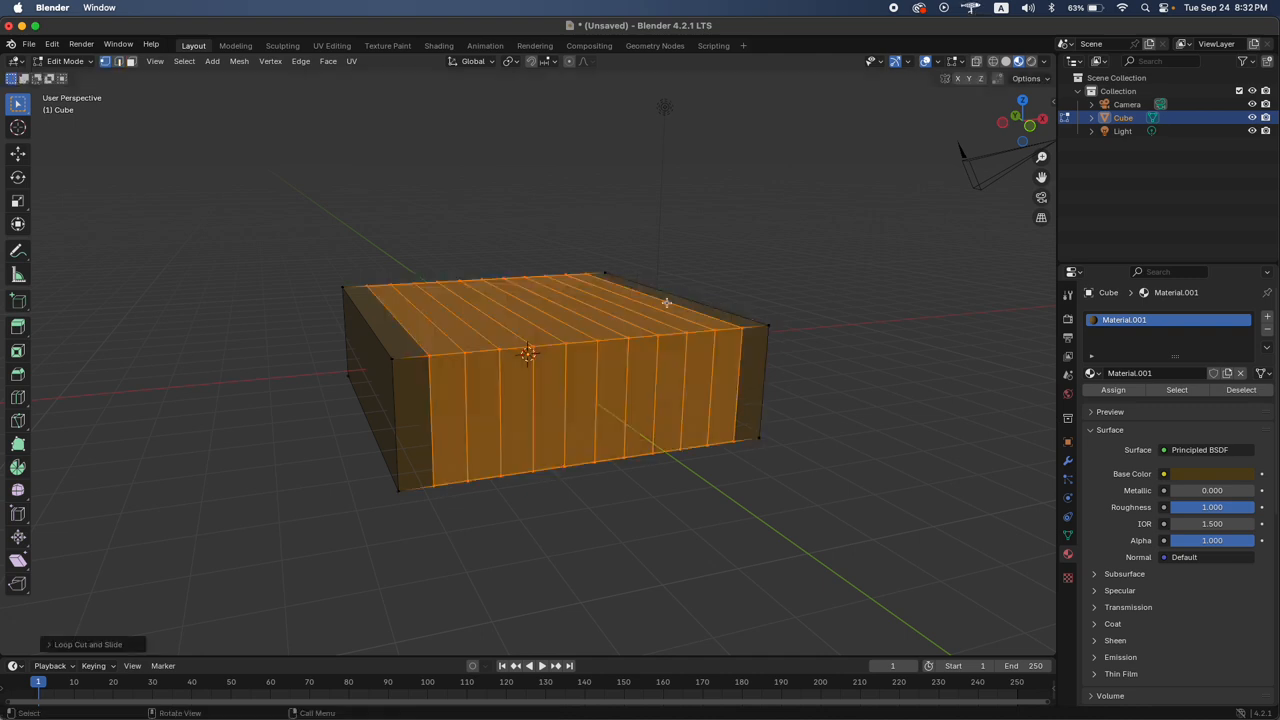
{"action": "scroll", "coordinate": [666, 300], "scroll_direction": "right", "scroll_amount": 15}
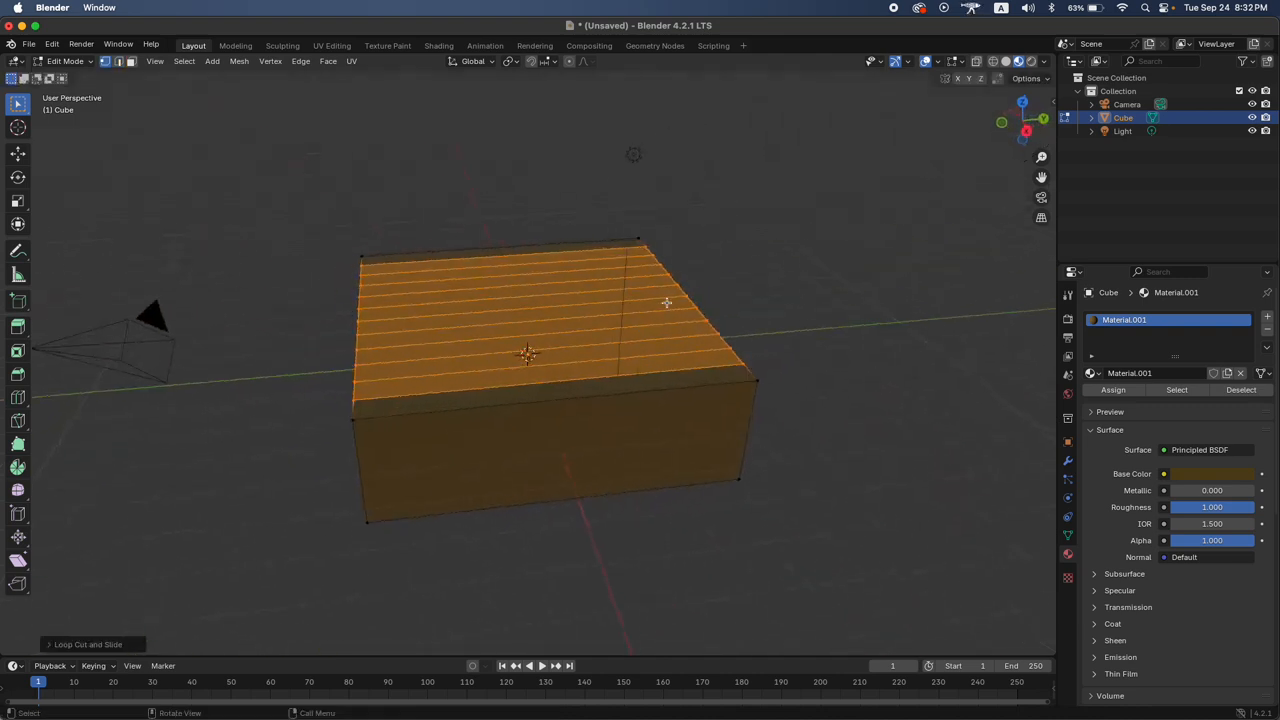
{"action": "key", "text": "ctrl+r"}
{"action": "scroll", "coordinate": [551, 277], "scroll_direction": "up", "scroll_amount": 10}
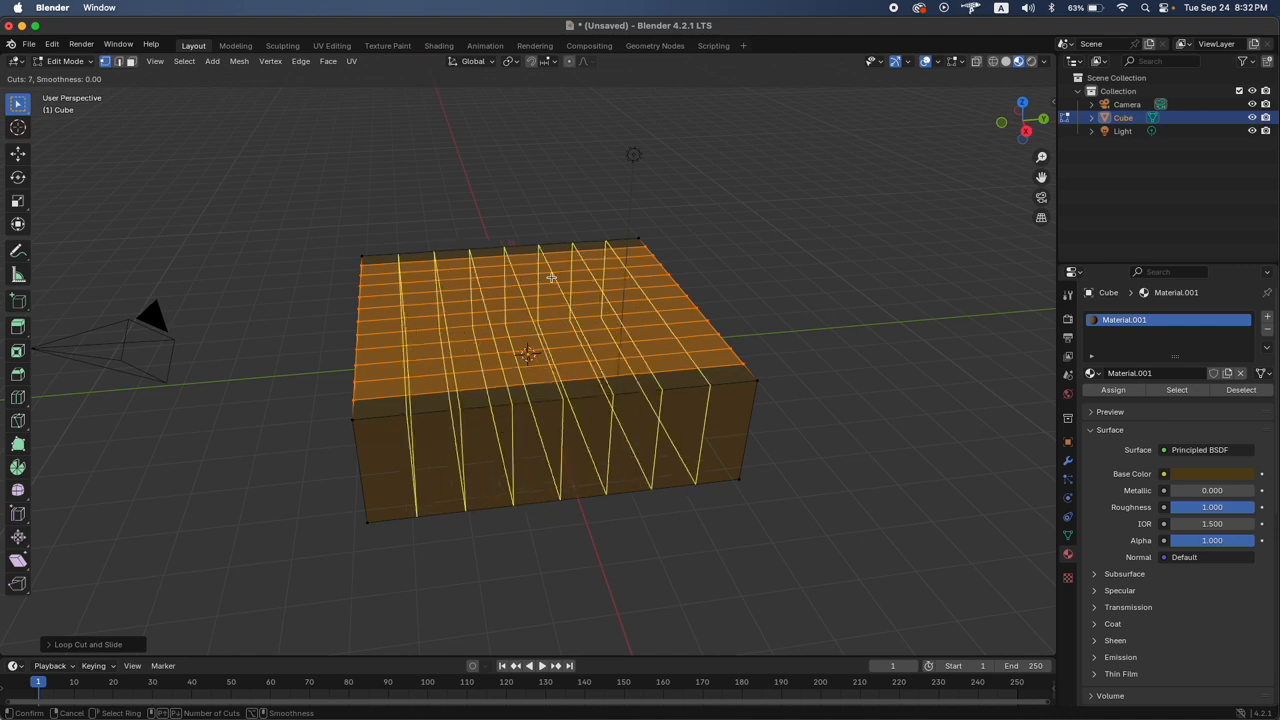
{"action": "left_click", "coordinate": [551, 277]}
{"action": "right_click", "coordinate": [551, 277]}
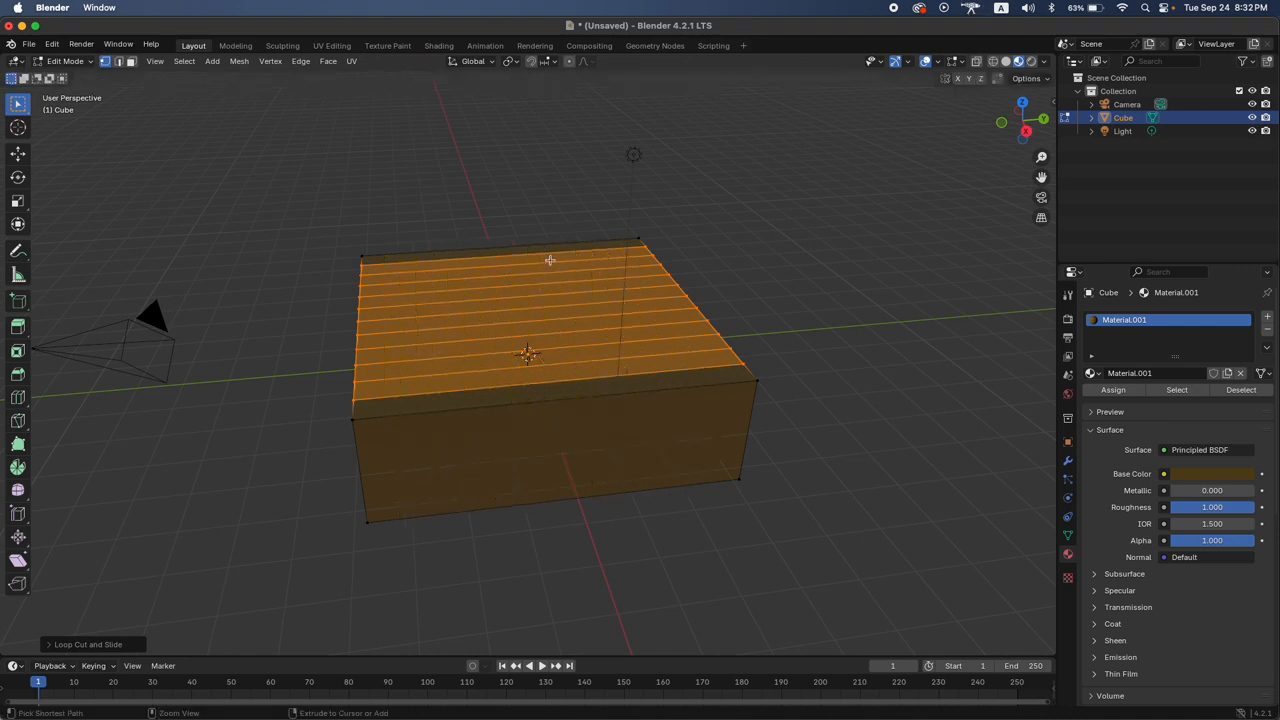
Add 14 evenly spaced loop cuts across the cube, perpendicular to the existing cuts, forming a grid on its top face
{"action": "key", "text": "ctrl+r"}
{"action": "scroll", "coordinate": [536, 256], "scroll_direction": "up", "scroll_amount": 8}
{"action": "scroll", "coordinate": [533, 253], "scroll_direction": "up", "scroll_amount": 5}
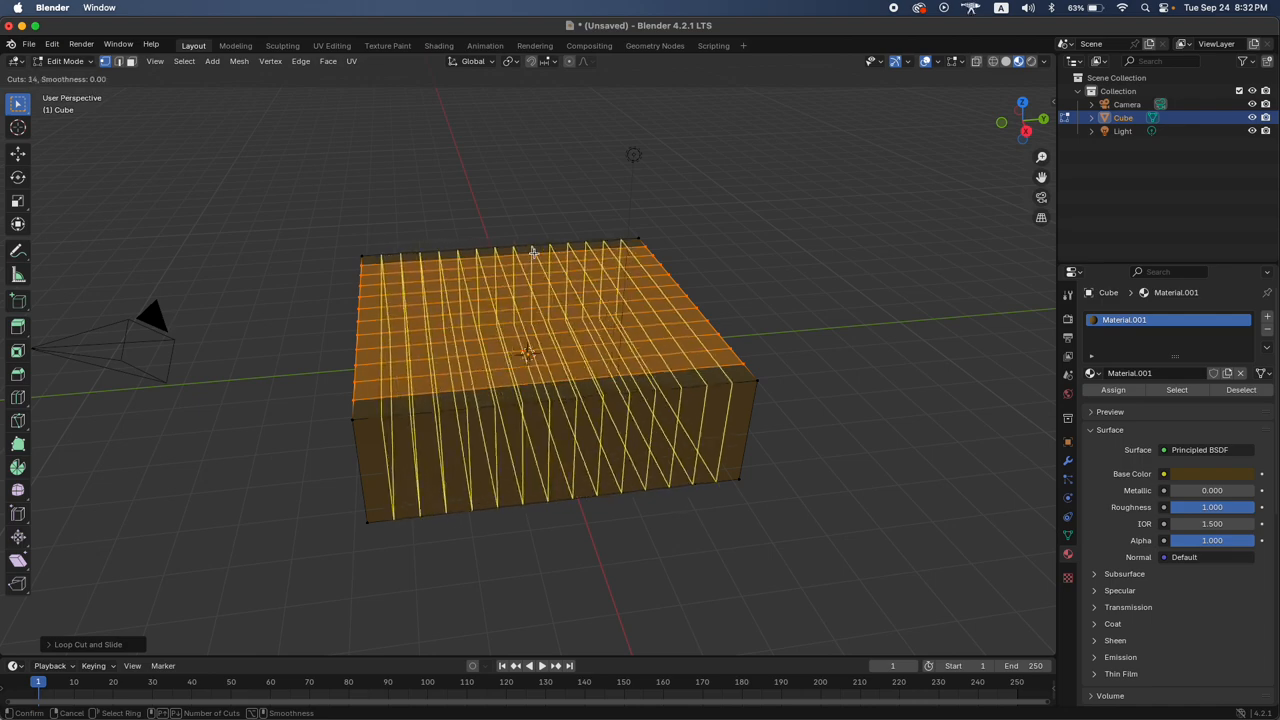
{"action": "left_click", "coordinate": [533, 253]}
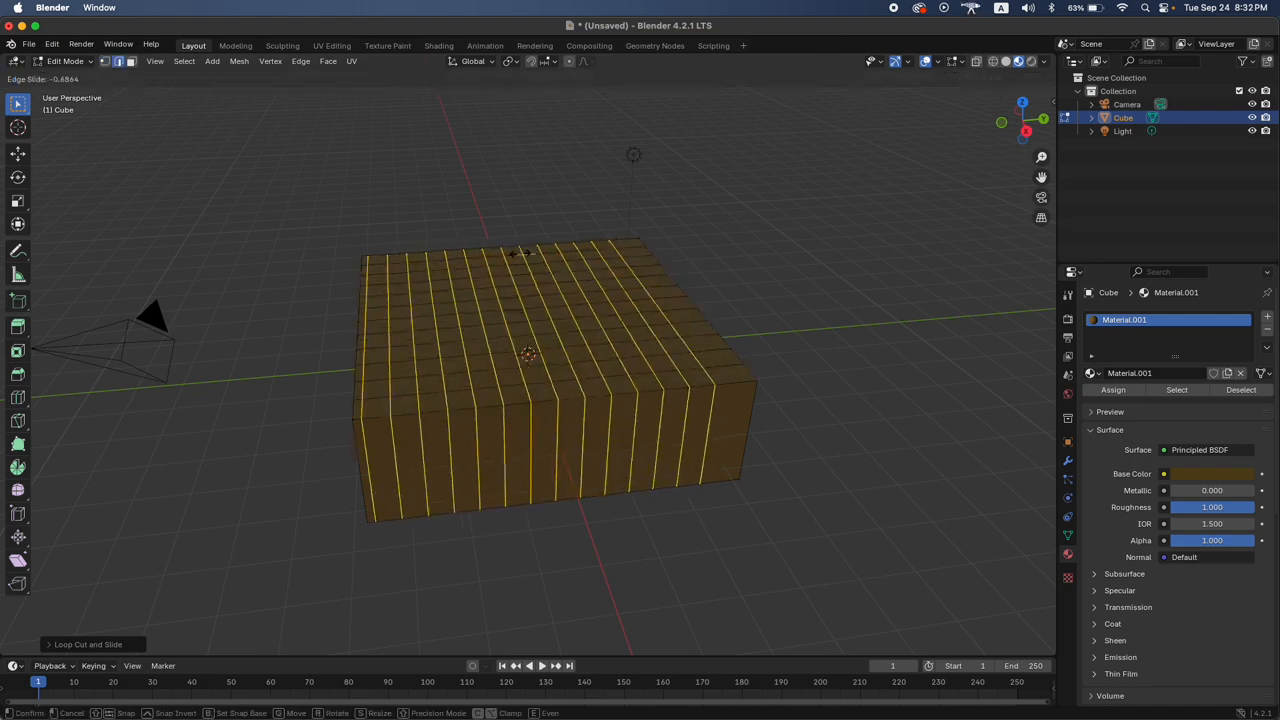
{"action": "left_click", "coordinate": [526, 256]}
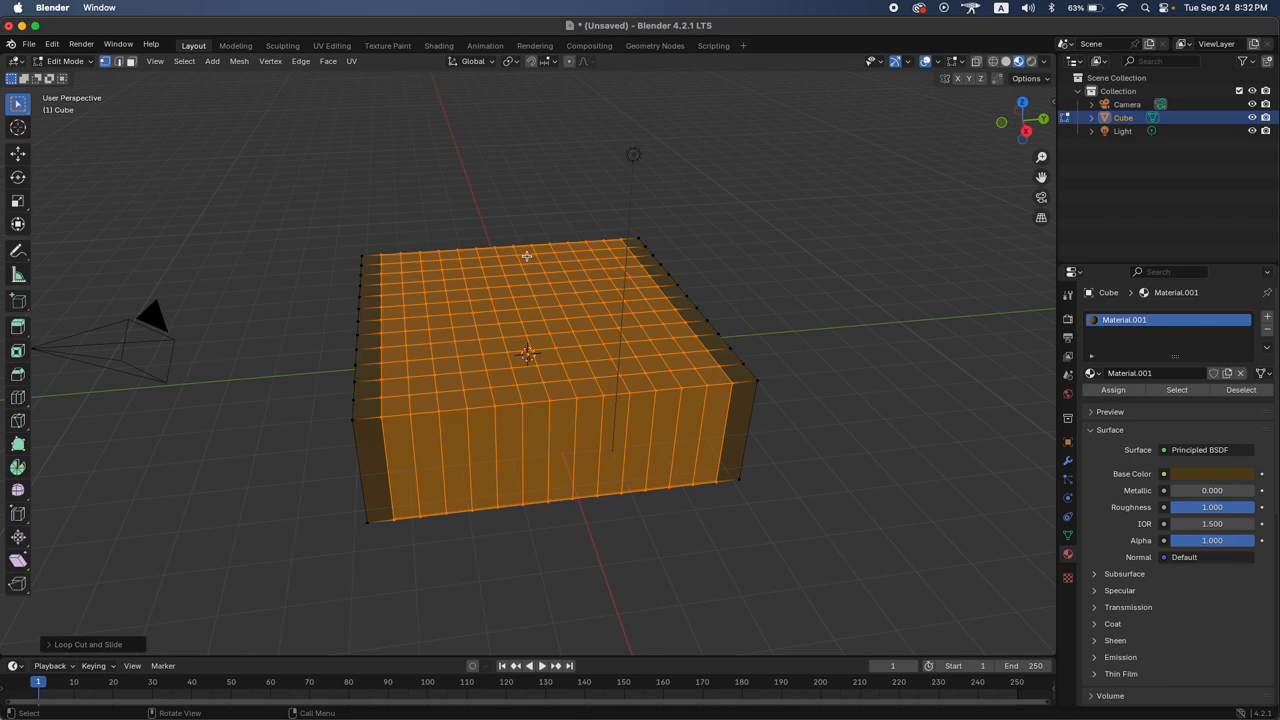
Examine the subdivided cube's top grid and its sides from several angles
{"action": "middle_click_drag", "start_coordinate": [526, 256], "coordinate": [640, 262]}
{"action": "left_click", "coordinate": [576, 262]}
{"action": "scroll", "coordinate": [643, 260], "scroll_direction": "up", "scroll_amount": 5}
{"action": "scroll", "coordinate": [640, 262], "scroll_direction": "down", "scroll_amount": 5}
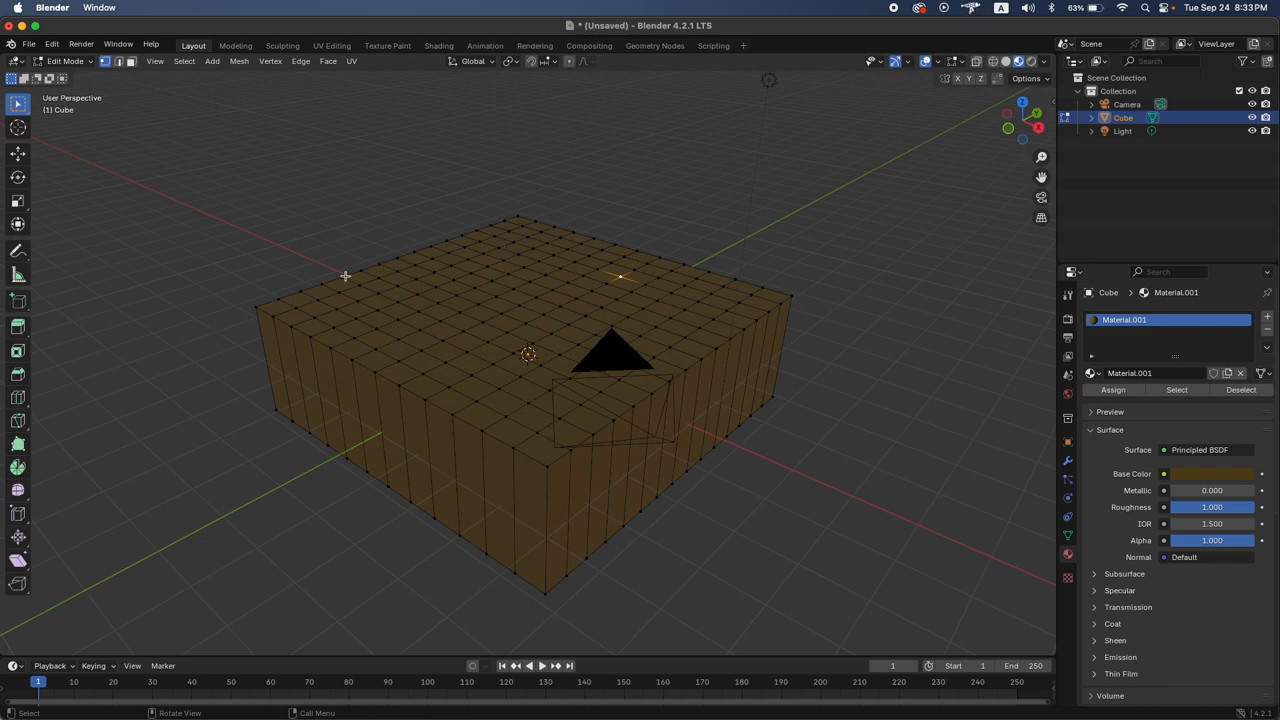
{"action": "scroll", "coordinate": [669, 321], "scroll_direction": "up", "scroll_amount": 10}
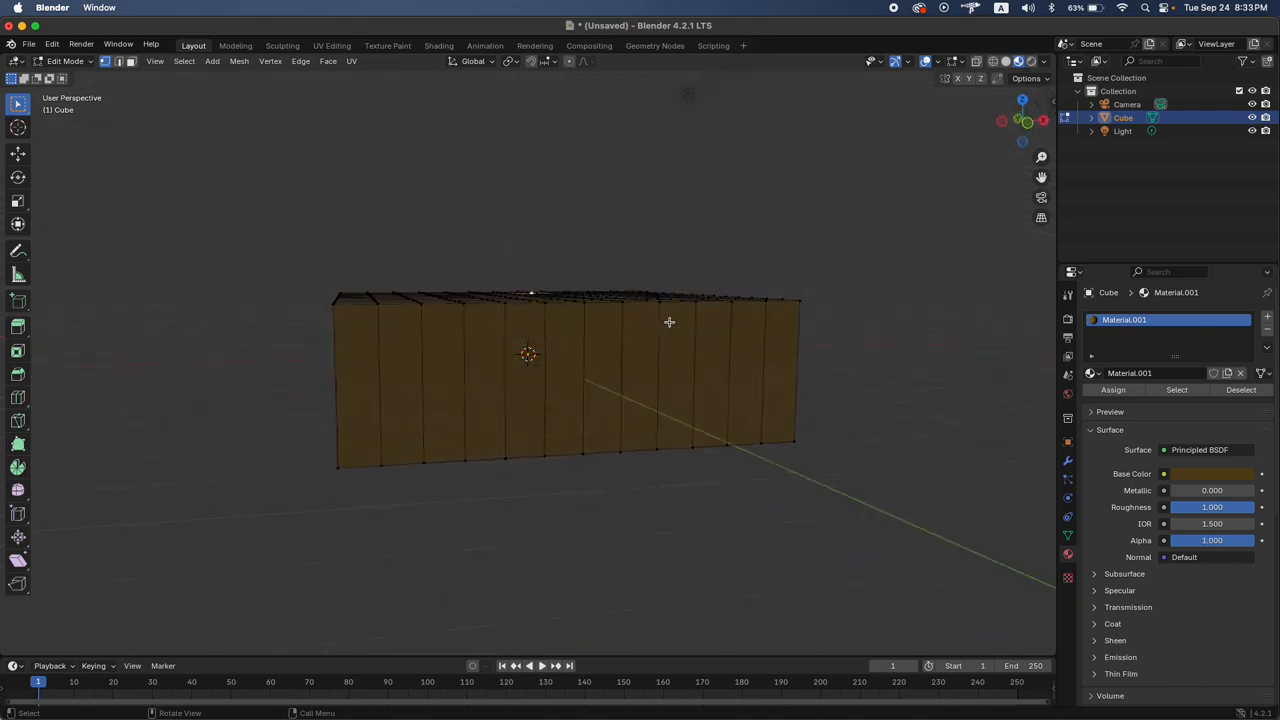
{"action": "scroll", "coordinate": [669, 322], "scroll_direction": "down", "scroll_amount": 10}
{"action": "scroll", "coordinate": [669, 322], "scroll_direction": "up", "scroll_amount": 10}
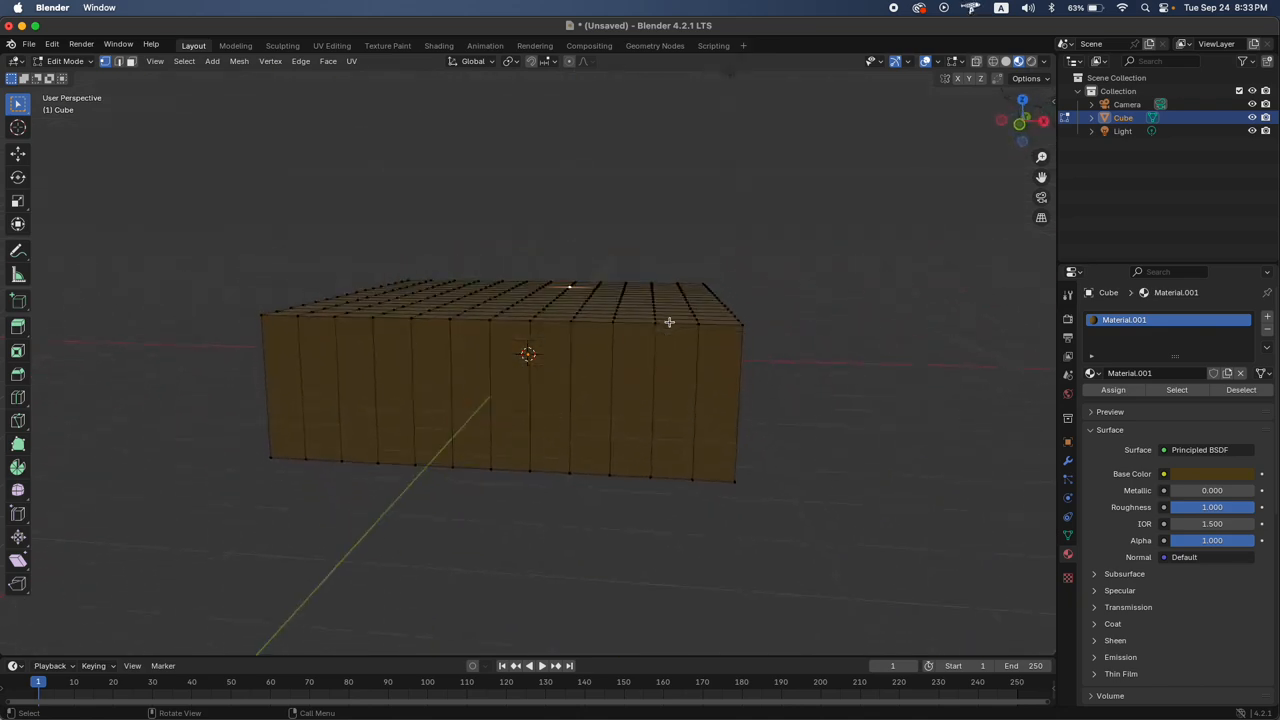
{"action": "scroll", "coordinate": [669, 322], "scroll_direction": "down", "scroll_amount": 3}
{"action": "scroll", "coordinate": [673, 323], "scroll_direction": "up", "scroll_amount": 10}
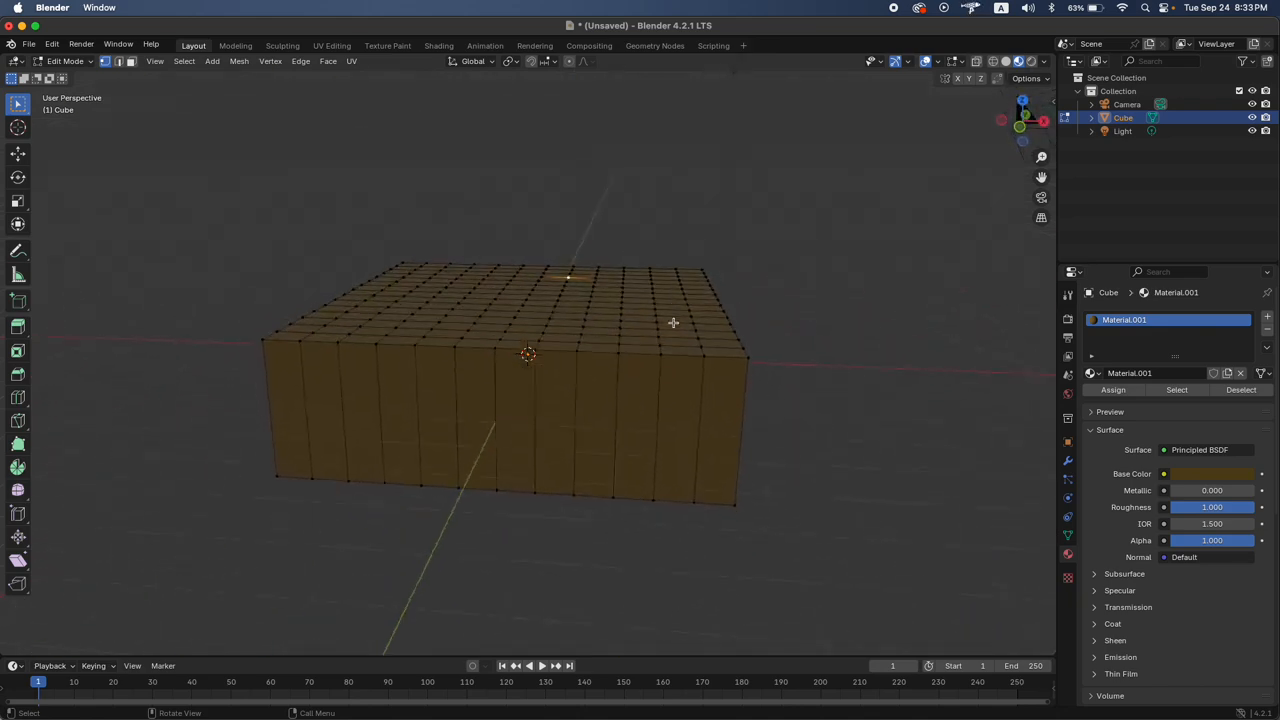
{"action": "scroll", "coordinate": [671, 323], "scroll_direction": "down", "scroll_amount": 10}
Try to box-select the cube's top vertices in the perspective view with opaque shading, and clear the selection
{"action": "key", "text": "b"}
{"action": "left_click_drag", "start_coordinate": [276, 209], "coordinate": [835, 385]}
{"action": "scroll", "coordinate": [857, 406], "scroll_direction": "up", "scroll_amount": 5}
{"action": "left_click", "coordinate": [886, 371]}
{"action": "scroll", "coordinate": [889, 369], "scroll_direction": "up", "scroll_amount": 3}
{"action": "scroll", "coordinate": [889, 369], "scroll_direction": "down", "scroll_amount": 5}
{"action": "scroll", "coordinate": [888, 371], "scroll_direction": "right", "scroll_amount": 2}
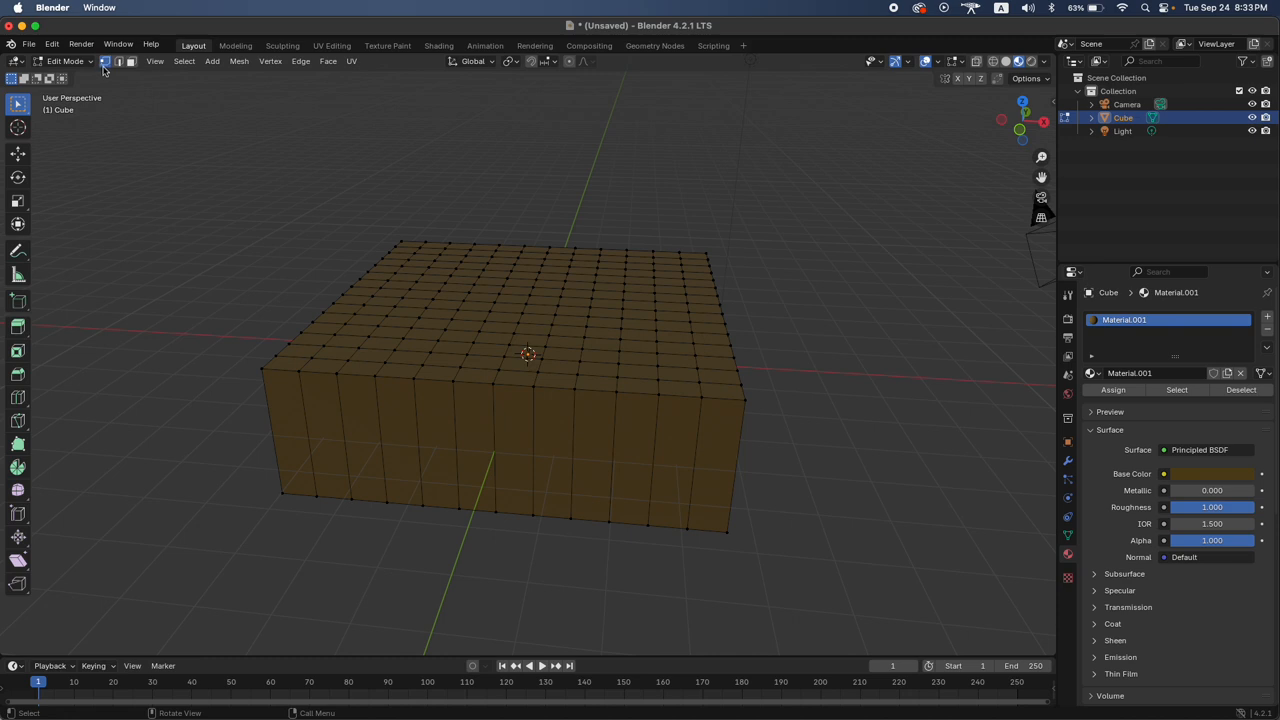
Box-select all the cube's top vertices in the Front Orthographic view using wireframe shading
{"action": "scroll", "coordinate": [310, 157], "scroll_direction": "down", "scroll_amount": 5}
{"action": "scroll", "coordinate": [310, 157], "scroll_direction": "down", "scroll_amount": 10}
{"action": "scroll", "coordinate": [310, 157], "scroll_direction": "down", "scroll_amount": 3}
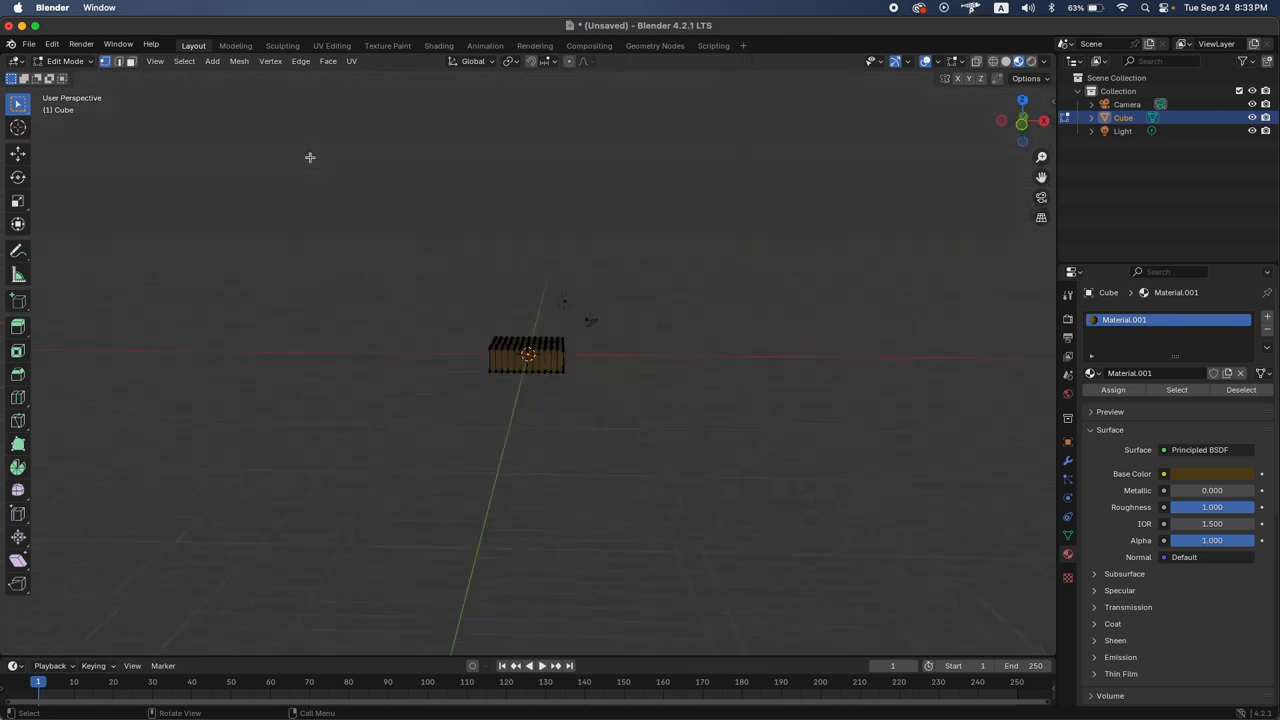
{"action": "scroll", "coordinate": [310, 157], "scroll_direction": "up", "scroll_amount": 10}
{"action": "scroll", "coordinate": [310, 157], "scroll_direction": "down", "scroll_amount": 3}
{"action": "scroll", "coordinate": [986, 172], "scroll_direction": "right", "scroll_amount": 5}
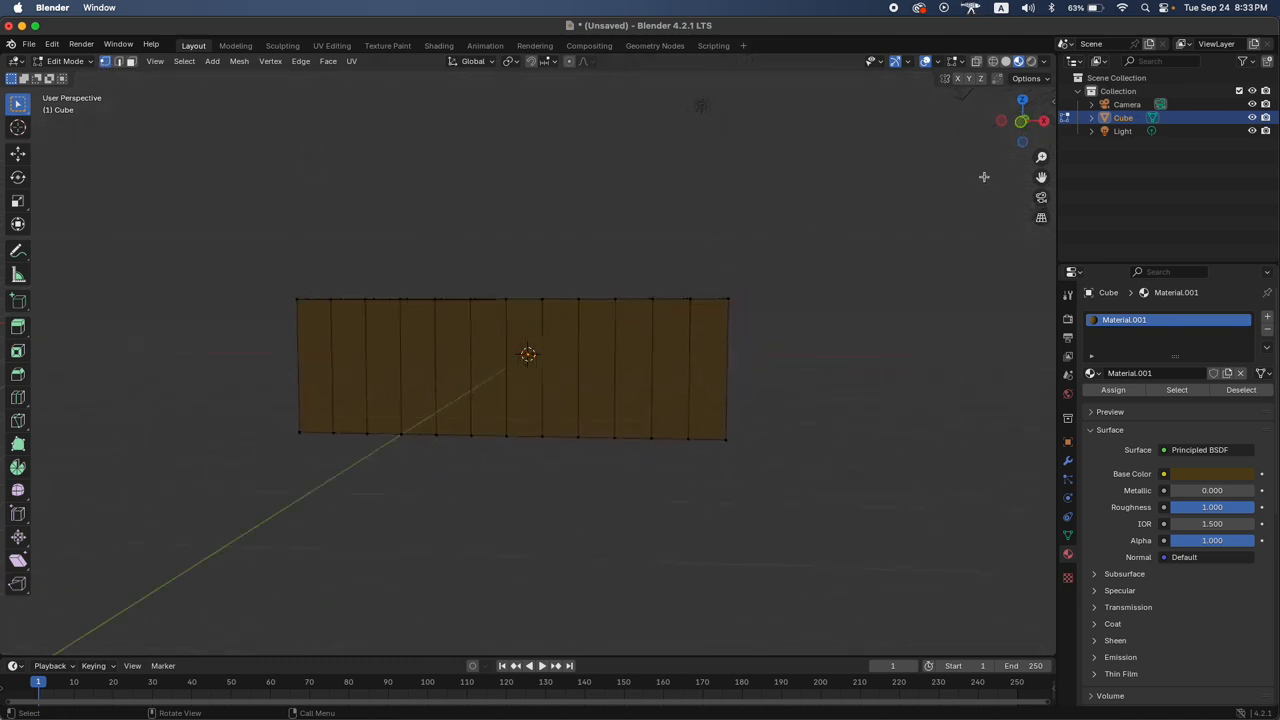
{"action": "scroll", "coordinate": [984, 176], "scroll_direction": "up", "scroll_amount": 6}
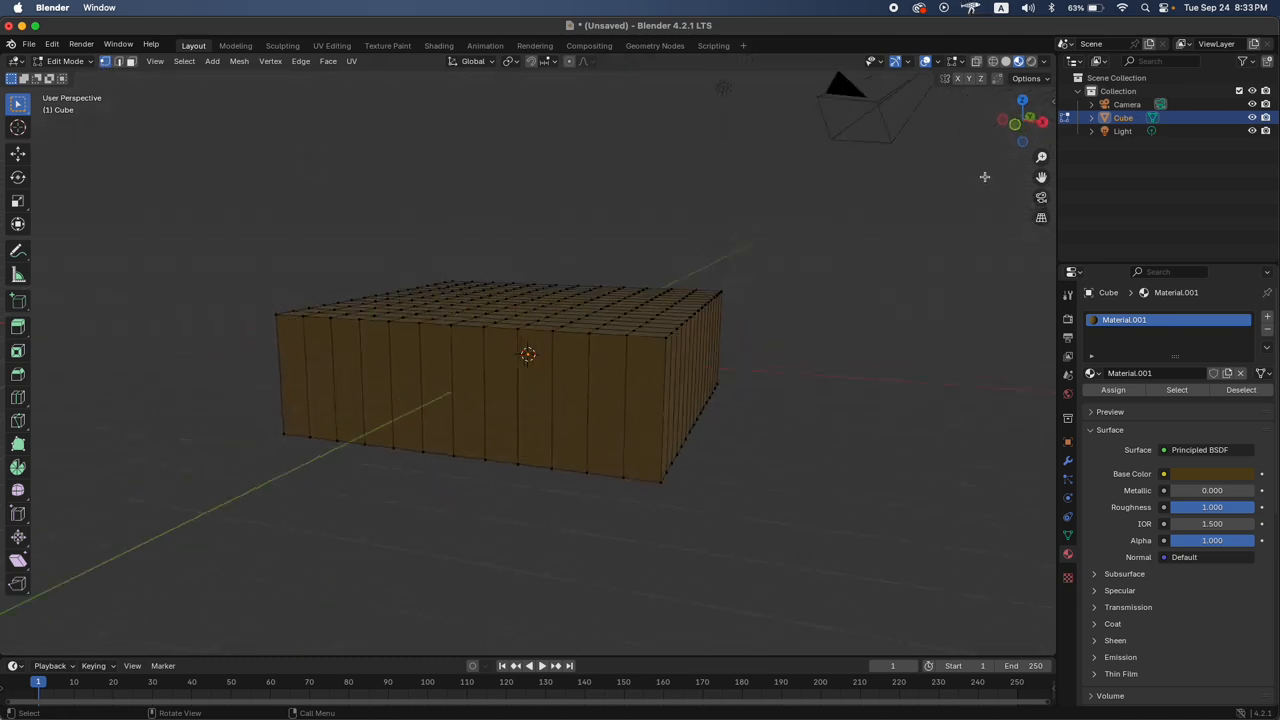
{"action": "left_click", "coordinate": [1018, 134]}
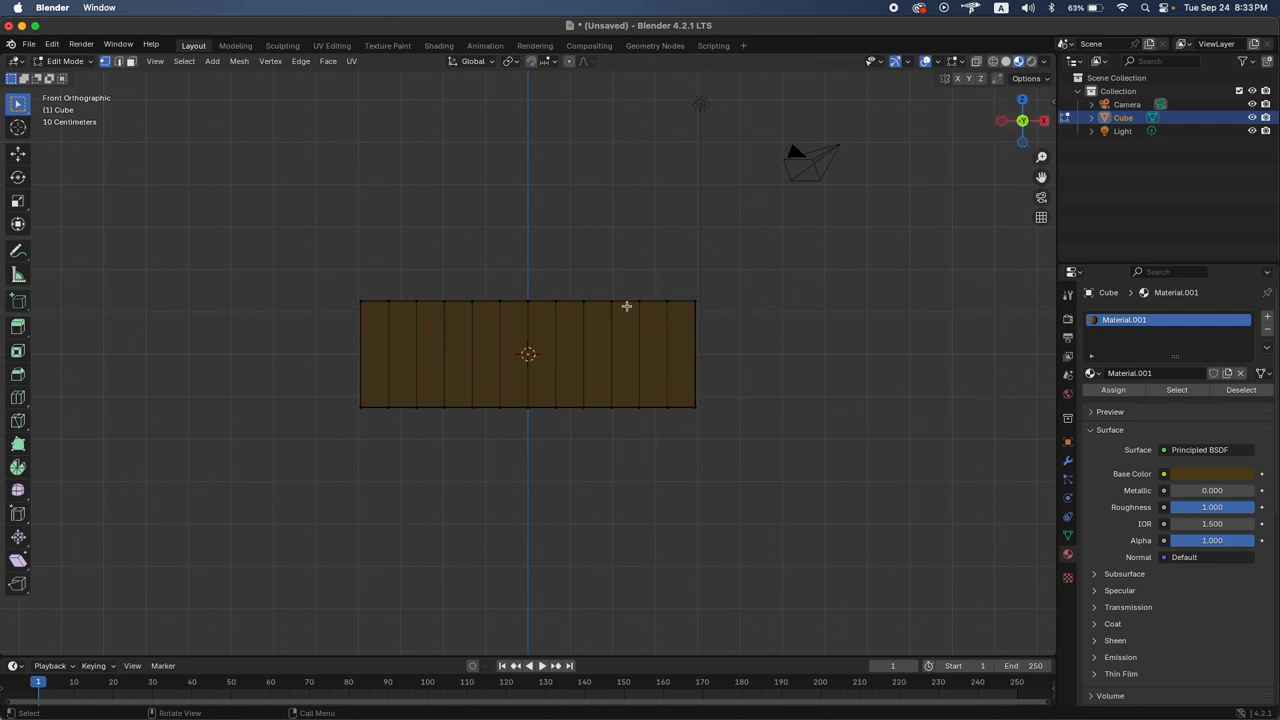
{"action": "scroll", "coordinate": [787, 290], "scroll_direction": "down", "scroll_amount": 5}
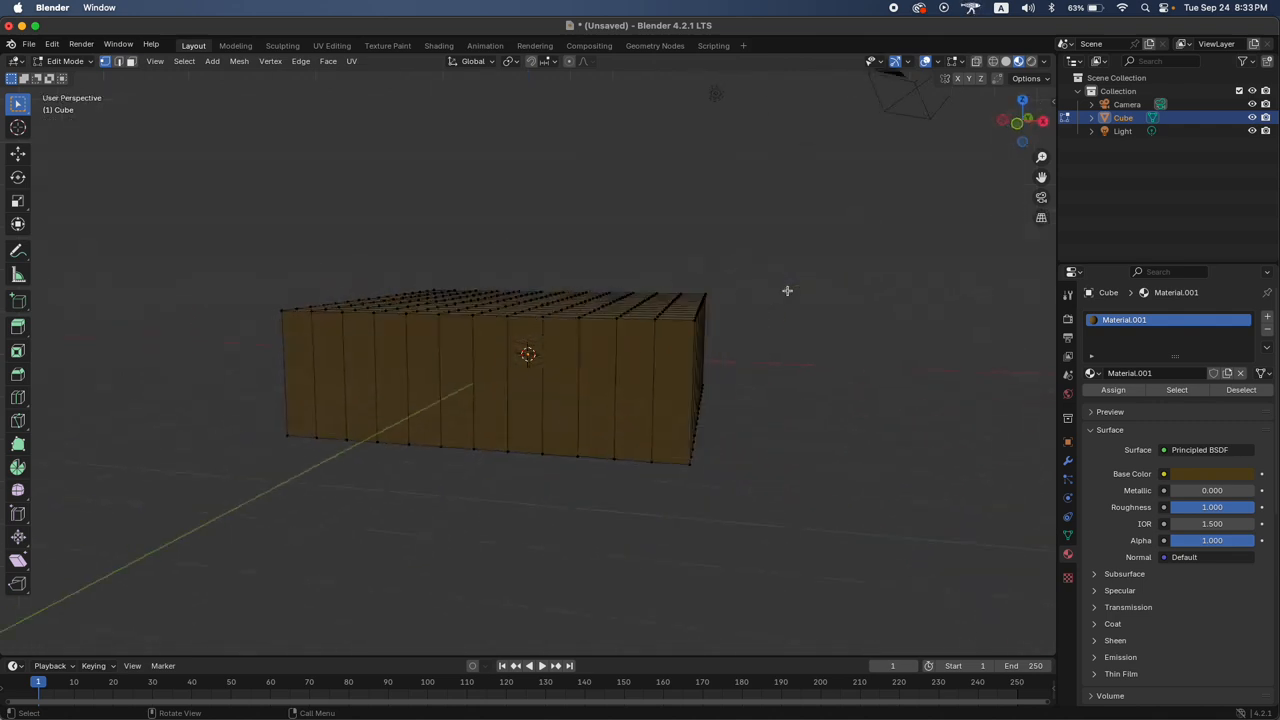
{"action": "scroll", "coordinate": [787, 290], "scroll_direction": "down", "scroll_amount": 5}
{"action": "left_click", "coordinate": [1010, 126]}
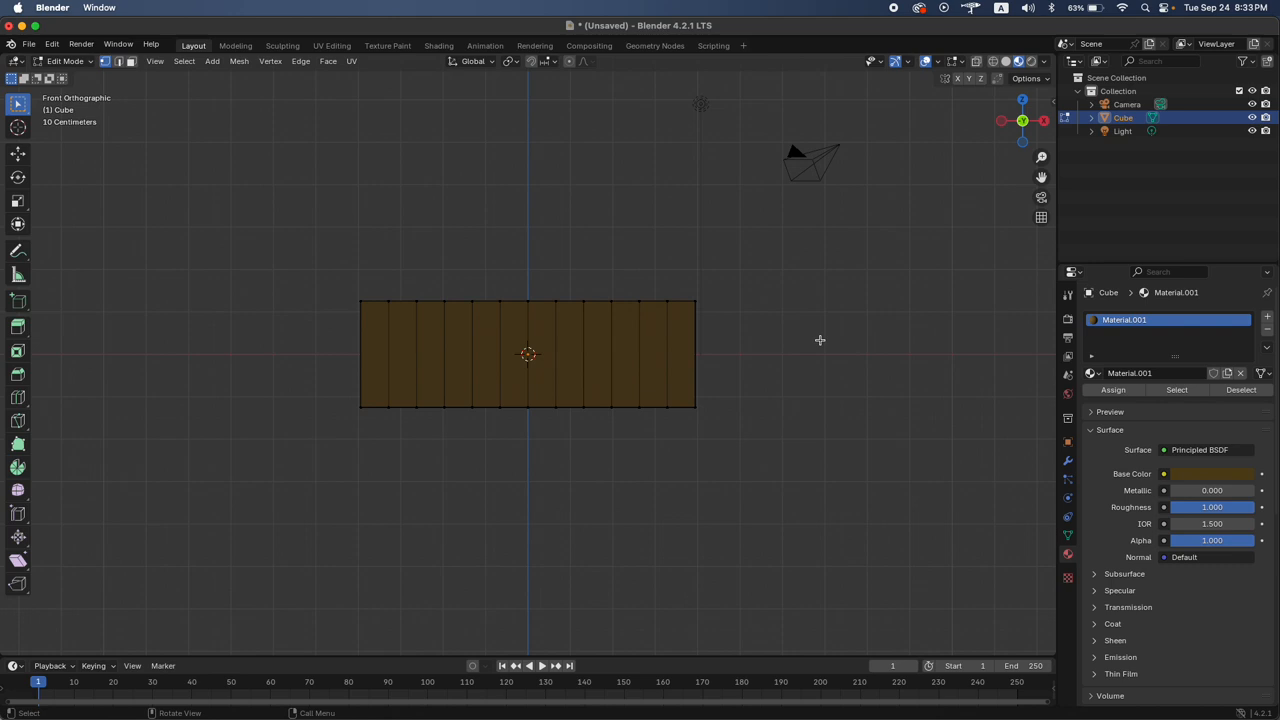
{"action": "left_click", "coordinate": [994, 62]}
{"action": "left_click_drag", "start_coordinate": [291, 183], "coordinate": [770, 318]}
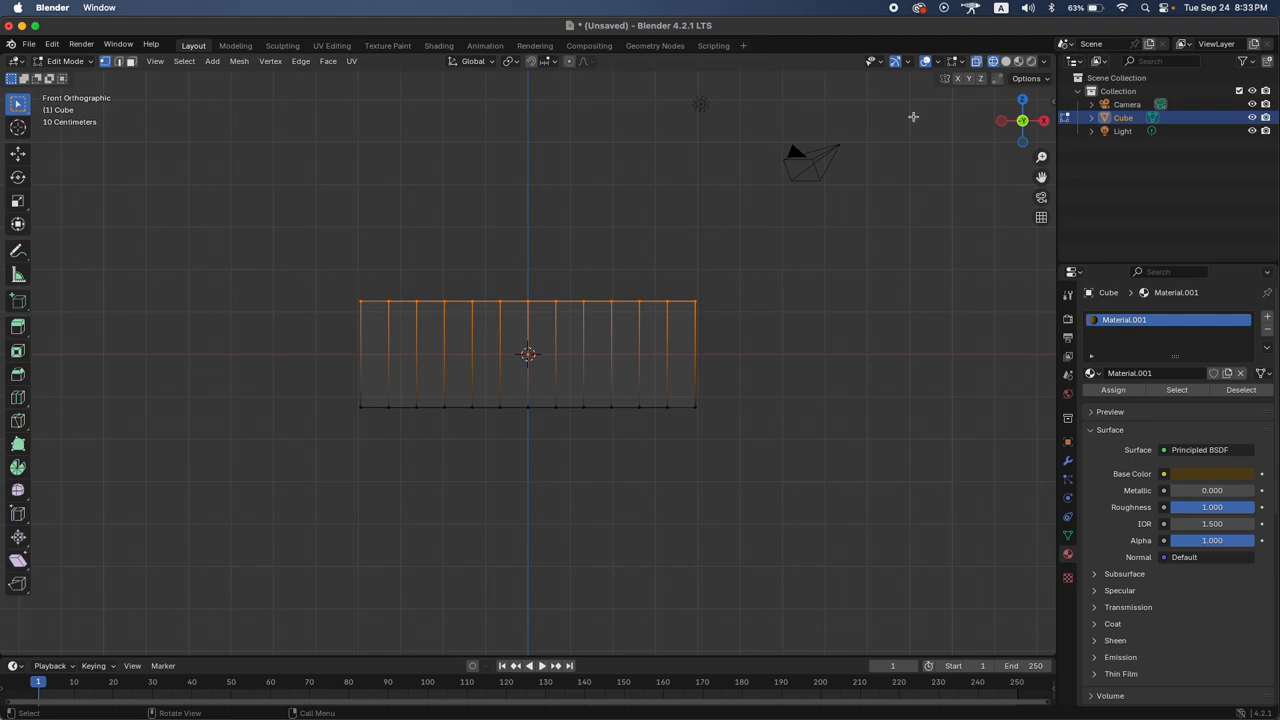
Inspect the selected top vertices in wireframe and solid shading, and return the viewport to Material Preview shading
{"action": "scroll", "coordinate": [914, 120], "scroll_direction": "up", "scroll_amount": 5}
{"action": "scroll", "coordinate": [914, 120], "scroll_direction": "right", "scroll_amount": 5}
{"action": "scroll", "coordinate": [914, 120], "scroll_direction": "down", "scroll_amount": 3}
{"action": "scroll", "coordinate": [914, 120], "scroll_direction": "up", "scroll_amount": 4}
{"action": "scroll", "coordinate": [914, 120], "scroll_direction": "left", "scroll_amount": 2}
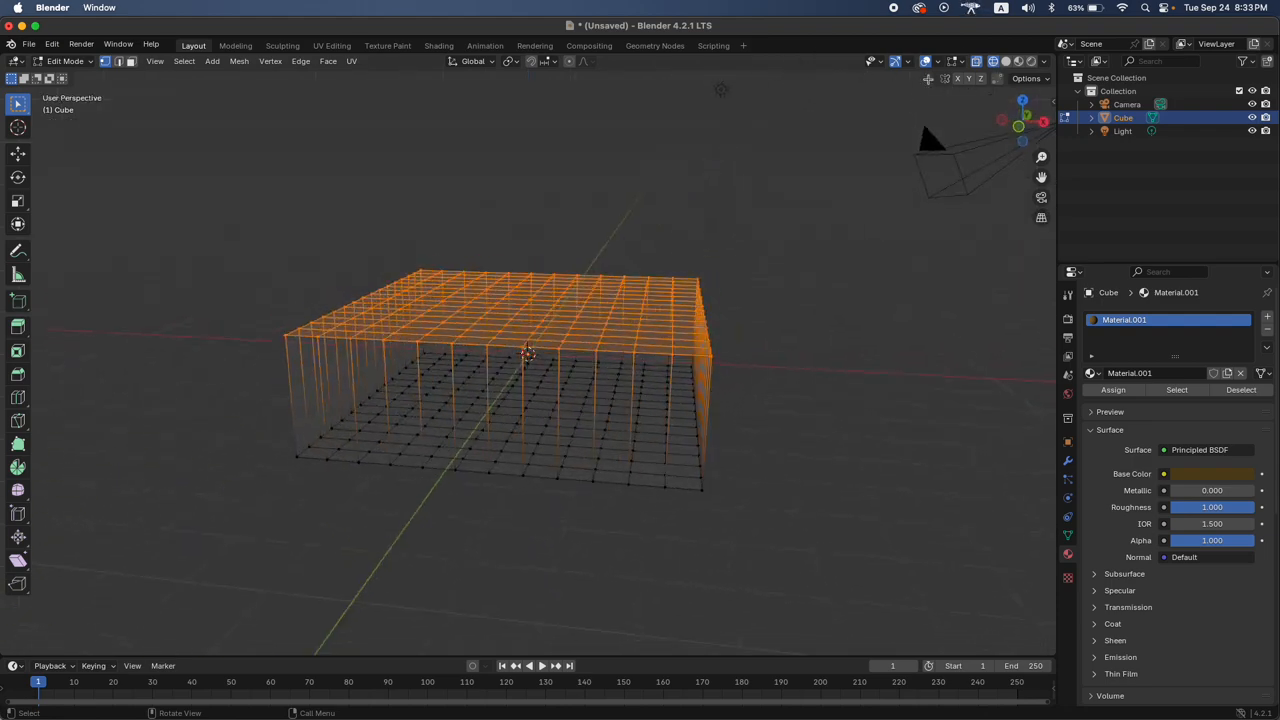
{"action": "left_click", "coordinate": [995, 61]}
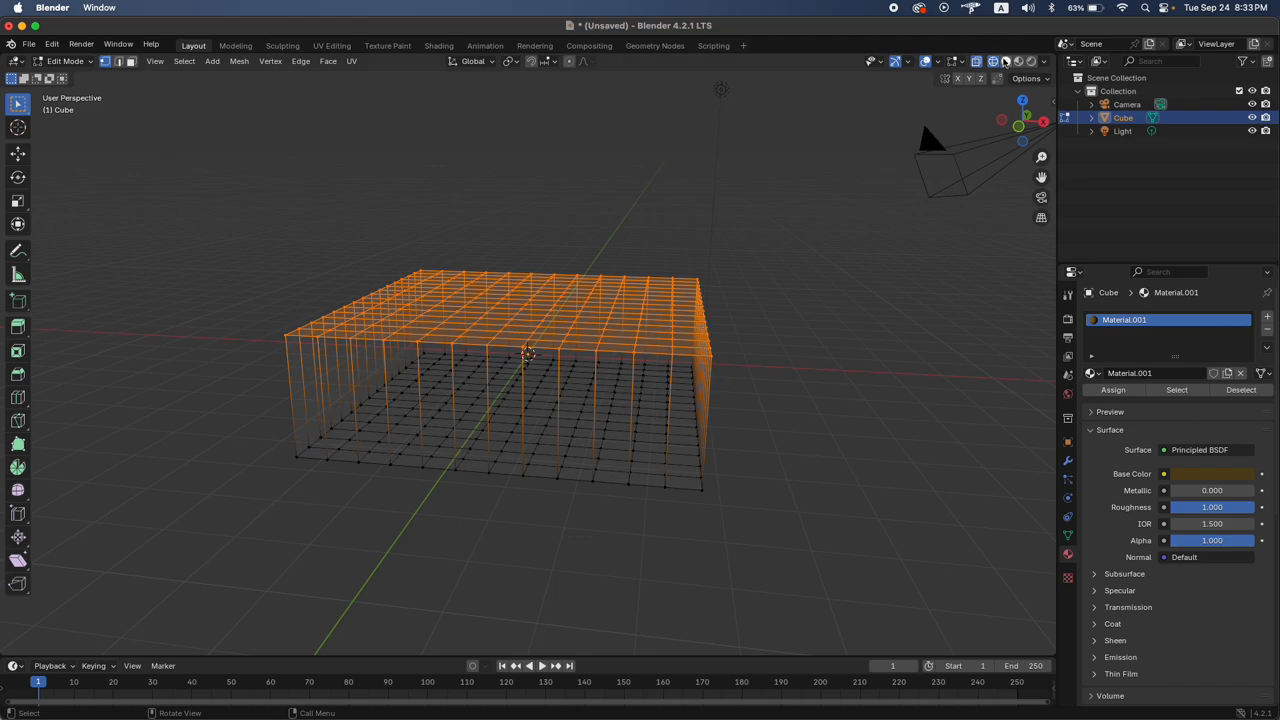
{"action": "left_click", "coordinate": [1006, 61]}
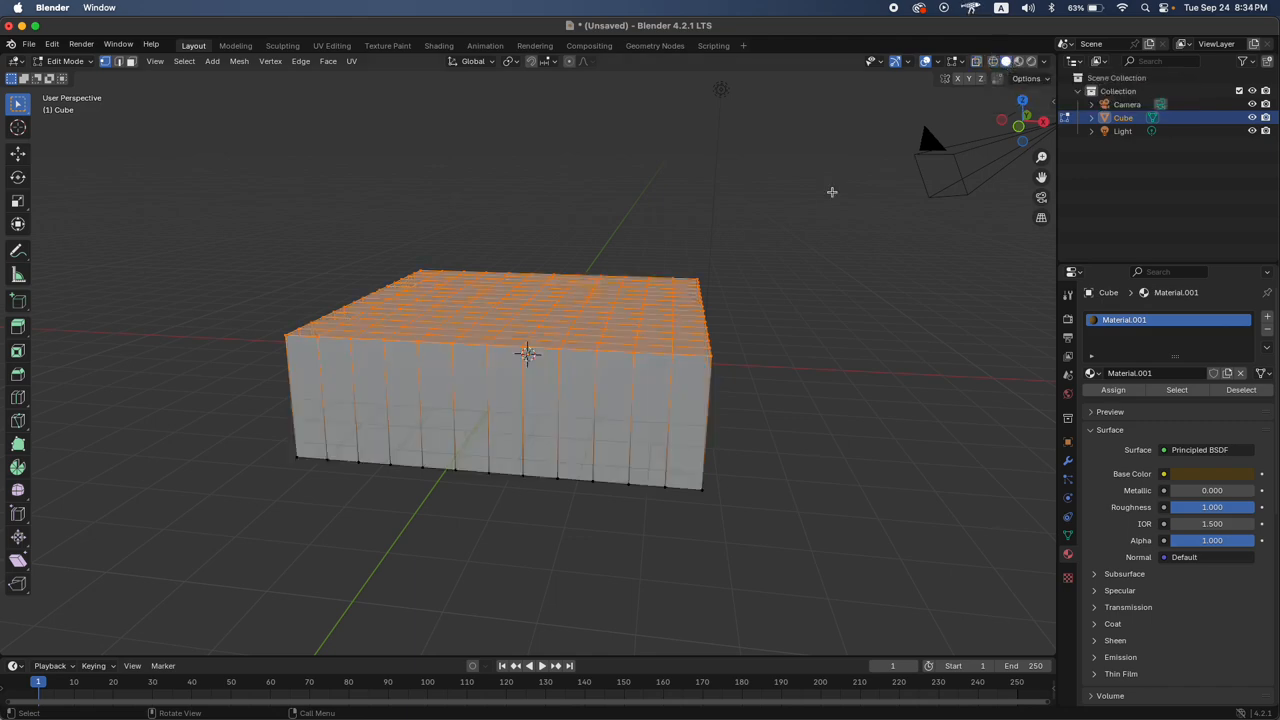
{"action": "scroll", "coordinate": [831, 191], "scroll_direction": "left", "scroll_amount": 5}
{"action": "left_click", "coordinate": [1019, 61]}
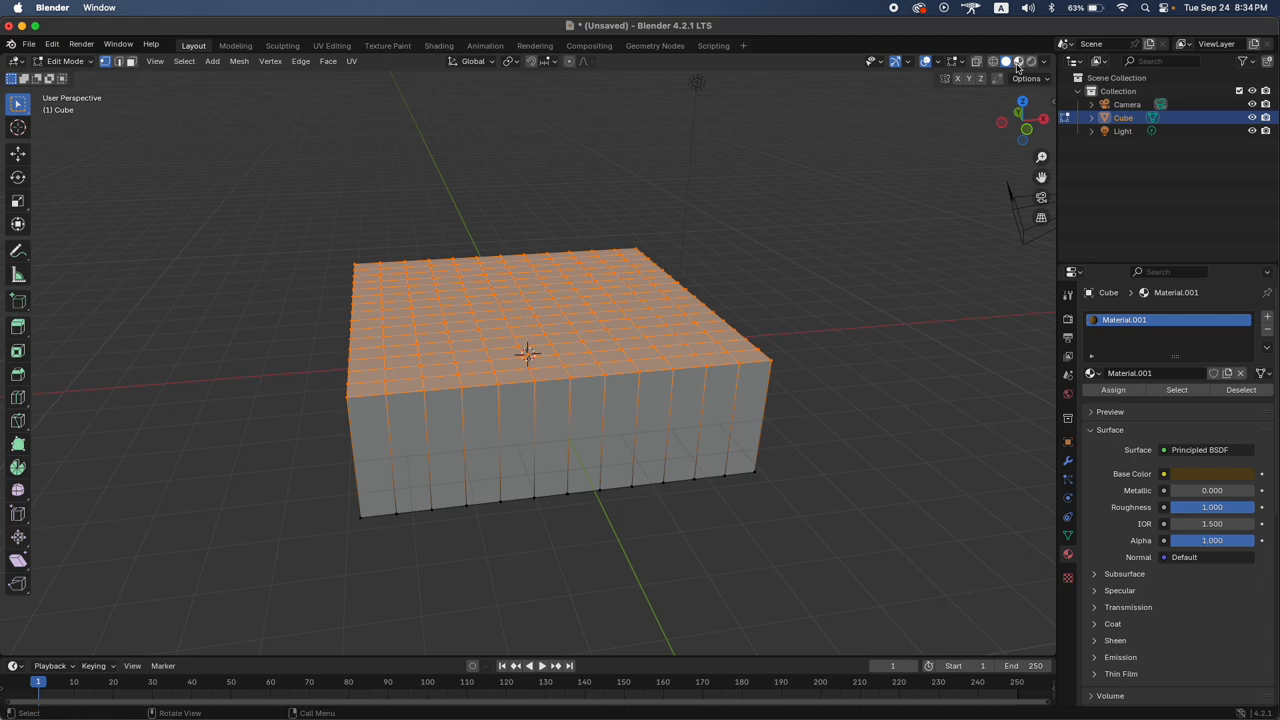
{"action": "scroll", "coordinate": [749, 186], "scroll_direction": "left", "scroll_amount": 5}
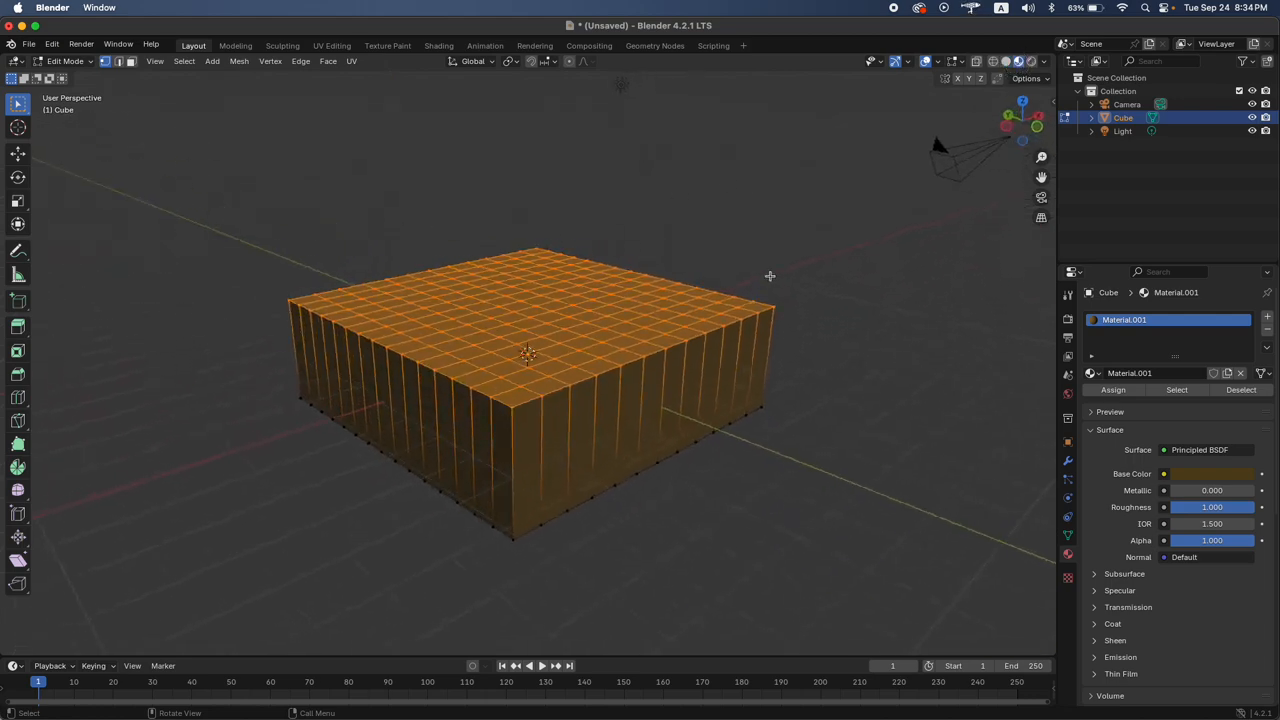
Add a second material to the cube with a bright green base color and a roughness of 1.0
{"action": "scroll", "coordinate": [600, 277], "scroll_direction": "left", "scroll_amount": 5}
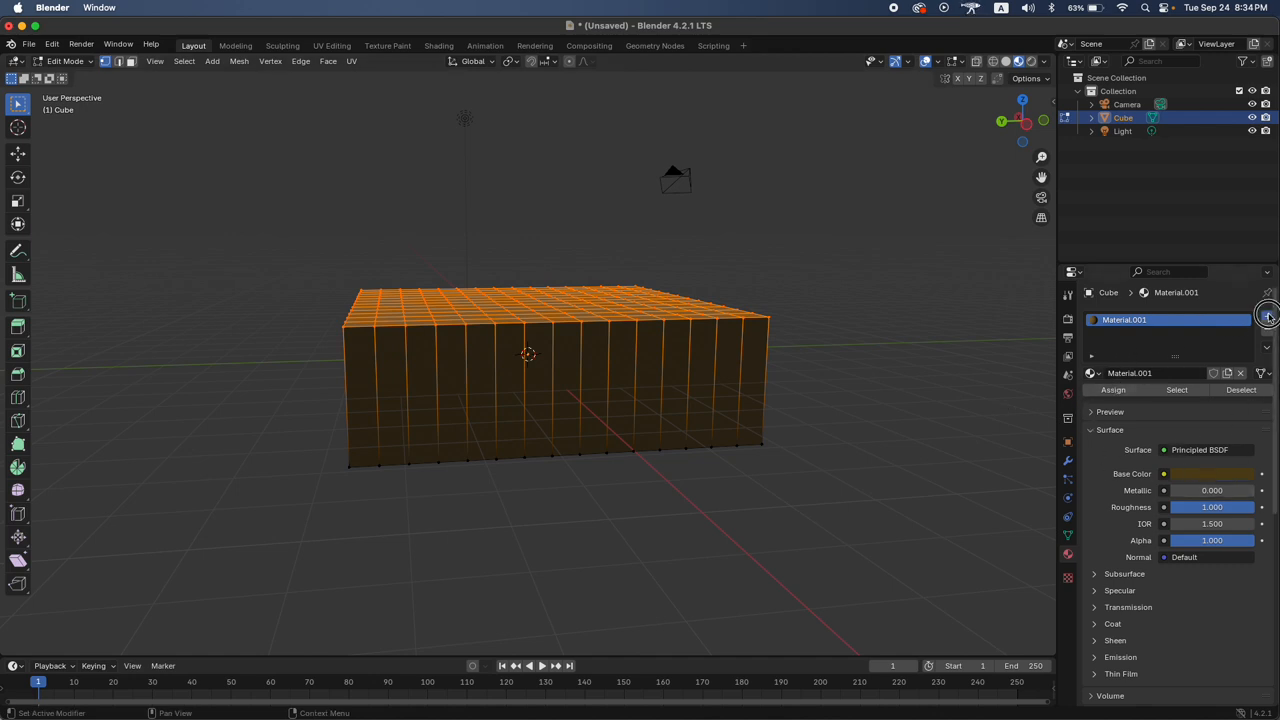
{"action": "left_click", "coordinate": [1267, 316]}
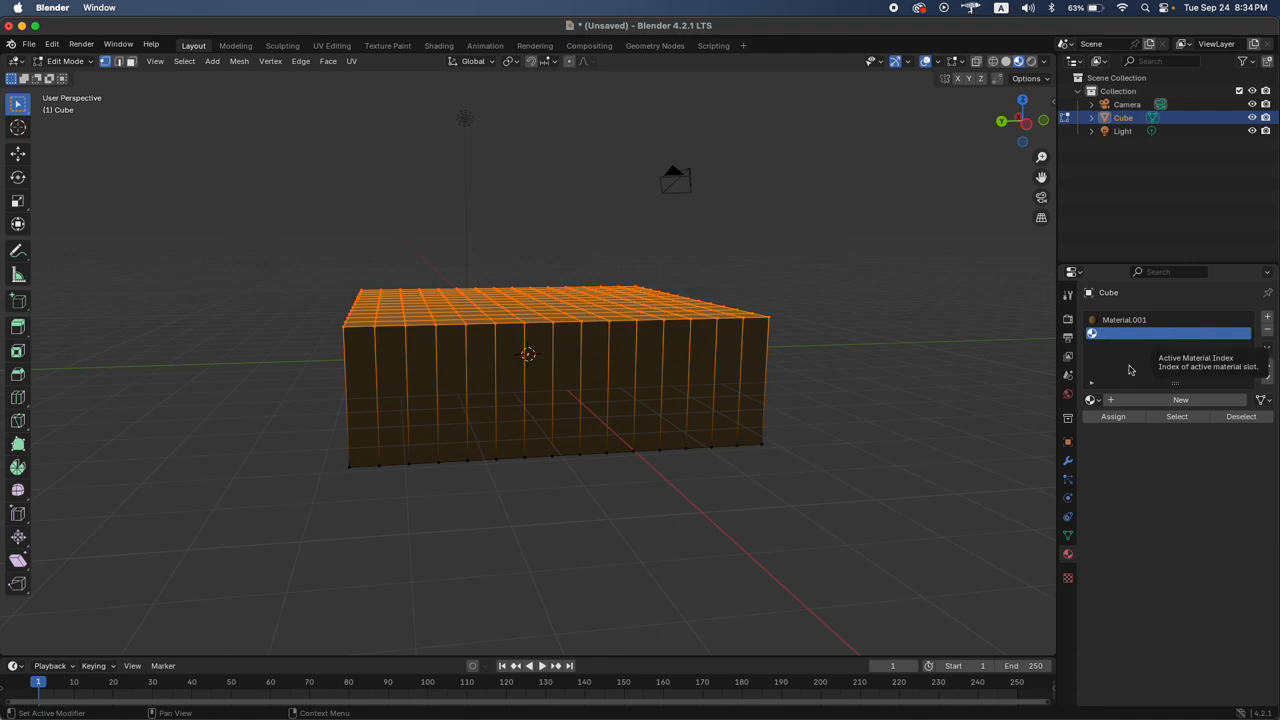
{"action": "left_click", "coordinate": [1106, 401]}
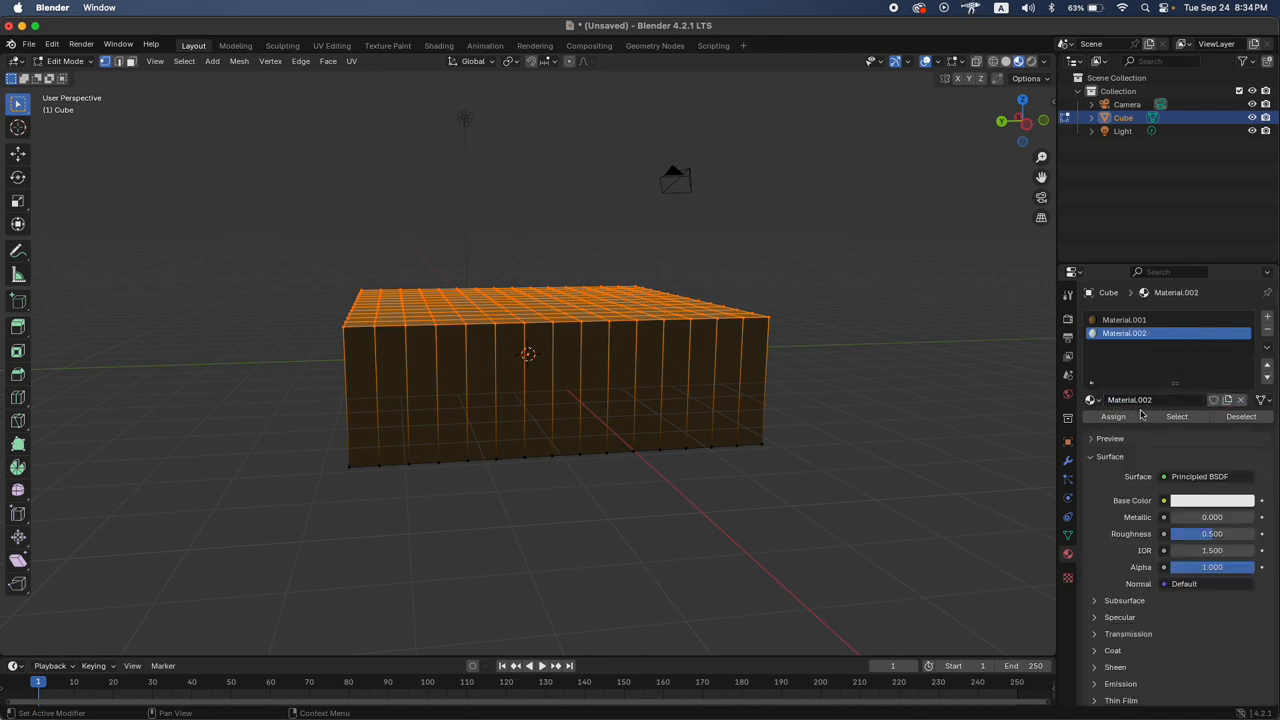
{"action": "left_click", "coordinate": [1202, 508]}
{"action": "left_click_drag", "start_coordinate": [1201, 375], "coordinate": [1133, 326]}
{"action": "left_click_drag", "start_coordinate": [1205, 533], "coordinate": [1254, 533]}
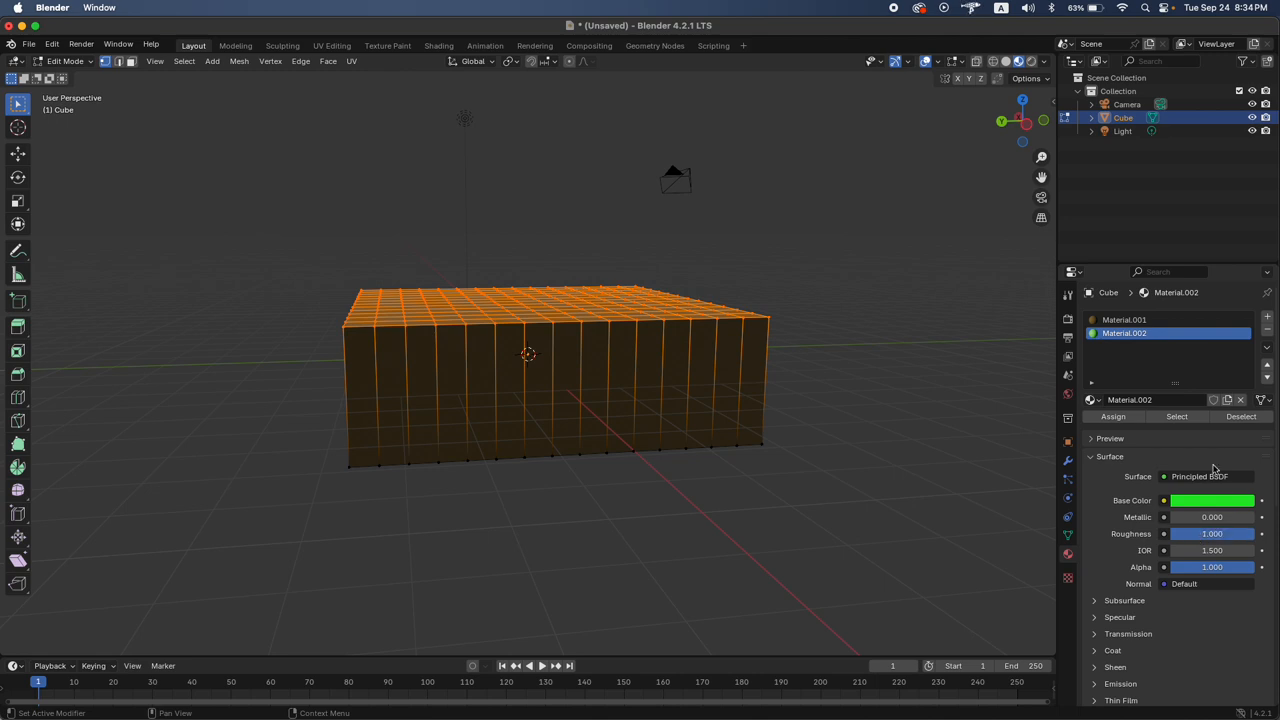
Name the green material "grass green" and the brown one "ground brown", and make grass green the active slot
{"action": "double_click", "coordinate": [1126, 340]}
{"action": "type", "text": "grass green"}
{"action": "key", "text": "Return"}
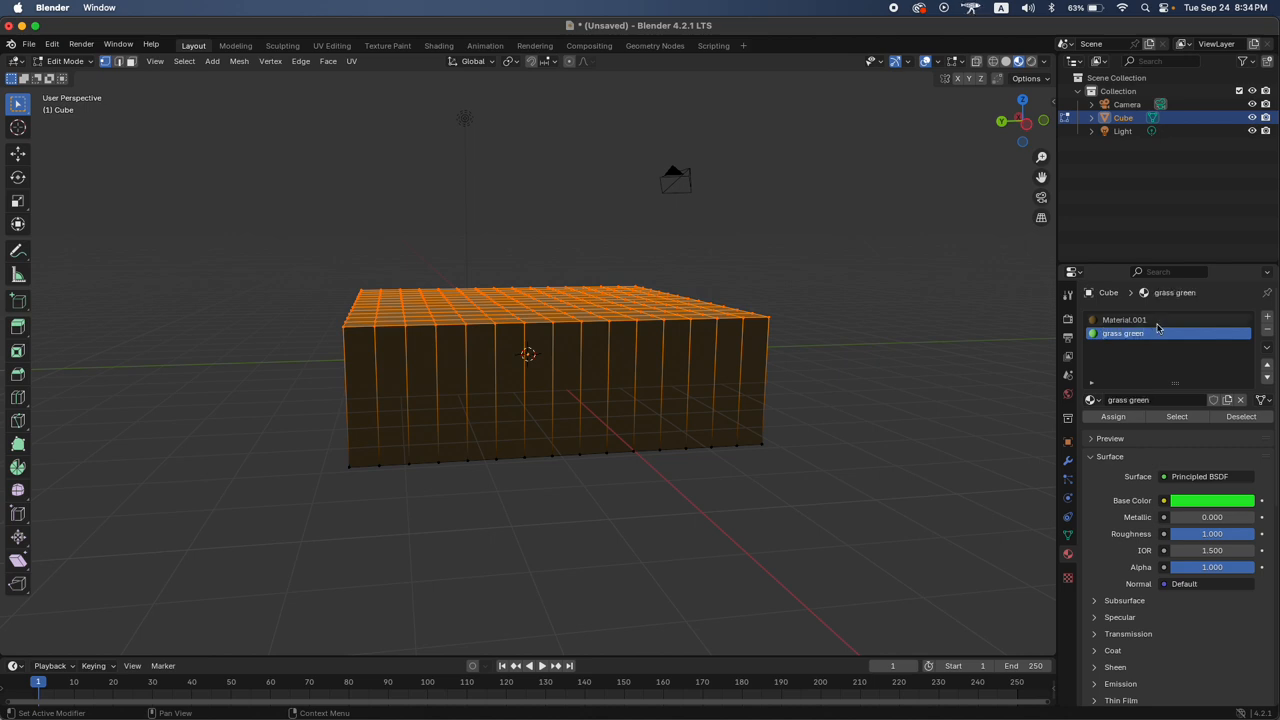
{"action": "double_click", "coordinate": [1134, 319]}
{"action": "type", "text": "ground brouwn"}
{"action": "key", "text": "Return"}
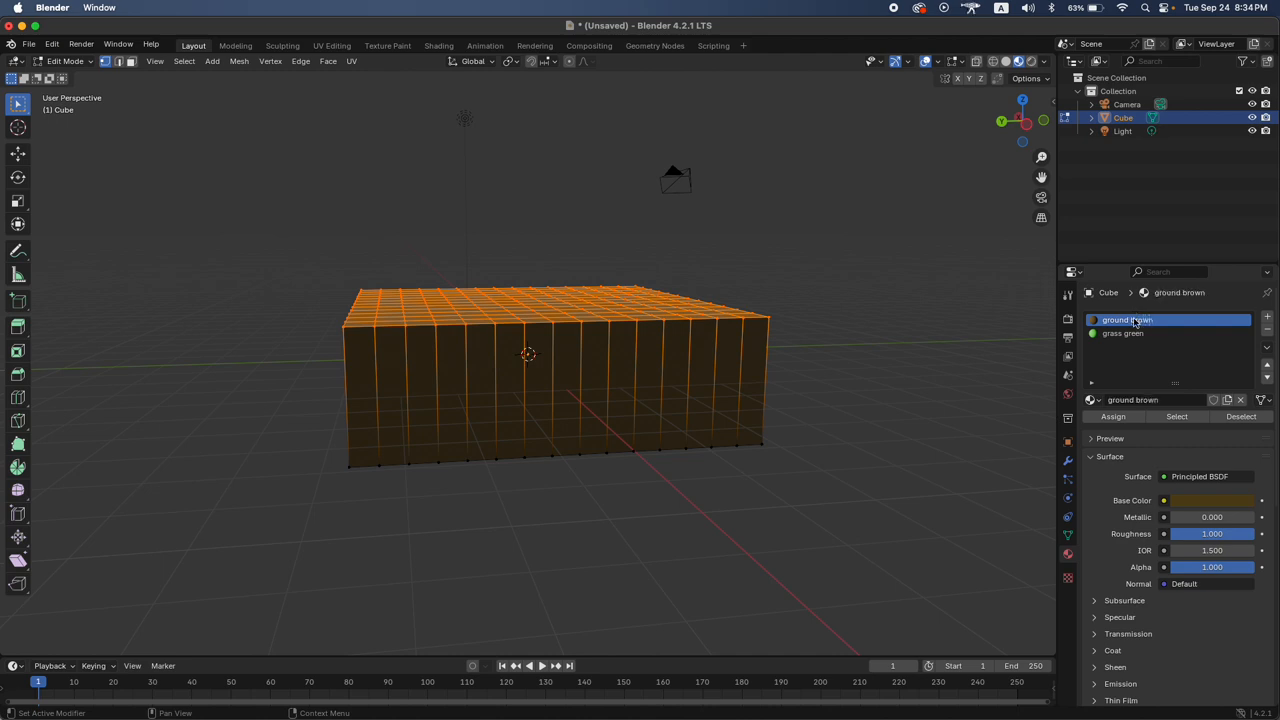
{"action": "left_click", "coordinate": [1122, 333]}
Clear the selection and try to select the top vertices from the Left Orthographic view in Material Preview shading
{"action": "middle_click_drag", "start_coordinate": [800, 320], "coordinate": [774, 349]}
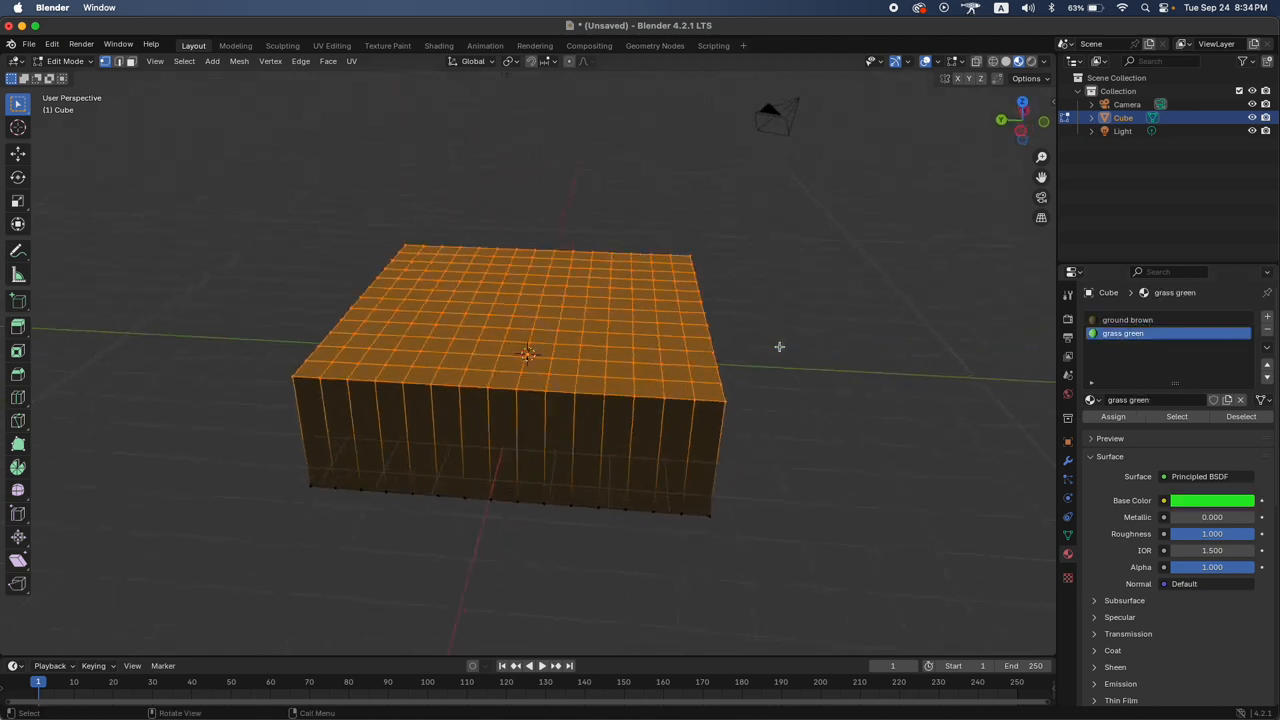
{"action": "left_click", "coordinate": [791, 289]}
{"action": "middle_click_drag", "start_coordinate": [791, 289], "coordinate": [774, 291]}
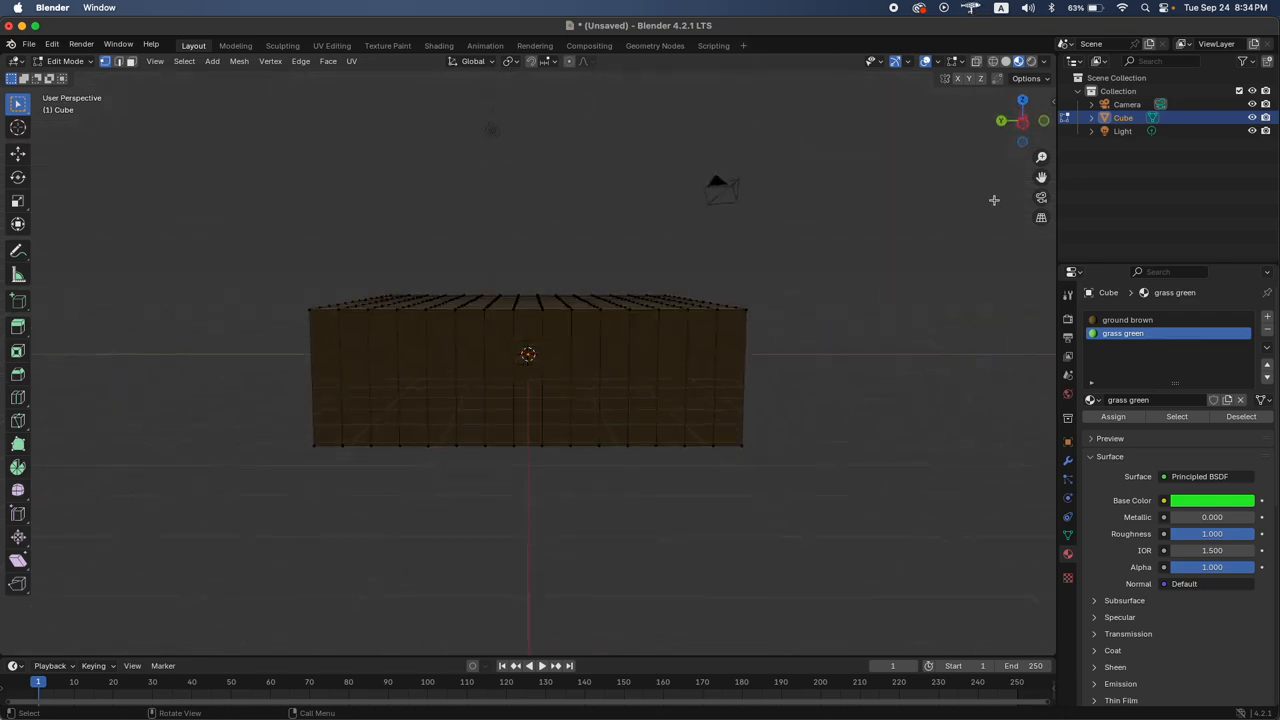
{"action": "left_click", "coordinate": [1021, 122]}
{"action": "key", "text": "c"}
{"action": "left_click_drag", "start_coordinate": [328, 226], "coordinate": [762, 305]}
{"action": "middle_click_drag", "start_coordinate": [786, 277], "coordinate": [808, 246]}
Box-select all the cube's top vertices in the Left Orthographic view using wireframe shading
{"action": "left_click", "coordinate": [1018, 130]}
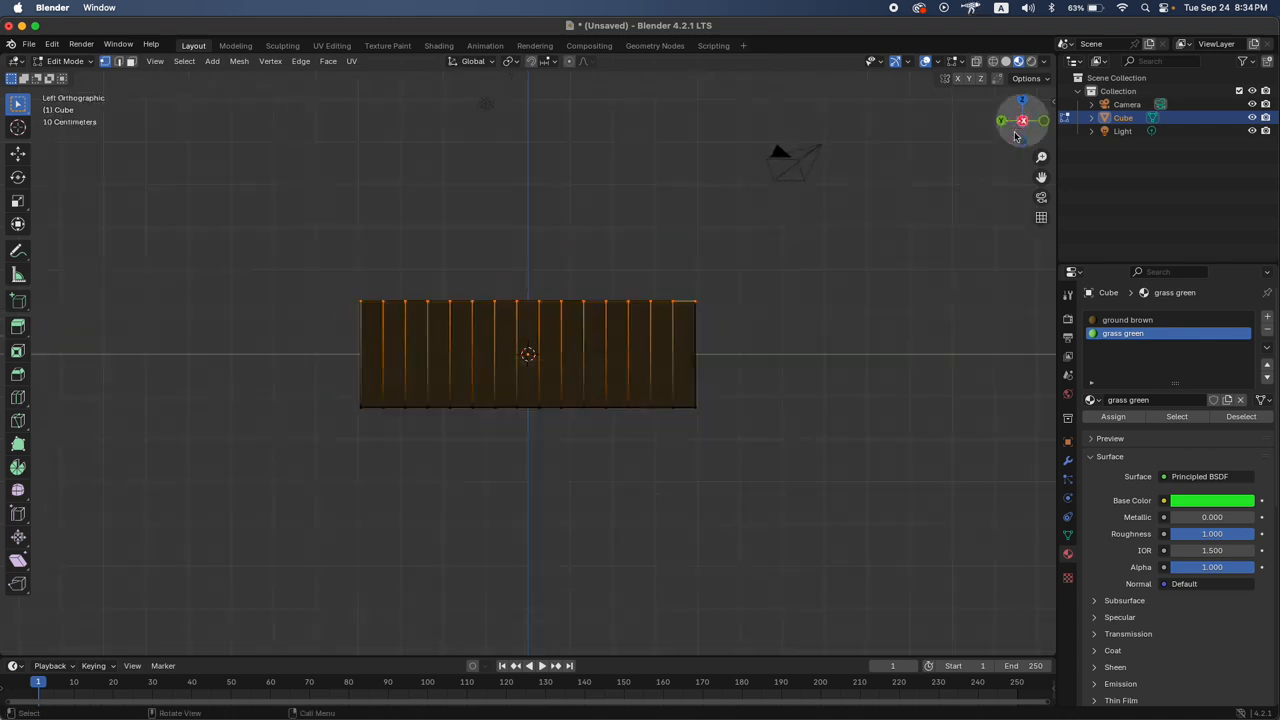
{"action": "left_click", "coordinate": [994, 62]}
{"action": "left_click_drag", "start_coordinate": [324, 201], "coordinate": [906, 355]}
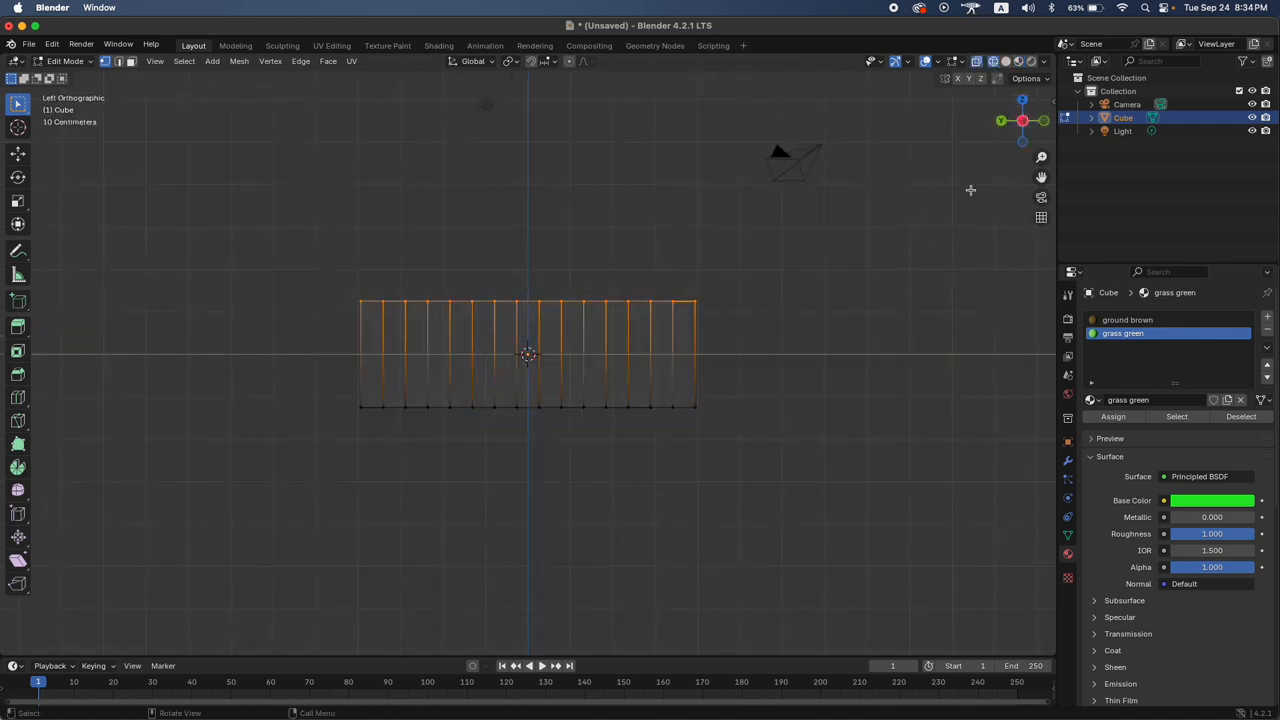
Return to Material Preview shading and assign the grass green material to the selected top faces
{"action": "middle_click_drag", "start_coordinate": [973, 114], "coordinate": [1005, 76]}
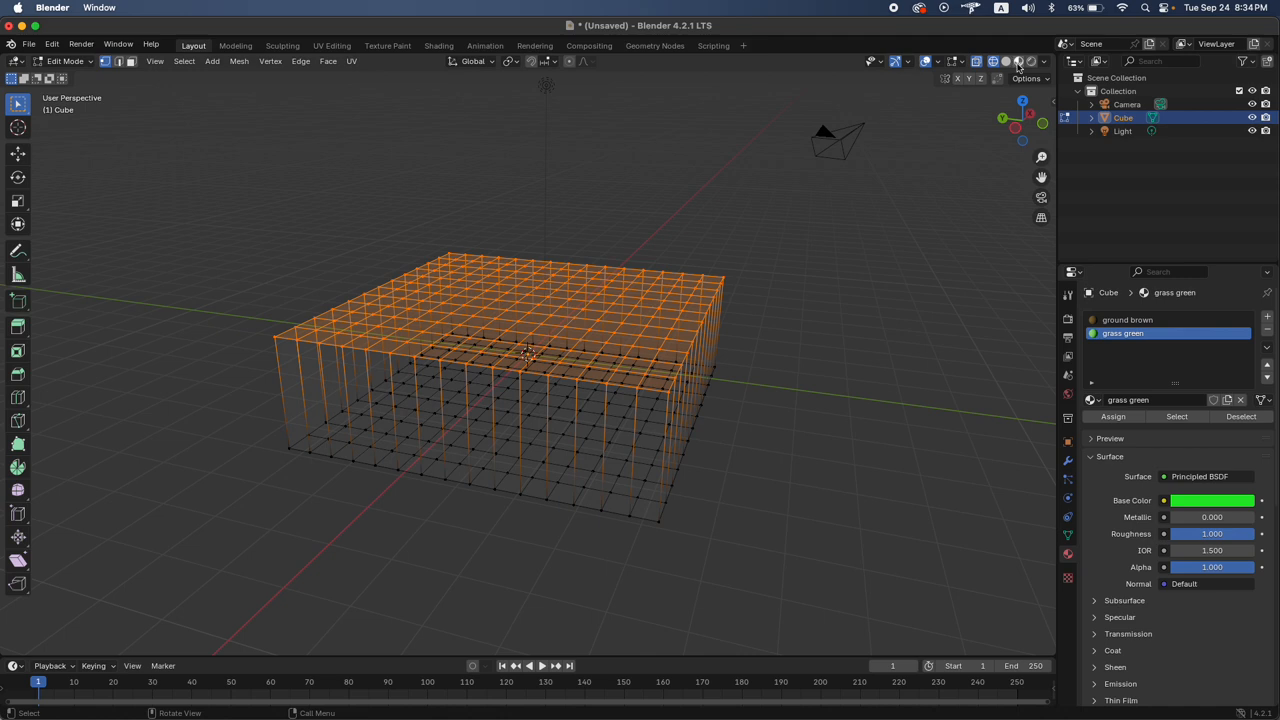
{"action": "left_click", "coordinate": [1018, 61]}
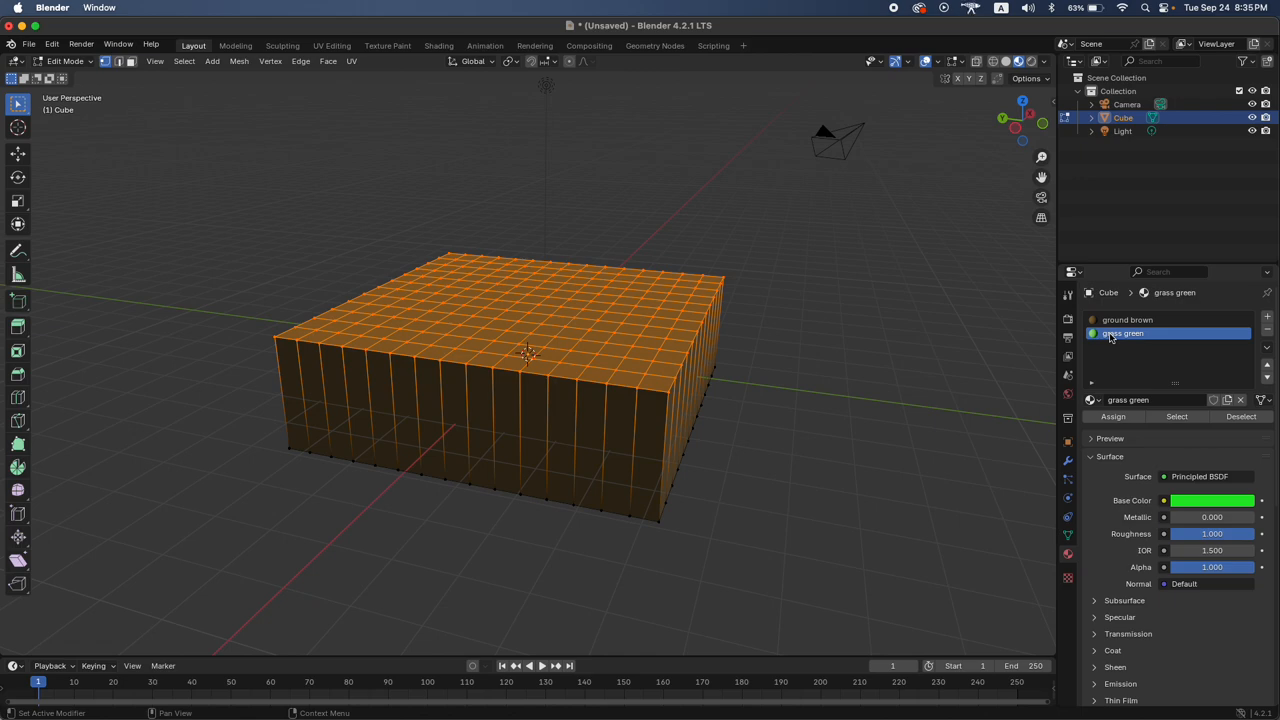
{"action": "left_click", "coordinate": [1122, 418]}
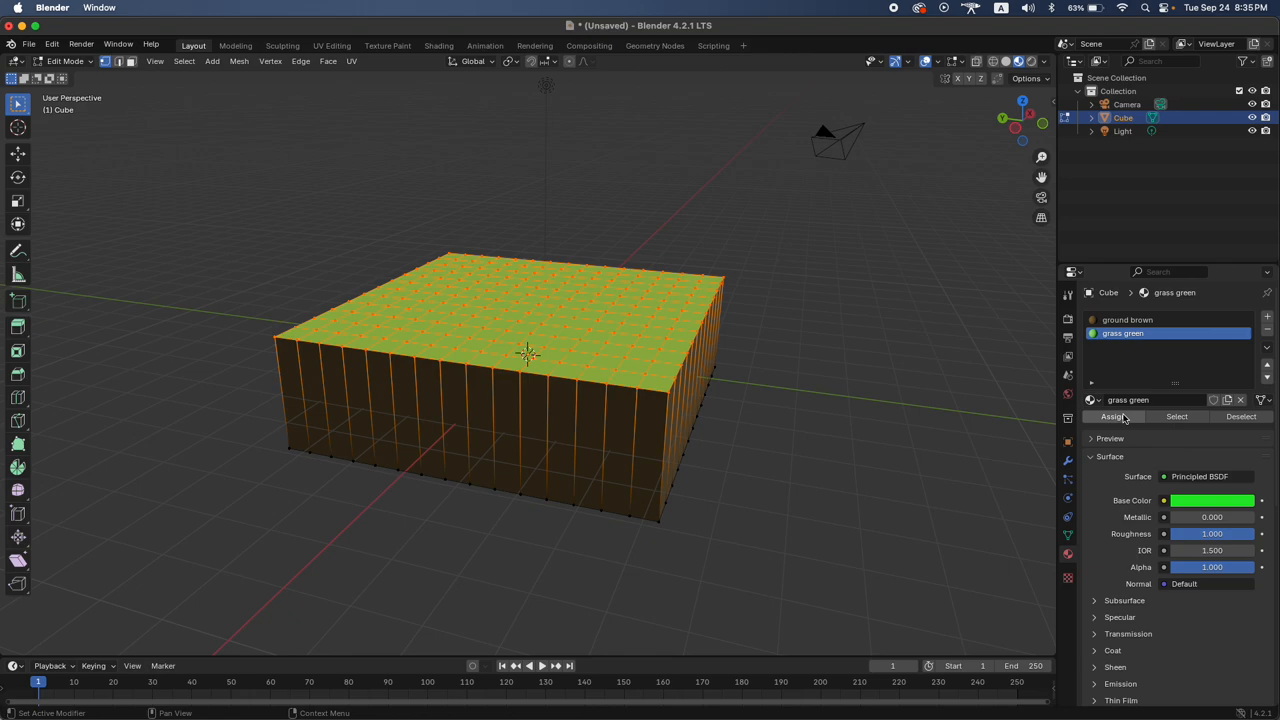
Deselect all vertices and examine the block's sides and underside
{"action": "scroll", "coordinate": [1120, 421], "scroll_direction": "down", "scroll_amount": 1}
{"action": "scroll", "coordinate": [728, 491], "scroll_direction": "left", "scroll_amount": 5}
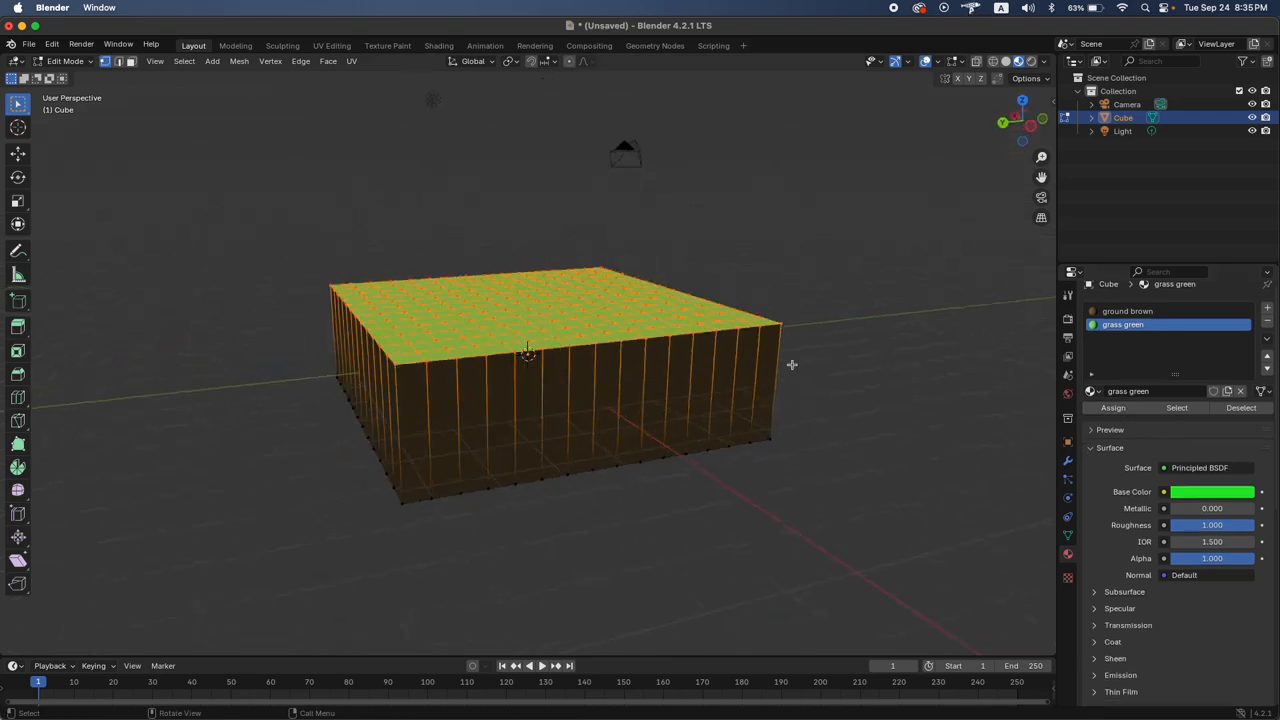
{"action": "scroll", "coordinate": [792, 365], "scroll_direction": "up", "scroll_amount": 5}
{"action": "scroll", "coordinate": [792, 365], "scroll_direction": "down", "scroll_amount": 10}
{"action": "key", "text": "alt+a"}
{"action": "scroll", "coordinate": [792, 365], "scroll_direction": "up", "scroll_amount": 3, "text": "ctrl"}
{"action": "scroll", "coordinate": [792, 365], "scroll_direction": "right", "scroll_amount": 5}
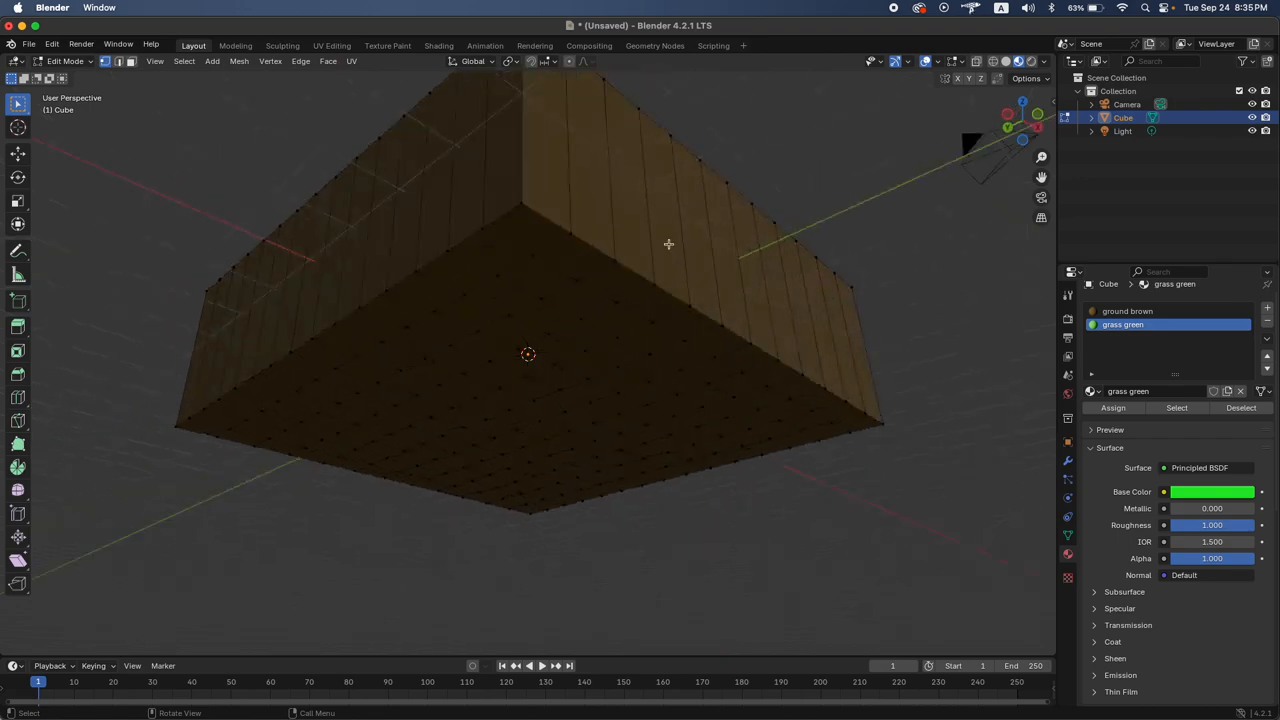
Try assigning grass green to a corner face on the block's underside by selecting its four vertices, and undo it
{"action": "left_click", "coordinate": [533, 255]}
{"action": "left_click", "coordinate": [1121, 408]}
{"action": "left_click", "coordinate": [526, 204]}
{"action": "left_click", "coordinate": [537, 254], "text": "shift"}
{"action": "left_click", "coordinate": [569, 240], "text": "shift"}
{"action": "left_click", "coordinate": [484, 229], "text": "shift"}
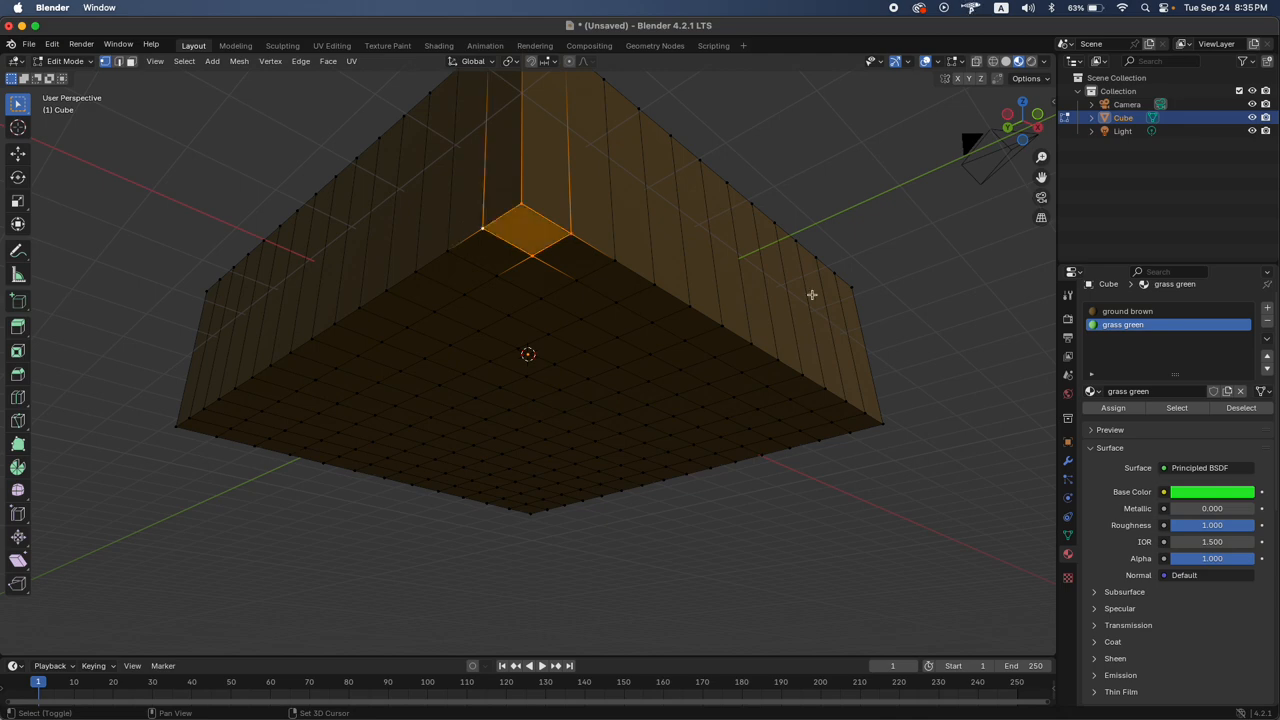
{"action": "left_click", "coordinate": [1113, 408]}
{"action": "left_click", "coordinate": [828, 321]}
{"action": "key", "text": "ctrl+z"}
{"action": "key", "text": "ctrl+z"}
Examine the green top and brown sides of the block from several angles
{"action": "left_click", "coordinate": [873, 300]}
{"action": "scroll", "coordinate": [873, 300], "scroll_direction": "down", "scroll_amount": 10}
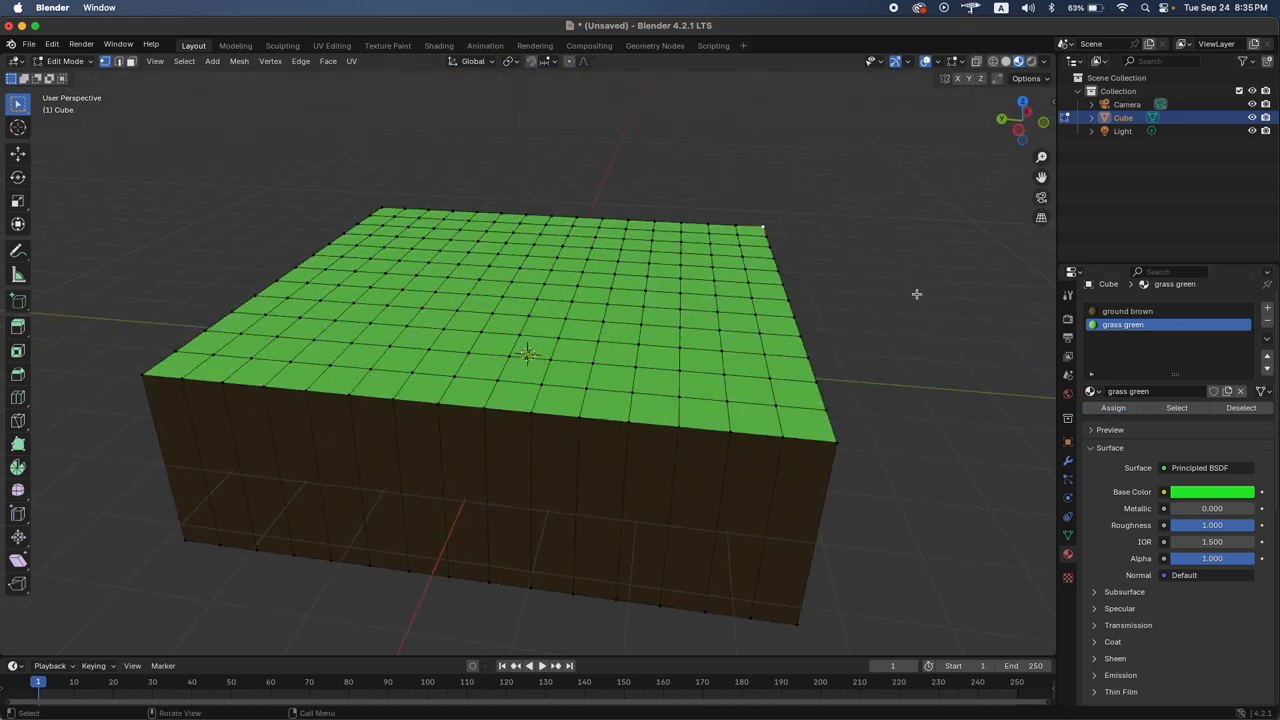
{"action": "scroll", "coordinate": [916, 294], "scroll_direction": "down", "scroll_amount": 3}
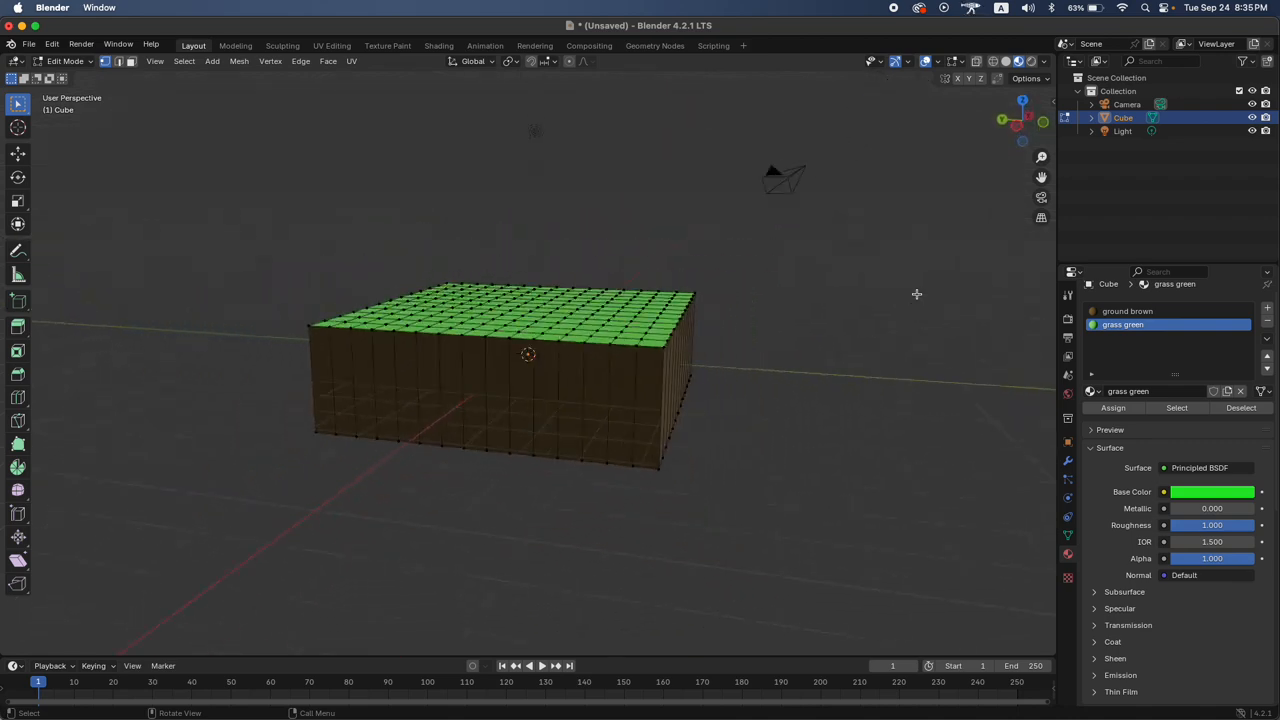
{"action": "scroll", "coordinate": [916, 294], "scroll_direction": "down", "scroll_amount": 10}
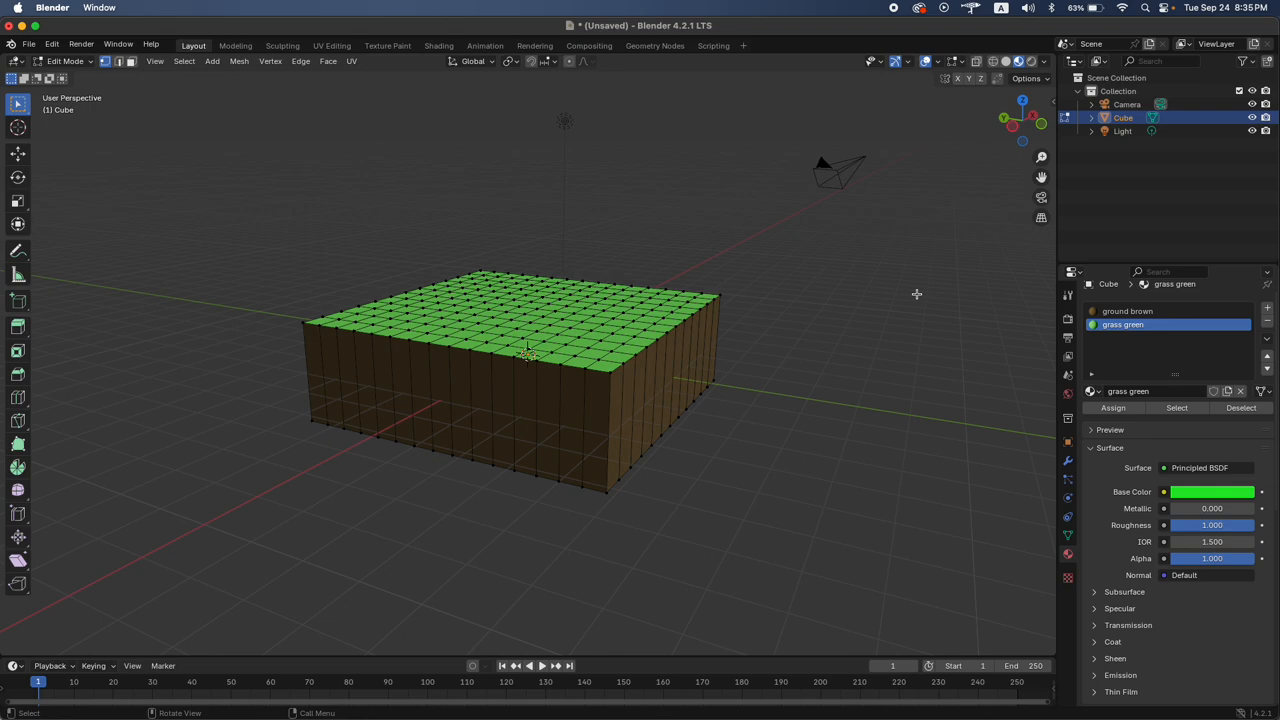
{"action": "scroll", "coordinate": [614, 206], "scroll_direction": "right", "scroll_amount": 10}
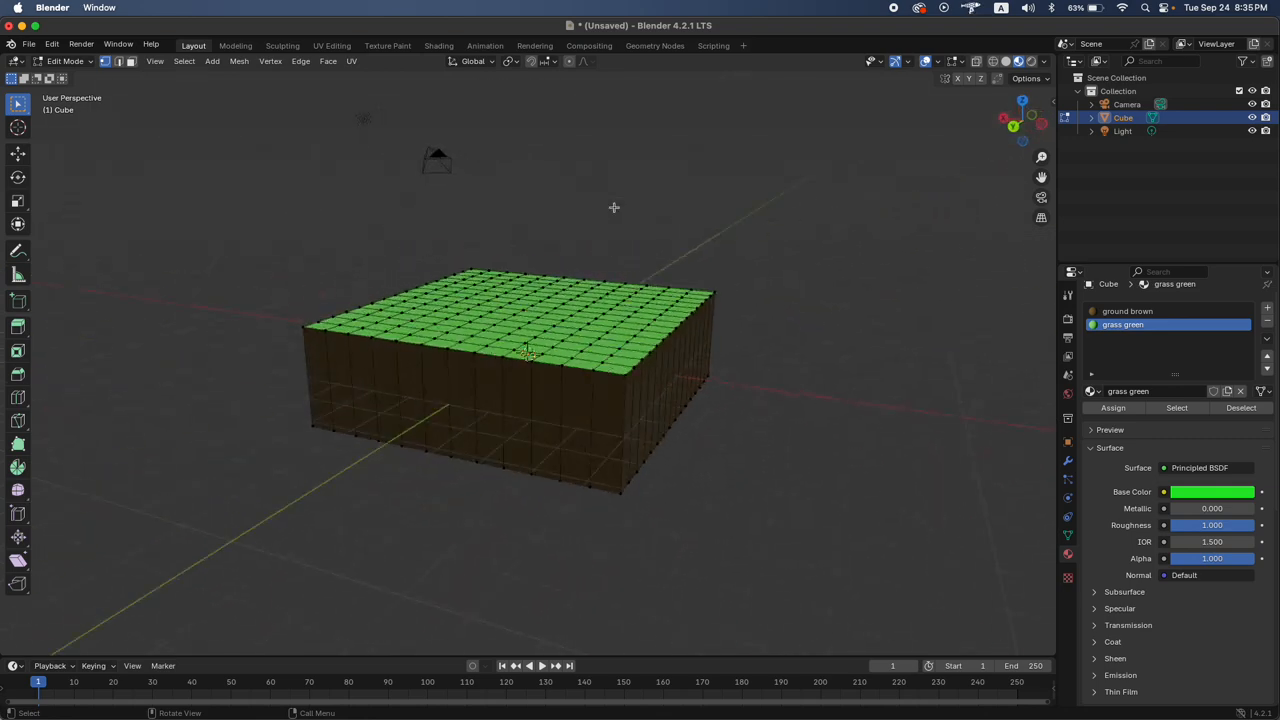
{"action": "scroll", "coordinate": [614, 206], "scroll_direction": "up", "scroll_amount": 5}
{"action": "scroll", "coordinate": [614, 206], "scroll_direction": "down", "scroll_amount": 5}
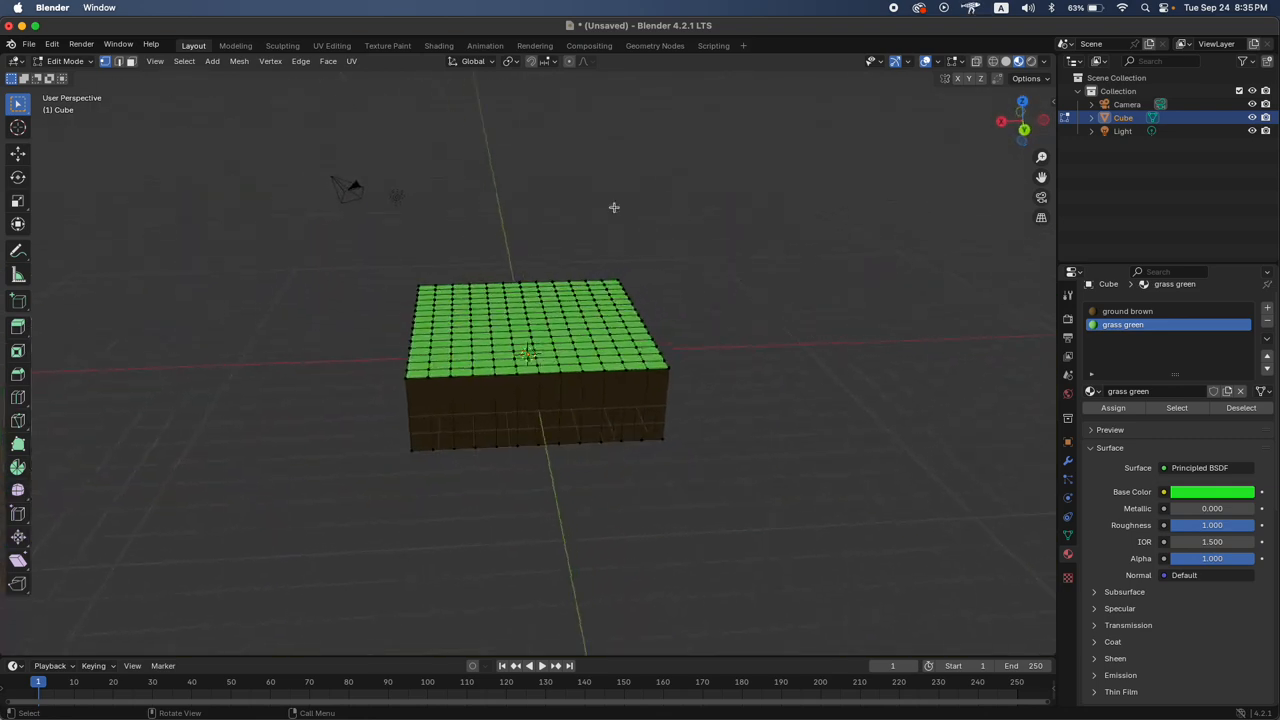
{"action": "scroll", "coordinate": [614, 206], "scroll_direction": "up", "scroll_amount": 4}
{"action": "scroll", "coordinate": [614, 206], "scroll_direction": "down", "scroll_amount": 5}
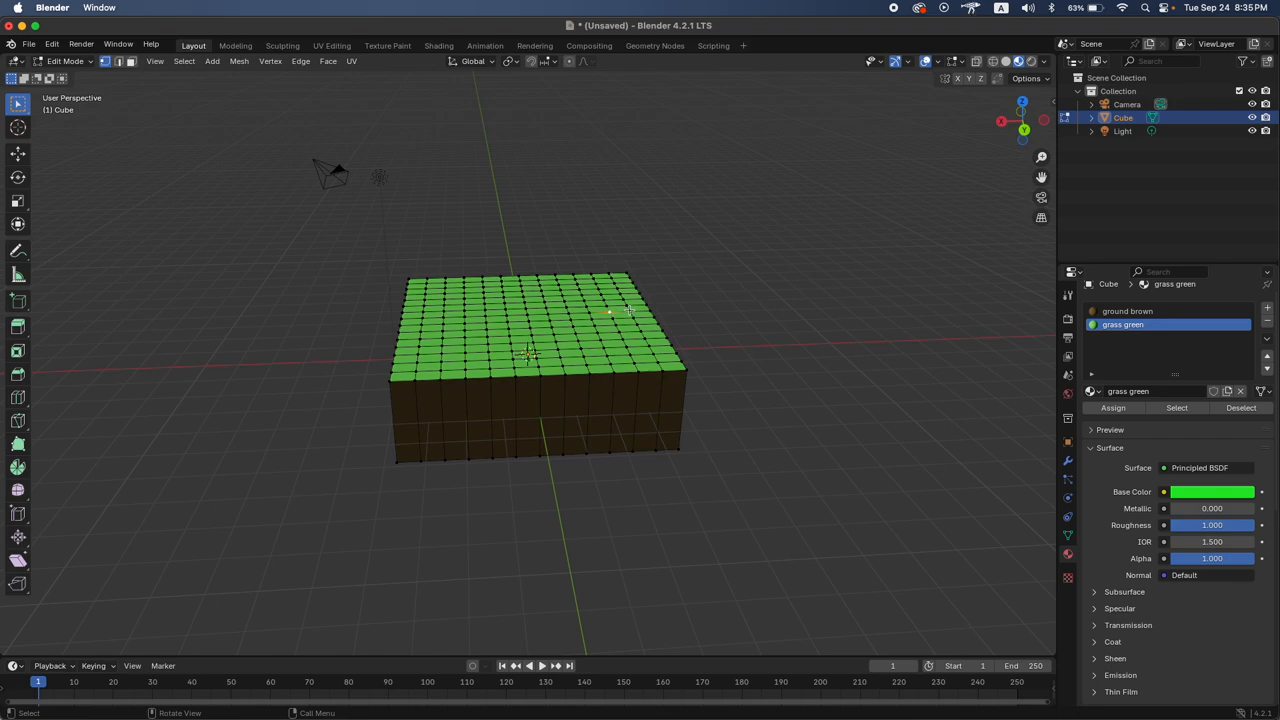
Turn on Proportional Editing for the block's mesh
{"action": "scroll", "coordinate": [465, 355], "scroll_direction": "up", "scroll_amount": 2}
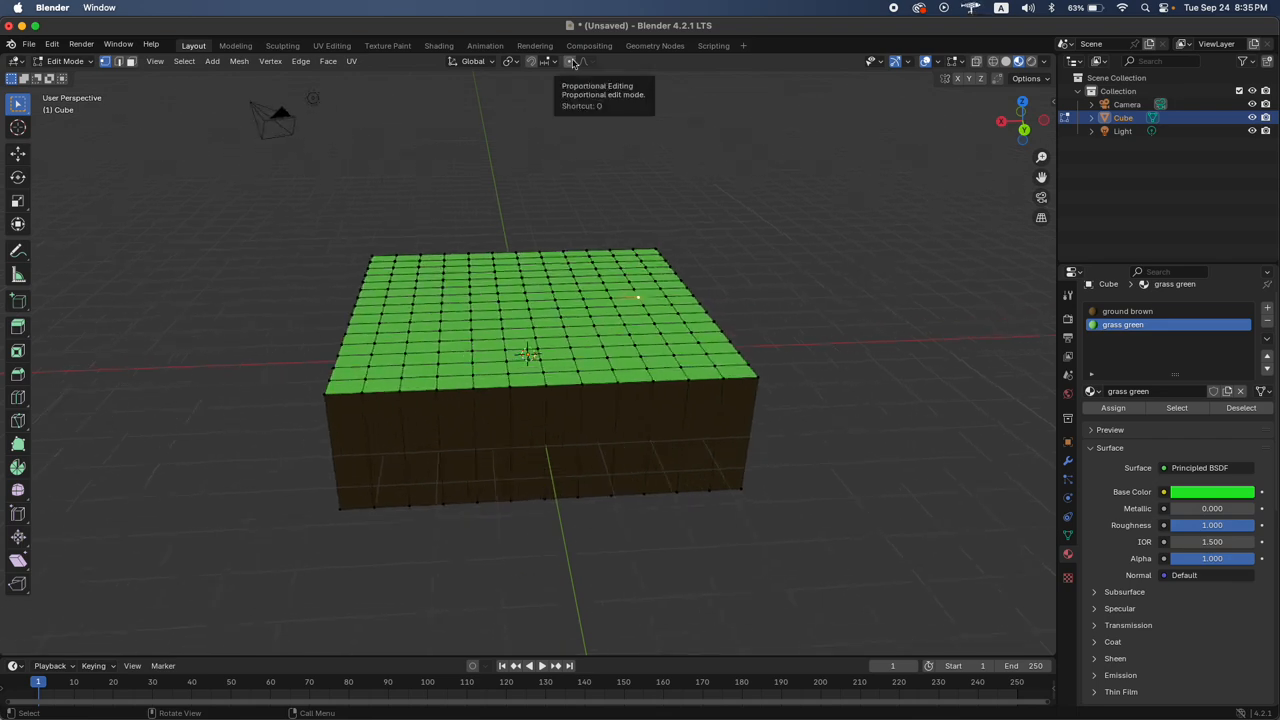
{"action": "left_click", "coordinate": [567, 63]}
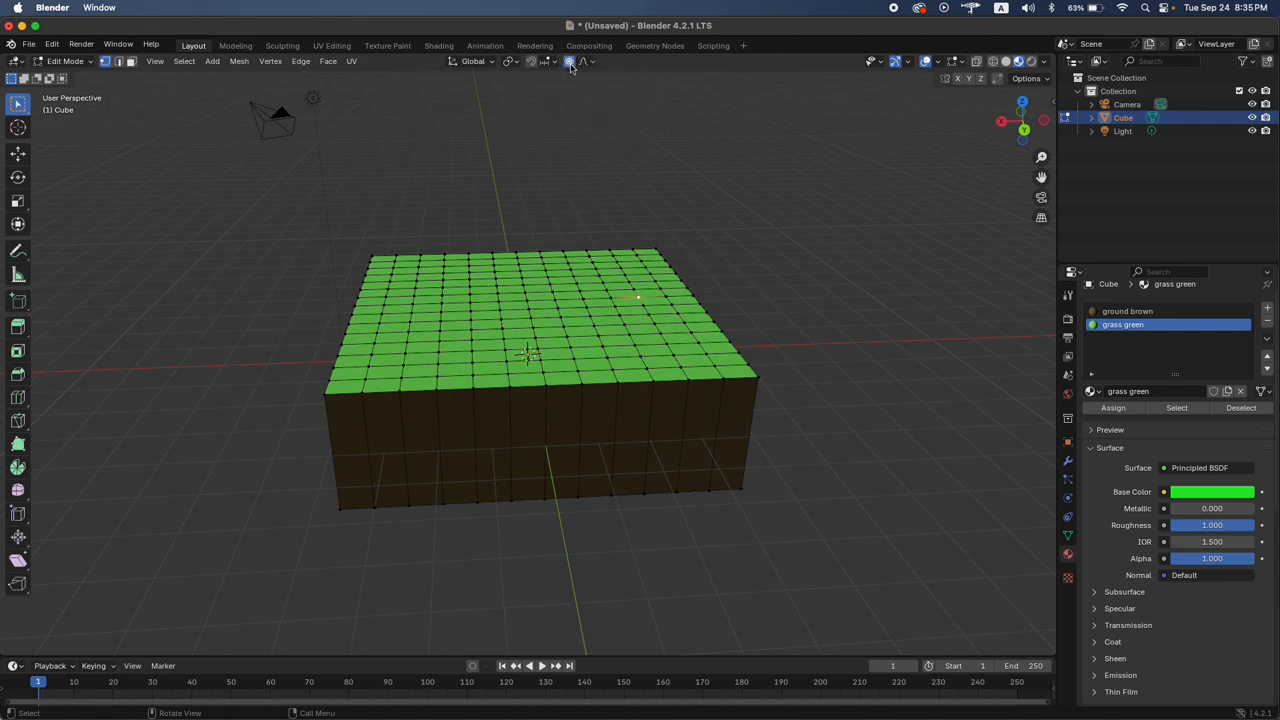
{"action": "left_click", "coordinate": [570, 64]}
{"action": "left_click", "coordinate": [570, 64]}
{"action": "left_click", "coordinate": [569, 68]}
{"action": "left_click", "coordinate": [569, 68]}
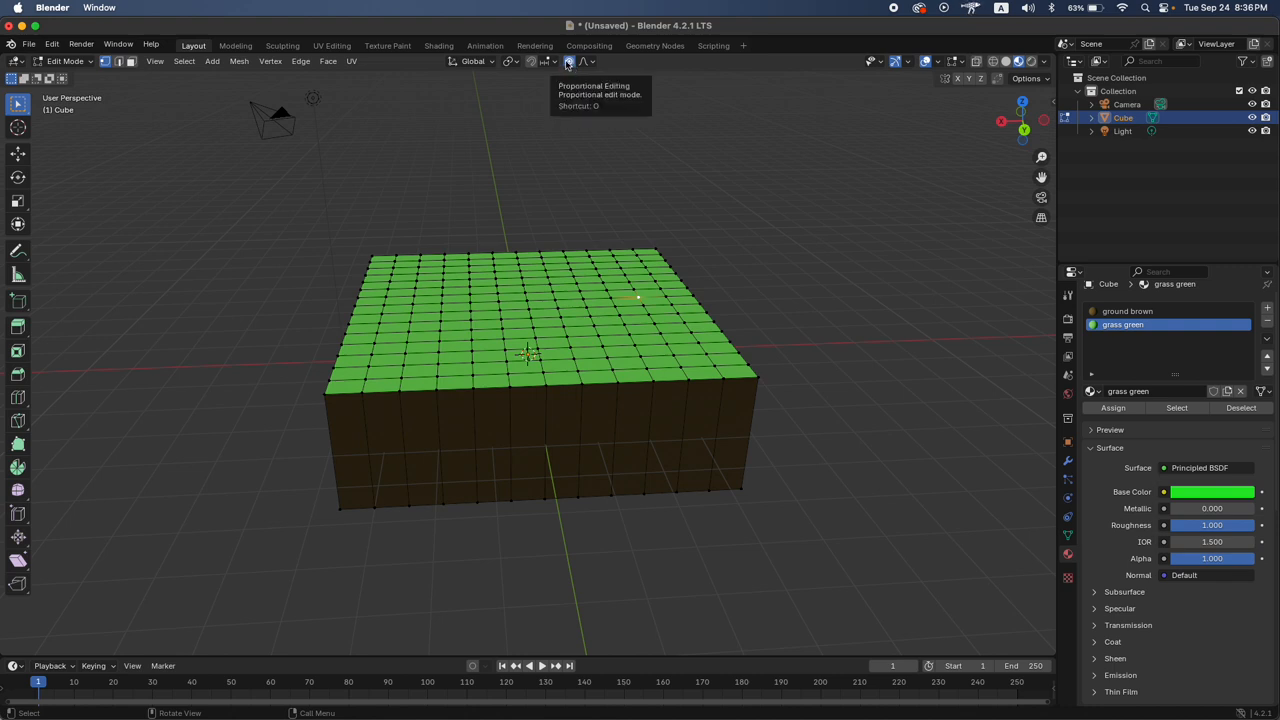
Try moving a vertex on the green top along Z with a proportional size of about 2.48 m, then cancel
{"action": "left_click", "coordinate": [531, 303]}
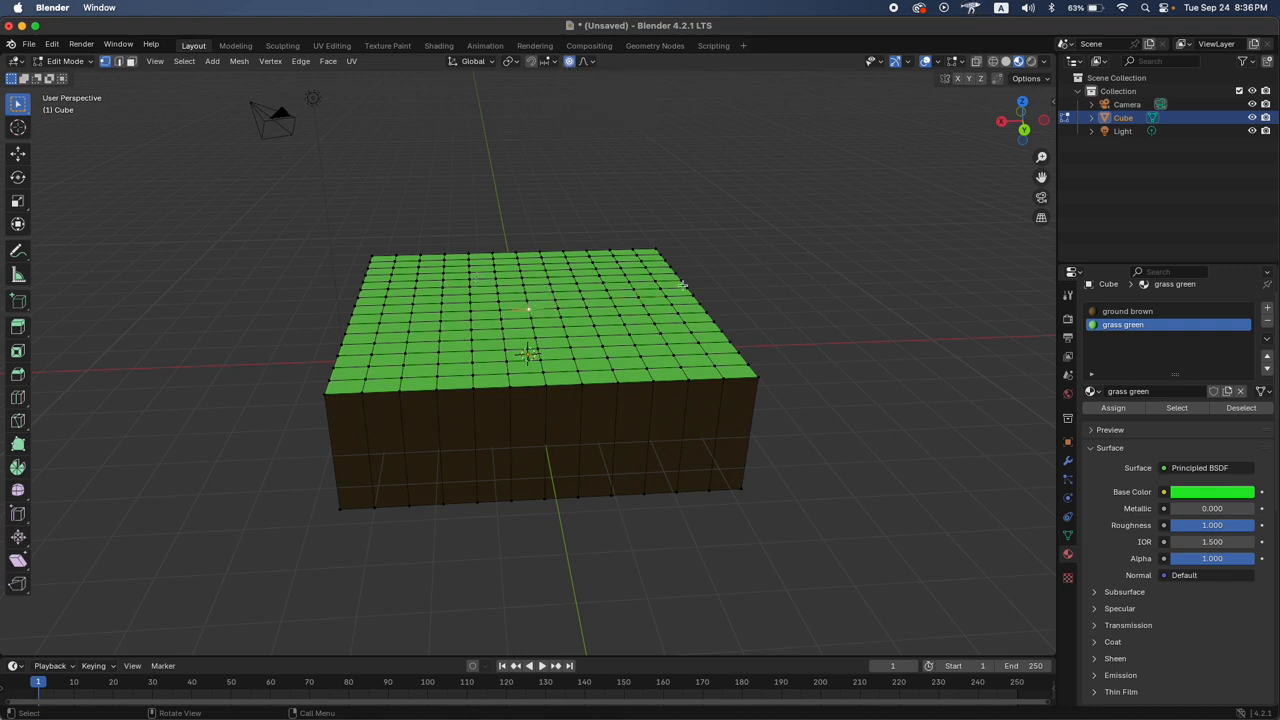
{"action": "left_click", "coordinate": [610, 288]}
{"action": "key", "text": "g"}
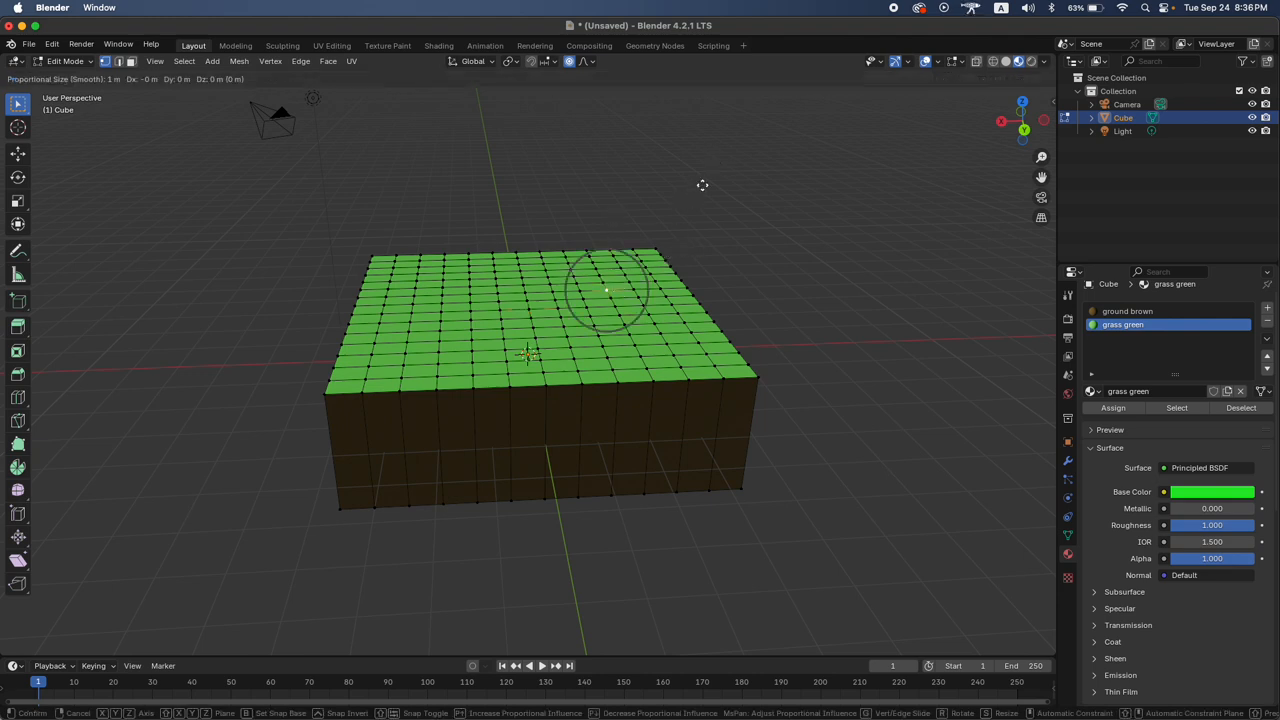
{"action": "scroll", "coordinate": [672, 170], "scroll_direction": "down", "scroll_amount": 8}
{"action": "scroll", "coordinate": [672, 170], "scroll_direction": "down", "scroll_amount": 5}
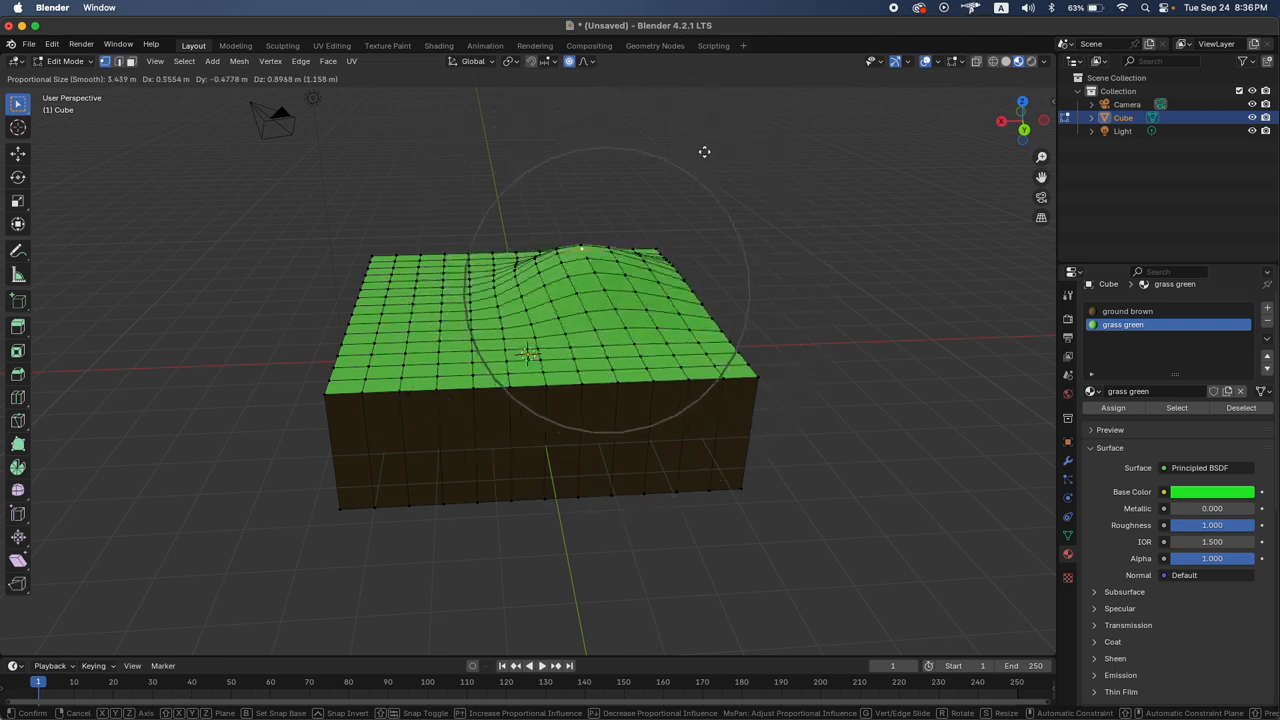
{"action": "scroll", "coordinate": [710, 160], "scroll_direction": "up", "scroll_amount": 5}
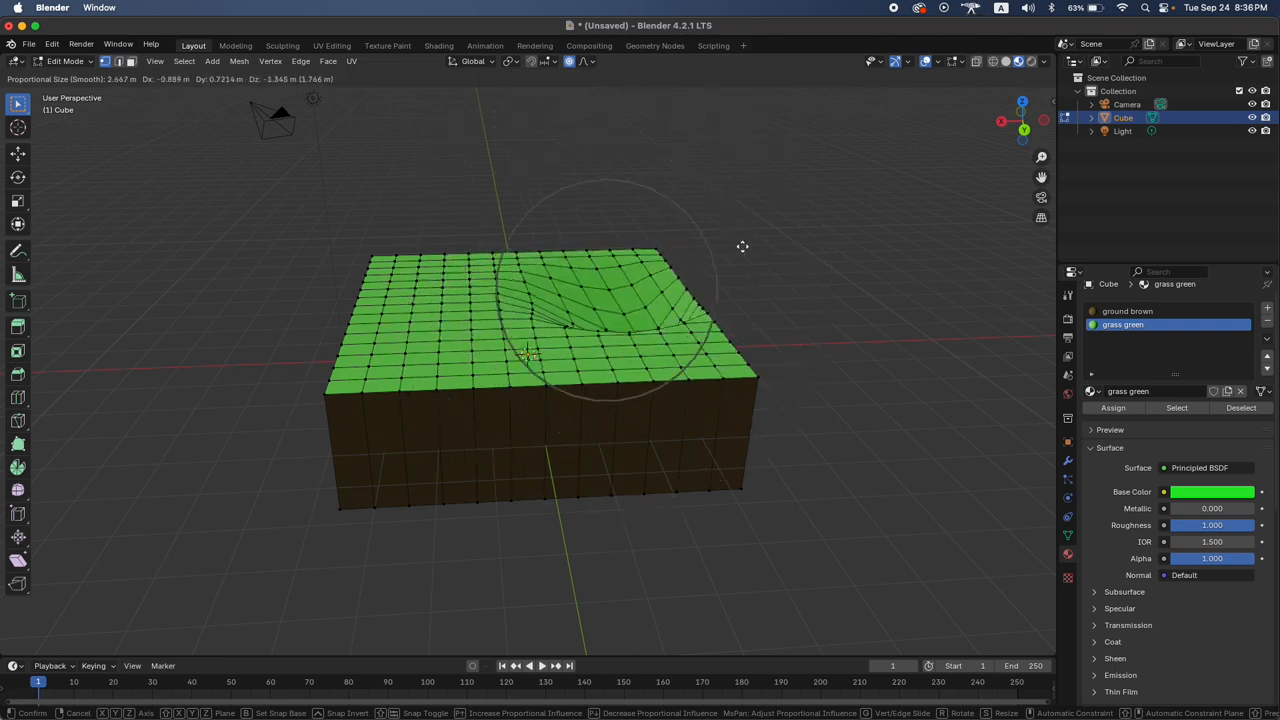
{"action": "scroll", "coordinate": [701, 207], "scroll_direction": "down", "scroll_amount": 1}
{"action": "scroll", "coordinate": [700, 207], "scroll_direction": "down", "scroll_amount": 1}
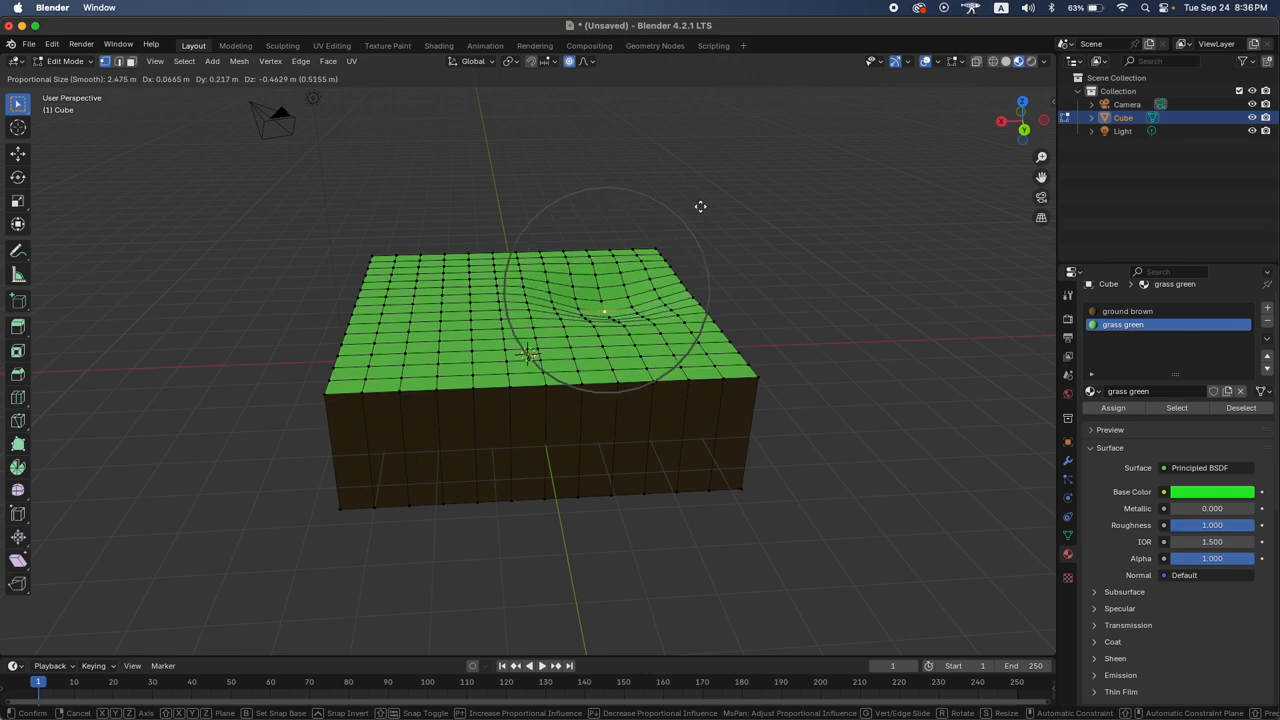
{"action": "key", "text": "z"}
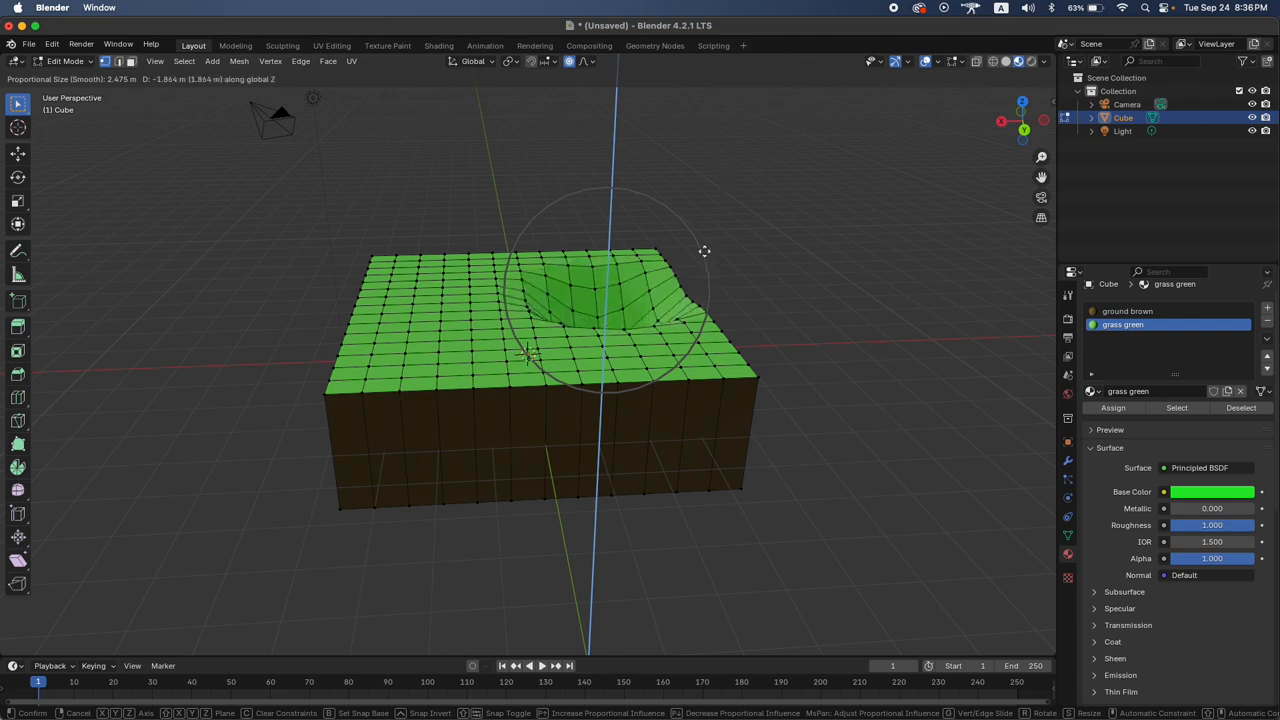
{"action": "key", "text": "Escape"}
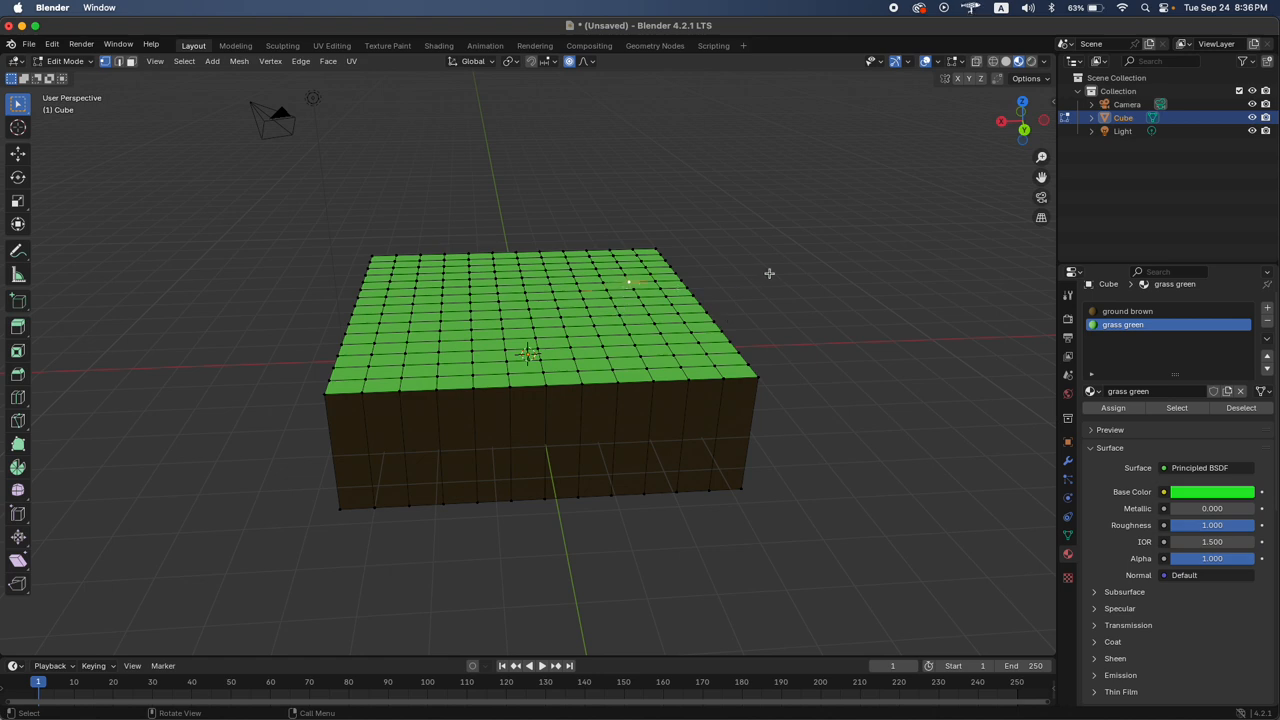
Try raising another vertex on the green top along Z with a proportional size of about 3.05 m, then cancel
{"action": "key", "text": "g"}
{"action": "scroll", "coordinate": [772, 267], "scroll_direction": "up", "scroll_amount": 2}
{"action": "key", "text": "z"}
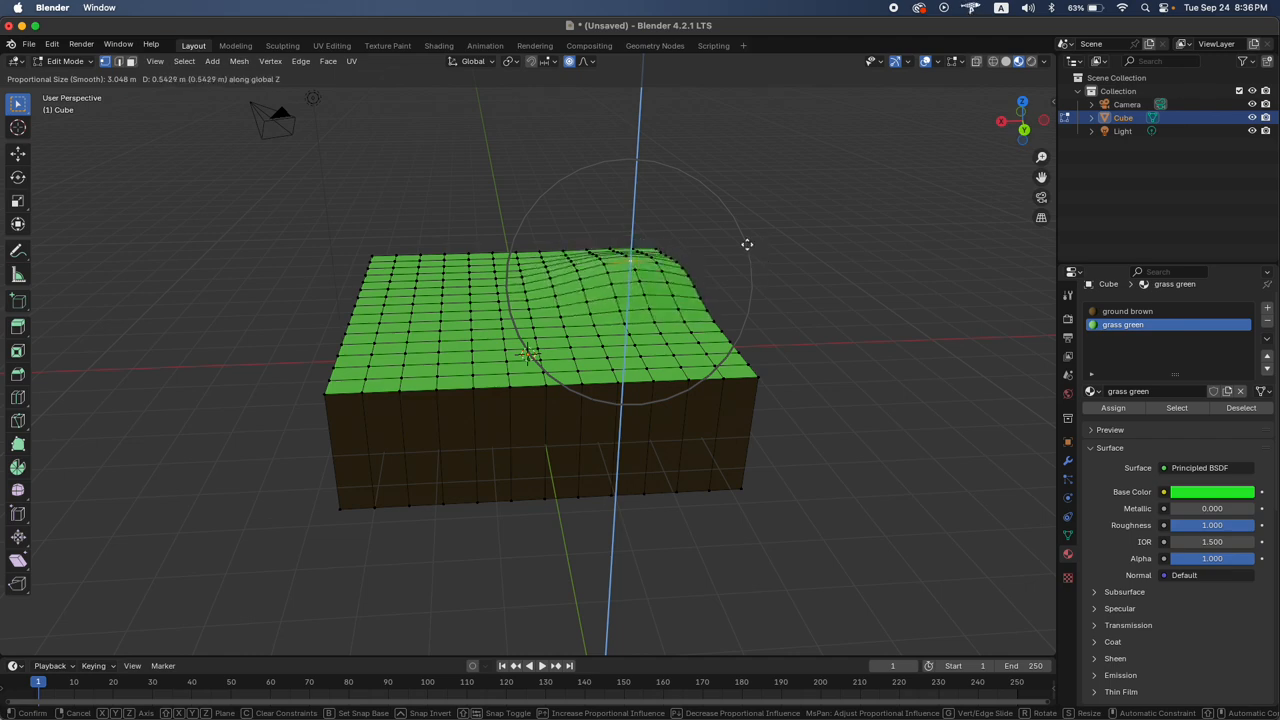
{"action": "key", "text": "Escape"}
Raise a vertex near the far corner of the green top along Z with a proportional size of about 3.27 m
{"action": "scroll", "coordinate": [748, 245], "scroll_direction": "down", "scroll_amount": 5}
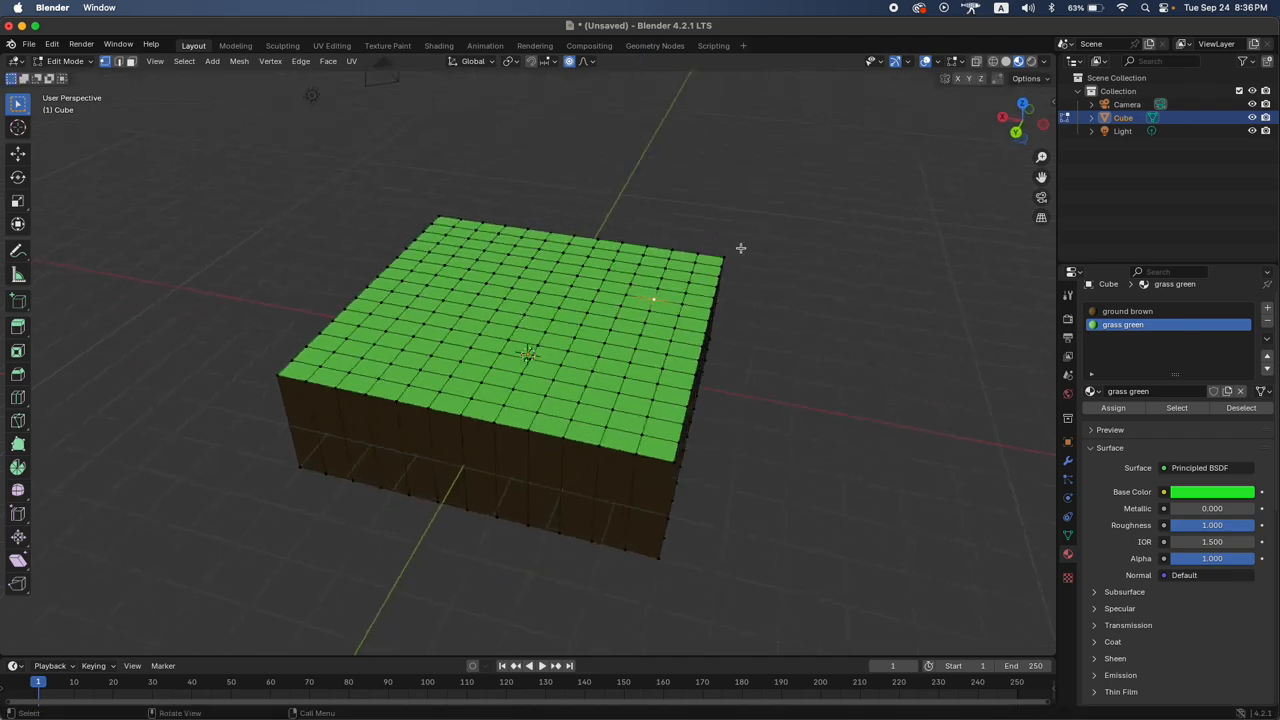
{"action": "scroll", "coordinate": [441, 220], "scroll_direction": "up", "scroll_amount": 5}
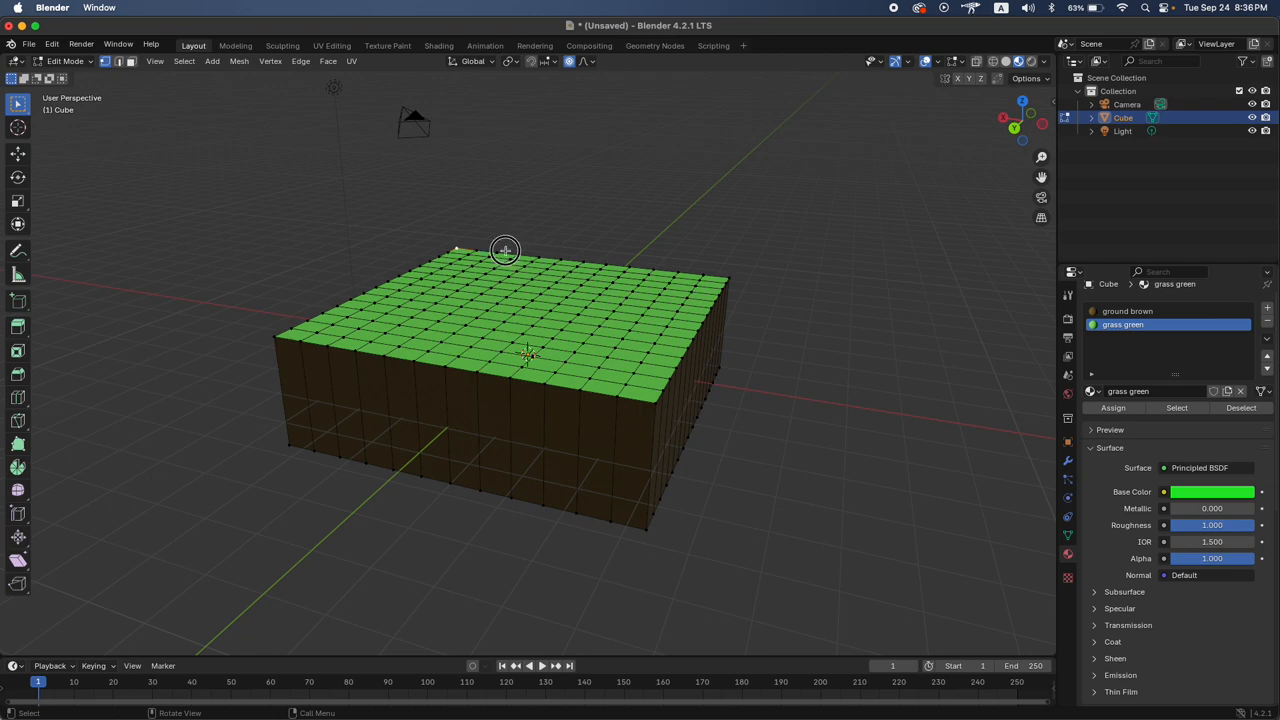
{"action": "scroll", "coordinate": [506, 251], "scroll_direction": "up", "scroll_amount": 3}
{"action": "key", "text": "g"}
{"action": "key", "text": "z"}
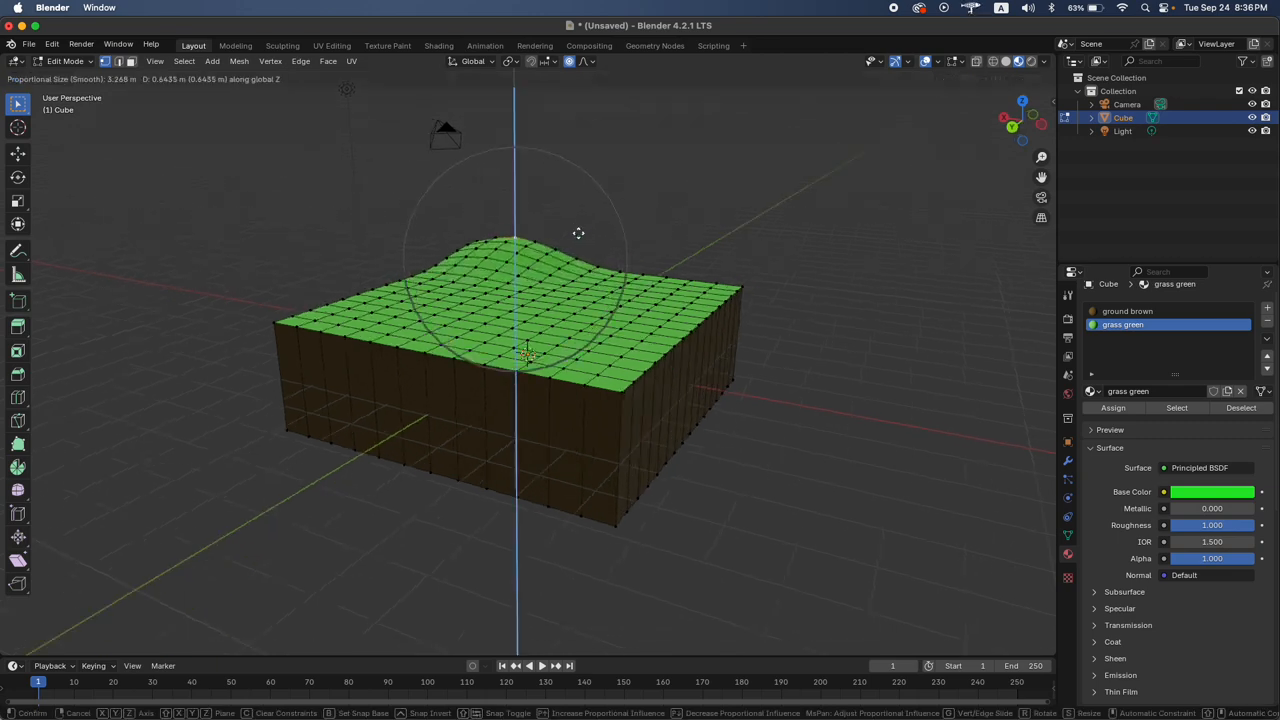
{"action": "left_click", "coordinate": [577, 228]}
Raise a second hill along Z near the adjacent corner of the top with a proportional size of about 3.45 m
{"action": "left_click", "coordinate": [686, 286]}
{"action": "key", "text": "g"}
{"action": "key", "text": "z"}
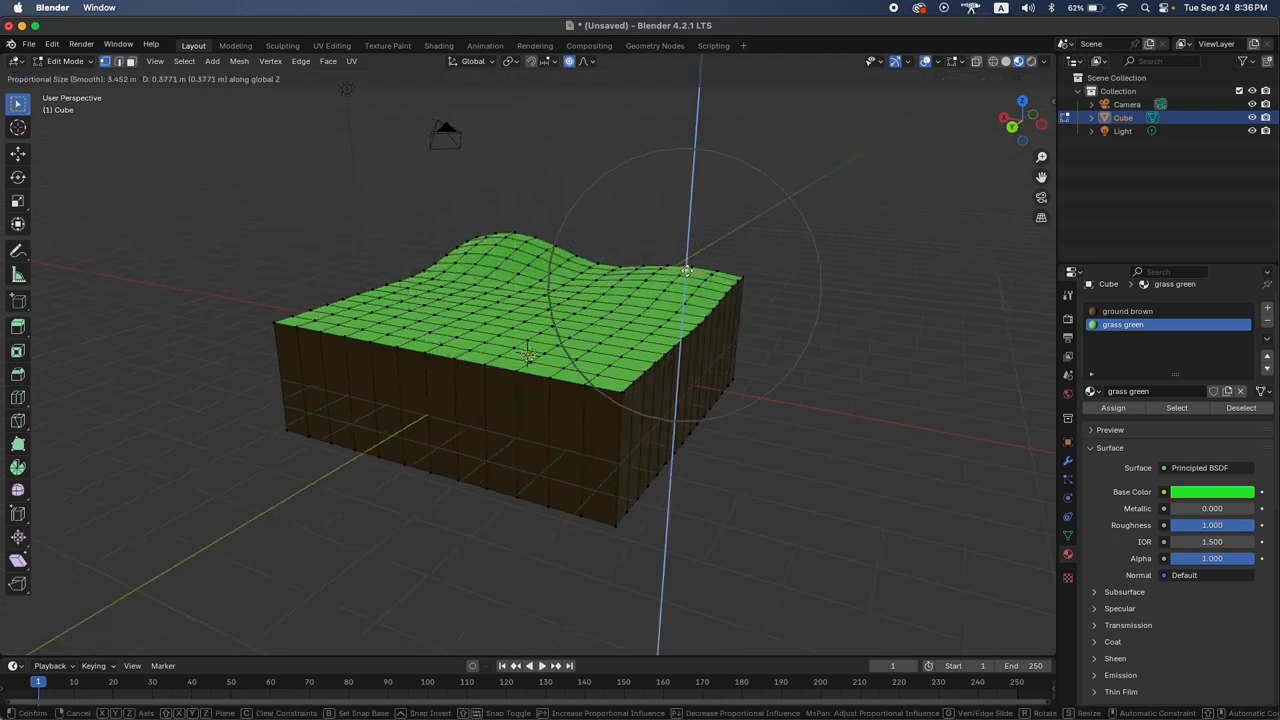
{"action": "left_click", "coordinate": [688, 252]}
{"action": "scroll", "coordinate": [688, 252], "scroll_direction": "right", "scroll_amount": 10}
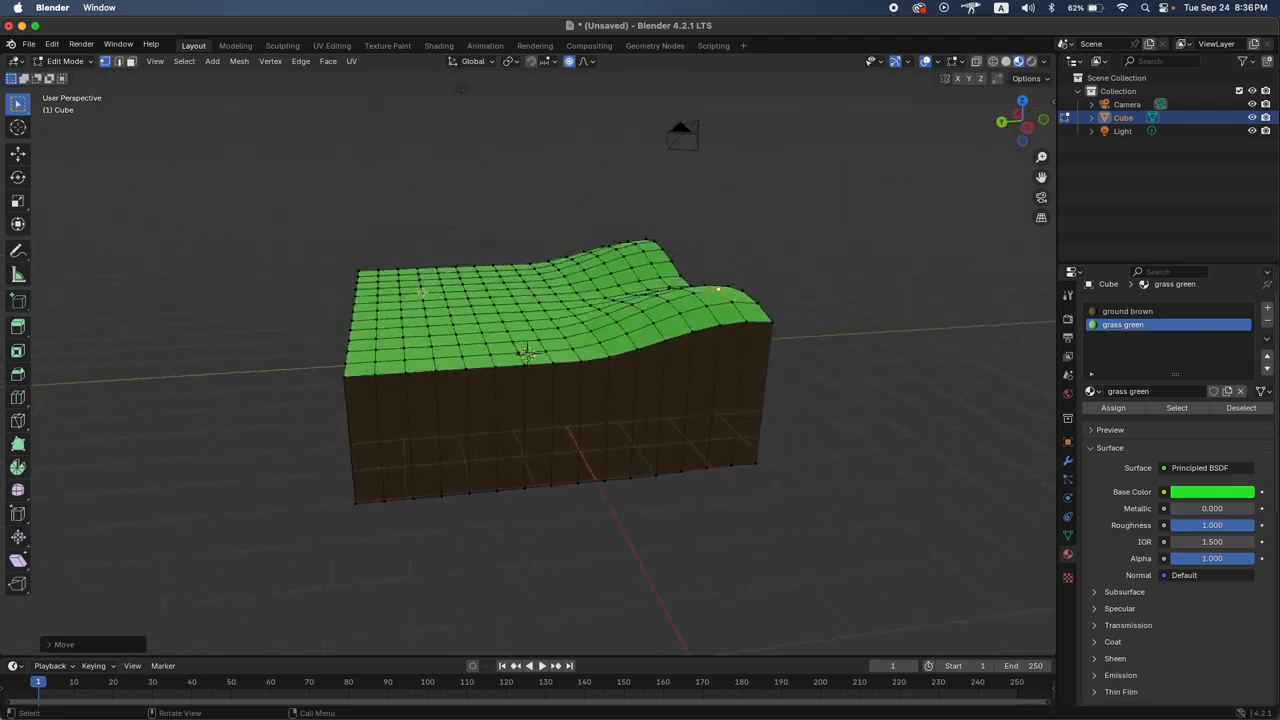
Raise two more hills along Z on the opposite side of the green top with a proportional size of about 3.45 m
{"action": "left_click", "coordinate": [419, 288]}
{"action": "scroll", "coordinate": [532, 297], "scroll_direction": "right", "scroll_amount": 5}
{"action": "key", "text": "g"}
{"action": "key", "text": "z"}
{"action": "left_click", "coordinate": [521, 274]}
{"action": "left_click", "coordinate": [397, 315]}
{"action": "key", "text": "g"}
{"action": "key", "text": "z"}
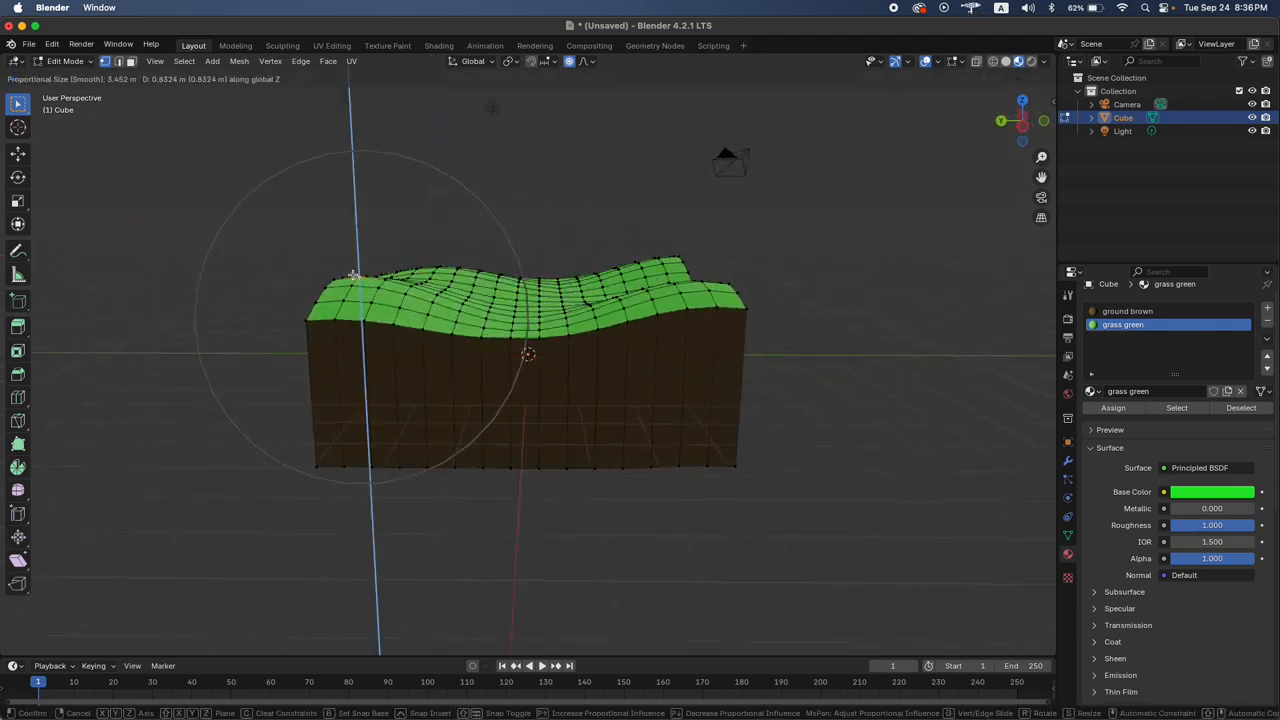
{"action": "left_click", "coordinate": [452, 268]}
Raise the remaining back corner of the green top along Z into a peak with a proportional size of about 3.45 m
{"action": "scroll", "coordinate": [452, 268], "scroll_direction": "up", "scroll_amount": 5}
{"action": "scroll", "coordinate": [452, 268], "scroll_direction": "left", "scroll_amount": 5}
{"action": "left_click", "coordinate": [409, 211]}
{"action": "key", "text": "g"}
{"action": "key", "text": "z"}
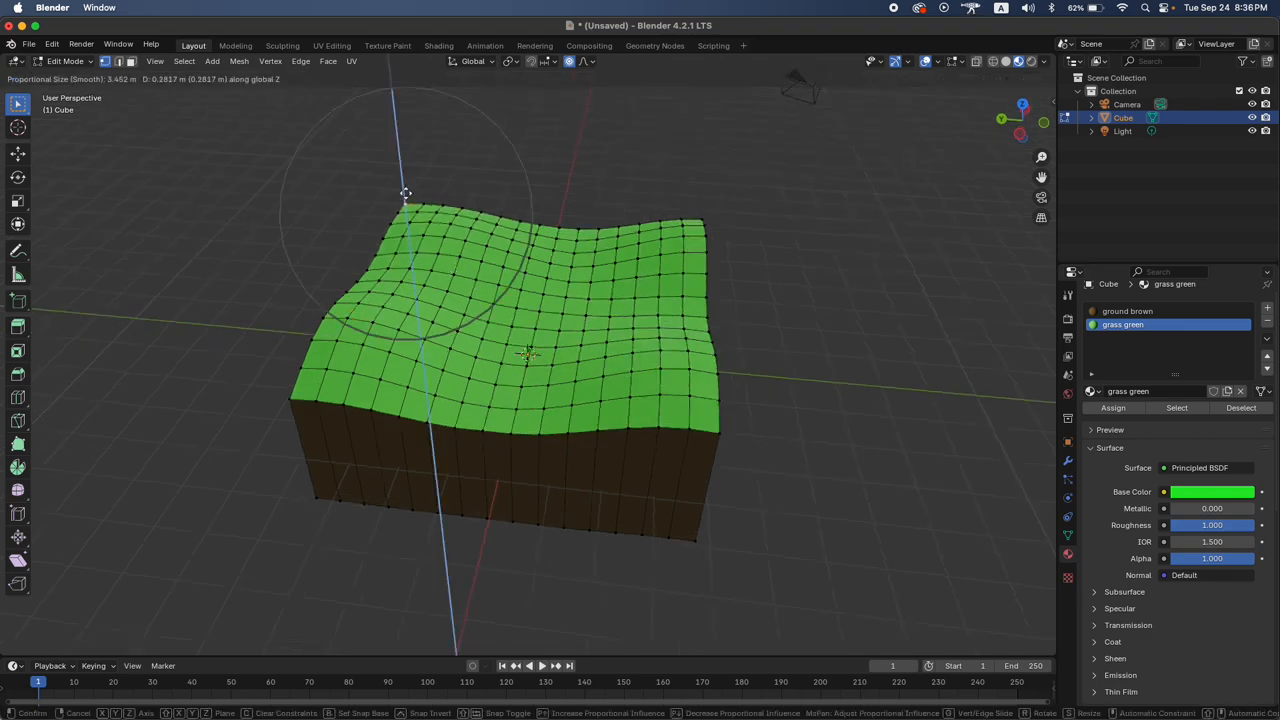
{"action": "left_click", "coordinate": [400, 166]}
{"action": "scroll", "coordinate": [557, 214], "scroll_direction": "down", "scroll_amount": 5}
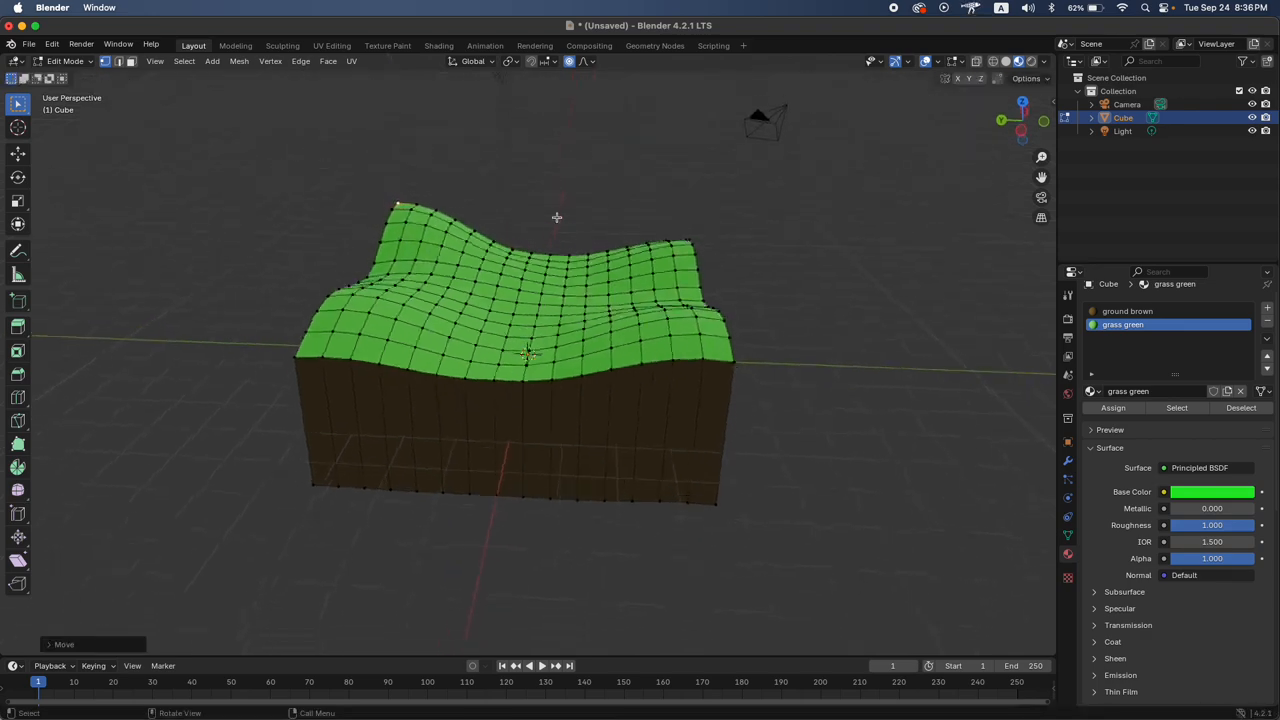
Lower several vertices down the middle of the green top along Z to form a valley, with a proportional size of about 2.5 m
{"action": "left_click", "coordinate": [551, 257]}
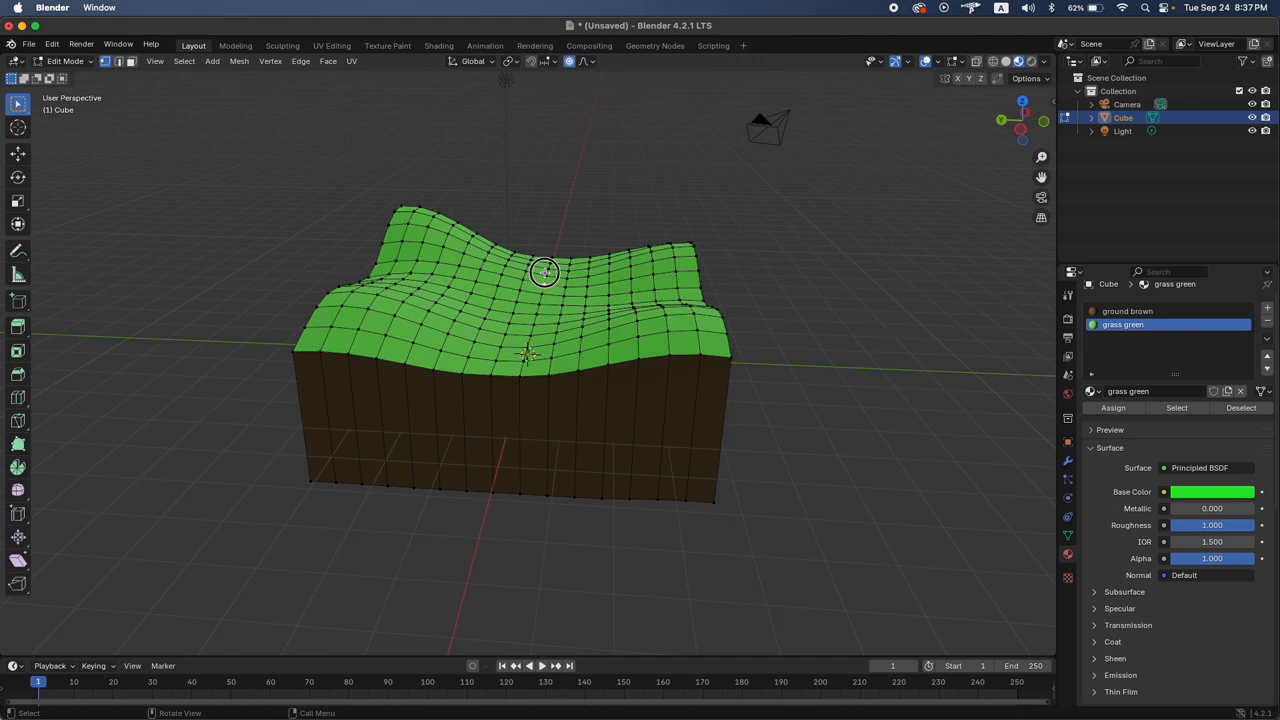
{"action": "key", "text": "g"}
{"action": "key", "text": "z"}
{"action": "left_click", "coordinate": [561, 244]}
{"action": "key", "text": "g"}
{"action": "key", "text": "z"}
{"action": "left_click", "coordinate": [537, 316]}
{"action": "key", "text": "g"}
{"action": "key", "text": "z"}
{"action": "left_click", "coordinate": [526, 363]}
{"action": "key", "text": "g"}
{"action": "key", "text": "z"}
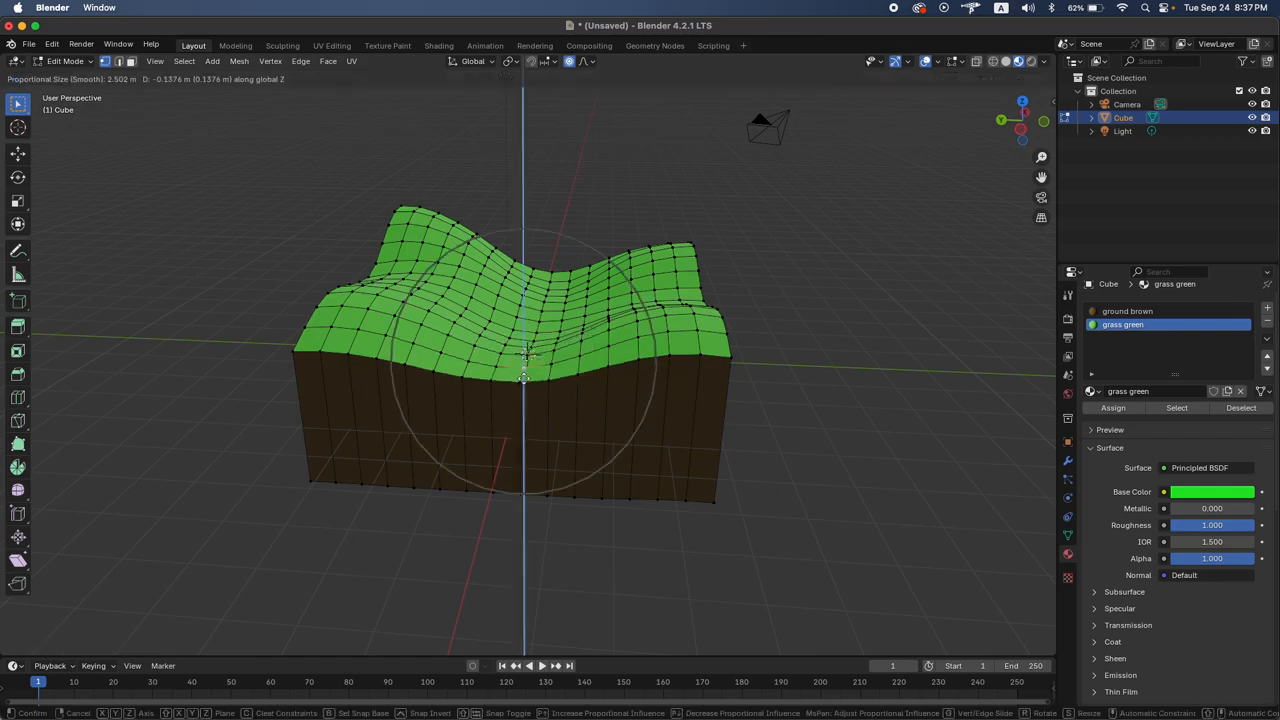
{"action": "left_click", "coordinate": [523, 372]}
Switch between Edit Mode and Object Mode to compare the terrain, ending in Object Mode with nothing selected
{"action": "middle_click_drag", "start_coordinate": [523, 372], "coordinate": [523, 389]}
{"action": "key", "text": "Tab"}
{"action": "key", "text": "Tab"}
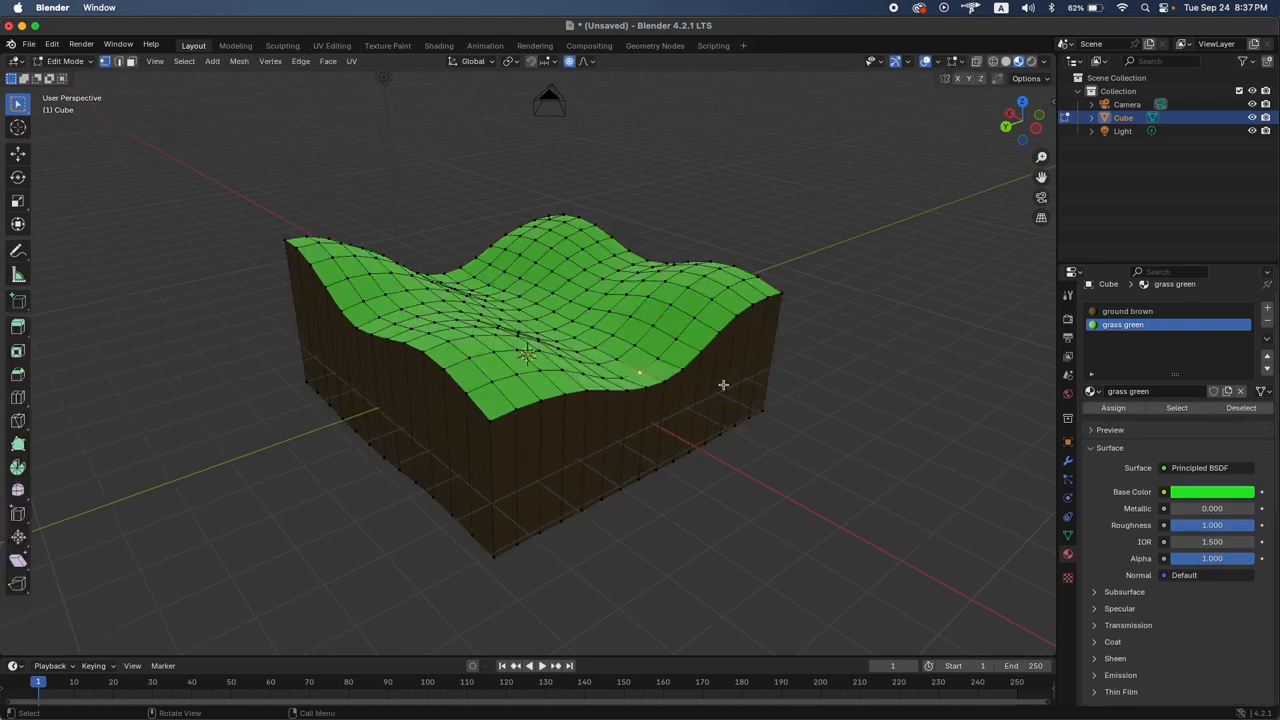
{"action": "key", "text": "Tab"}
{"action": "middle_click_drag", "start_coordinate": [748, 389], "coordinate": [744, 389]}
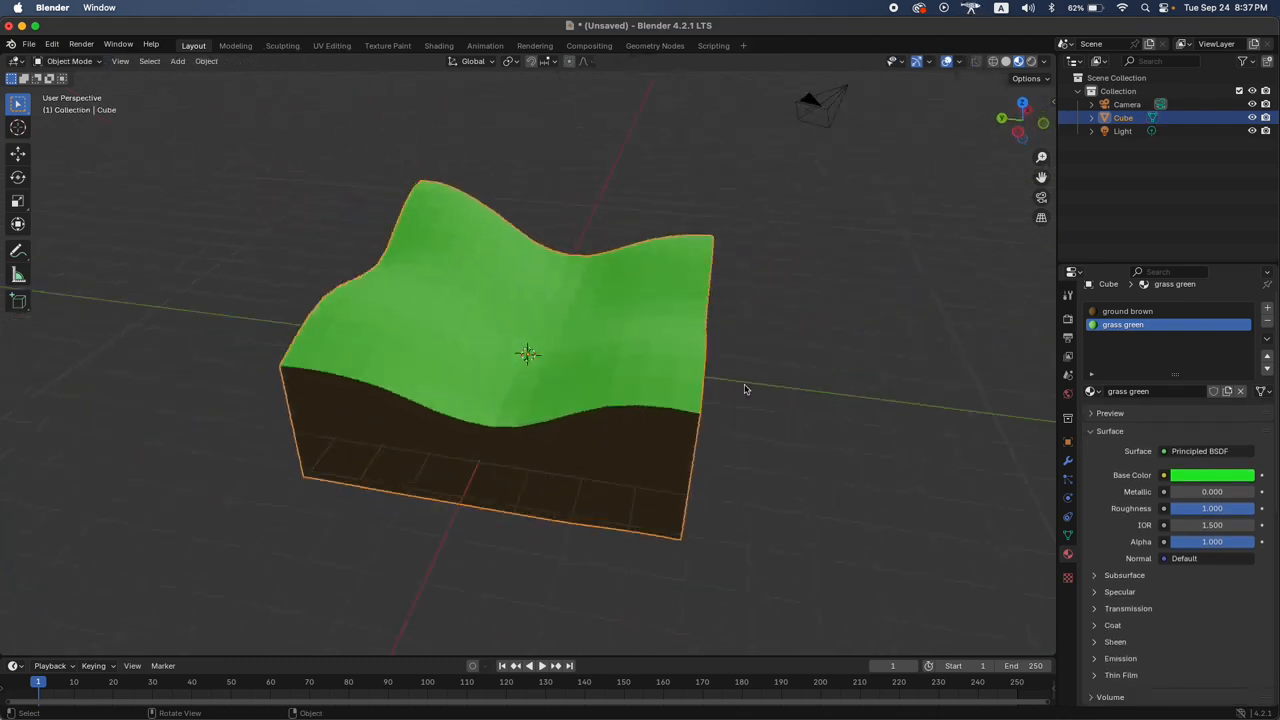
{"action": "key", "text": "Tab"}
{"action": "key", "text": "Tab"}
{"action": "key", "text": "Tab"}
{"action": "key", "text": "Tab"}
{"action": "key", "text": "Tab"}
{"action": "key", "text": "Tab"}
{"action": "left_click", "coordinate": [652, 179]}
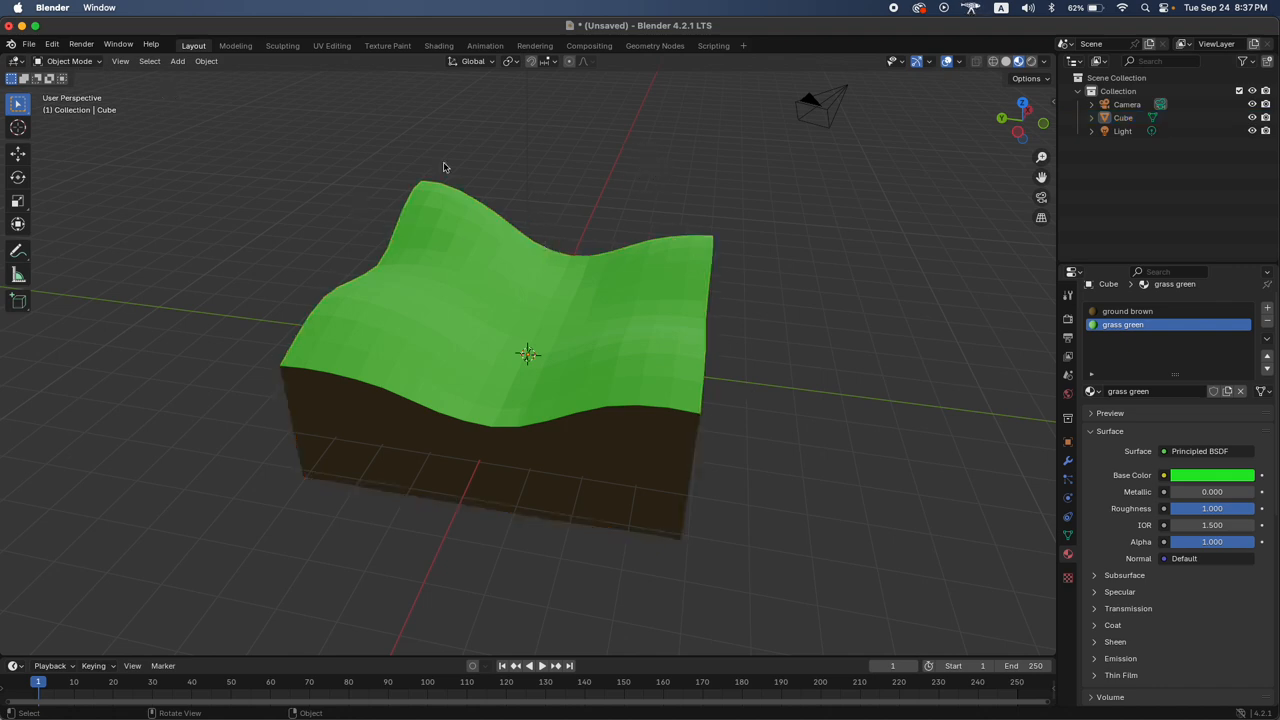
{"action": "left_click", "coordinate": [76, 62]}
{"action": "left_click", "coordinate": [81, 65]}
{"action": "left_click", "coordinate": [81, 65]}
{"action": "left_click", "coordinate": [81, 65]}
Add a cube mesh in the centre of the valley and scale it down to roughly half its size
{"action": "key", "text": "shift+a"}
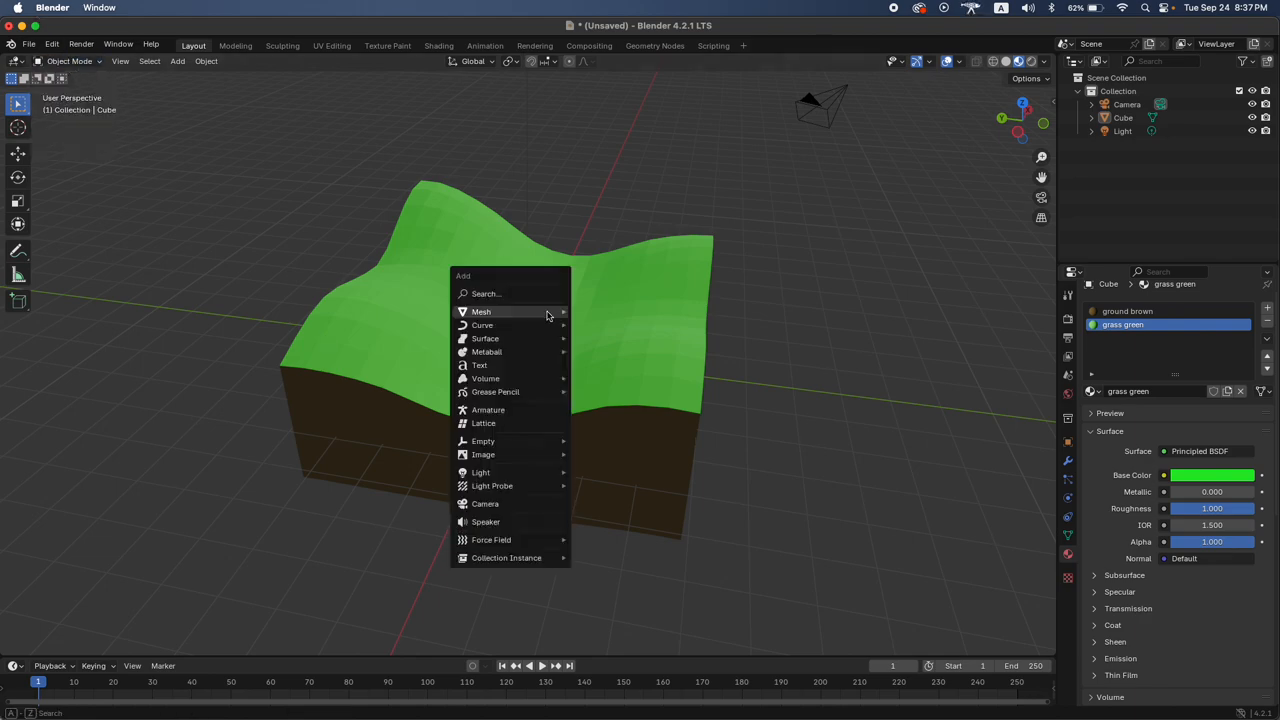
{"action": "mouse_move", "coordinate": [547, 315]}
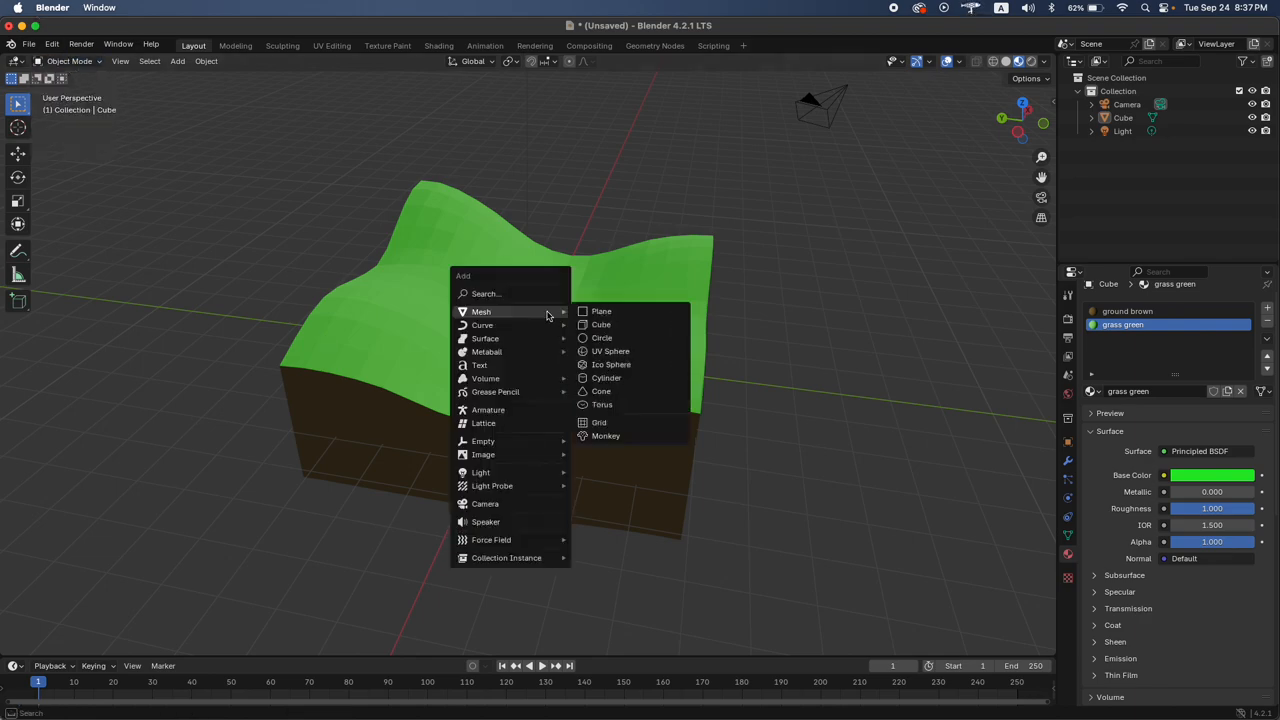
{"action": "left_click", "coordinate": [622, 329]}
{"action": "scroll", "coordinate": [716, 337], "scroll_direction": "left", "scroll_amount": 5}
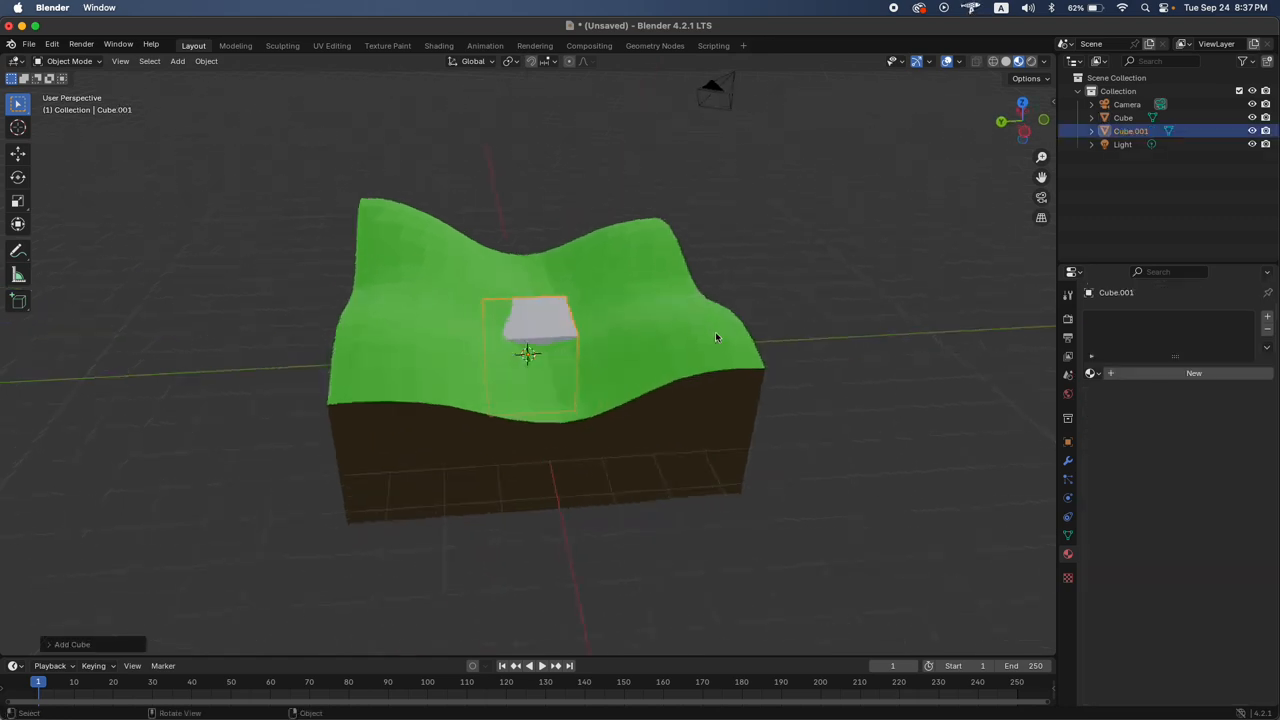
{"action": "key", "text": "s"}
{"action": "left_click", "coordinate": [623, 321]}
Move the small cube along Z to the valley surface and stretch it along X into a bar spanning the terrain
{"action": "scroll", "coordinate": [623, 321], "scroll_direction": "down", "scroll_amount": 5}
{"action": "key", "text": "g"}
{"action": "key", "text": "z"}
{"action": "left_click", "coordinate": [619, 291]}
{"action": "scroll", "coordinate": [619, 291], "scroll_direction": "up", "scroll_amount": 4}
{"action": "scroll", "coordinate": [620, 291], "scroll_direction": "up", "scroll_amount": 2}
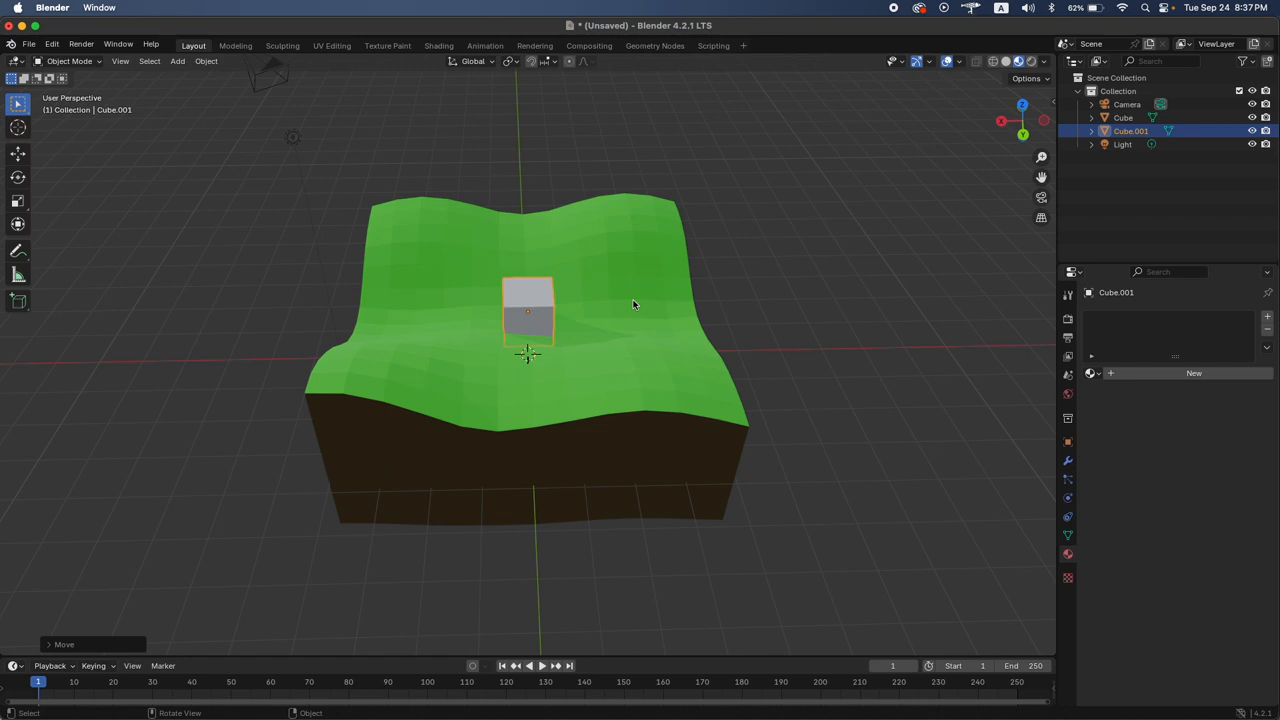
{"action": "key", "text": "s"}
{"action": "key", "text": "x"}
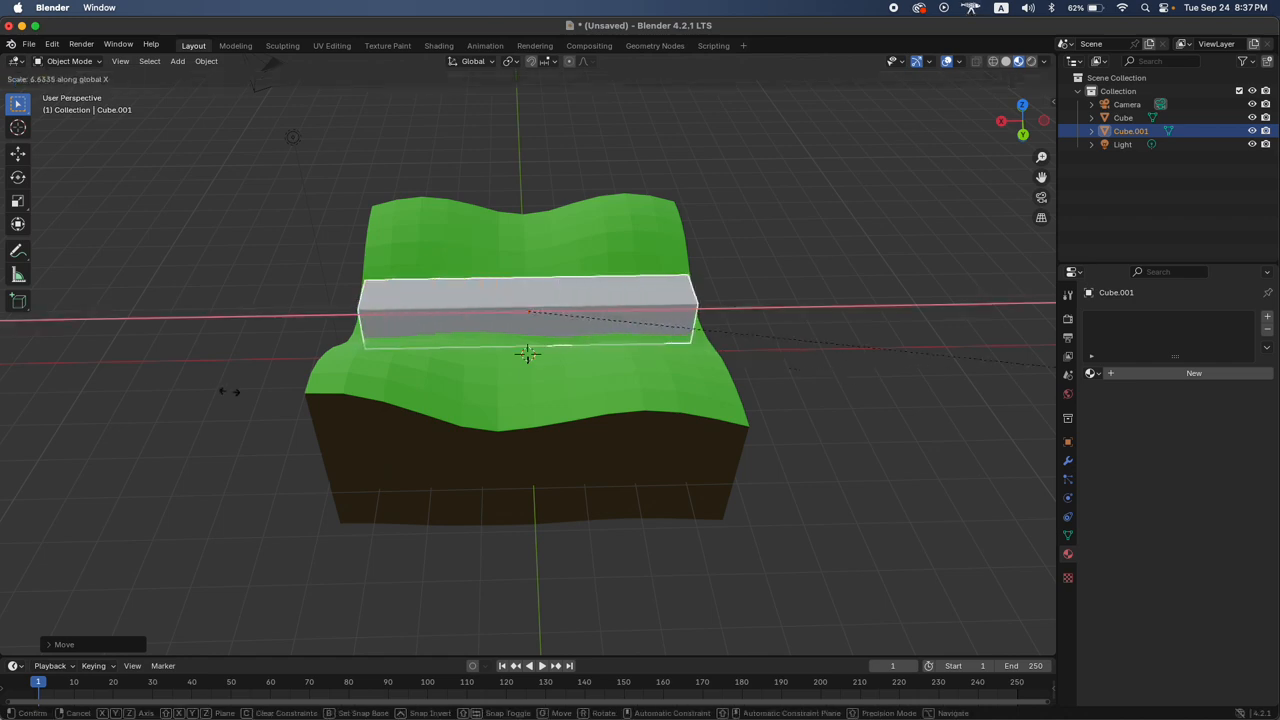
{"action": "left_click", "coordinate": [168, 395]}
Widen the bar along Y until it fills the valley between the hills
{"action": "scroll", "coordinate": [808, 394], "scroll_direction": "right", "scroll_amount": 10}
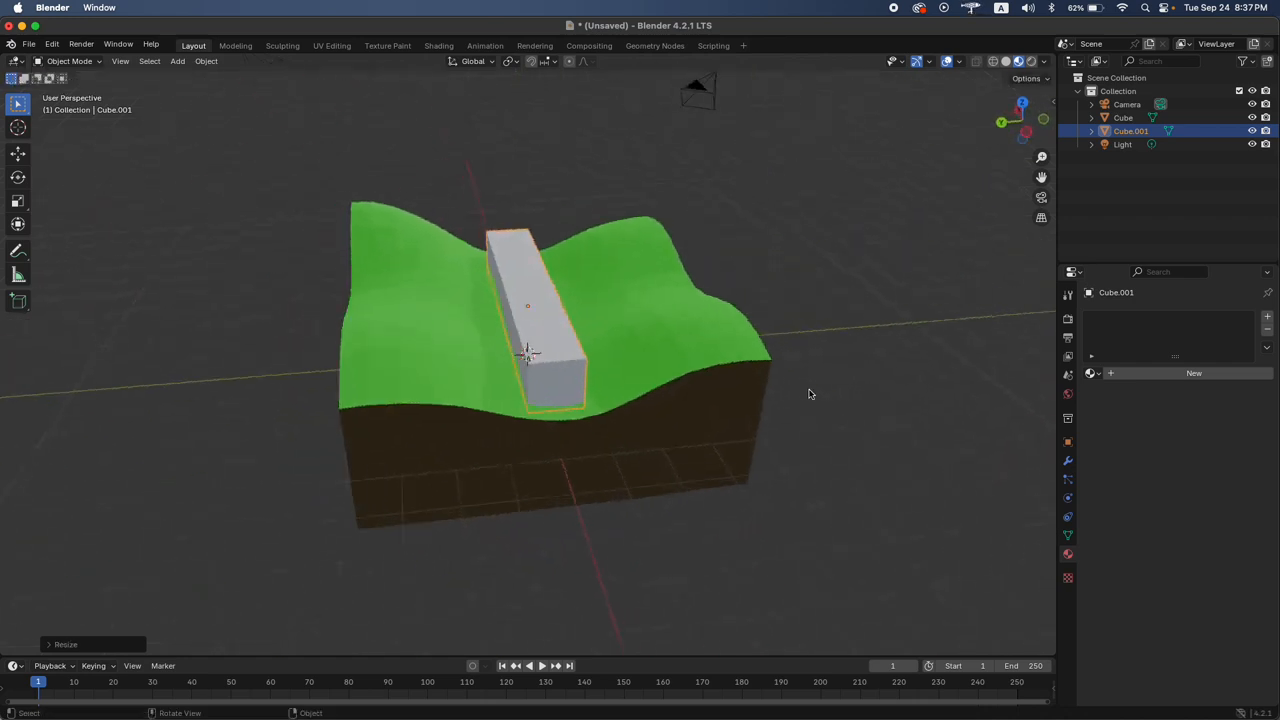
{"action": "key", "text": "s"}
{"action": "key", "text": "z"}
{"action": "key", "text": "y"}
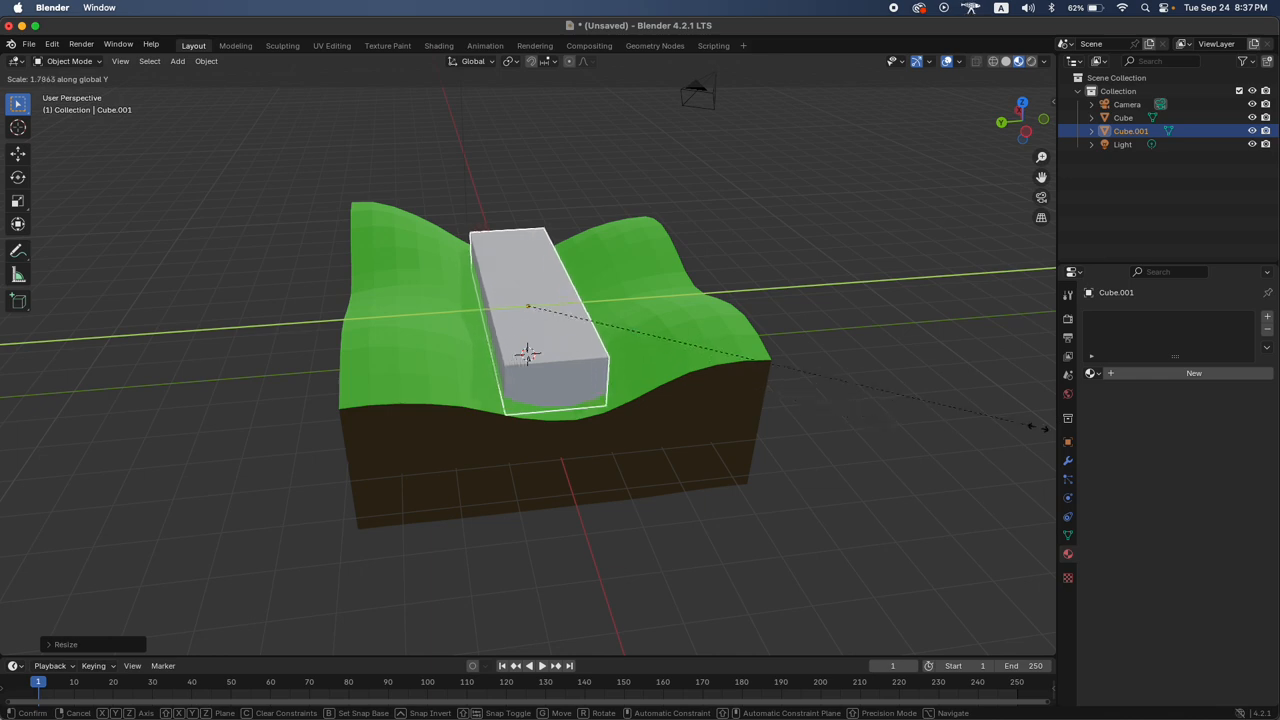
{"action": "key", "text": "Escape"}
{"action": "key", "text": "s"}
{"action": "key", "text": "y"}
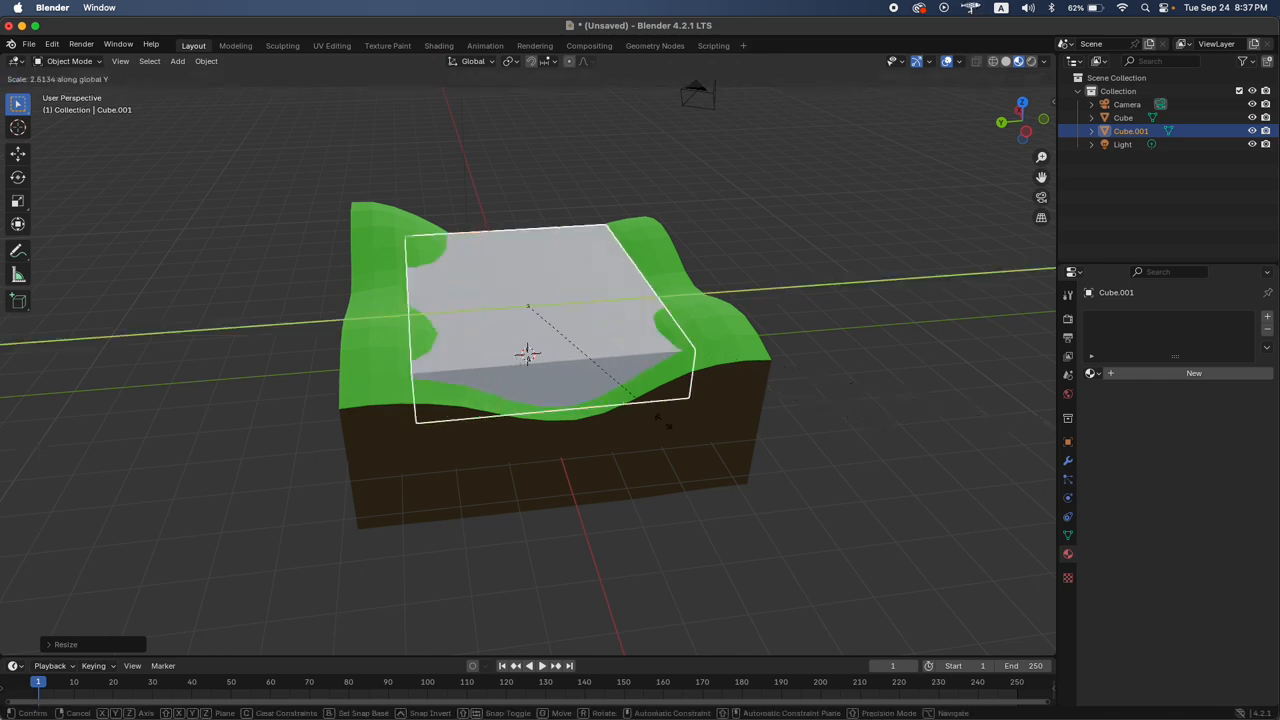
{"action": "left_click", "coordinate": [598, 400]}
Lower the block along Z by about 0.4 m and lengthen it along X by a factor of about 1.15
{"action": "scroll", "coordinate": [600, 405], "scroll_direction": "up", "scroll_amount": 5}
{"action": "key", "text": "g"}
{"action": "key", "text": "z"}
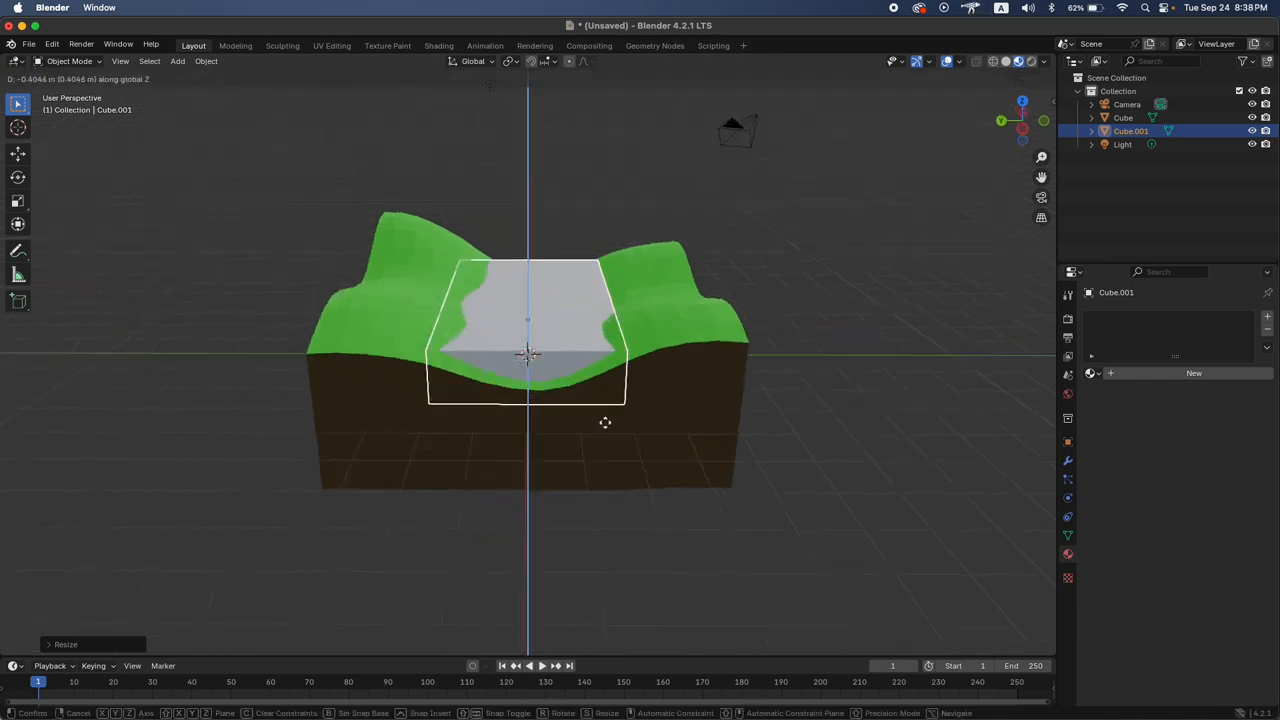
{"action": "left_click", "coordinate": [604, 426]}
{"action": "scroll", "coordinate": [604, 426], "scroll_direction": "down", "scroll_amount": 5}
{"action": "key", "text": "s"}
{"action": "key", "text": "x"}
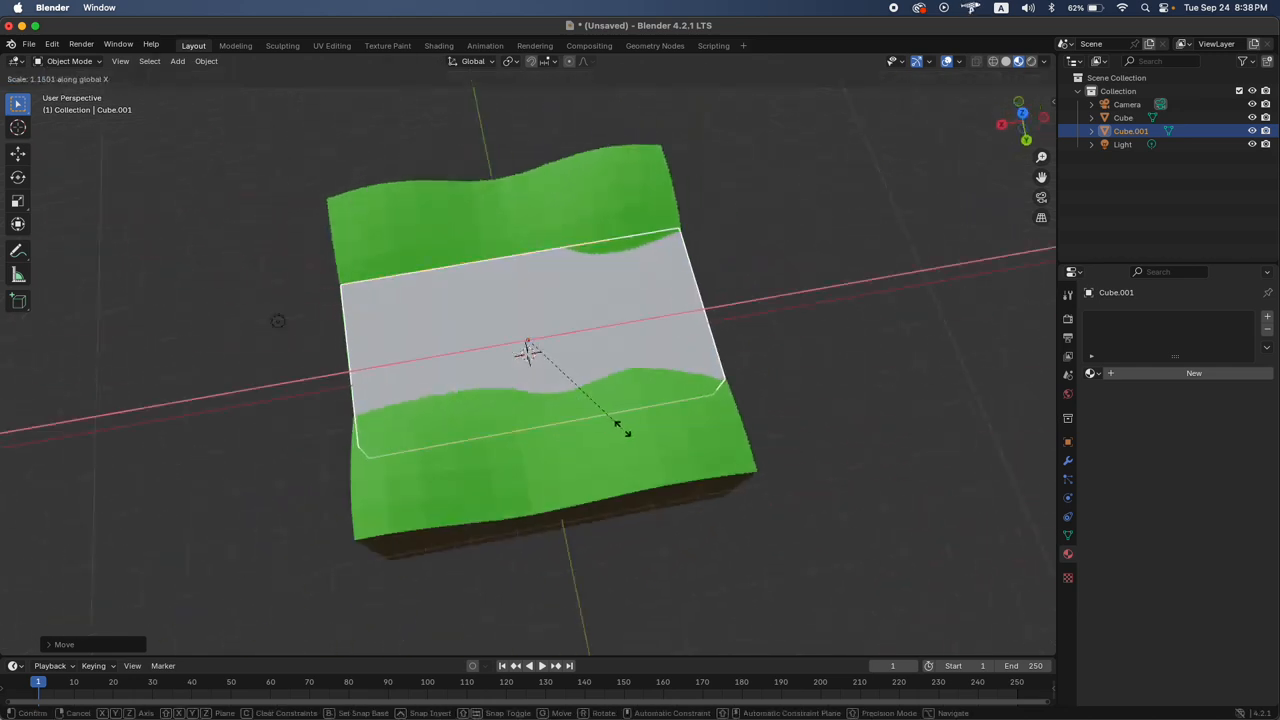
{"action": "left_click", "coordinate": [622, 430]}
Lower the block about 0.37 m further along Z so it forms a narrow river in the valley
{"action": "scroll", "coordinate": [623, 433], "scroll_direction": "up", "scroll_amount": 5}
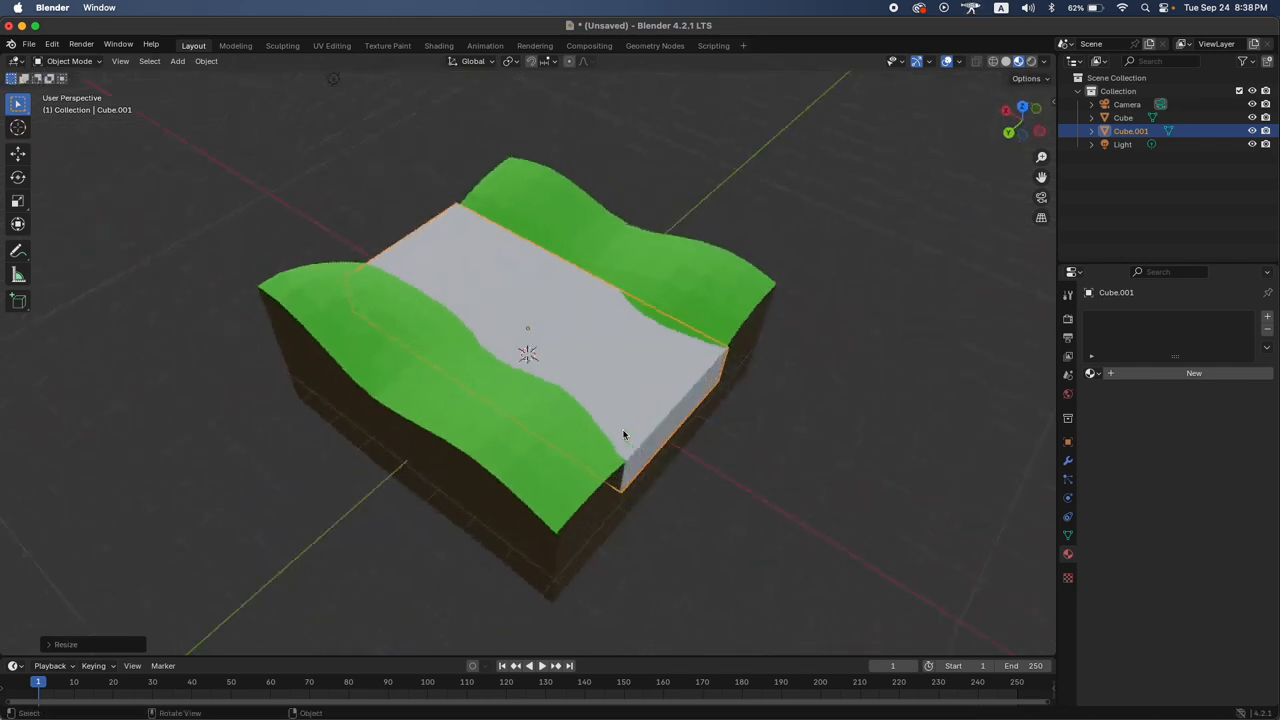
{"action": "key", "text": "g"}
{"action": "key", "text": "z"}
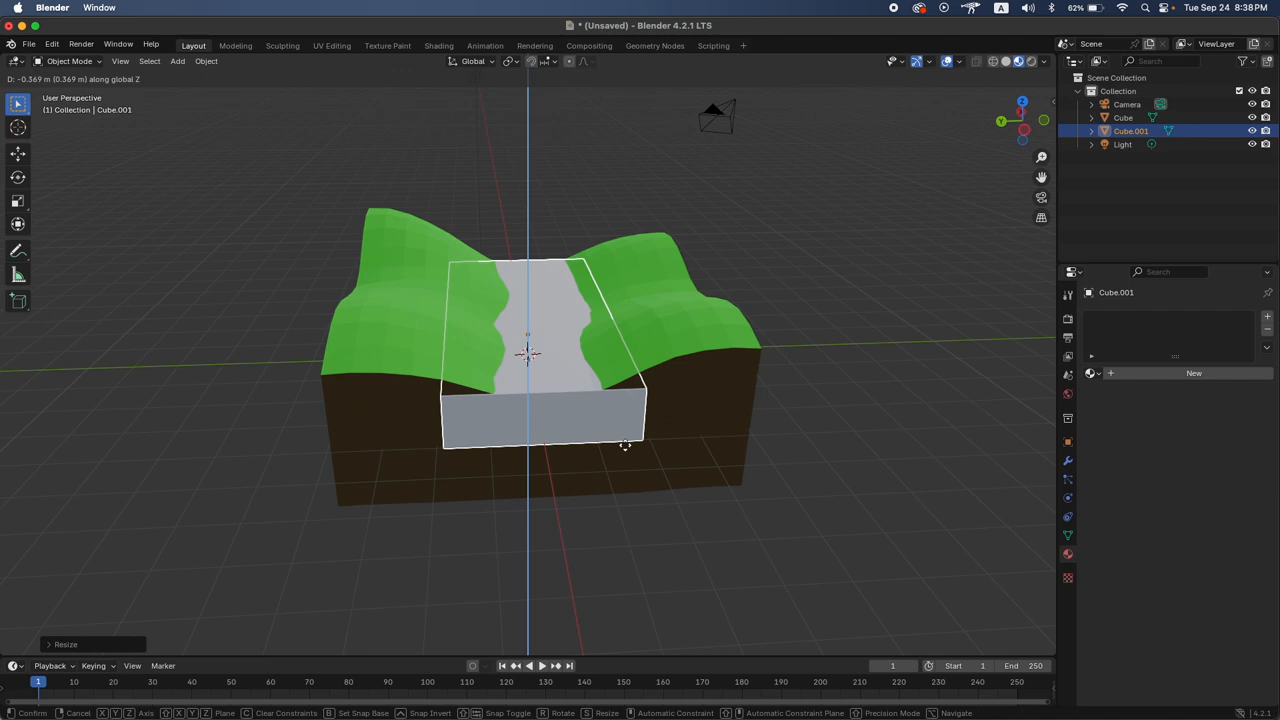
{"action": "left_click", "coordinate": [624, 447]}
Fine-tune the block's width along Y and scale it to about 0.99 along X so its ends sit inside the base
{"action": "scroll", "coordinate": [624, 447], "scroll_direction": "down", "scroll_amount": 5}
{"action": "key", "text": "s"}
{"action": "key", "text": "x"}
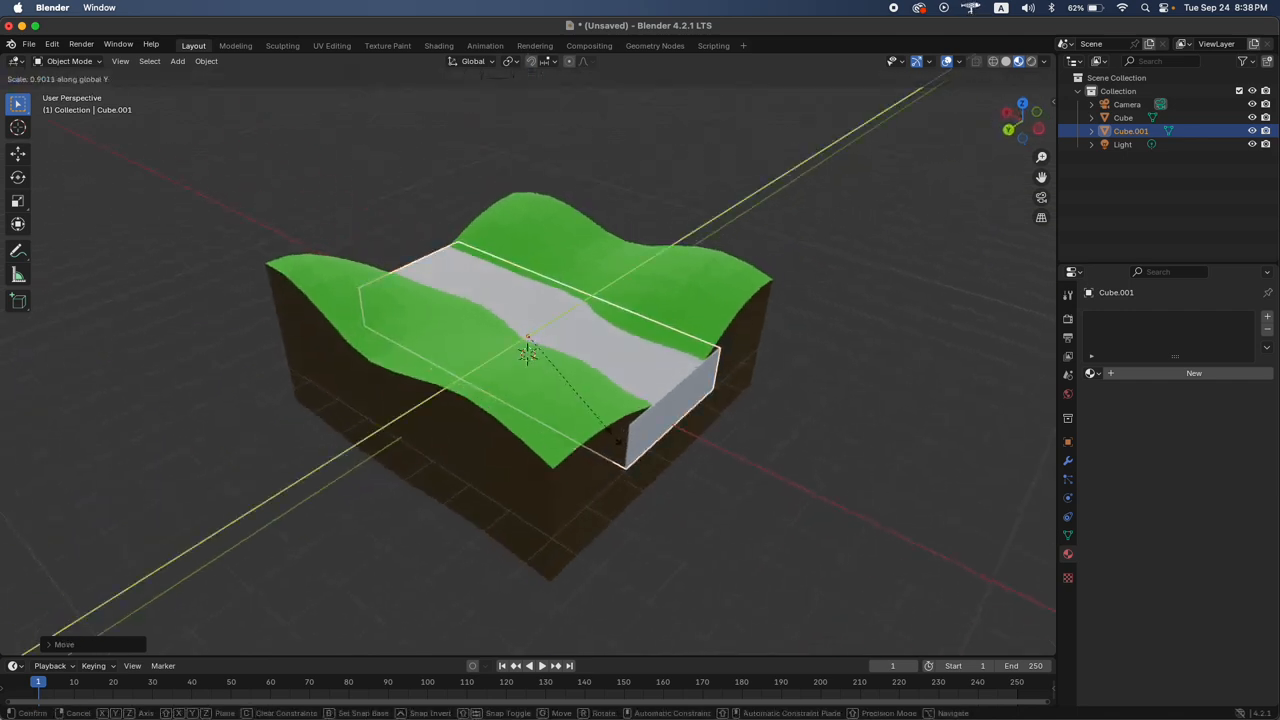
{"action": "left_click", "coordinate": [625, 447]}
{"action": "key", "text": "s"}
{"action": "key", "text": "y"}
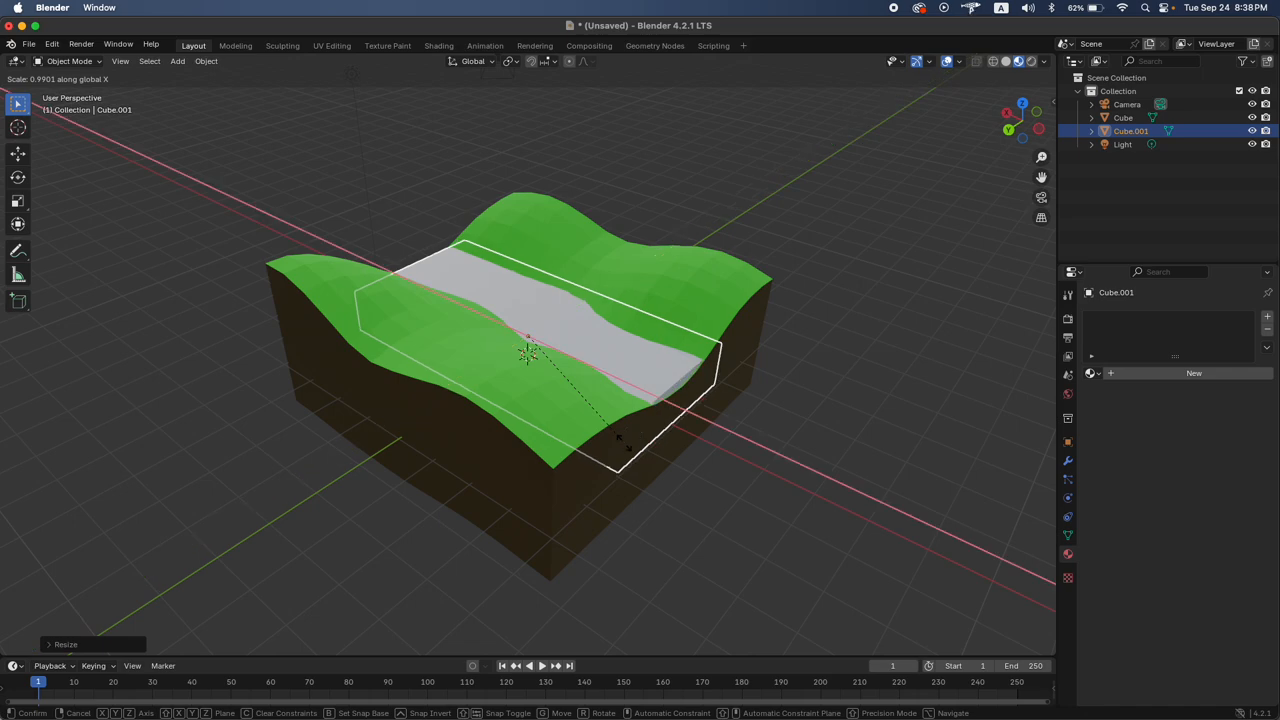
{"action": "left_click", "coordinate": [626, 446]}
Give the river block a new material with a bright cyan-blue base color and a roughness of 0
{"action": "scroll", "coordinate": [823, 404], "scroll_direction": "up", "scroll_amount": 8}
{"action": "scroll", "coordinate": [823, 404], "scroll_direction": "down", "scroll_amount": 10}
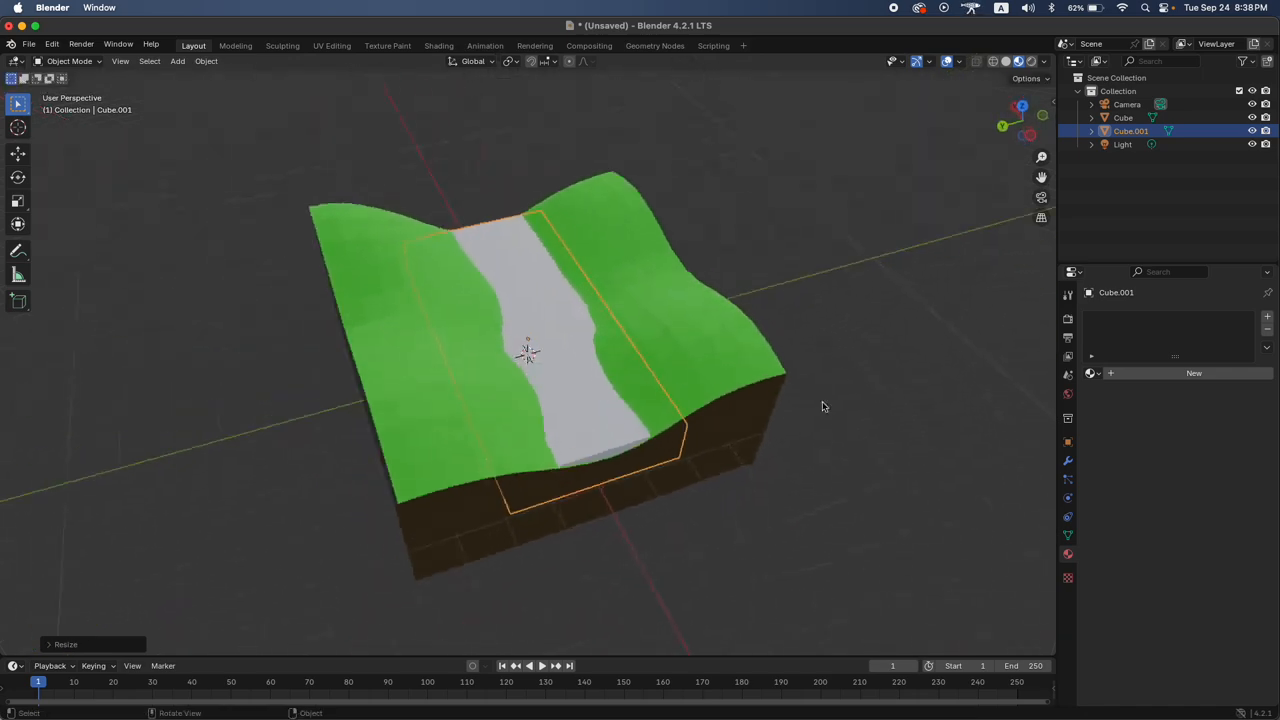
{"action": "scroll", "coordinate": [870, 330], "scroll_direction": "up", "scroll_amount": 8}
{"action": "scroll", "coordinate": [870, 330], "scroll_direction": "right", "scroll_amount": 10}
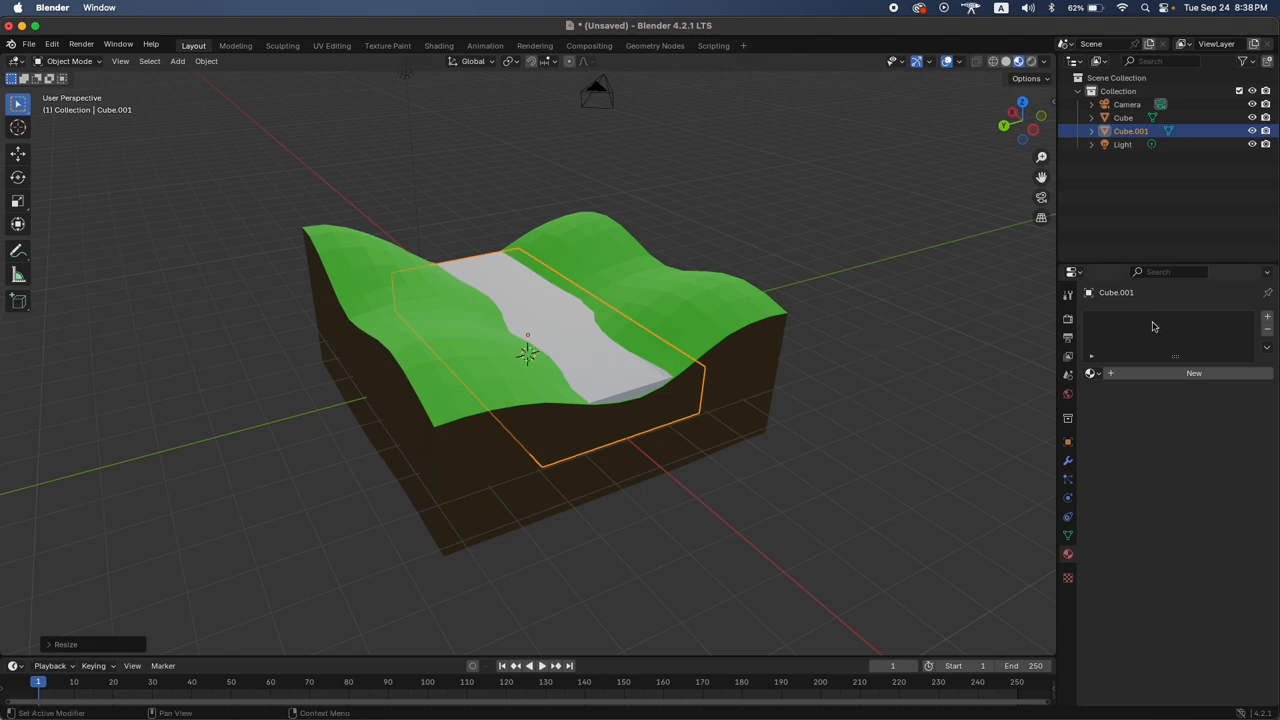
{"action": "left_click", "coordinate": [1120, 373]}
{"action": "left_click", "coordinate": [1201, 457]}
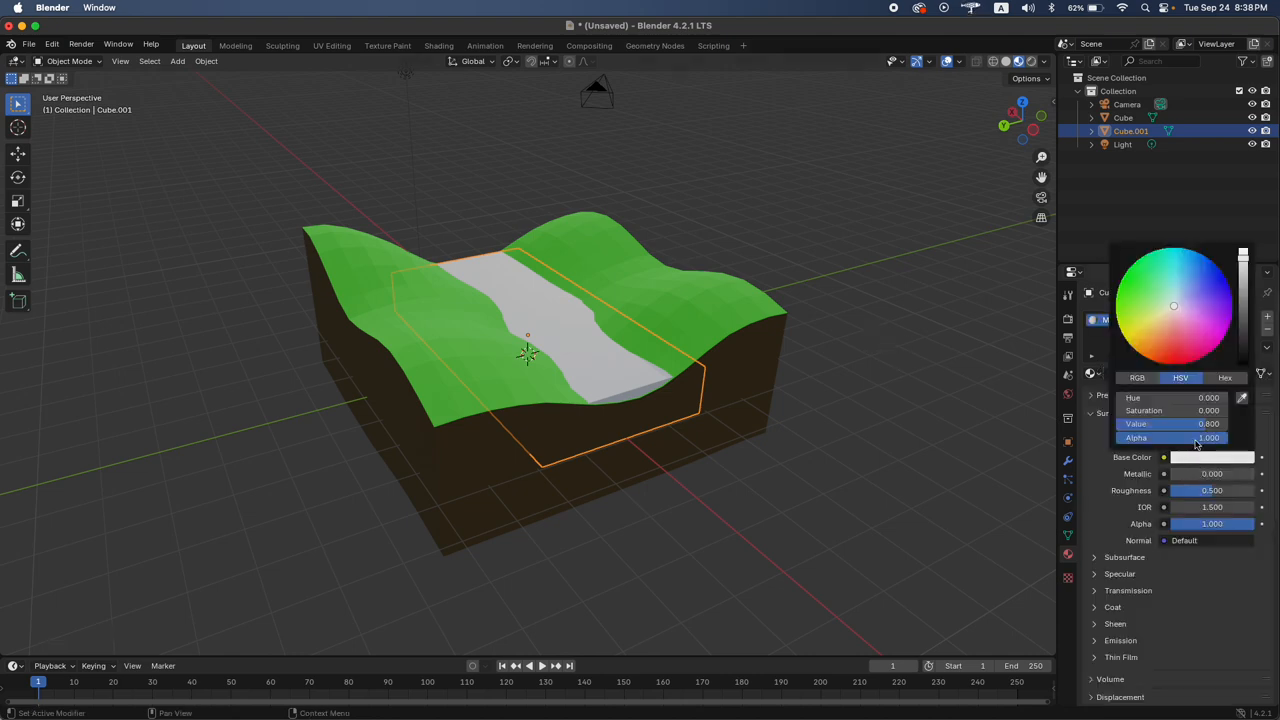
{"action": "left_click_drag", "start_coordinate": [1192, 302], "coordinate": [1185, 249]}
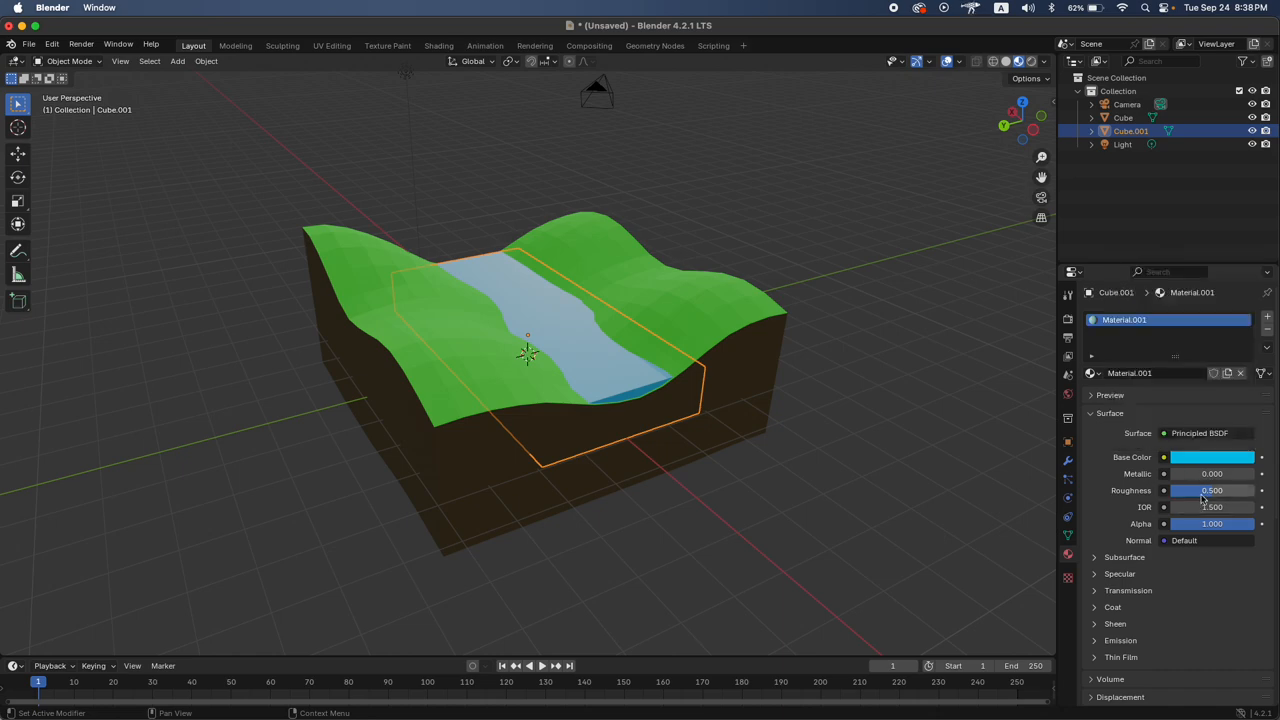
{"action": "left_click_drag", "start_coordinate": [1212, 491], "coordinate": [1172, 493]}
Examine the reflective river and the surrounding hills from several angles, ending with nothing selected
{"action": "scroll", "coordinate": [651, 382], "scroll_direction": "right", "scroll_amount": 5}
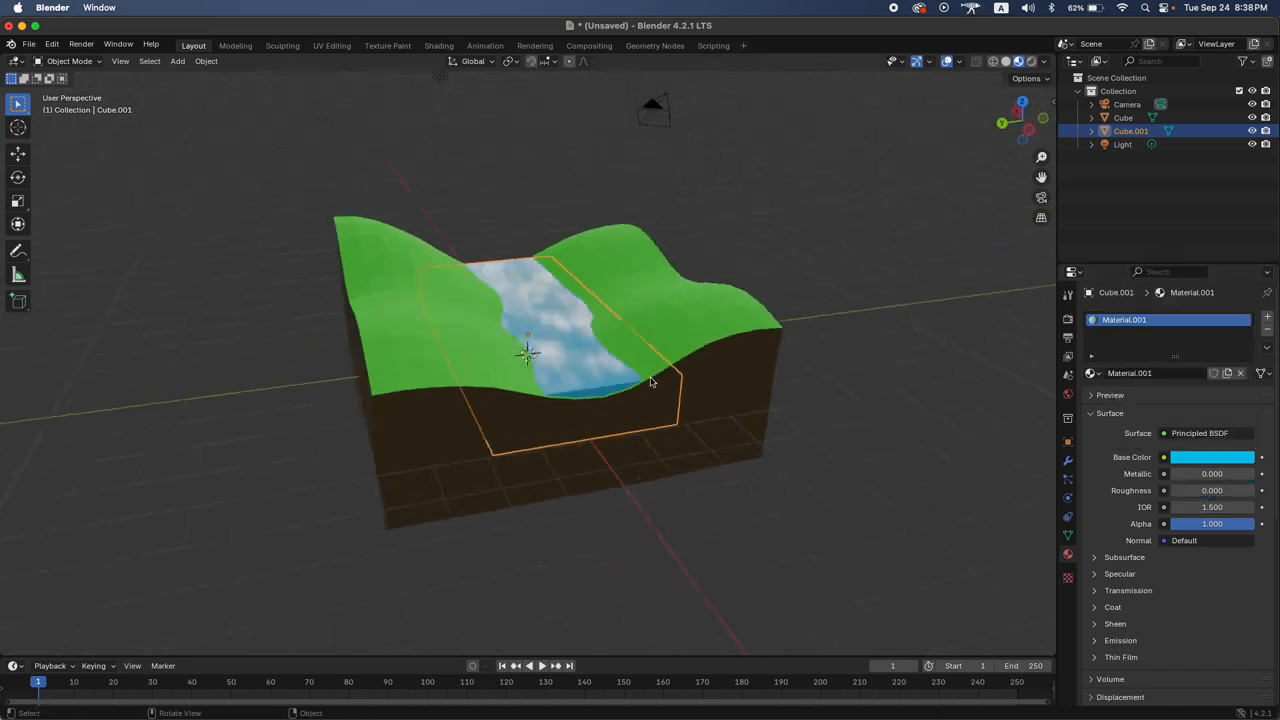
{"action": "scroll", "coordinate": [651, 382], "scroll_direction": "up", "scroll_amount": 8}
{"action": "left_click", "coordinate": [719, 346]}
{"action": "scroll", "coordinate": [799, 342], "scroll_direction": "down", "scroll_amount": 8}
{"action": "scroll", "coordinate": [799, 342], "scroll_direction": "up", "scroll_amount": 5}
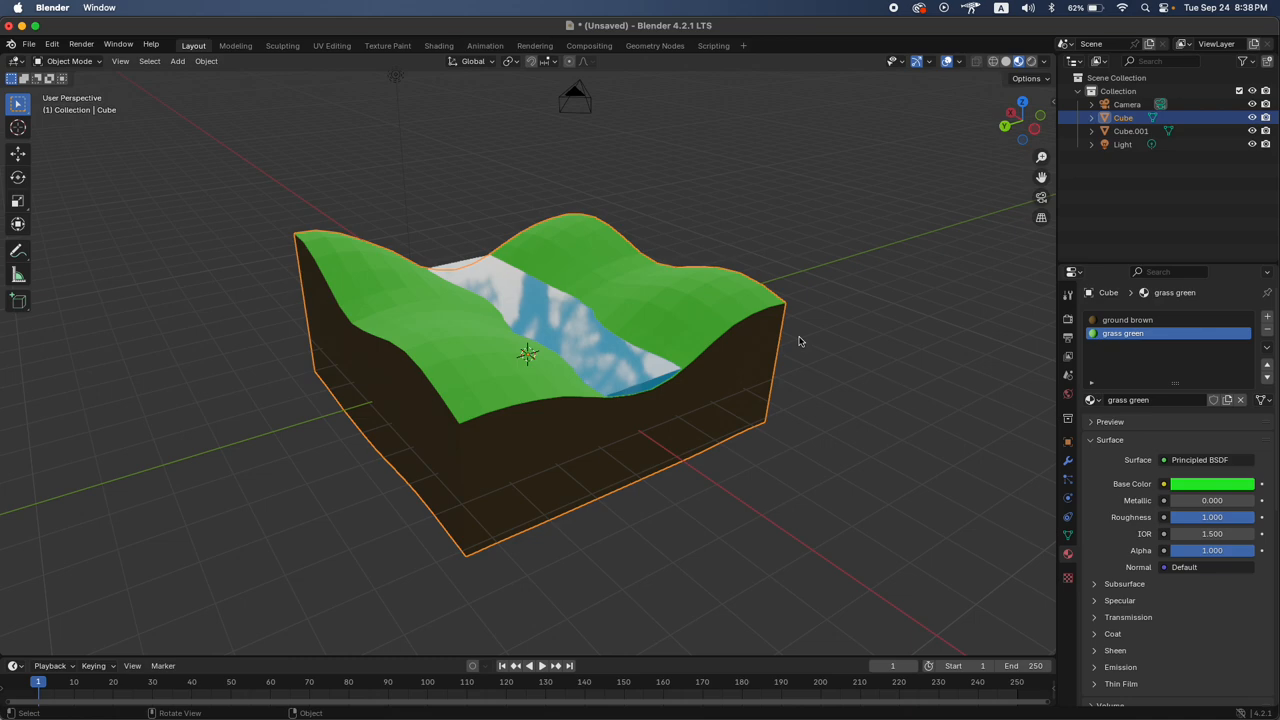
{"action": "scroll", "coordinate": [799, 342], "scroll_direction": "up", "scroll_amount": 4}
{"action": "left_click", "coordinate": [969, 163]}
{"action": "scroll", "coordinate": [968, 165], "scroll_direction": "up", "scroll_amount": 8}
{"action": "scroll", "coordinate": [968, 164], "scroll_direction": "down", "scroll_amount": 10}
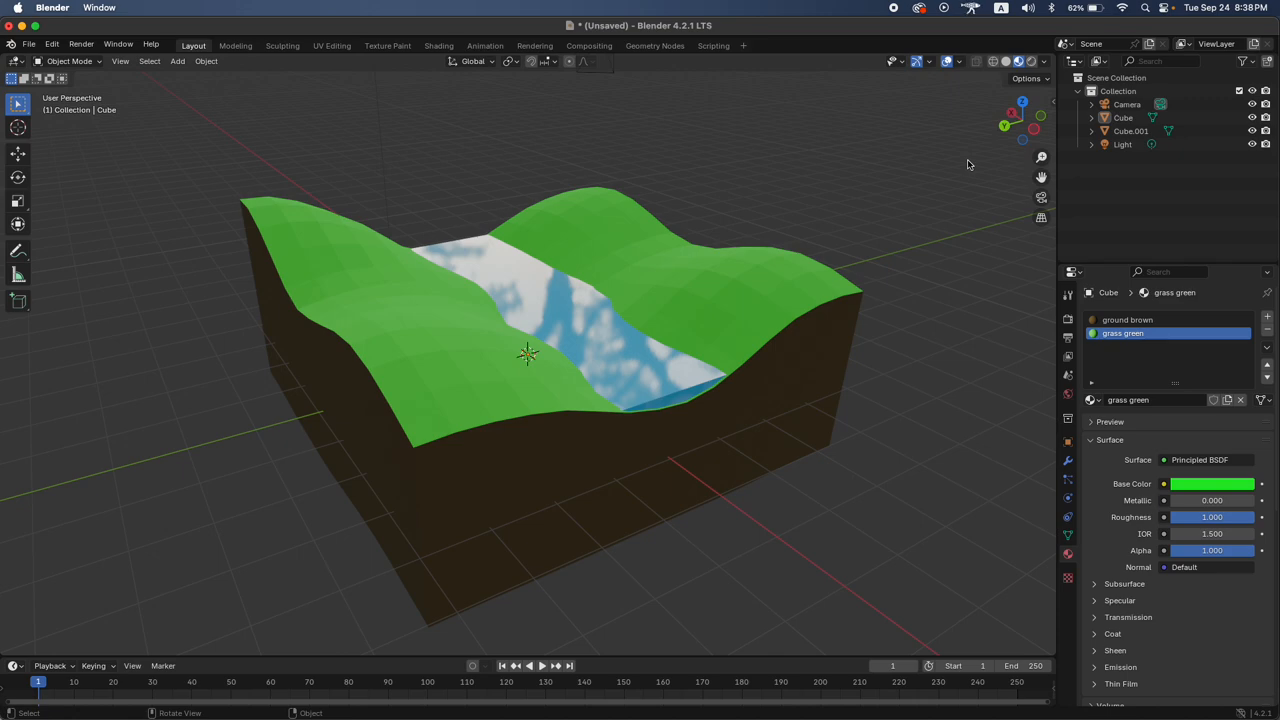
Enter Edit Mode on the river block and add a dense set of evenly spaced loop cuts across its length
{"action": "left_click", "coordinate": [580, 340]}
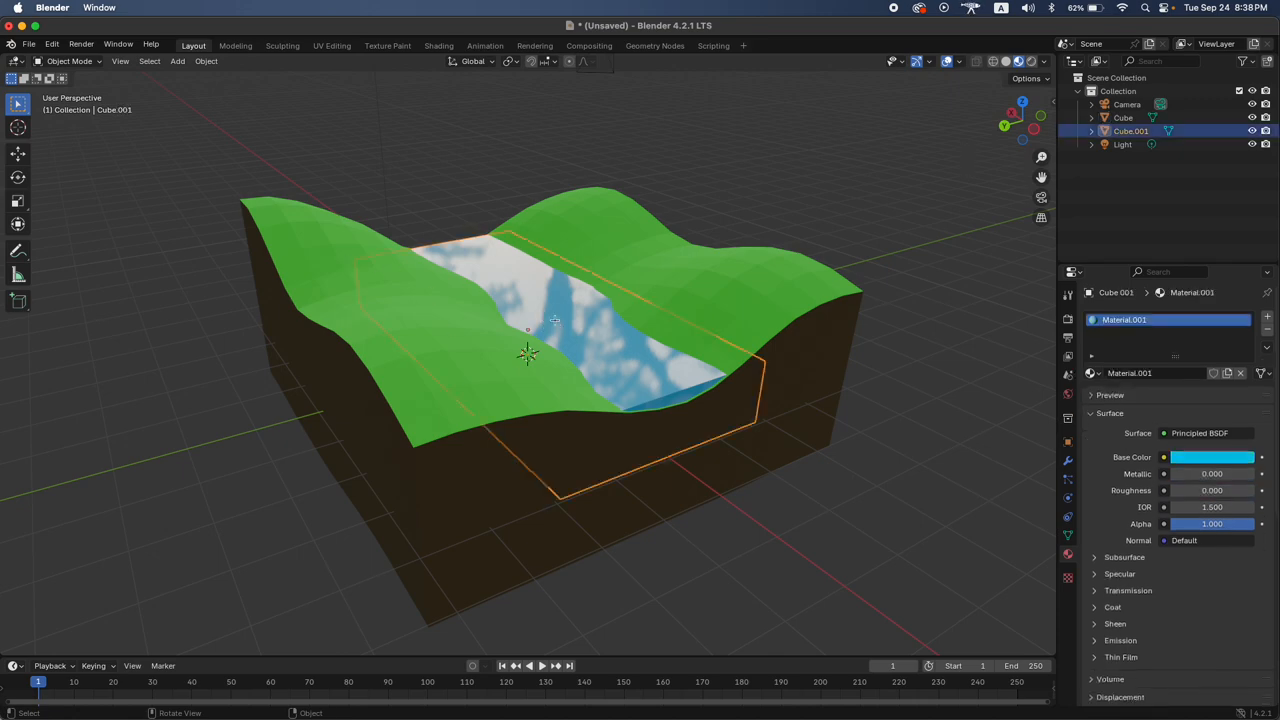
{"action": "key", "text": "Tab"}
{"action": "scroll", "coordinate": [560, 330], "scroll_direction": "up", "scroll_amount": 6}
{"action": "key", "text": "ctrl+r"}
{"action": "scroll", "coordinate": [523, 349], "scroll_direction": "up", "scroll_amount": 15}
{"action": "left_click", "coordinate": [557, 260]}
{"action": "left_click", "coordinate": [557, 260]}
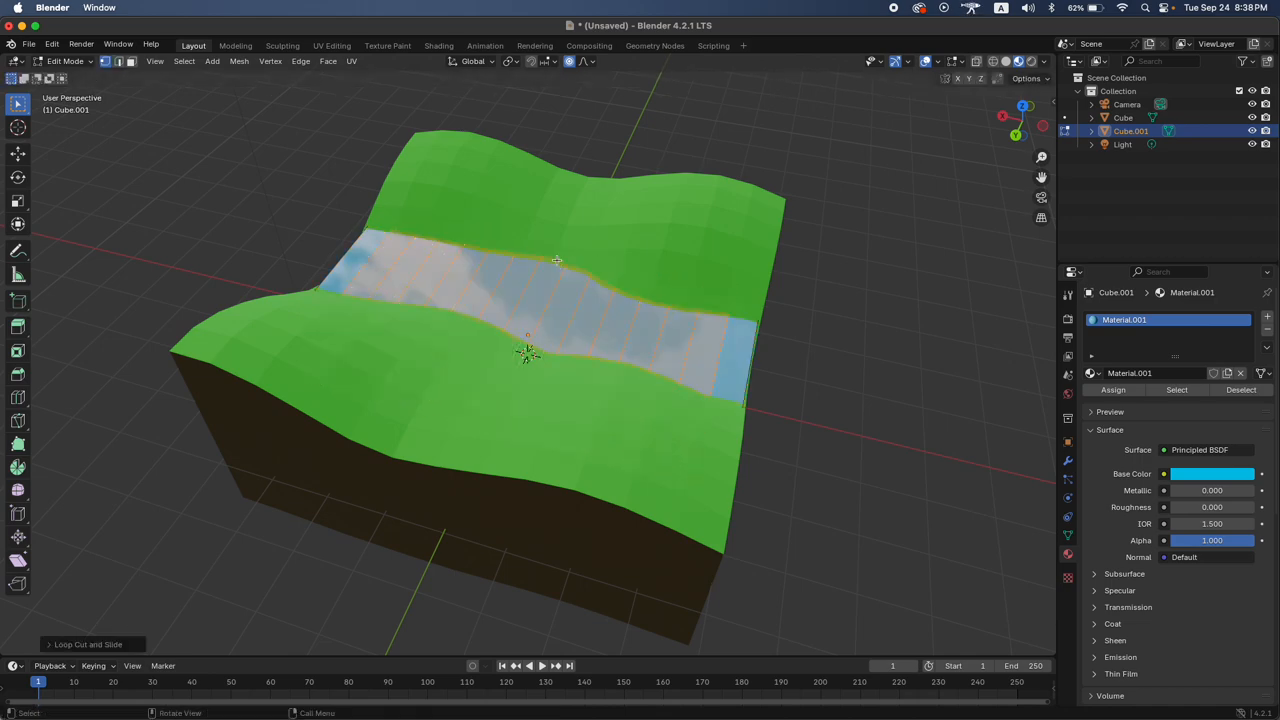
Add 9 evenly spaced loop cuts running lengthwise along the river block
{"action": "scroll", "coordinate": [555, 262], "scroll_direction": "right", "scroll_amount": 10}
{"action": "key", "text": "ctrl+r"}
{"action": "scroll", "coordinate": [523, 268], "scroll_direction": "up", "scroll_amount": 3}
{"action": "scroll", "coordinate": [523, 268], "scroll_direction": "up", "scroll_amount": 4}
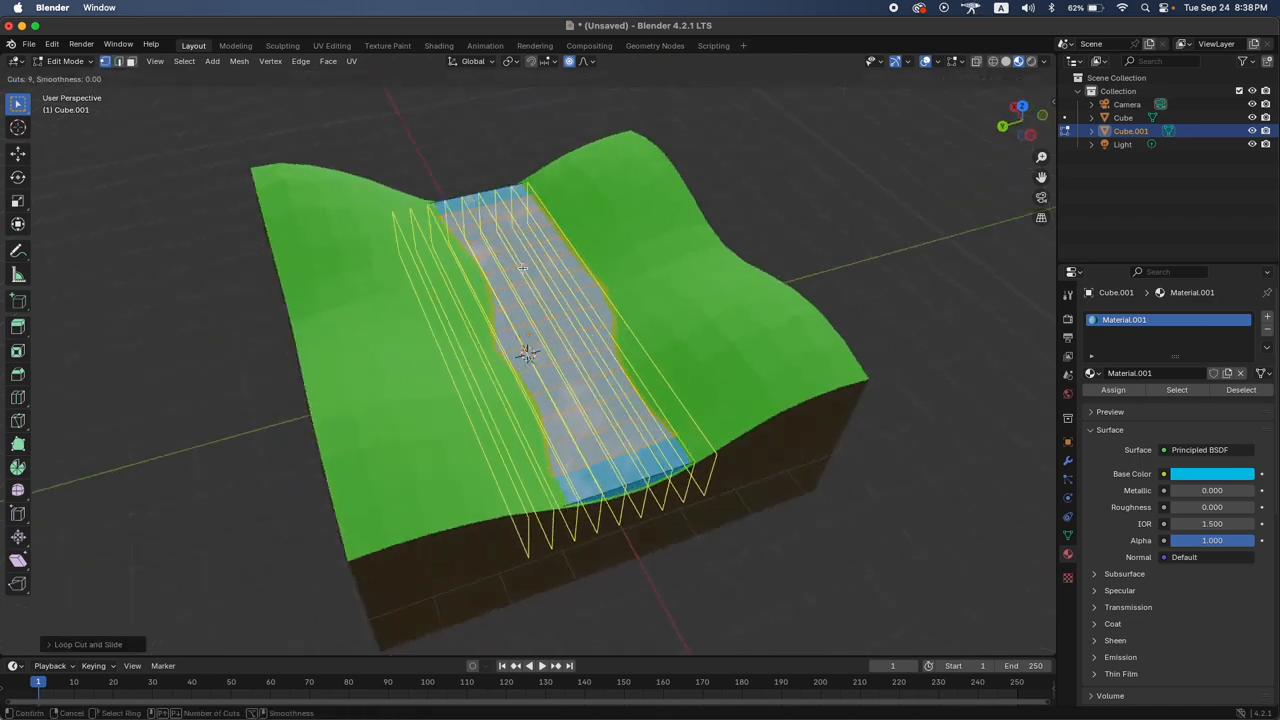
{"action": "left_click", "coordinate": [523, 268]}
{"action": "left_click", "coordinate": [523, 268]}
Move two vertices in the far half of the river surface along Z with a proportional size of about 1.05 m
{"action": "scroll", "coordinate": [628, 286], "scroll_direction": "right", "scroll_amount": 10}
{"action": "left_click", "coordinate": [557, 260]}
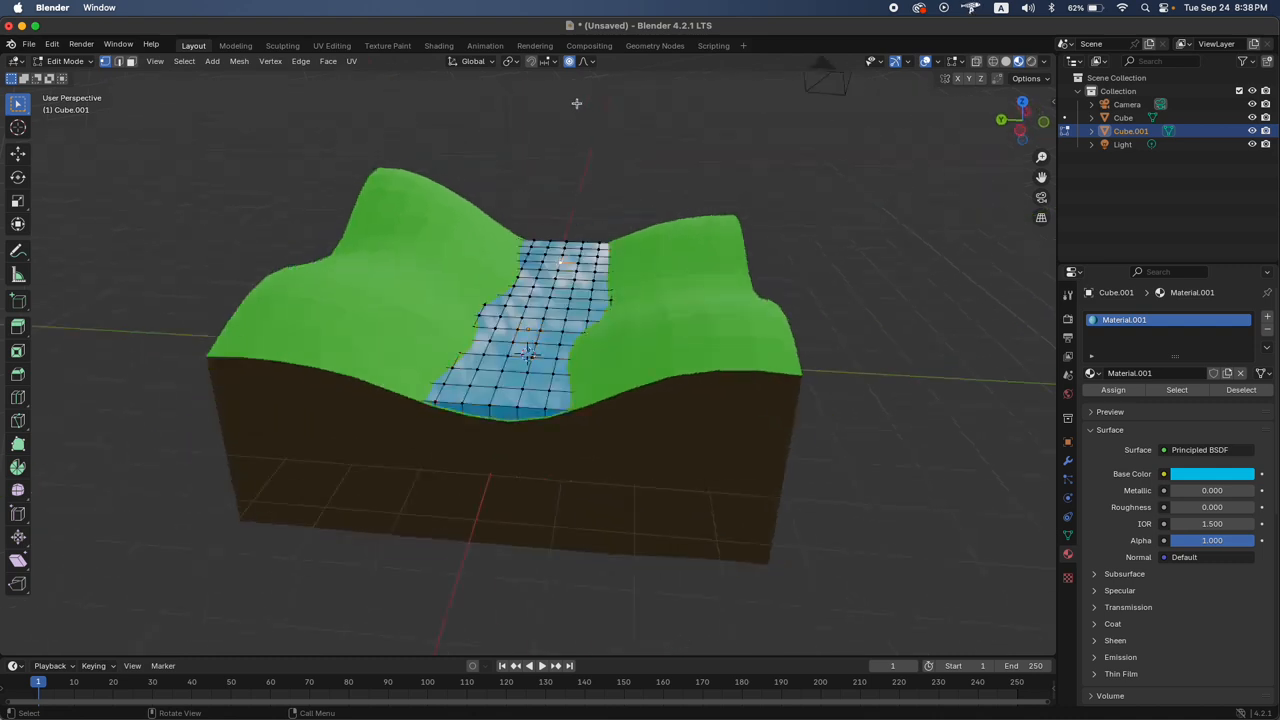
{"action": "scroll", "coordinate": [688, 213], "scroll_direction": "down", "scroll_amount": 5}
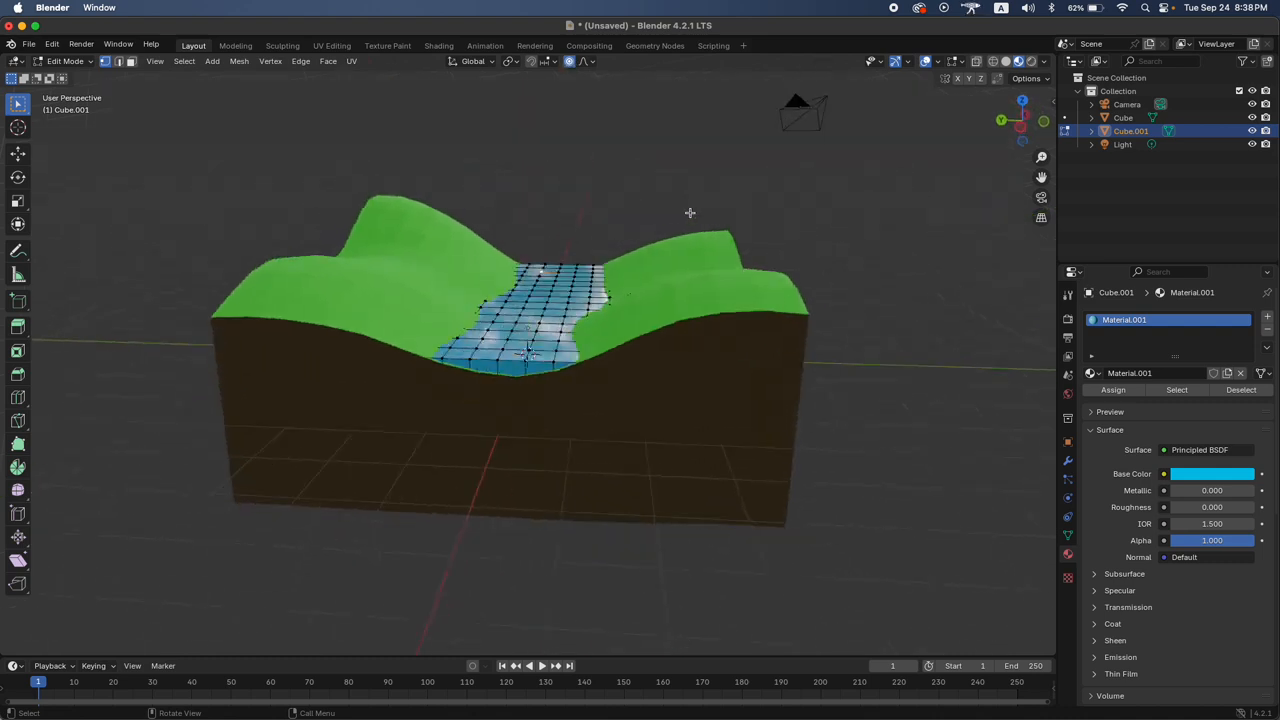
{"action": "key", "text": "g"}
{"action": "key", "text": "z"}
{"action": "left_click", "coordinate": [688, 213]}
{"action": "left_click", "coordinate": [566, 292]}
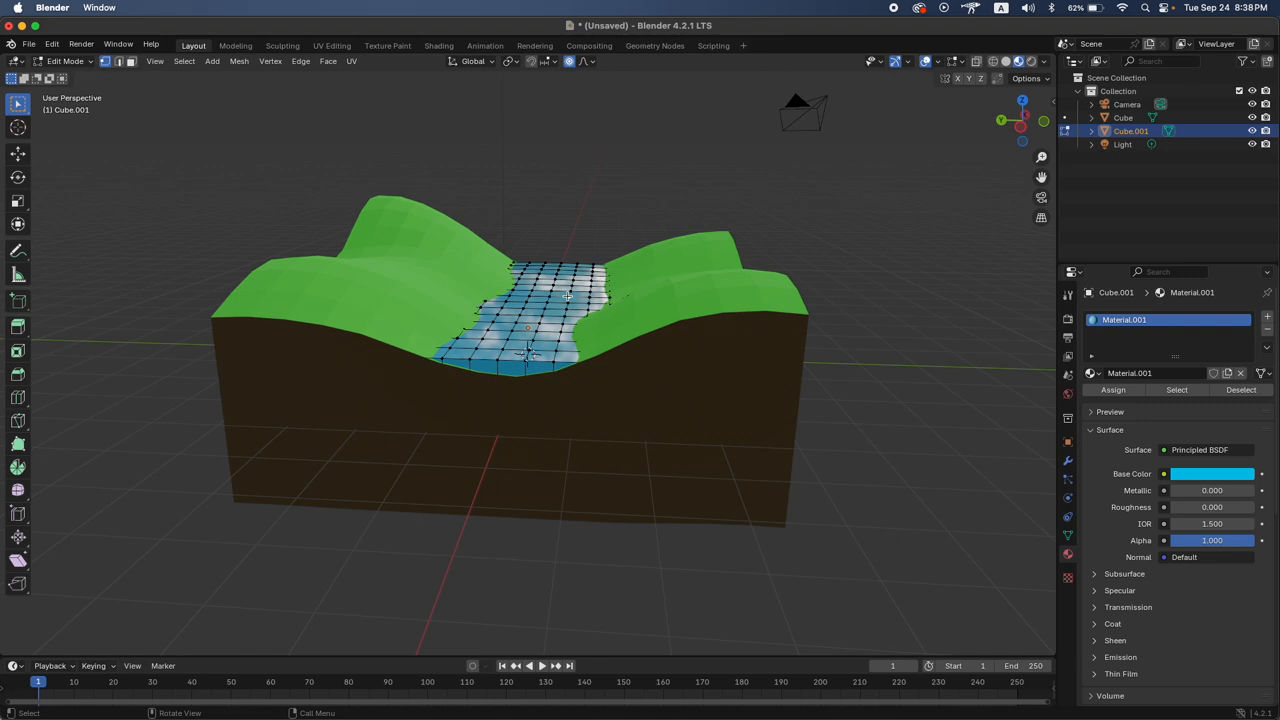
{"action": "key", "text": "g"}
{"action": "key", "text": "z"}
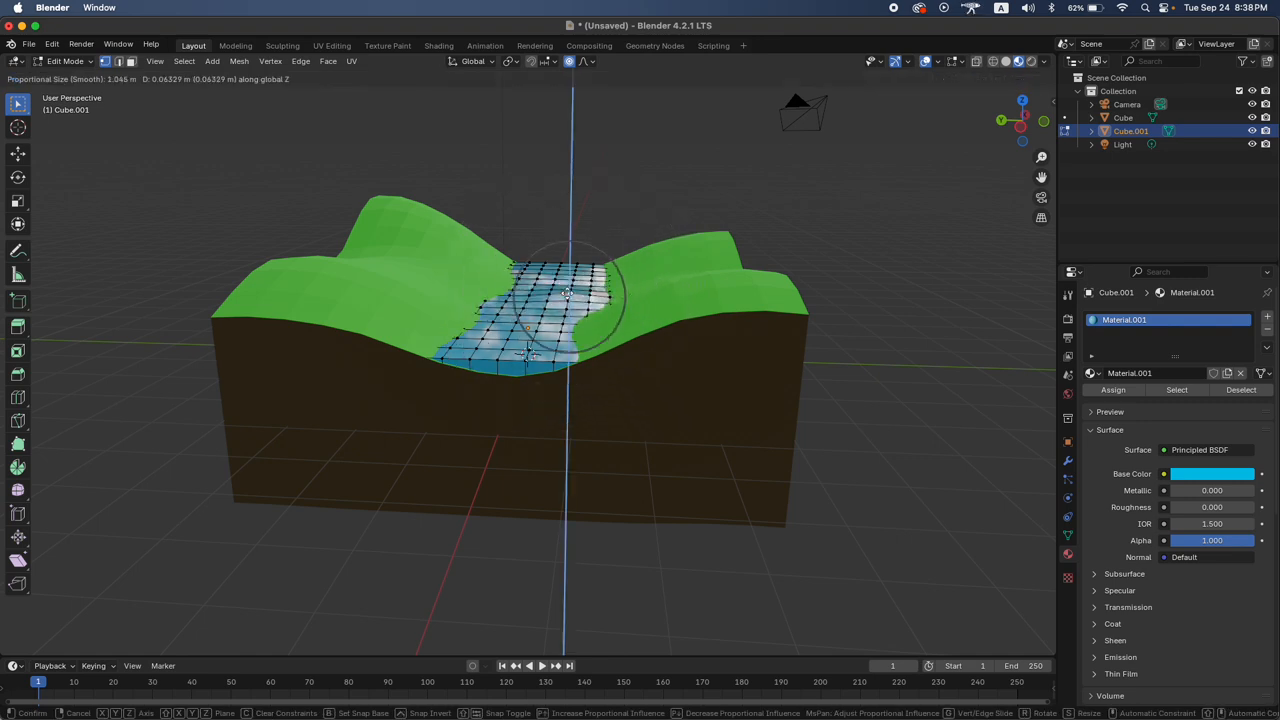
{"action": "left_click", "coordinate": [566, 292]}
Shift three single vertices around the middle and near end of the river along Z to create ripples
{"action": "left_click", "coordinate": [509, 327]}
{"action": "key", "text": "g"}
{"action": "key", "text": "z"}
{"action": "left_click", "coordinate": [509, 327]}
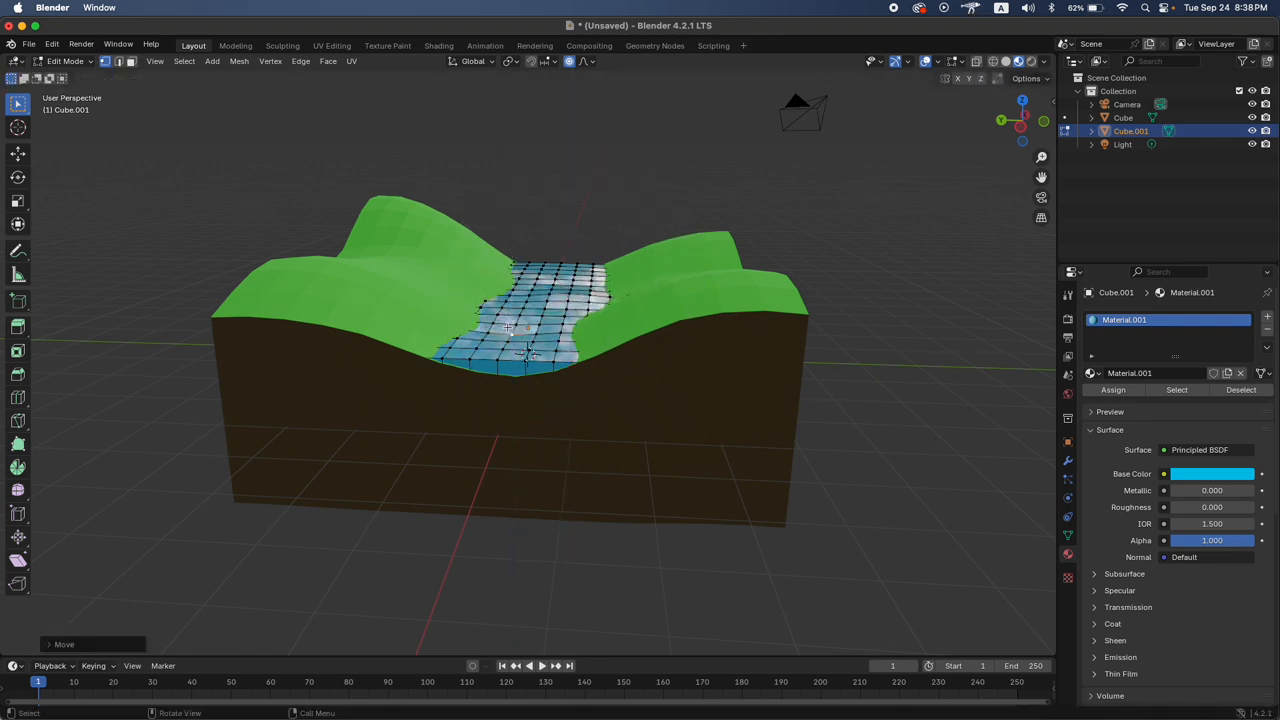
{"action": "left_click", "coordinate": [555, 352]}
{"action": "key", "text": "g"}
{"action": "key", "text": "z"}
{"action": "left_click", "coordinate": [555, 352]}
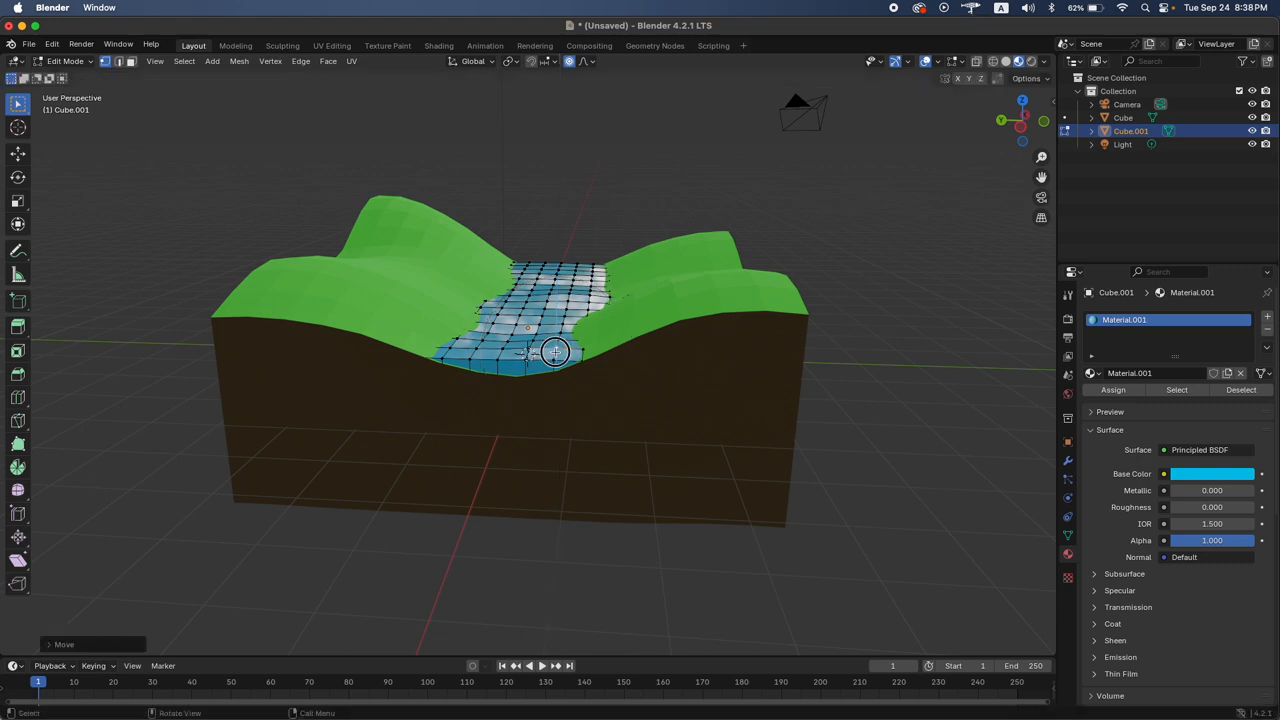
{"action": "left_click", "coordinate": [462, 352]}
{"action": "key", "text": "g"}
{"action": "key", "text": "z"}
{"action": "left_click", "coordinate": [462, 352]}
Displace more river surface vertices along Z with a proportional size of about 1.05 m to make the waves stronger
{"action": "key", "text": "g"}
{"action": "key", "text": "z"}
{"action": "left_click", "coordinate": [523, 302]}
{"action": "middle_click_drag", "start_coordinate": [523, 302], "coordinate": [523, 301]}
{"action": "middle_click_drag", "start_coordinate": [570, 225], "coordinate": [594, 277]}
{"action": "key", "text": "g"}
{"action": "key", "text": "z"}
{"action": "left_click", "coordinate": [571, 222]}
{"action": "key", "text": "g"}
{"action": "key", "text": "z"}
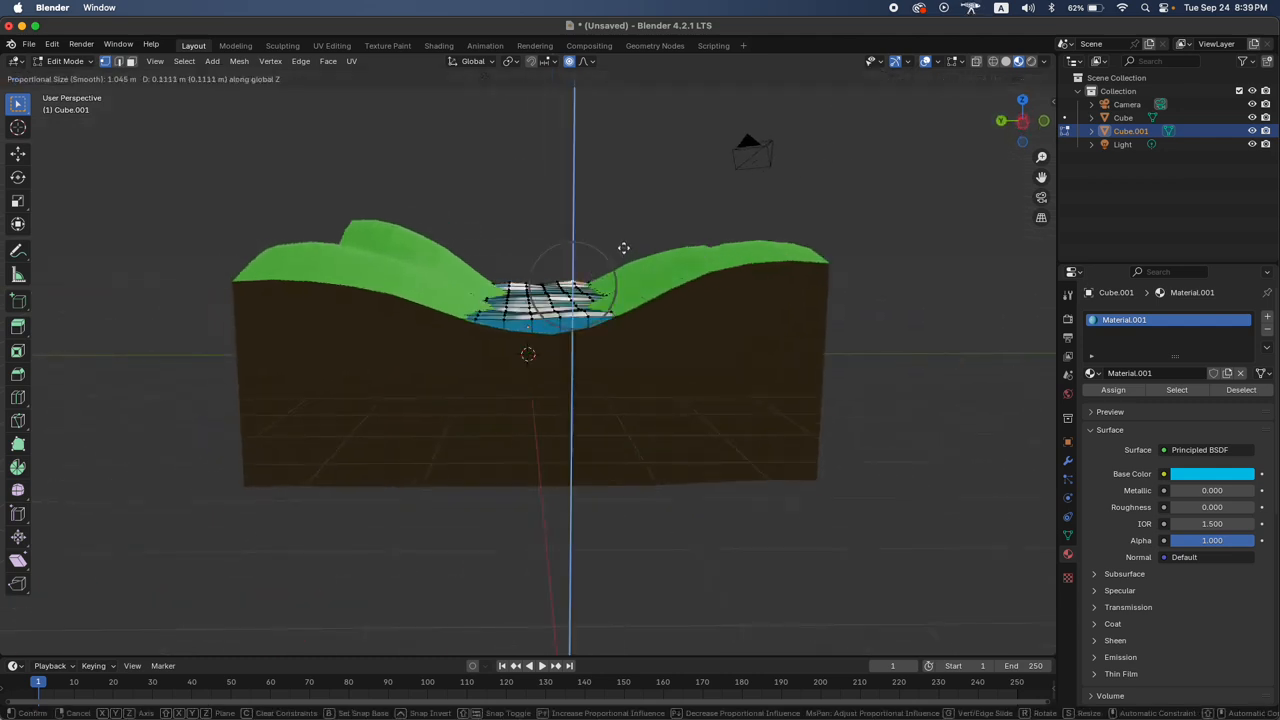
{"action": "left_click", "coordinate": [568, 280]}
Adjust the last river waves along Z and return to Object Mode with nothing selected
{"action": "key", "text": "g"}
{"action": "key", "text": "z"}
{"action": "left_click", "coordinate": [548, 291]}
{"action": "key", "text": "g"}
{"action": "key", "text": "z"}
{"action": "left_click", "coordinate": [581, 274]}
{"action": "middle_click_drag", "start_coordinate": [581, 274], "coordinate": [611, 252]}
{"action": "key", "text": "Tab"}
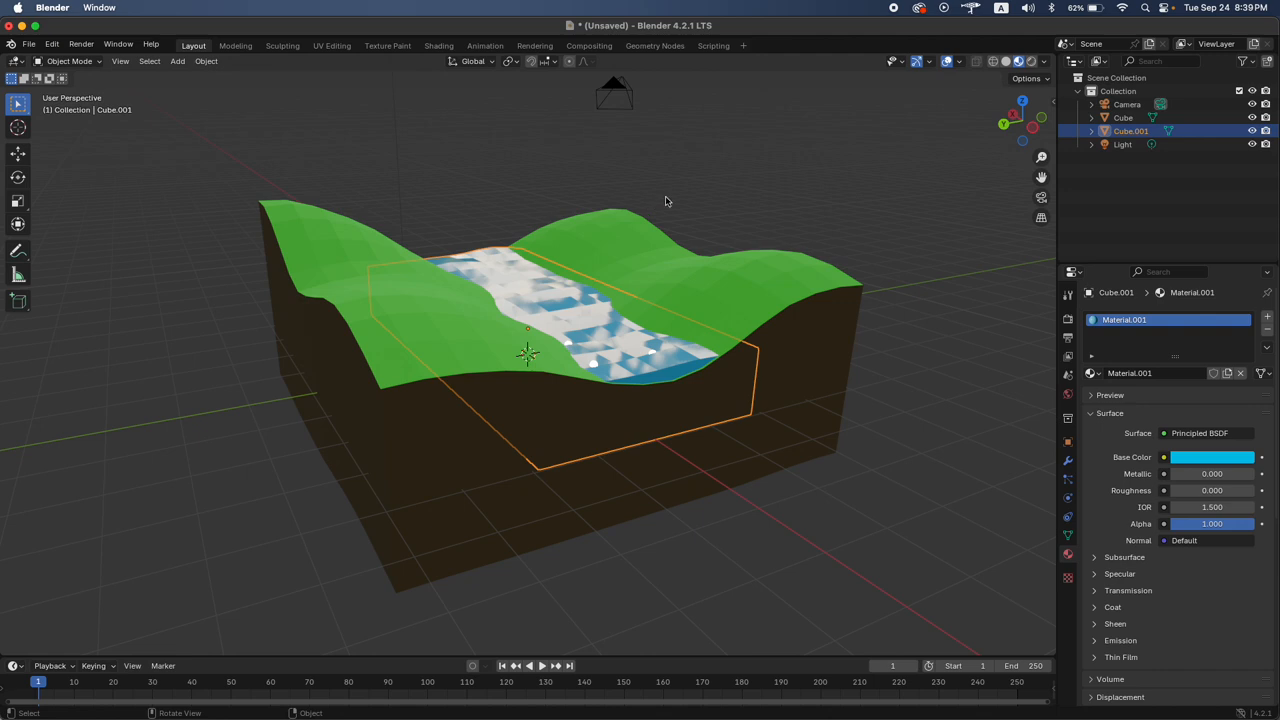
{"action": "left_click", "coordinate": [688, 198]}
Add a cube mesh and raise it about 3 m along Z above the river
{"action": "middle_click_drag", "start_coordinate": [688, 198], "coordinate": [688, 197]}
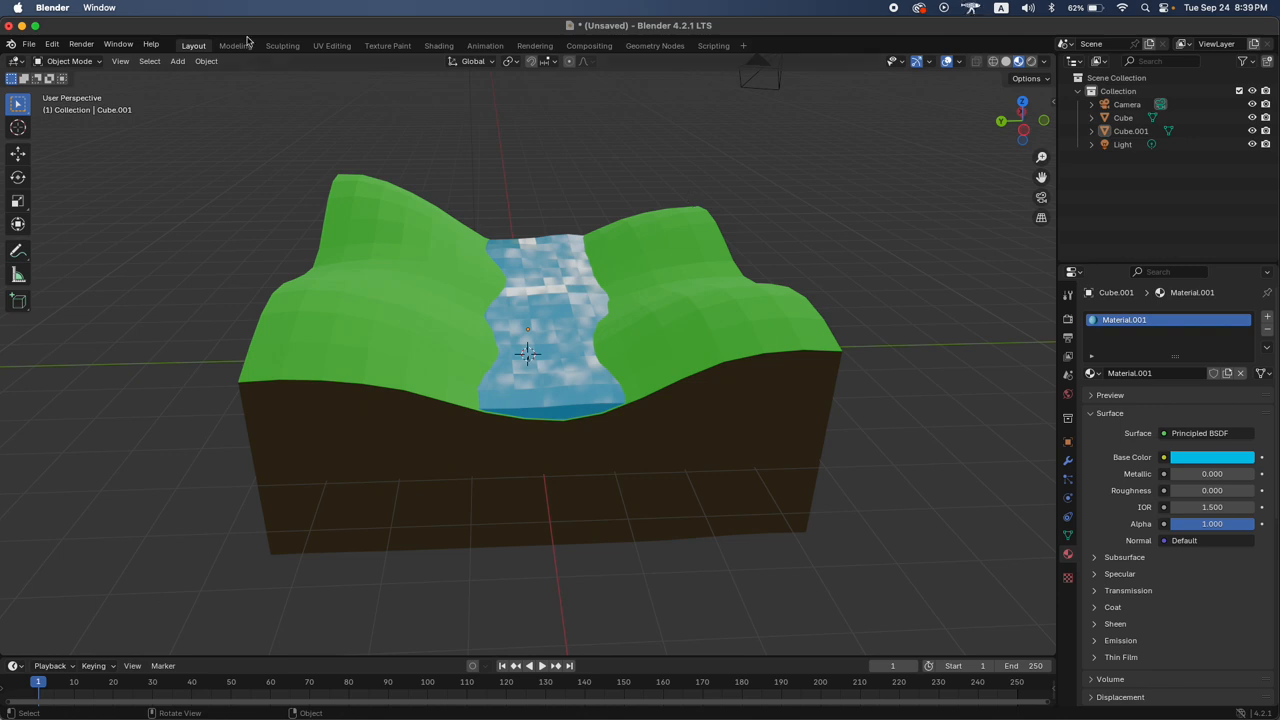
{"action": "scroll", "coordinate": [633, 315], "scroll_direction": "up", "scroll_amount": 5}
{"action": "scroll", "coordinate": [633, 315], "scroll_direction": "up", "scroll_amount": 3, "text": "shift"}
{"action": "scroll", "coordinate": [633, 313], "scroll_direction": "down", "scroll_amount": 5}
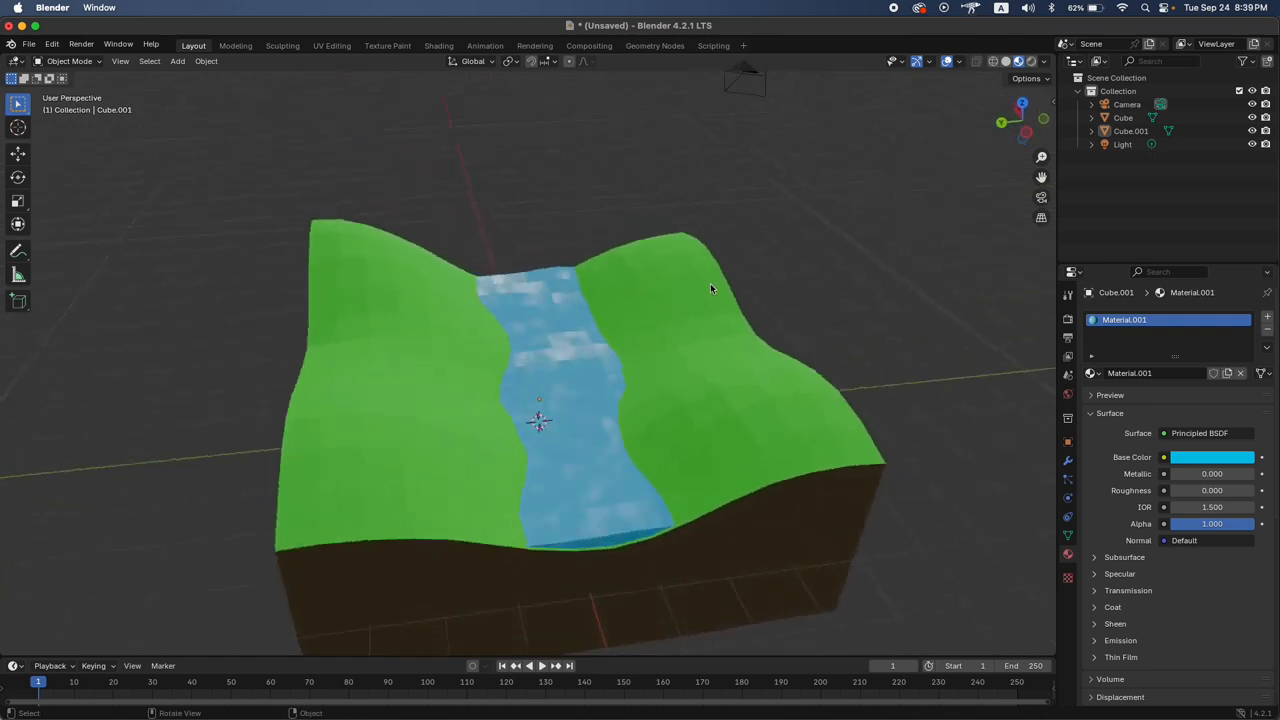
{"action": "key", "text": "shift+a"}
{"action": "mouse_move", "coordinate": [668, 226]}
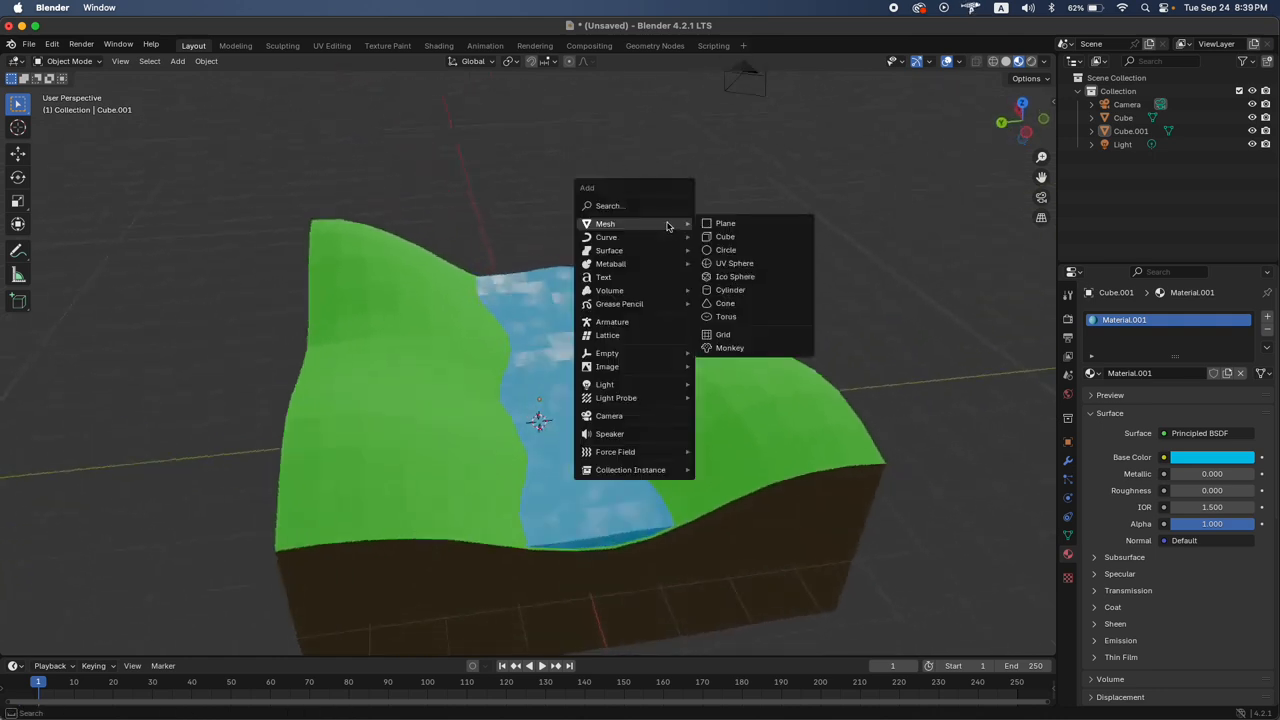
{"action": "left_click", "coordinate": [727, 237]}
{"action": "key", "text": "g"}
{"action": "key", "text": "z"}
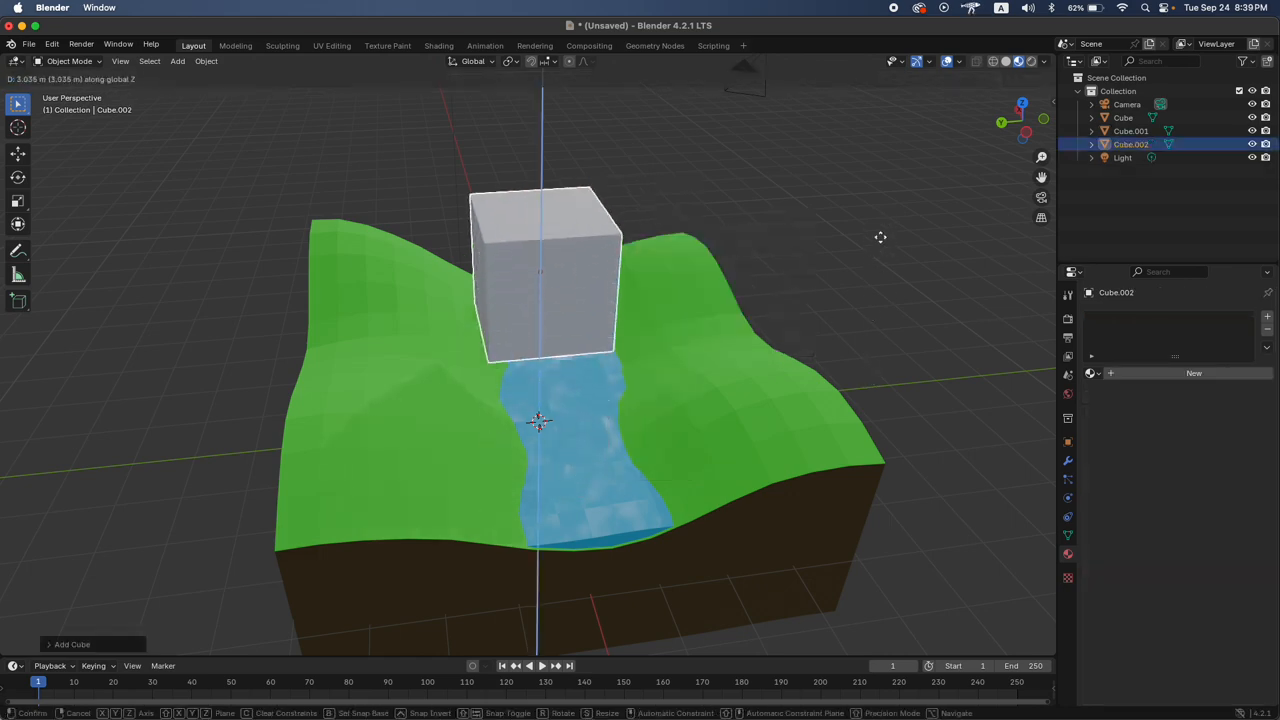
{"action": "left_click", "coordinate": [881, 236]}
Scale the new cube to about 0.28 in X and Y, then shorten it along Z
{"action": "scroll", "coordinate": [882, 239], "scroll_direction": "left", "scroll_amount": 10}
{"action": "key", "text": "s"}
{"action": "key", "text": "shift+z"}
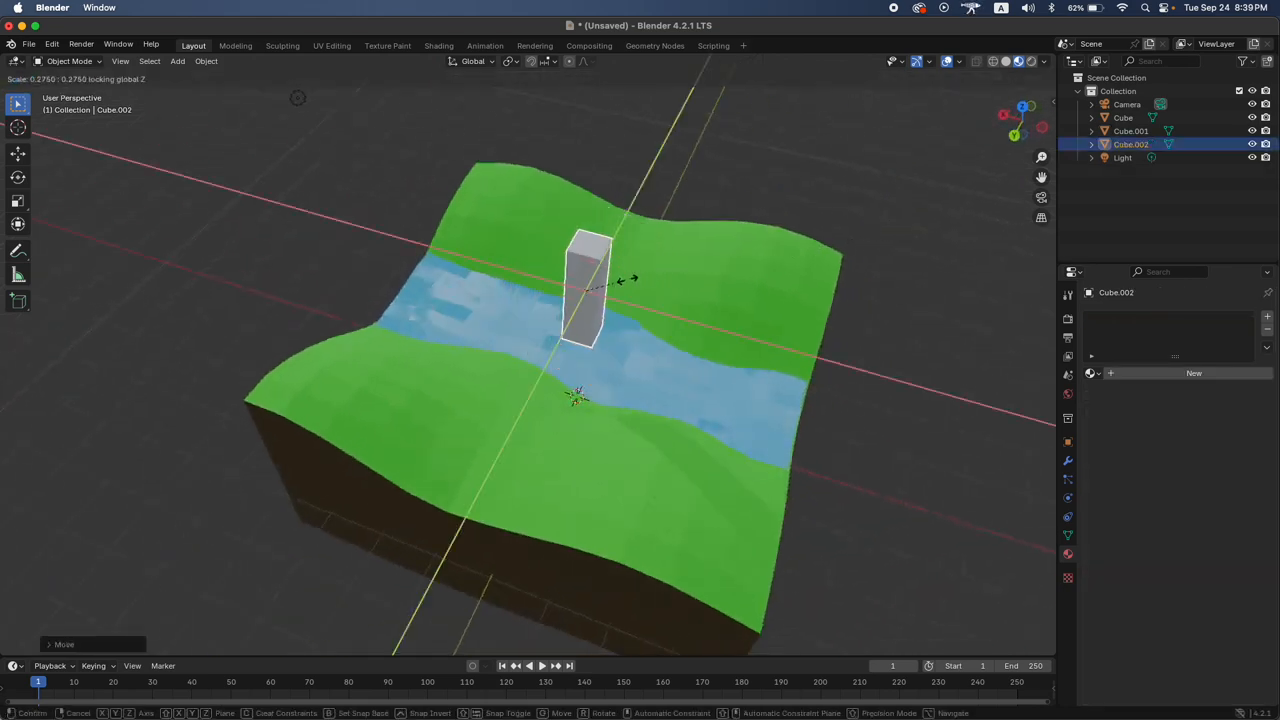
{"action": "scroll", "coordinate": [731, 296], "scroll_direction": "up", "scroll_amount": 6}
{"action": "key", "text": "z"}
{"action": "left_click", "coordinate": [636, 281]}
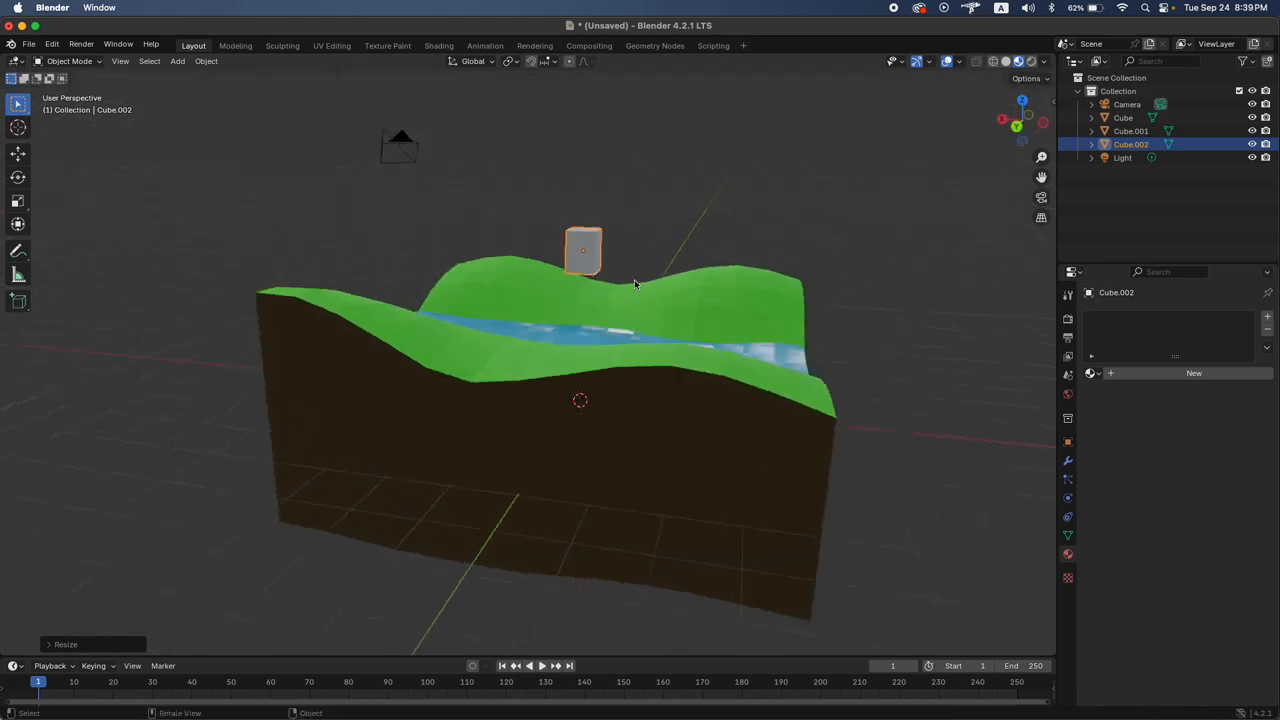
Shrink the block uniformly and stretch it along Z into a slim tree trunk
{"action": "scroll", "coordinate": [634, 279], "scroll_direction": "right", "scroll_amount": 10}
{"action": "key", "text": "s"}
{"action": "left_click", "coordinate": [650, 286]}
{"action": "scroll", "coordinate": [648, 286], "scroll_direction": "down", "scroll_amount": 6}
{"action": "key", "text": "s"}
{"action": "key", "text": "z"}
{"action": "left_click", "coordinate": [691, 332]}
{"action": "scroll", "coordinate": [691, 332], "scroll_direction": "up", "scroll_amount": 8}
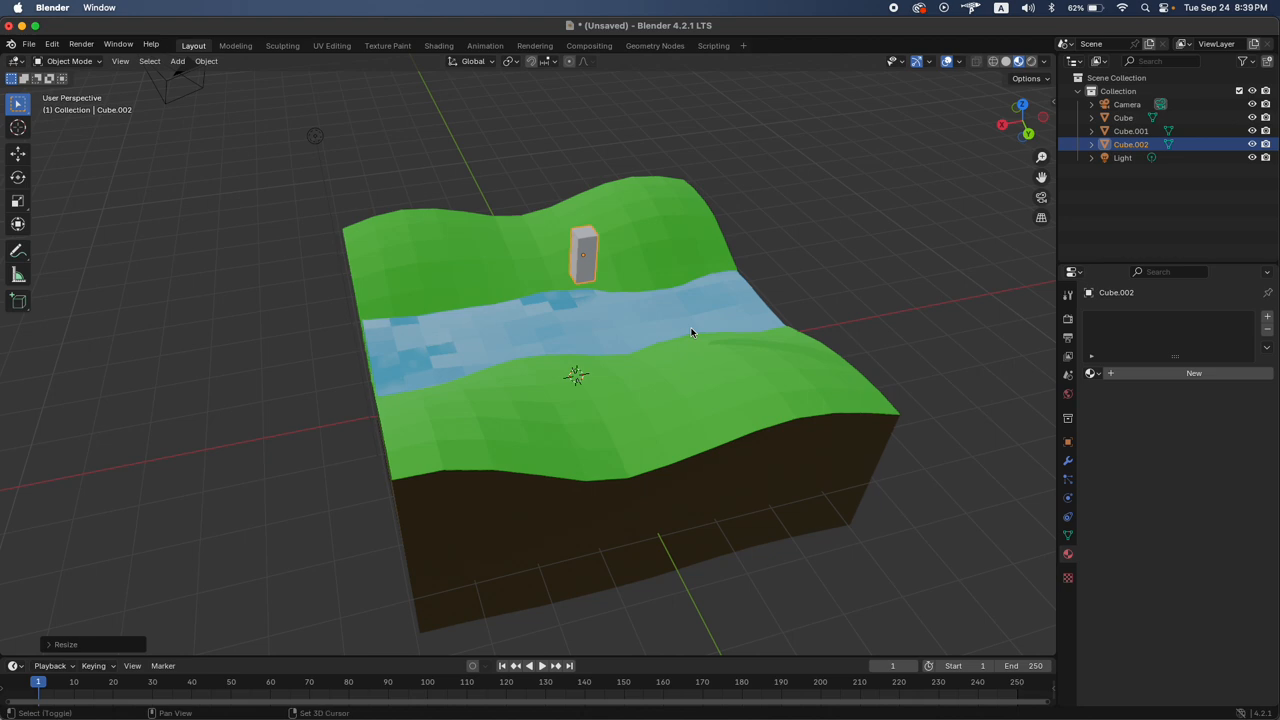
Duplicate the trunk block and move the copy straight up along Z so it overlaps the original's upper part
{"action": "scroll", "coordinate": [691, 332], "scroll_direction": "up", "scroll_amount": 5, "text": "ctrl"}
{"action": "scroll", "coordinate": [691, 332], "scroll_direction": "right", "scroll_amount": 4, "text": "shift"}
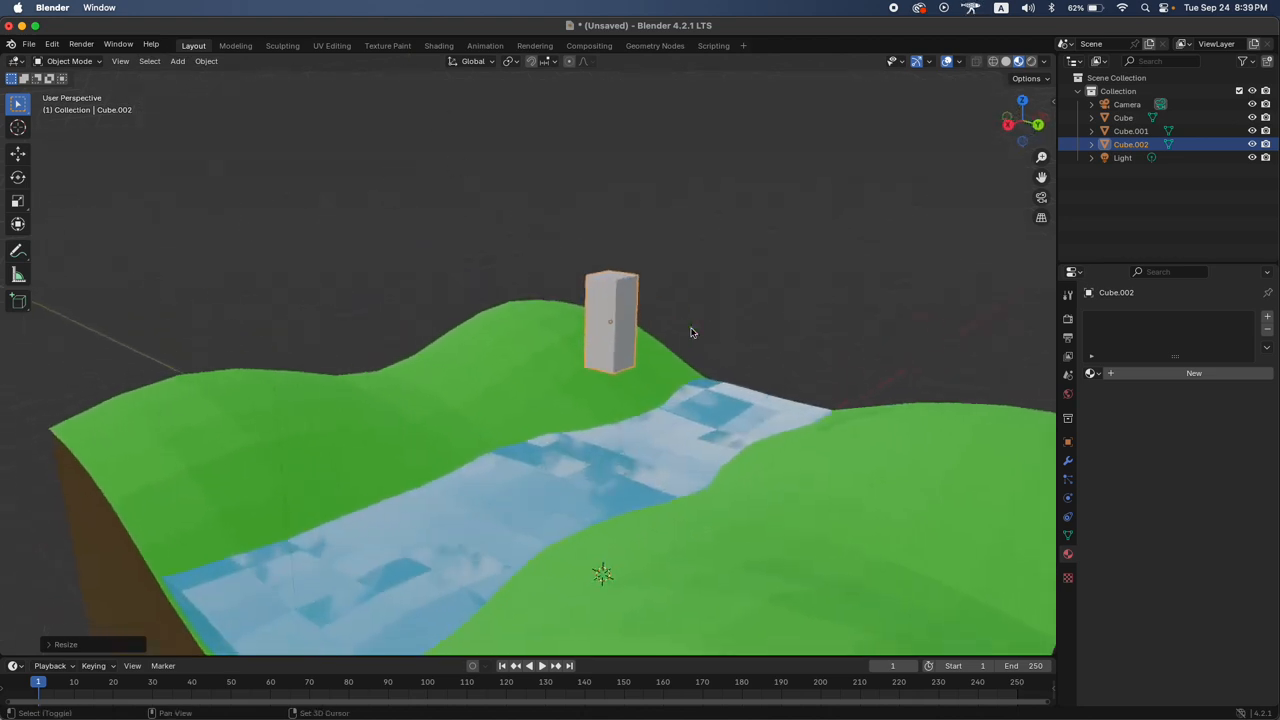
{"action": "scroll", "coordinate": [707, 334], "scroll_direction": "left", "scroll_amount": 5}
{"action": "scroll", "coordinate": [707, 334], "scroll_direction": "right", "scroll_amount": 3, "text": "shift"}
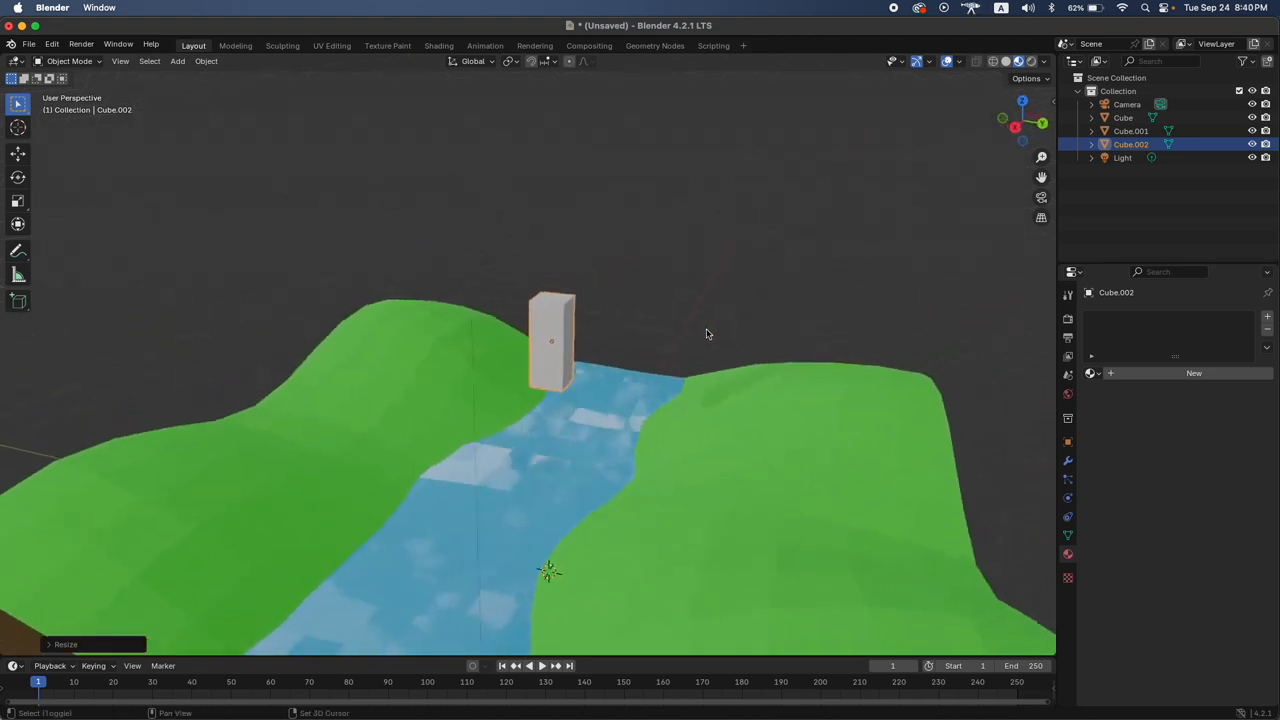
{"action": "scroll", "coordinate": [706, 333], "scroll_direction": "right", "scroll_amount": 8}
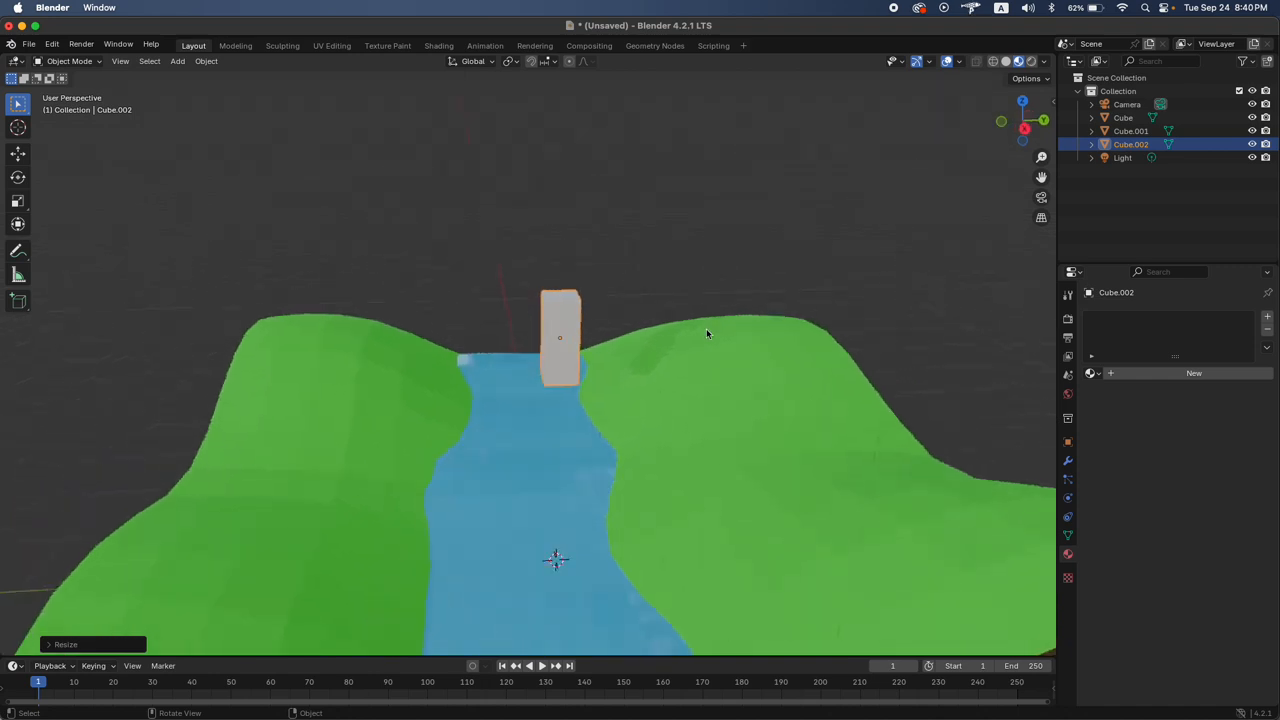
{"action": "scroll", "coordinate": [706, 333], "scroll_direction": "up", "scroll_amount": 6}
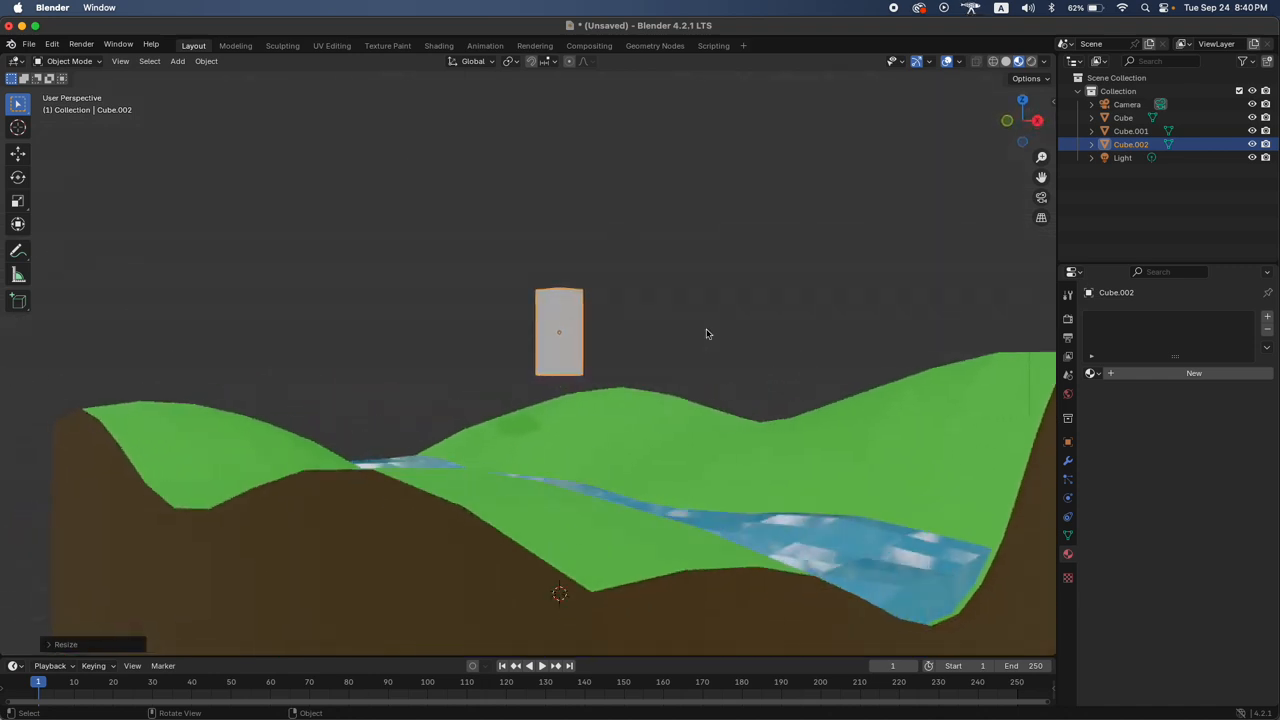
{"action": "key", "text": "shift+d"}
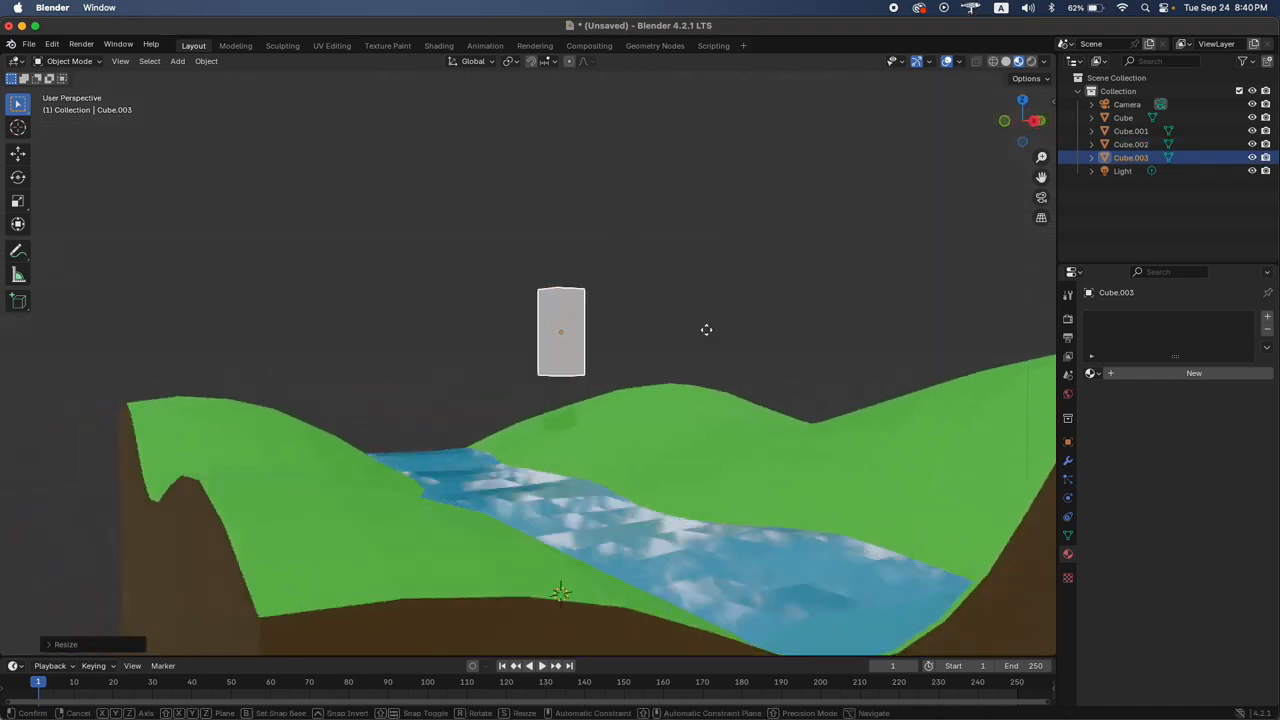
{"action": "key", "text": "z"}
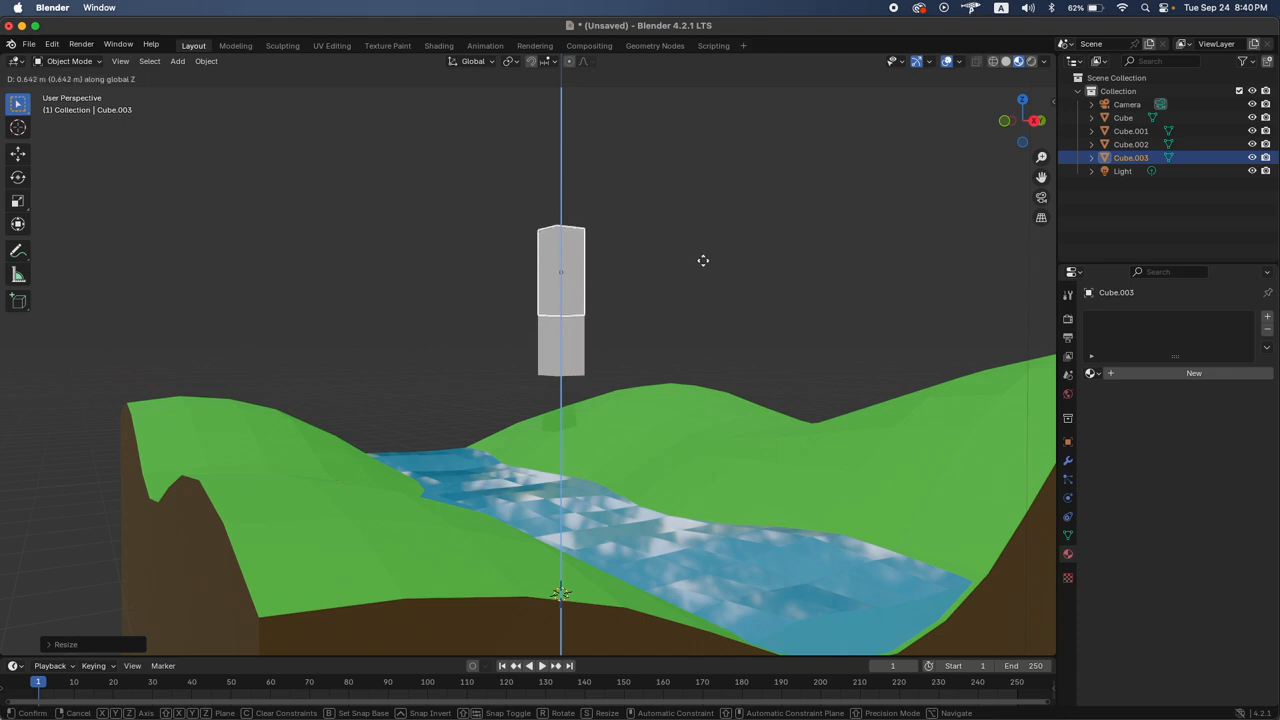
{"action": "left_click", "coordinate": [703, 275]}
{"action": "scroll", "coordinate": [743, 291], "scroll_direction": "down", "scroll_amount": 10}
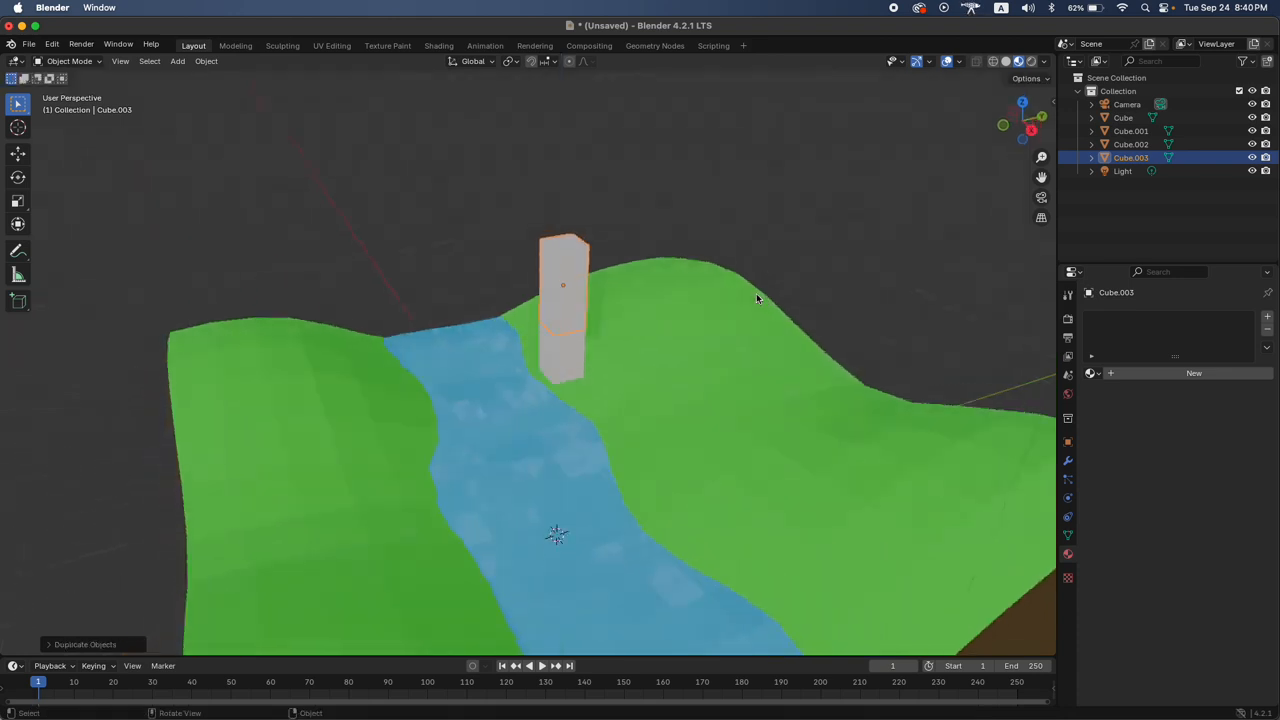
Enlarge the upper copy and shift it so it sits on the trunk as the foliage block
{"action": "key", "text": "s"}
{"action": "left_click", "coordinate": [923, 268]}
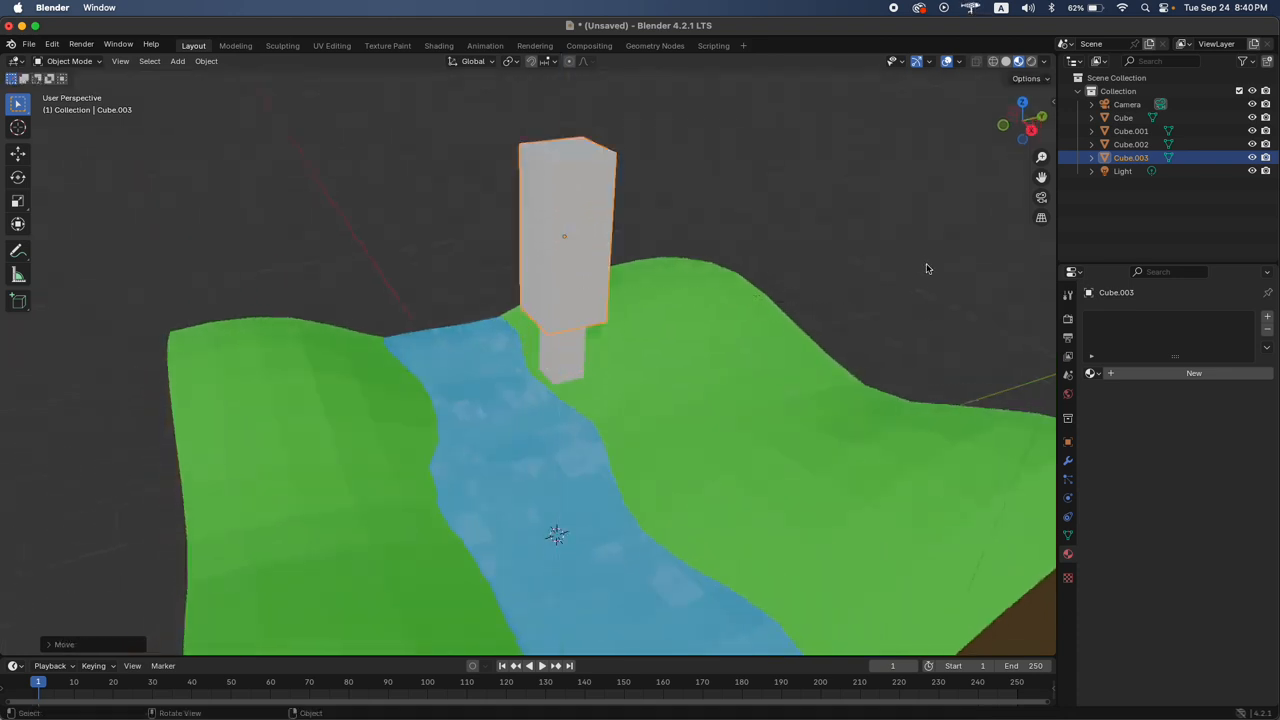
{"action": "scroll", "coordinate": [926, 268], "scroll_direction": "up", "scroll_amount": 10}
{"action": "scroll", "coordinate": [926, 268], "scroll_direction": "down", "scroll_amount": 8}
In Edit Mode, scale the foliage block's top vertices to 0 with proportional editing off to form a pyramid
{"action": "key", "text": "Tab"}
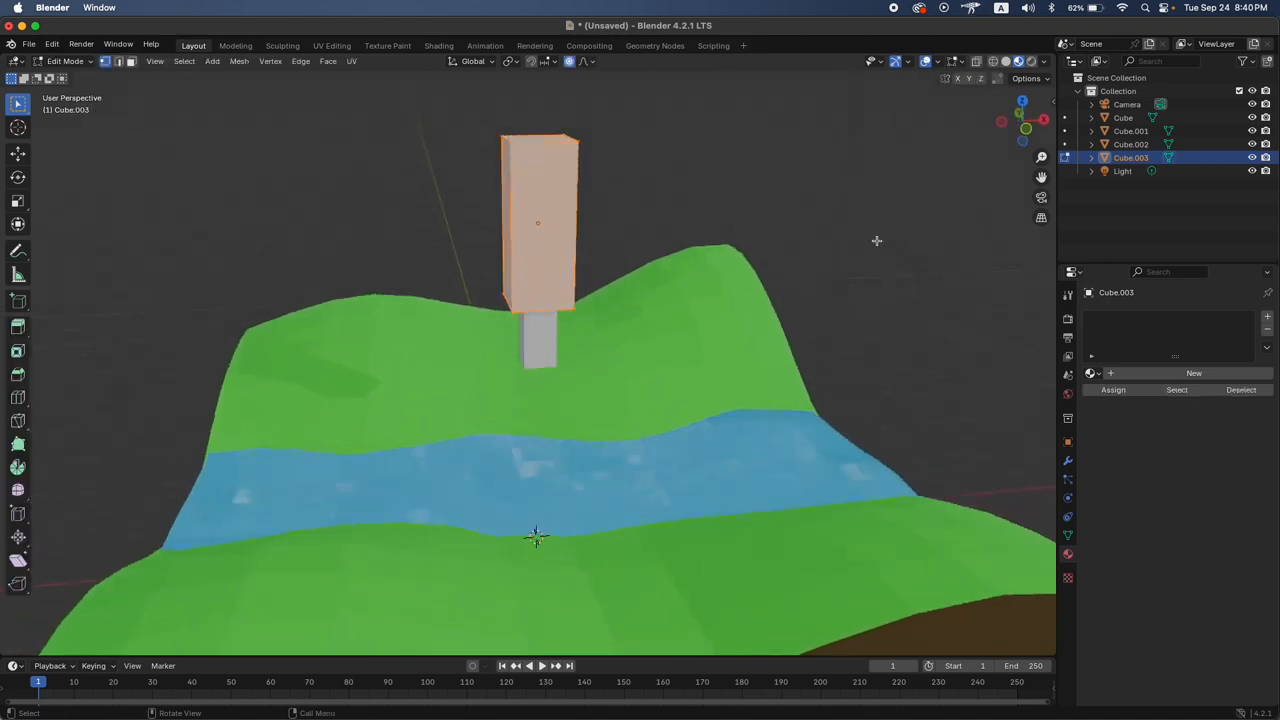
{"action": "scroll", "coordinate": [731, 196], "scroll_direction": "up", "scroll_amount": 8}
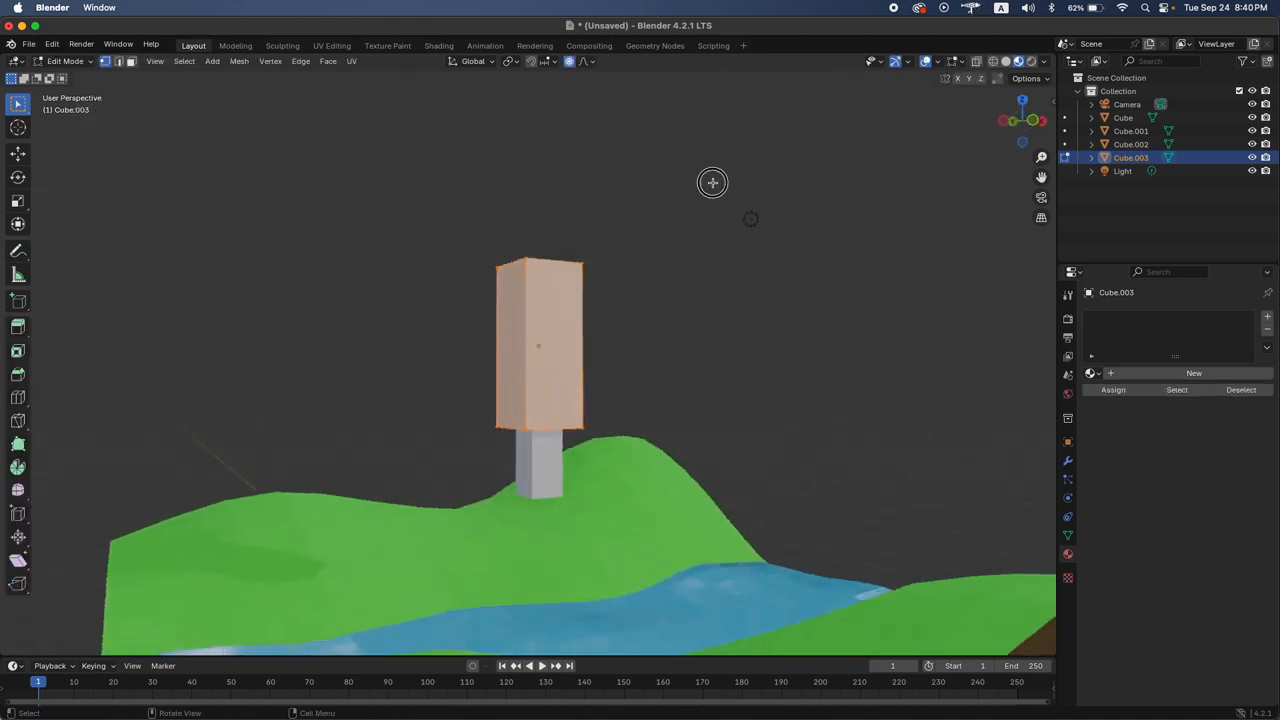
{"action": "left_click", "coordinate": [712, 182]}
{"action": "scroll", "coordinate": [708, 188], "scroll_direction": "down", "scroll_amount": 8}
{"action": "left_click_drag", "start_coordinate": [706, 189], "coordinate": [460, 318]}
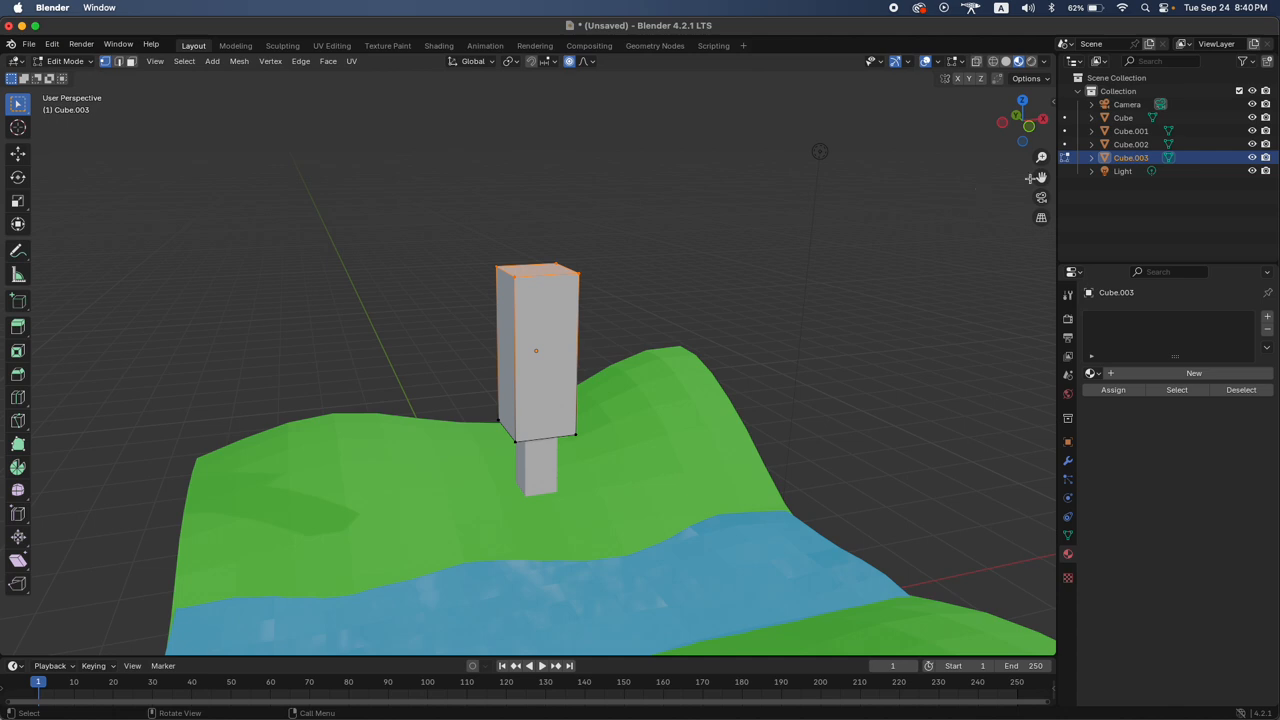
{"action": "key", "text": "s"}
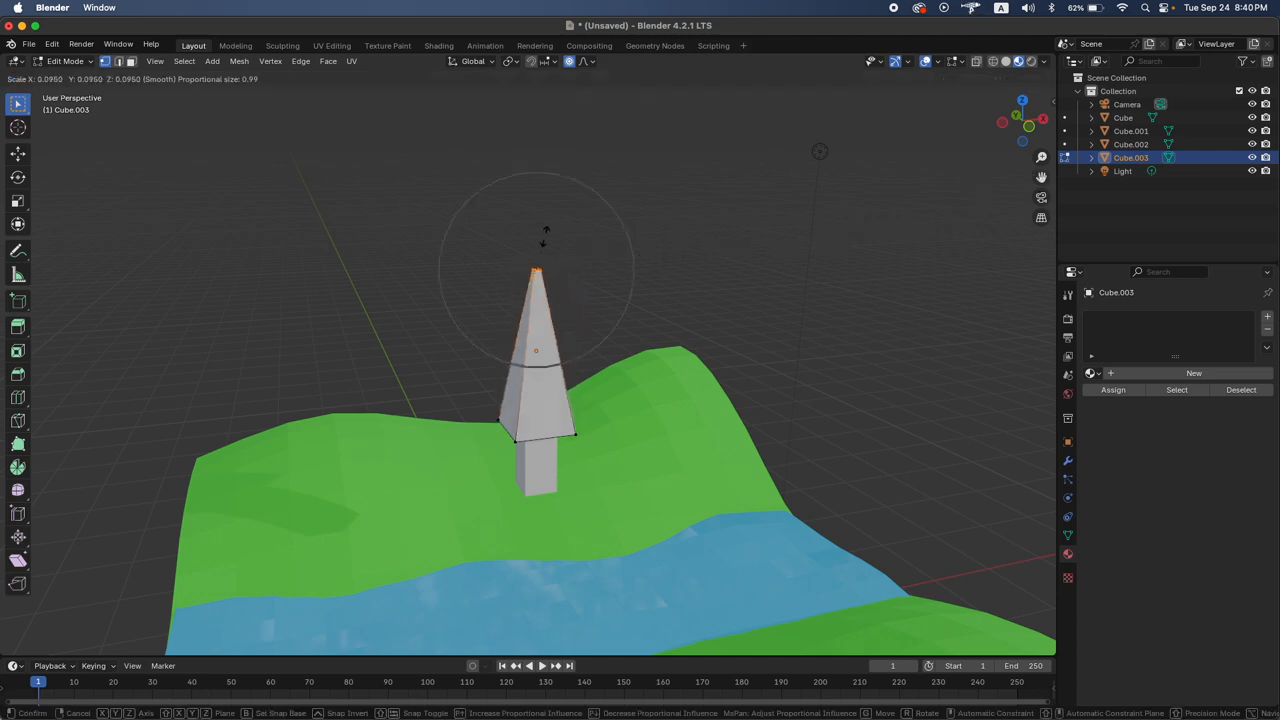
{"action": "key", "text": "Escape"}
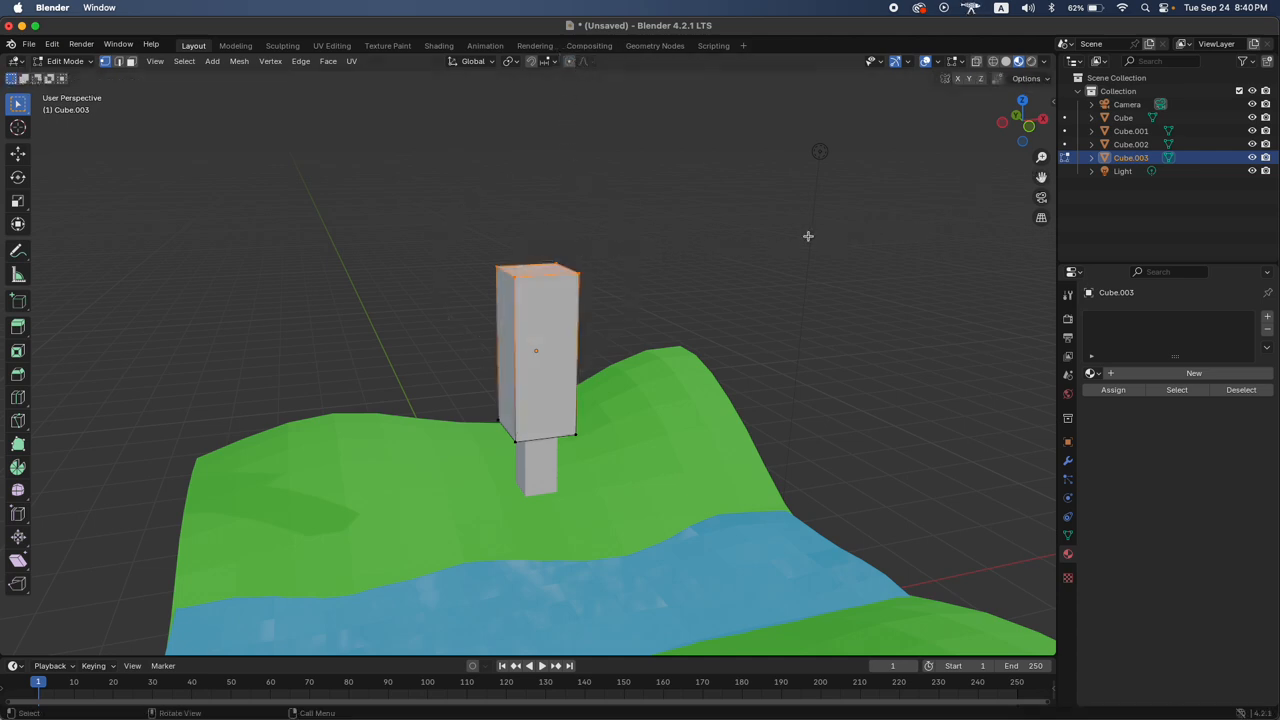
{"action": "key", "text": "s"}
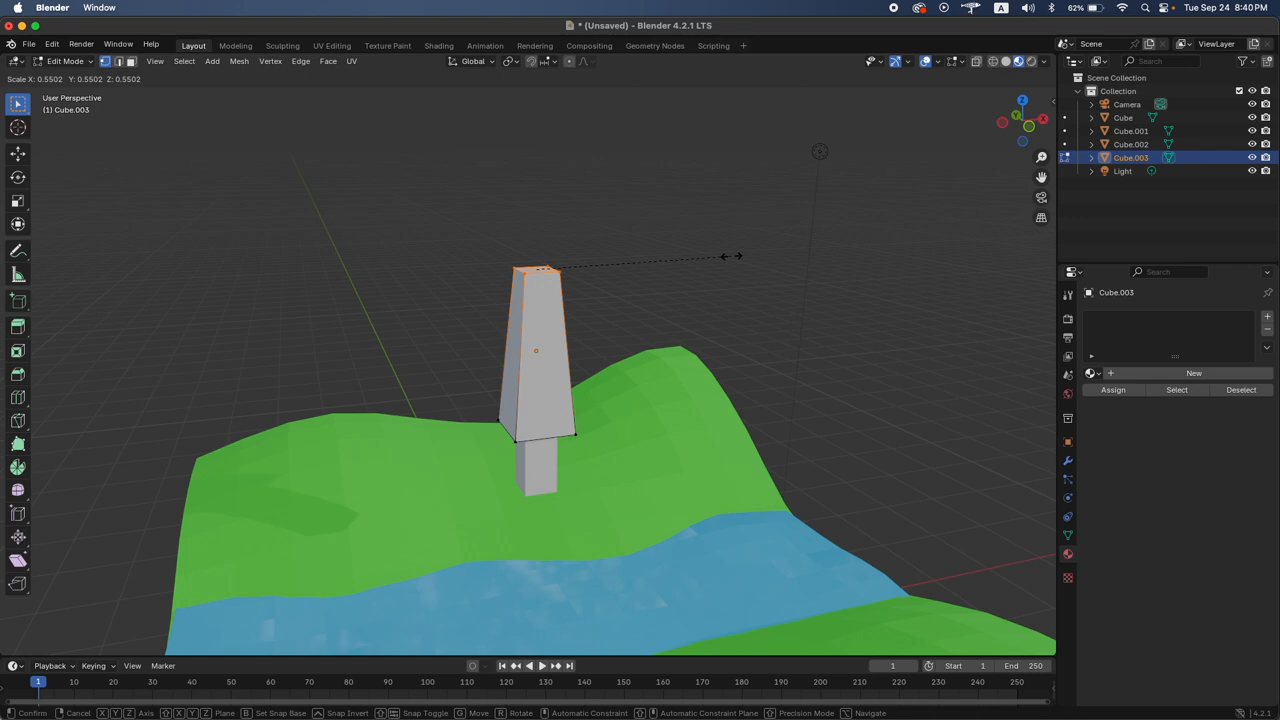
{"action": "type", "text": "0"}
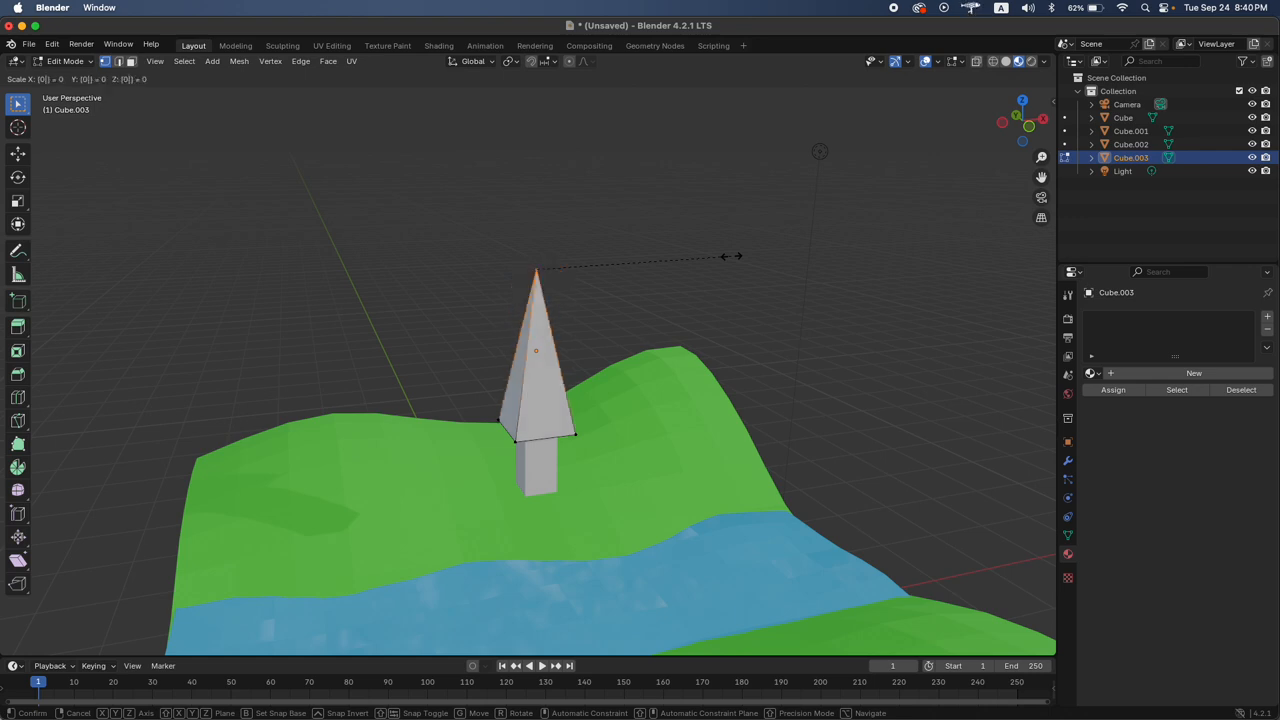
{"action": "key", "text": "Return"}
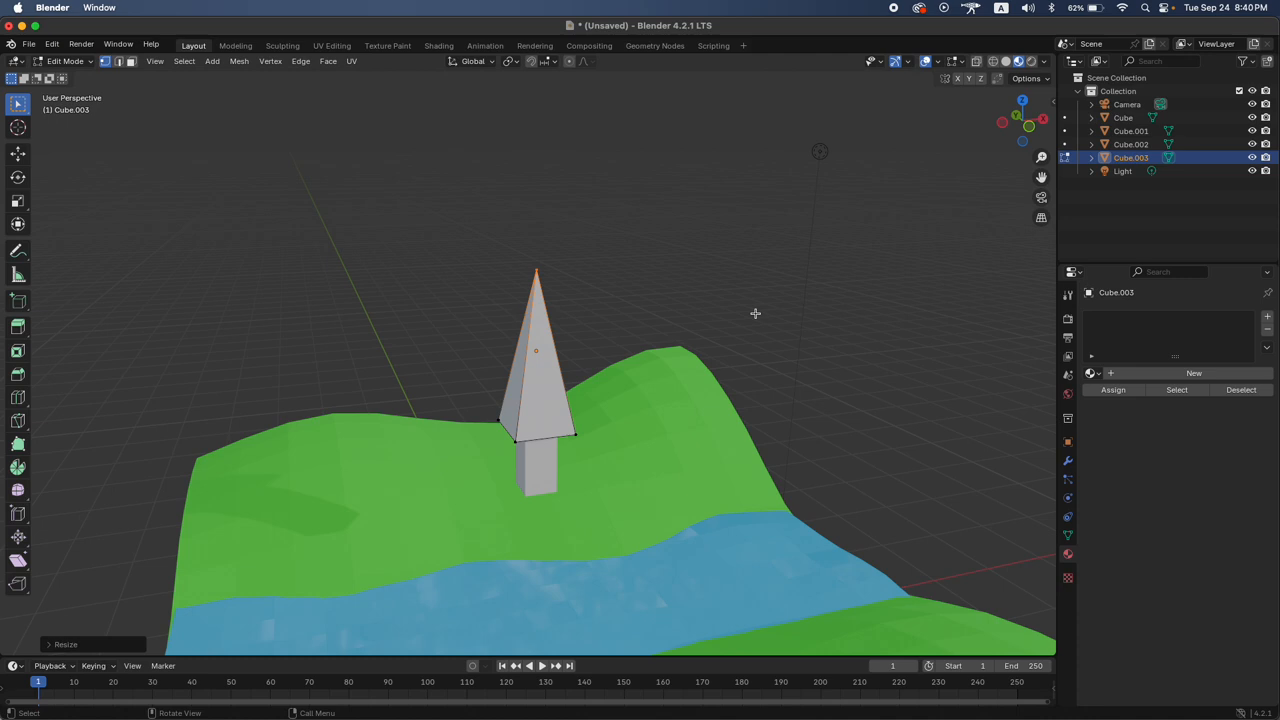
Scale the pyramid's base vertices outward by about 1.76 and return to Object Mode
{"action": "left_click", "coordinate": [516, 439]}
{"action": "scroll", "coordinate": [620, 431], "scroll_direction": "right", "scroll_amount": 10}
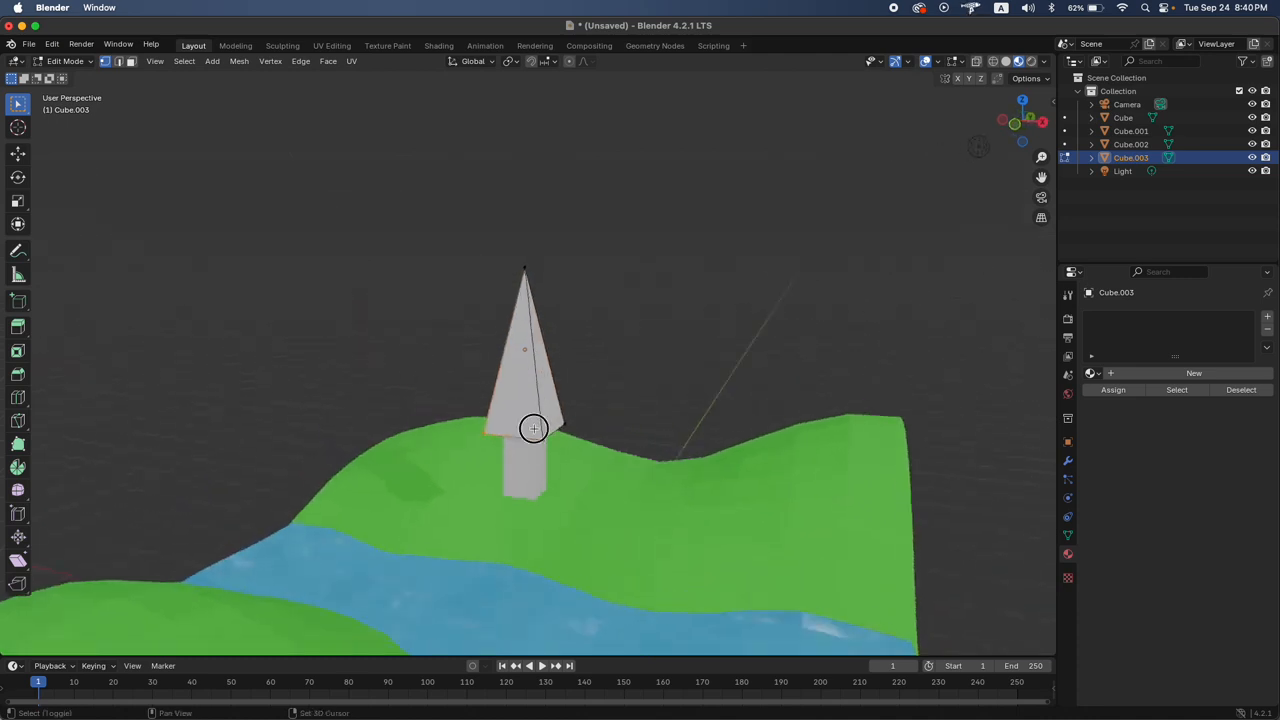
{"action": "scroll", "coordinate": [533, 428], "scroll_direction": "right", "scroll_amount": 8}
{"action": "key", "text": "s"}
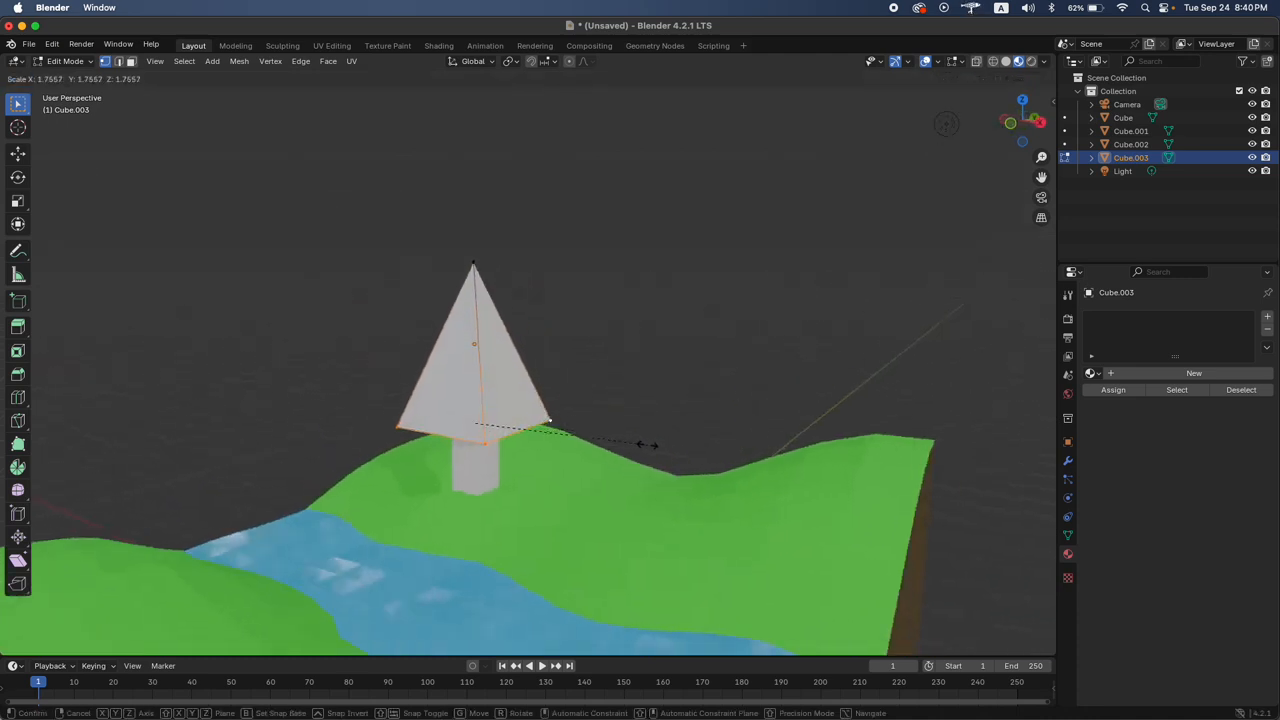
{"action": "left_click", "coordinate": [640, 442]}
{"action": "scroll", "coordinate": [639, 438], "scroll_direction": "right", "scroll_amount": 8}
{"action": "key", "text": "Tab"}
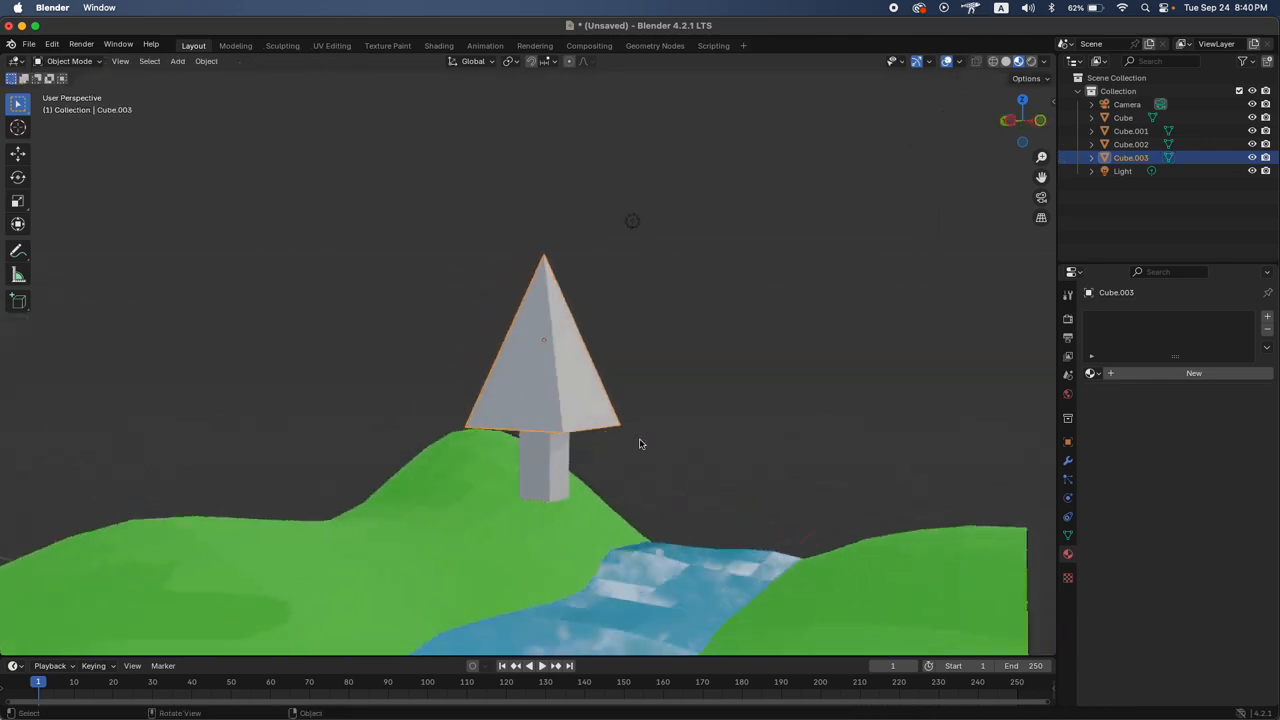
Duplicate the foliage pyramid and move the copy about 0.62 m up along Z as a second tier
{"action": "scroll", "coordinate": [640, 443], "scroll_direction": "right", "scroll_amount": 15}
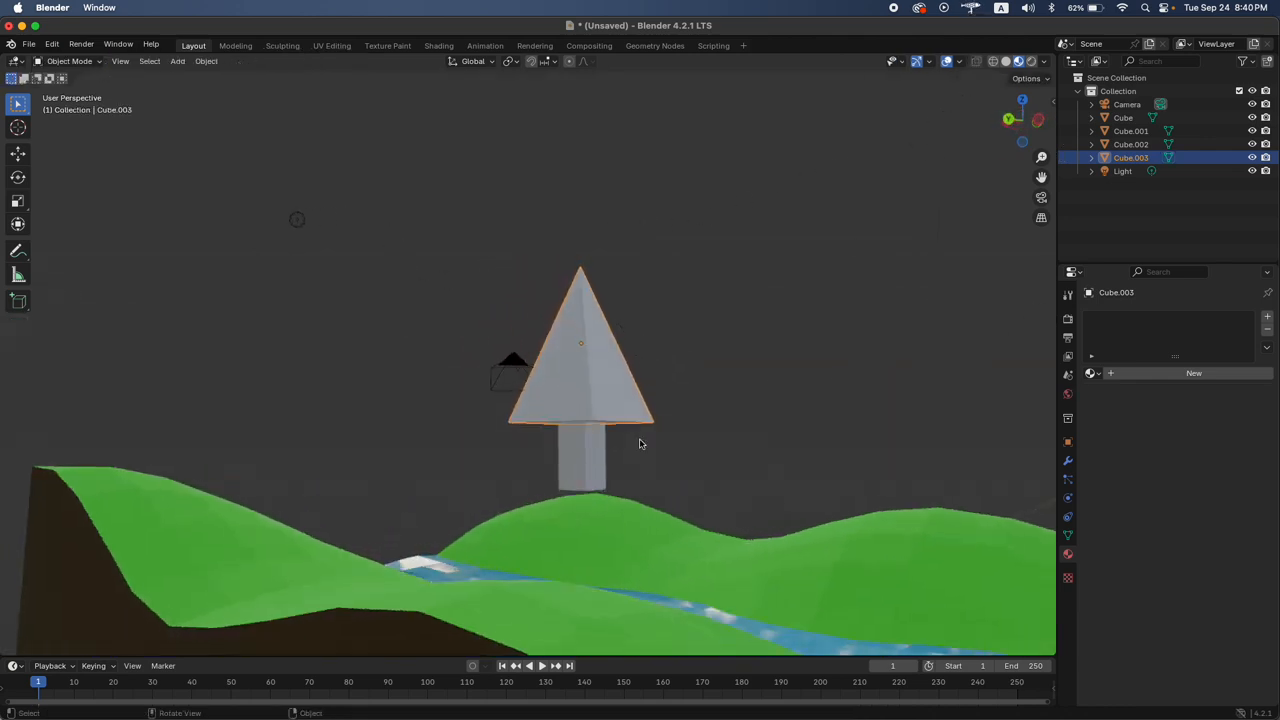
{"action": "key", "text": "shift+d"}
{"action": "key", "text": "z"}
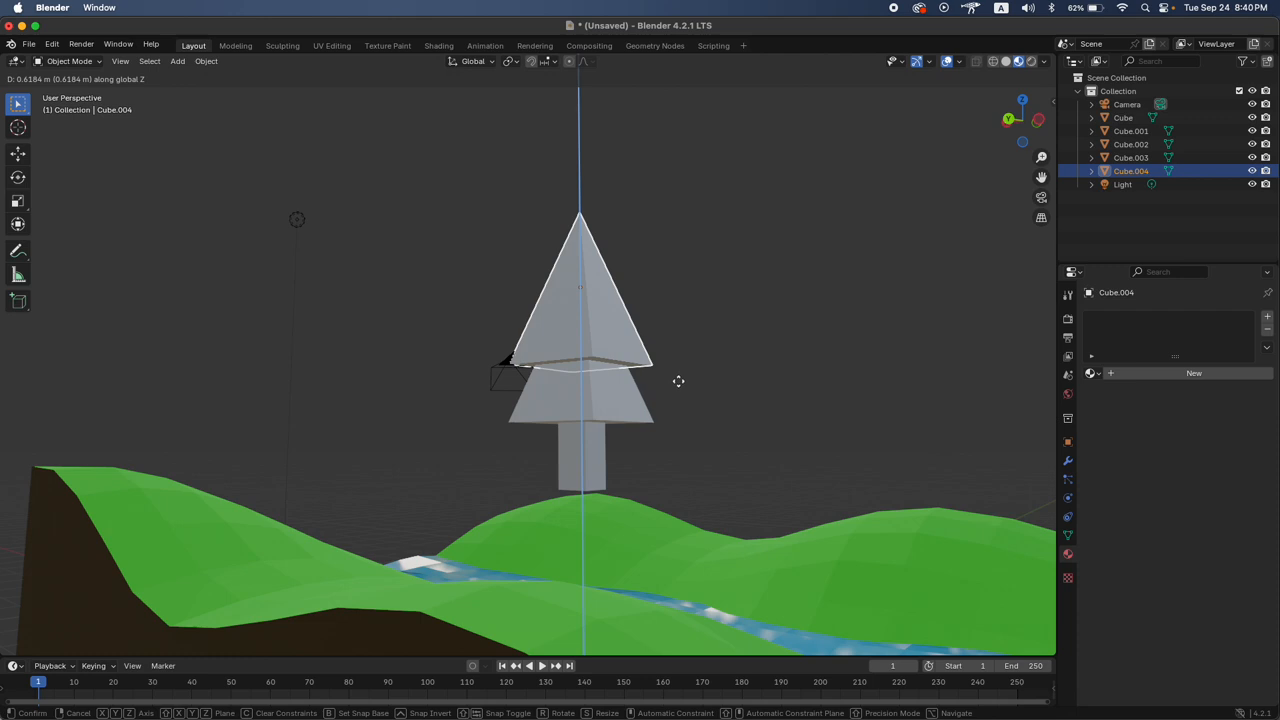
{"action": "left_click", "coordinate": [678, 379]}
Select both foliage pyramids and rotate them 45° around the Z axis
{"action": "scroll", "coordinate": [678, 381], "scroll_direction": "right", "scroll_amount": 15}
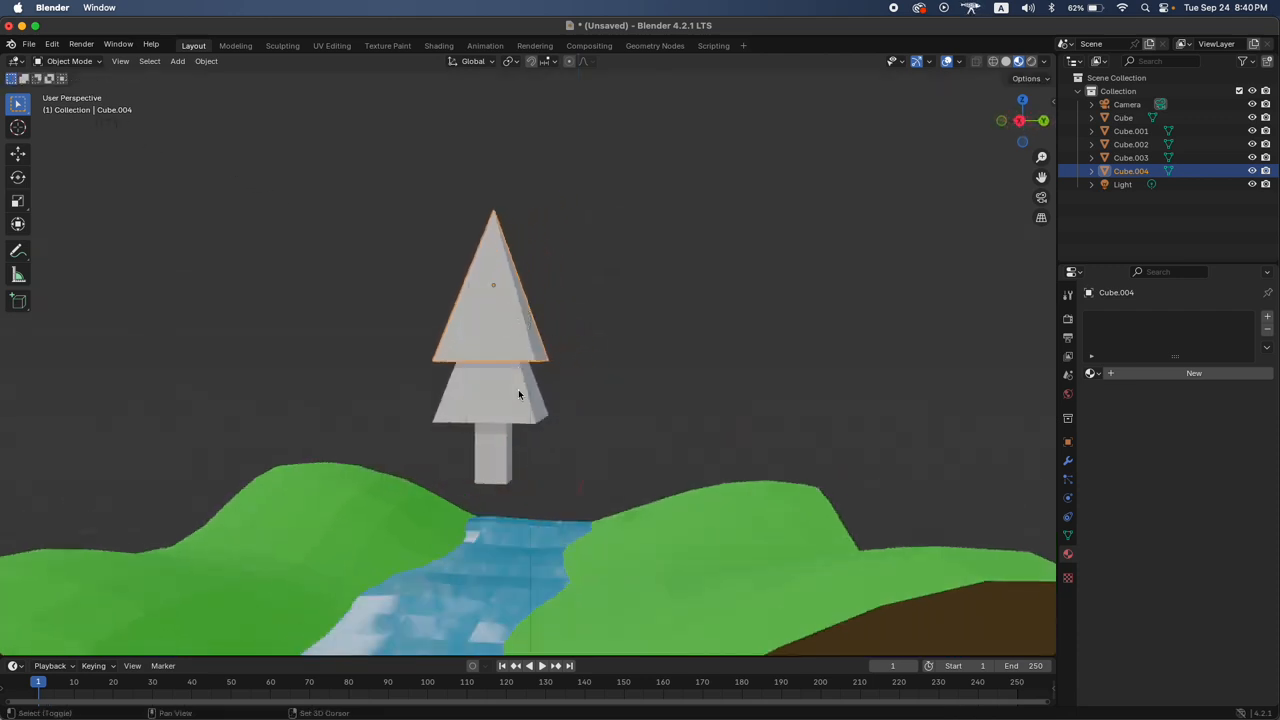
{"action": "left_click", "coordinate": [519, 395], "text": "shift"}
{"action": "scroll", "coordinate": [737, 408], "scroll_direction": "right", "scroll_amount": 10}
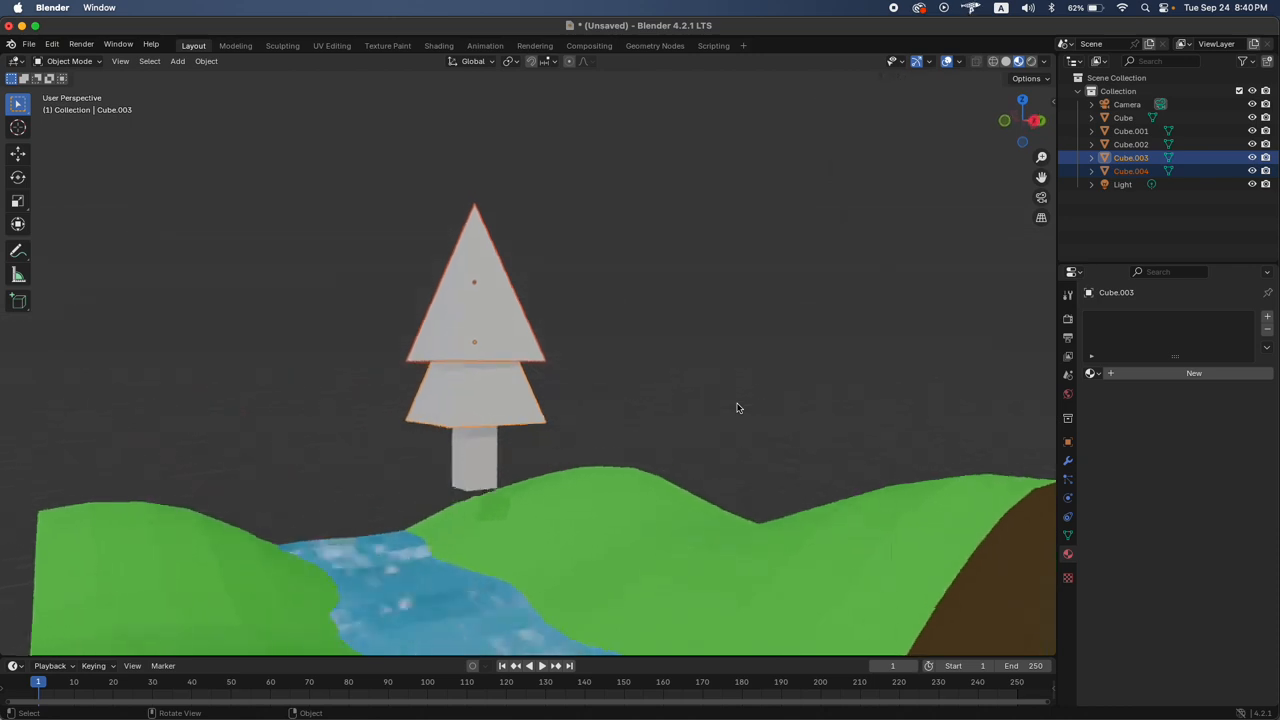
{"action": "type", "text": "rz"}
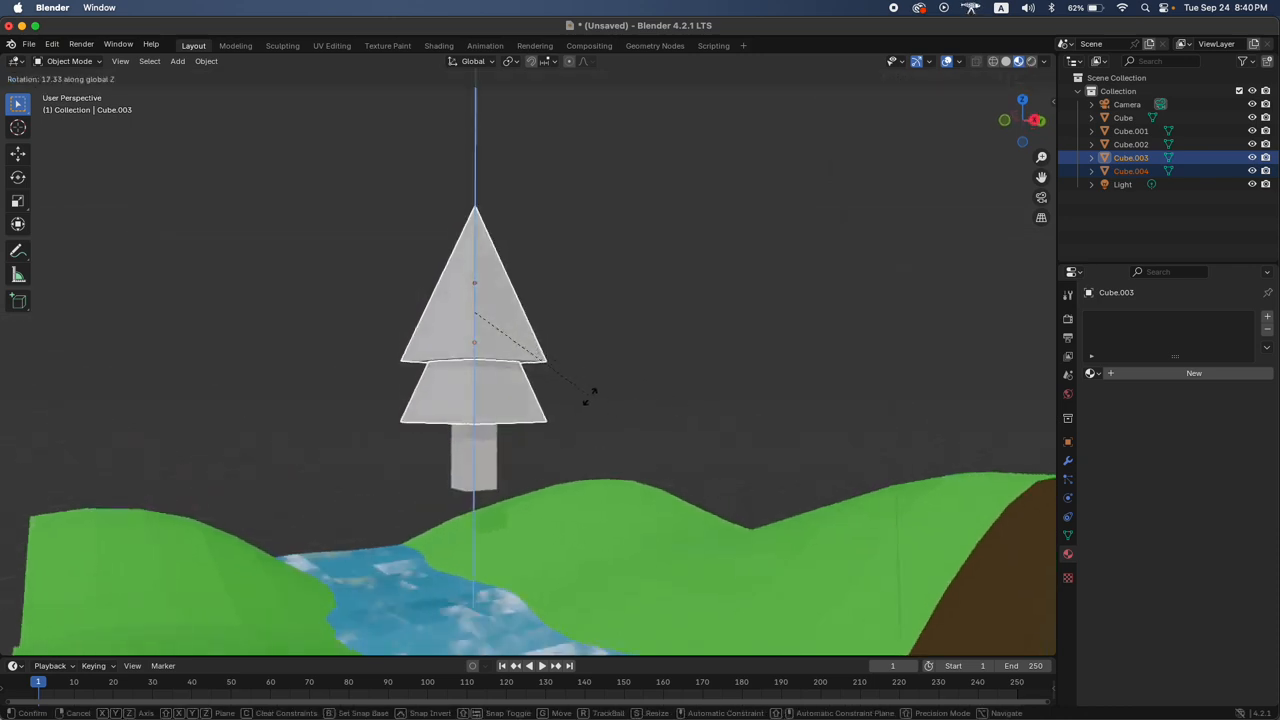
{"action": "type", "text": "45"}
{"action": "key", "text": "Return"}
{"action": "scroll", "coordinate": [590, 397], "scroll_direction": "left", "scroll_amount": 10}
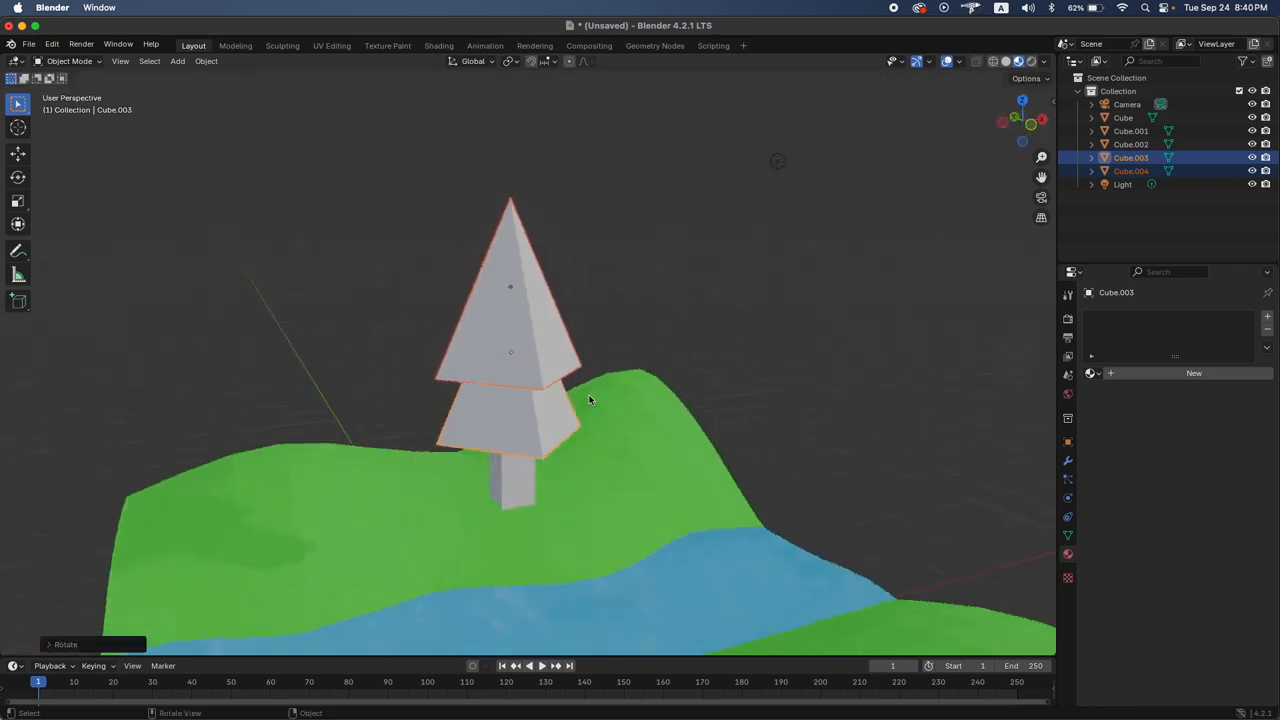
Give the upper foliage pyramid a new dark green material with hue 0.328, saturation 1 and value about 0.27
{"action": "scroll", "coordinate": [590, 397], "scroll_direction": "left", "scroll_amount": 15}
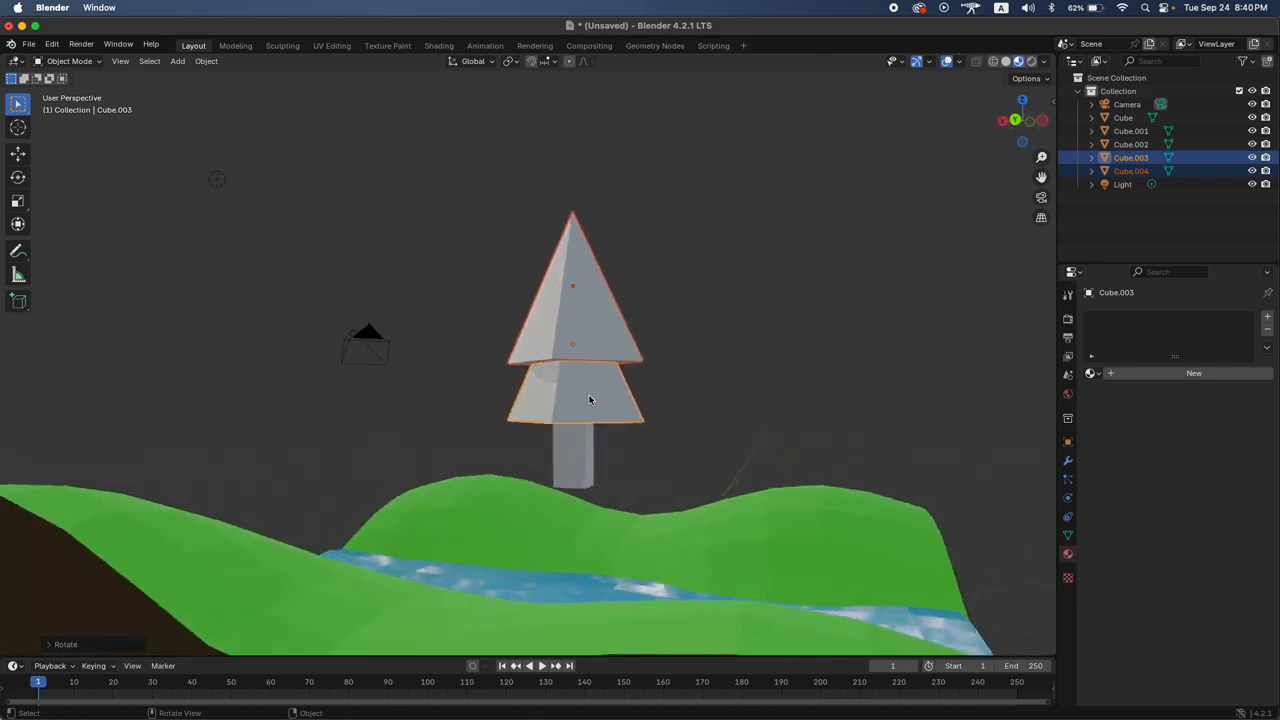
{"action": "scroll", "coordinate": [590, 399], "scroll_direction": "left", "scroll_amount": 10}
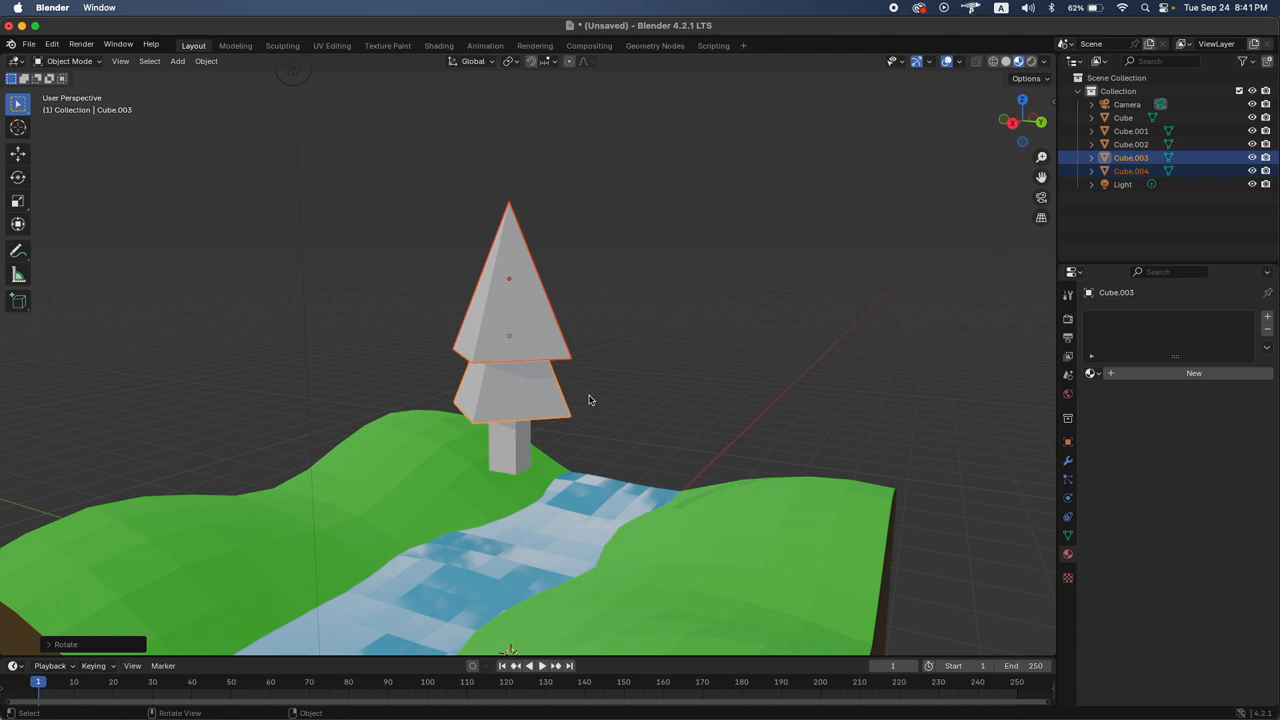
{"action": "scroll", "coordinate": [590, 400], "scroll_direction": "left", "scroll_amount": 10}
{"action": "left_click", "coordinate": [585, 340]}
{"action": "left_click_drag", "start_coordinate": [655, 148], "coordinate": [410, 507]}
{"action": "left_click", "coordinate": [508, 299]}
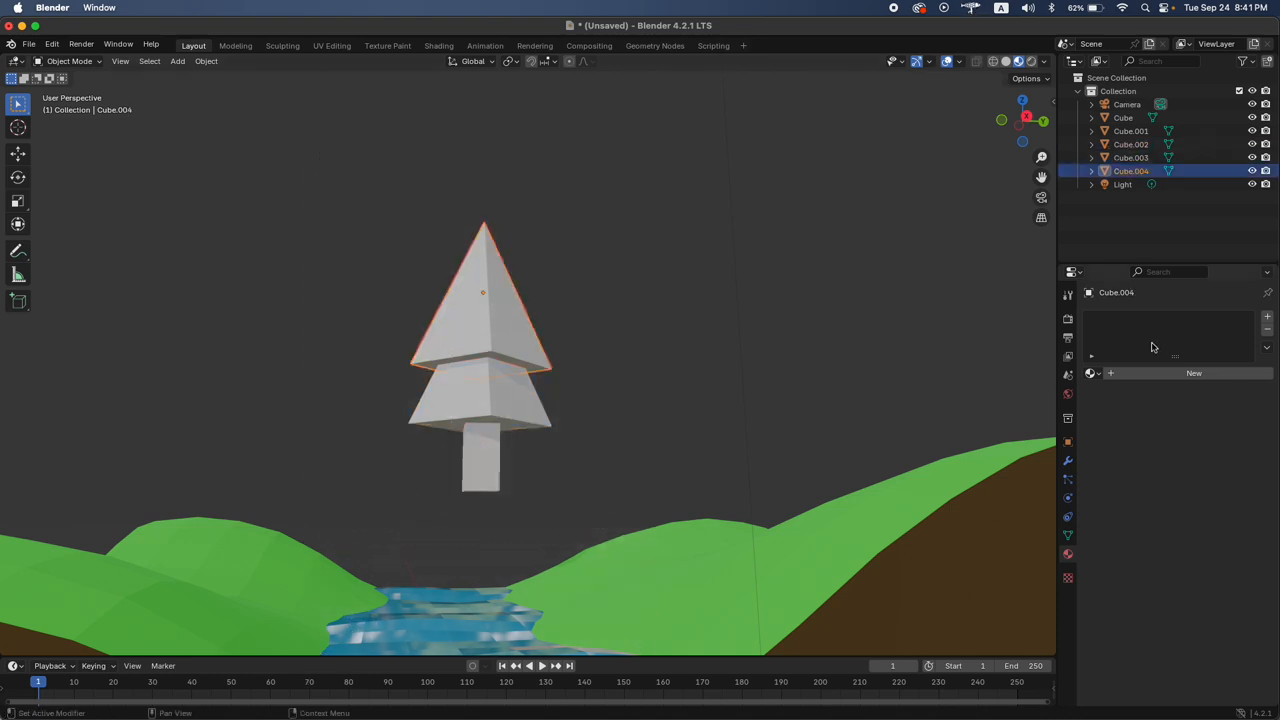
{"action": "left_click", "coordinate": [1092, 373]}
{"action": "left_click", "coordinate": [1150, 396]}
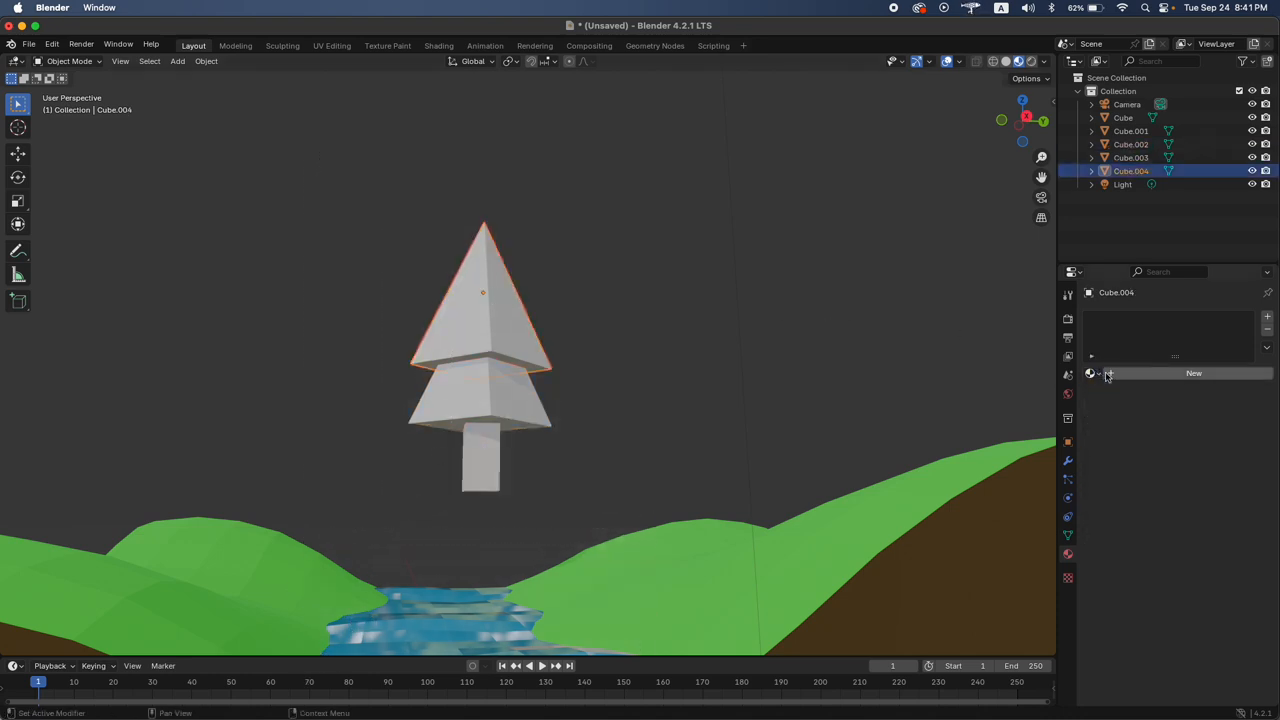
{"action": "left_click", "coordinate": [1212, 457]}
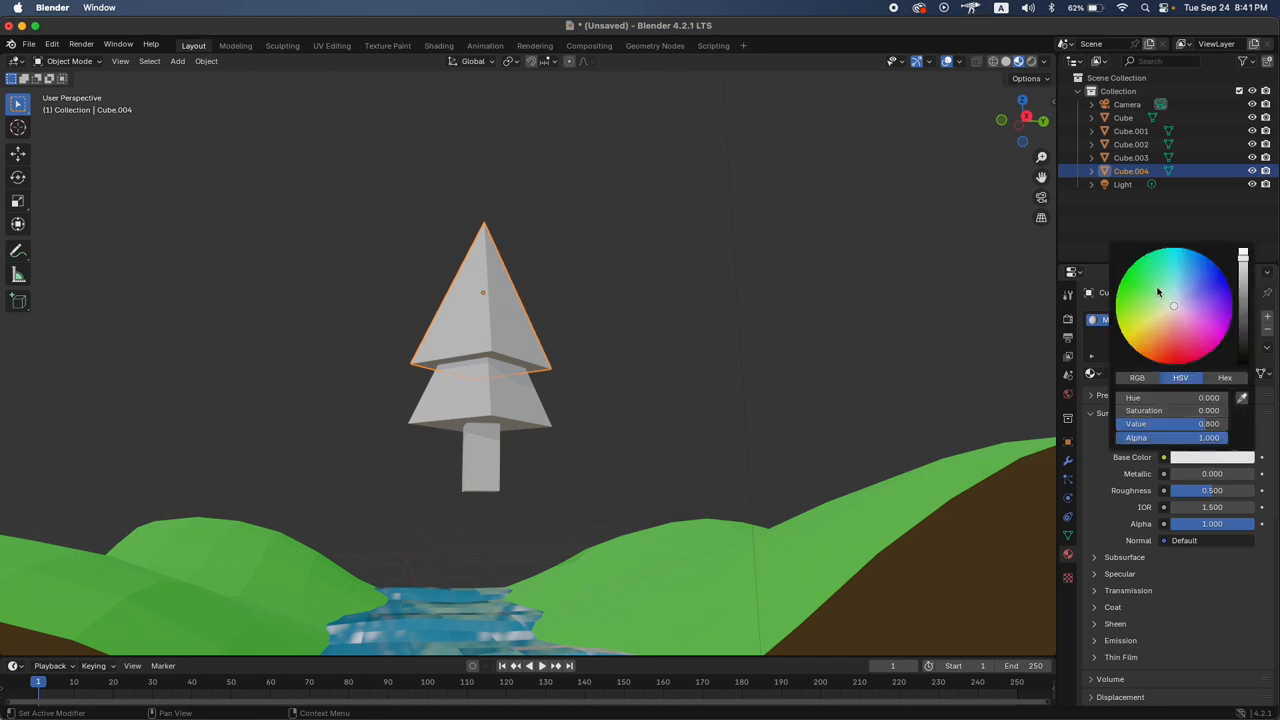
{"action": "left_click", "coordinate": [1118, 285]}
{"action": "left_click_drag", "start_coordinate": [1246, 332], "coordinate": [1243, 302]}
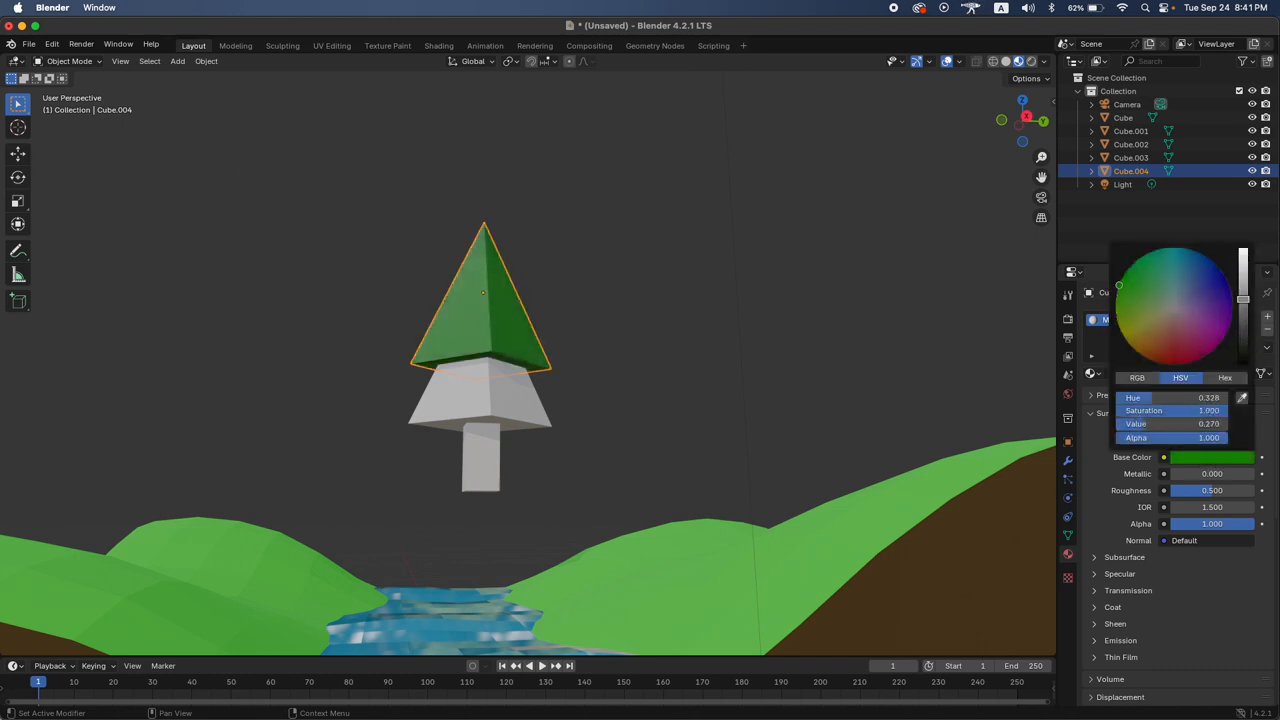
Assign the existing dark green material, Material.002, to the lower foliage pyramid
{"action": "left_click", "coordinate": [540, 402]}
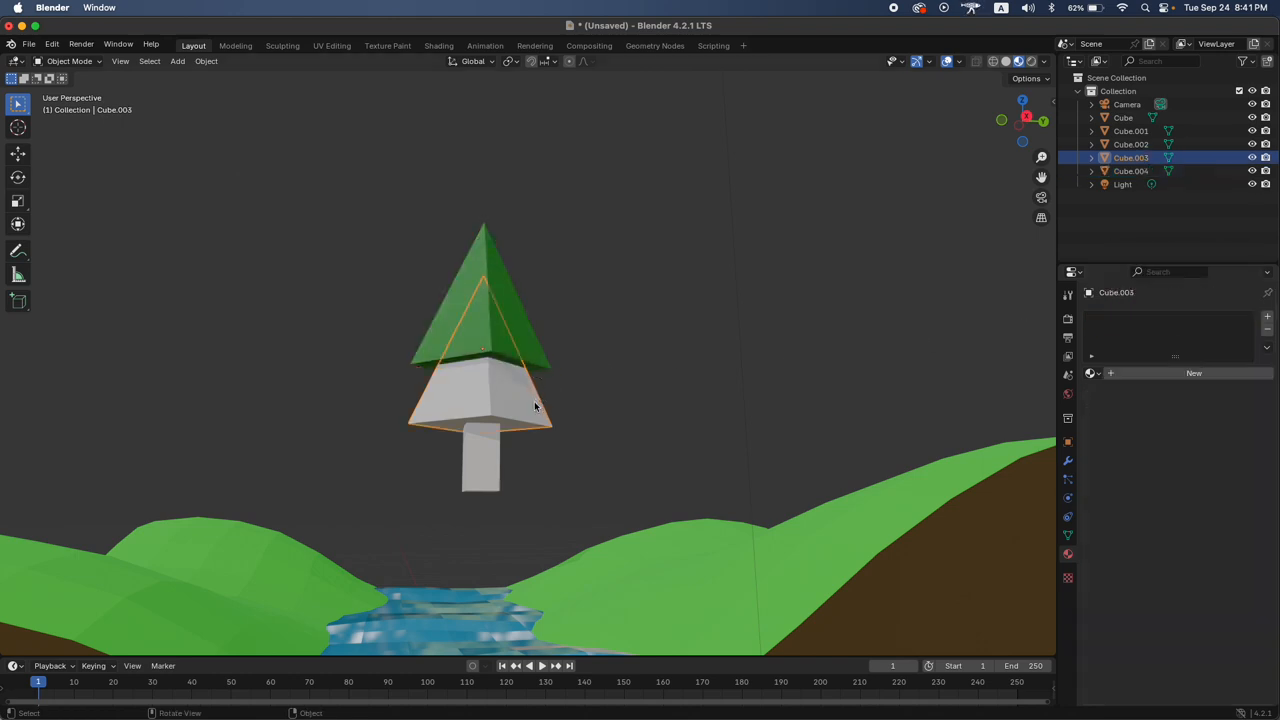
{"action": "left_click", "coordinate": [1092, 374]}
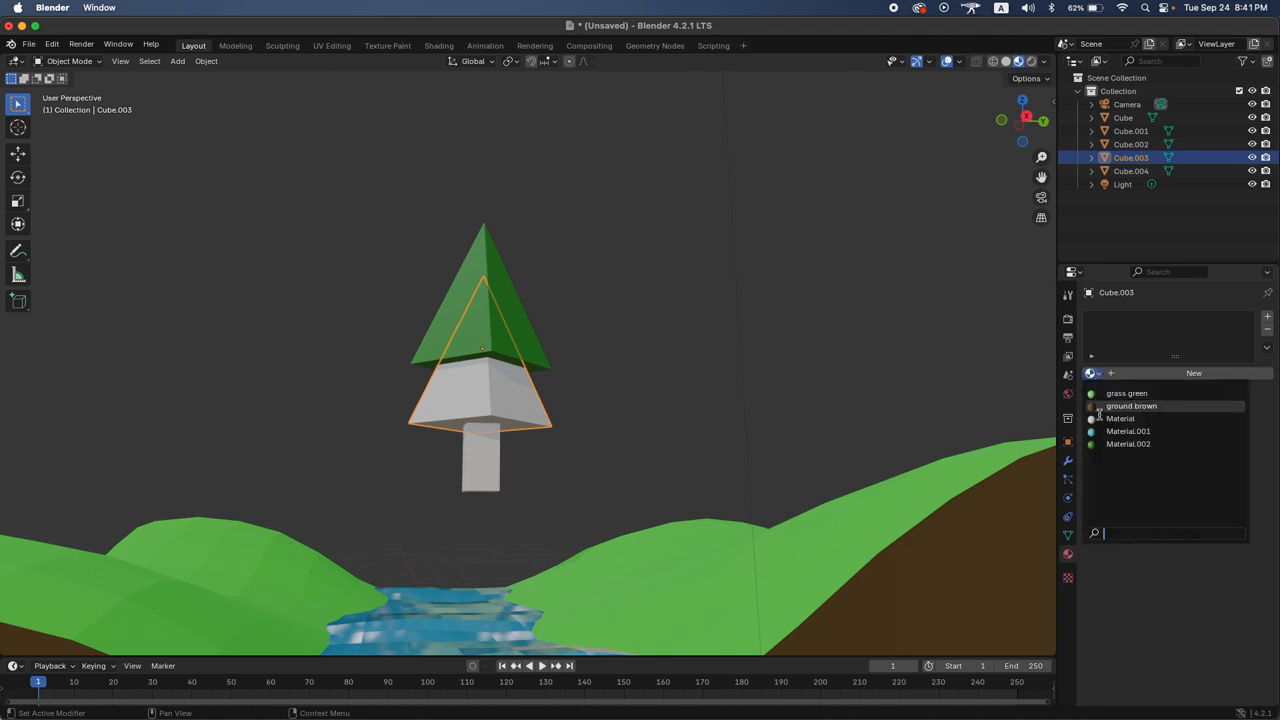
{"action": "left_click", "coordinate": [1104, 445]}
Give the trunk a new material with a dark brown base color and deselect it
{"action": "left_click", "coordinate": [480, 455]}
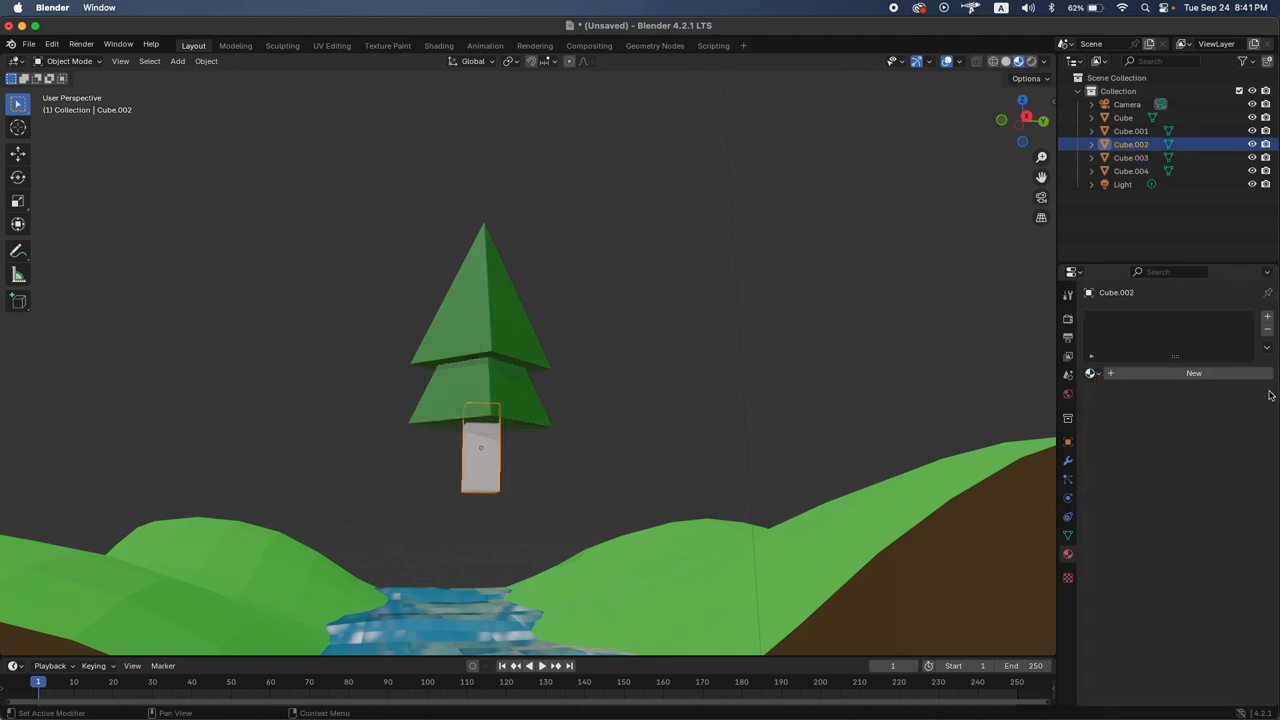
{"action": "left_click", "coordinate": [1110, 373]}
{"action": "left_click", "coordinate": [1199, 457]}
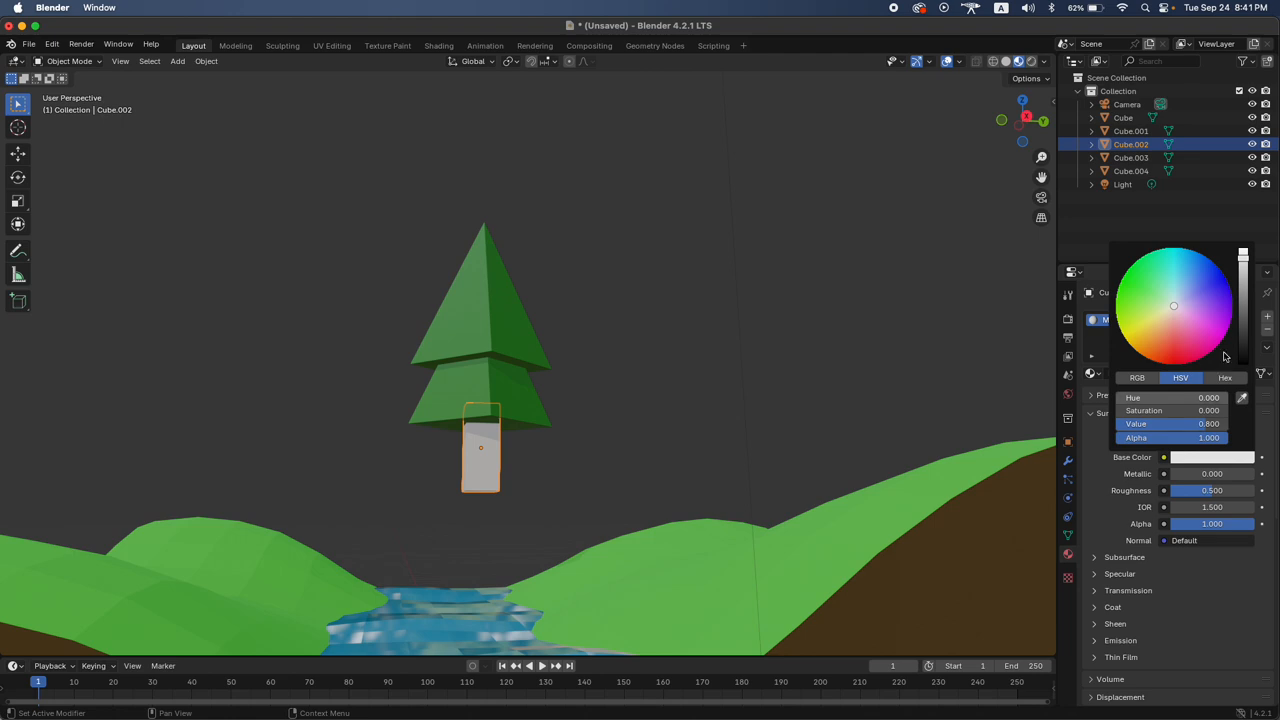
{"action": "left_click_drag", "start_coordinate": [1172, 331], "coordinate": [1142, 354]}
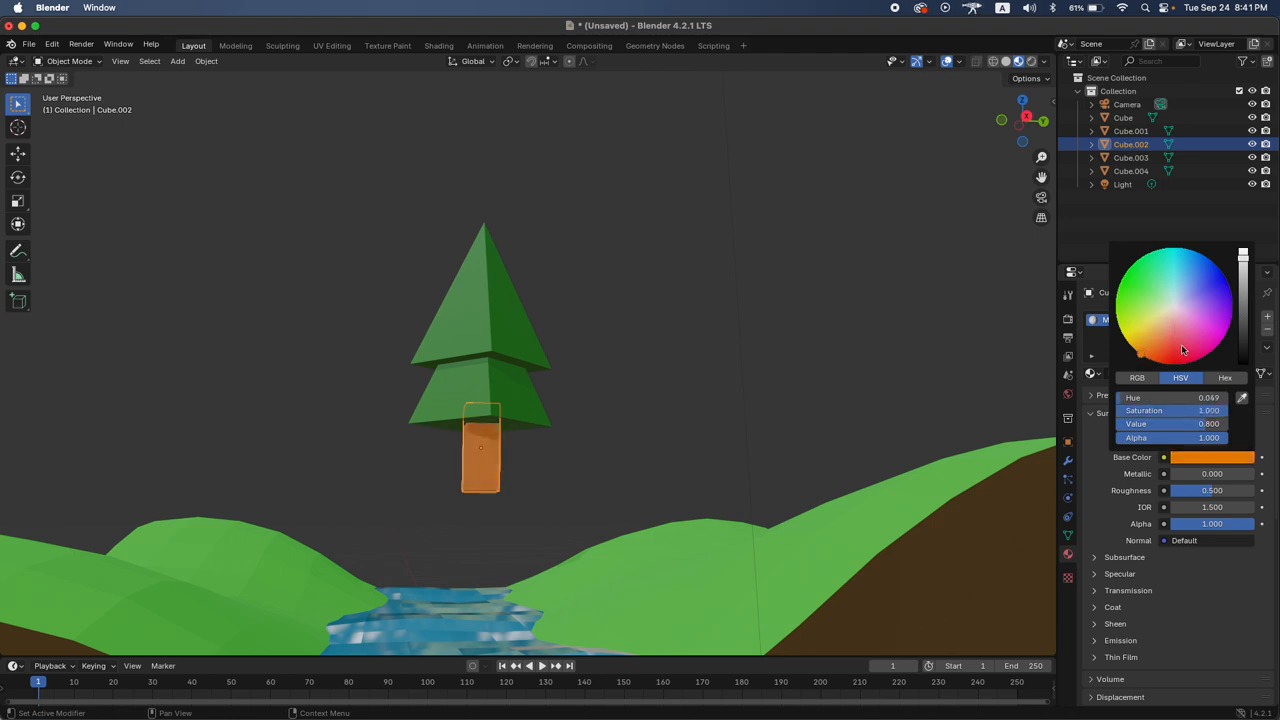
{"action": "left_click_drag", "start_coordinate": [1243, 325], "coordinate": [1243, 335]}
{"action": "left_click", "coordinate": [872, 248]}
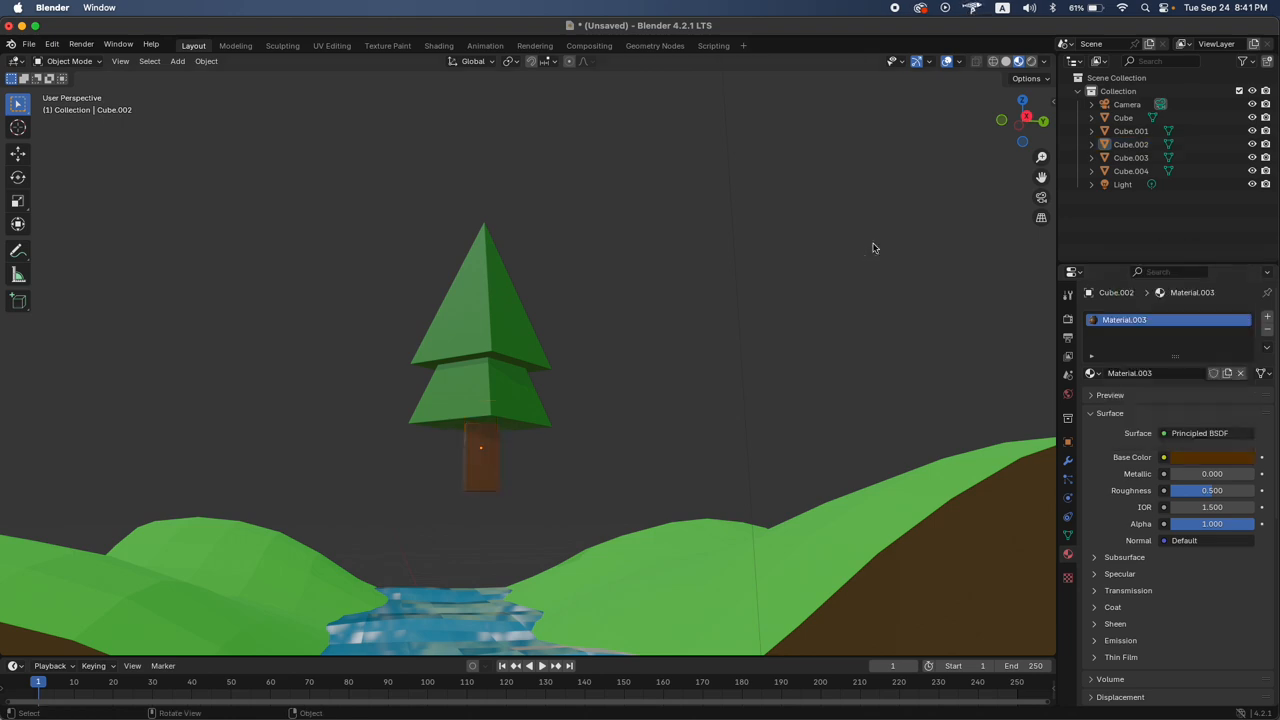
Select the trunk and both foliage pyramids and join them into a single tree object
{"action": "key", "text": "grave"}
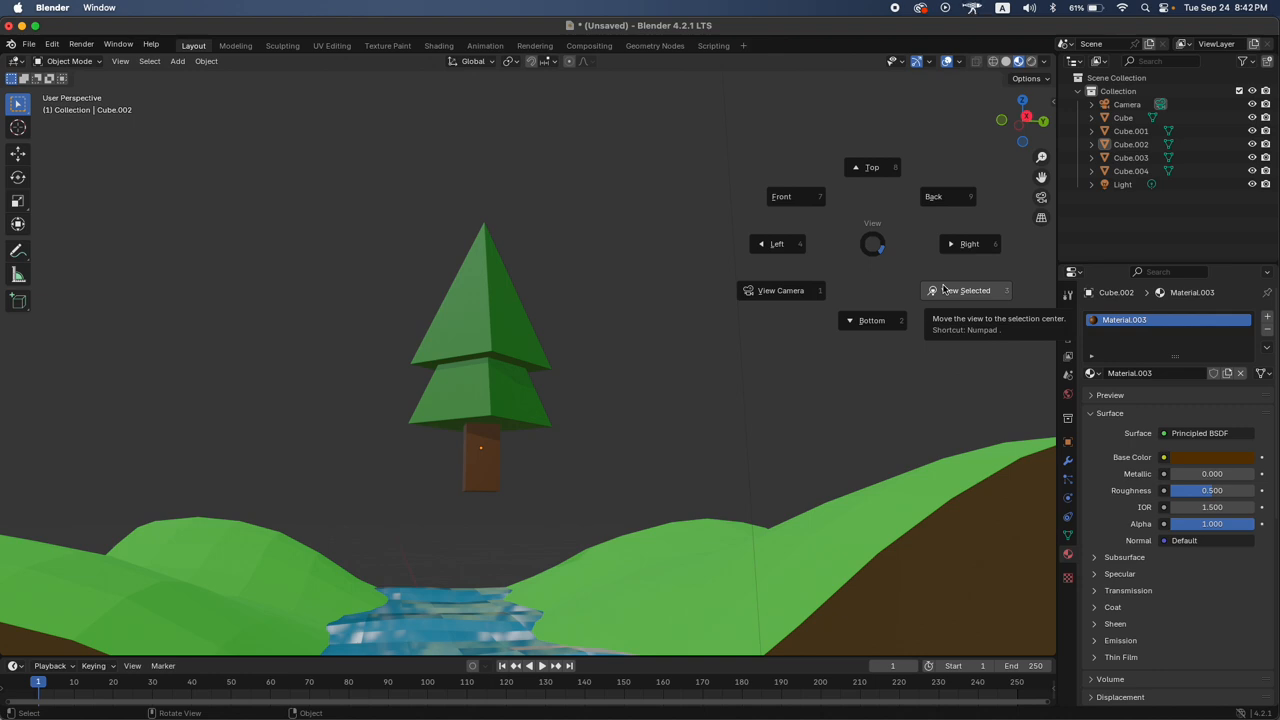
{"action": "left_click", "coordinate": [874, 249]}
{"action": "left_click_drag", "start_coordinate": [616, 130], "coordinate": [401, 512]}
{"action": "left_click", "coordinate": [600, 246]}
{"action": "left_click_drag", "start_coordinate": [603, 152], "coordinate": [391, 524]}
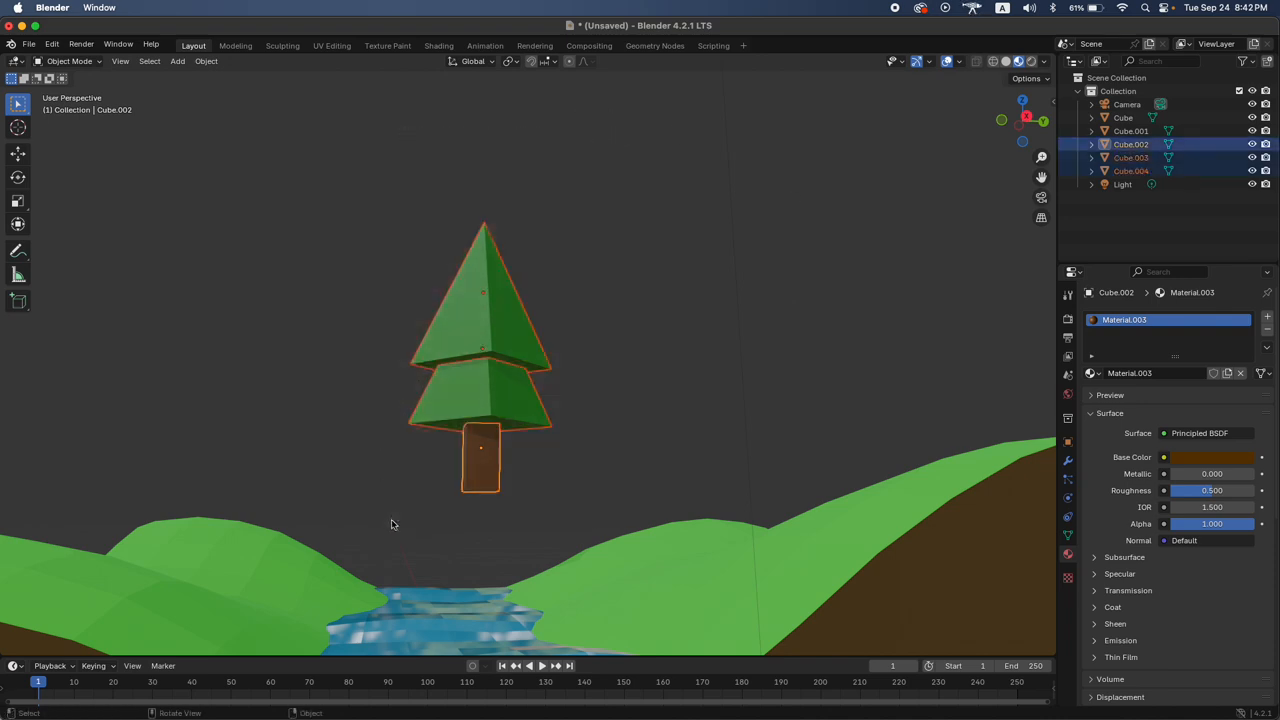
{"action": "key", "text": "ctrl+j"}
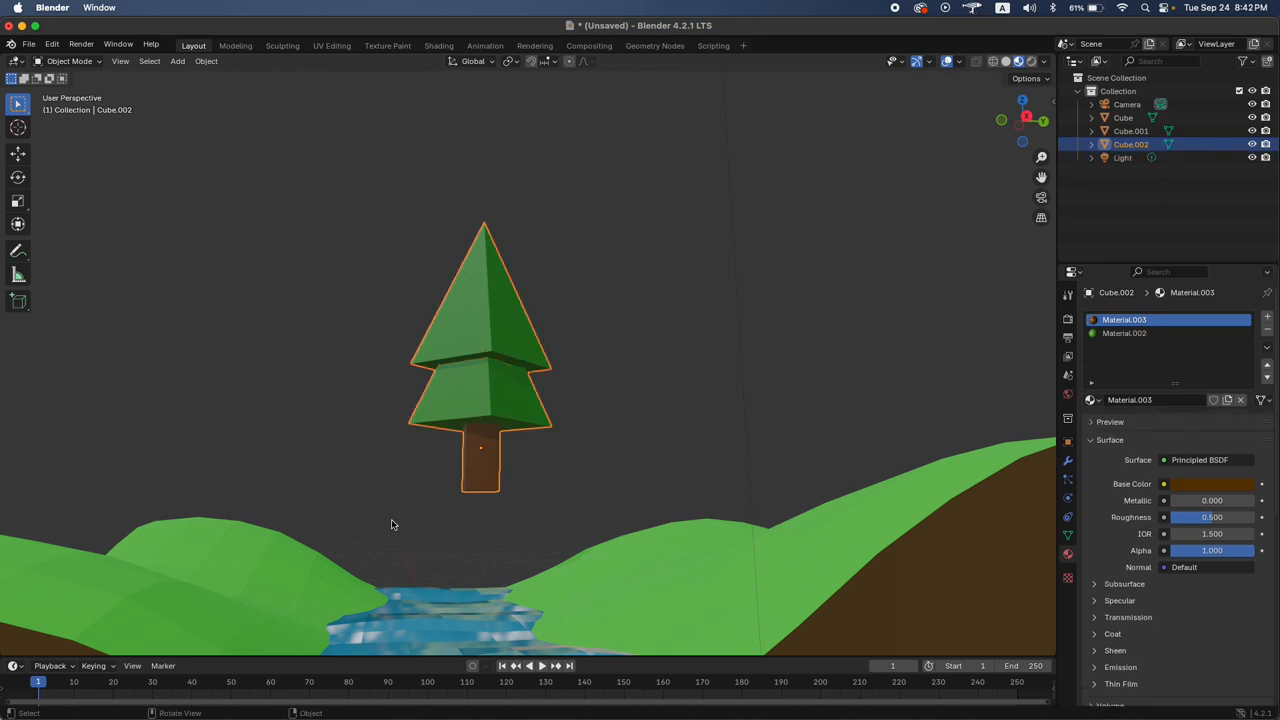
Look at the joined tree's combined mesh in Edit Mode and view the tree over the terrain from several angles
{"action": "key", "text": "Tab"}
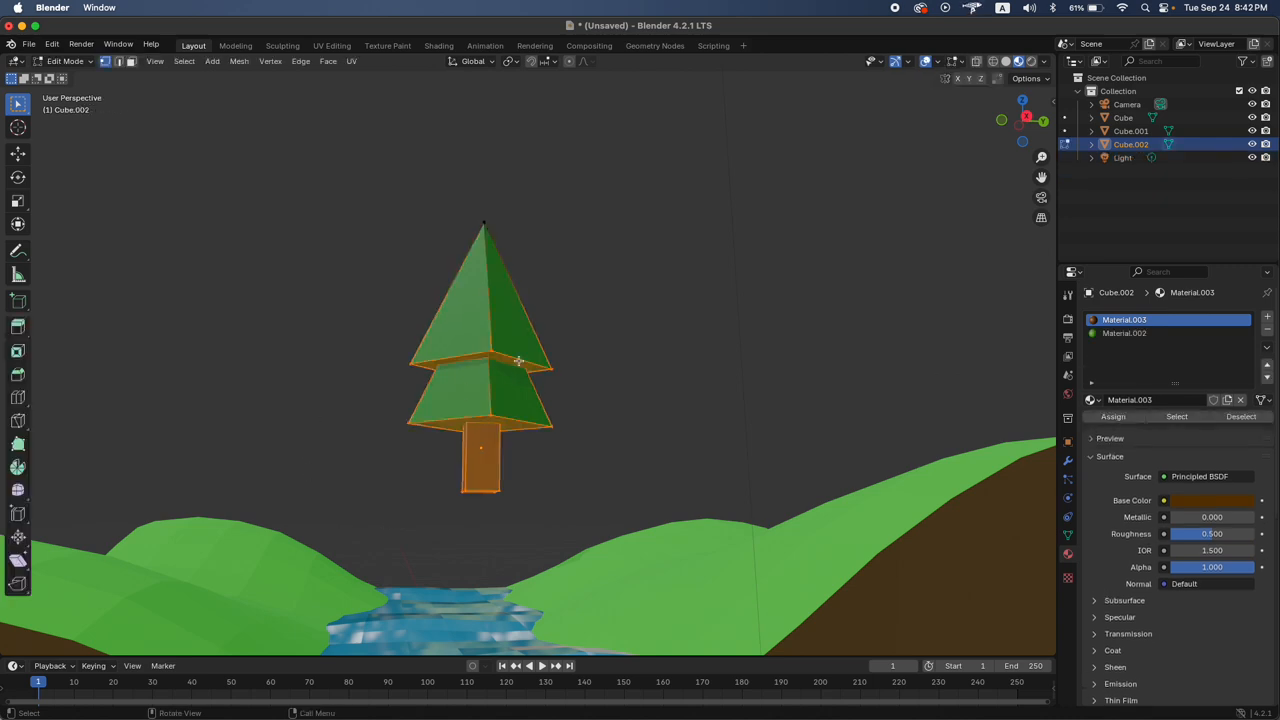
{"action": "left_click", "coordinate": [495, 224]}
{"action": "key", "text": "Tab"}
{"action": "scroll", "coordinate": [603, 226], "scroll_direction": "down", "scroll_amount": 5}
{"action": "scroll", "coordinate": [603, 227], "scroll_direction": "left", "scroll_amount": 15}
{"action": "scroll", "coordinate": [602, 227], "scroll_direction": "left", "scroll_amount": 15}
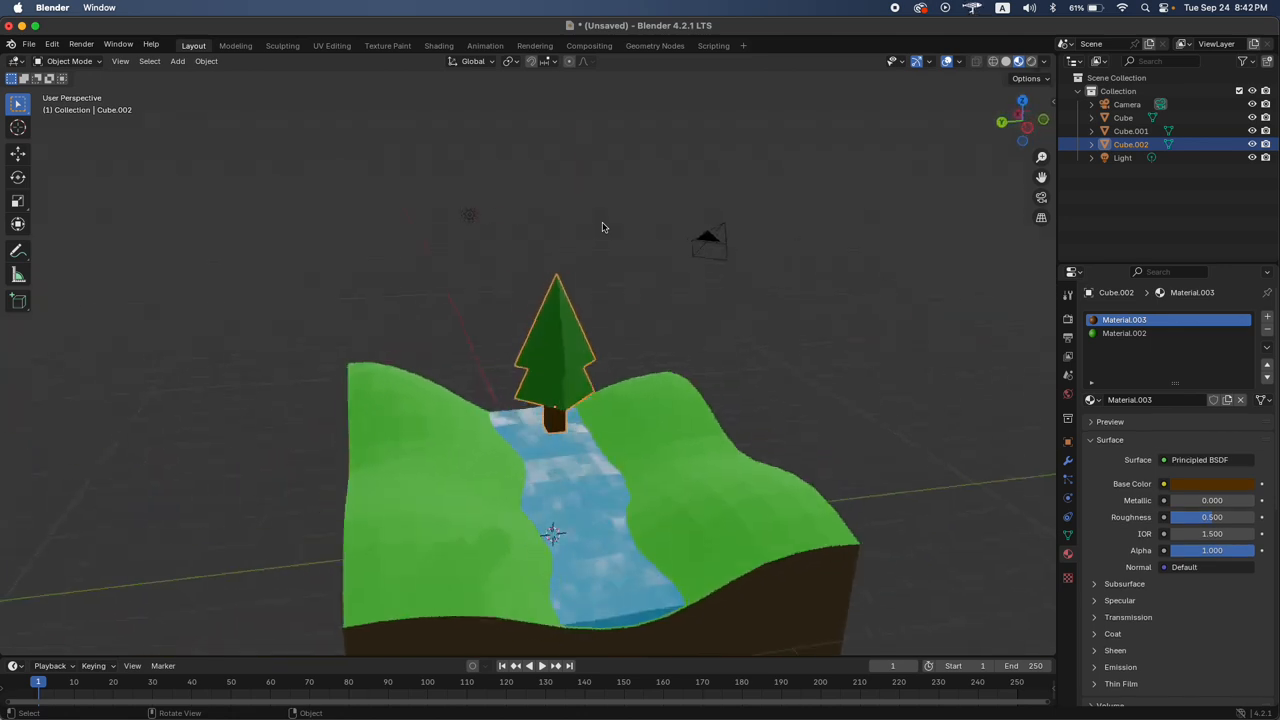
{"action": "scroll", "coordinate": [603, 227], "scroll_direction": "right", "scroll_amount": 10}
{"action": "scroll", "coordinate": [603, 227], "scroll_direction": "left", "scroll_amount": 4}
{"action": "scroll", "coordinate": [629, 299], "scroll_direction": "up", "scroll_amount": 5}
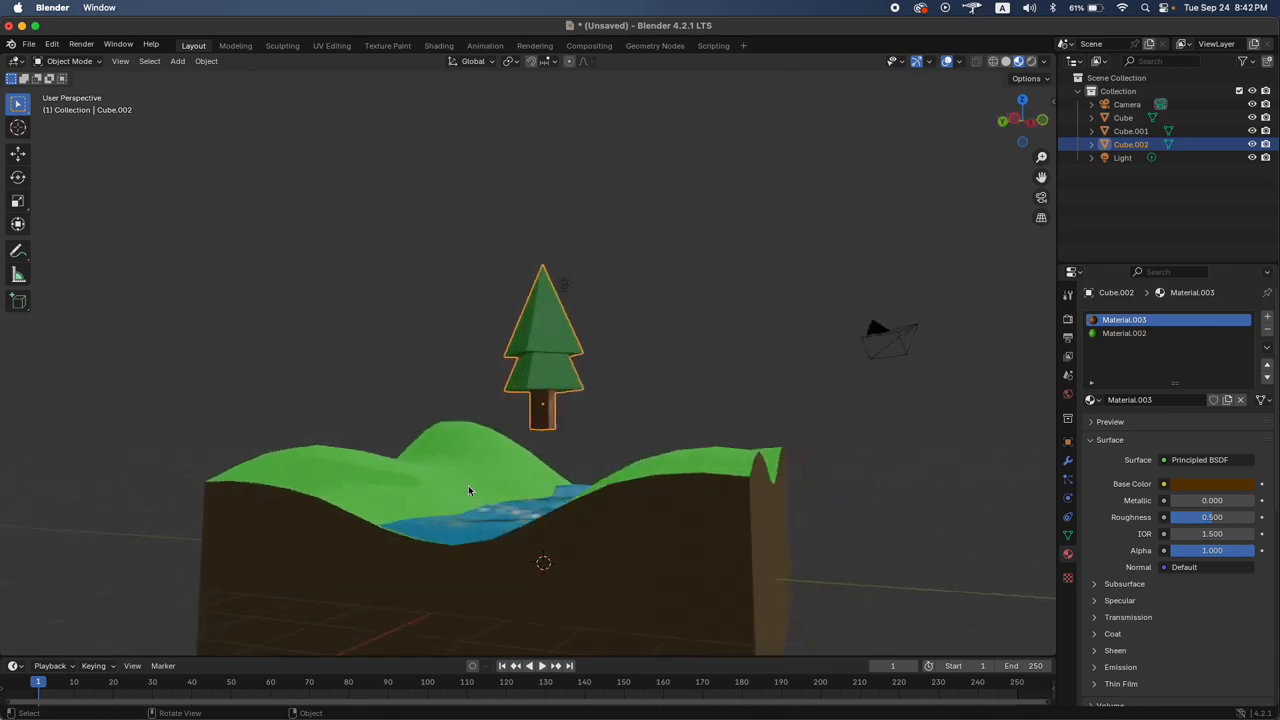
Select the river block, look at its mesh in Edit Mode and return to Object Mode
{"action": "left_click", "coordinate": [447, 530]}
{"action": "key", "text": "Tab"}
{"action": "scroll", "coordinate": [446, 527], "scroll_direction": "up", "scroll_amount": 5}
{"action": "key", "text": "Tab"}
{"action": "scroll", "coordinate": [447, 530], "scroll_direction": "down", "scroll_amount": 5}
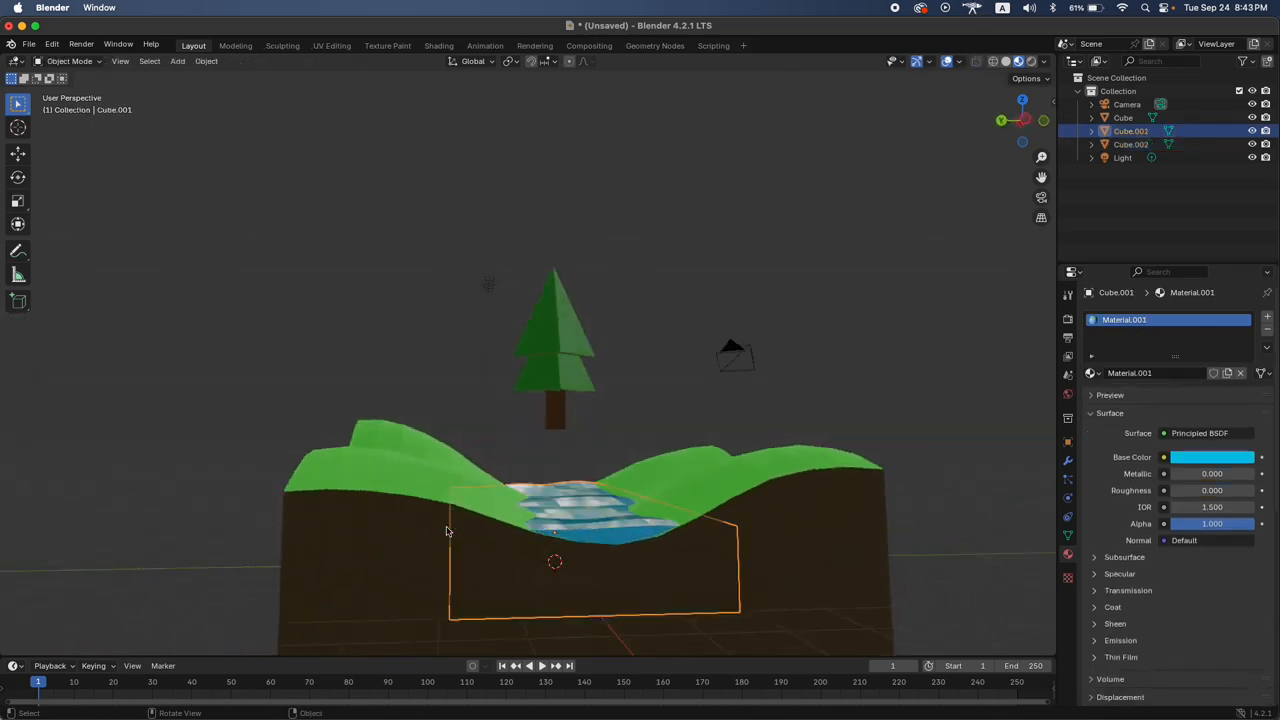
{"action": "scroll", "coordinate": [447, 530], "scroll_direction": "left", "scroll_amount": 8}
{"action": "scroll", "coordinate": [447, 530], "scroll_direction": "right", "scroll_amount": 8}
{"action": "scroll", "coordinate": [447, 530], "scroll_direction": "down", "scroll_amount": 2}
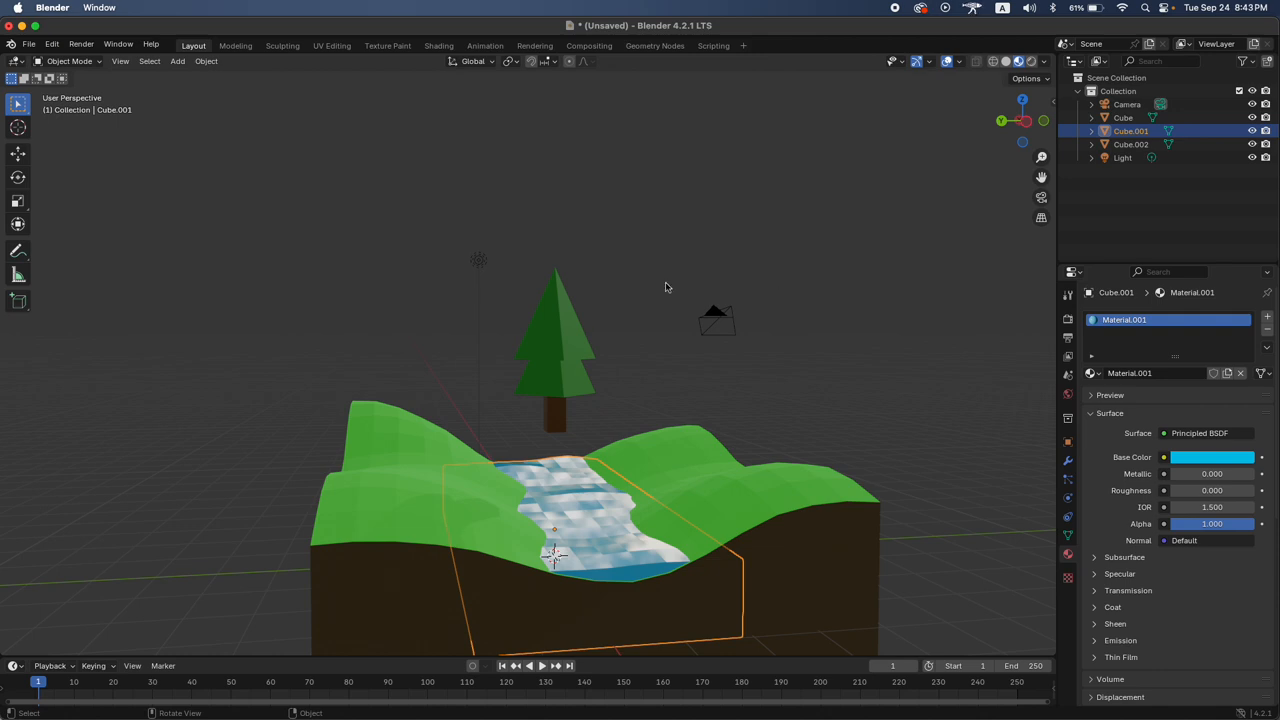
{"action": "key", "text": "Tab"}
{"action": "key", "text": "Tab"}
Move the tree about 3.5 m so its trunk stands on the hill at the terrain's far corner
{"action": "left_click", "coordinate": [586, 336]}
{"action": "scroll", "coordinate": [769, 351], "scroll_direction": "up", "scroll_amount": 4}
{"action": "scroll", "coordinate": [769, 351], "scroll_direction": "down", "scroll_amount": 5}
{"action": "scroll", "coordinate": [769, 351], "scroll_direction": "up", "scroll_amount": 5}
{"action": "scroll", "coordinate": [769, 351], "scroll_direction": "left", "scroll_amount": 5}
{"action": "scroll", "coordinate": [769, 351], "scroll_direction": "left", "scroll_amount": 8}
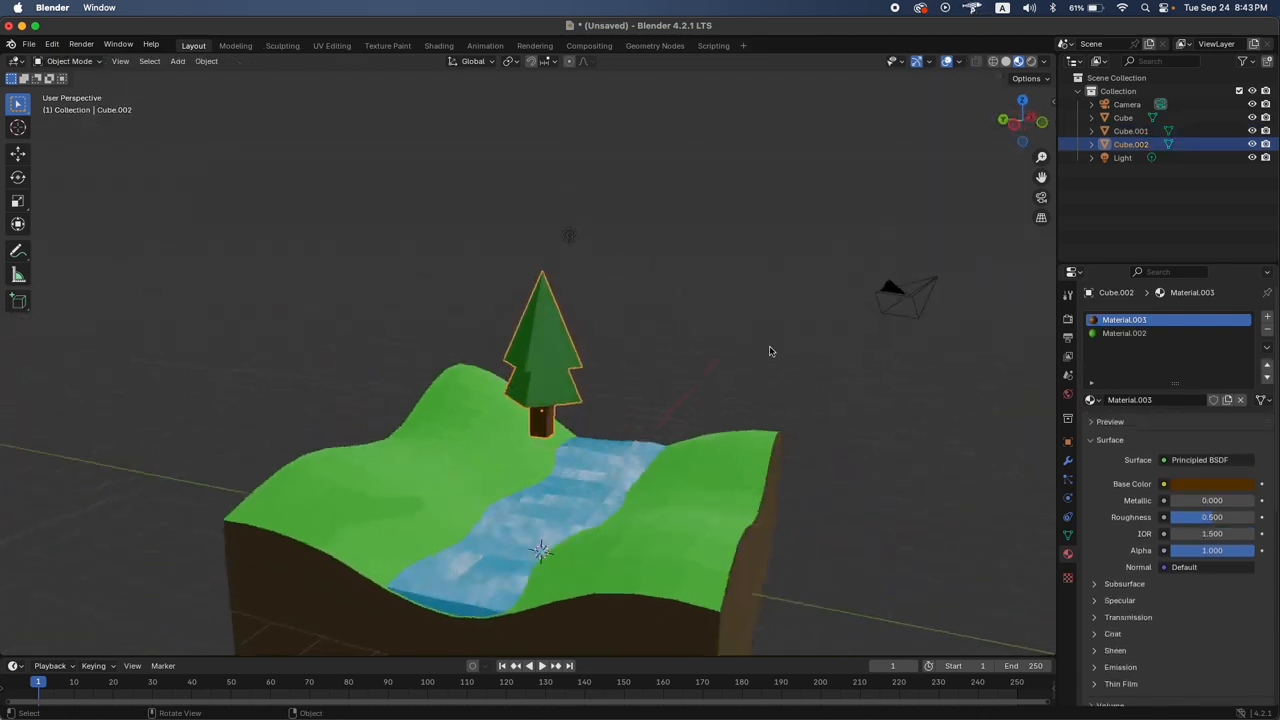
{"action": "scroll", "coordinate": [780, 360], "scroll_direction": "down", "scroll_amount": 4}
{"action": "key", "text": "g"}
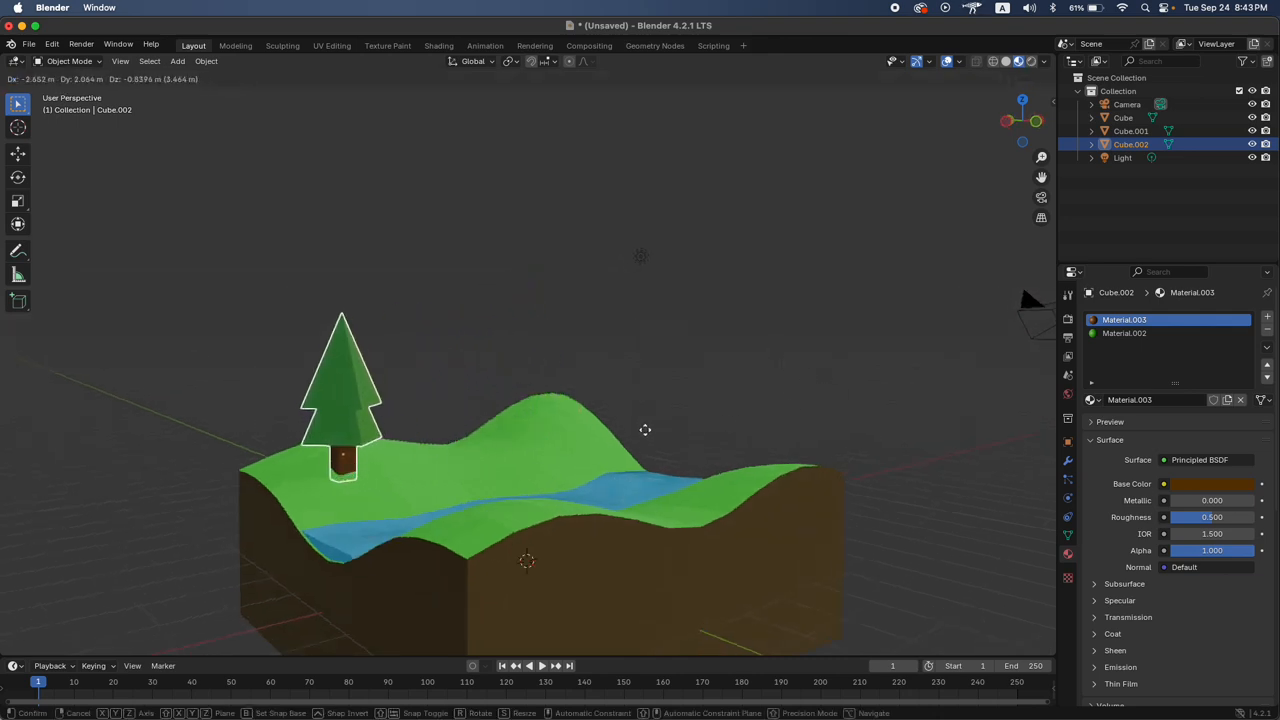
{"action": "left_click", "coordinate": [627, 418]}
{"action": "scroll", "coordinate": [627, 417], "scroll_direction": "left", "scroll_amount": 6}
{"action": "scroll", "coordinate": [627, 417], "scroll_direction": "right", "scroll_amount": 5}
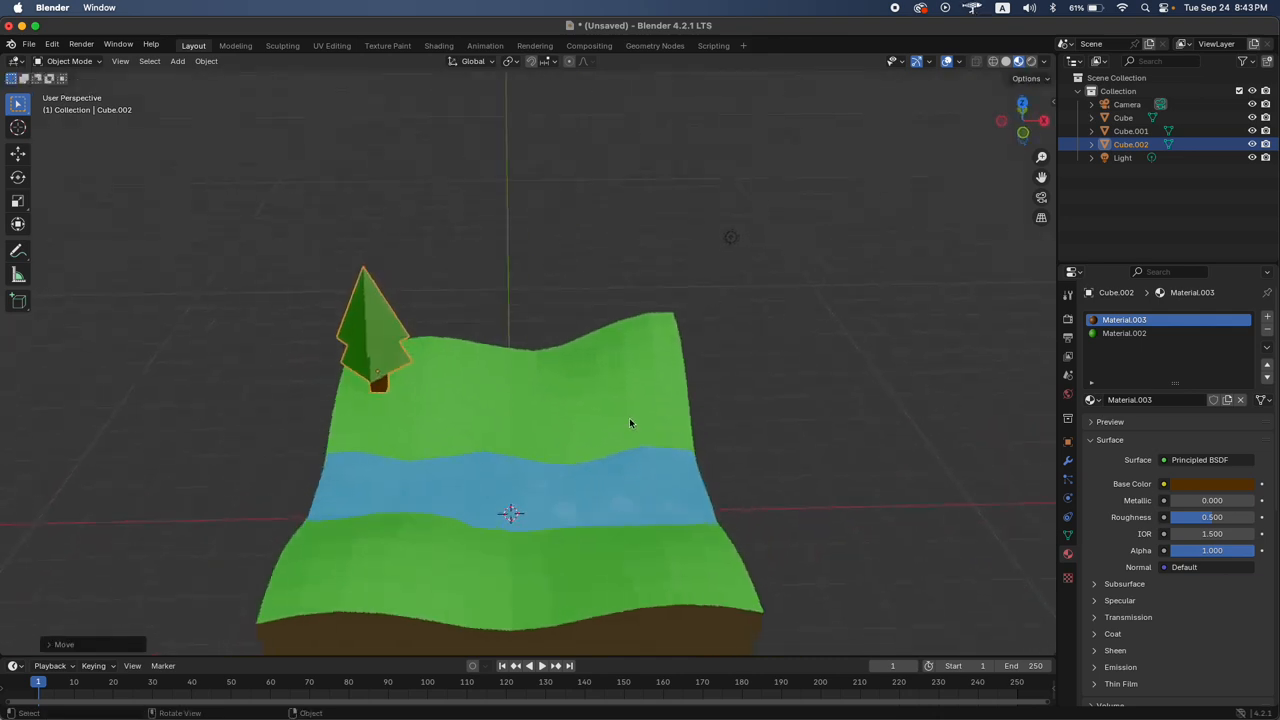
Duplicate the tree beside the first, rotate the copy around the Z axis and reposition it on the hill
{"action": "key", "text": "shift+d"}
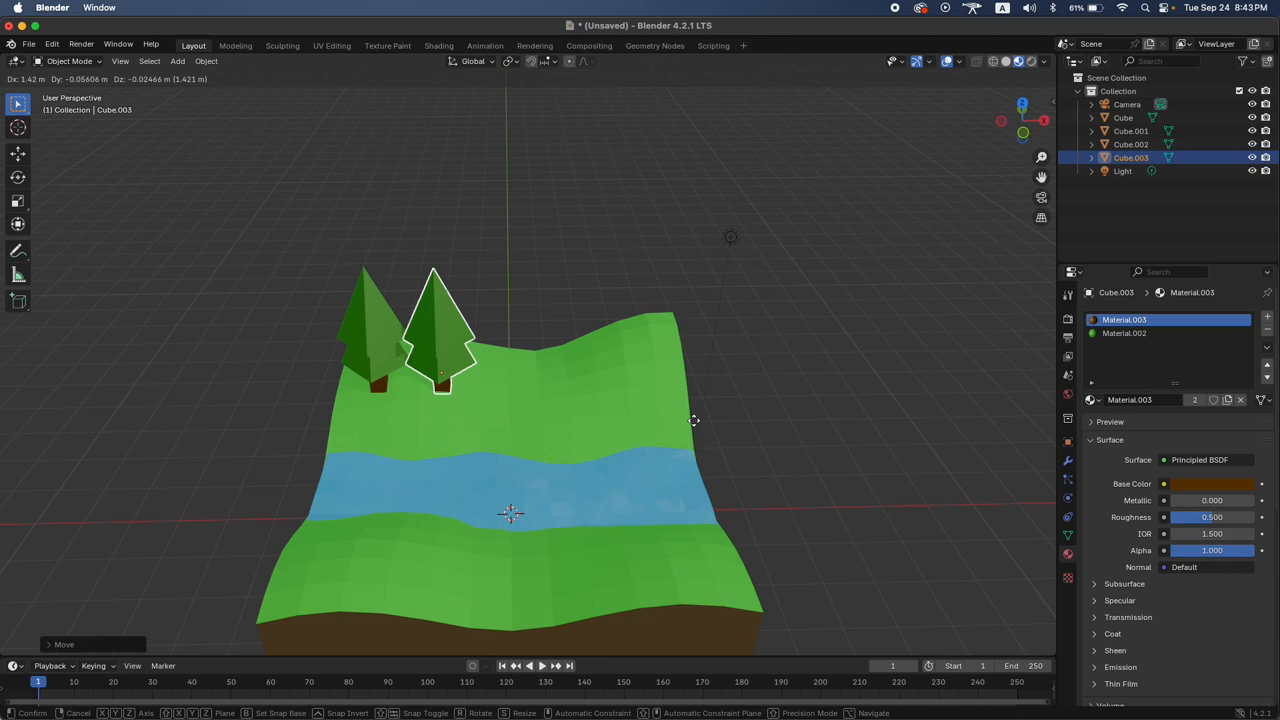
{"action": "left_click", "coordinate": [695, 418]}
{"action": "scroll", "coordinate": [695, 418], "scroll_direction": "up", "scroll_amount": 5}
{"action": "key", "text": "r"}
{"action": "key", "text": "z"}
{"action": "left_click", "coordinate": [736, 377]}
{"action": "key", "text": "g"}
{"action": "left_click", "coordinate": [766, 317]}
Duplicate the tree once more, place the copy in front of the other two and scale it down
{"action": "key", "text": "shift+d"}
{"action": "left_click", "coordinate": [734, 371]}
{"action": "scroll", "coordinate": [734, 371], "scroll_direction": "down", "scroll_amount": 5}
{"action": "key", "text": "s"}
{"action": "key", "text": "z"}
{"action": "key", "text": "z"}
{"action": "key", "text": "z"}
{"action": "left_click", "coordinate": [623, 380]}
{"action": "scroll", "coordinate": [623, 380], "scroll_direction": "up", "scroll_amount": 5}
{"action": "middle_click_drag", "start_coordinate": [623, 380], "coordinate": [677, 380]}
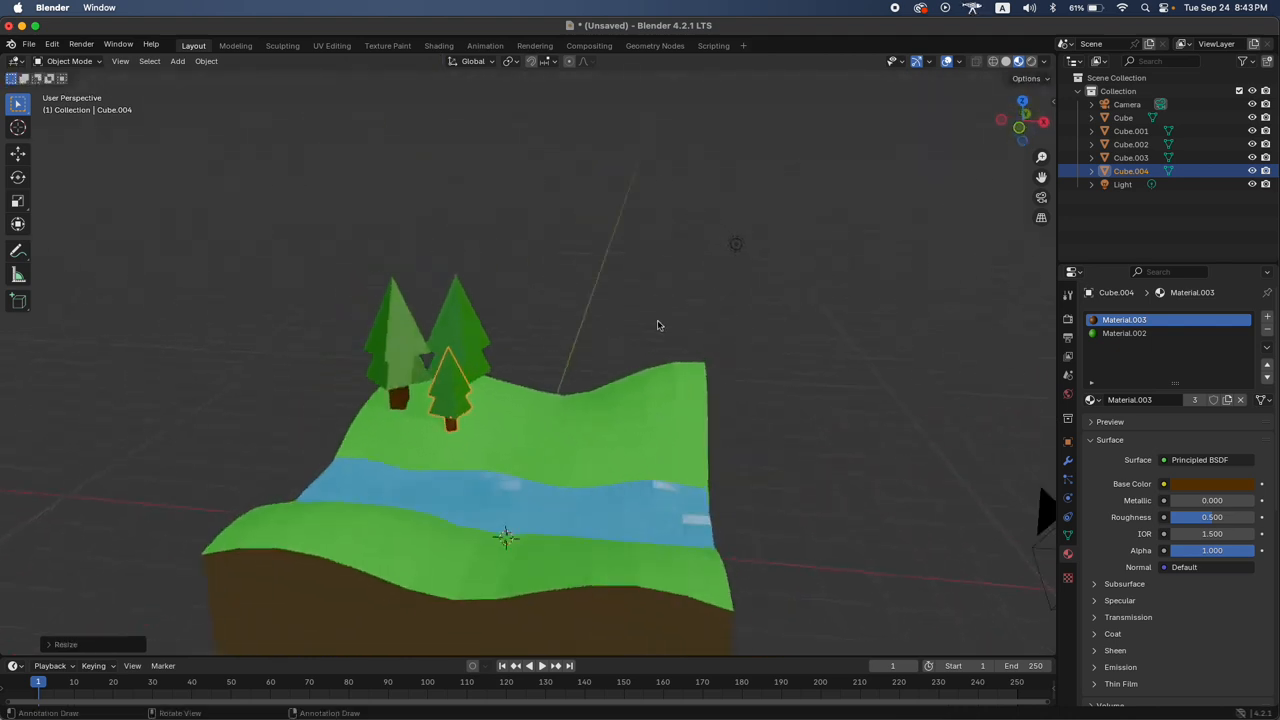
Try to scale the small tree along the global X axis
{"action": "key", "text": "s"}
{"action": "key", "text": "x"}
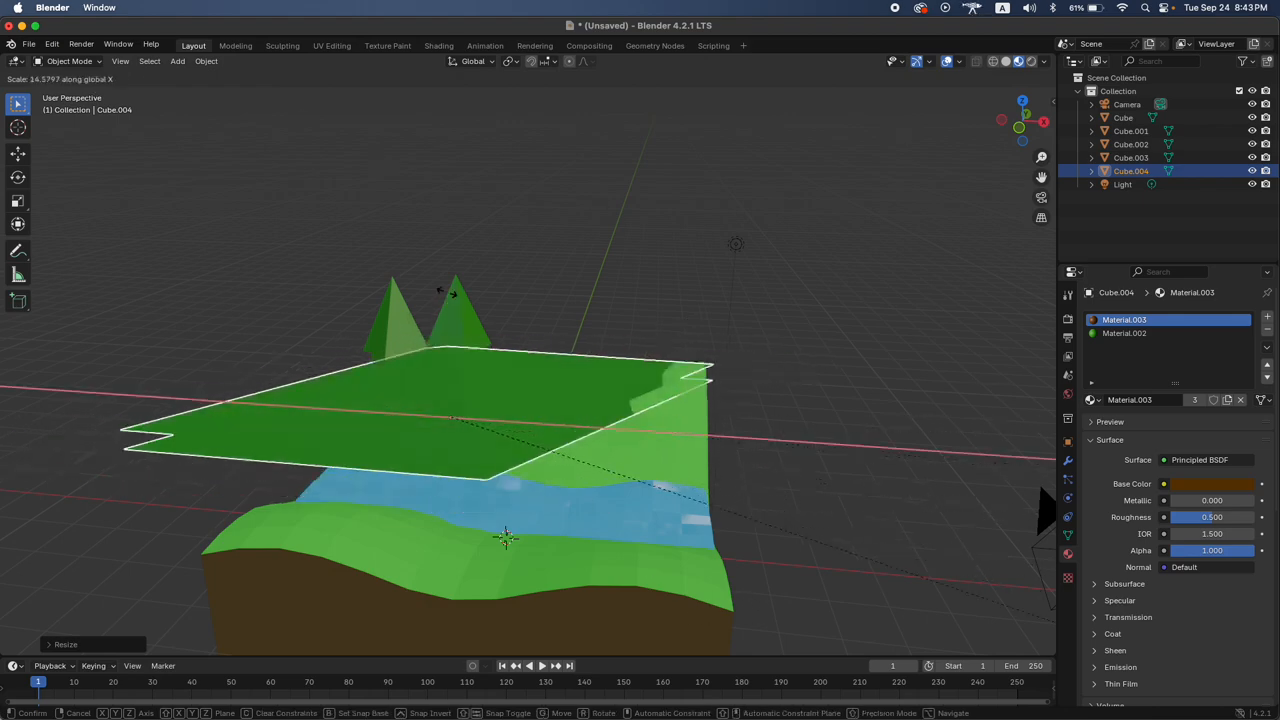
{"action": "key", "text": "Escape"}
Try to move the small tree along single global axes, including Y and X
{"action": "scroll", "coordinate": [646, 363], "scroll_direction": "up", "scroll_amount": 5}
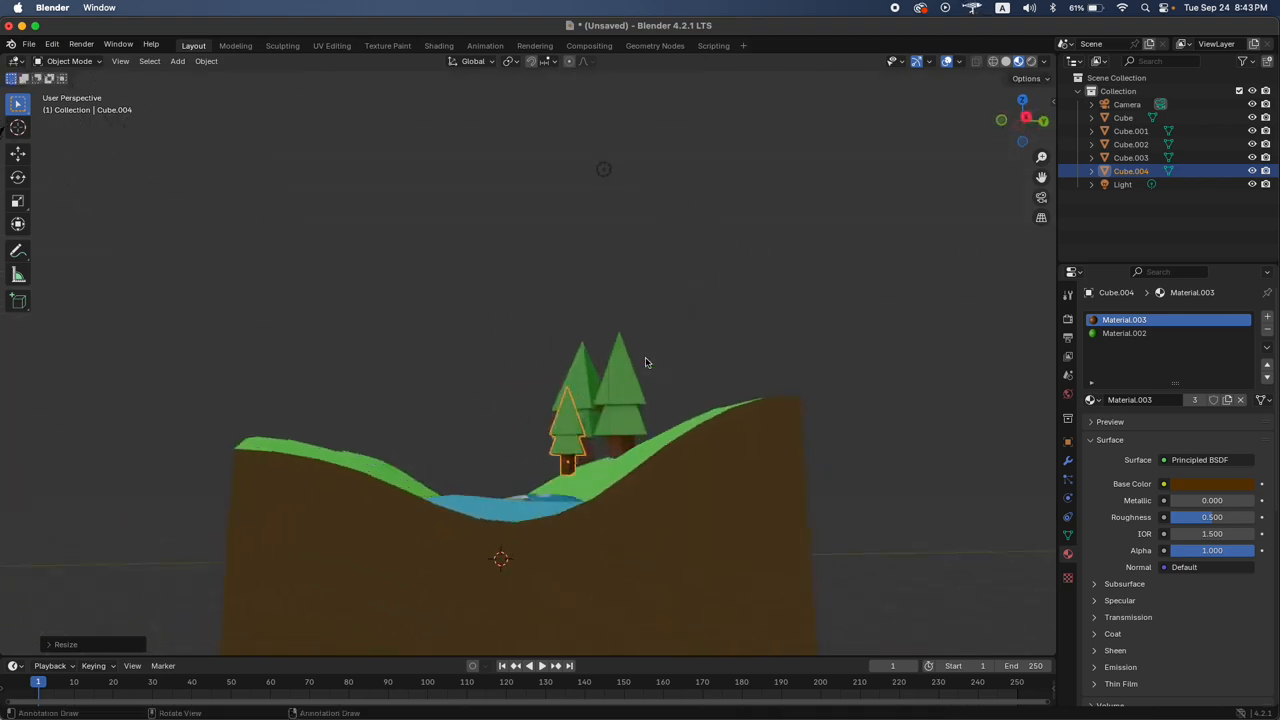
{"action": "scroll", "coordinate": [645, 362], "scroll_direction": "down", "scroll_amount": 10}
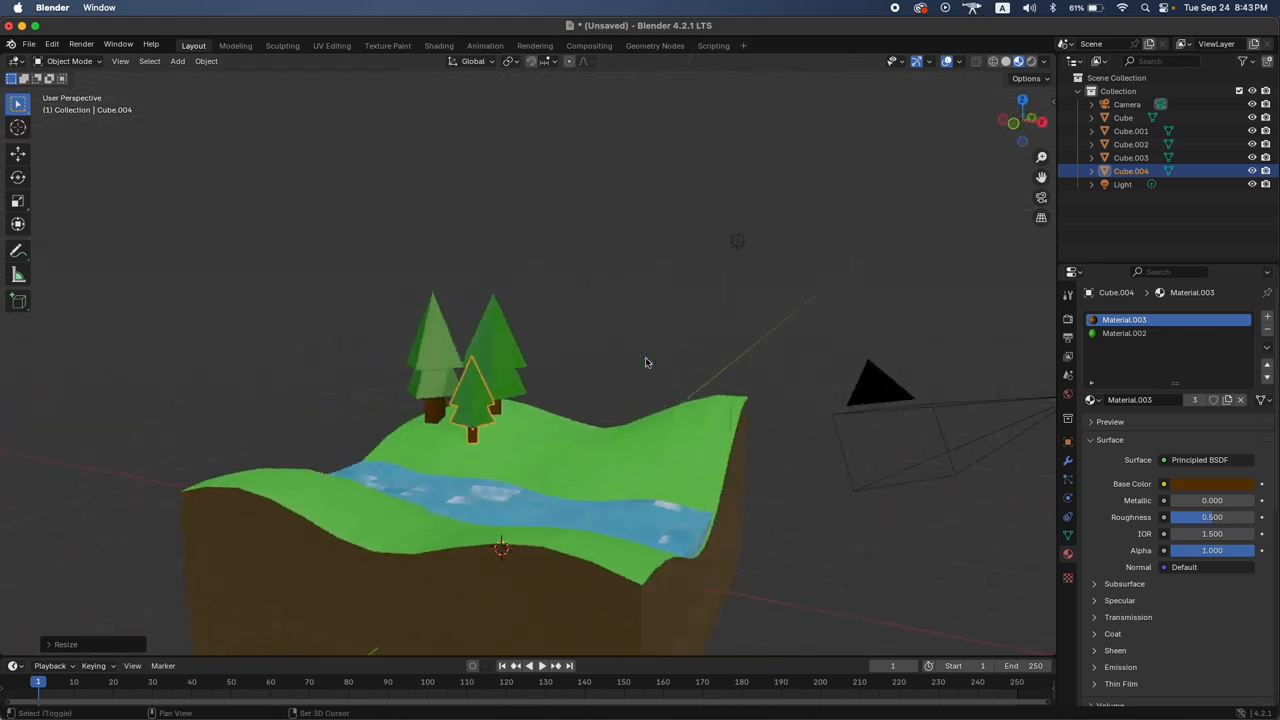
{"action": "scroll", "coordinate": [645, 362], "scroll_direction": "up", "scroll_amount": 10}
{"action": "scroll", "coordinate": [645, 362], "scroll_direction": "right", "scroll_amount": 3, "text": "shift"}
{"action": "scroll", "coordinate": [645, 362], "scroll_direction": "right", "scroll_amount": 8}
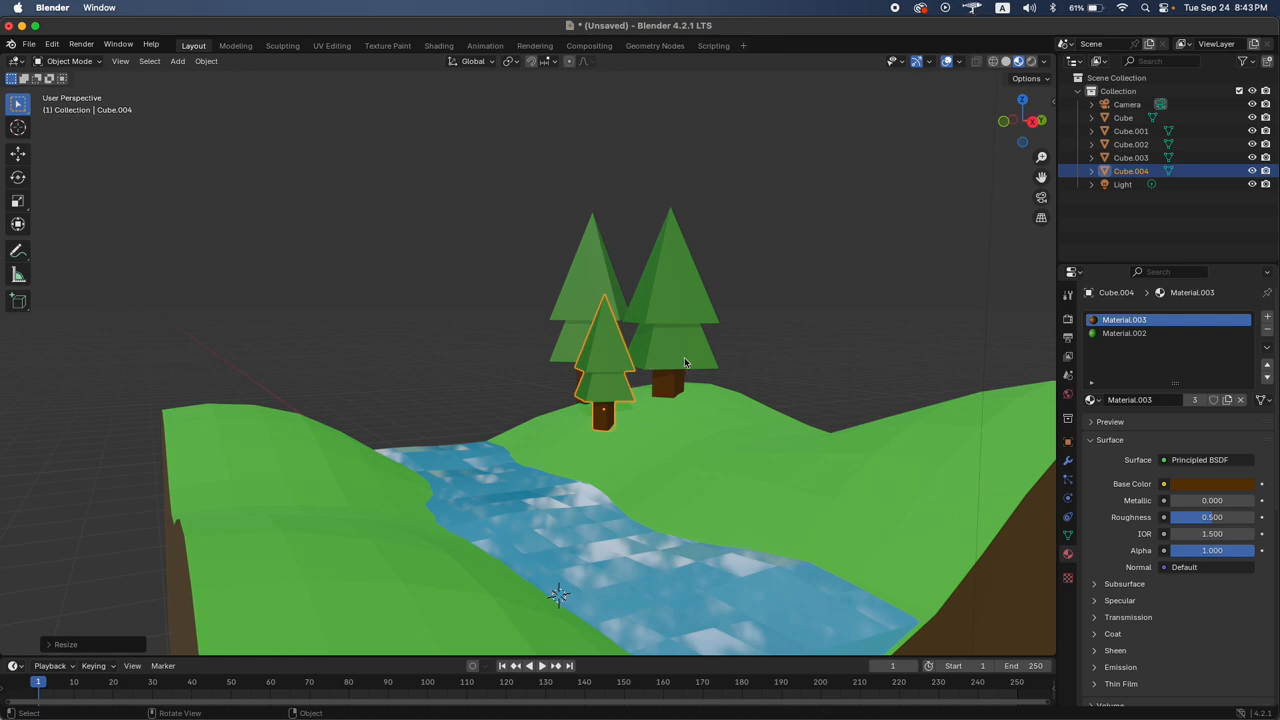
{"action": "scroll", "coordinate": [684, 360], "scroll_direction": "down", "scroll_amount": 5}
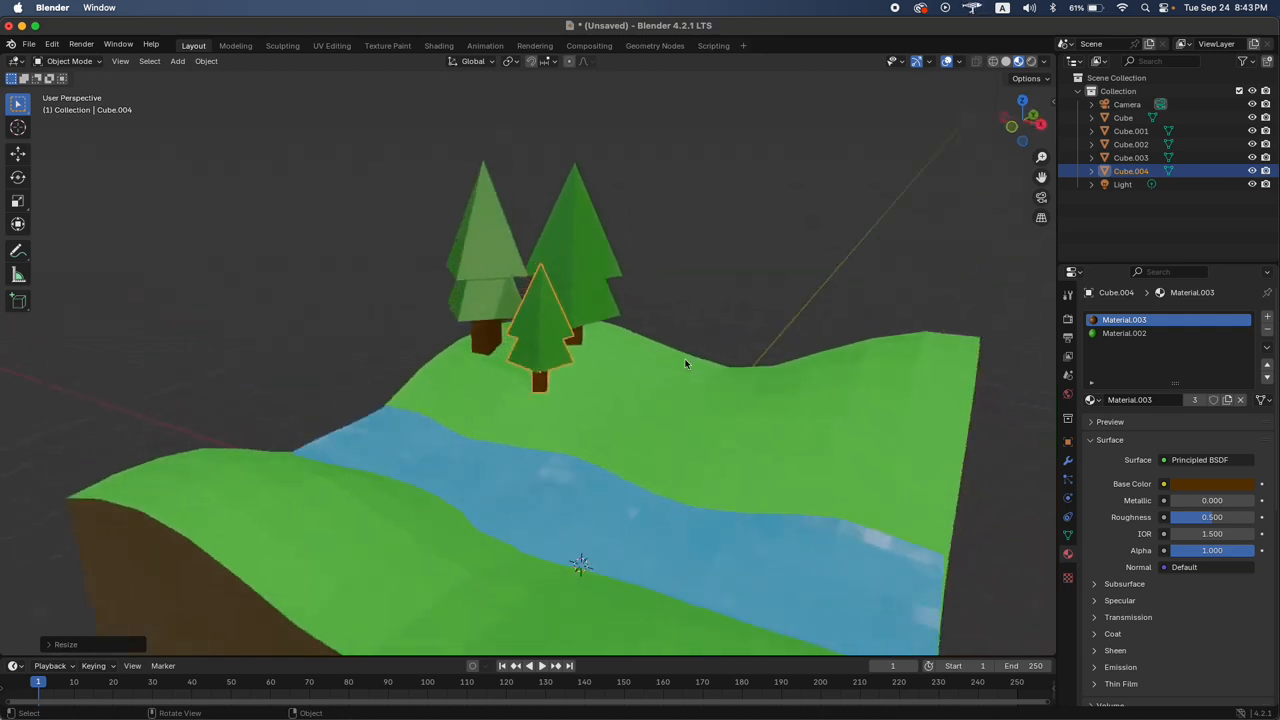
{"action": "key", "text": "g"}
{"action": "key", "text": "x"}
{"action": "key", "text": "z"}
{"action": "key", "text": "y"}
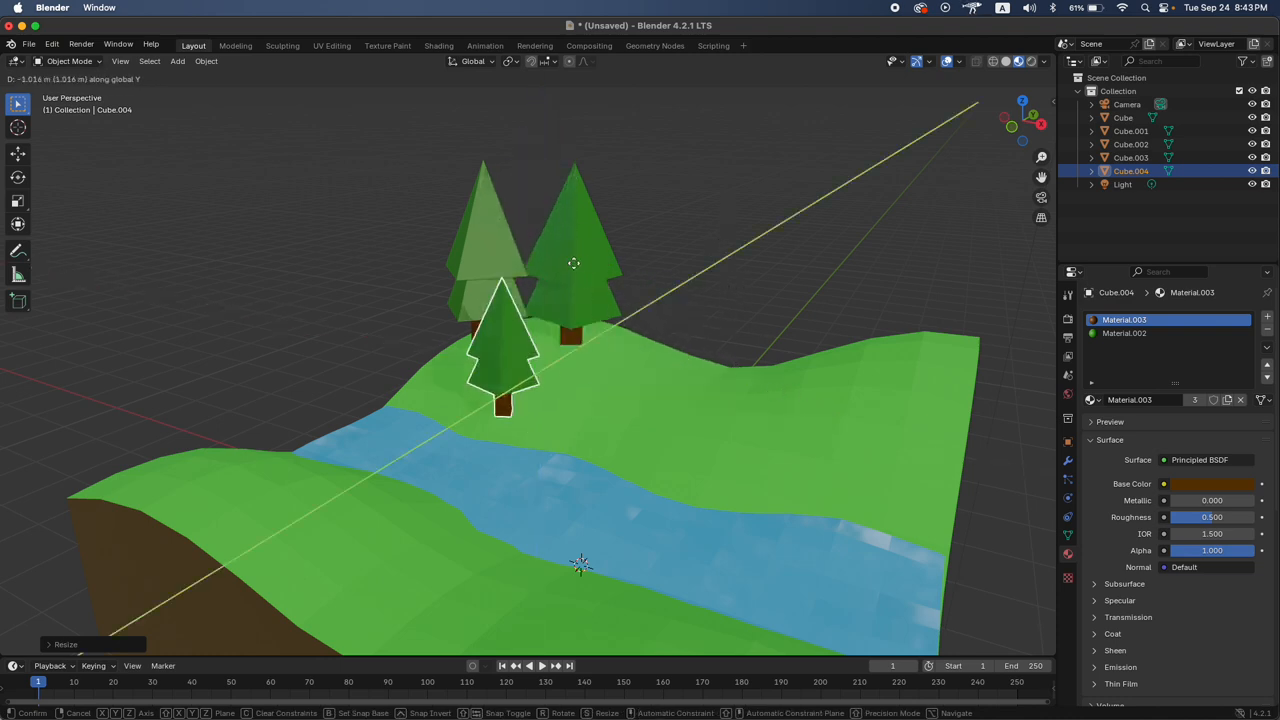
{"action": "key", "text": "x"}
{"action": "left_click", "coordinate": [743, 287]}
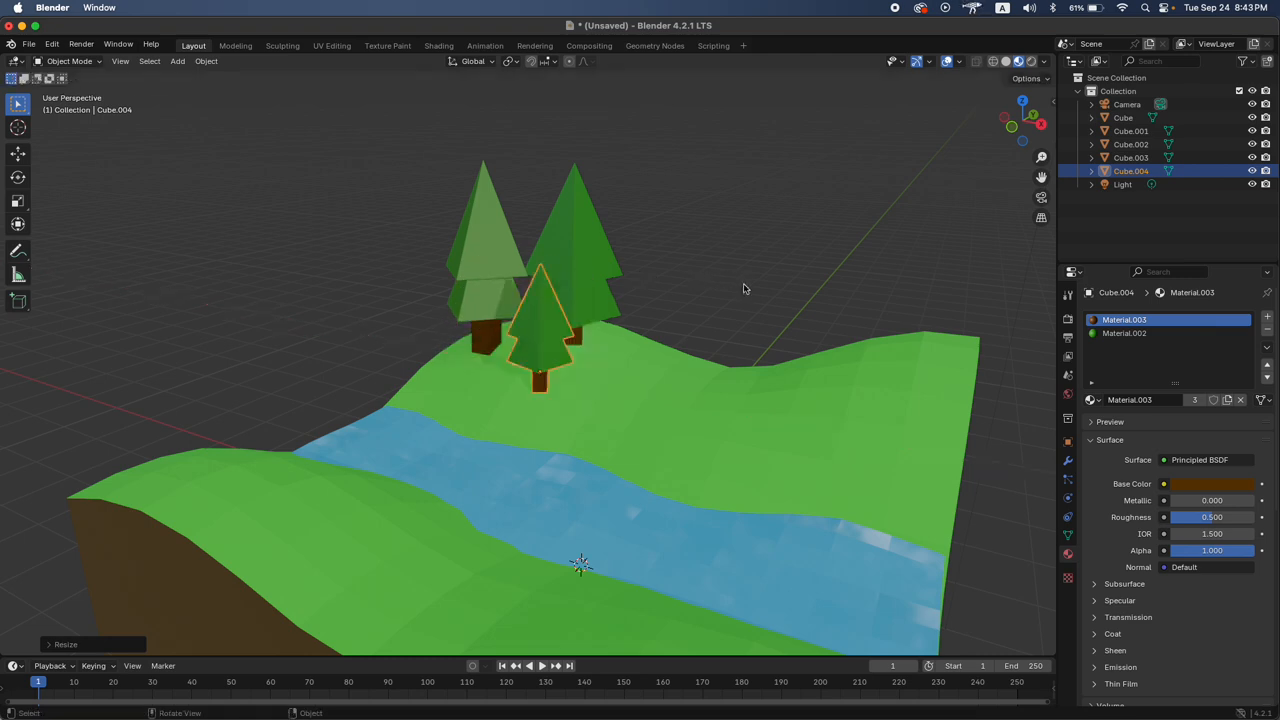
Try to move the small tree horizontally with the global Z axis locked
{"action": "scroll", "coordinate": [744, 289], "scroll_direction": "right", "scroll_amount": 10}
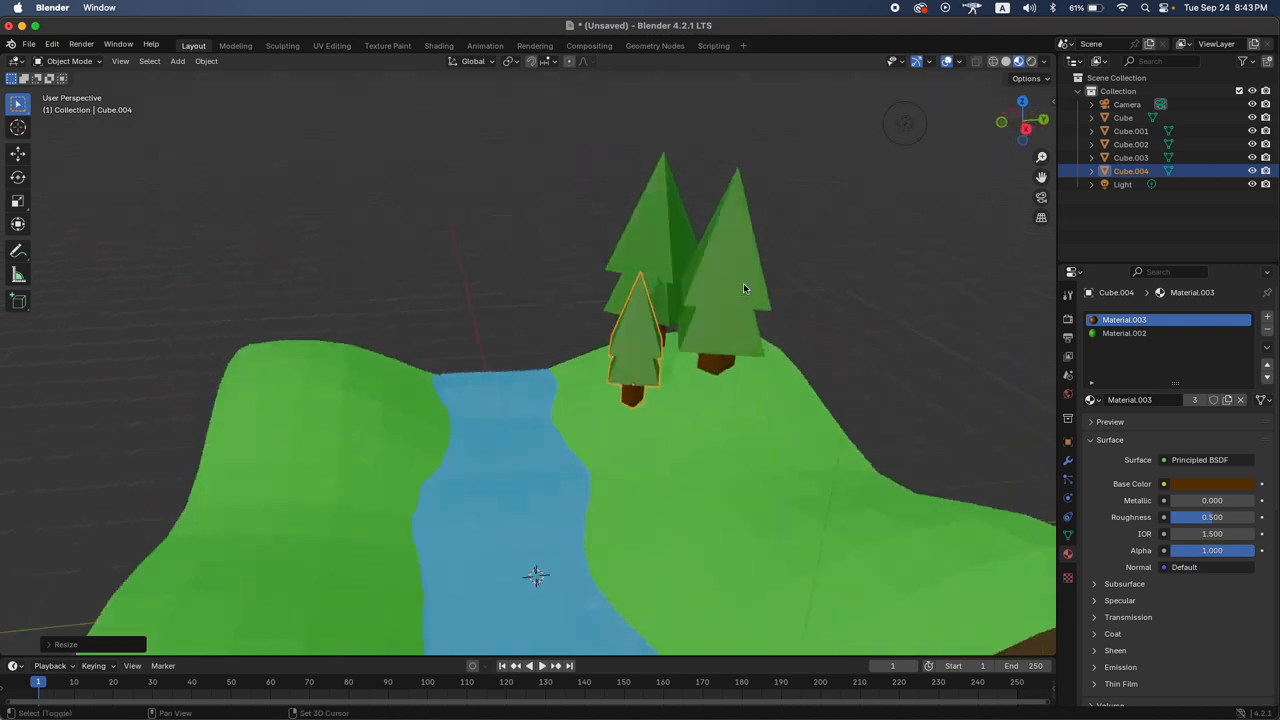
{"action": "scroll", "coordinate": [744, 289], "scroll_direction": "left", "scroll_amount": 10}
{"action": "key", "text": "g"}
{"action": "key", "text": "shift+z"}
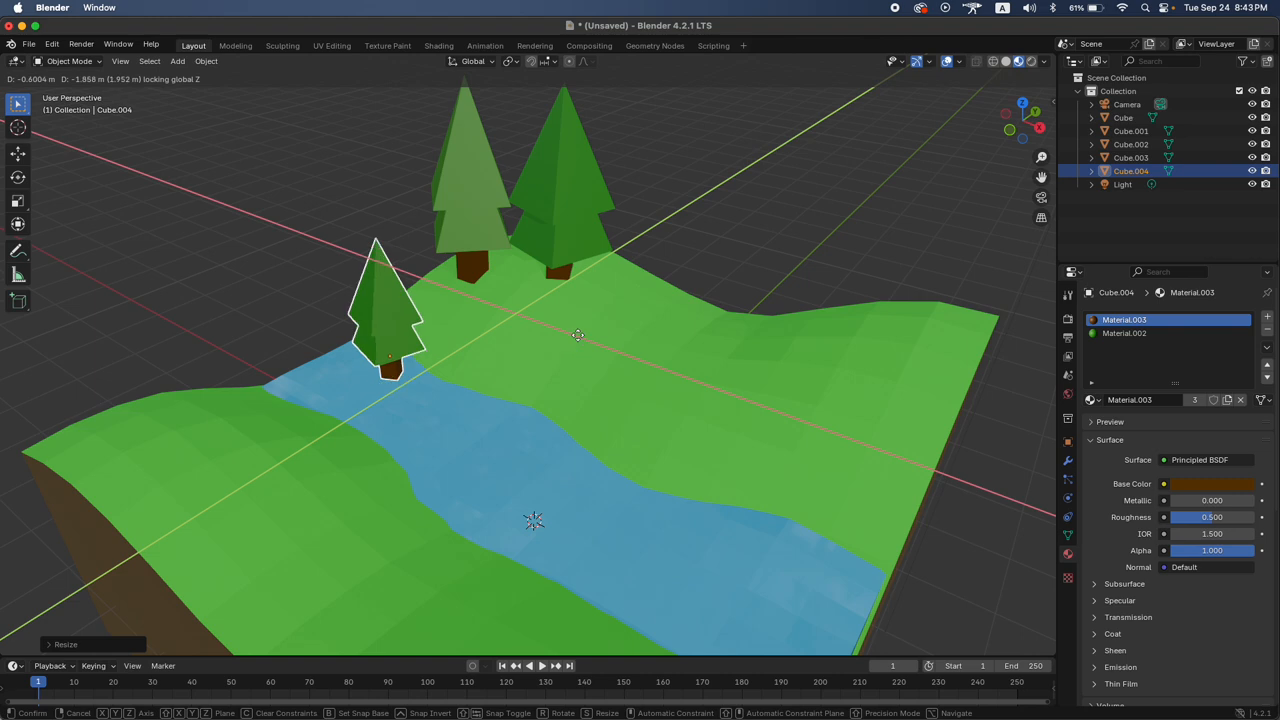
{"action": "left_click", "coordinate": [713, 315]}
Duplicate all three trees and move the copies horizontally, with Z locked, to the opposite end of the same riverbank
{"action": "scroll", "coordinate": [700, 316], "scroll_direction": "left", "scroll_amount": 5}
{"action": "scroll", "coordinate": [700, 316], "scroll_direction": "down", "scroll_amount": 5}
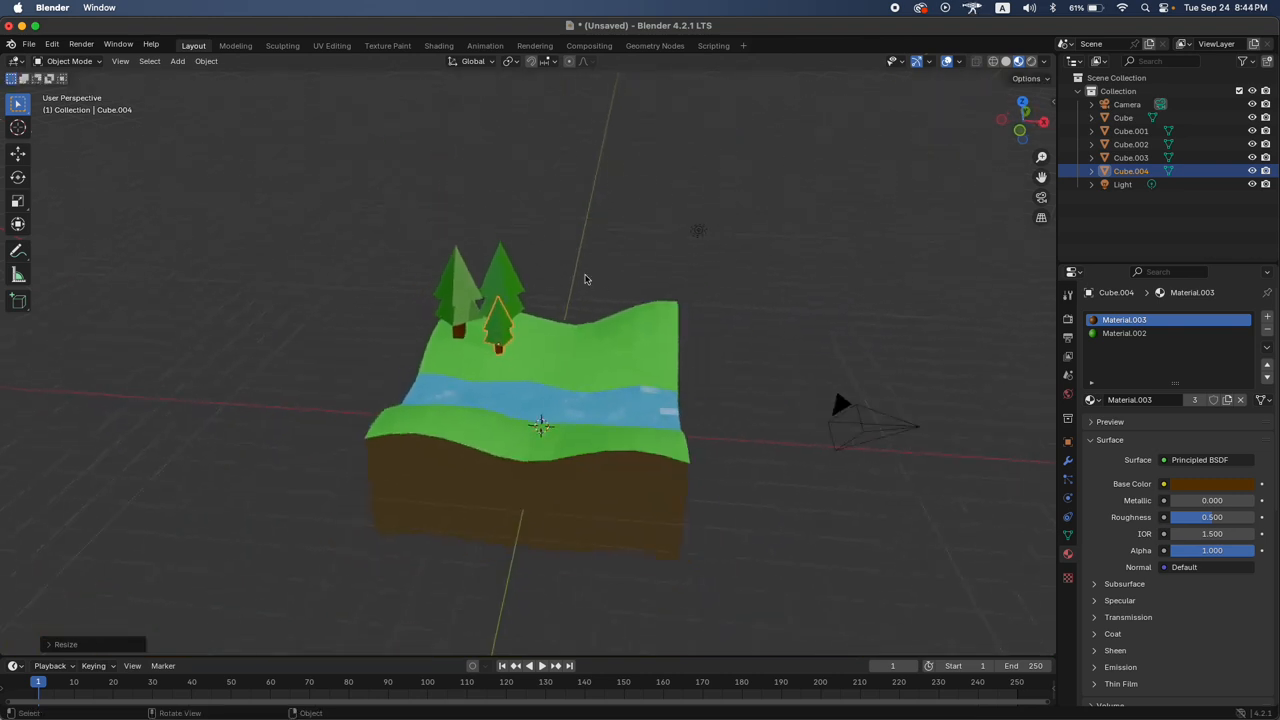
{"action": "left_click", "coordinate": [458, 270]}
{"action": "left_click", "coordinate": [494, 305], "text": "shift"}
{"action": "left_click", "coordinate": [500, 333], "text": "shift"}
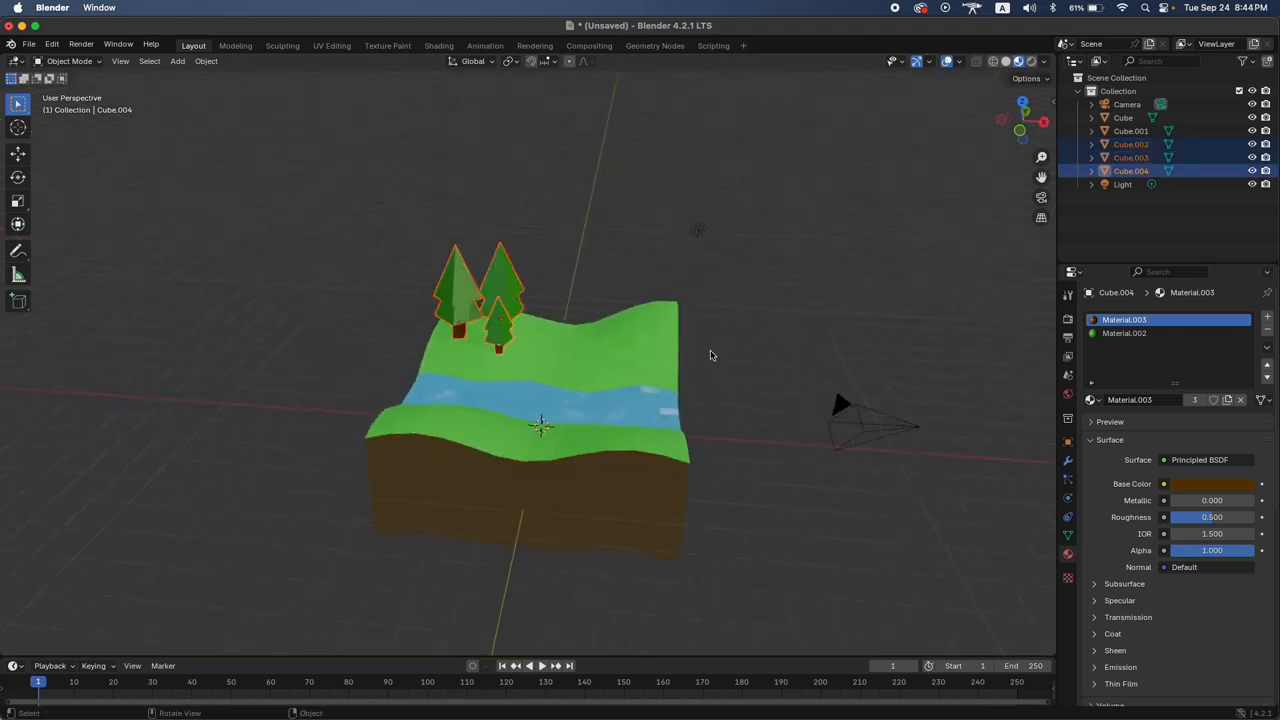
{"action": "scroll", "coordinate": [711, 353], "scroll_direction": "left", "scroll_amount": 5}
{"action": "key", "text": "shift+d"}
{"action": "key", "text": "shift+z"}
{"action": "left_click", "coordinate": [878, 333]}
Rotate the duplicated tree group around the Z axis so its arrangement differs from the original group
{"action": "key", "text": "r"}
{"action": "key", "text": "z"}
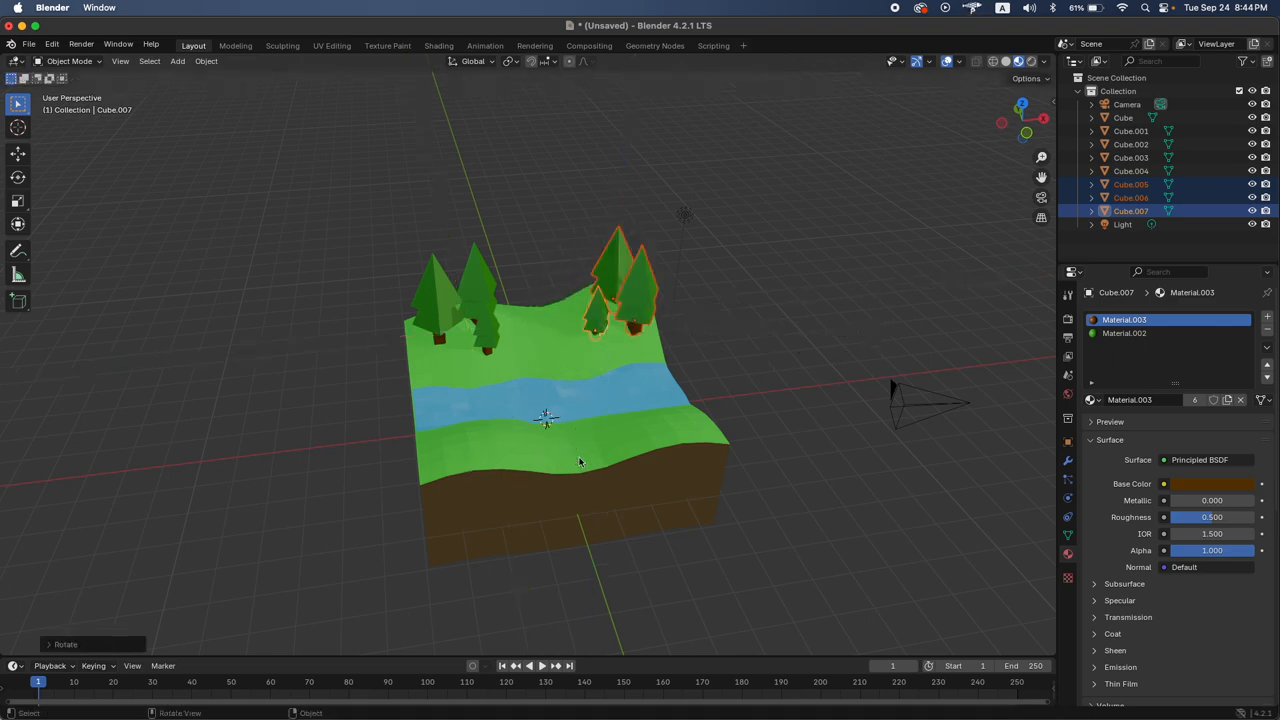
{"action": "left_click", "coordinate": [577, 456]}
Move the duplicated tree group to seat its trunks on the hill surface
{"action": "scroll", "coordinate": [583, 458], "scroll_direction": "up", "scroll_amount": 5}
{"action": "scroll", "coordinate": [697, 431], "scroll_direction": "down", "scroll_amount": 6}
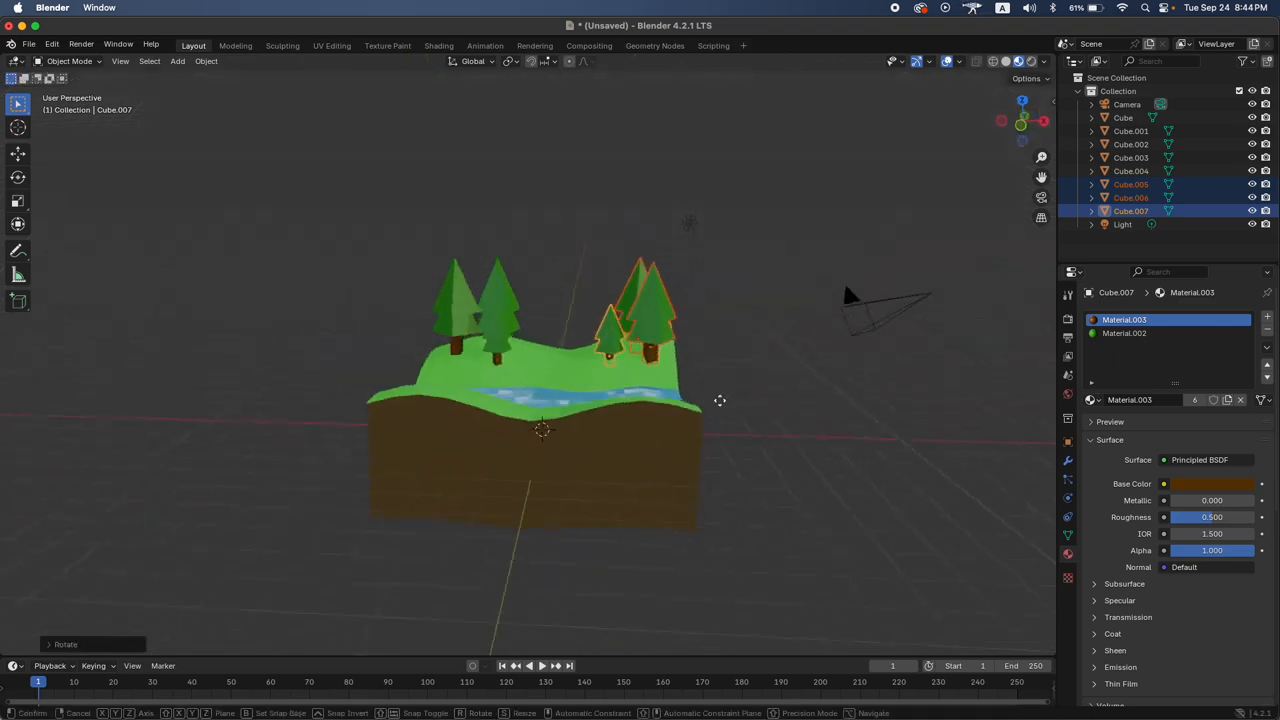
{"action": "key", "text": "g"}
{"action": "key", "text": "z"}
{"action": "left_click", "coordinate": [719, 395]}
{"action": "left_click", "coordinate": [695, 415]}
{"action": "scroll", "coordinate": [720, 397], "scroll_direction": "right", "scroll_amount": 8}
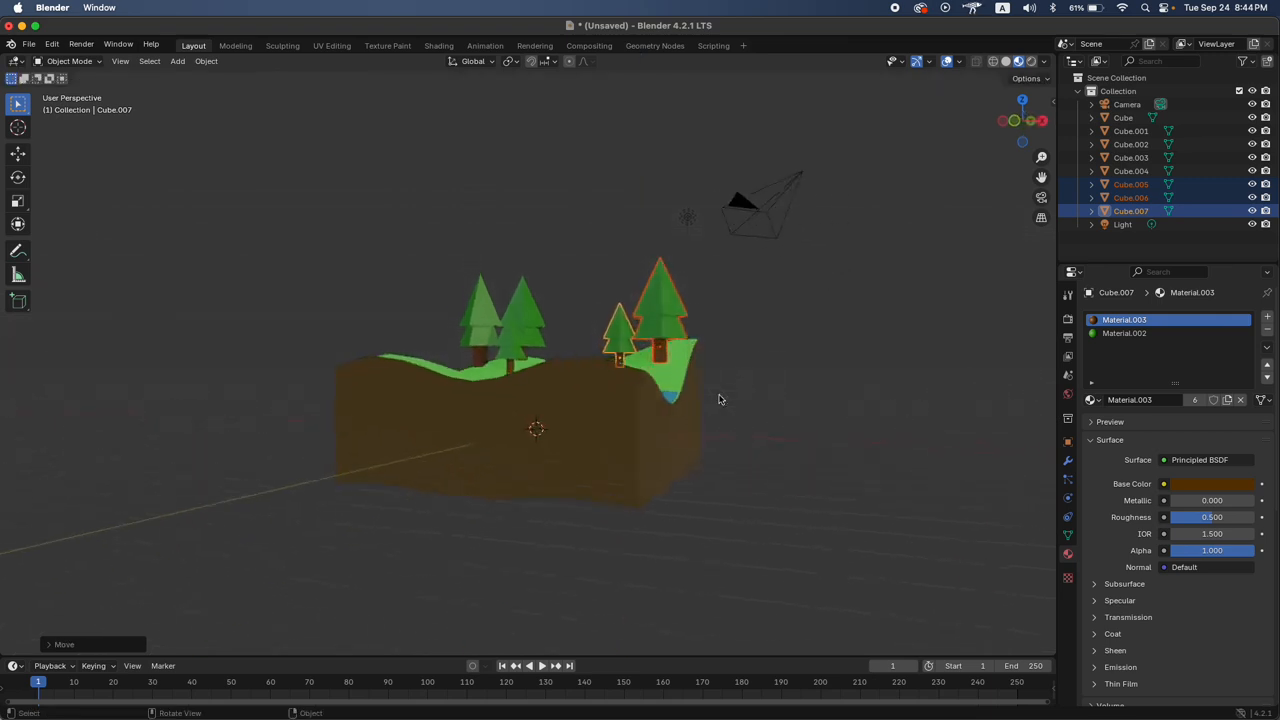
Duplicate the smallest tree and place the copy in the gap between the two tree groups at the back of the terrain
{"action": "scroll", "coordinate": [830, 351], "scroll_direction": "right", "scroll_amount": 15}
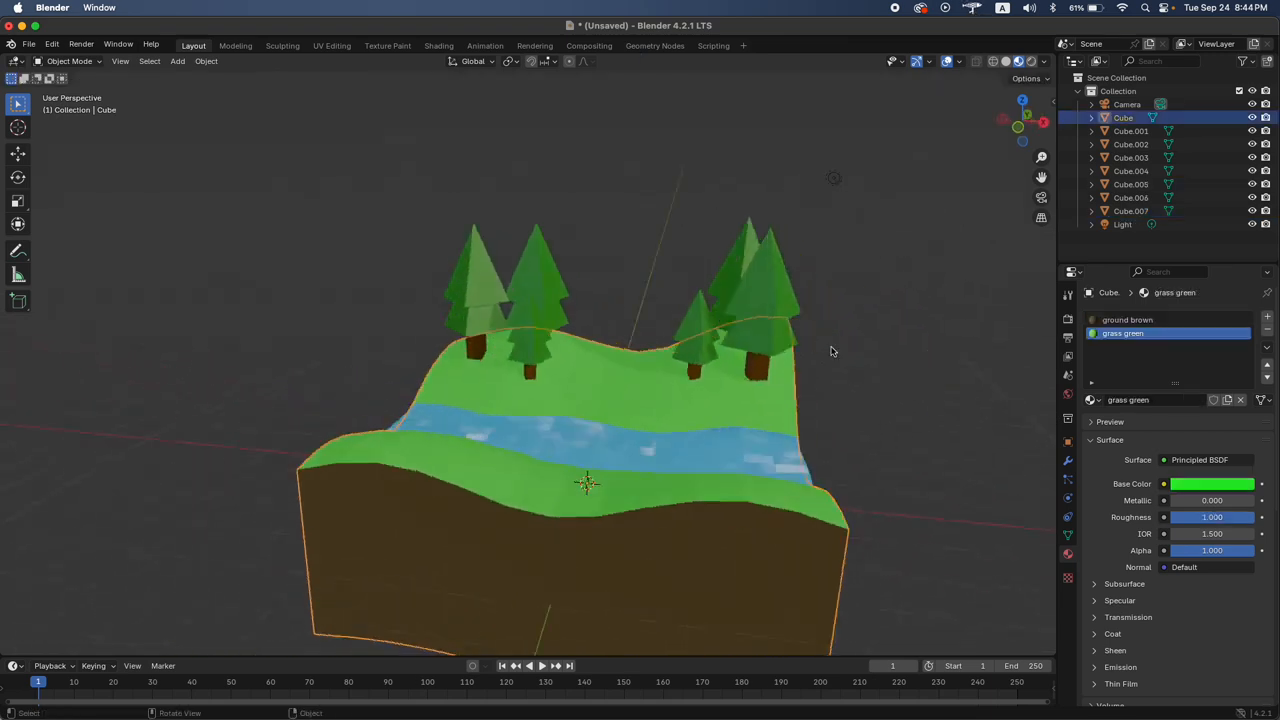
{"action": "scroll", "coordinate": [830, 351], "scroll_direction": "right", "scroll_amount": 5}
{"action": "left_click", "coordinate": [668, 298]}
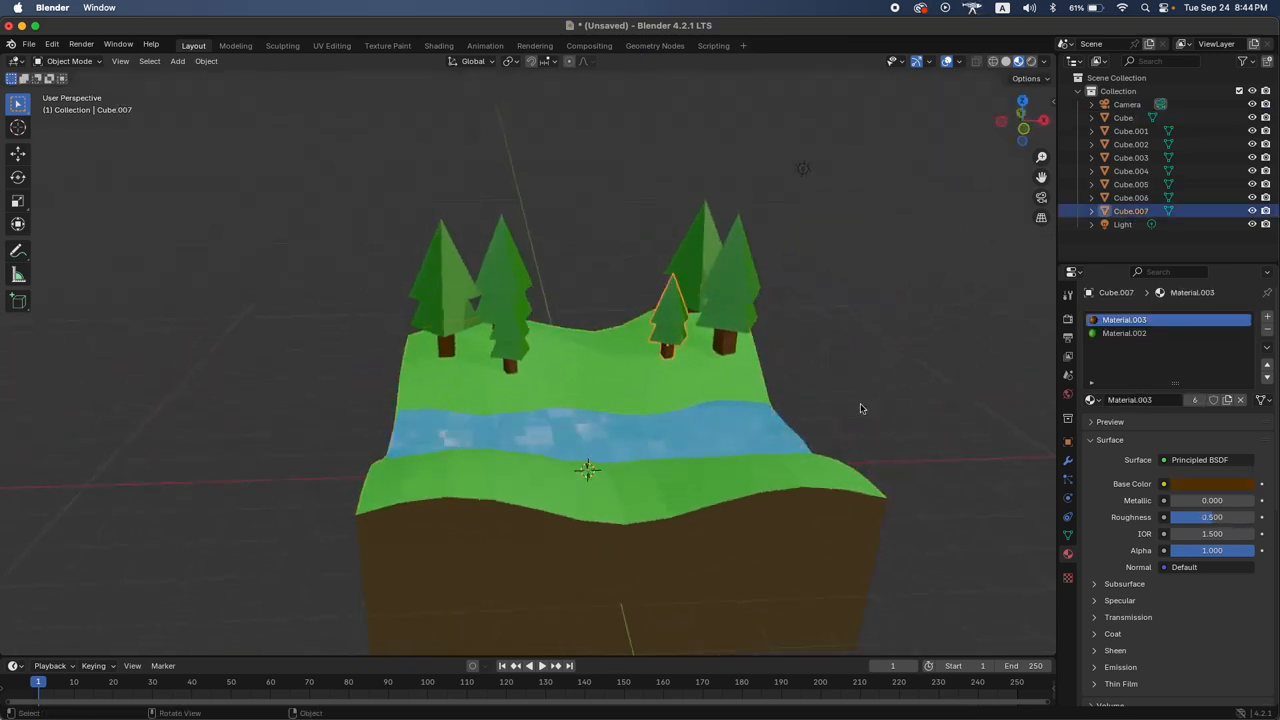
{"action": "scroll", "coordinate": [860, 403], "scroll_direction": "right", "scroll_amount": 4}
{"action": "key", "text": "shift+d"}
{"action": "key", "text": "z"}
{"action": "left_click", "coordinate": [750, 378]}
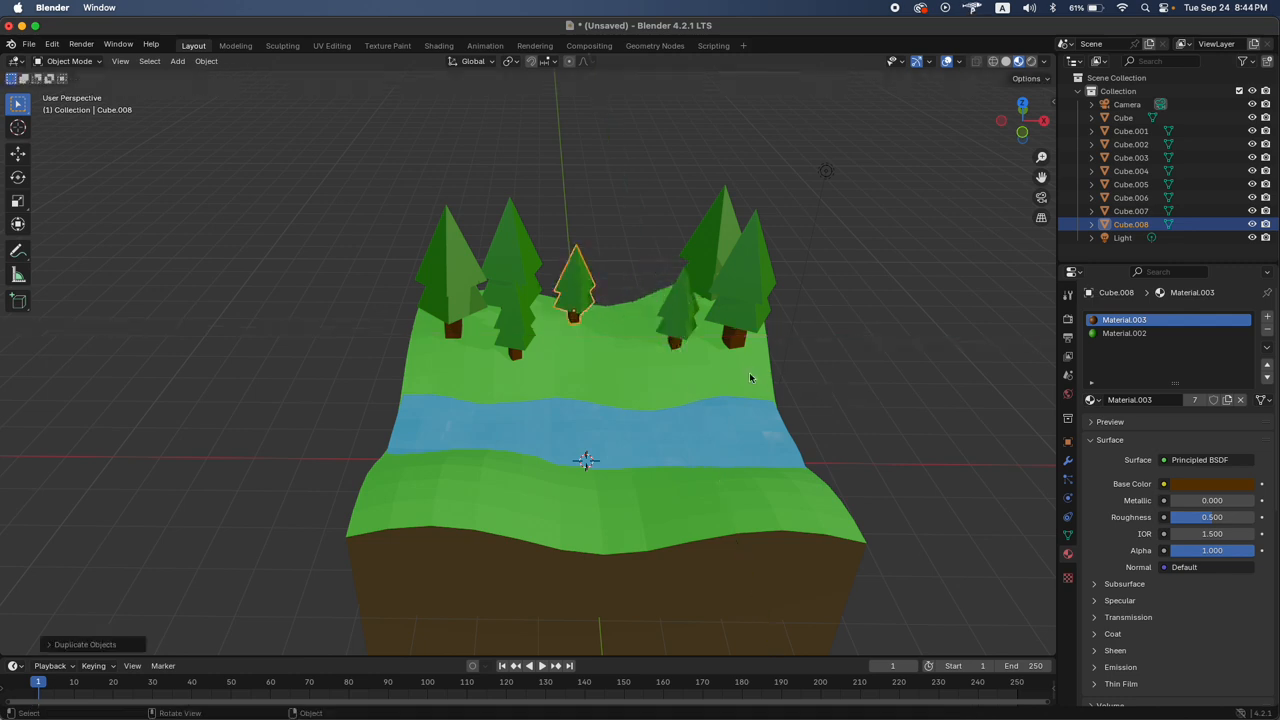
Scale up the new tree in the middle gap so it is larger than the small tree it came from
{"action": "scroll", "coordinate": [752, 377], "scroll_direction": "right", "scroll_amount": 5}
{"action": "key", "text": "s"}
{"action": "left_click", "coordinate": [806, 406]}
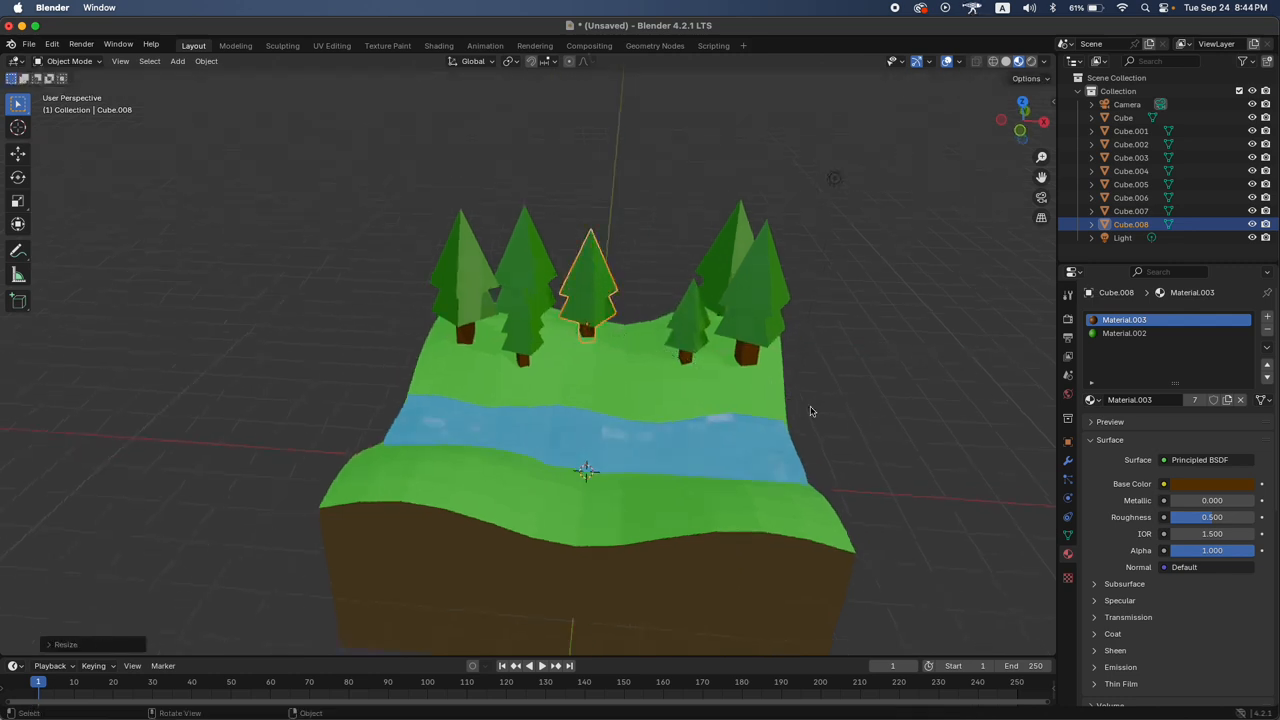
Add a smaller copy of the middle tree nearer the river and adjust its height to sit on the grass
{"action": "key", "text": "shift+d"}
{"action": "left_click", "coordinate": [860, 443]}
{"action": "key", "text": "s"}
{"action": "left_click", "coordinate": [760, 389]}
{"action": "scroll", "coordinate": [760, 389], "scroll_direction": "down", "scroll_amount": 5}
{"action": "key", "text": "g"}
{"action": "key", "text": "z"}
{"action": "left_click", "coordinate": [760, 392]}
Add a larger copy of the small front tree farther back, shifted horizontally, and adjust its height to the ground
{"action": "scroll", "coordinate": [760, 395], "scroll_direction": "up", "scroll_amount": 5}
{"action": "key", "text": "shift+d"}
{"action": "key", "text": "shift+z"}
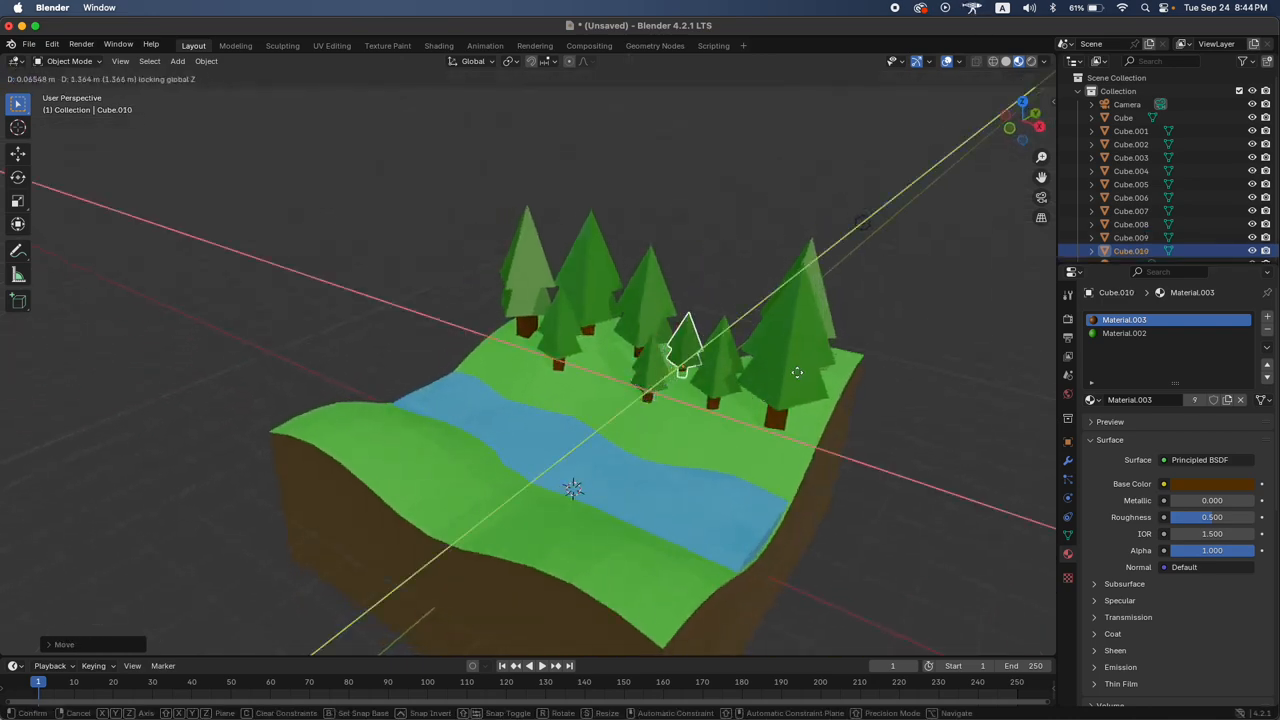
{"action": "left_click", "coordinate": [800, 378]}
{"action": "key", "text": "s"}
{"action": "left_click", "coordinate": [845, 393]}
{"action": "mouse_move", "coordinate": [845, 393]}
{"action": "middle_mouse_down"}
{"action": "mouse_move", "coordinate": [840, 380]}
{"action": "mouse_move", "coordinate": [849, 391]}
{"action": "middle_mouse_up"}
{"action": "key", "text": "g"}
{"action": "key", "text": "z"}
{"action": "left_click", "coordinate": [900, 372]}
{"action": "left_click", "coordinate": [901, 372]}
Examine the tree arrangement, river and terrain block from several sides and from above
{"action": "scroll", "coordinate": [901, 372], "scroll_direction": "up", "scroll_amount": 5}
{"action": "scroll", "coordinate": [901, 372], "scroll_direction": "right", "scroll_amount": 10}
{"action": "scroll", "coordinate": [901, 372], "scroll_direction": "up", "scroll_amount": 5}
{"action": "scroll", "coordinate": [901, 372], "scroll_direction": "left", "scroll_amount": 10}
{"action": "scroll", "coordinate": [901, 373], "scroll_direction": "down", "scroll_amount": 5}
{"action": "scroll", "coordinate": [901, 373], "scroll_direction": "right", "scroll_amount": 10}
{"action": "scroll", "coordinate": [901, 373], "scroll_direction": "left", "scroll_amount": 10}
{"action": "scroll", "coordinate": [901, 373], "scroll_direction": "up", "scroll_amount": 3}
{"action": "scroll", "coordinate": [900, 372], "scroll_direction": "right", "scroll_amount": 10}
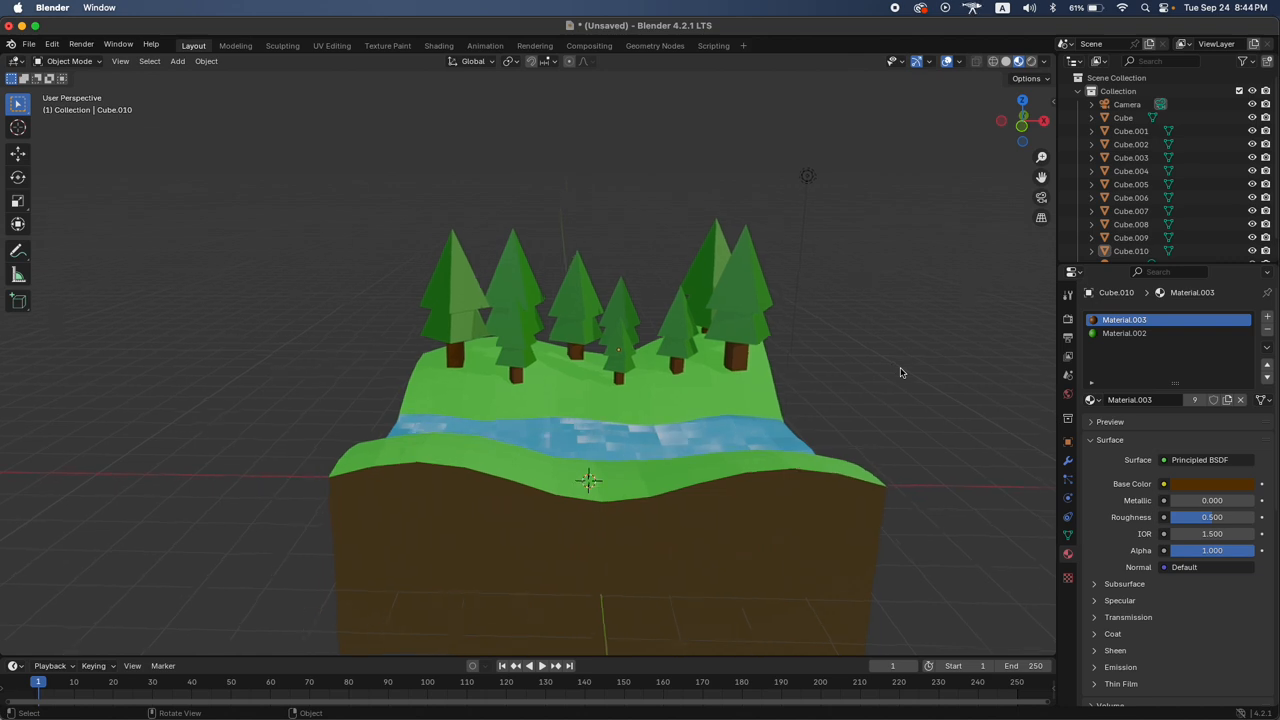
{"action": "scroll", "coordinate": [901, 372], "scroll_direction": "up", "scroll_amount": 4}
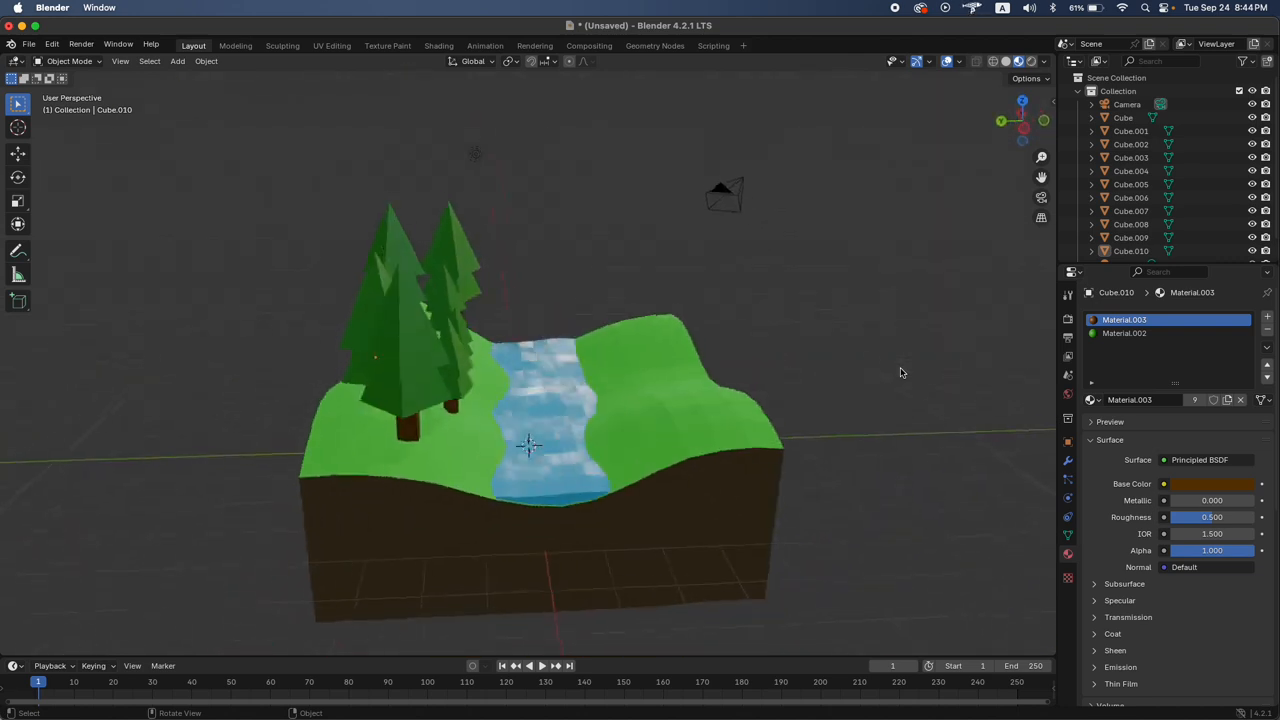
{"action": "scroll", "coordinate": [901, 372], "scroll_direction": "right", "scroll_amount": 15}
{"action": "scroll", "coordinate": [901, 373], "scroll_direction": "down", "scroll_amount": 5}
{"action": "scroll", "coordinate": [901, 373], "scroll_direction": "right", "scroll_amount": 5}
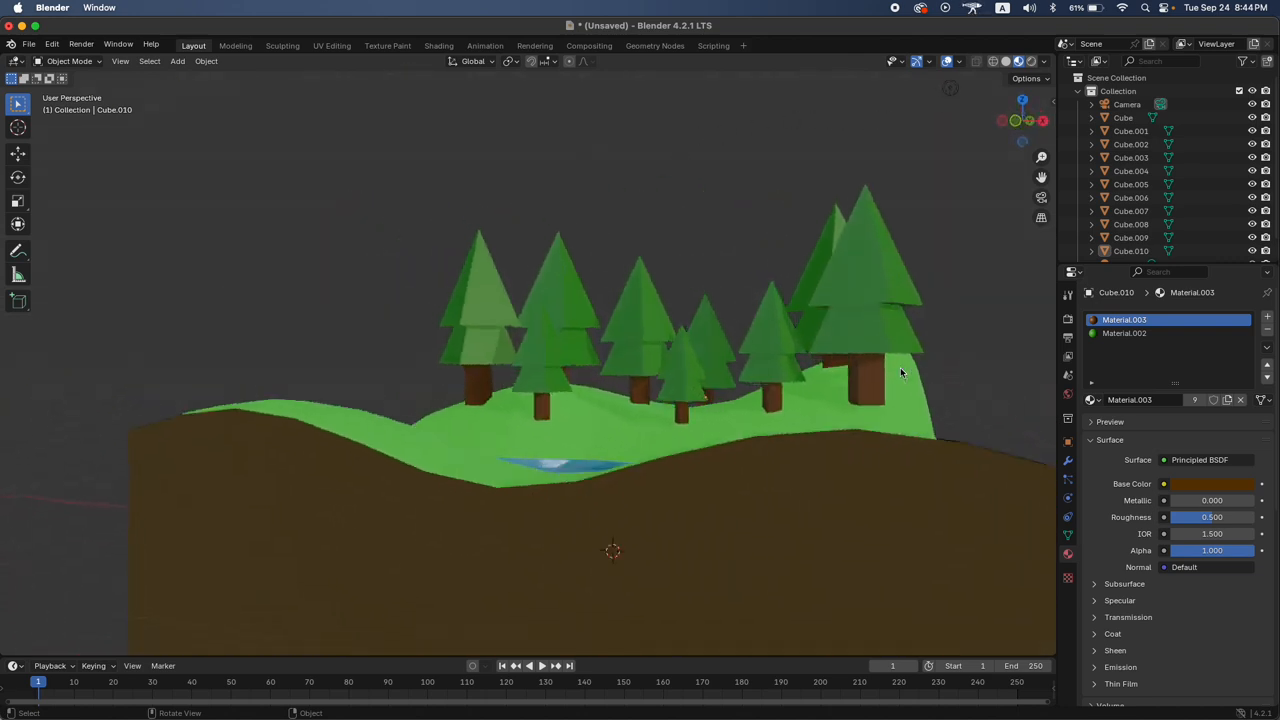
{"action": "scroll", "coordinate": [901, 373], "scroll_direction": "up", "scroll_amount": 7}
{"action": "scroll", "coordinate": [901, 373], "scroll_direction": "left", "scroll_amount": 4}
{"action": "scroll", "coordinate": [901, 373], "scroll_direction": "down", "scroll_amount": 4}
{"action": "scroll", "coordinate": [901, 373], "scroll_direction": "left", "scroll_amount": 6}
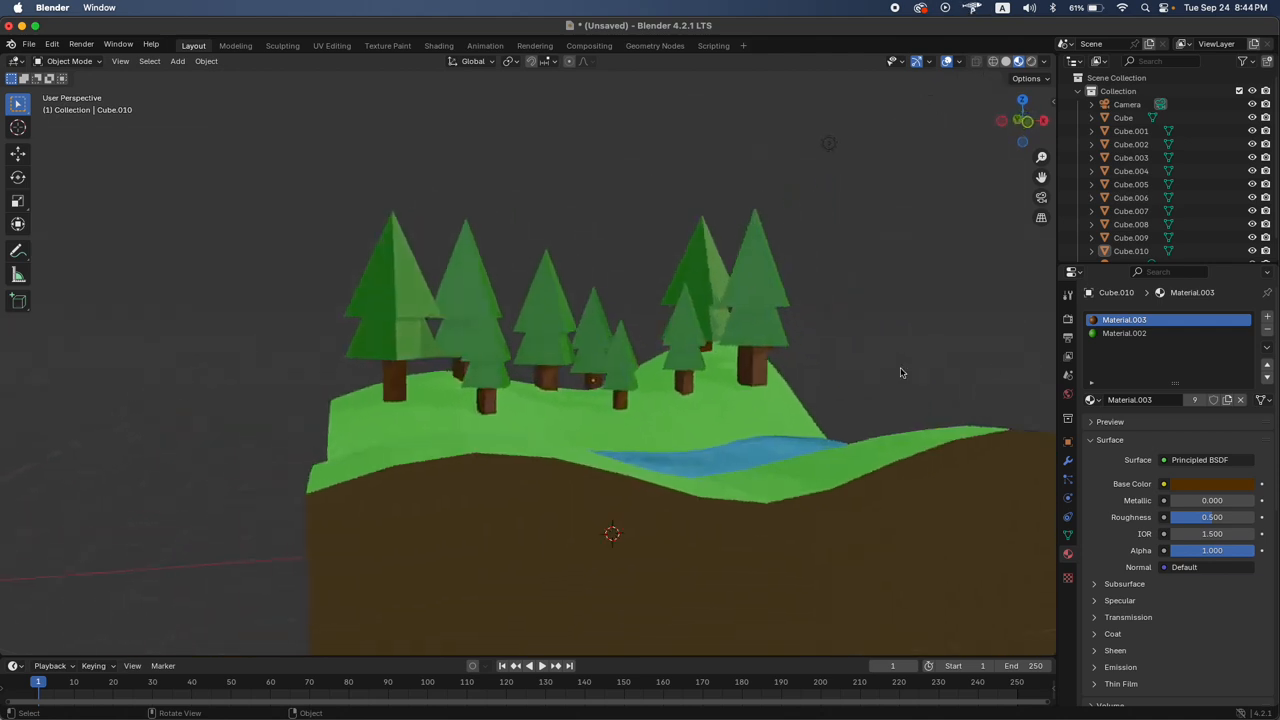
{"action": "scroll", "coordinate": [901, 373], "scroll_direction": "up", "scroll_amount": 3}
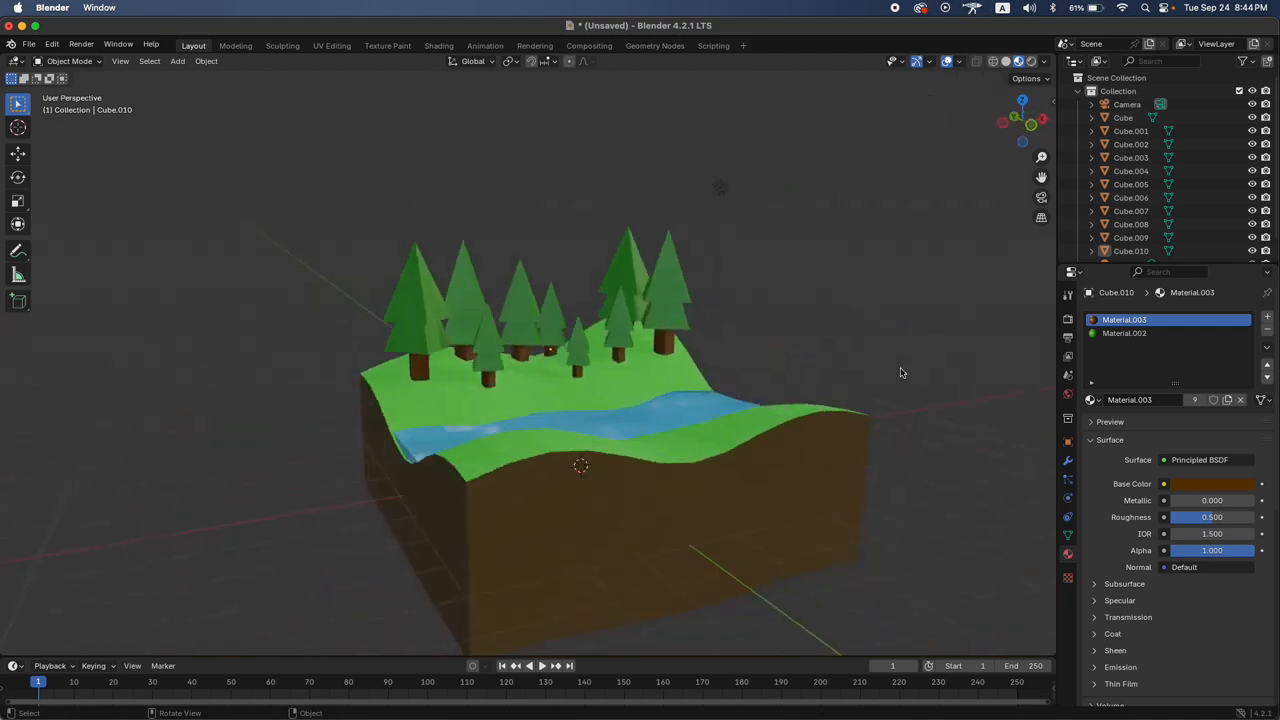
{"action": "left_click", "coordinate": [731, 464]}
{"action": "scroll", "coordinate": [843, 500], "scroll_direction": "left", "scroll_amount": 6}
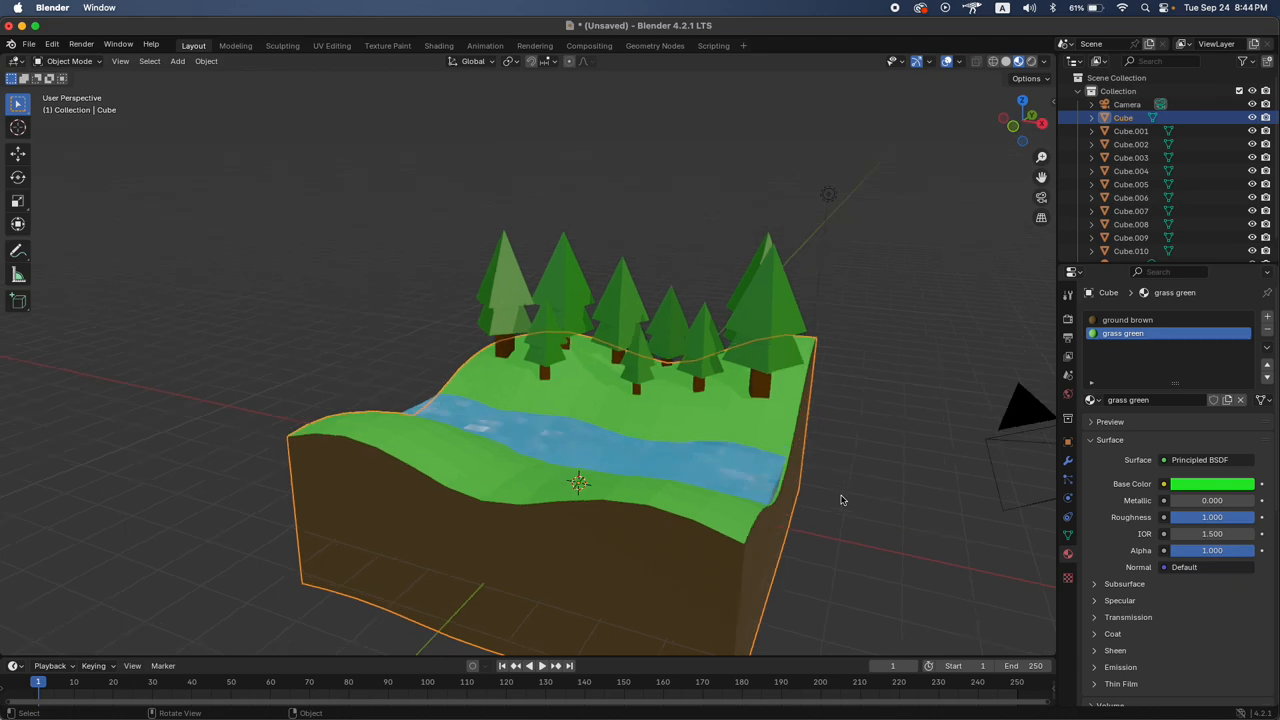
{"action": "scroll", "coordinate": [946, 500], "scroll_direction": "left", "scroll_amount": 8}
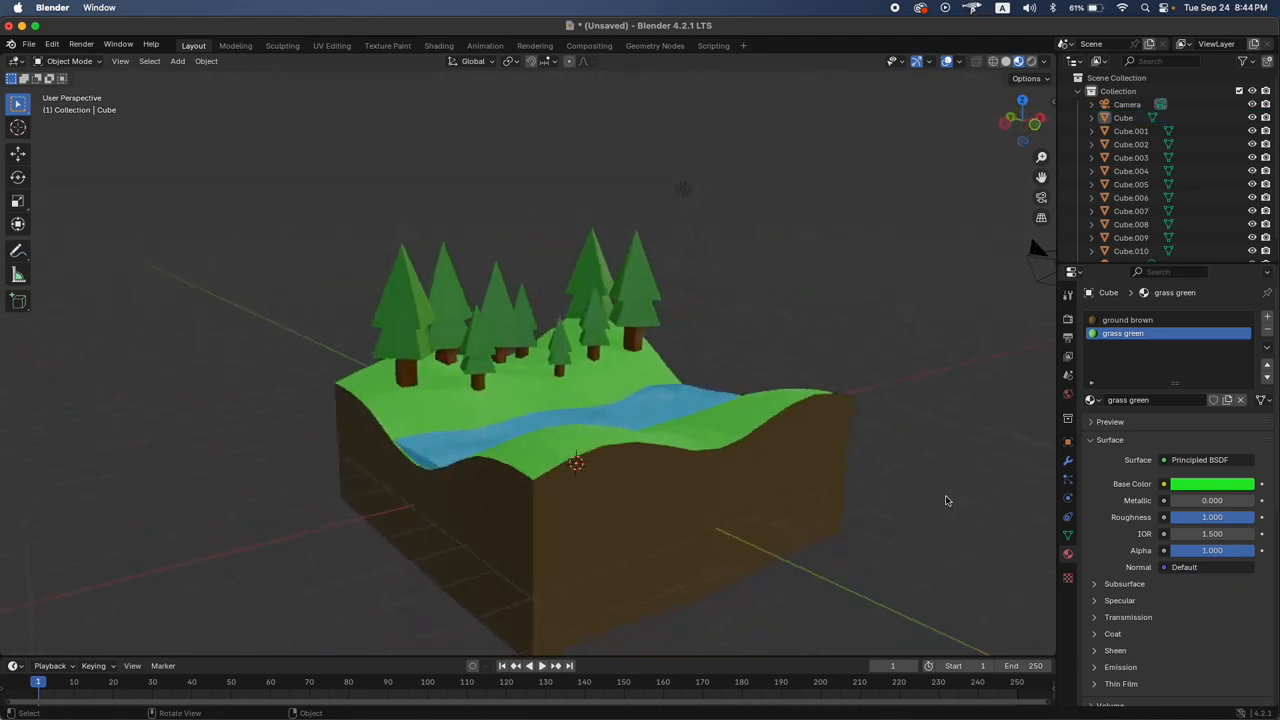
{"action": "scroll", "coordinate": [946, 500], "scroll_direction": "left", "scroll_amount": 10}
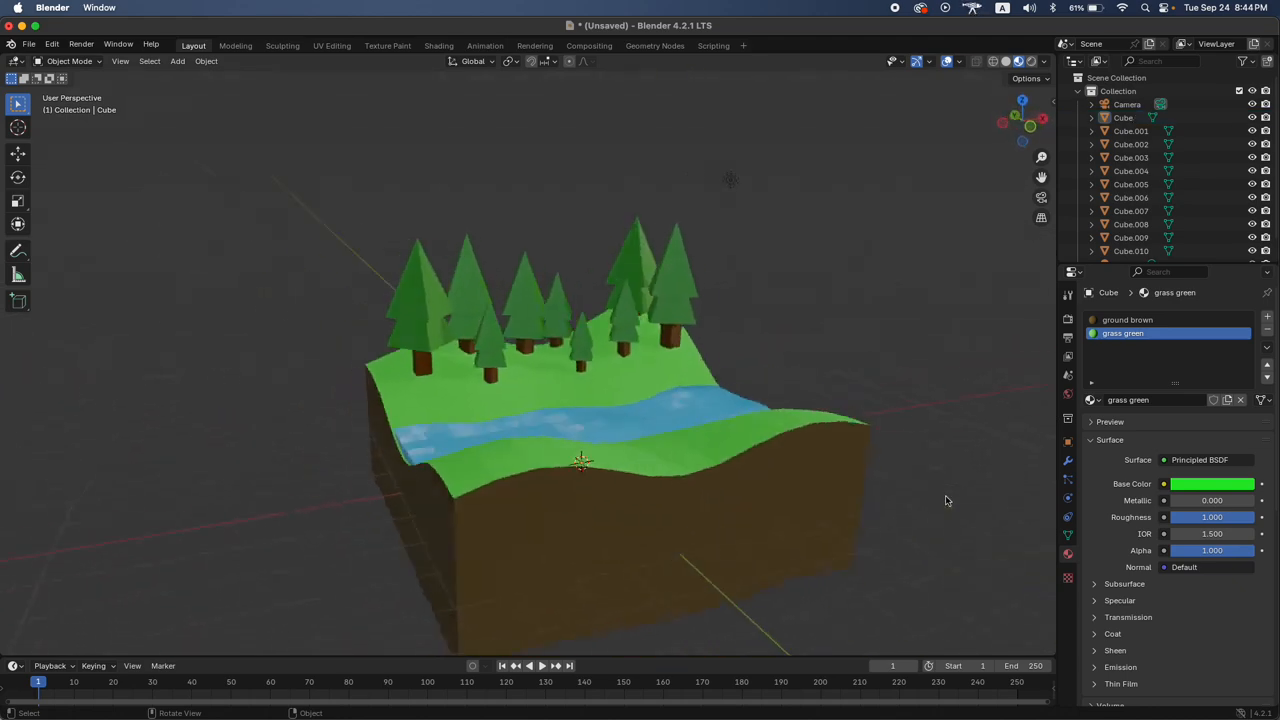
{"action": "scroll", "coordinate": [946, 500], "scroll_direction": "left", "scroll_amount": 10}
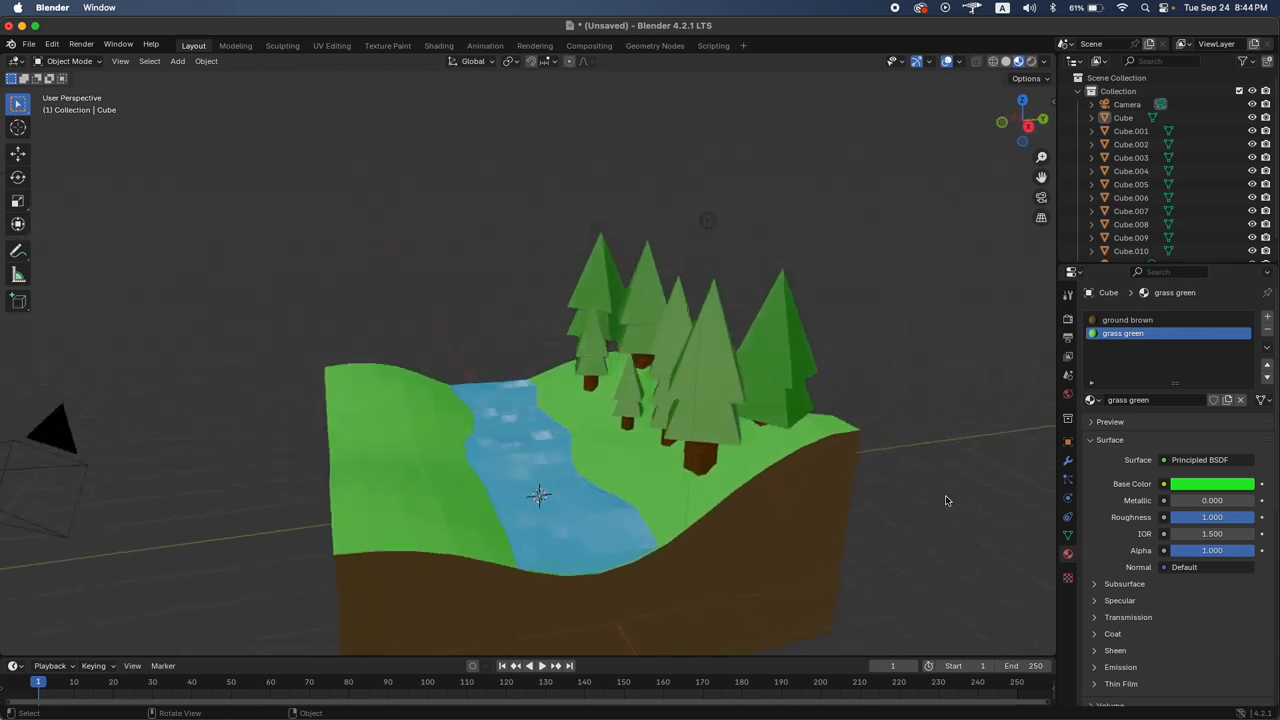
{"action": "scroll", "coordinate": [946, 500], "scroll_direction": "left", "scroll_amount": 10}
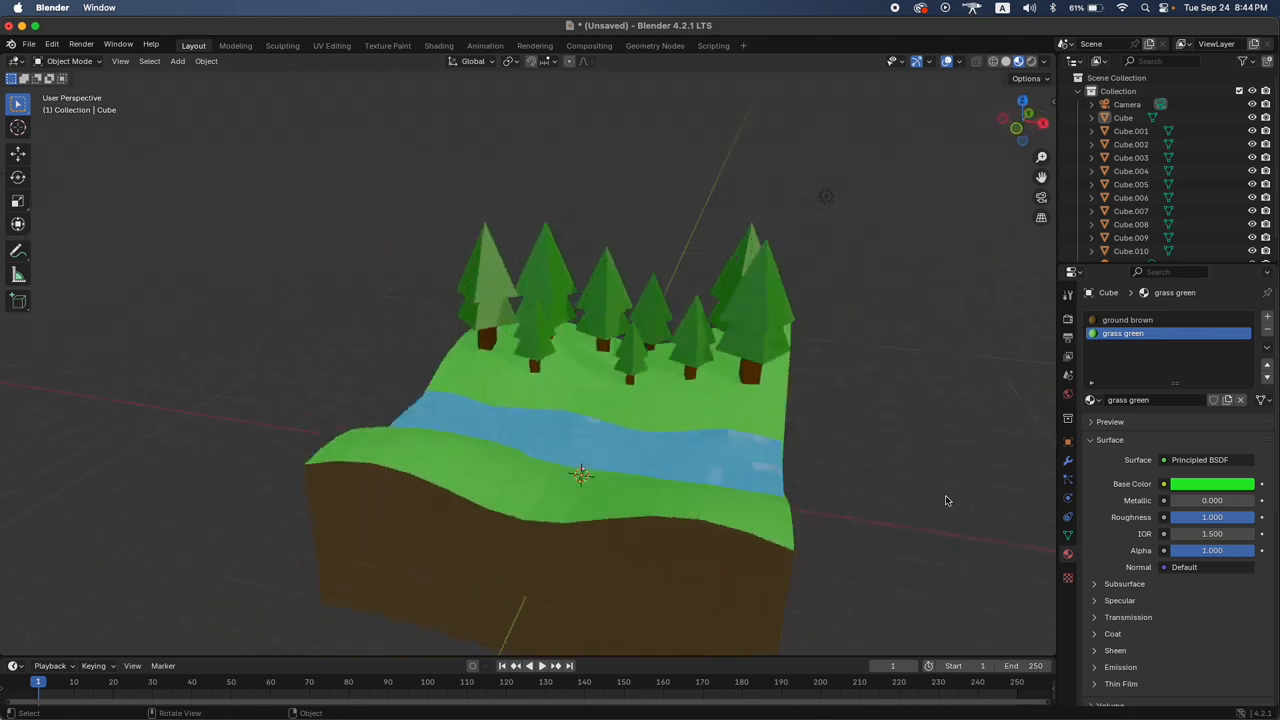
{"action": "scroll", "coordinate": [946, 500], "scroll_direction": "left", "scroll_amount": 3}
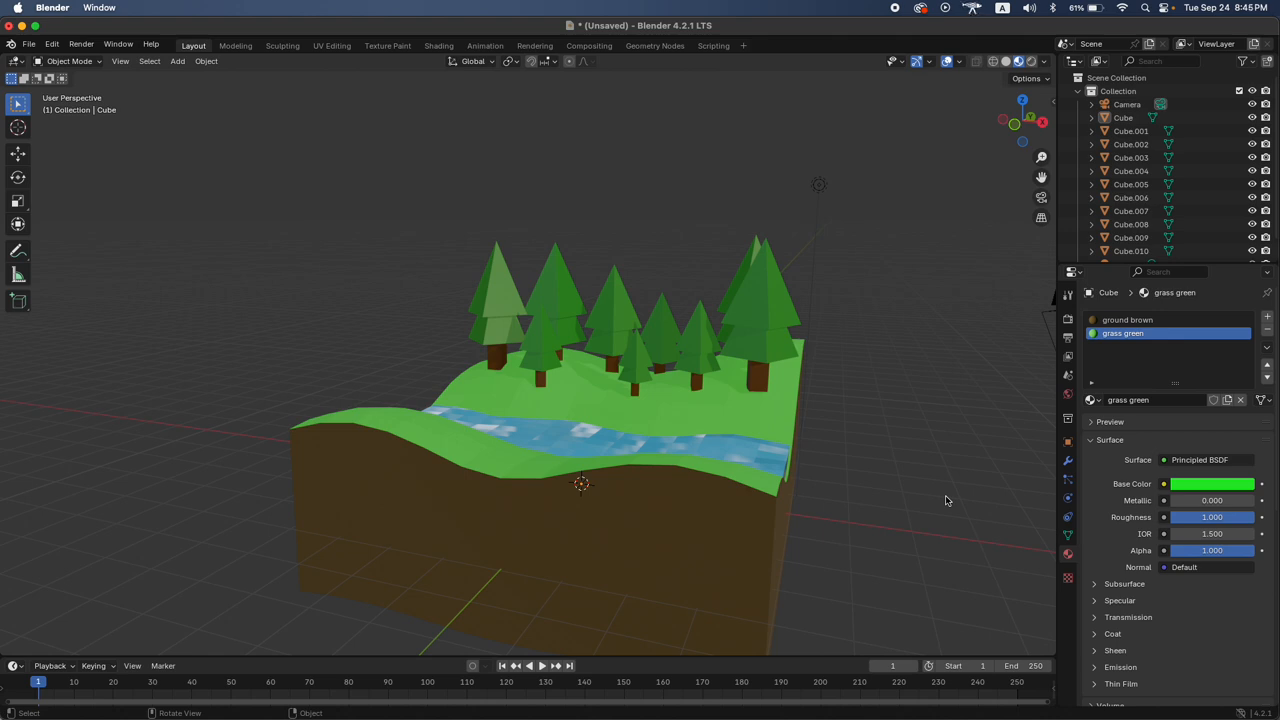
{"action": "scroll", "coordinate": [948, 501], "scroll_direction": "up", "scroll_amount": 10}
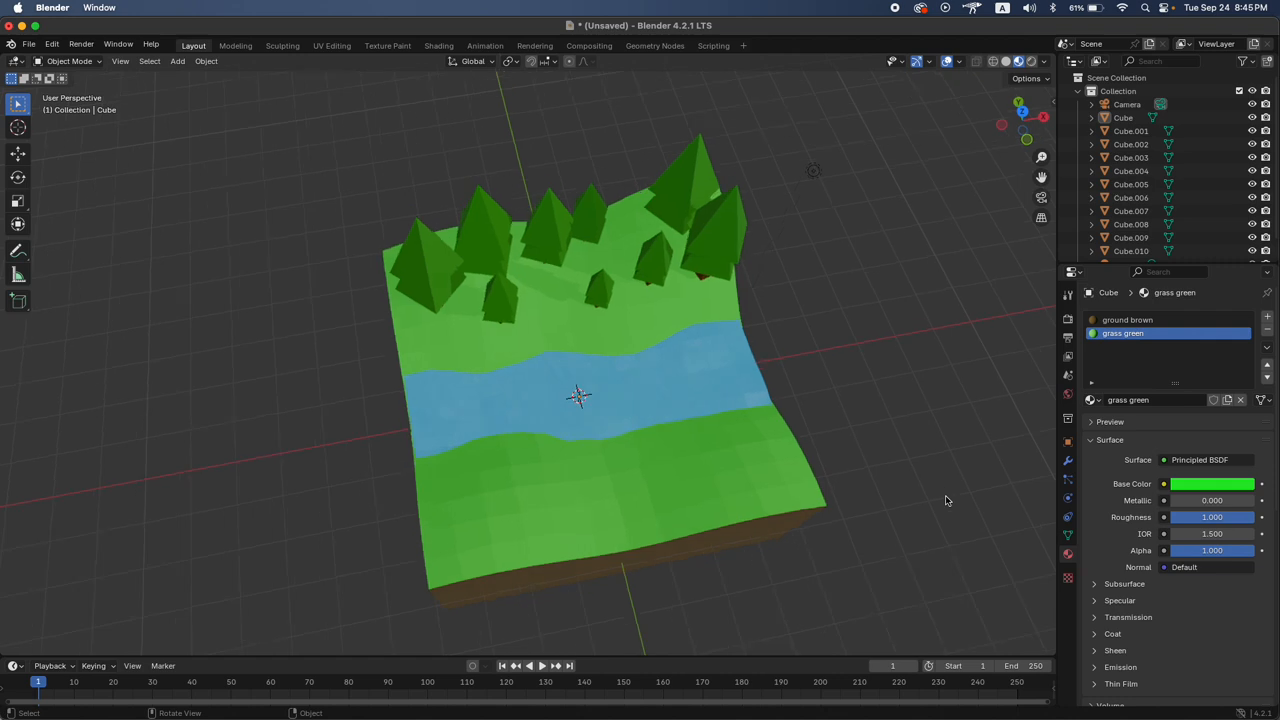
{"action": "scroll", "coordinate": [947, 501], "scroll_direction": "down", "scroll_amount": 8}
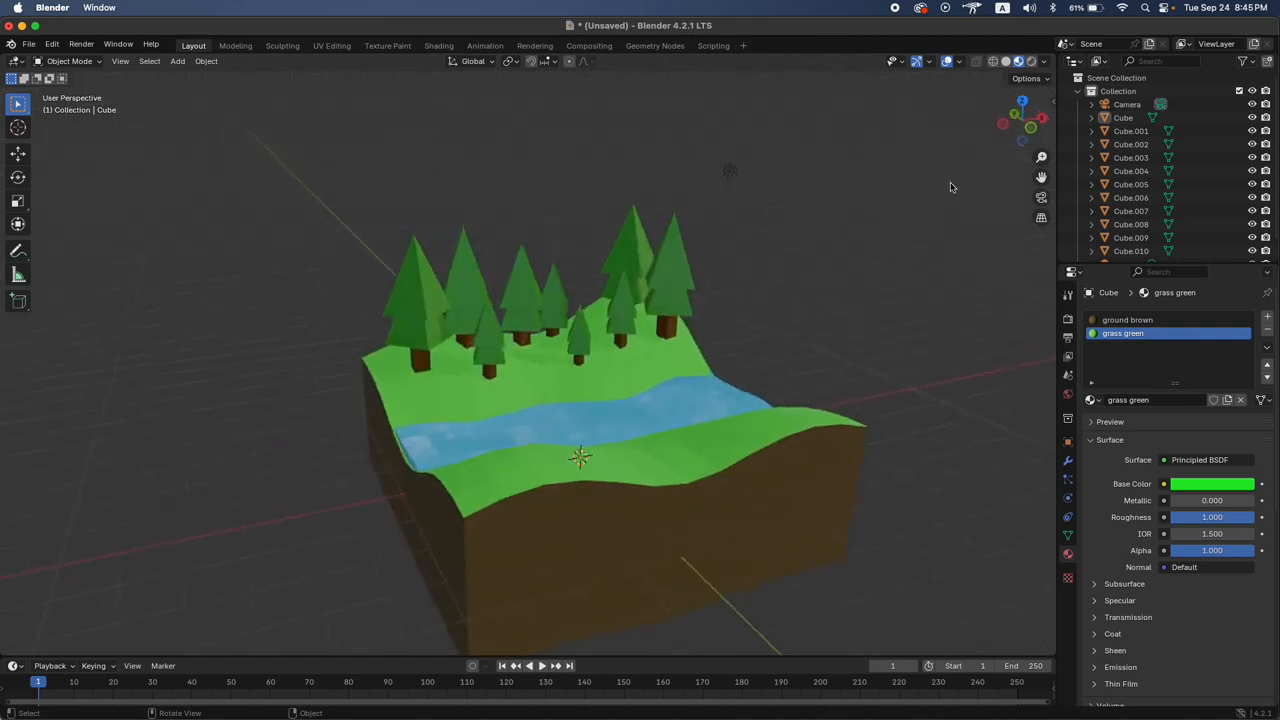
{"action": "scroll", "coordinate": [651, 399], "scroll_direction": "down", "scroll_amount": 5}
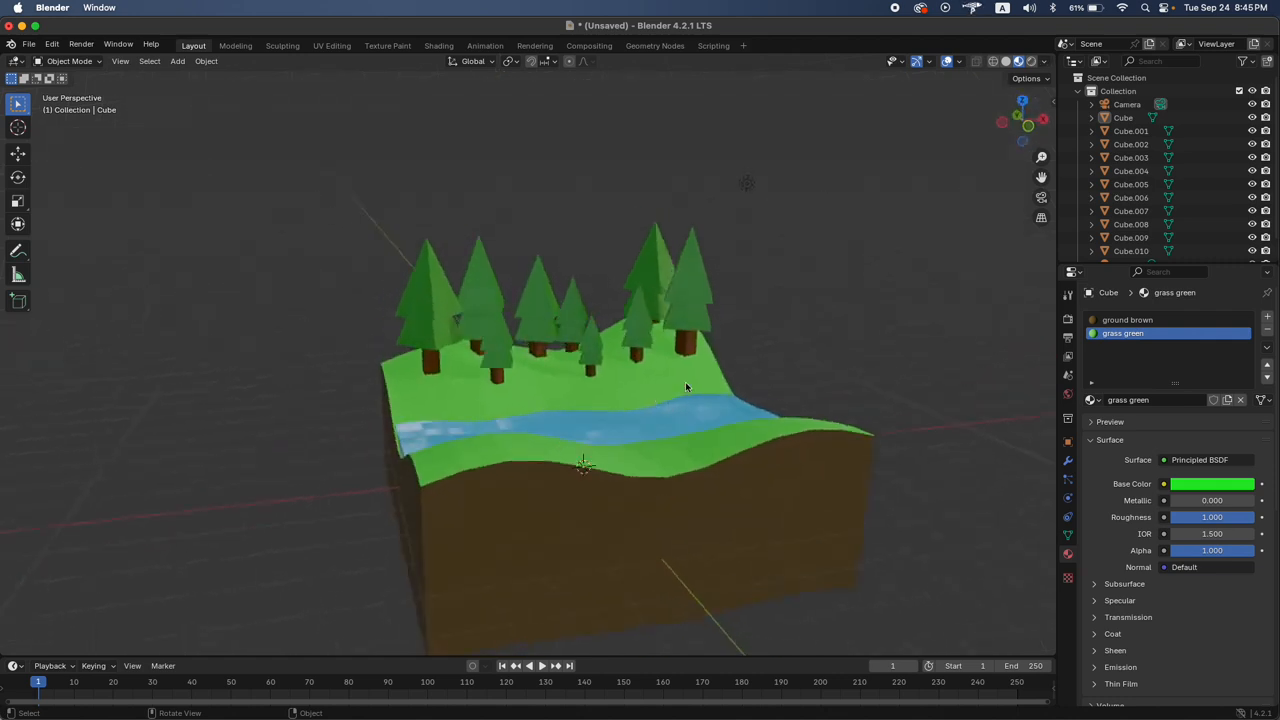
Add a plane mesh and raise it along the Z axis until it floats above the terrain
{"action": "key", "text": "shift+a"}
{"action": "mouse_move", "coordinate": [690, 385]}
{"action": "left_click", "coordinate": [746, 384]}
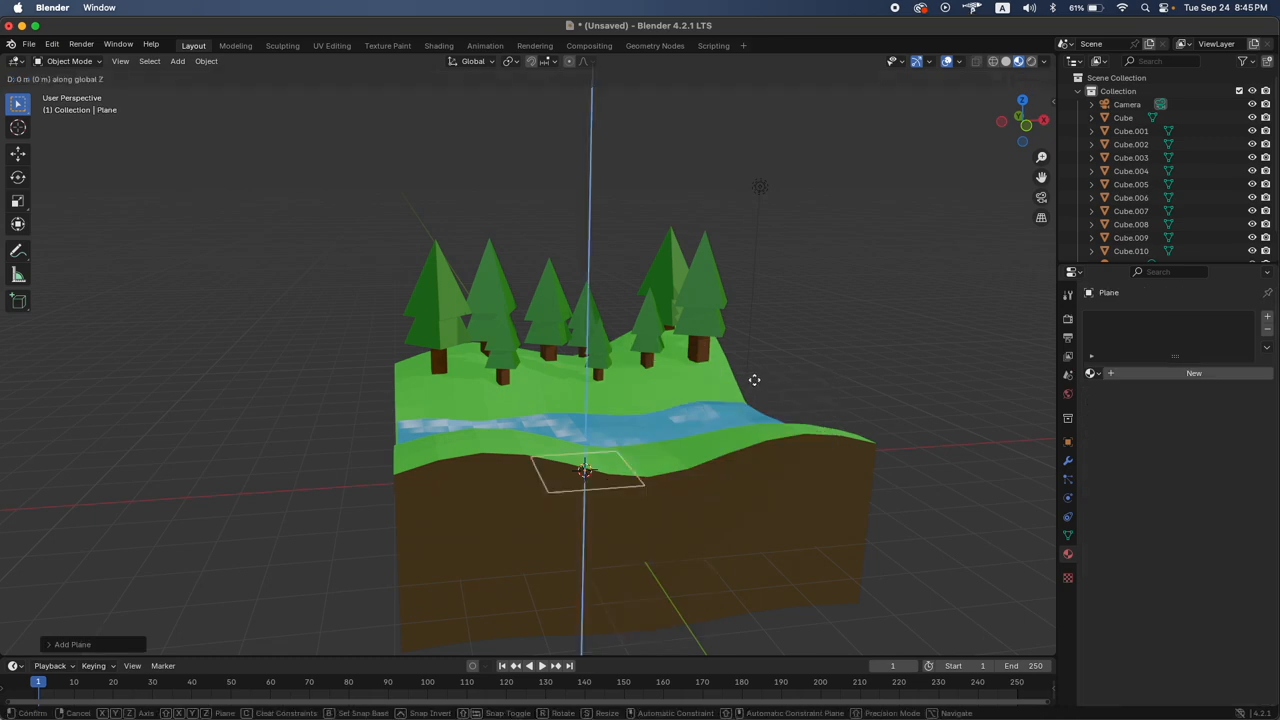
{"action": "key", "text": "g"}
{"action": "key", "text": "z"}
{"action": "left_click", "coordinate": [760, 189]}
{"action": "scroll", "coordinate": [787, 207], "scroll_direction": "up", "scroll_amount": 5}
{"action": "scroll", "coordinate": [787, 207], "scroll_direction": "down", "scroll_amount": 8}
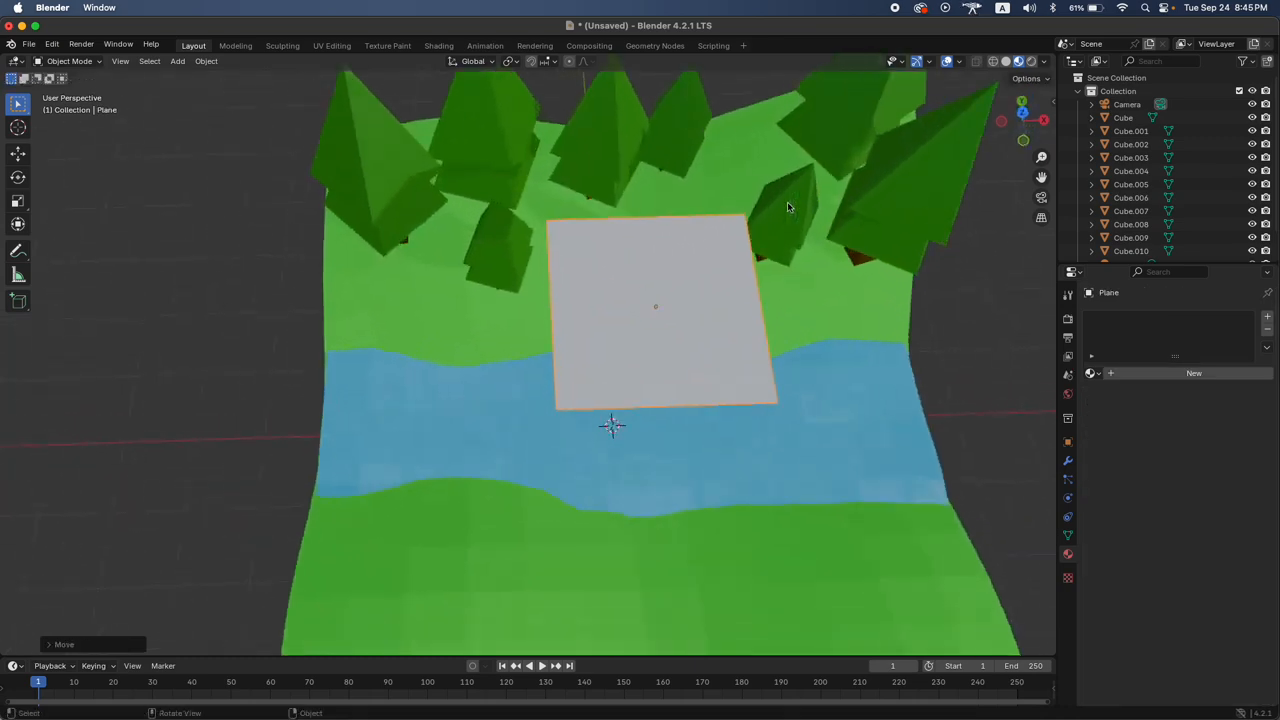
{"action": "scroll", "coordinate": [787, 207], "scroll_direction": "up", "scroll_amount": 6}
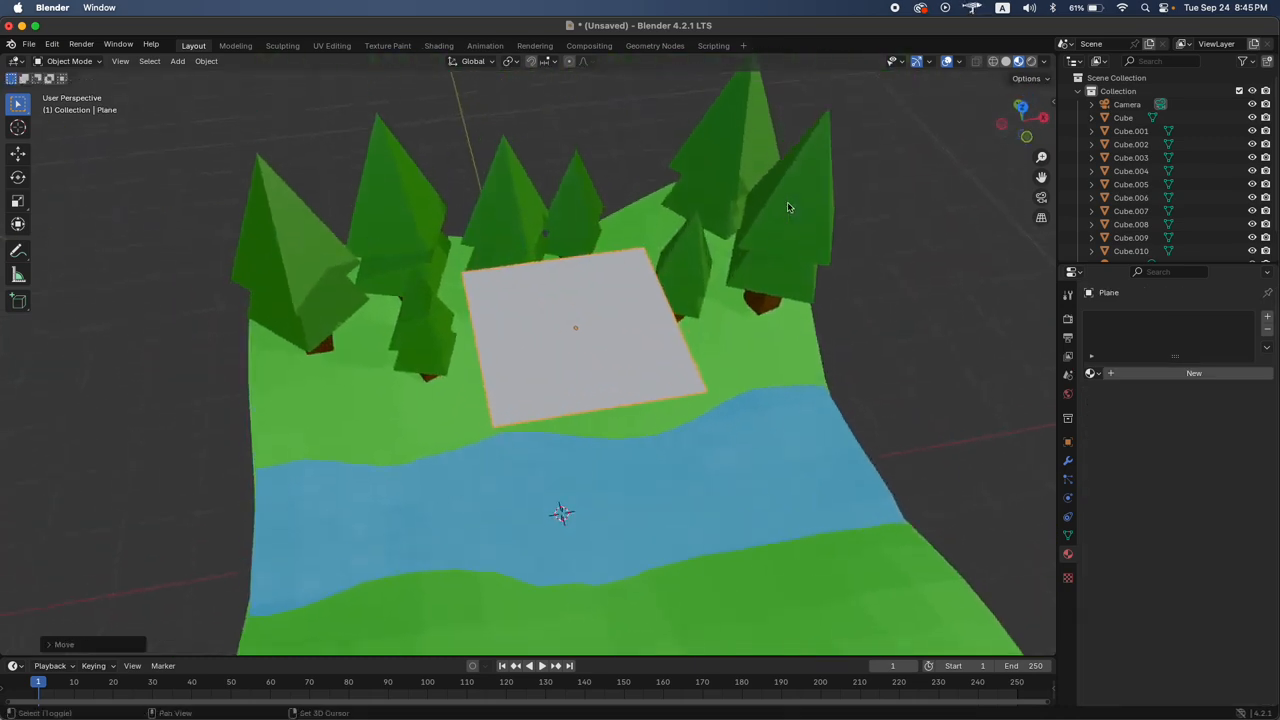
{"action": "scroll", "coordinate": [787, 207], "scroll_direction": "down", "scroll_amount": 4}
{"action": "key", "text": "Tab"}
{"action": "scroll", "coordinate": [788, 203], "scroll_direction": "up", "scroll_amount": 4}
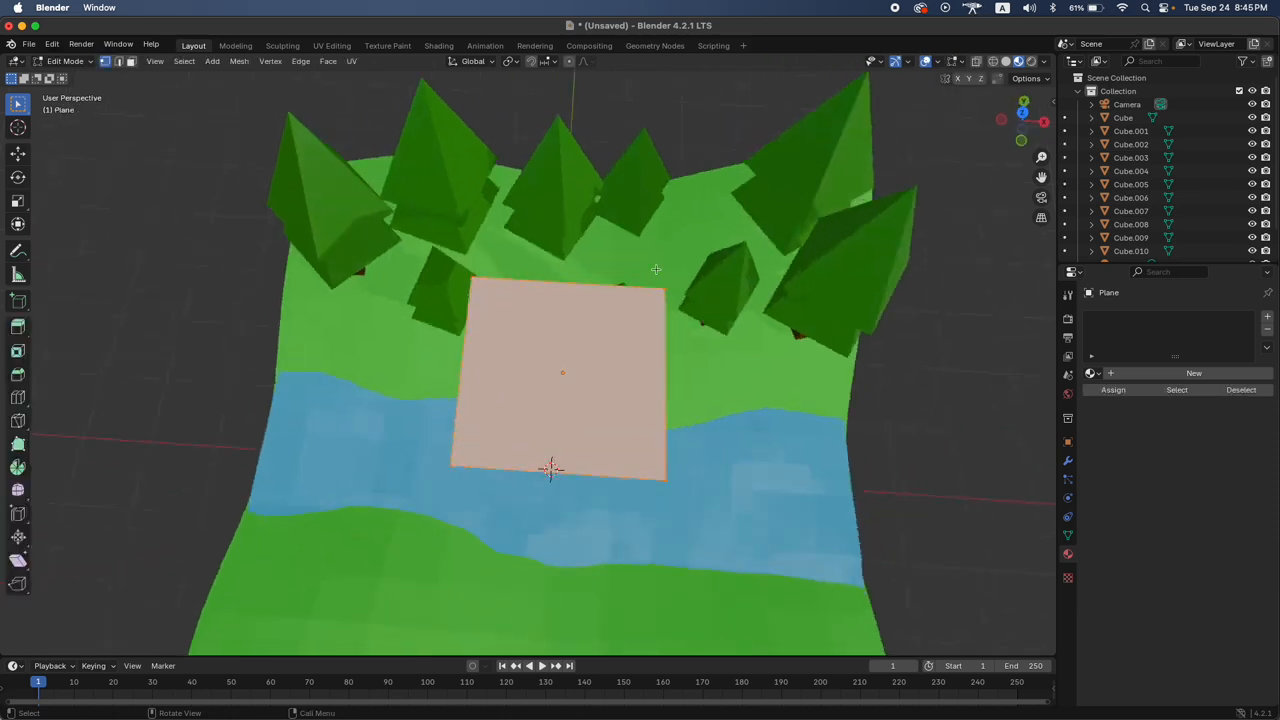
{"action": "scroll", "coordinate": [639, 279], "scroll_direction": "down", "scroll_amount": 3}
{"action": "scroll", "coordinate": [962, 293], "scroll_direction": "down", "scroll_amount": 4}
{"action": "key", "text": "Tab"}
{"action": "scroll", "coordinate": [962, 293], "scroll_direction": "down", "scroll_amount": 3}
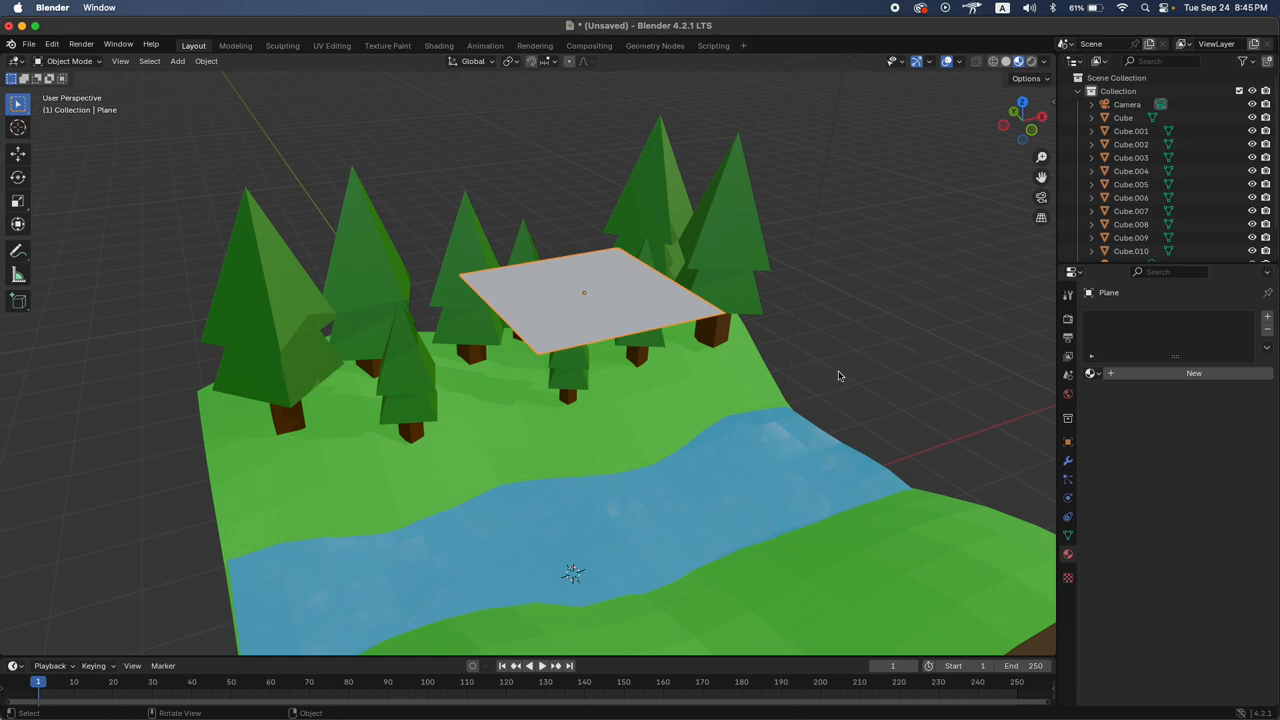
{"action": "scroll", "coordinate": [840, 376], "scroll_direction": "right", "scroll_amount": 4}
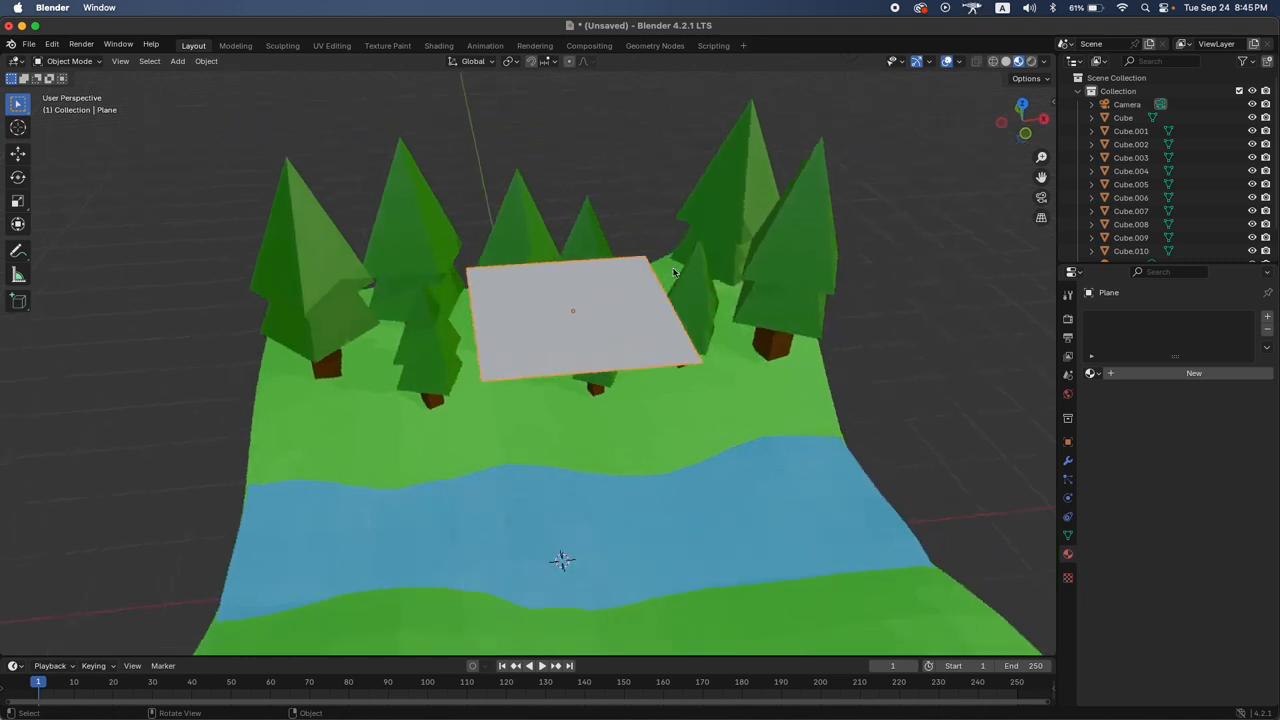
{"action": "scroll", "coordinate": [675, 272], "scroll_direction": "down", "scroll_amount": 3}
Enter Edit Mode on the plane and clear its selection
{"action": "key", "text": "Tab"}
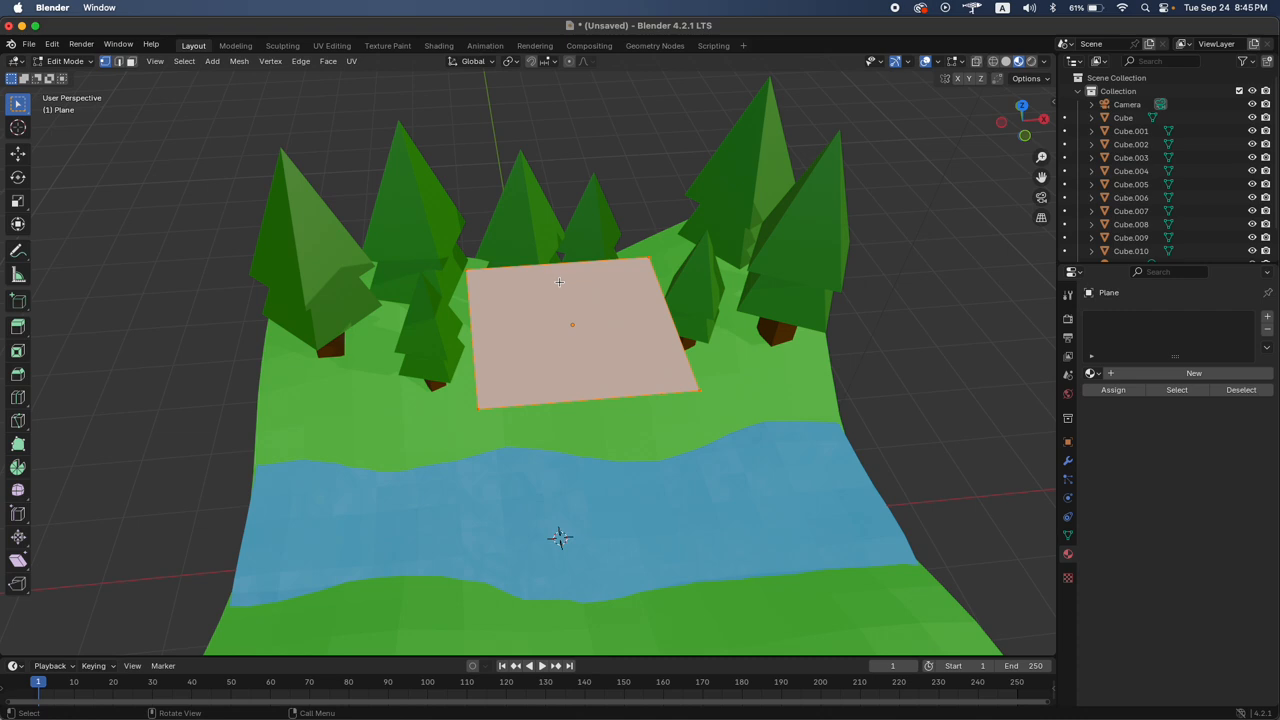
{"action": "key", "text": "alt+a"}
{"action": "scroll", "coordinate": [689, 253], "scroll_direction": "down", "scroll_amount": 3}
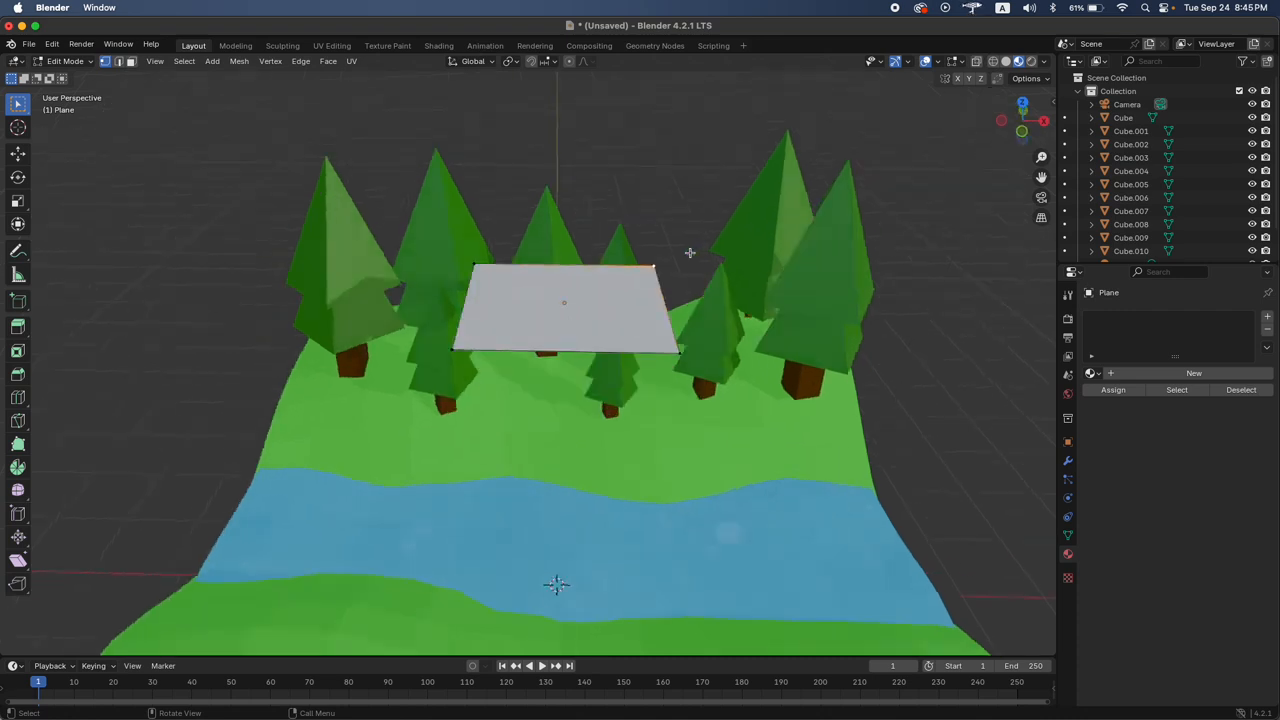
Try splitting the plane into two halves with a single centred loop cut
{"action": "key", "text": "ctrl+r"}
{"action": "left_click", "coordinate": [570, 263]}
{"action": "left_click", "coordinate": [569, 264]}
Select the two vertices on the plane's left edge and delete them with the Vertices option
{"action": "left_click_drag", "start_coordinate": [426, 213], "coordinate": [477, 320]}
{"action": "key", "text": "x"}
{"action": "key", "text": "Escape"}
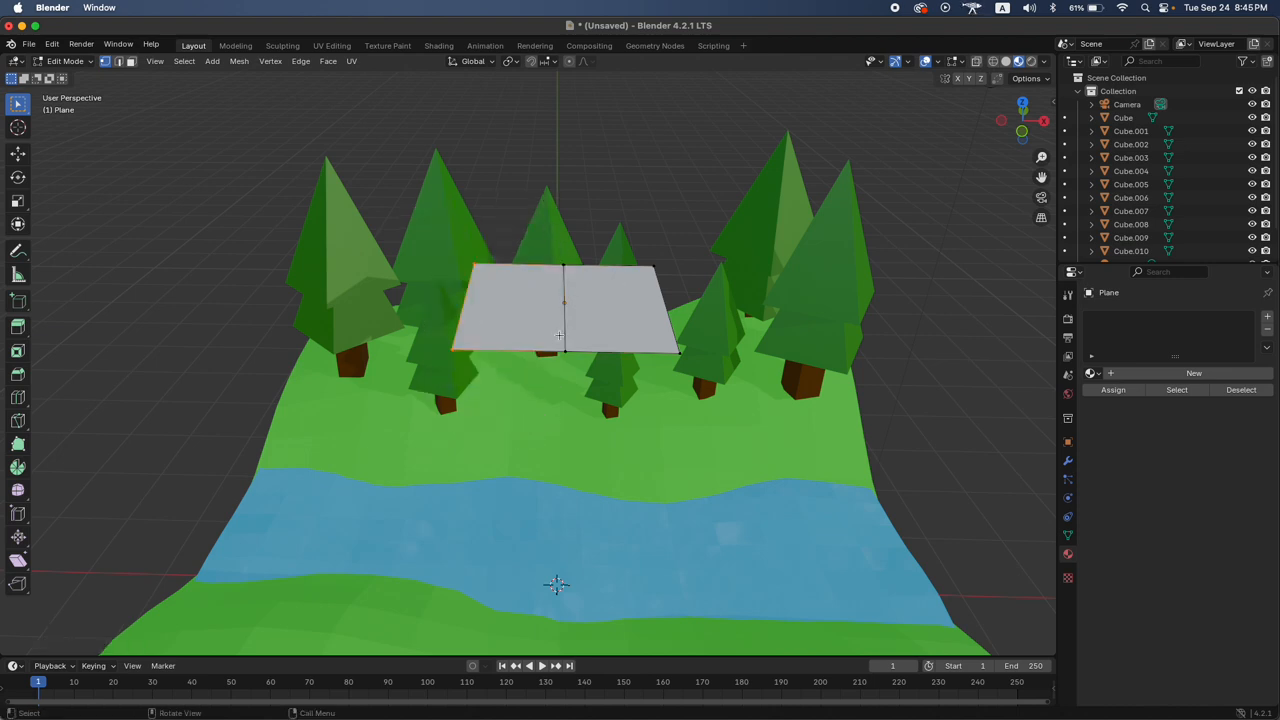
{"action": "left_click_drag", "start_coordinate": [351, 209], "coordinate": [516, 376]}
{"action": "key", "text": "x"}
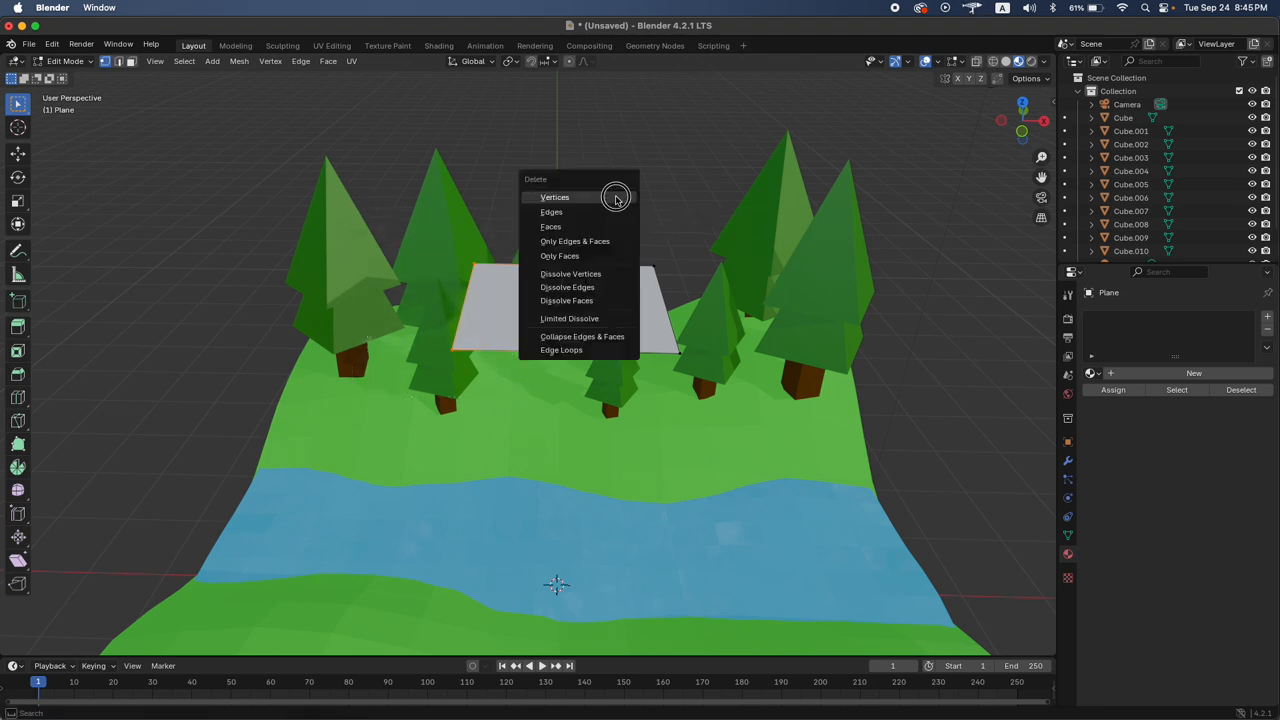
{"action": "left_click", "coordinate": [616, 197]}
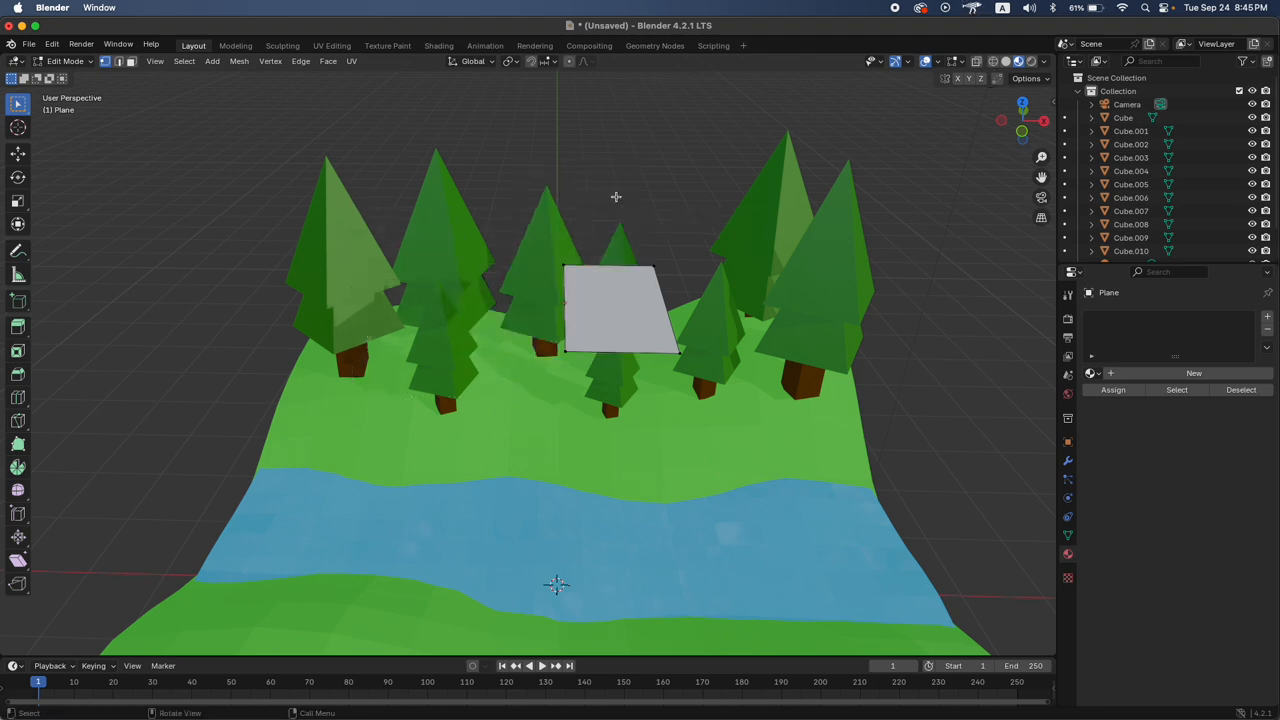
Undo the vertex deletion and the loop cut, and have the whole plane selected
{"action": "key", "text": "ctrl+z"}
{"action": "scroll", "coordinate": [603, 213], "scroll_direction": "up", "scroll_amount": 2}
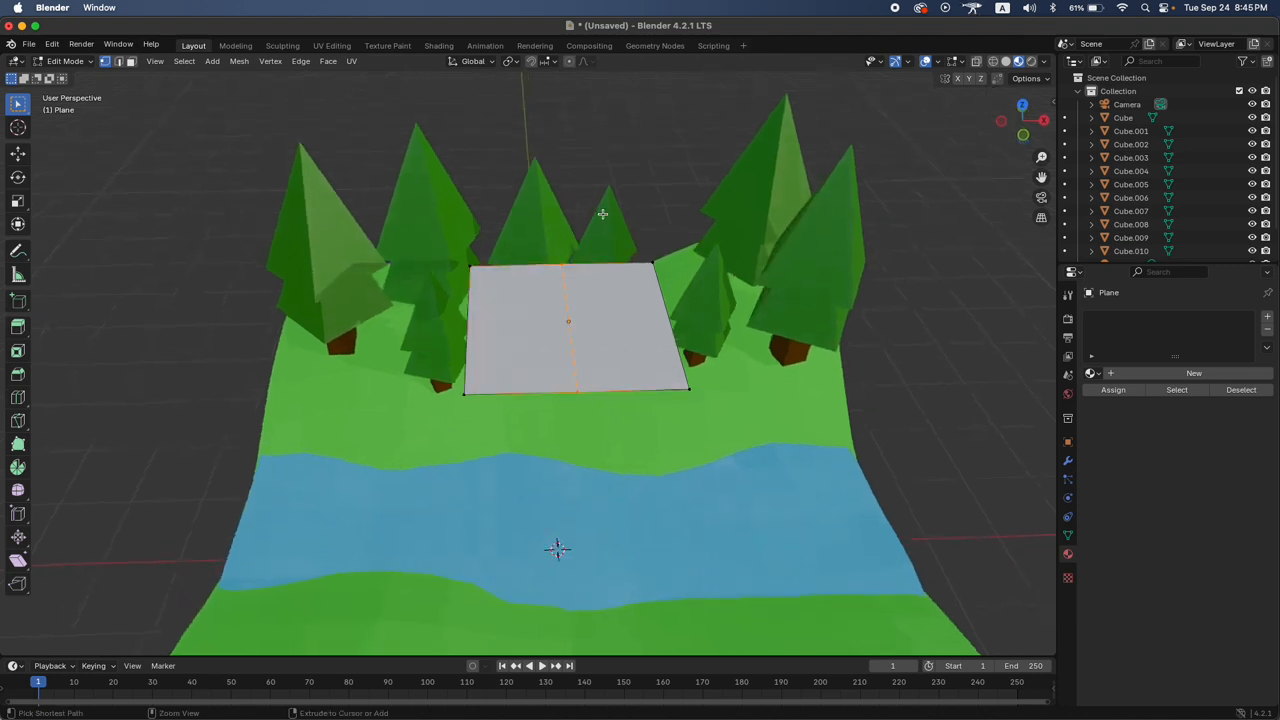
{"action": "key", "text": "a"}
Try a loop cut through the middle of the fully selected plane and undo it
{"action": "key", "text": "ctrl+r"}
{"action": "left_click", "coordinate": [556, 268]}
{"action": "left_click", "coordinate": [576, 225]}
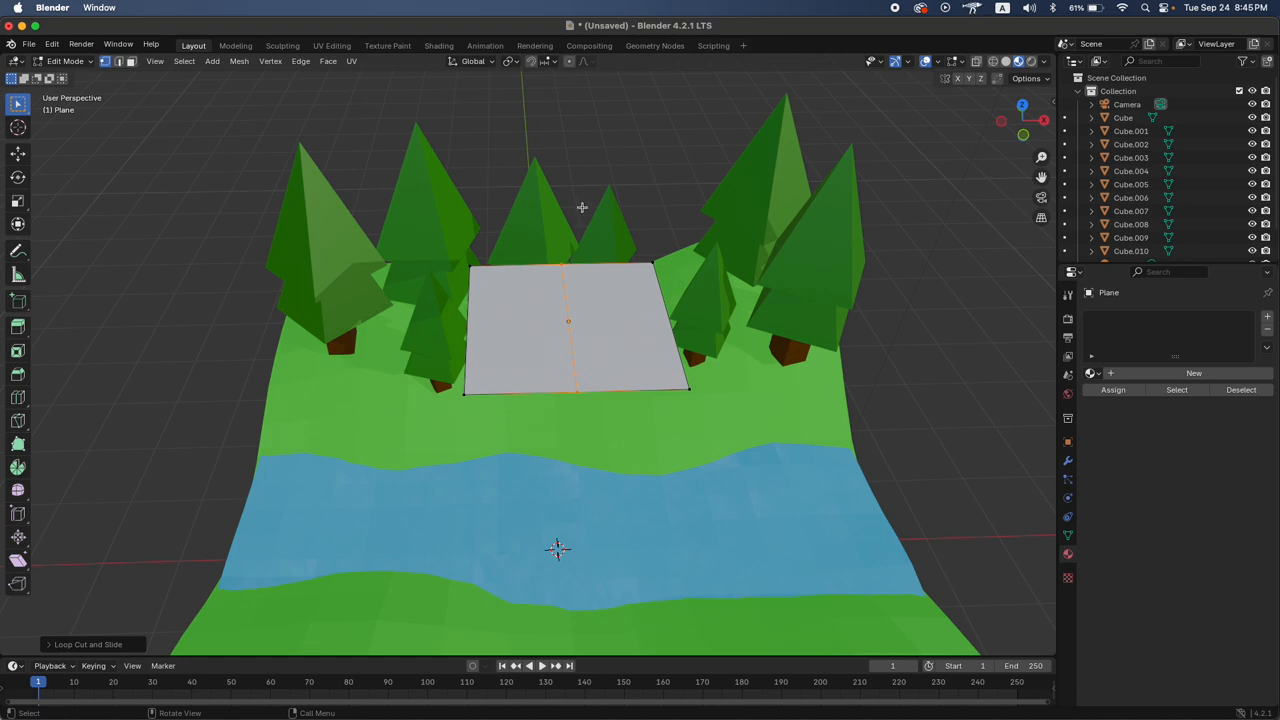
{"action": "key", "text": "ctrl+z"}
Add one loop cut to the plane, cancelling the edge slide so the cut stays exactly in the centre
{"action": "key", "text": "ctrl+r"}
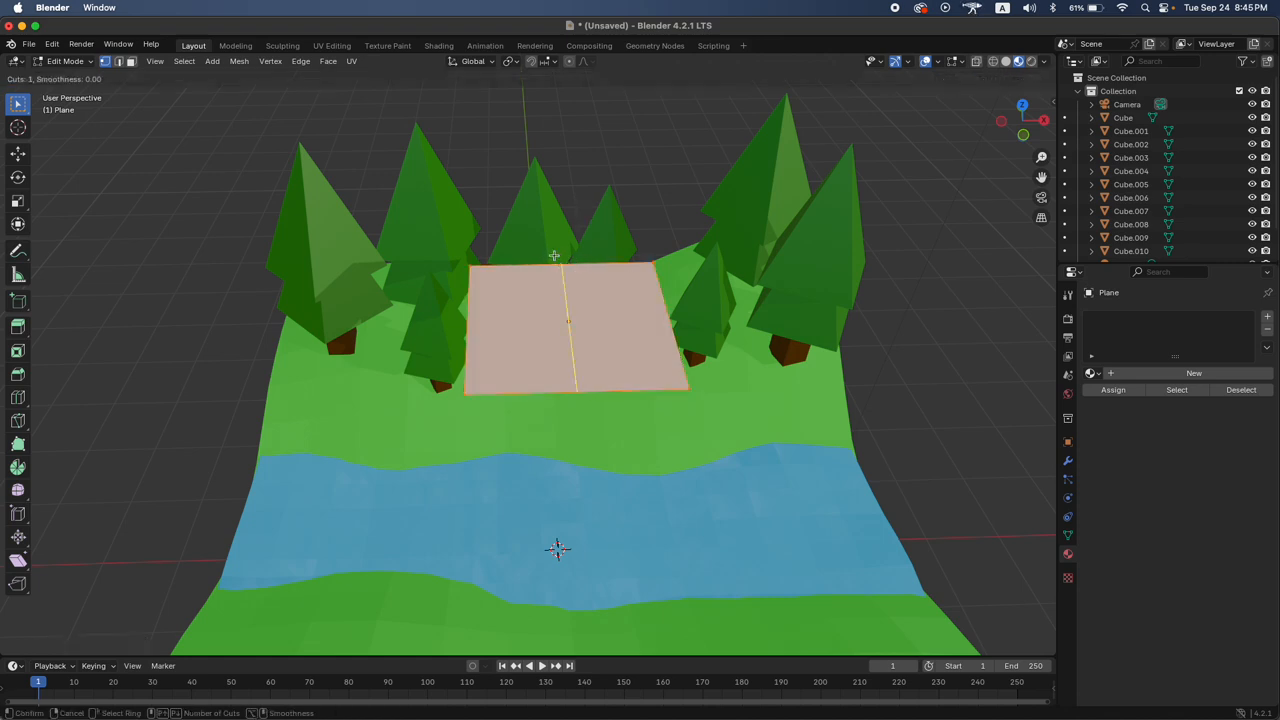
{"action": "left_click", "coordinate": [549, 272]}
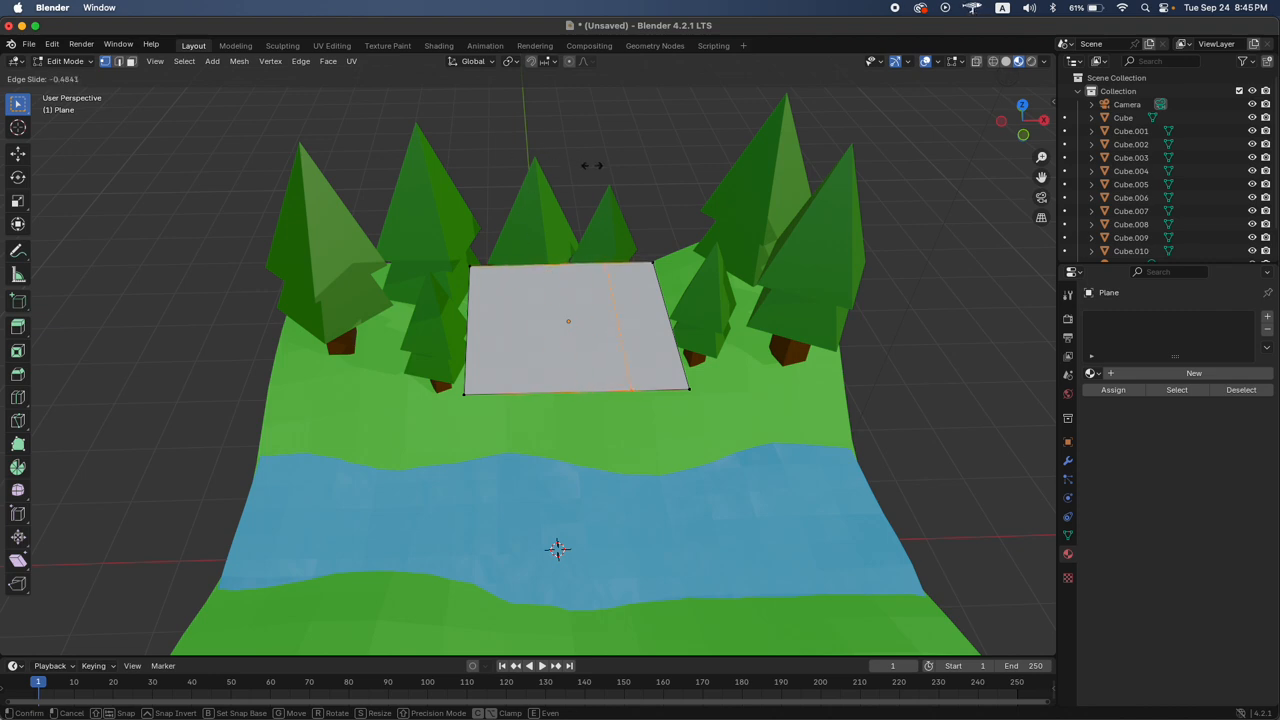
{"action": "right_click", "coordinate": [591, 165]}
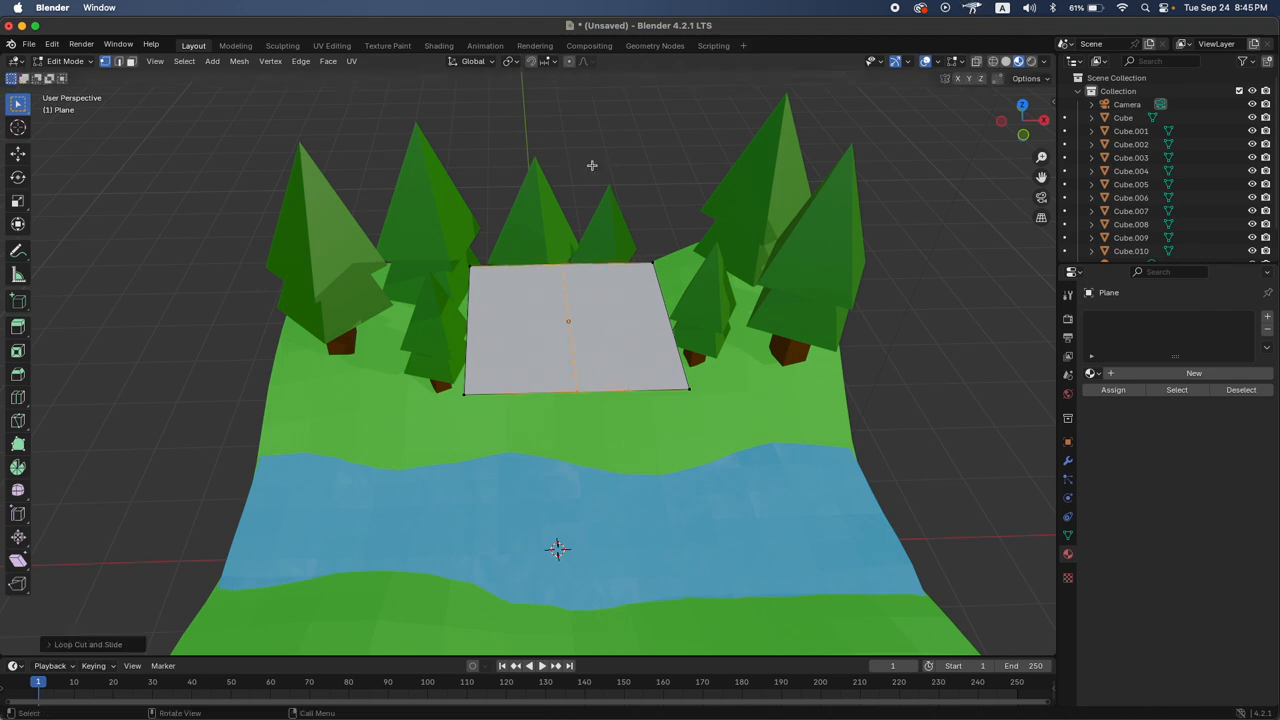
Delete the plane's two left corner vertices so only its right half remains
{"action": "scroll", "coordinate": [592, 165], "scroll_direction": "right", "scroll_amount": 3}
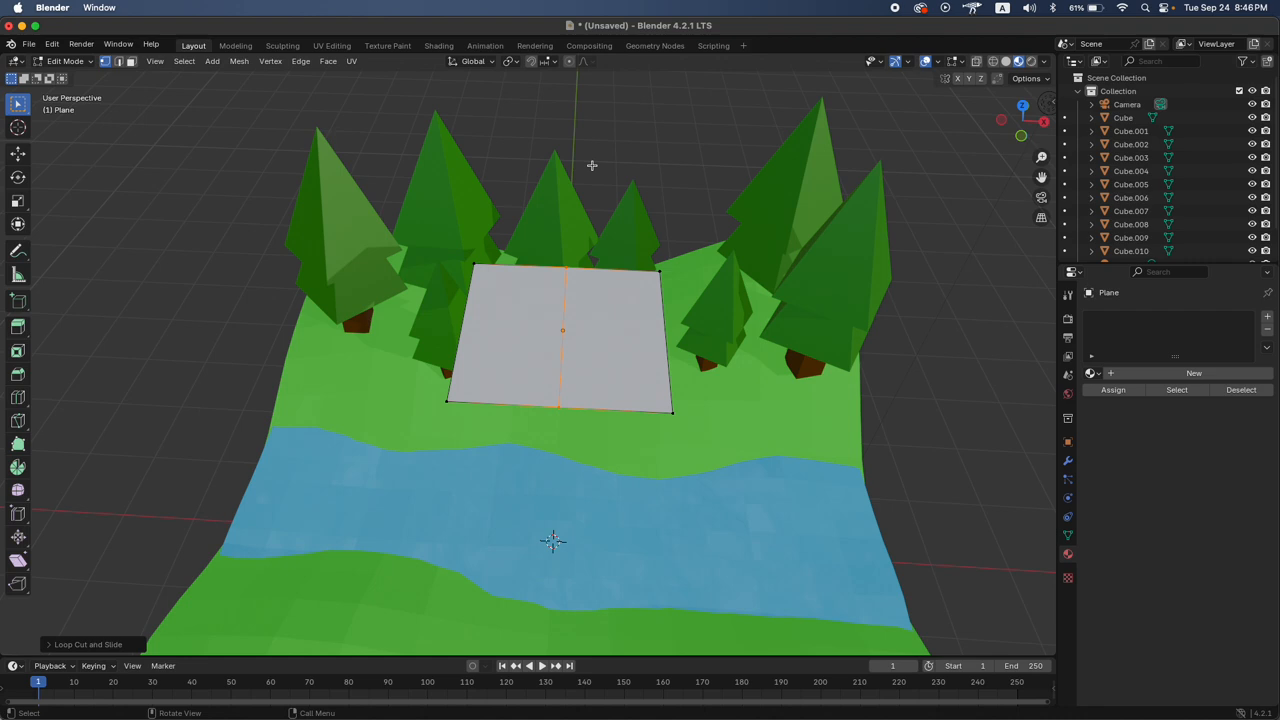
{"action": "scroll", "coordinate": [592, 165], "scroll_direction": "left", "scroll_amount": 5}
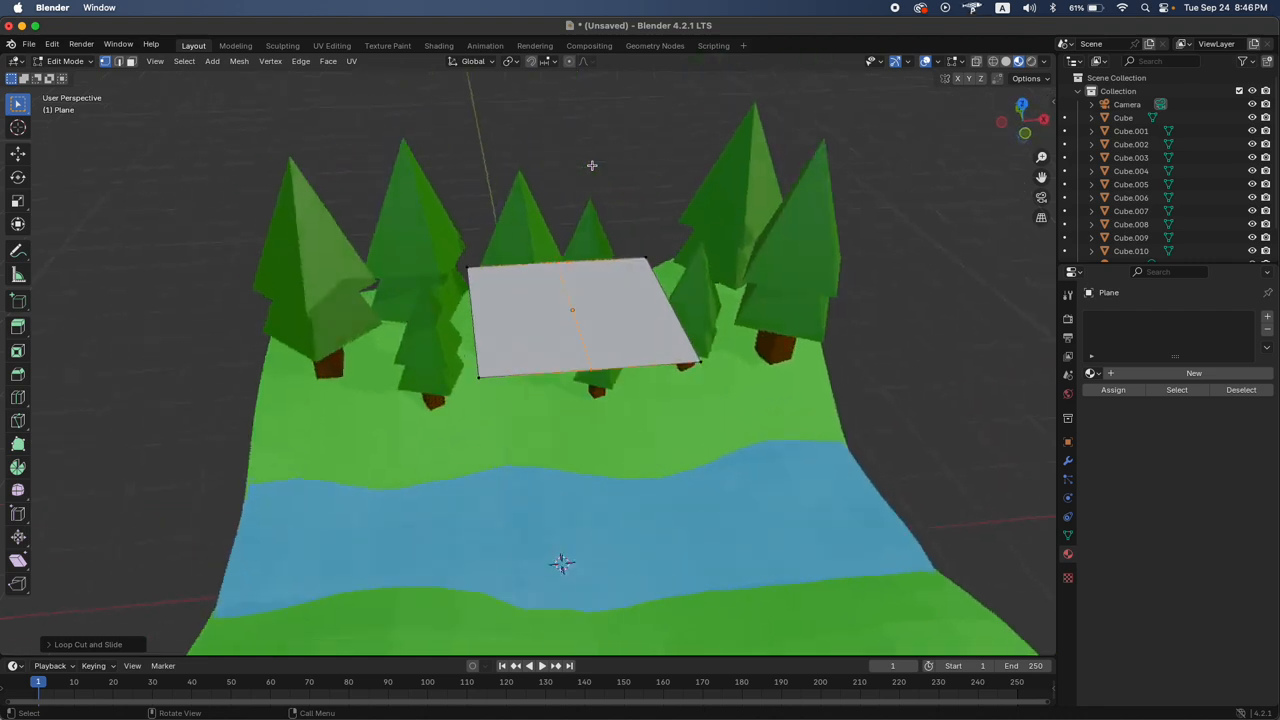
{"action": "scroll", "coordinate": [592, 165], "scroll_direction": "up", "scroll_amount": 5}
{"action": "scroll", "coordinate": [592, 165], "scroll_direction": "left", "scroll_amount": 3}
{"action": "scroll", "coordinate": [592, 165], "scroll_direction": "down", "scroll_amount": 8}
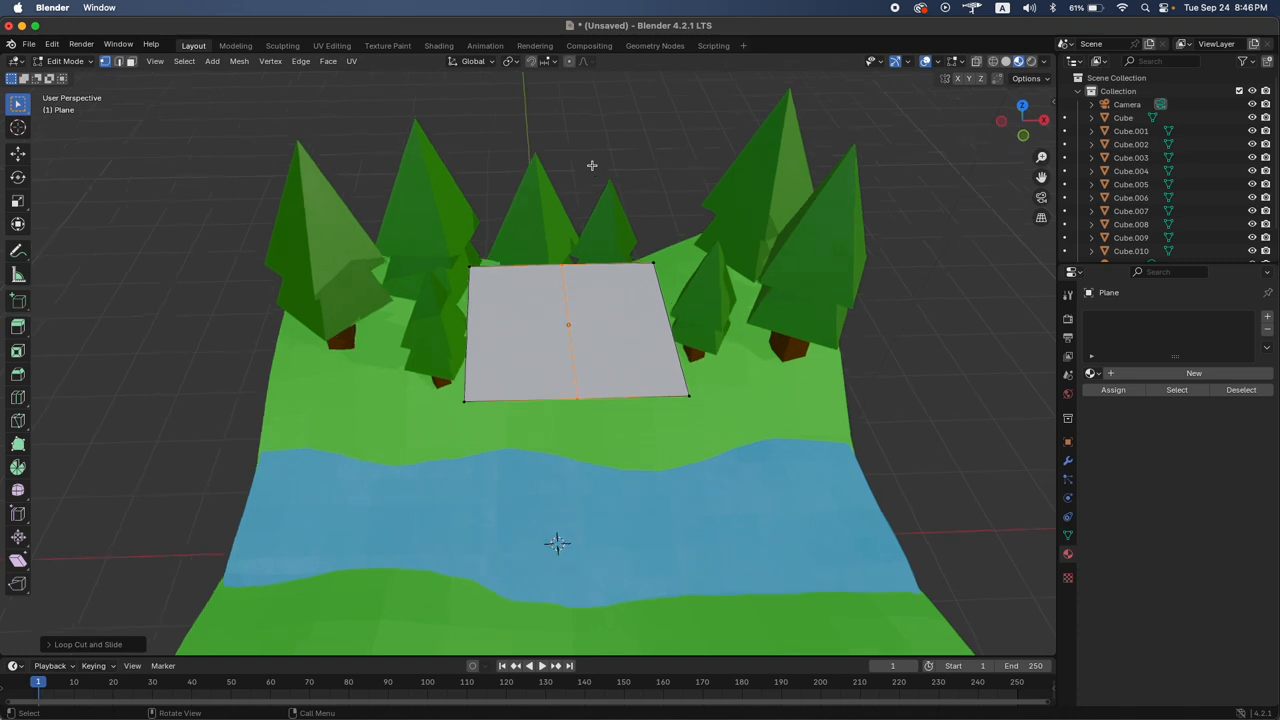
{"action": "left_click_drag", "start_coordinate": [408, 186], "coordinate": [522, 184]}
{"action": "key", "text": "x"}
{"action": "left_click", "coordinate": [521, 174]}
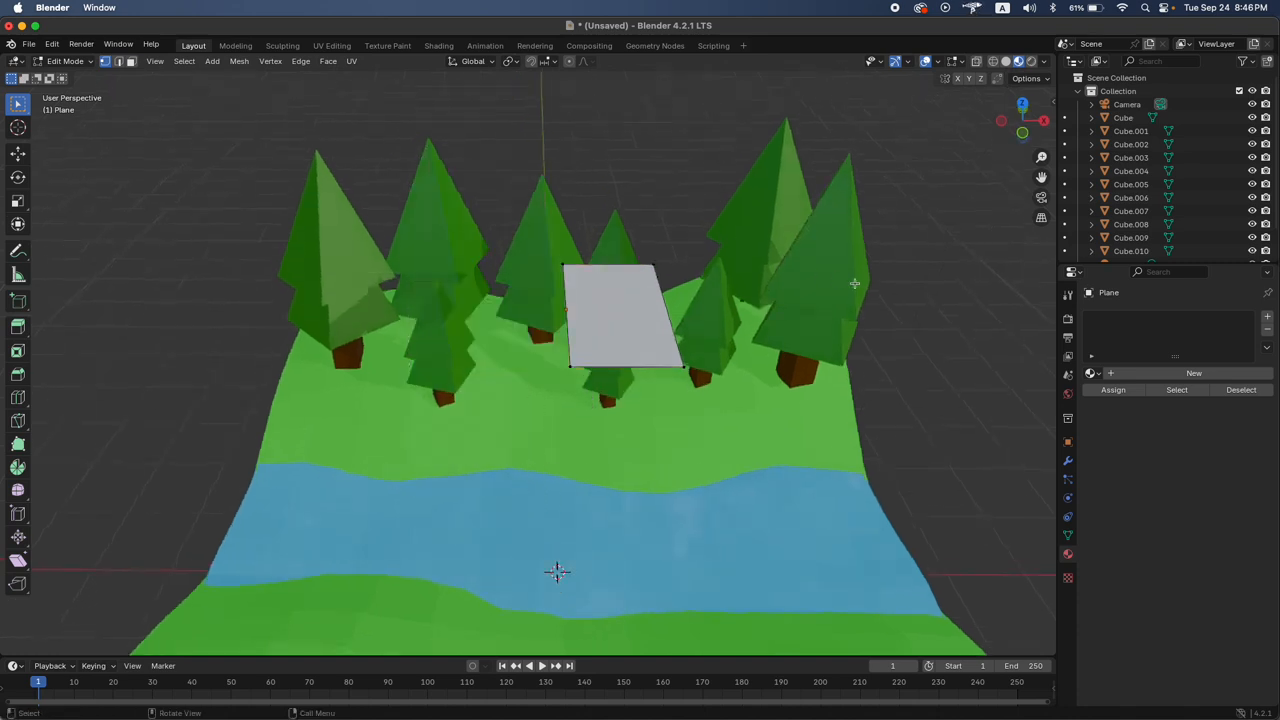
Add a Mirror modifier across the X axis to the remaining half of the plane
{"action": "scroll", "coordinate": [607, 288], "scroll_direction": "up", "scroll_amount": 3}
{"action": "scroll", "coordinate": [607, 288], "scroll_direction": "up", "scroll_amount": 5, "text": "ctrl"}
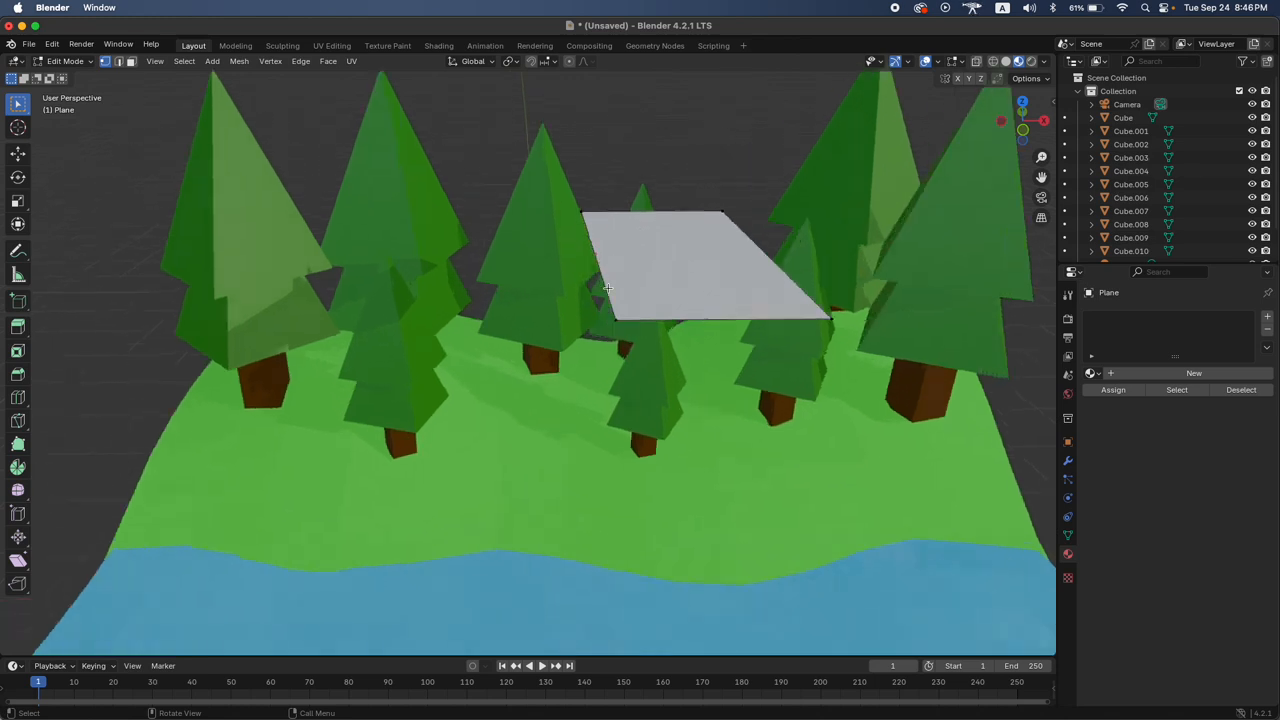
{"action": "scroll", "coordinate": [607, 288], "scroll_direction": "up", "scroll_amount": 3}
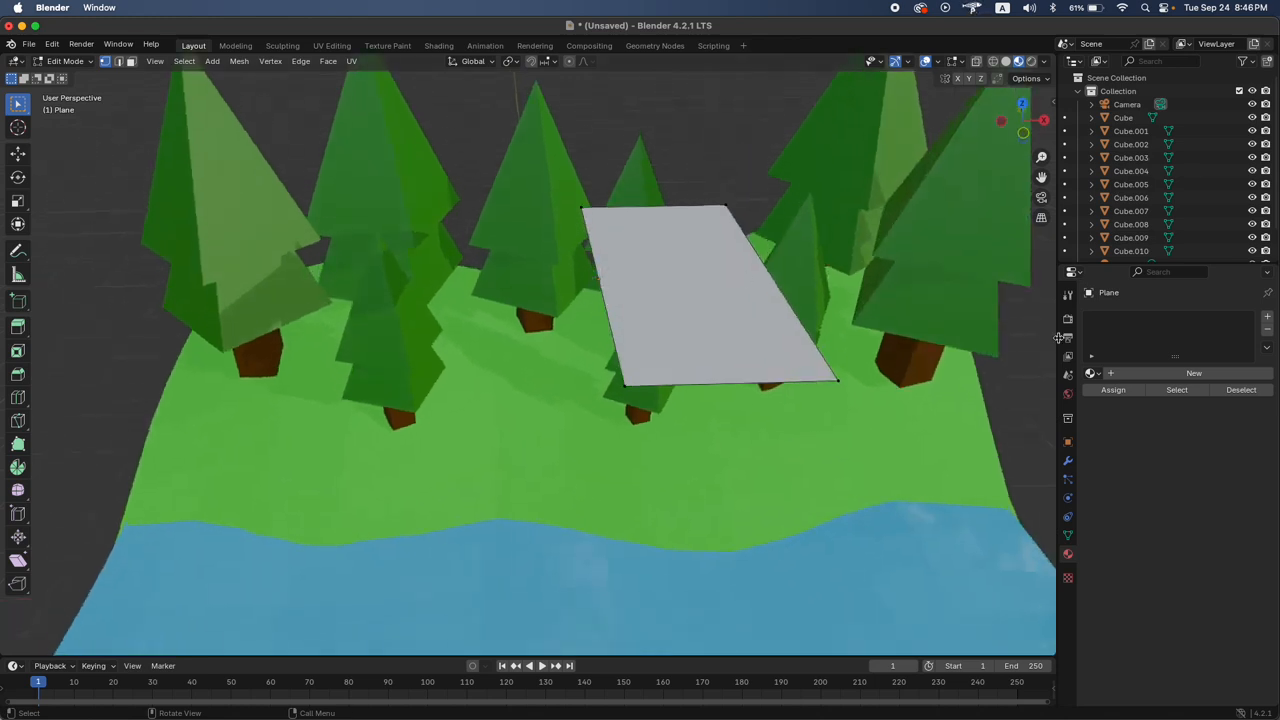
{"action": "left_click", "coordinate": [1068, 458]}
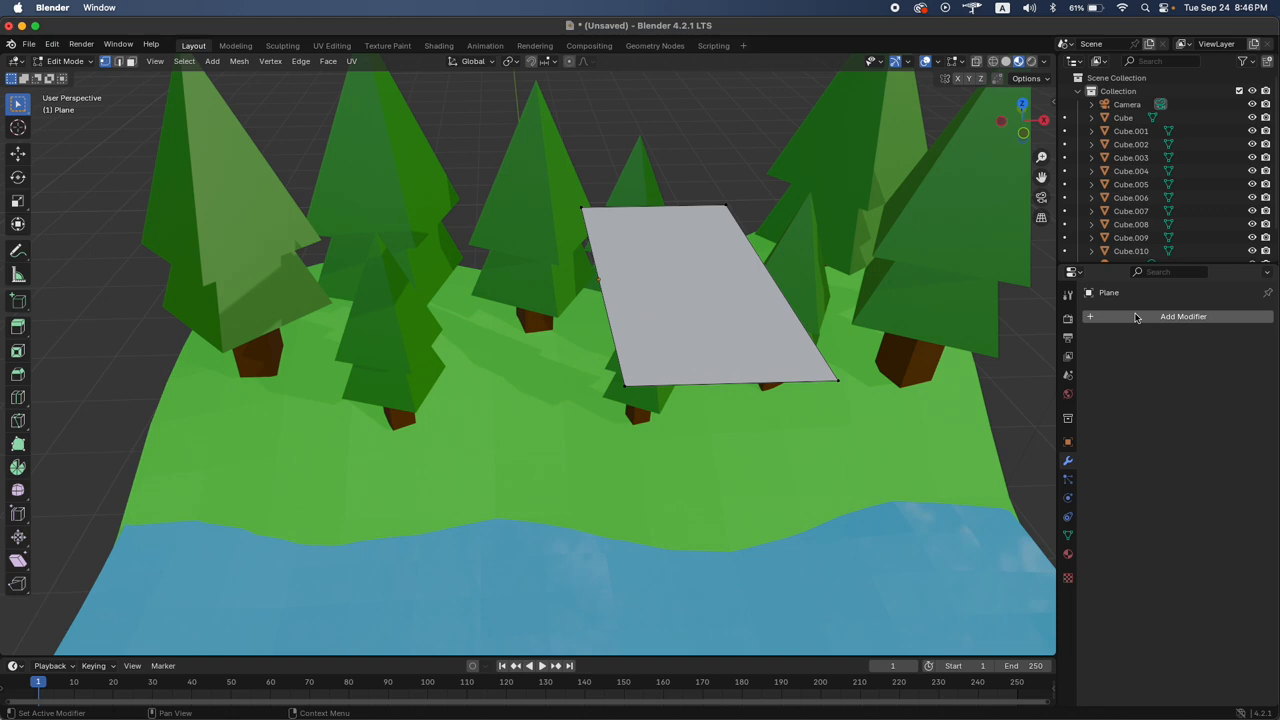
{"action": "left_click", "coordinate": [1105, 317]}
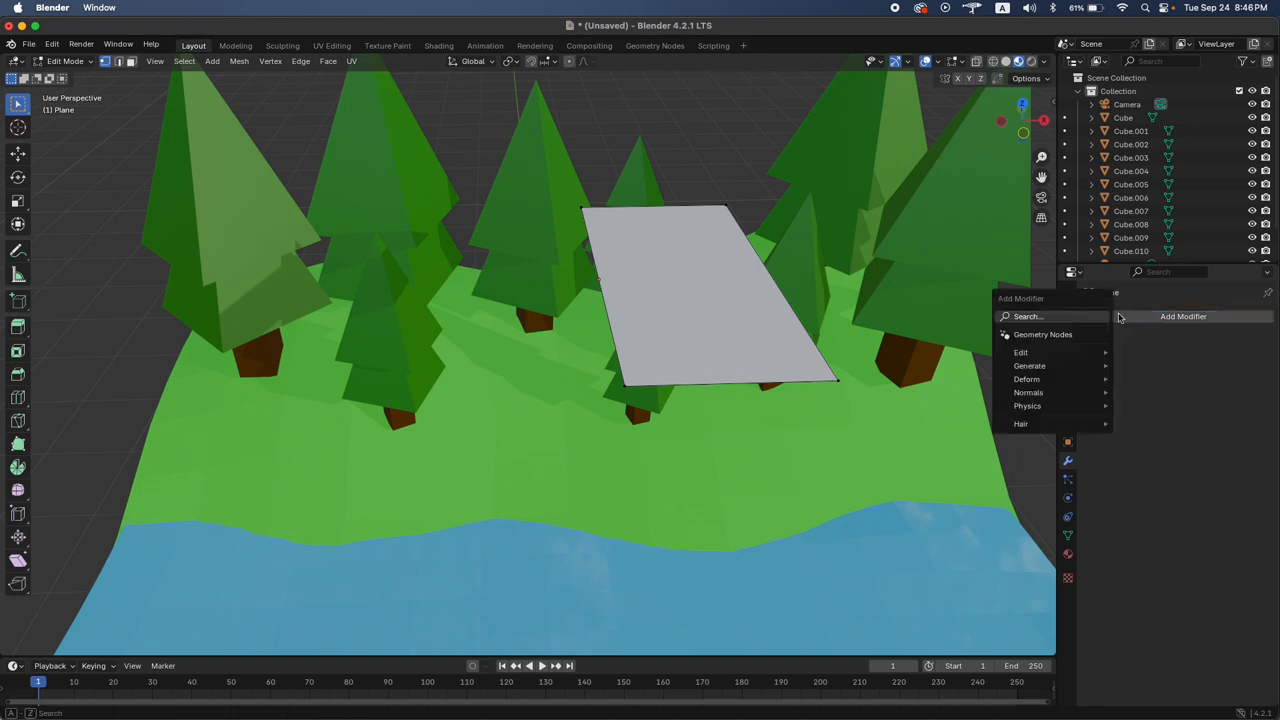
{"action": "mouse_move", "coordinate": [1041, 367]}
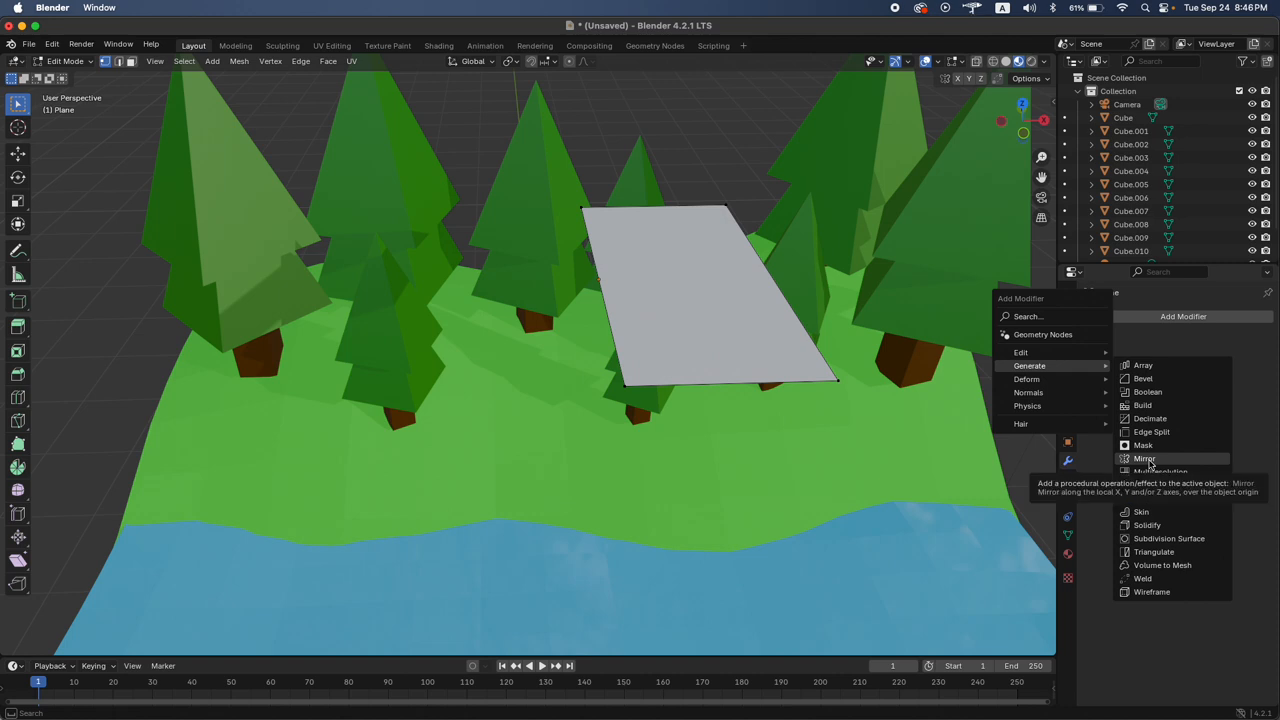
{"action": "left_click", "coordinate": [1147, 459]}
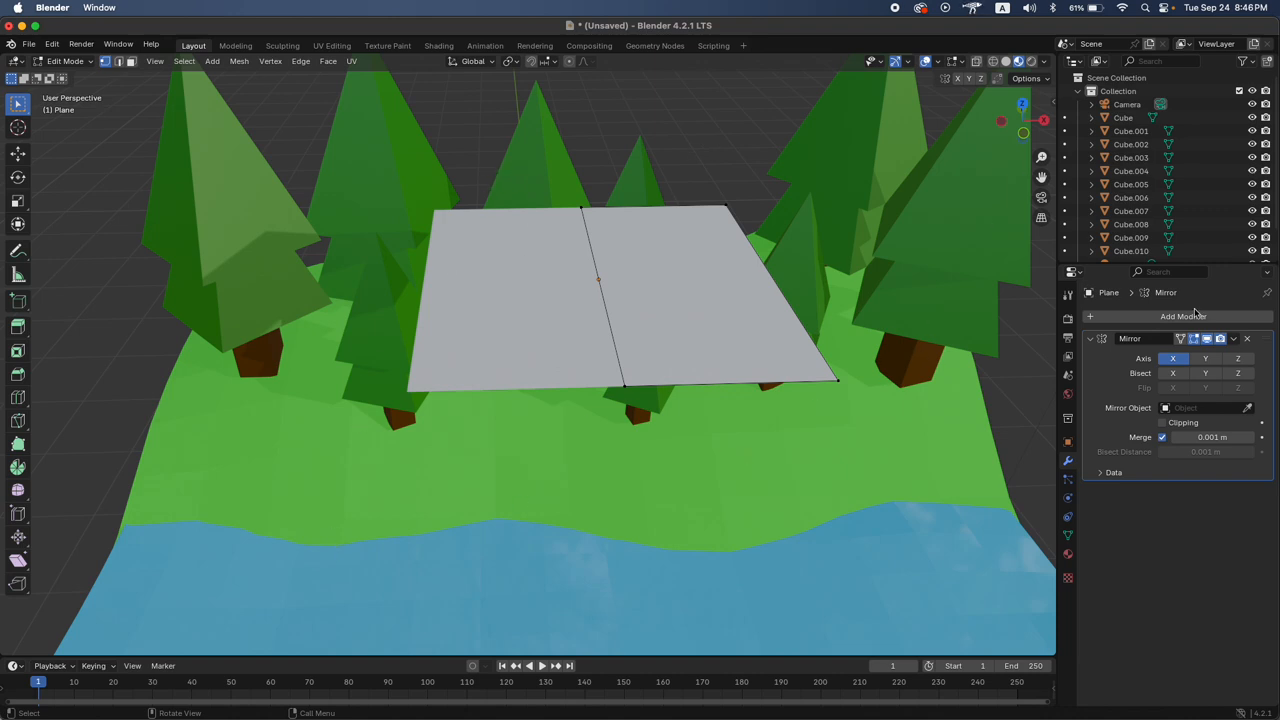
{"action": "left_click", "coordinate": [724, 194]}
{"action": "key", "text": "g"}
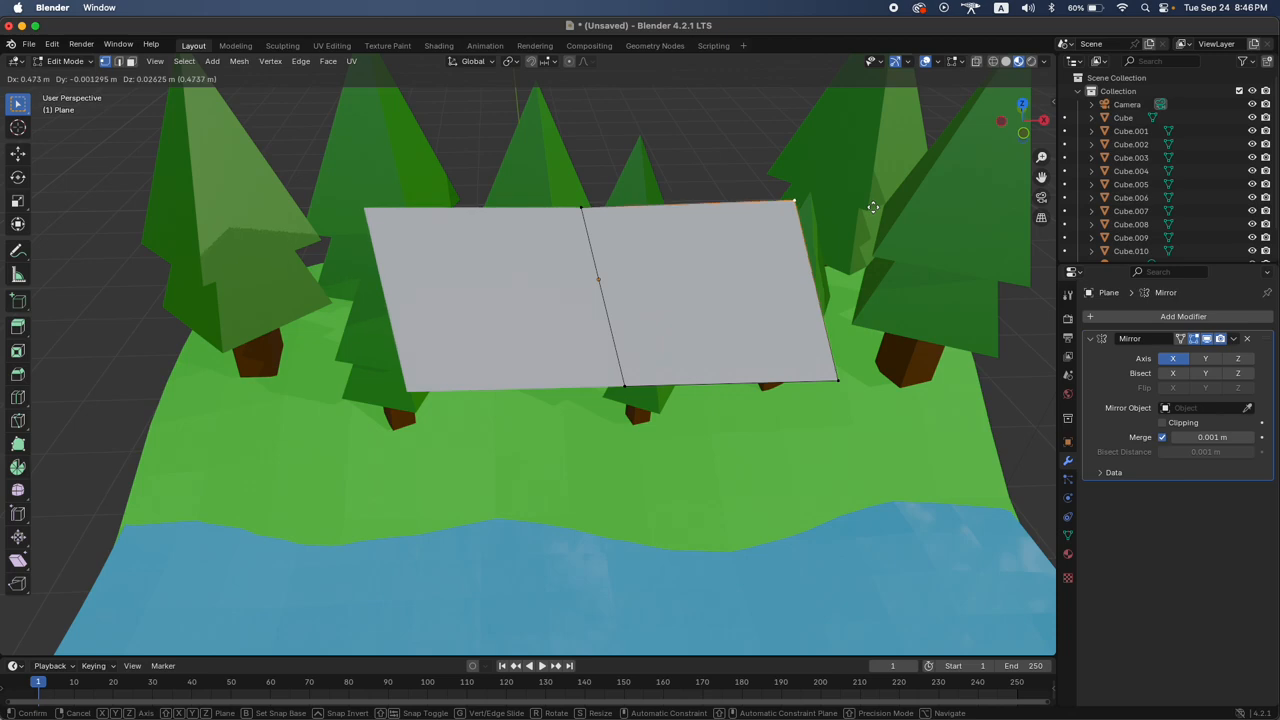
{"action": "key", "text": "Escape"}
In top view, move the half-plane's outer edge about 0.74 m inward along X to make a narrow body strip
{"action": "scroll", "coordinate": [850, 307], "scroll_direction": "down", "scroll_amount": 10}
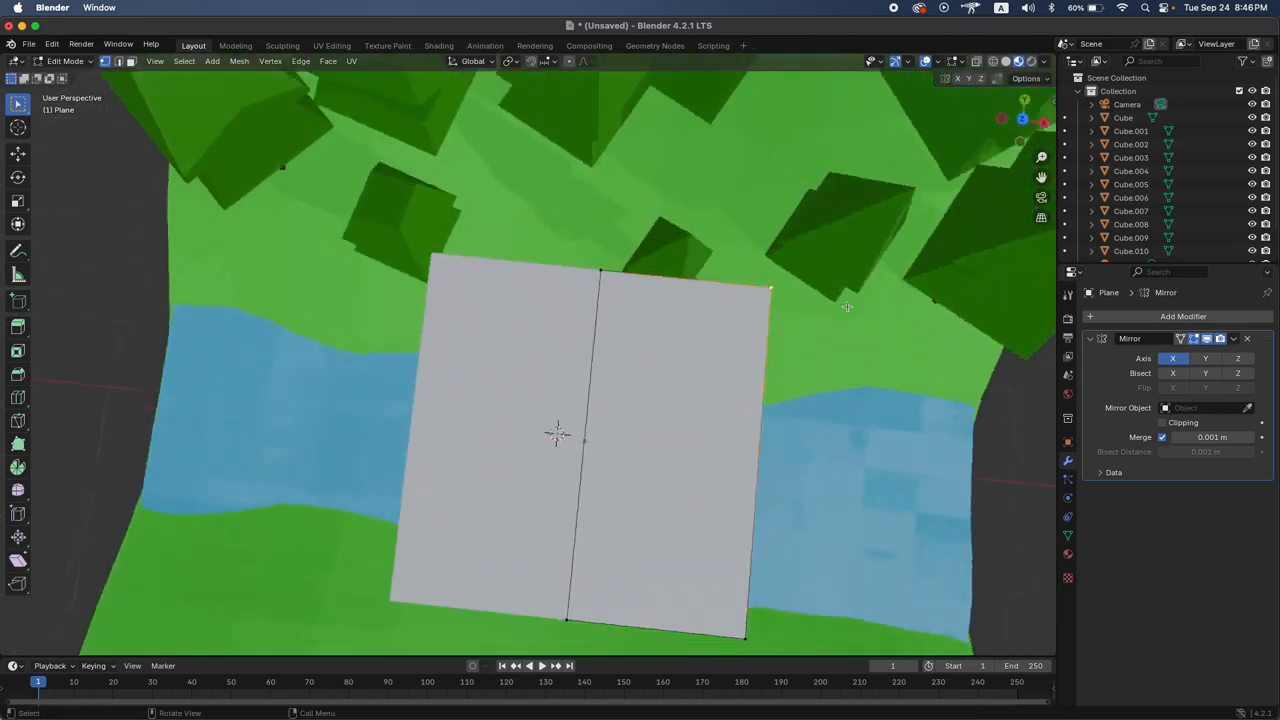
{"action": "scroll", "coordinate": [847, 307], "scroll_direction": "left", "scroll_amount": 2}
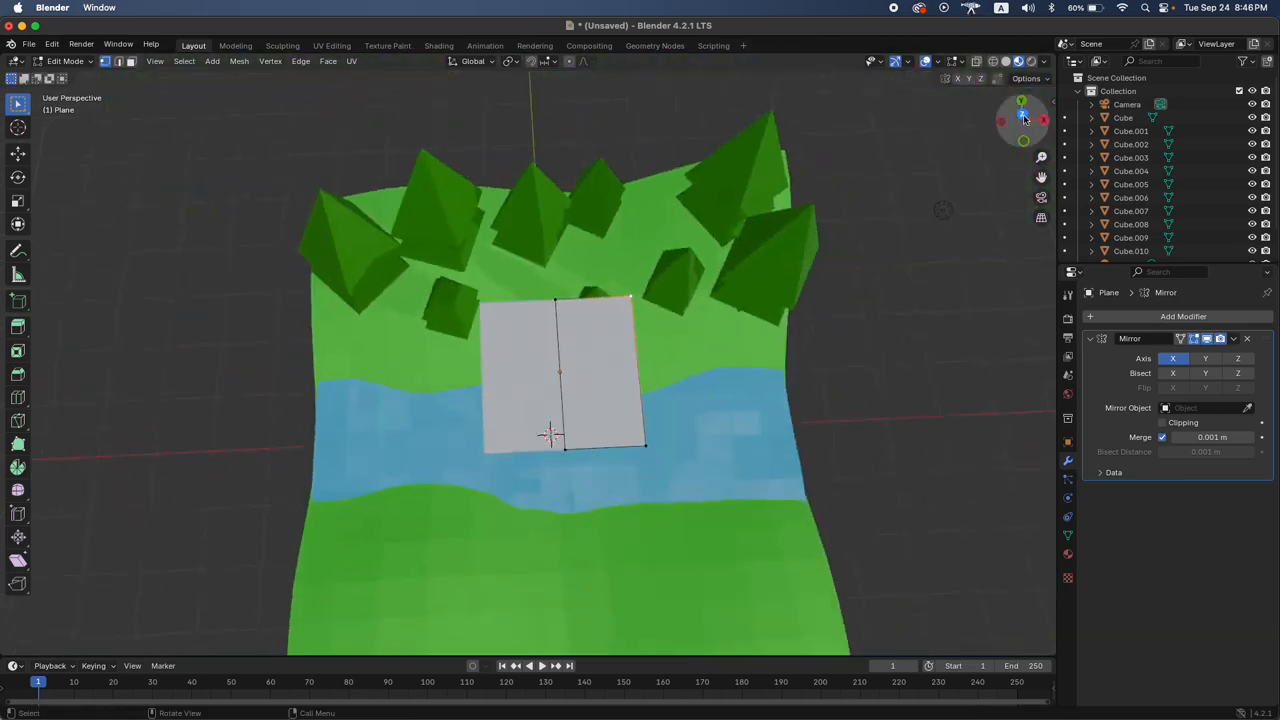
{"action": "left_click", "coordinate": [1023, 116]}
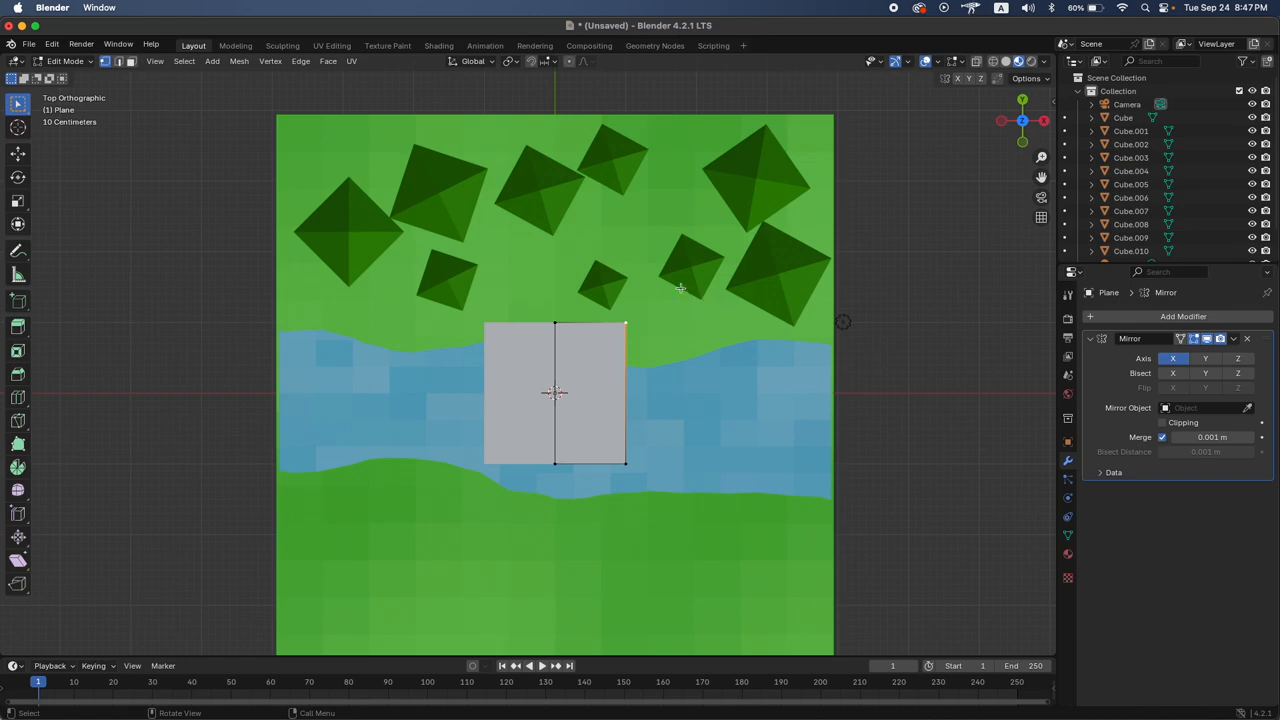
{"action": "left_click_drag", "start_coordinate": [687, 303], "coordinate": [594, 503]}
{"action": "key", "text": "g"}
{"action": "key", "text": "x"}
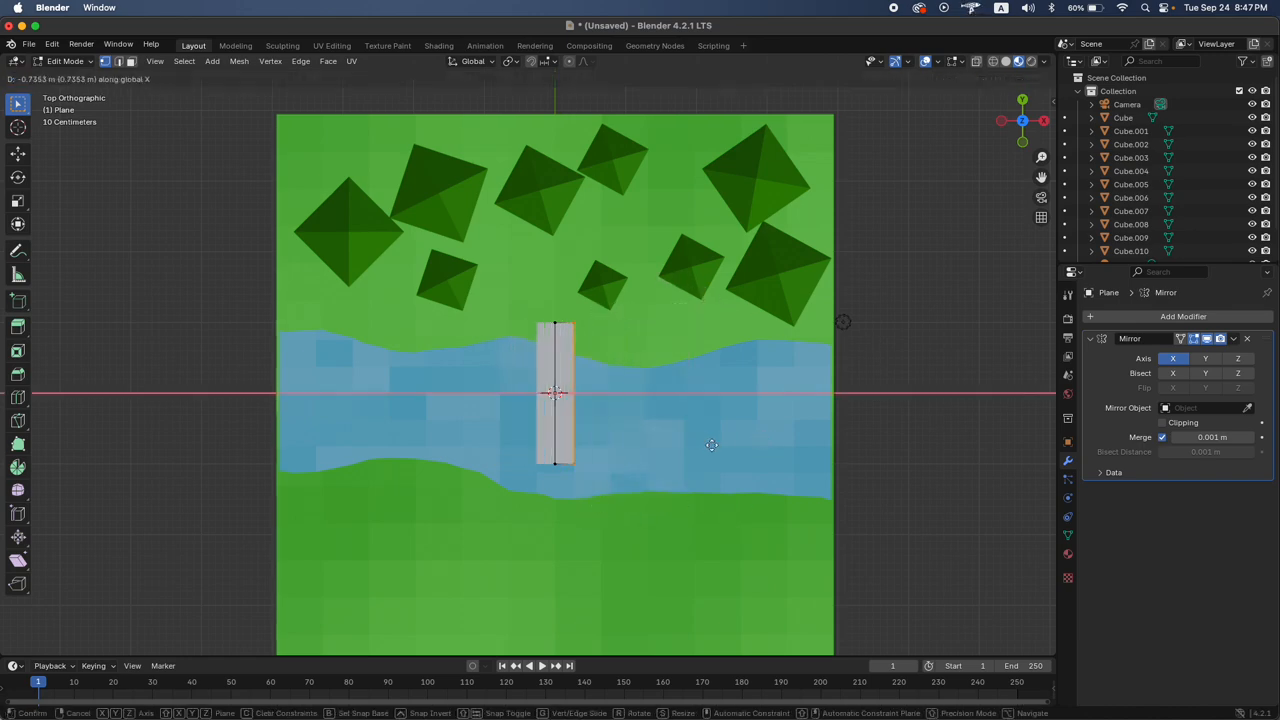
{"action": "left_click", "coordinate": [712, 445]}
Add a crosswise loop cut through the middle of the strip and extrude its outer edge outward along X as a wing
{"action": "key", "text": "ctrl+r"}
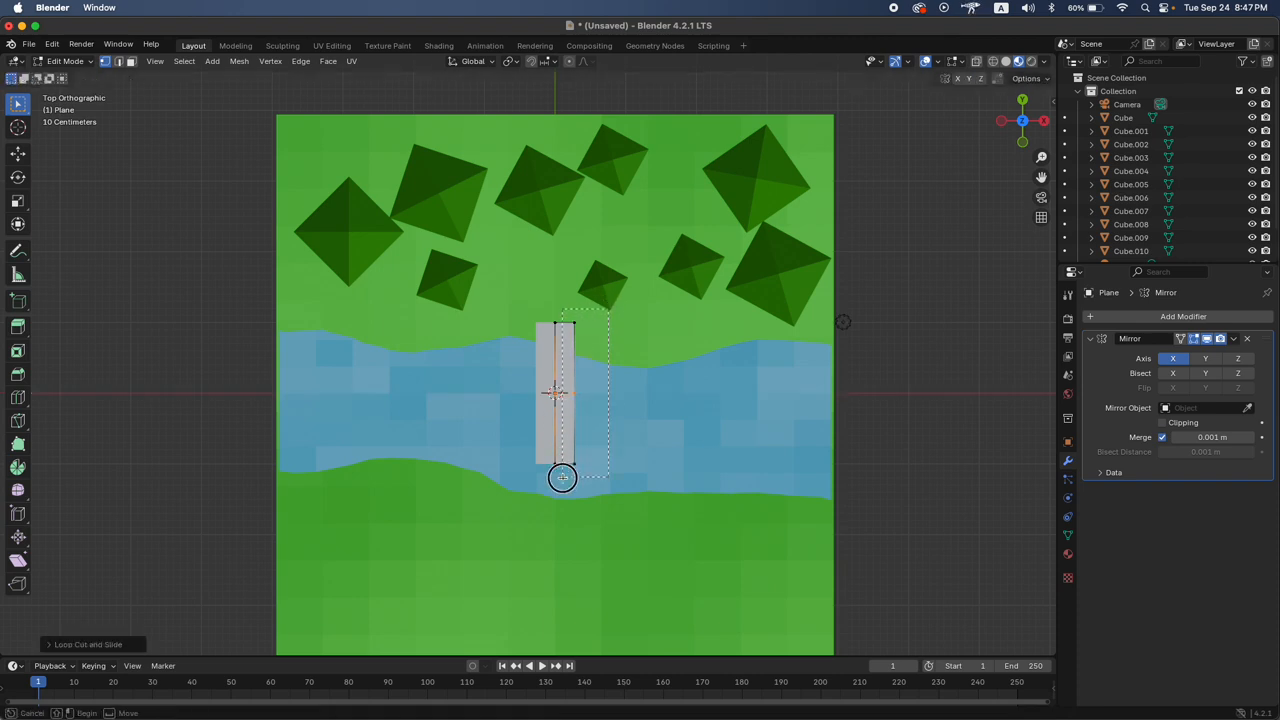
{"action": "key", "text": "Escape"}
{"action": "key", "text": "g"}
{"action": "key", "text": "x"}
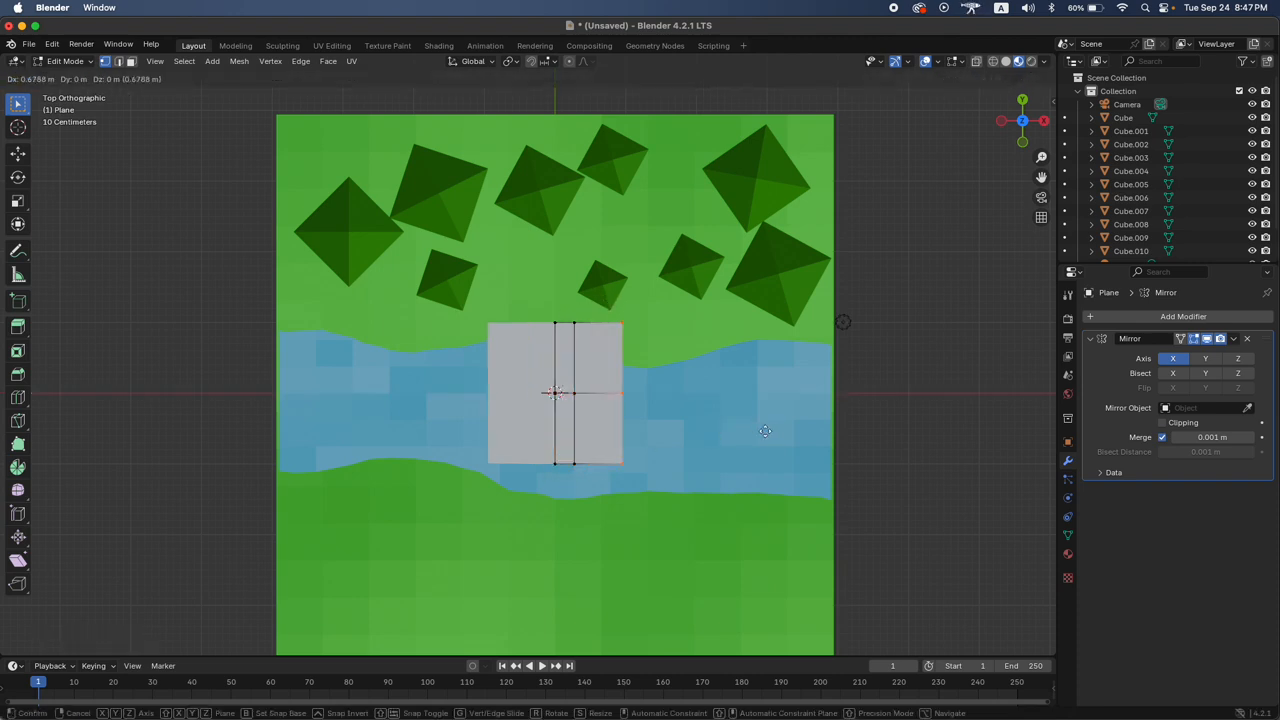
{"action": "left_click", "coordinate": [789, 432]}
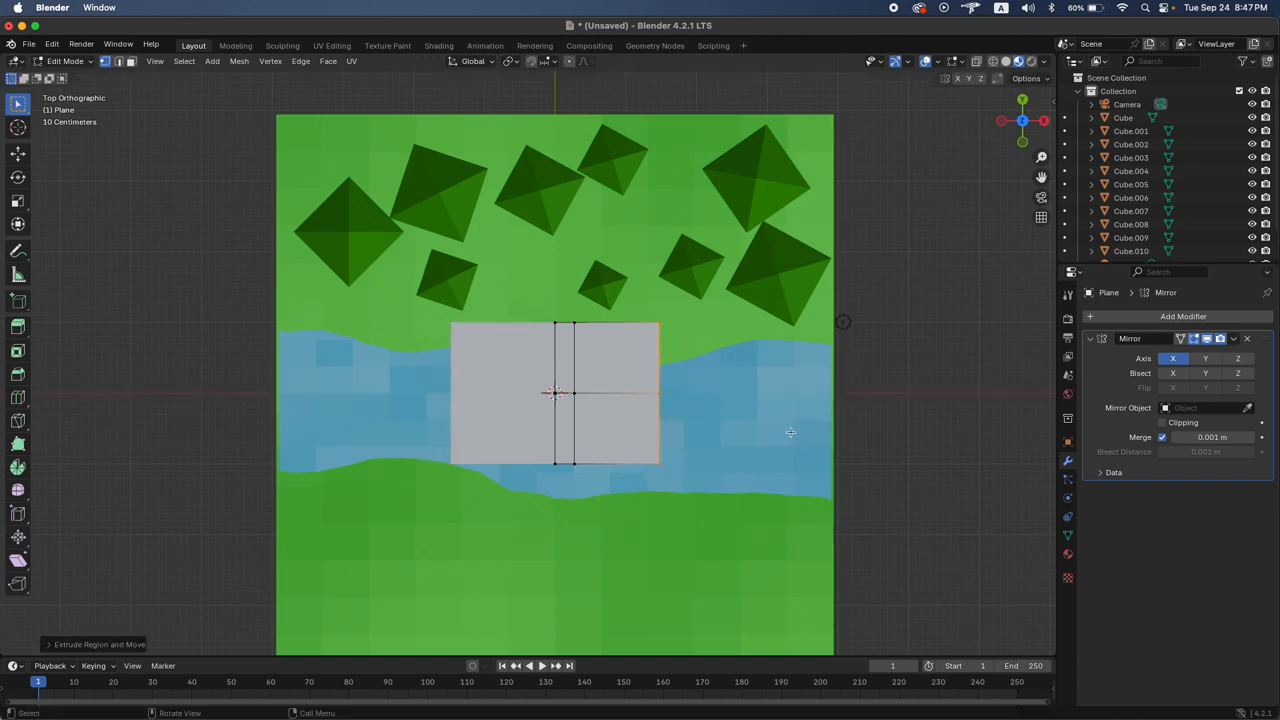
Shape the wing by moving its upper outer corner up and slightly inward and its lower outer corner about 0.4 m inward
{"action": "left_click", "coordinate": [660, 316]}
{"action": "key", "text": "g"}
{"action": "left_click", "coordinate": [801, 316]}
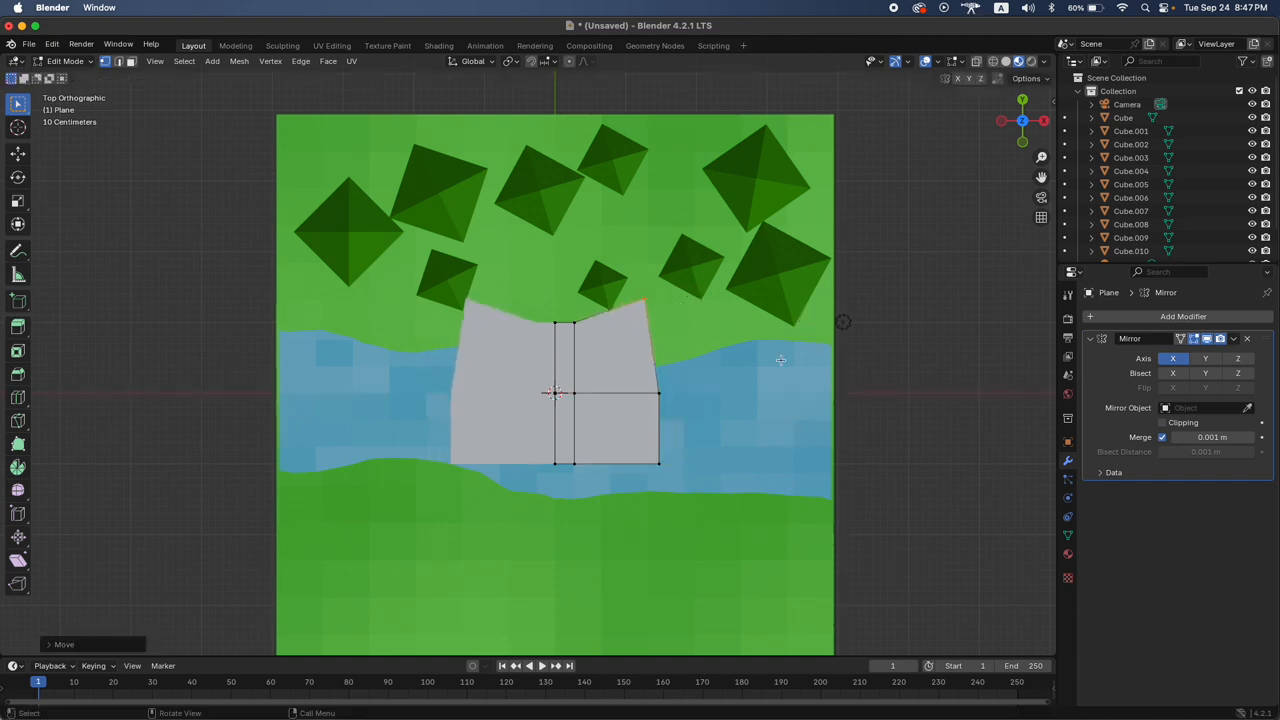
{"action": "left_click", "coordinate": [686, 480]}
{"action": "key", "text": "g"}
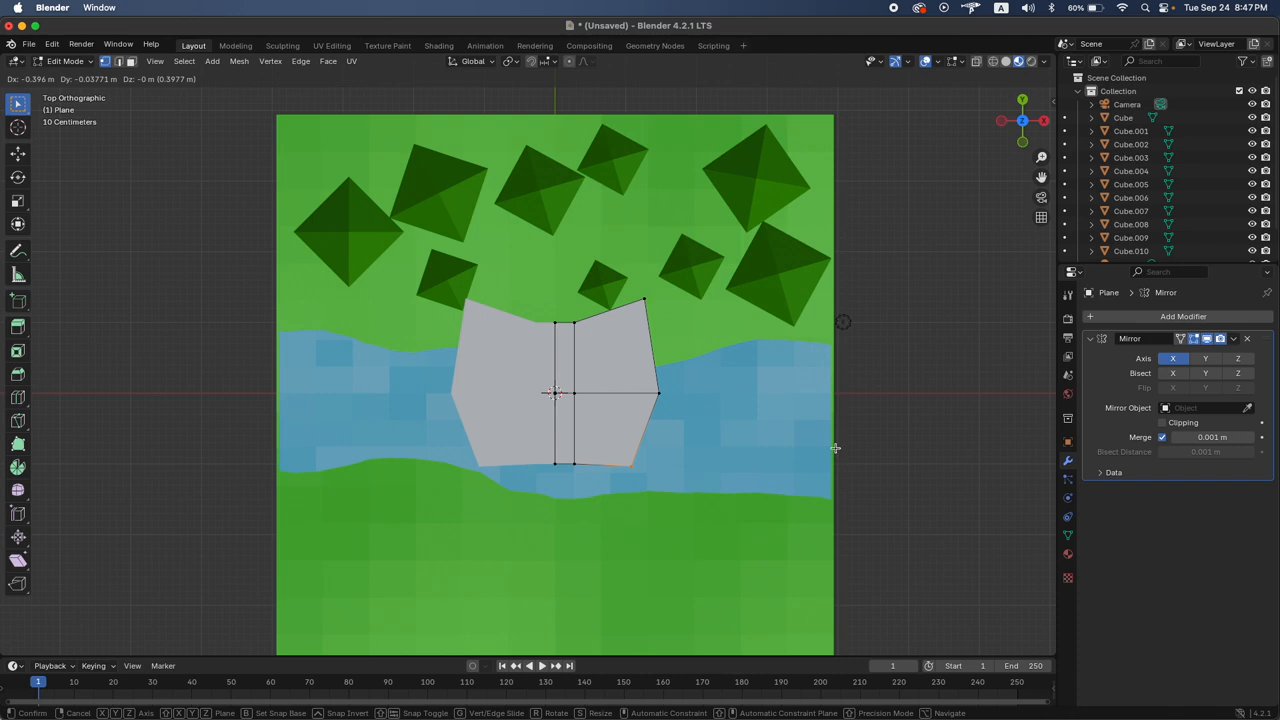
{"action": "left_click", "coordinate": [835, 445]}
{"action": "left_click", "coordinate": [576, 322]}
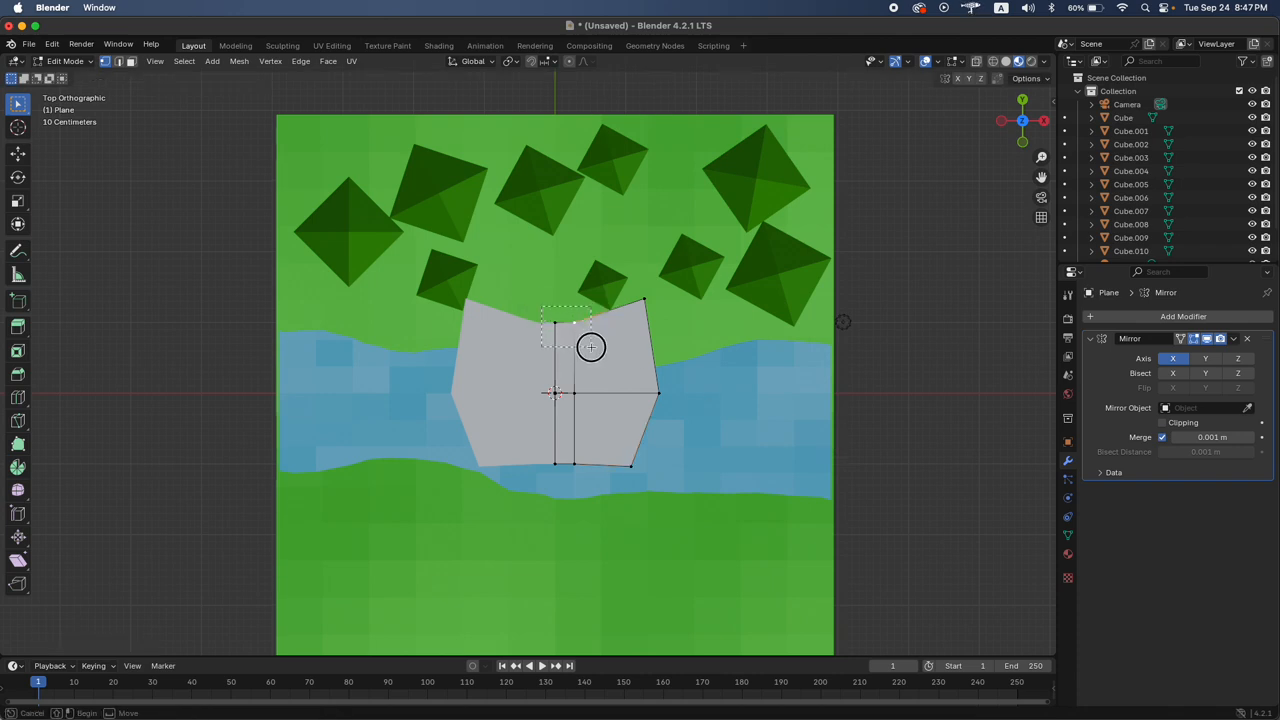
{"action": "key", "text": "g"}
{"action": "key", "text": "x"}
{"action": "key", "text": "y"}
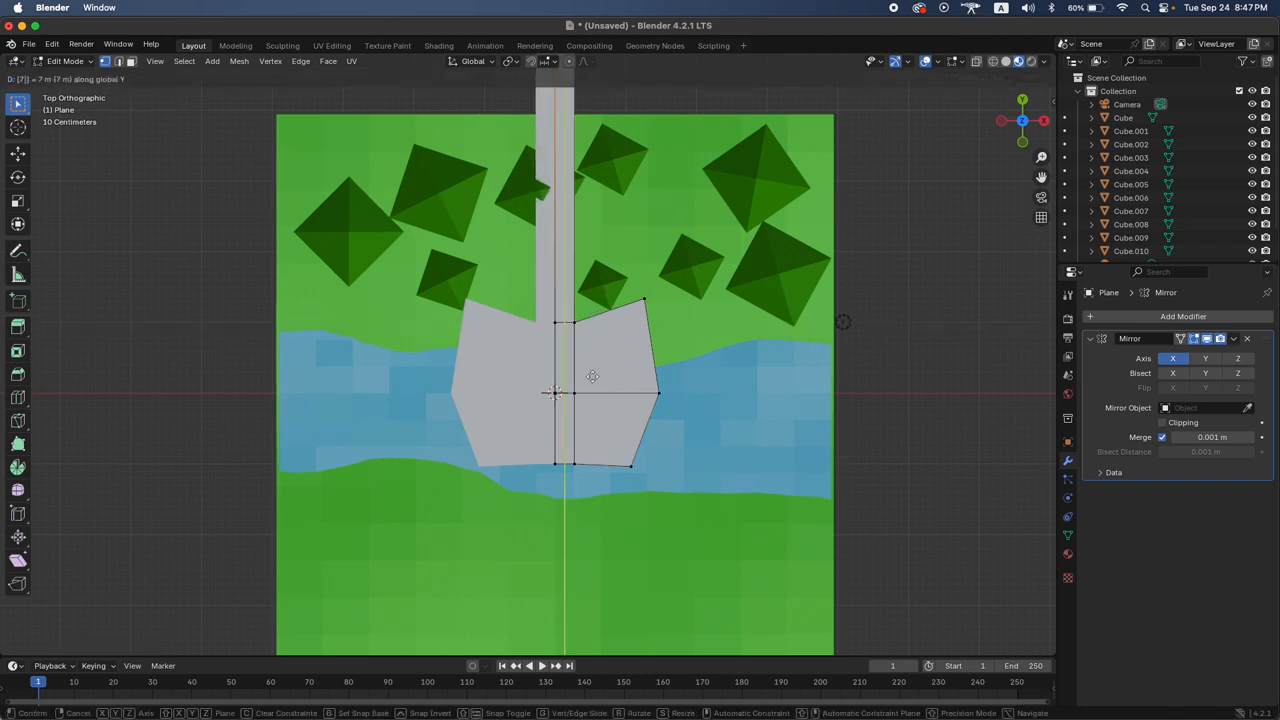
{"action": "right_click", "coordinate": [610, 435]}
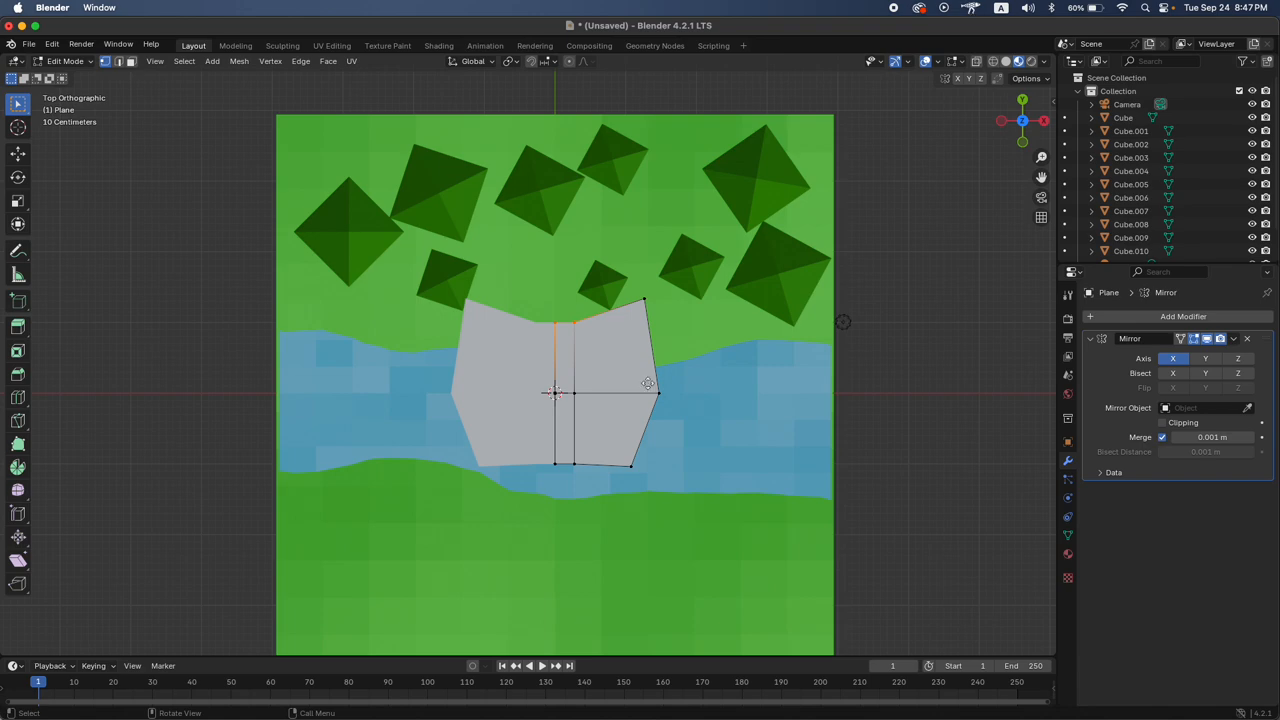
Extrude the body strip's top edge about 0.58 m along Y and move its end outward and up to form a slanted antenna
{"action": "key", "text": "g"}
{"action": "key", "text": "y"}
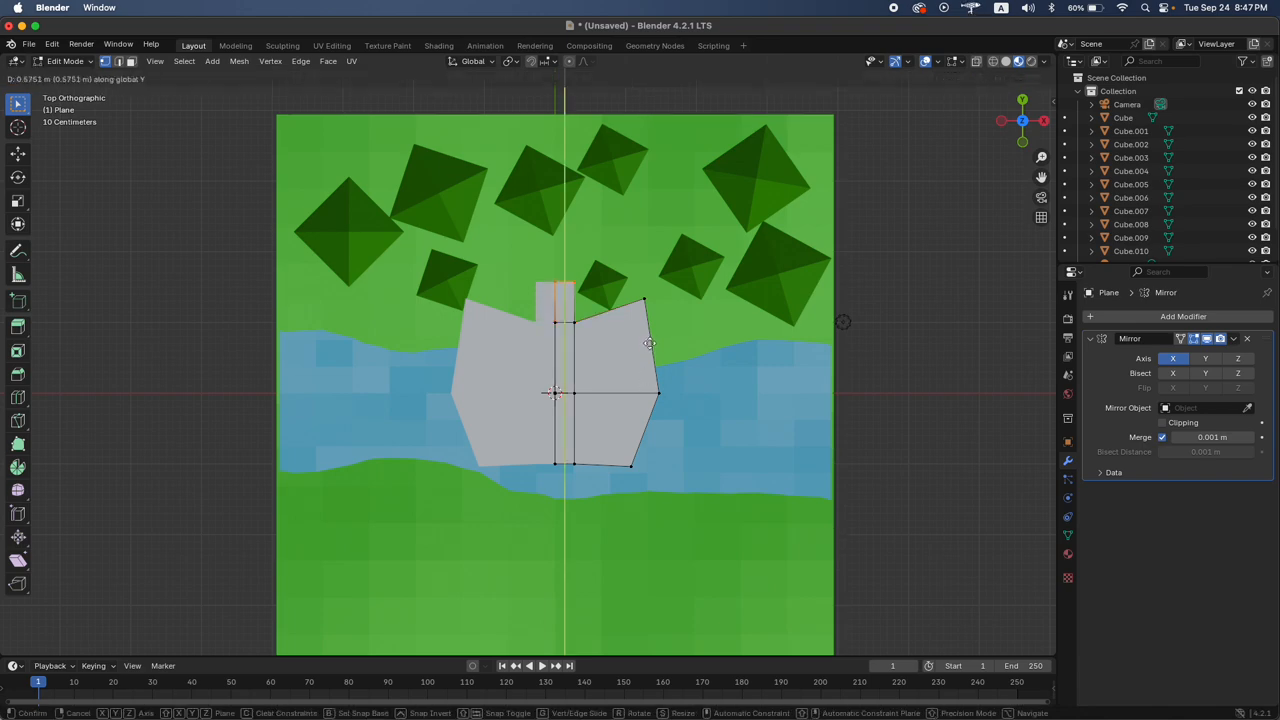
{"action": "left_click", "coordinate": [649, 343]}
{"action": "key", "text": "g"}
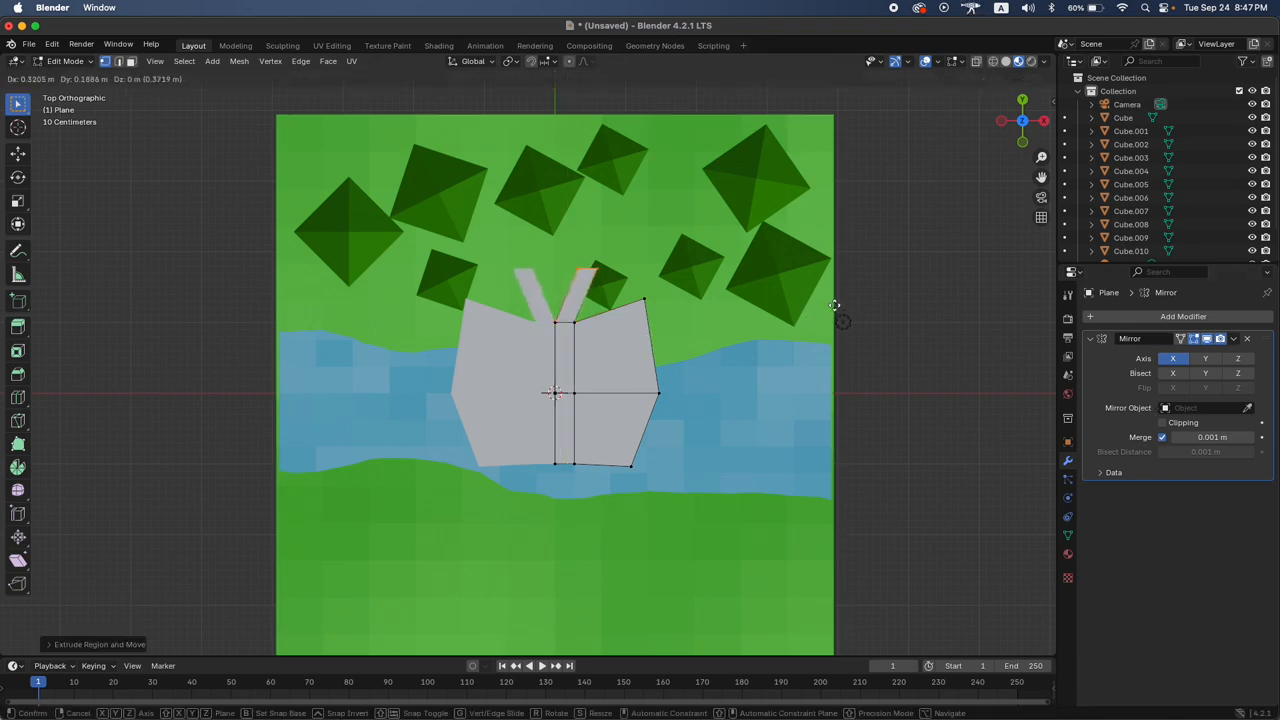
{"action": "left_click", "coordinate": [836, 285]}
Add two loop cuts just above the wing's middle line and pull the outer vertex between them inward to form a notch
{"action": "key", "text": "ctrl+r"}
{"action": "left_click", "coordinate": [643, 400]}
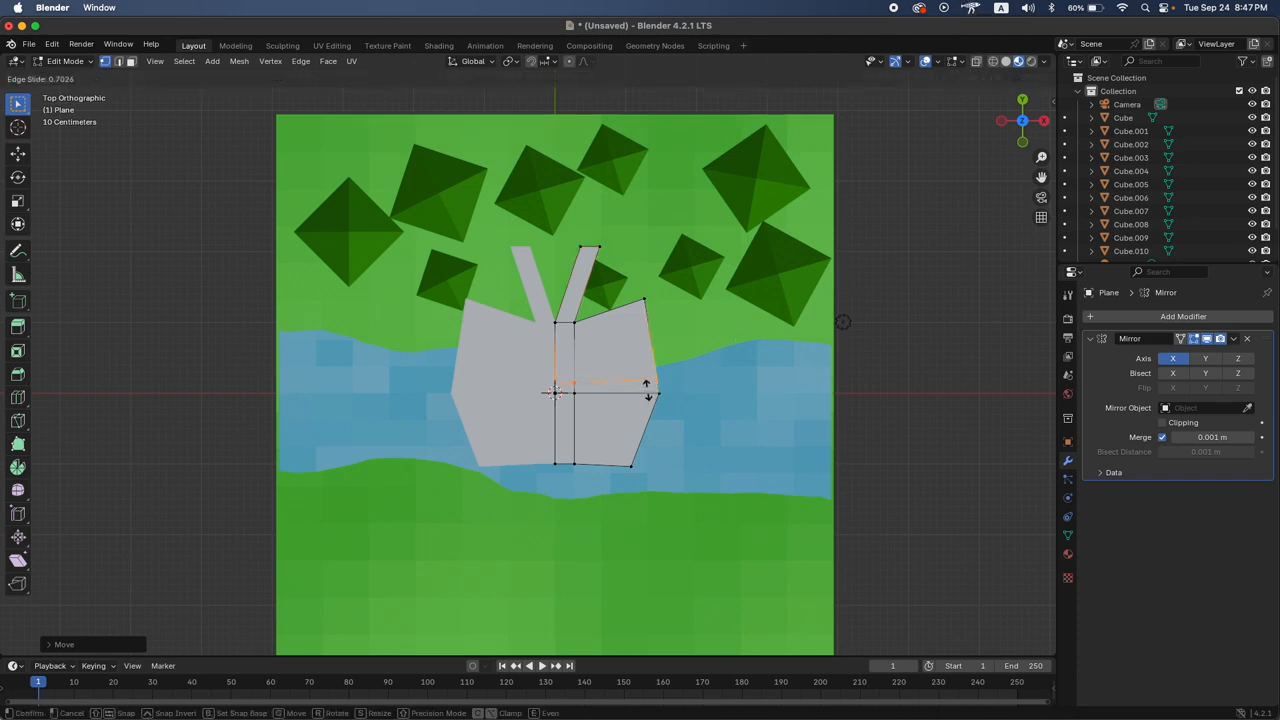
{"action": "left_click", "coordinate": [660, 385]}
{"action": "key", "text": "g"}
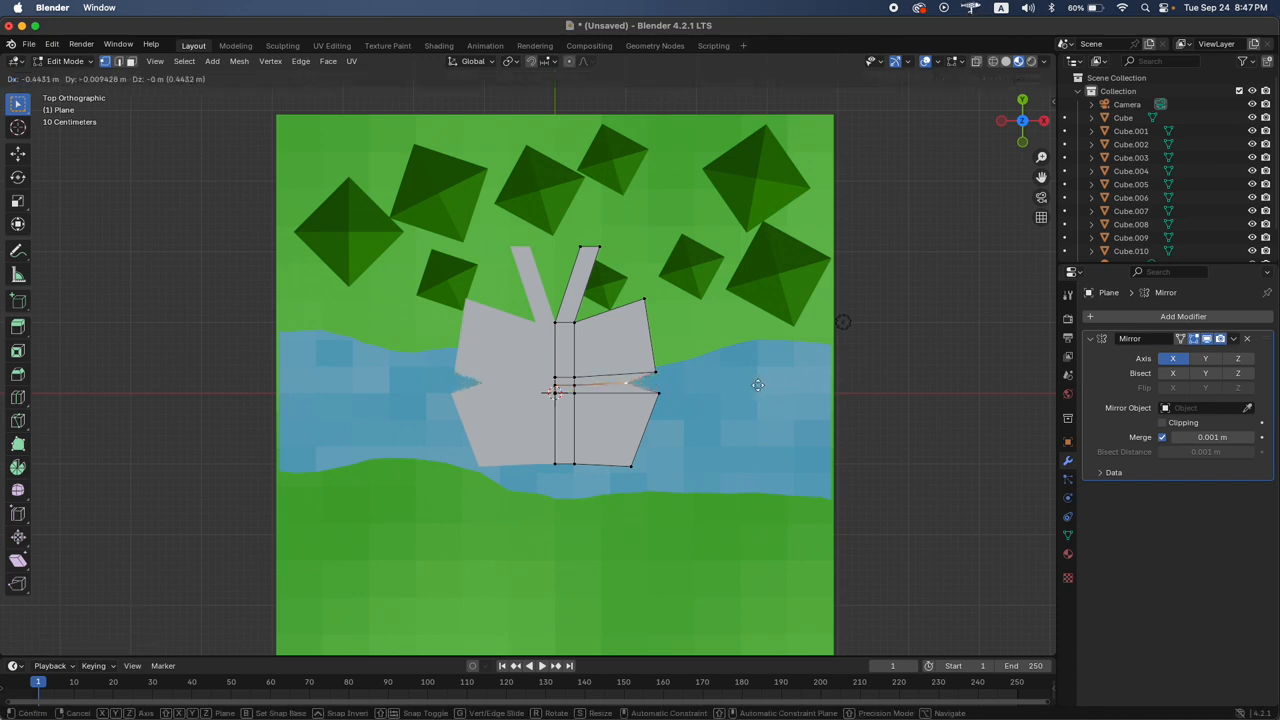
{"action": "left_click", "coordinate": [728, 386]}
Add a loop cut across the lower and the upper wing and move each cut's outer vertex outward to round the wings
{"action": "key", "text": "g"}
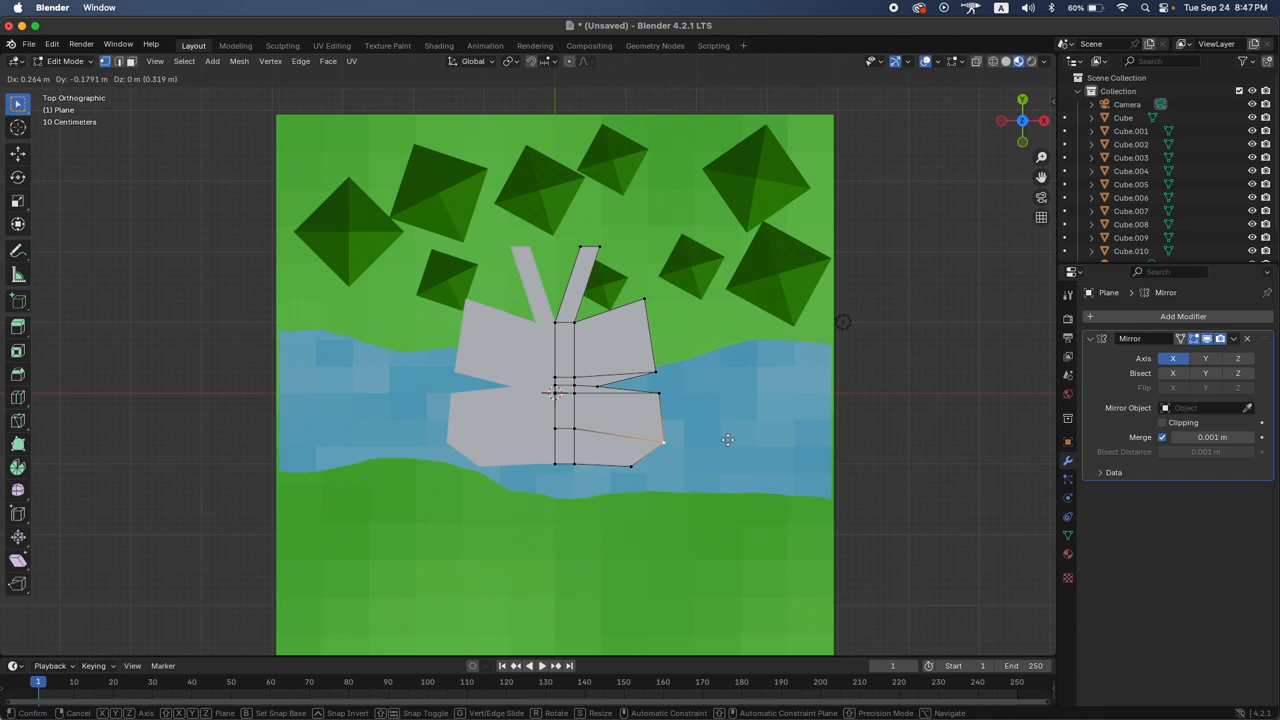
{"action": "left_click", "coordinate": [735, 443]}
{"action": "key", "text": "ctrl+r"}
{"action": "left_click", "coordinate": [640, 331]}
{"action": "left_click", "coordinate": [648, 332]}
{"action": "key", "text": "g"}
{"action": "left_click", "coordinate": [723, 323]}
Move the body strip's bottom edge about 0.34 m downward along Y
{"action": "left_click", "coordinate": [523, 443]}
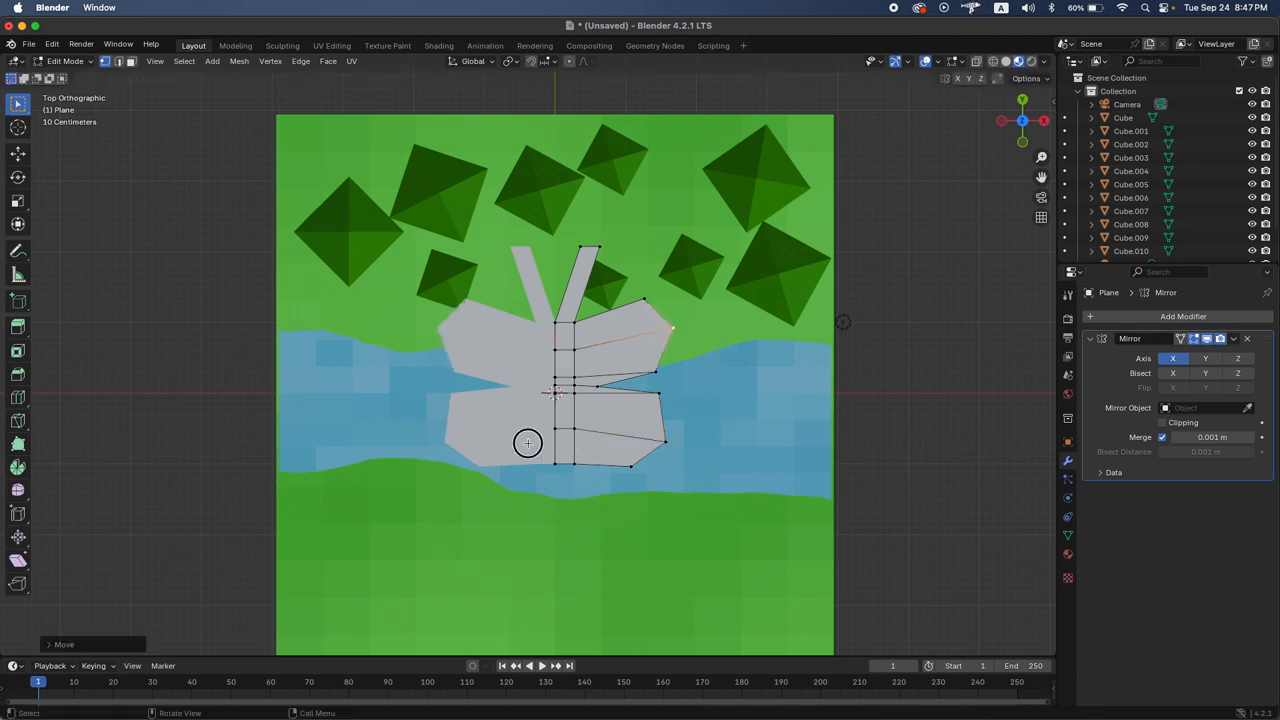
{"action": "key", "text": "g"}
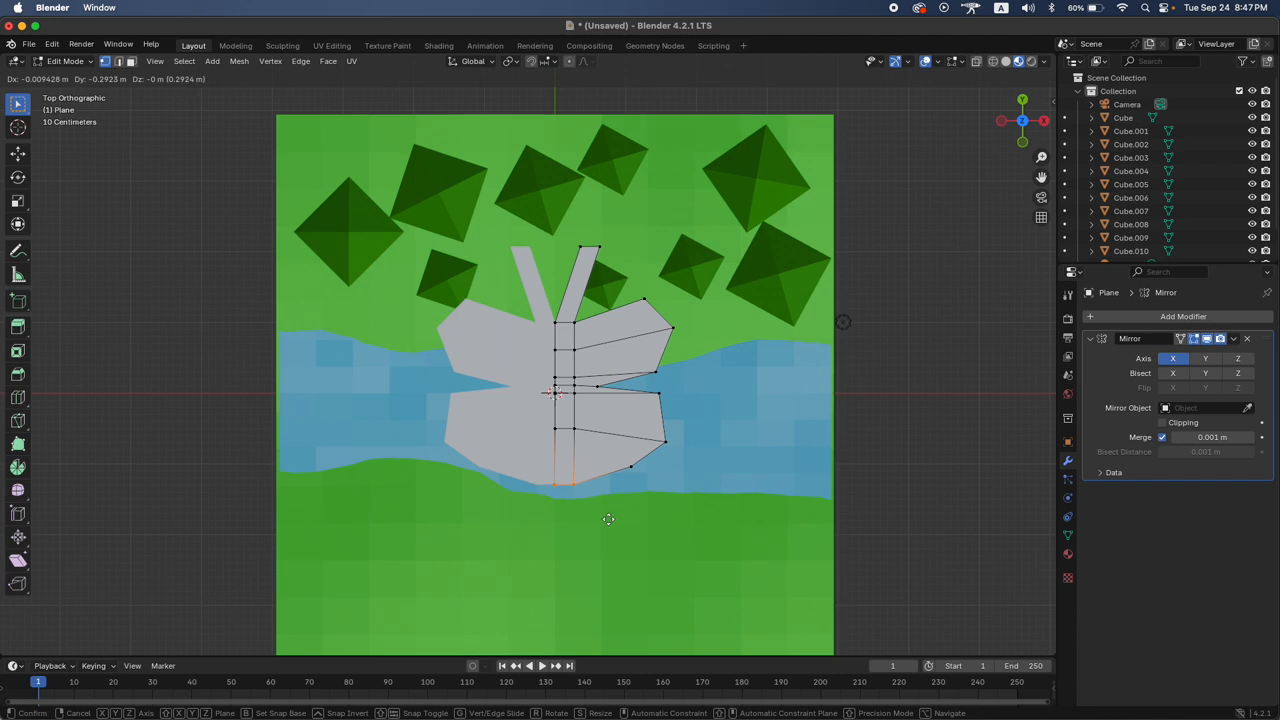
{"action": "key", "text": "y"}
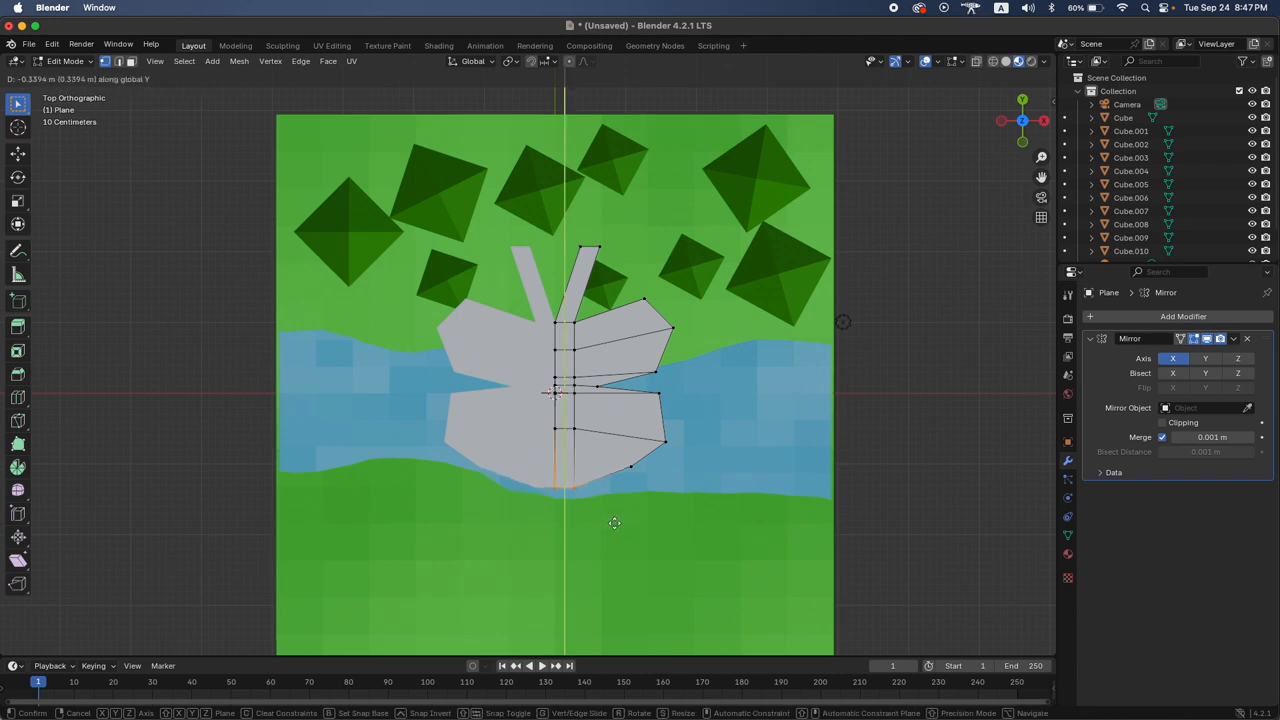
{"action": "left_click", "coordinate": [614, 522]}
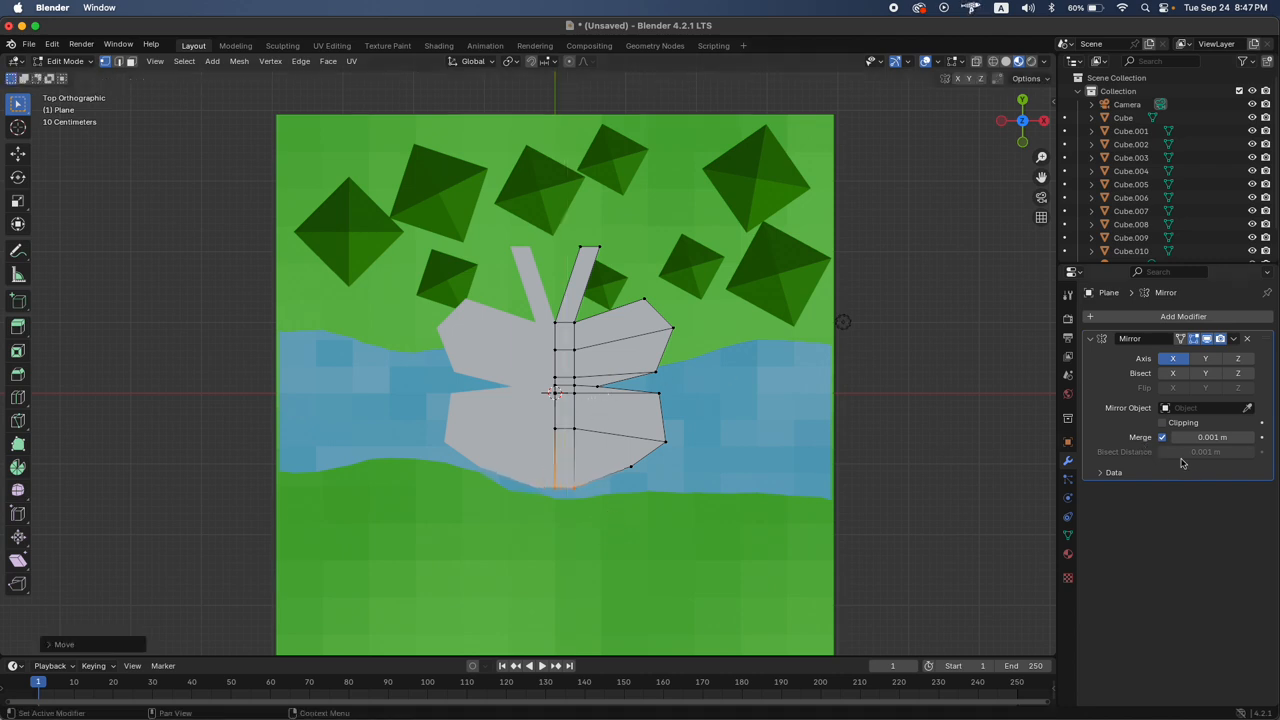
Enable Clipping in the Mirror modifier and test it by moving all the centre-line vertices along X
{"action": "key", "text": "c"}
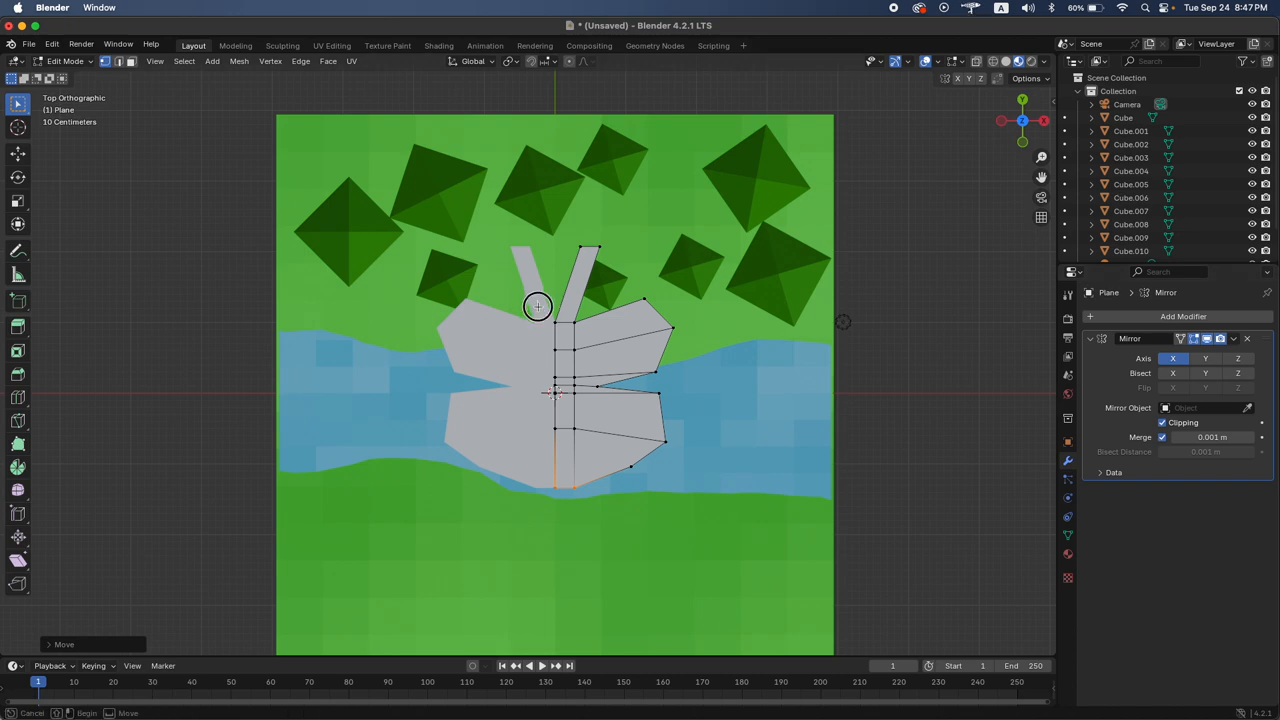
{"action": "left_click", "coordinate": [538, 306]}
{"action": "left_click_drag", "start_coordinate": [549, 413], "coordinate": [557, 514]}
{"action": "right_click", "coordinate": [557, 514]}
{"action": "key", "text": "g"}
{"action": "key", "text": "x"}
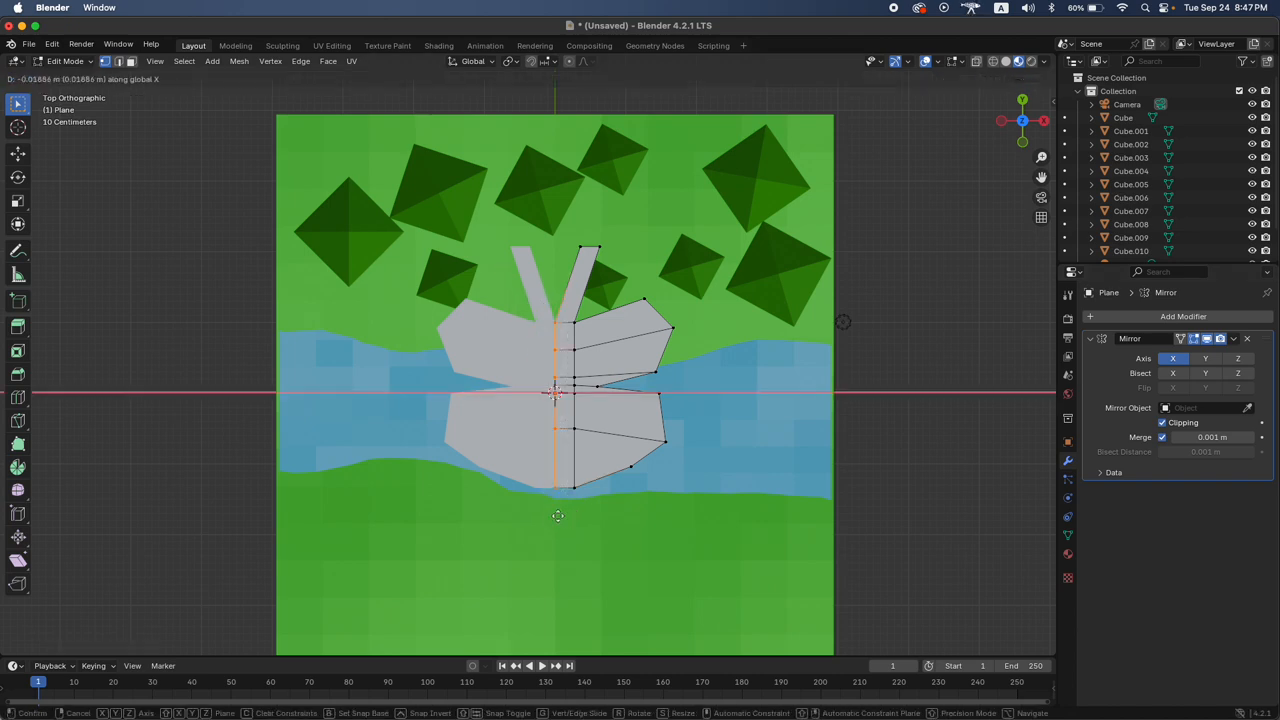
{"action": "left_click", "coordinate": [874, 505]}
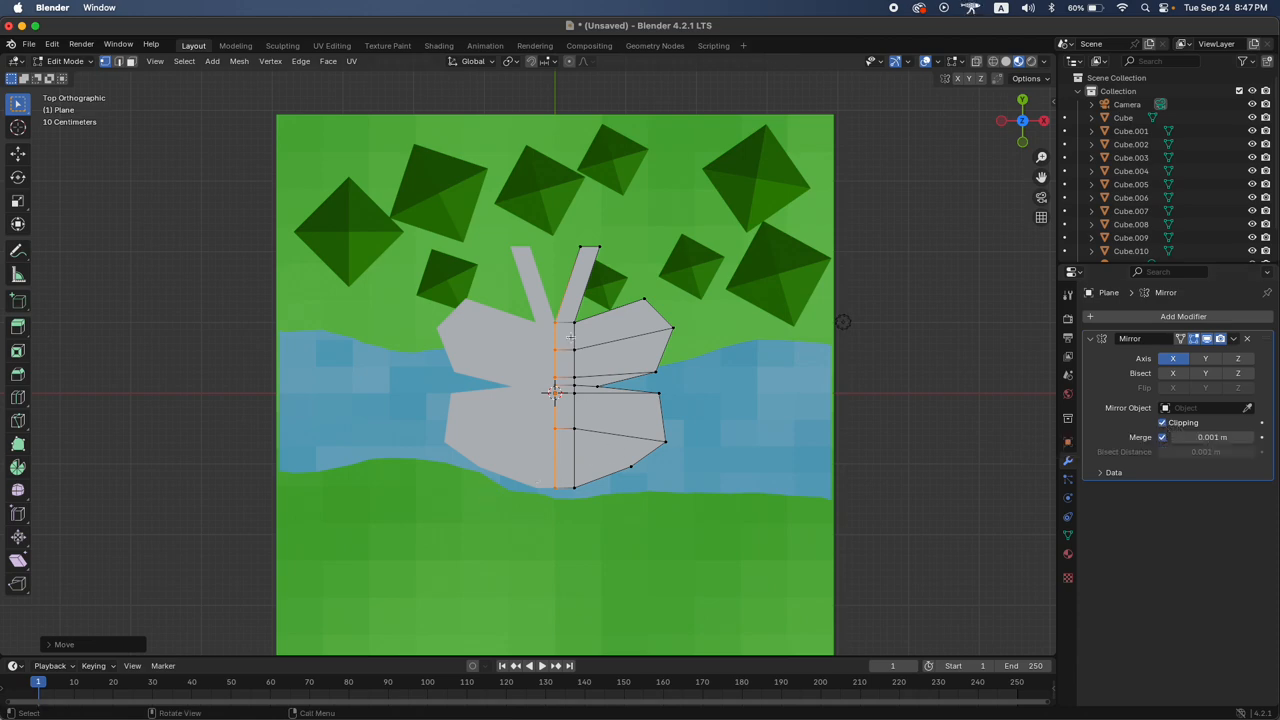
Raise the bottom centre-line vertex slightly and move the lower wing's bottom outer vertex outward and down
{"action": "left_click", "coordinate": [553, 484]}
{"action": "key", "text": "g"}
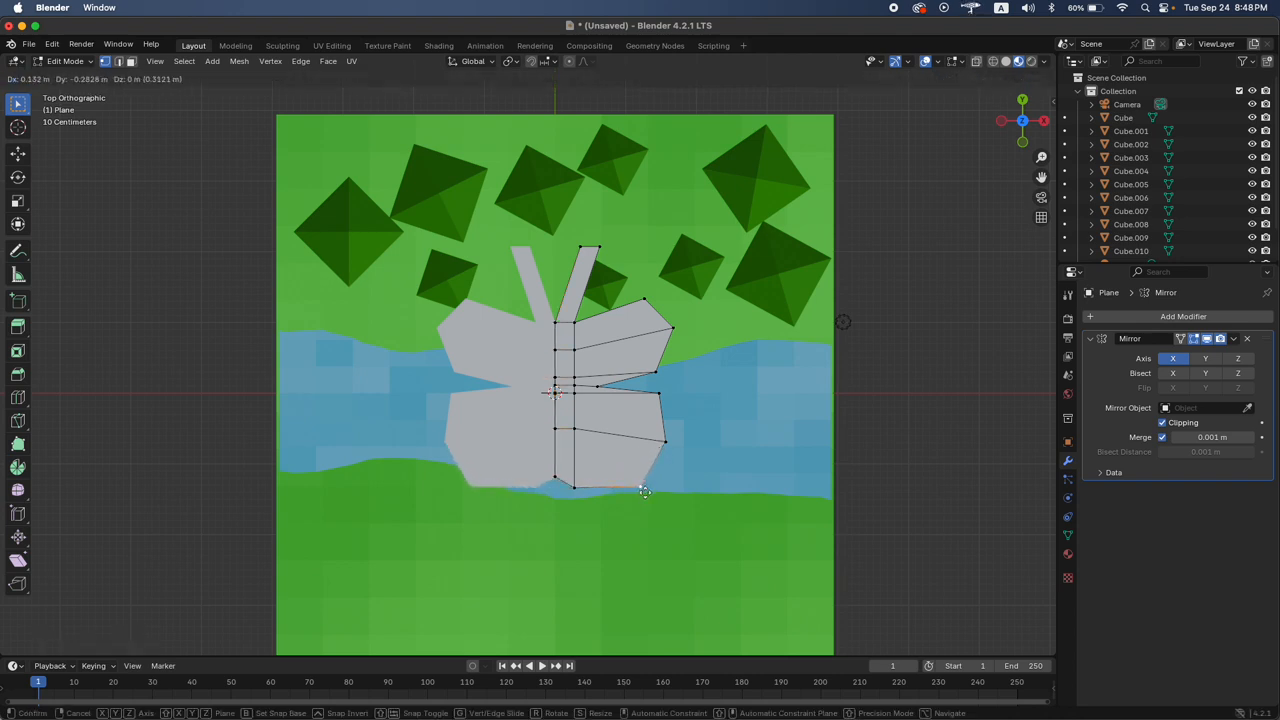
{"action": "left_click", "coordinate": [643, 490]}
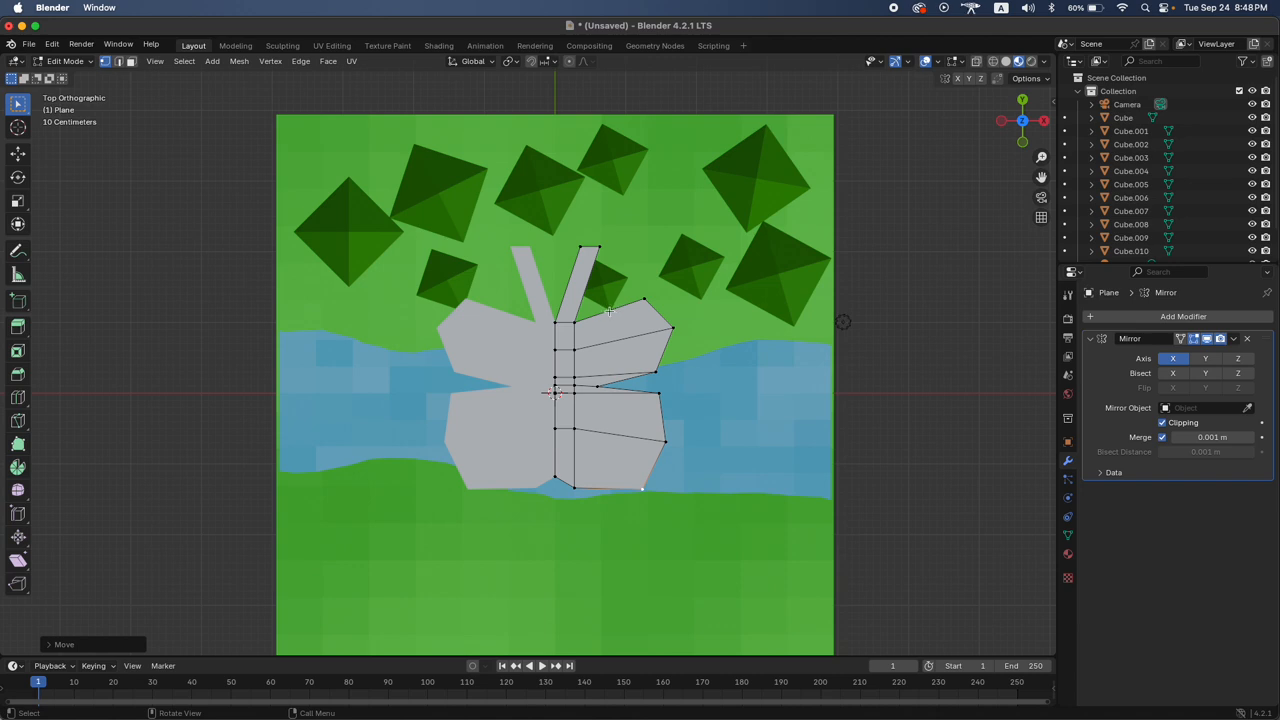
Move the upper wing's top vertex inward and shift its outermost vertex slightly upward to reshape the wing tip
{"action": "left_click", "coordinate": [644, 297]}
{"action": "key", "text": "g"}
{"action": "left_click", "coordinate": [667, 296]}
{"action": "left_click", "coordinate": [677, 332]}
{"action": "key", "text": "g"}
{"action": "left_click", "coordinate": [673, 325]}
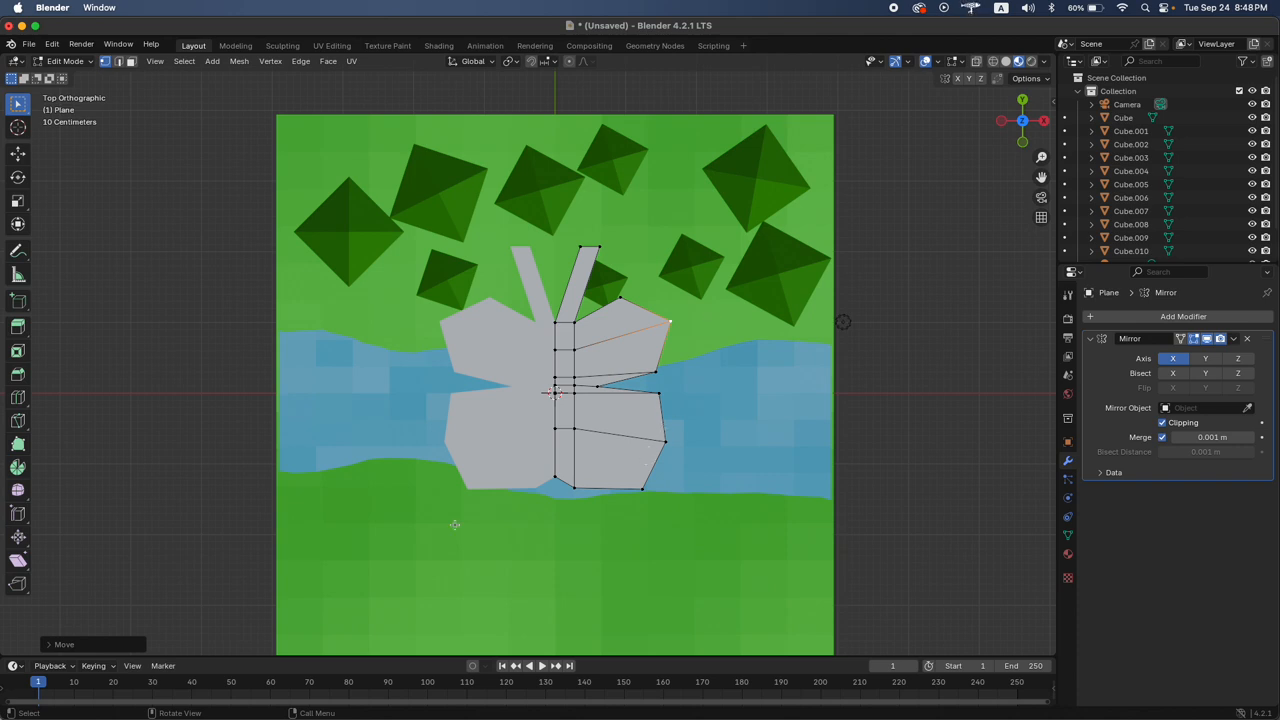
Try pulling the body's bottom centre vertex about 0.75 m downward into a pointed tail
{"action": "left_click", "coordinate": [558, 480]}
{"action": "key", "text": "g"}
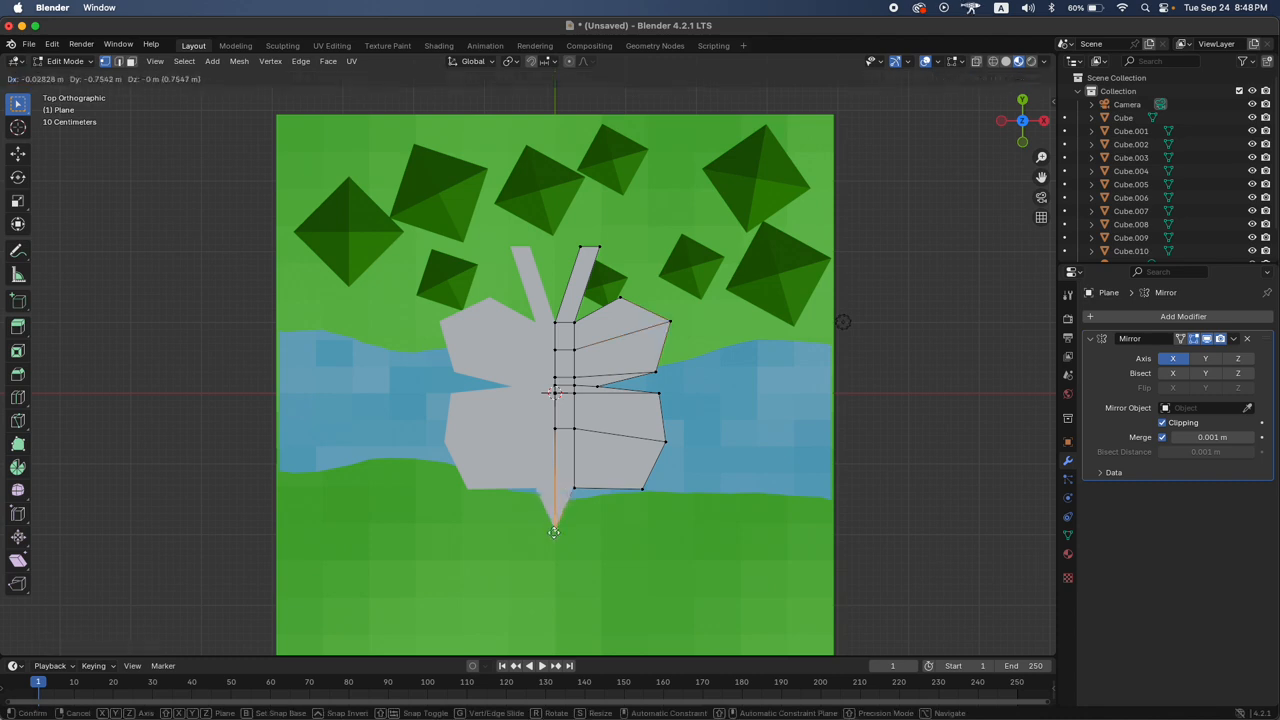
{"action": "left_click", "coordinate": [554, 532]}
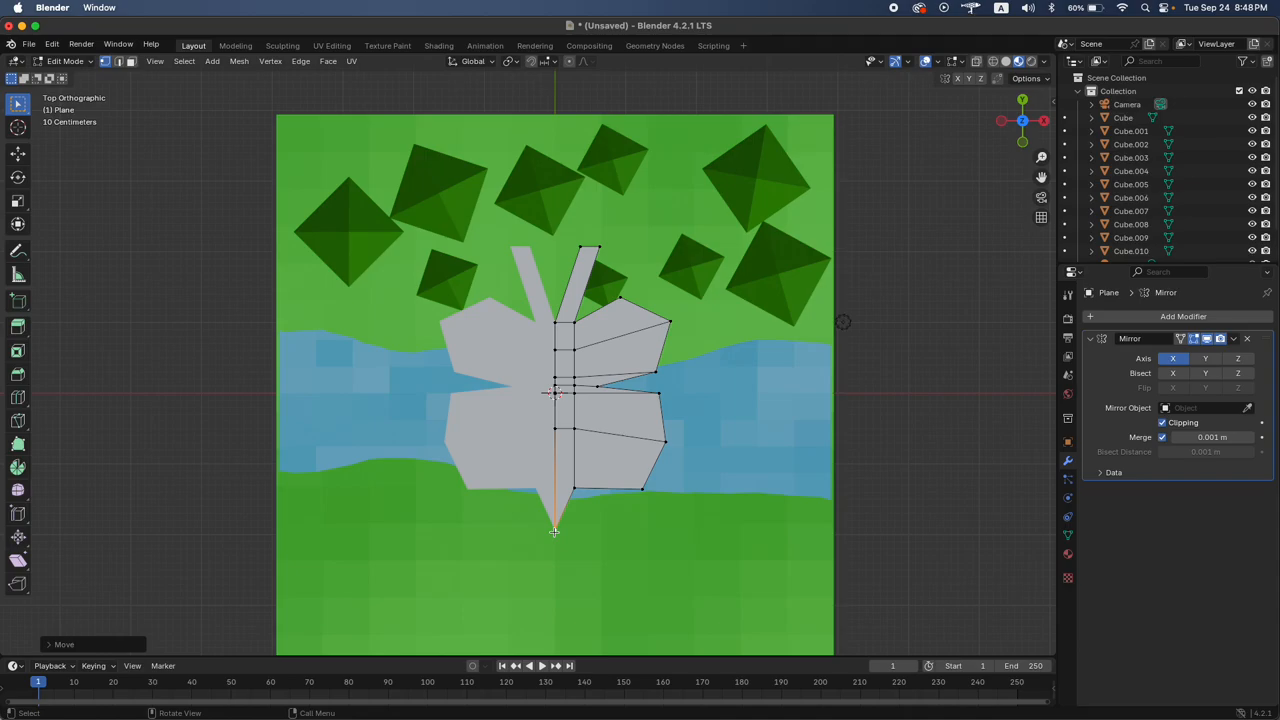
{"action": "key", "text": "super+z"}
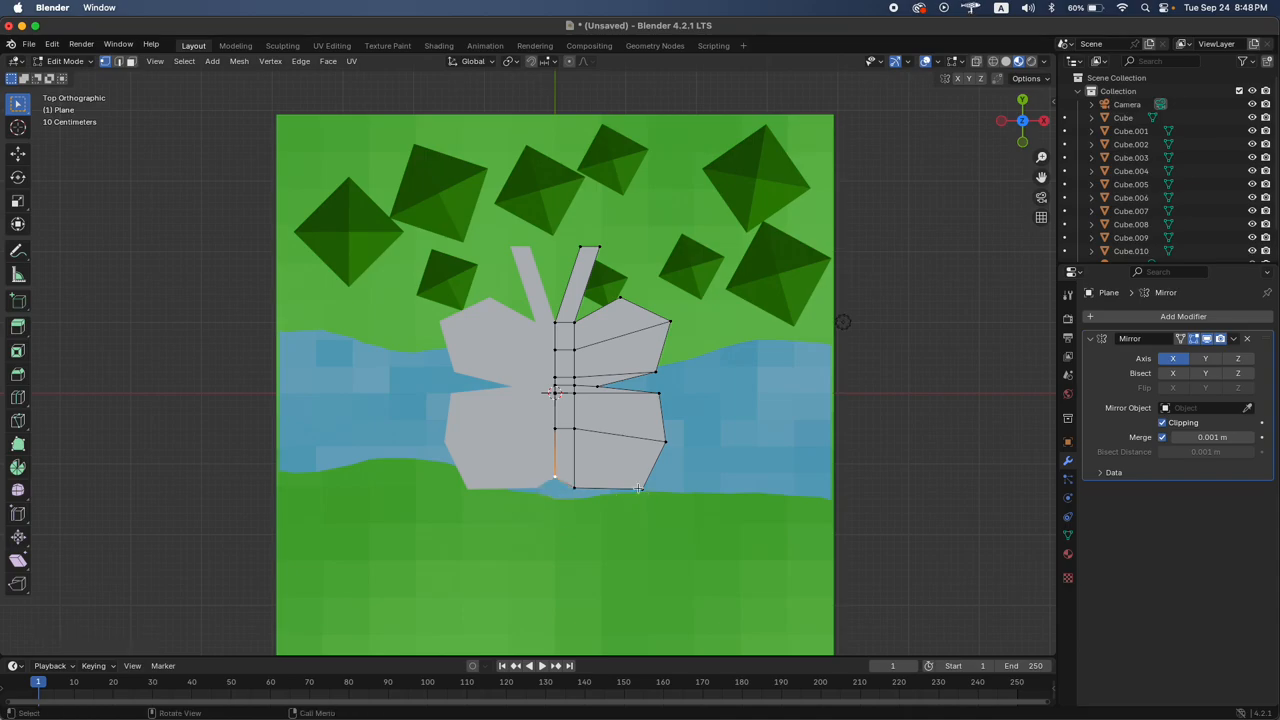
Switch to Firefox, search Google Images for "butterfly" and open the National Geographic Kids Monarch Butterfly photo
{"action": "key", "text": "ctrl+Up"}
{"action": "left_click", "coordinate": [440, 234]}
{"action": "key", "text": "super+t"}
{"action": "type", "text": "butterfly"}
{"action": "key", "text": "Return"}
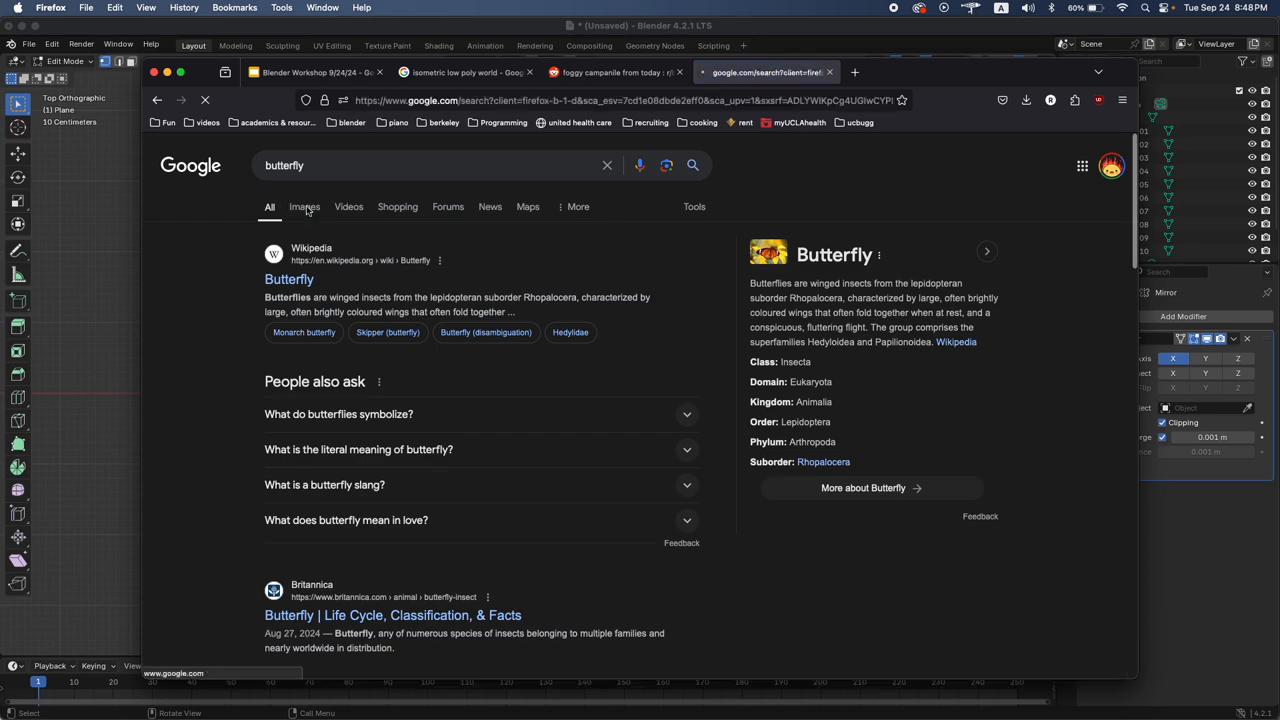
{"action": "left_click", "coordinate": [305, 207]}
{"action": "left_click", "coordinate": [278, 340]}
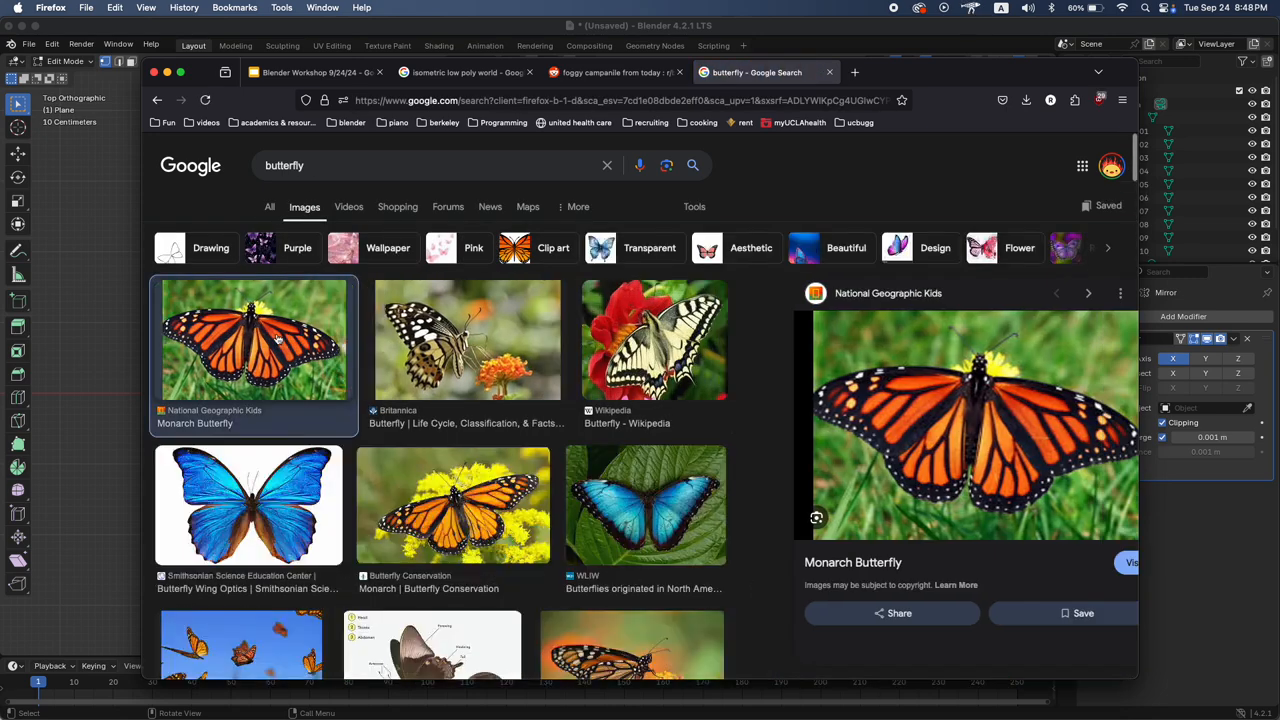
Compare butterfly reference photos with the model, opening the Britannica and Smithsonian Institution images, and return to Blender
{"action": "key", "text": "super+Tab"}
{"action": "key", "text": "super+Tab"}
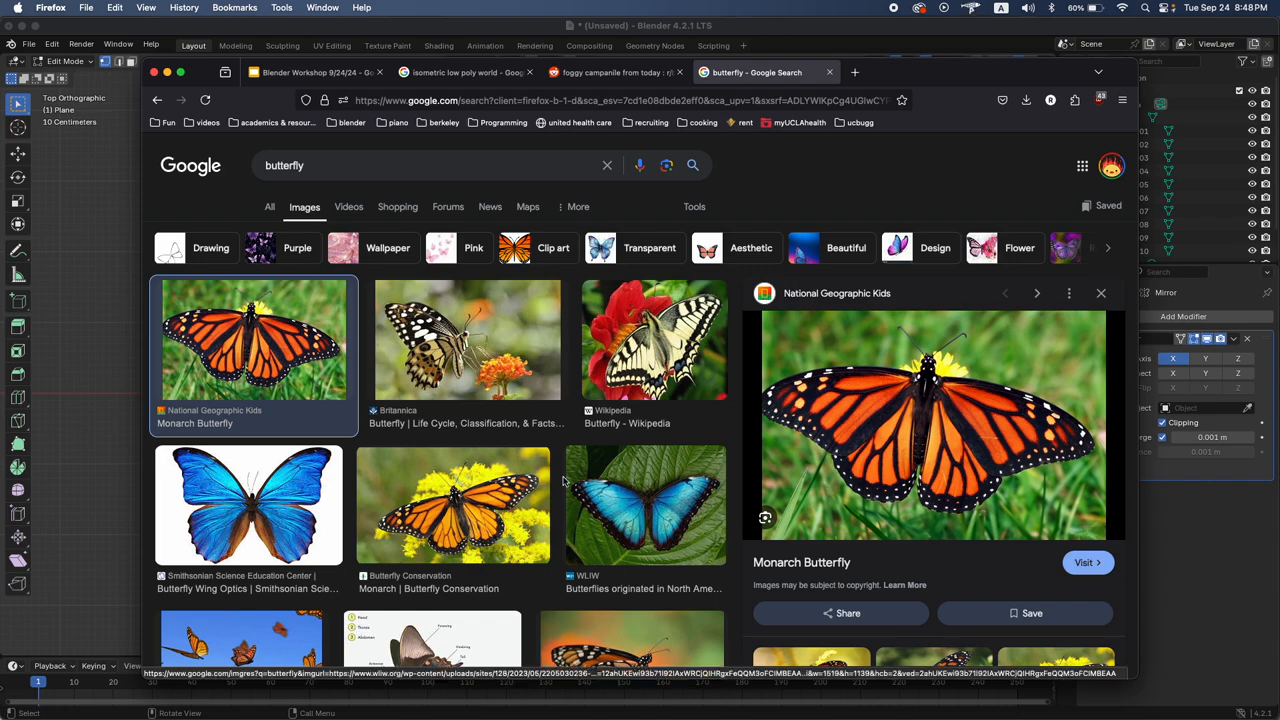
{"action": "key", "text": "super+Tab"}
{"action": "key", "text": "super+Tab"}
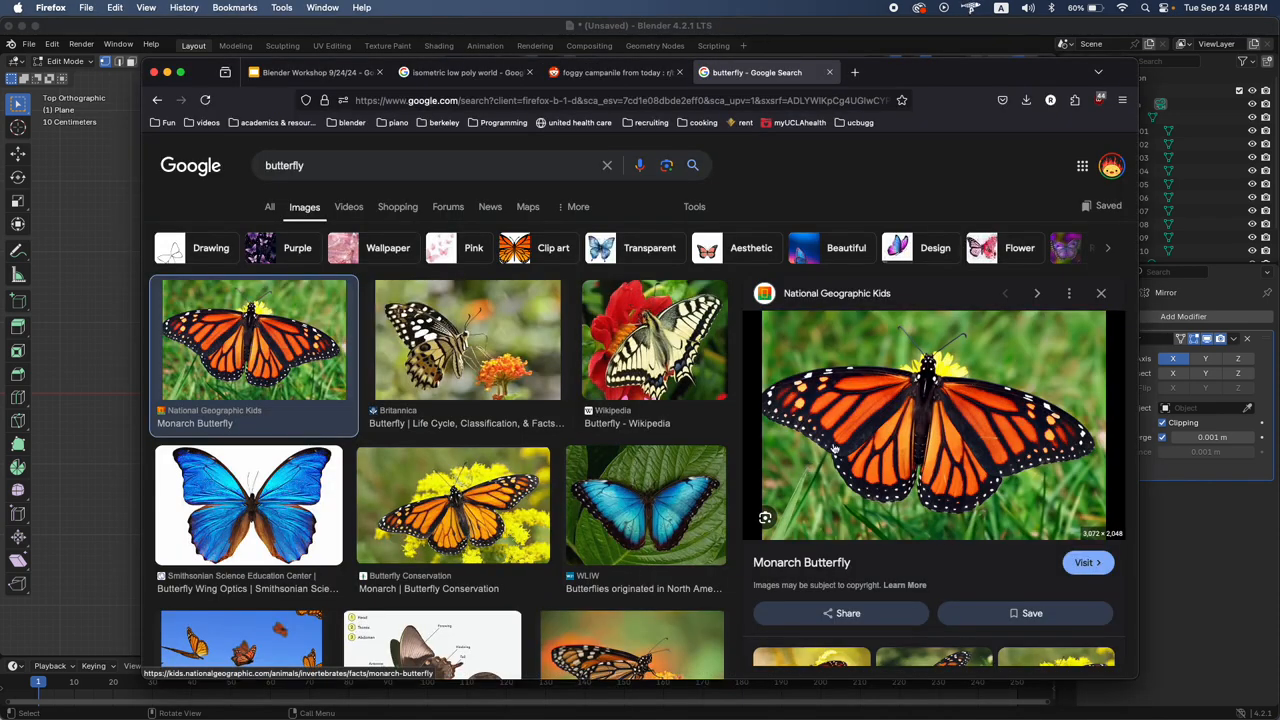
{"action": "key", "text": "super+Tab"}
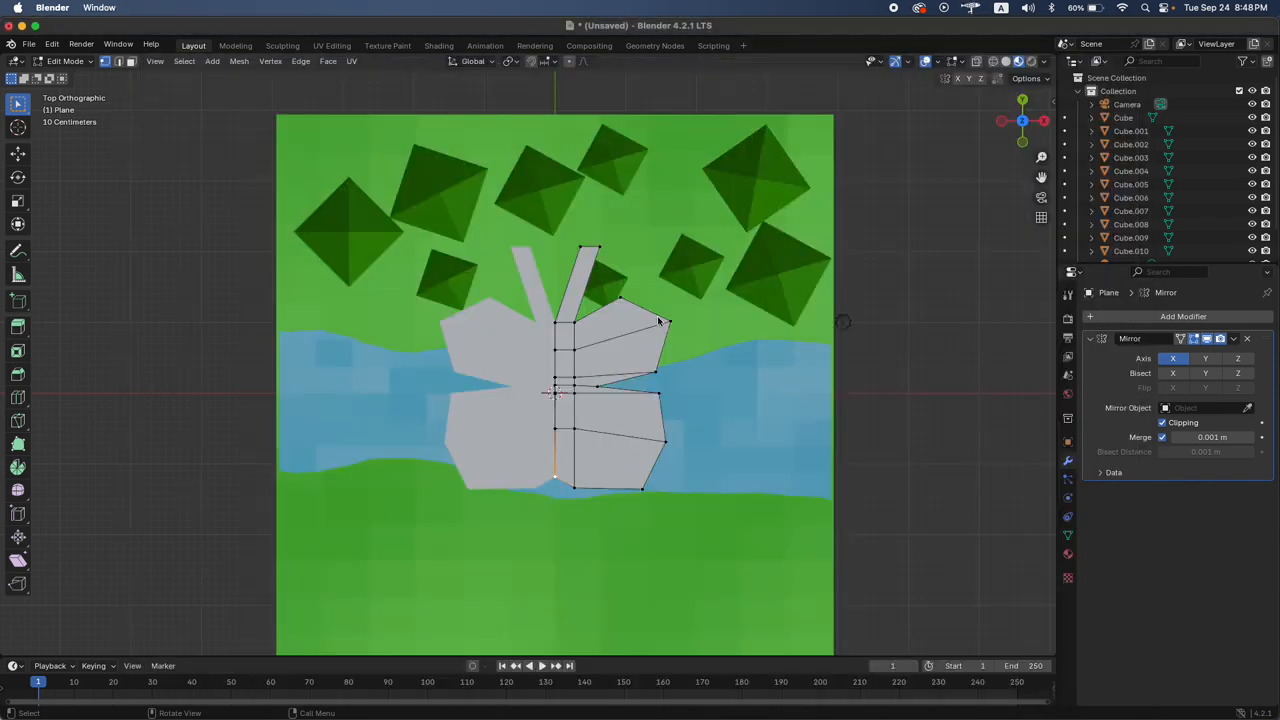
{"action": "key", "text": "super+Tab"}
{"action": "left_click", "coordinate": [467, 340]}
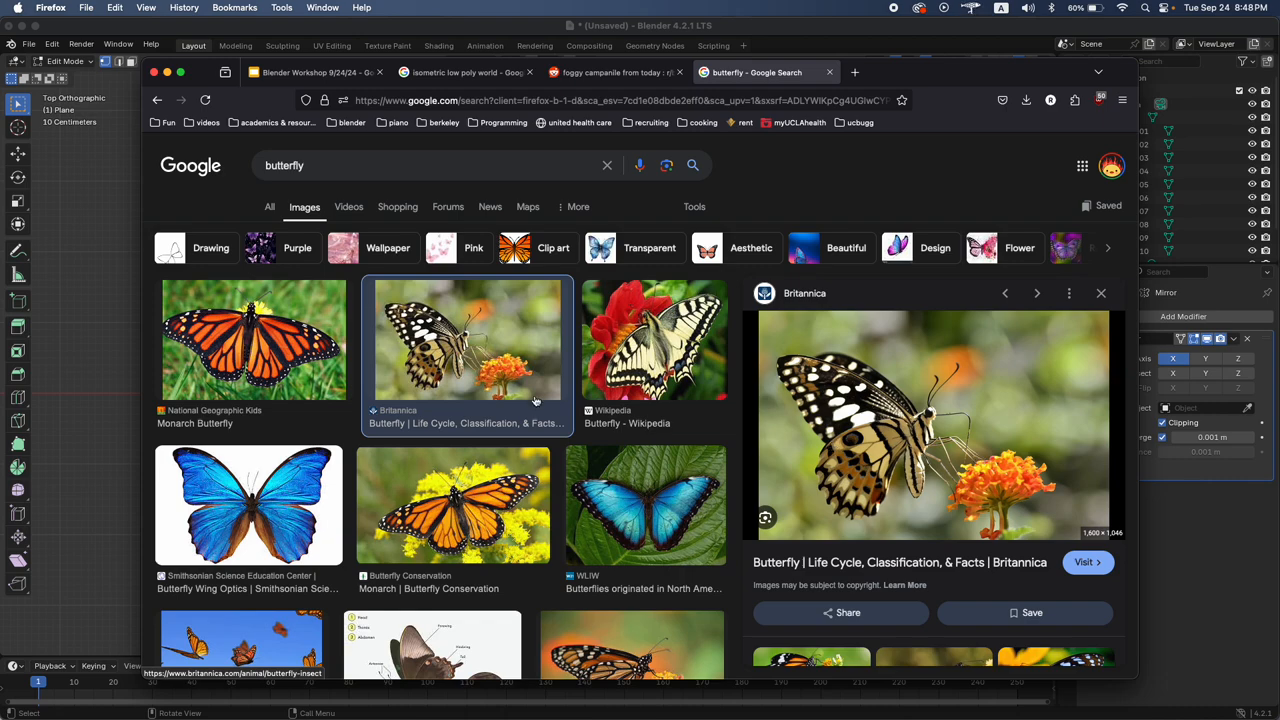
{"action": "scroll", "coordinate": [324, 370], "scroll_direction": "down", "scroll_amount": 5}
{"action": "scroll", "coordinate": [324, 370], "scroll_direction": "down", "scroll_amount": 1}
{"action": "left_click", "coordinate": [525, 447]}
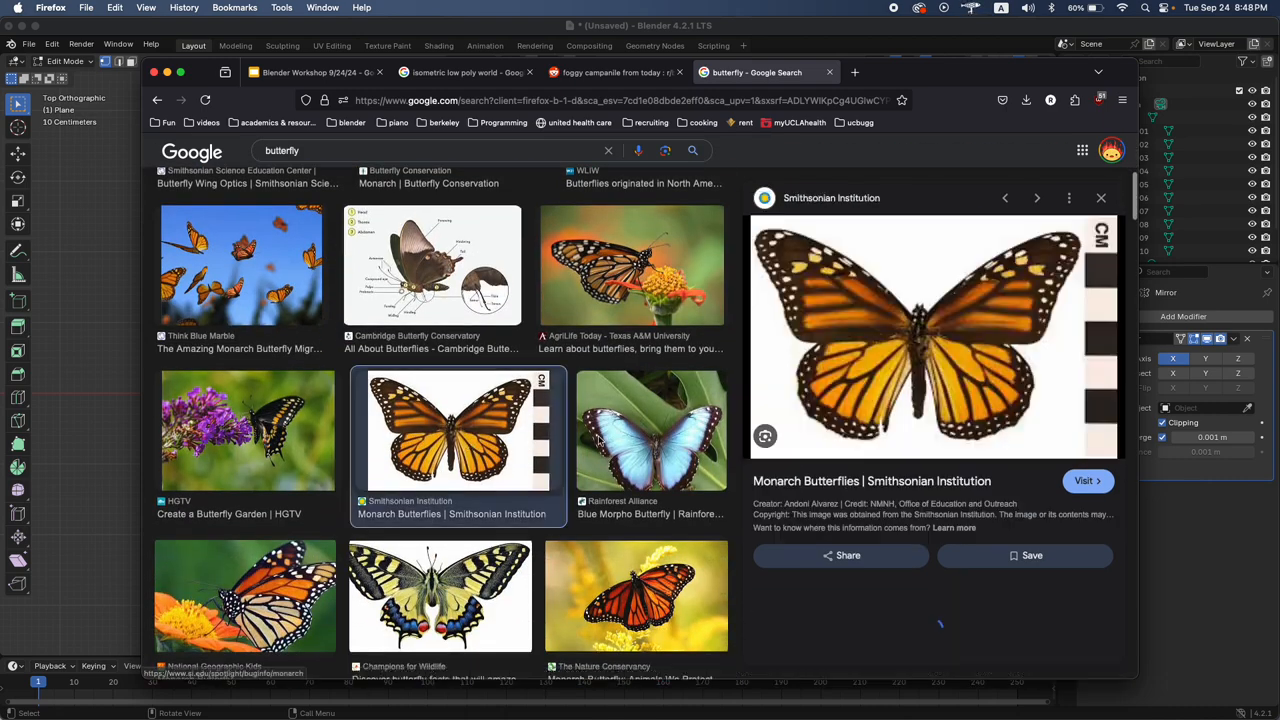
{"action": "scroll", "coordinate": [525, 447], "scroll_direction": "down", "scroll_amount": 1}
{"action": "key", "text": "super+Tab"}
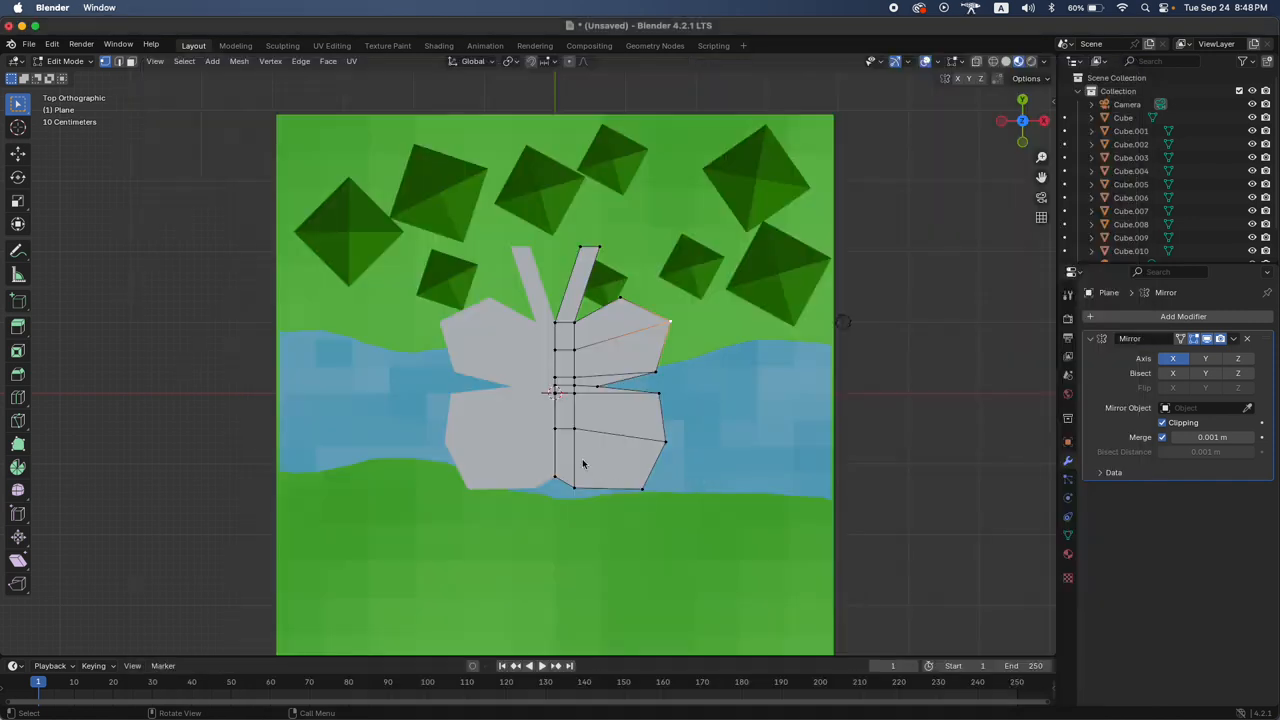
Move the body's bottom centre vertex upward to cut a notch between the lower wings, checking the reference photo
{"action": "left_click", "coordinate": [557, 478]}
{"action": "key", "text": "g"}
{"action": "left_click", "coordinate": [602, 436]}
{"action": "key", "text": "super+Tab"}
{"action": "key", "text": "super+Tab"}
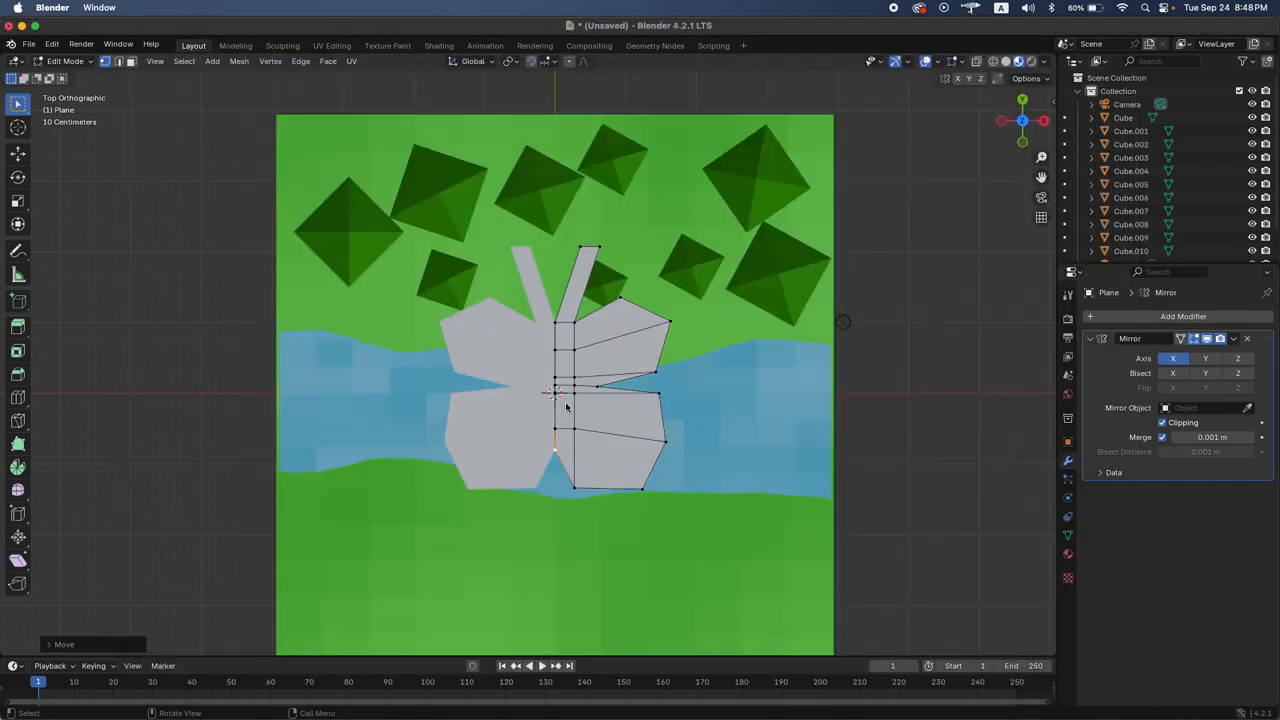
Add a lengthwise loop cut through the body strip and move the bottom centre vertex about 0.7 m downward along Y
{"action": "key", "text": "ctrl+r"}
{"action": "left_click", "coordinate": [568, 340]}
{"action": "left_click", "coordinate": [553, 443]}
{"action": "key", "text": "g"}
{"action": "key", "text": "y"}
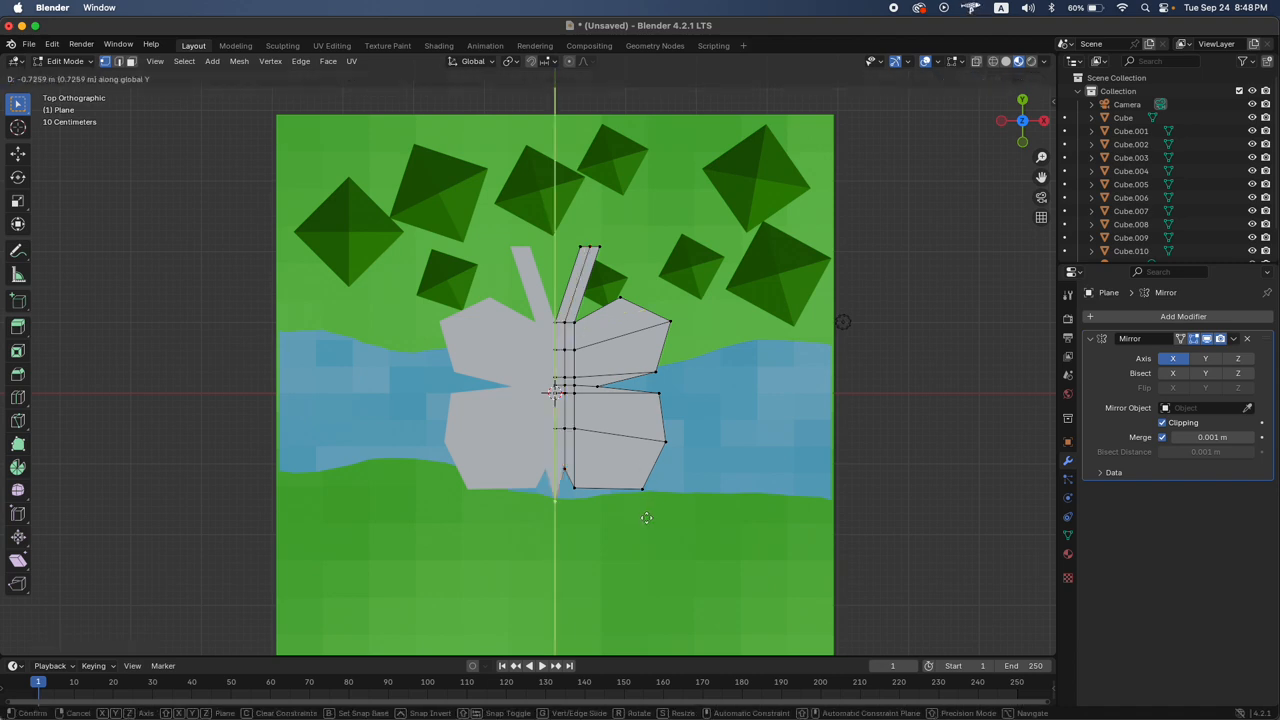
{"action": "left_click", "coordinate": [643, 568]}
{"action": "key", "text": "g"}
{"action": "key", "text": "y"}
{"action": "left_click", "coordinate": [603, 454]}
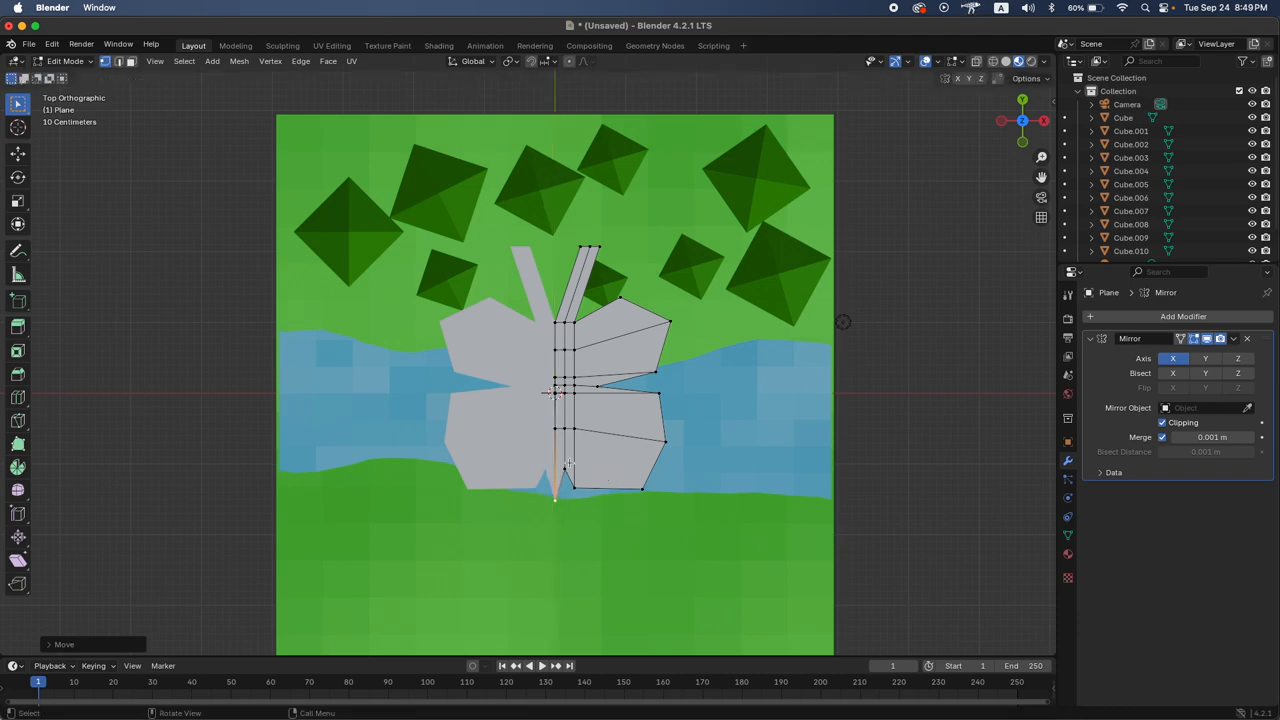
Move the new loop cut's bottom vertex upward along Y to separate tail and lower wing, and return to Object Mode
{"action": "left_click", "coordinate": [568, 462]}
{"action": "key", "text": "g"}
{"action": "key", "text": "y"}
{"action": "left_click", "coordinate": [722, 459]}
{"action": "scroll", "coordinate": [734, 462], "scroll_direction": "down", "scroll_amount": 10}
{"action": "key", "text": "Tab"}
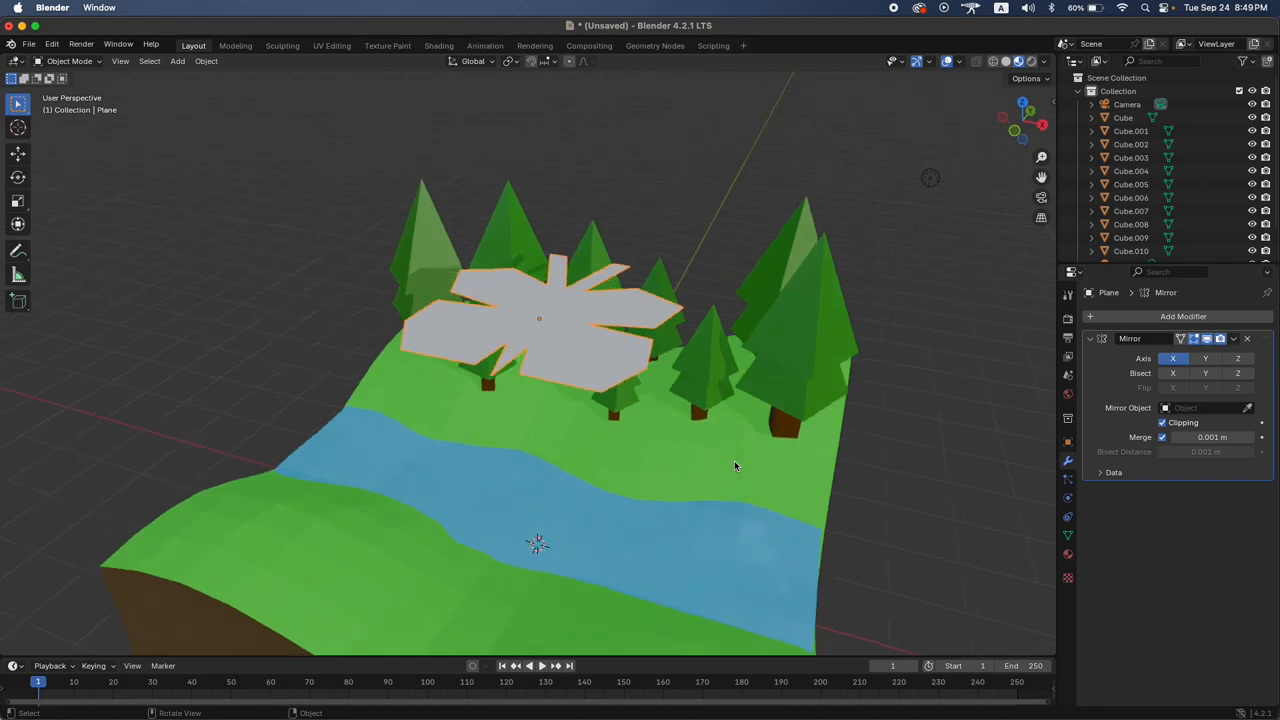
Examine the butterfly and landscape from several low angles, selecting the terrain block and the river block
{"action": "scroll", "coordinate": [734, 462], "scroll_direction": "up", "scroll_amount": 4}
{"action": "scroll", "coordinate": [734, 462], "scroll_direction": "down", "scroll_amount": 5}
{"action": "scroll", "coordinate": [734, 462], "scroll_direction": "right", "scroll_amount": 4}
{"action": "scroll", "coordinate": [734, 460], "scroll_direction": "down", "scroll_amount": 6}
{"action": "left_click", "coordinate": [781, 537]}
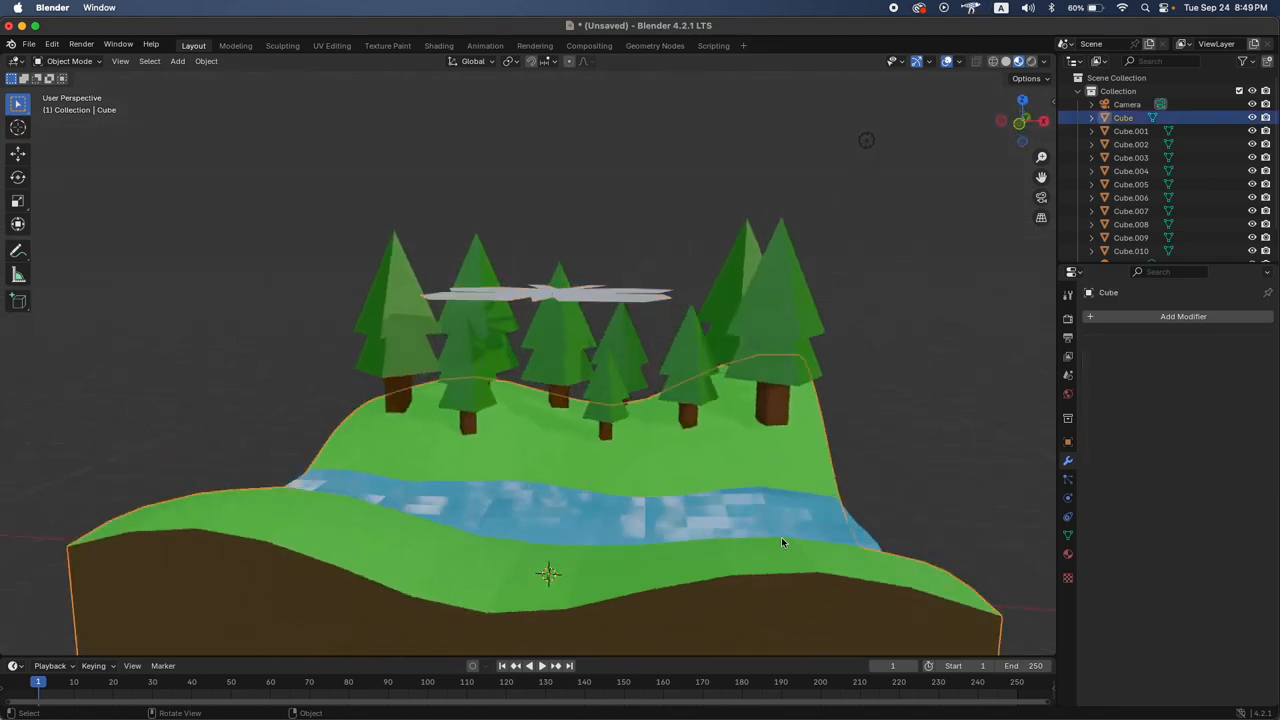
{"action": "left_click", "coordinate": [813, 533]}
{"action": "scroll", "coordinate": [813, 533], "scroll_direction": "left", "scroll_amount": 5}
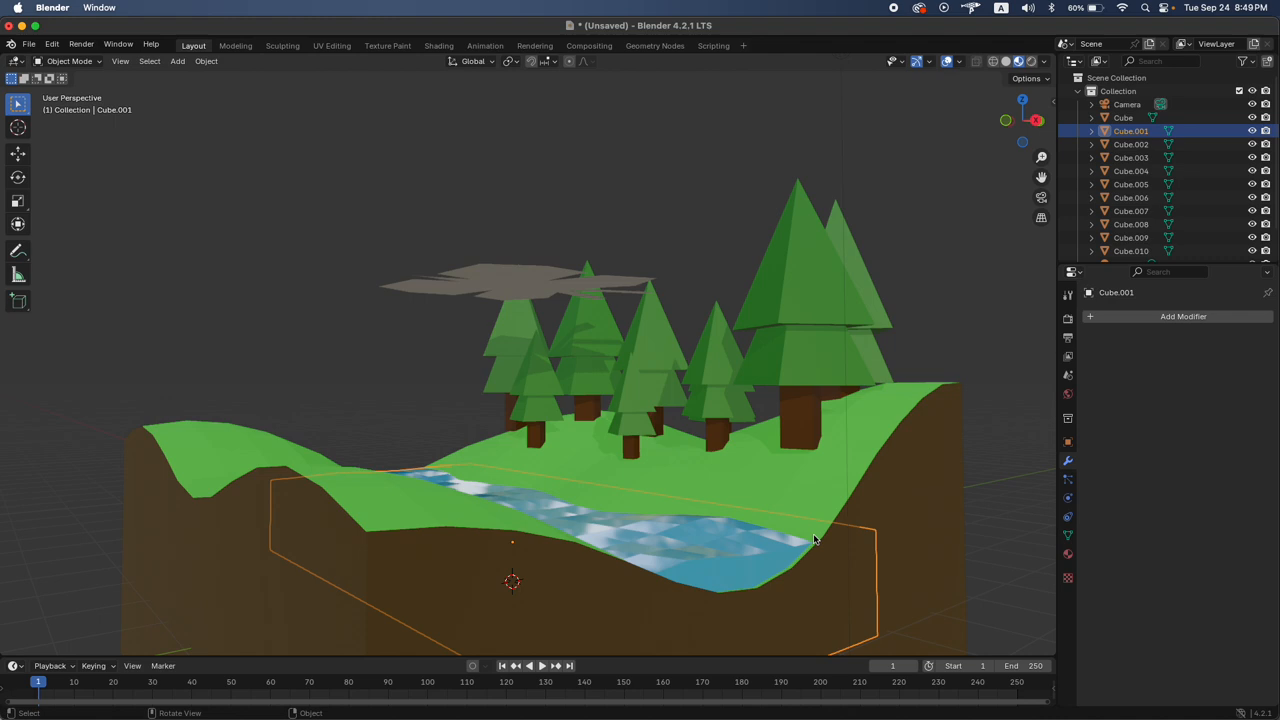
Select the butterfly, check the tool and viewport shading options, and examine the model from above
{"action": "left_click", "coordinate": [1068, 295]}
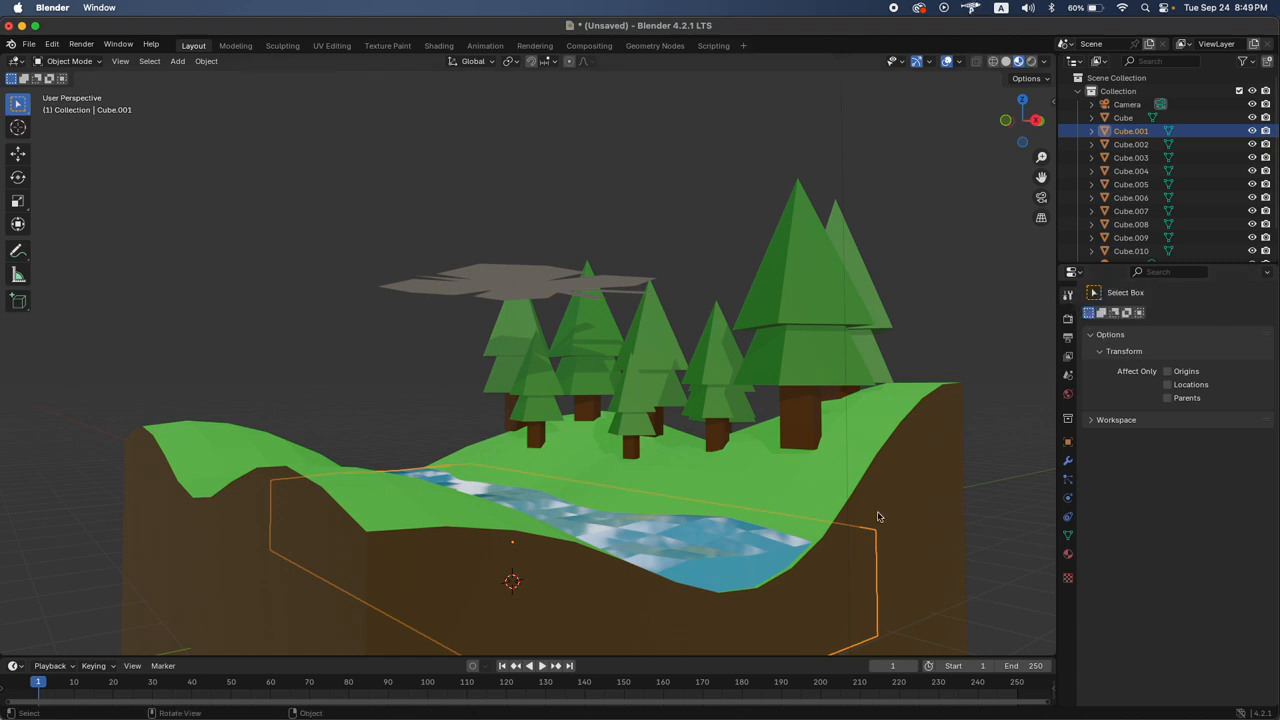
{"action": "left_click", "coordinate": [574, 290]}
{"action": "middle_click_drag", "start_coordinate": [574, 290], "coordinate": [669, 315]}
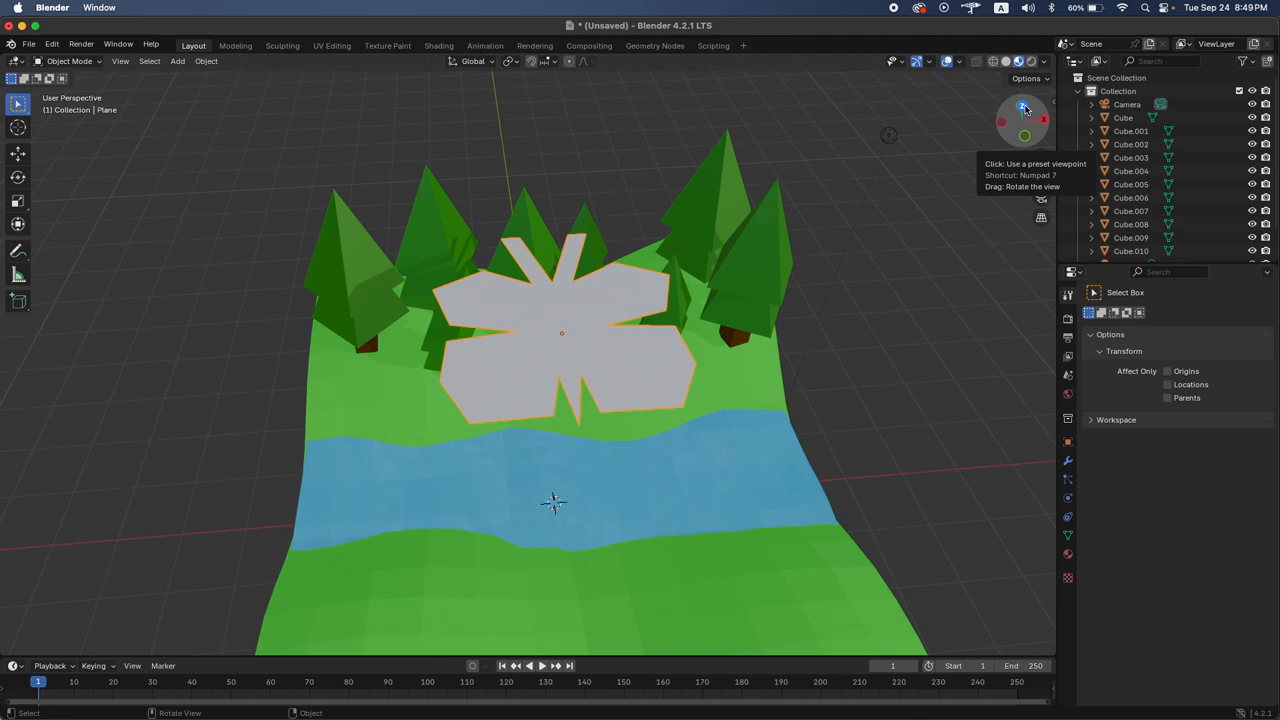
{"action": "left_click_drag", "start_coordinate": [1023, 110], "coordinate": [1026, 110]}
{"action": "left_click", "coordinate": [1025, 110]}
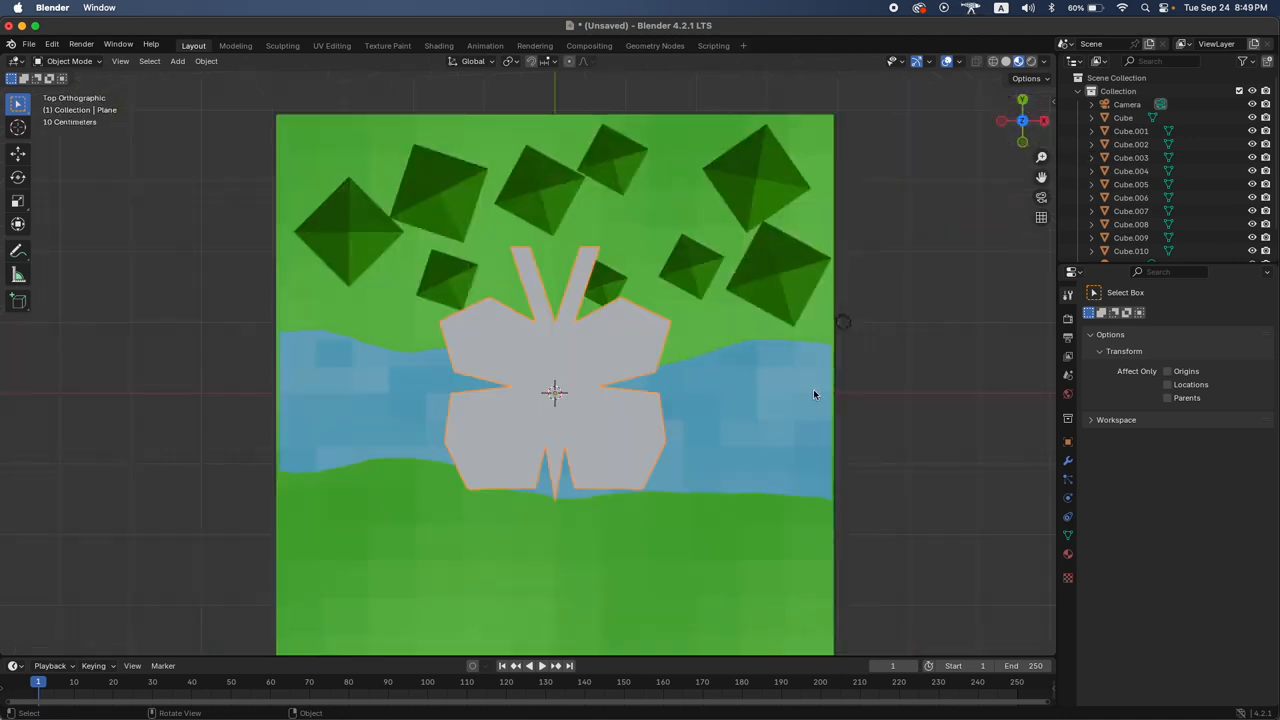
{"action": "left_click", "coordinate": [1045, 62]}
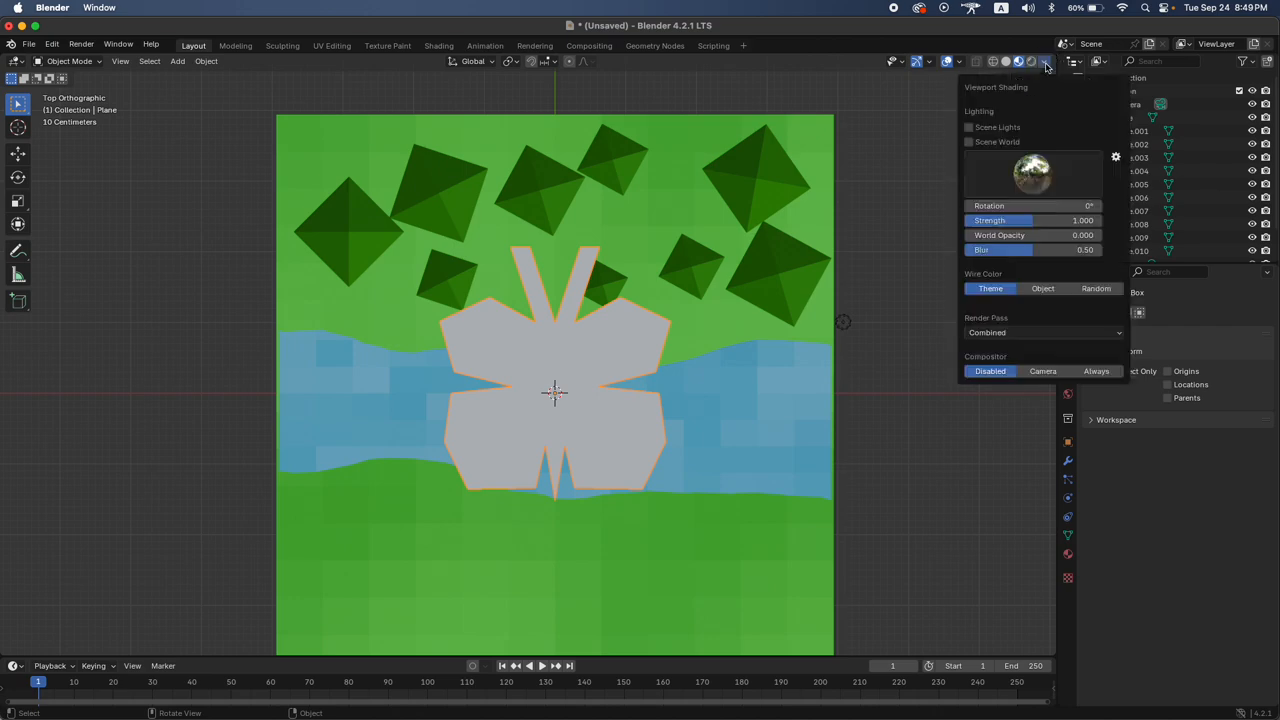
{"action": "left_click", "coordinate": [1046, 64]}
{"action": "left_click_drag", "start_coordinate": [1041, 118], "coordinate": [1049, 145]}
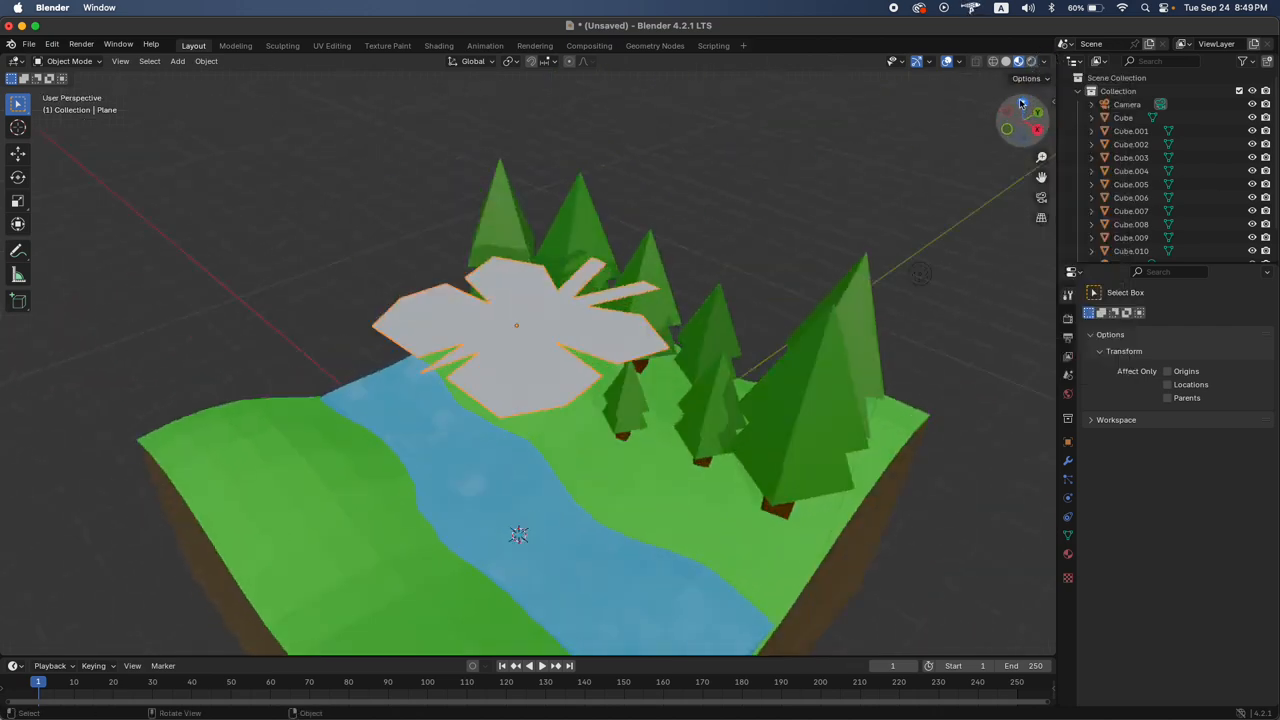
{"action": "left_click", "coordinate": [1022, 104]}
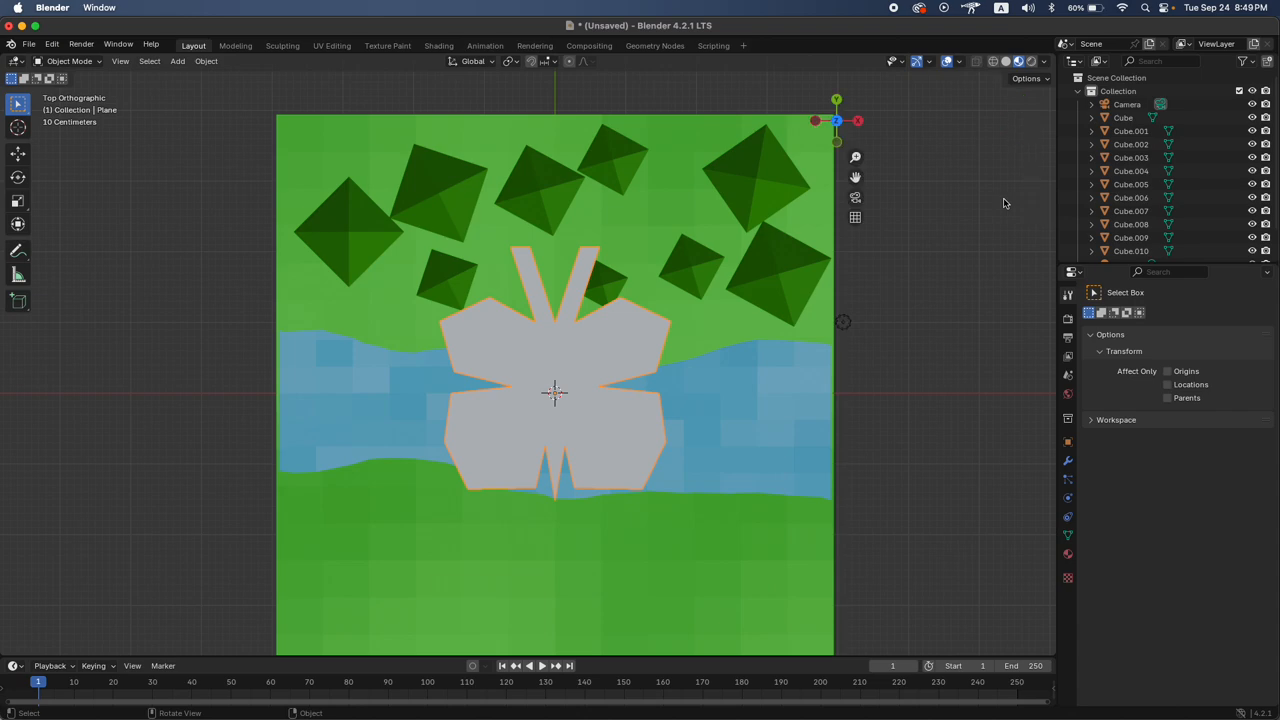
Look through the butterfly's transform values and show the view lock and 3D cursor settings
{"action": "key", "text": "n"}
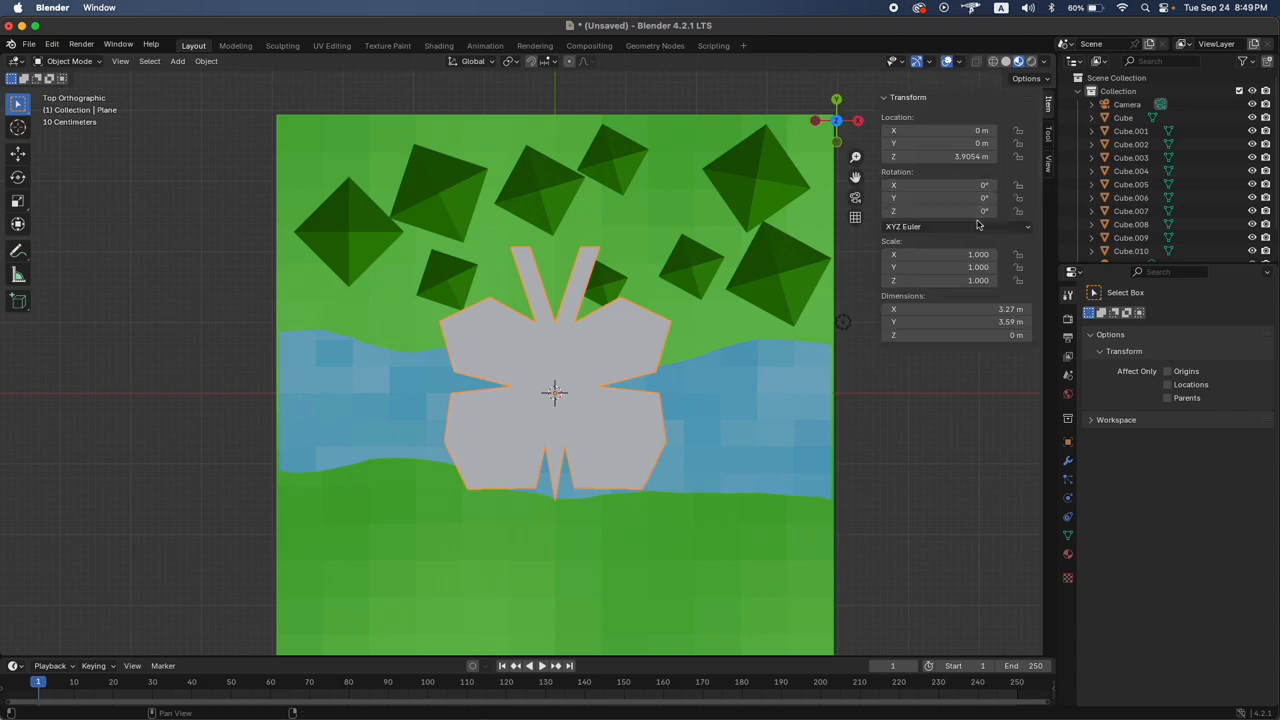
{"action": "key", "text": "n"}
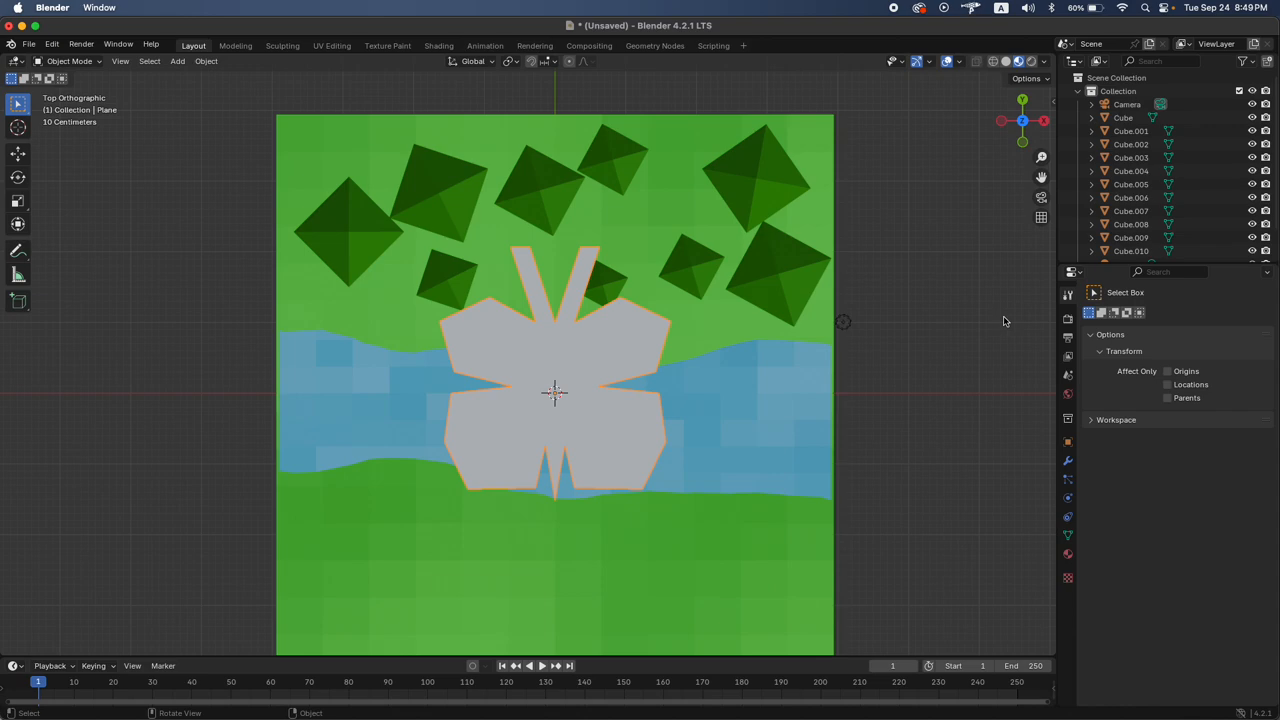
{"action": "key", "text": "n"}
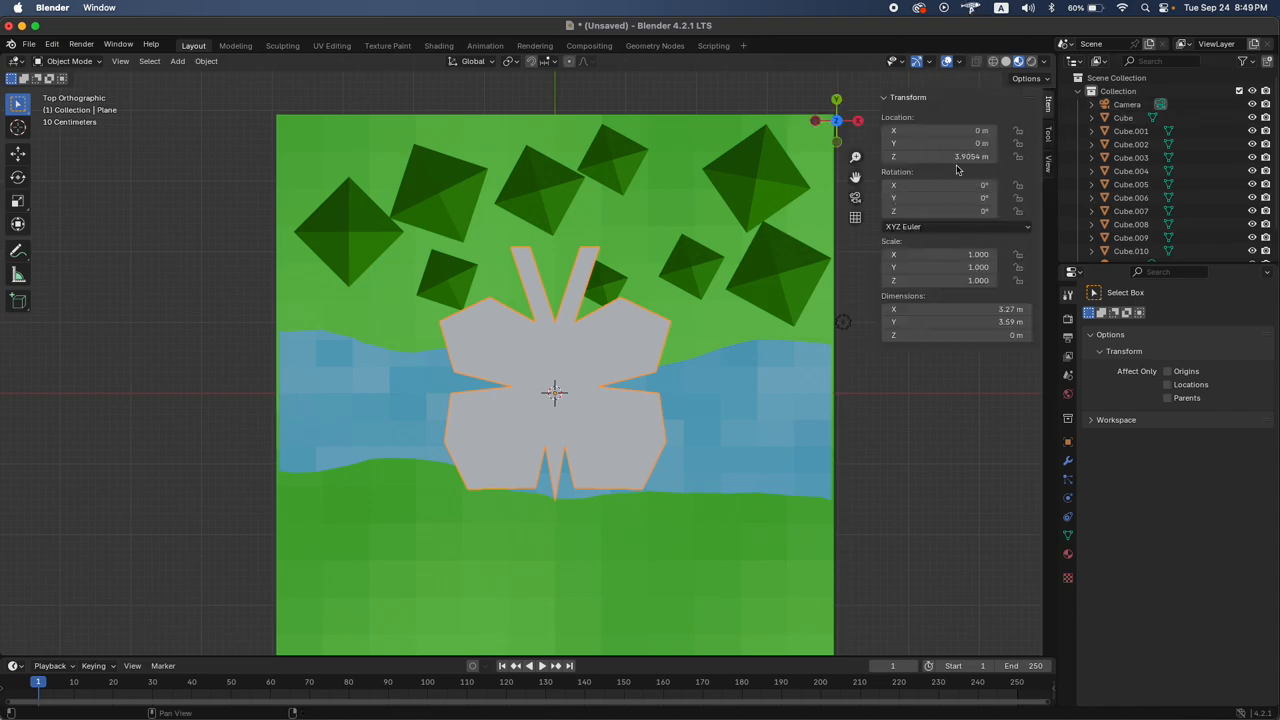
{"action": "left_click", "coordinate": [1048, 134]}
{"action": "left_click", "coordinate": [1048, 162]}
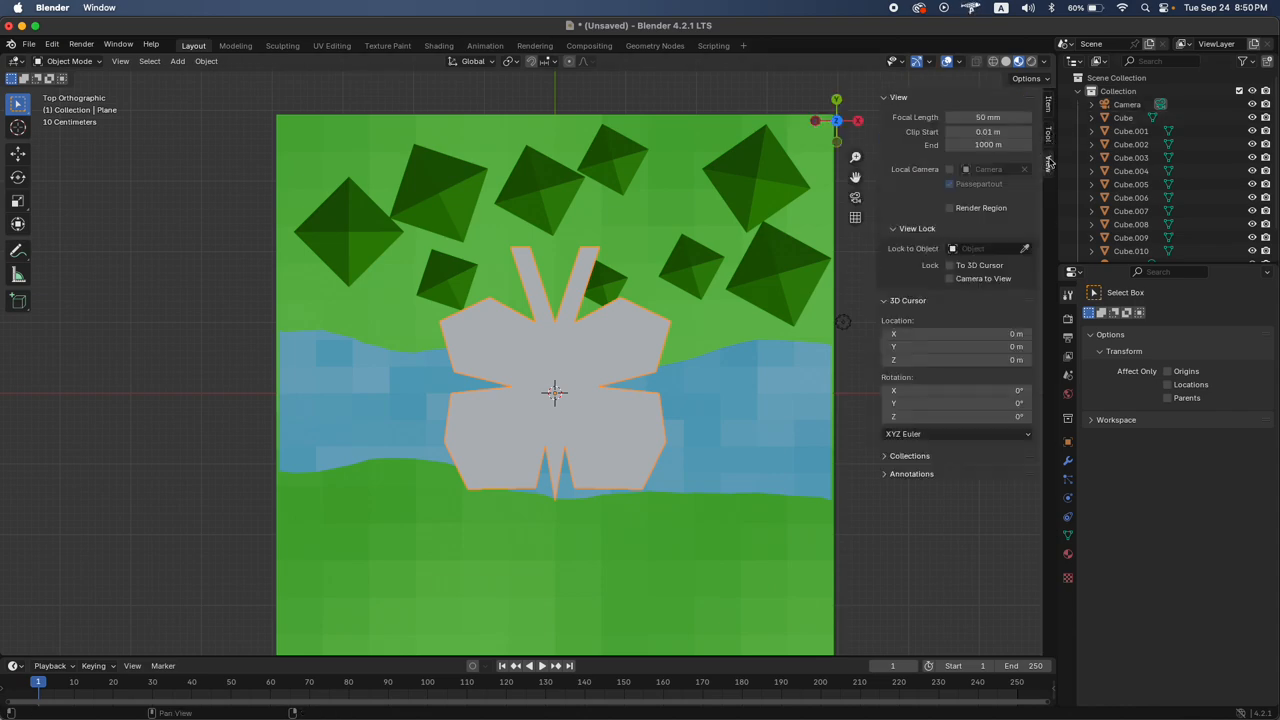
Try rotating the 3D cursor about Z and reset its Z rotation to 0°
{"action": "left_click_drag", "start_coordinate": [955, 416], "coordinate": [930, 416]}
{"action": "left_click", "coordinate": [1133, 131]}
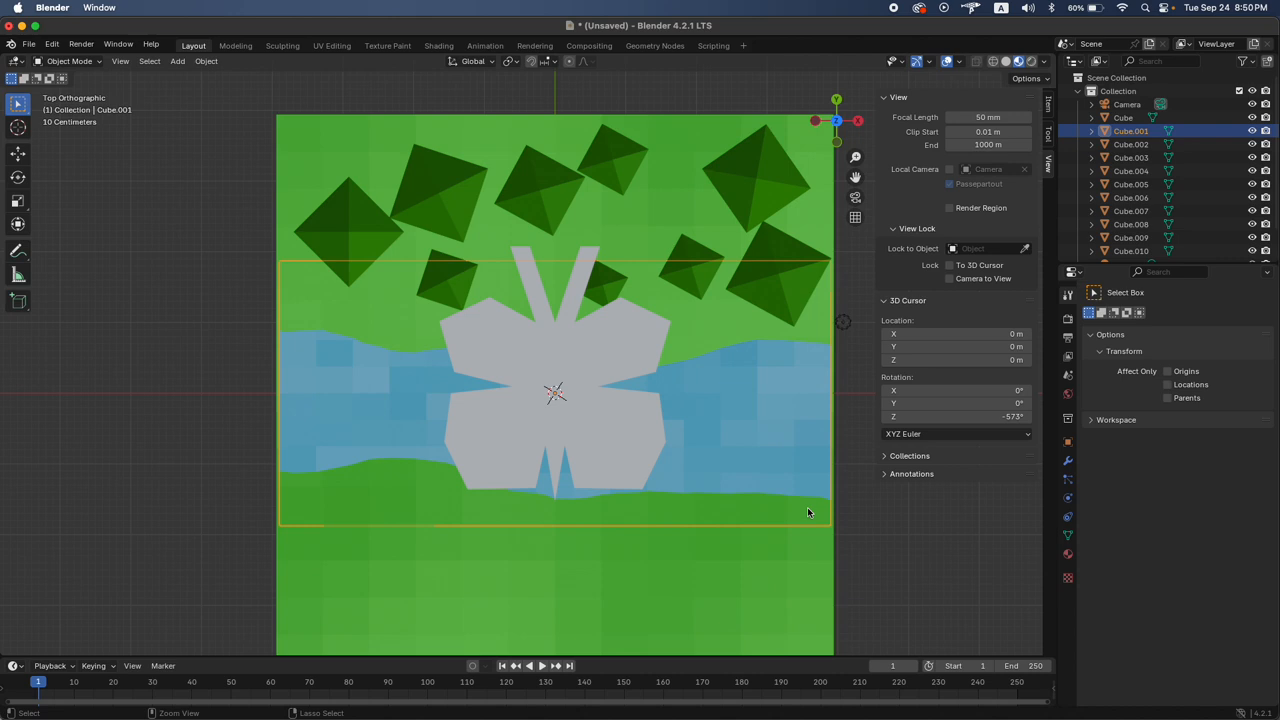
{"action": "key", "text": "super+z"}
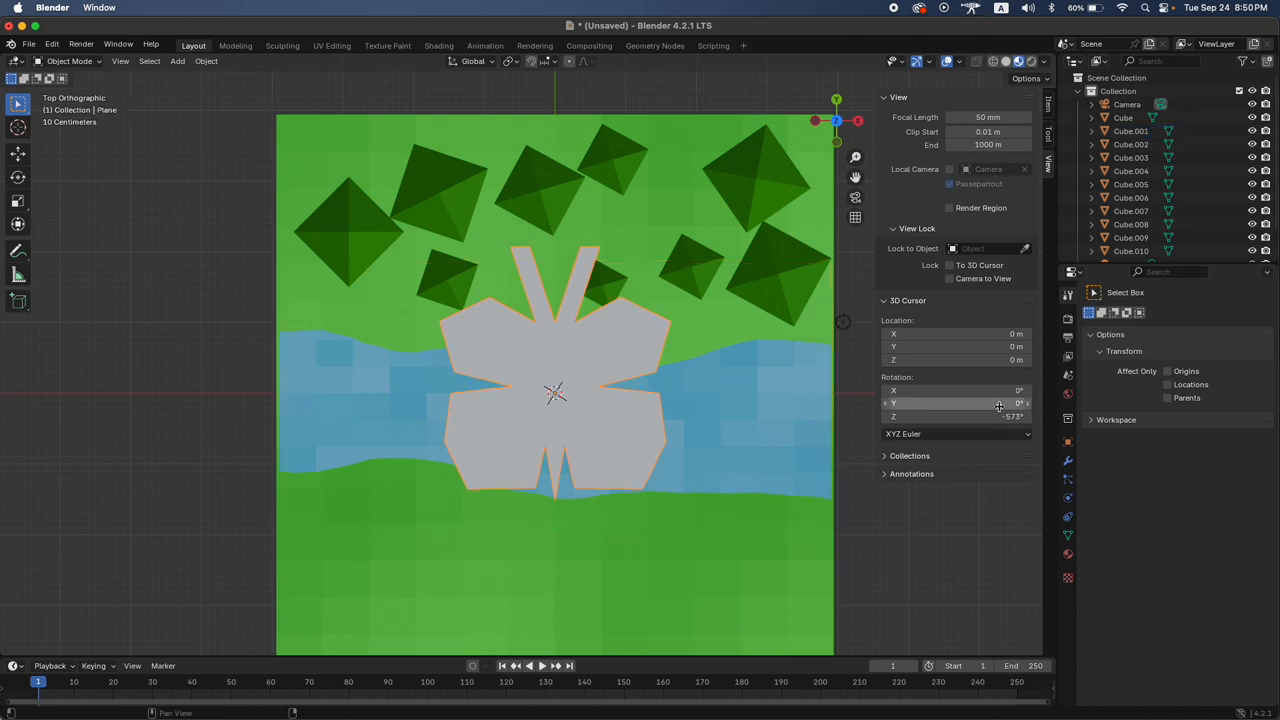
{"action": "left_click", "coordinate": [996, 417]}
{"action": "type", "text": "0"}
{"action": "key", "text": "Return"}
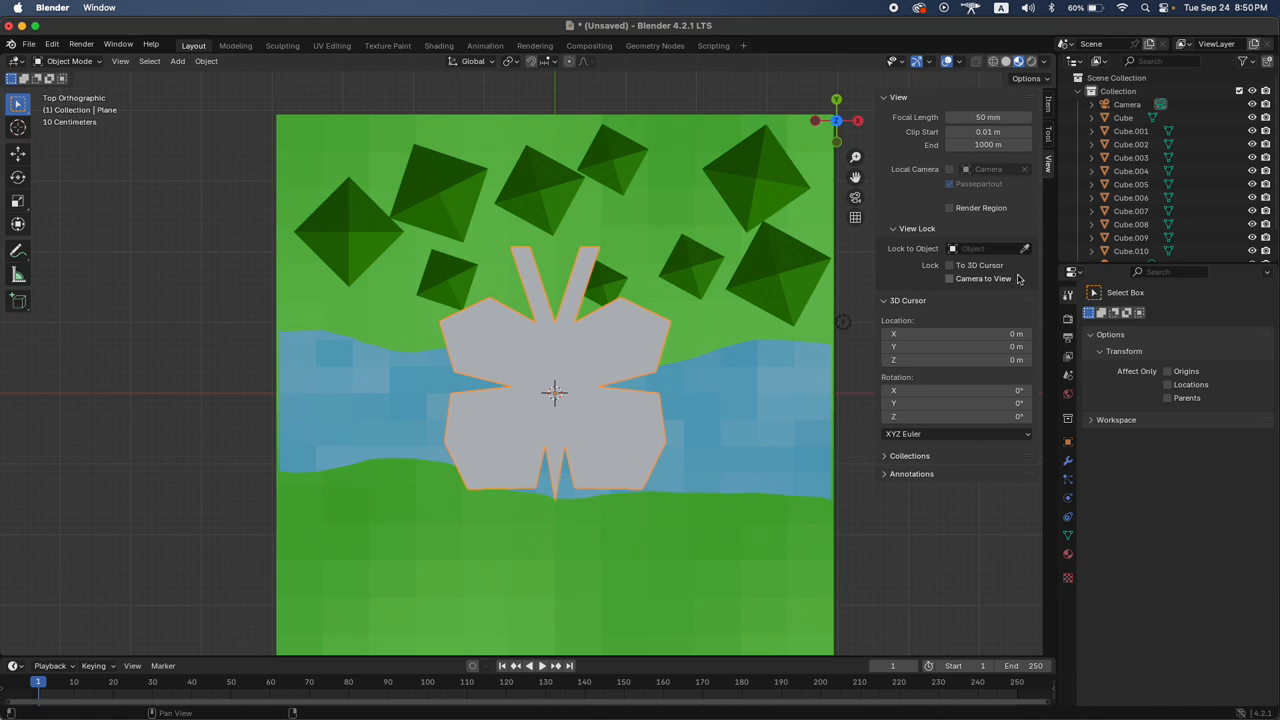
Try rotating the 3D cursor about Z with the view locked to it, reset Z rotation to 0° and release the lock
{"action": "left_click", "coordinate": [950, 266]}
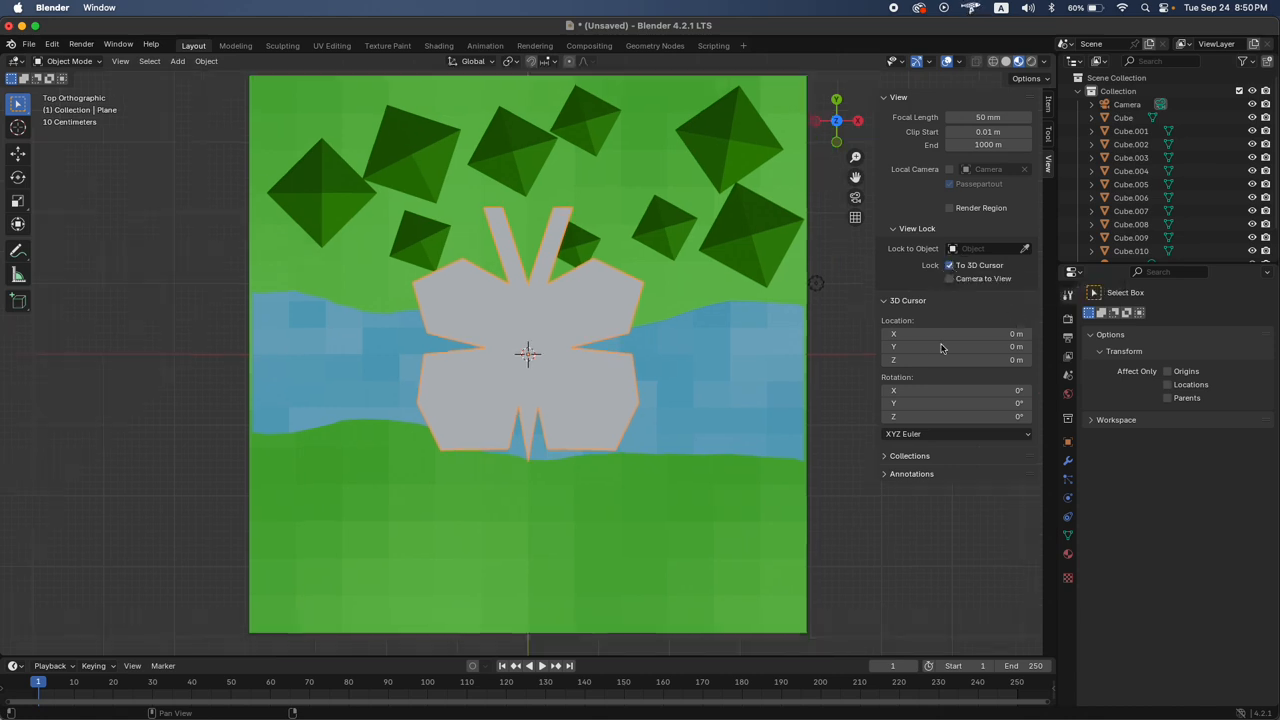
{"action": "left_click_drag", "start_coordinate": [925, 416], "coordinate": [1024, 417]}
{"action": "left_click", "coordinate": [794, 437]}
{"action": "key", "text": "super+z"}
{"action": "left_click", "coordinate": [1005, 418]}
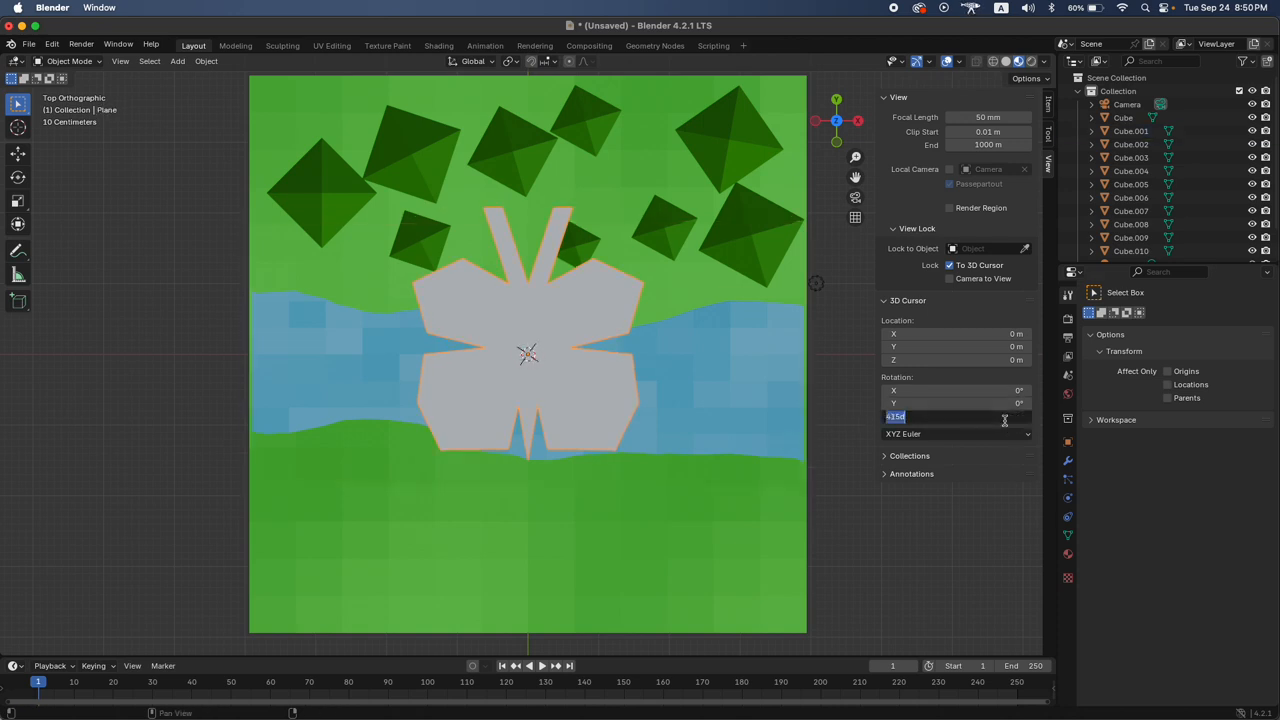
{"action": "type", "text": "0"}
{"action": "key", "text": "Return"}
{"action": "left_click", "coordinate": [950, 267]}
{"action": "key", "text": "n"}
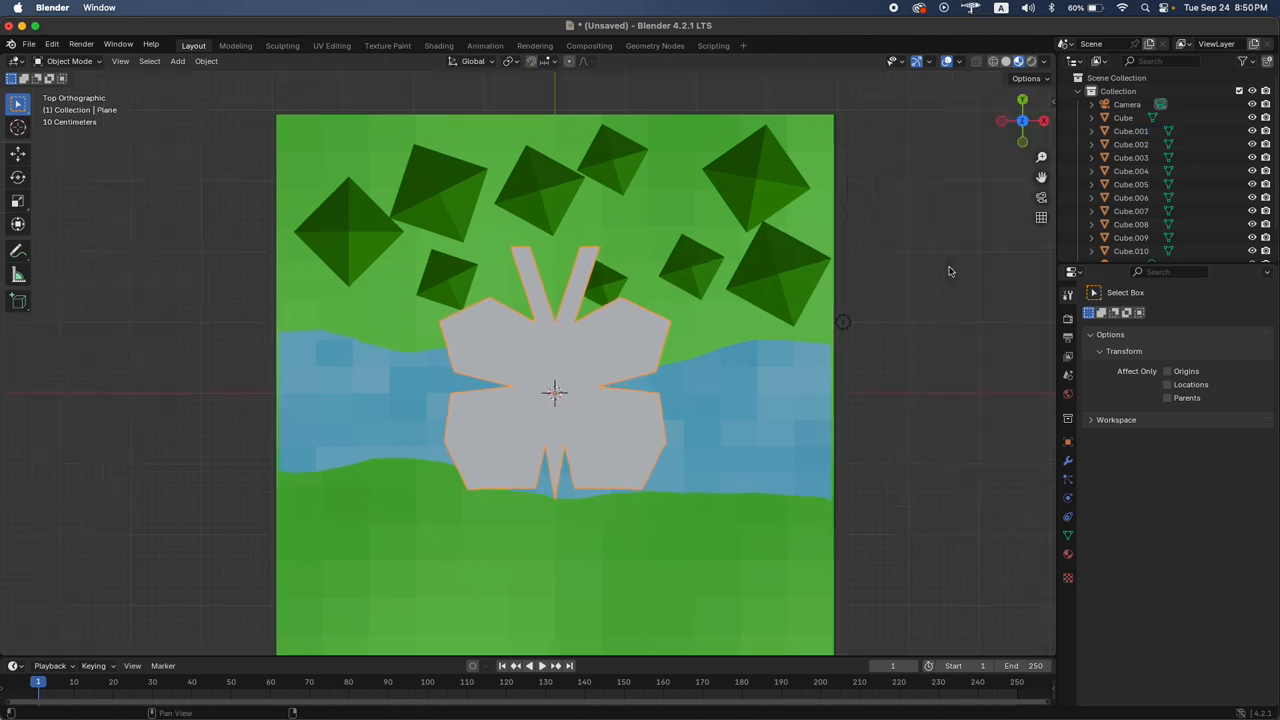
Extrude the entire flat butterfly mesh to give it thickness
{"action": "scroll", "coordinate": [672, 365], "scroll_direction": "down", "scroll_amount": 10}
{"action": "scroll", "coordinate": [673, 367], "scroll_direction": "down", "scroll_amount": 15}
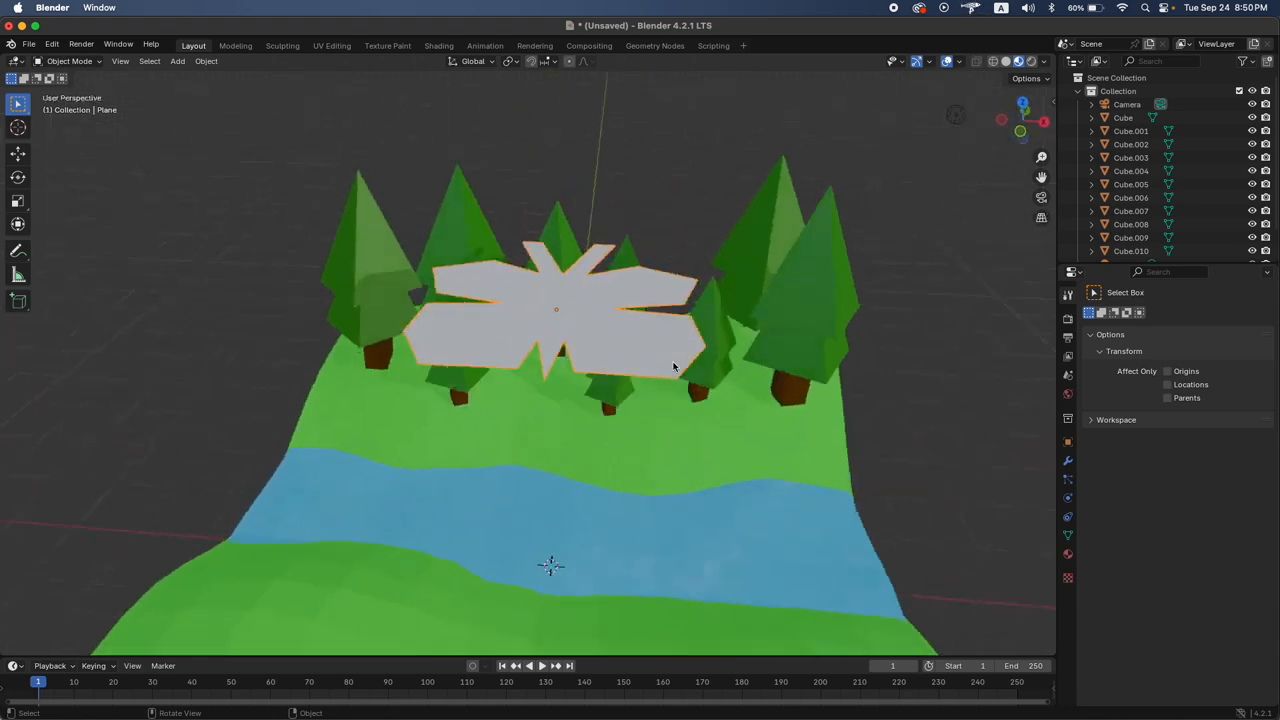
{"action": "scroll", "coordinate": [673, 367], "scroll_direction": "down", "scroll_amount": 12}
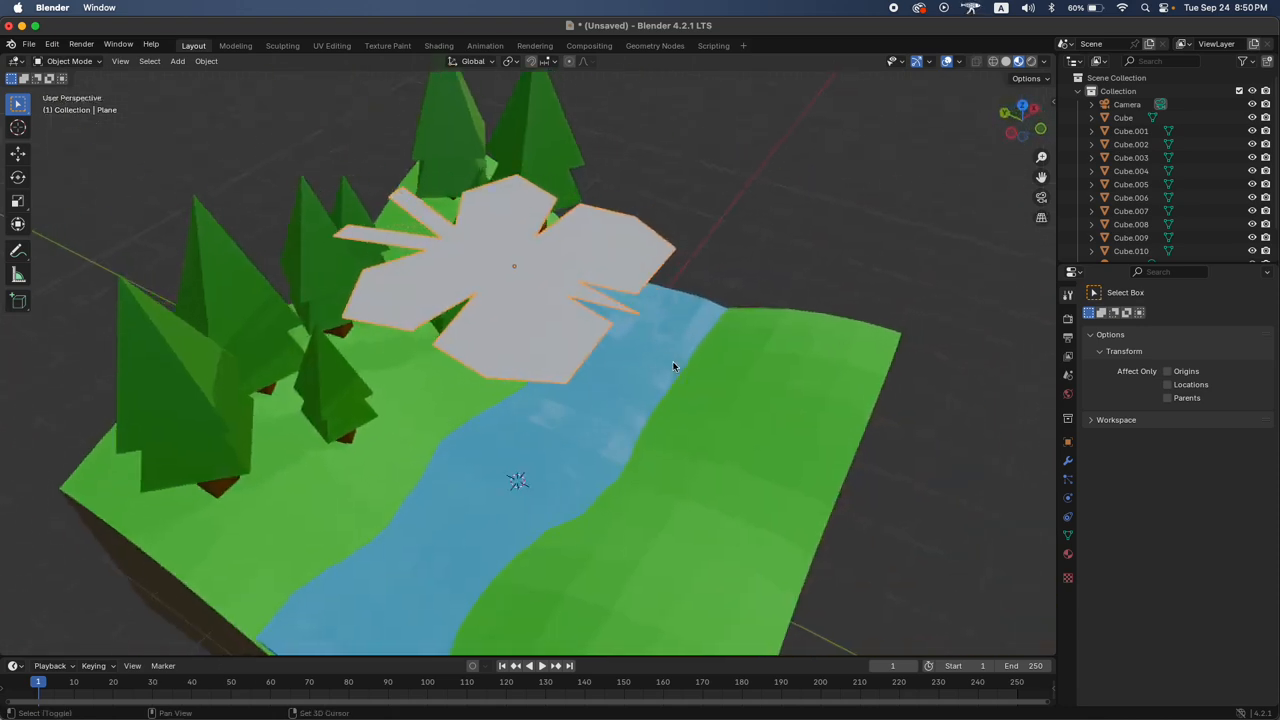
{"action": "scroll", "coordinate": [673, 367], "scroll_direction": "down", "scroll_amount": 10}
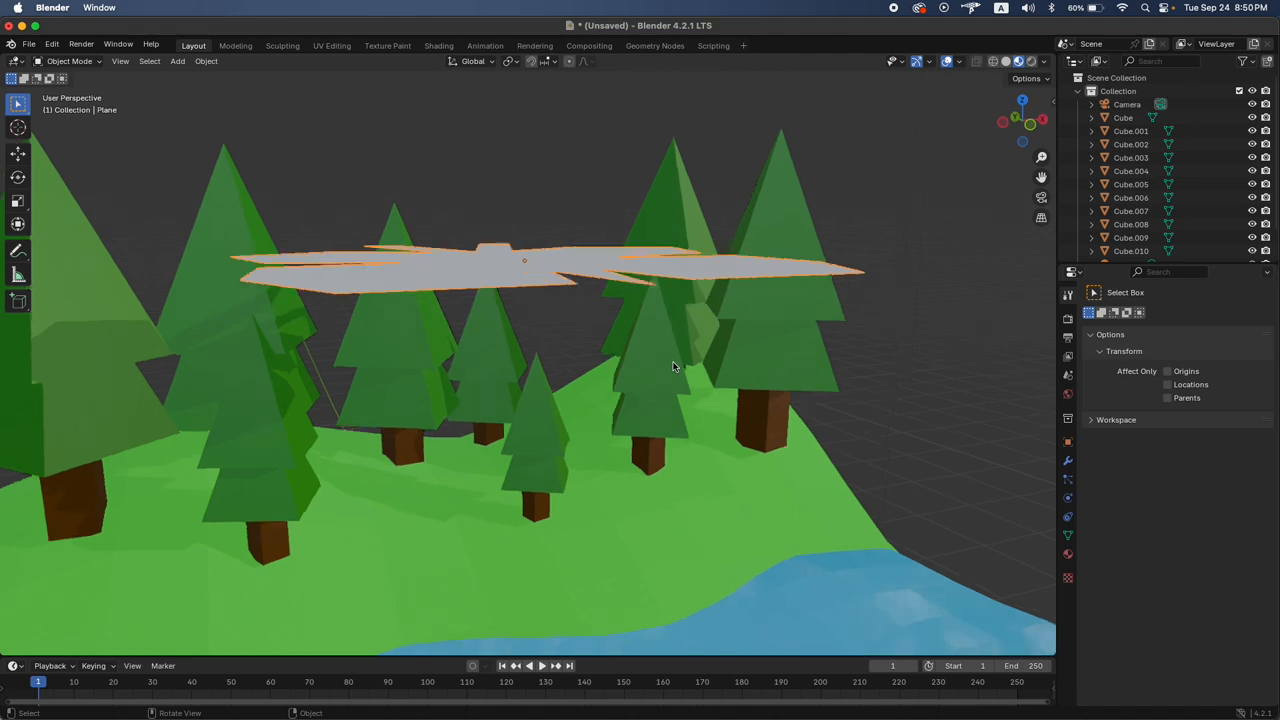
{"action": "scroll", "coordinate": [931, 452], "scroll_direction": "down", "scroll_amount": 3}
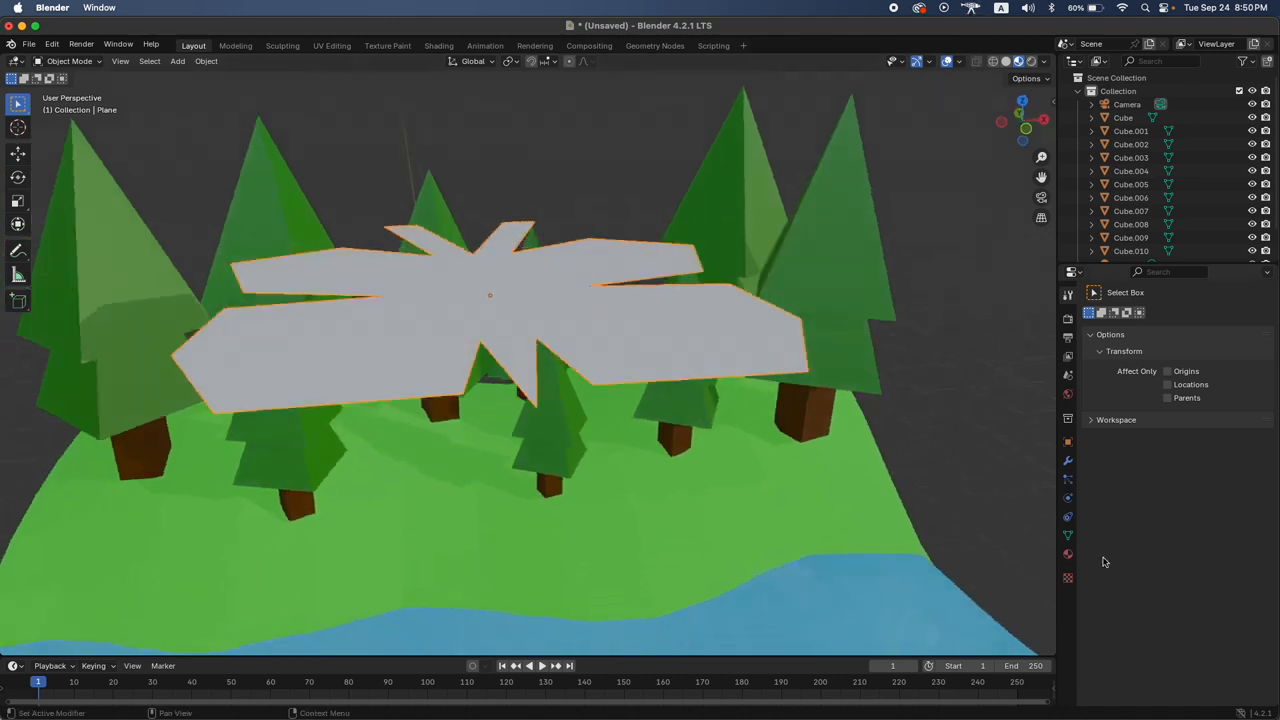
{"action": "left_click", "coordinate": [1068, 554]}
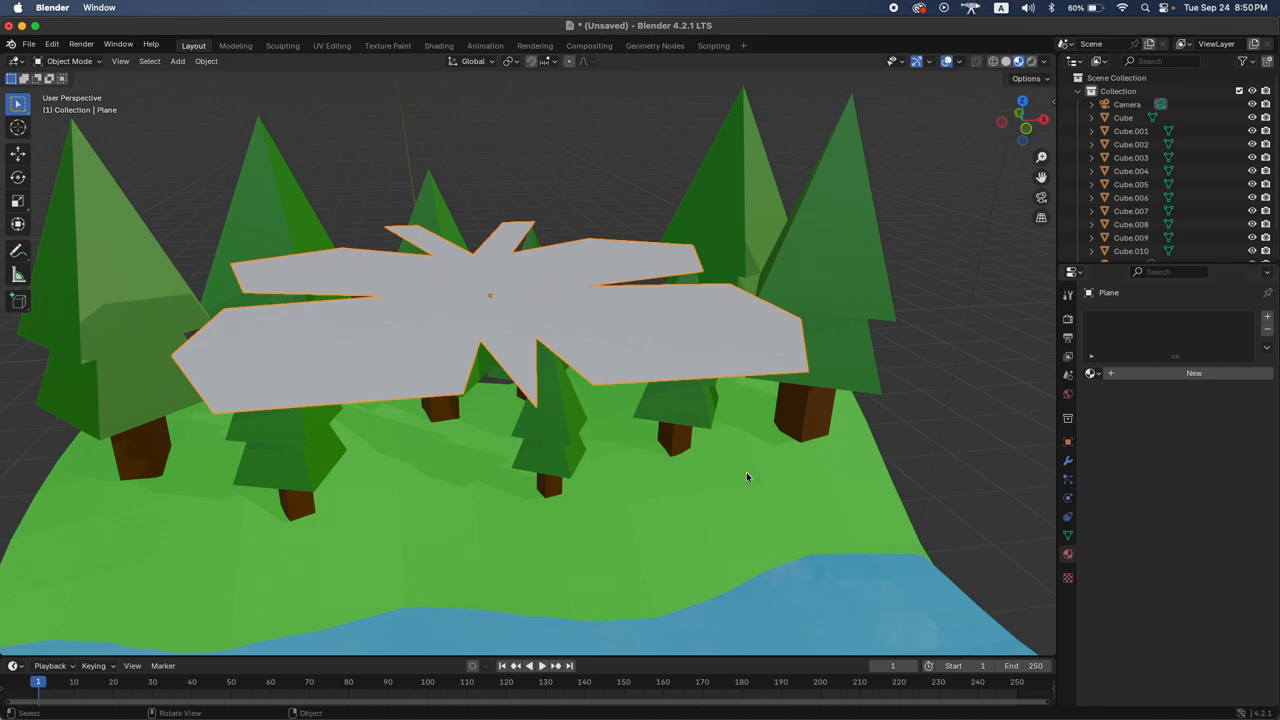
{"action": "key", "text": "Tab"}
{"action": "scroll", "coordinate": [687, 400], "scroll_direction": "down", "scroll_amount": 5}
{"action": "key", "text": "a"}
{"action": "scroll", "coordinate": [687, 400], "scroll_direction": "up", "scroll_amount": 4}
{"action": "scroll", "coordinate": [687, 400], "scroll_direction": "down", "scroll_amount": 3}
{"action": "key", "text": "e"}
{"action": "left_click", "coordinate": [826, 355]}
{"action": "scroll", "coordinate": [825, 363], "scroll_direction": "down", "scroll_amount": 10}
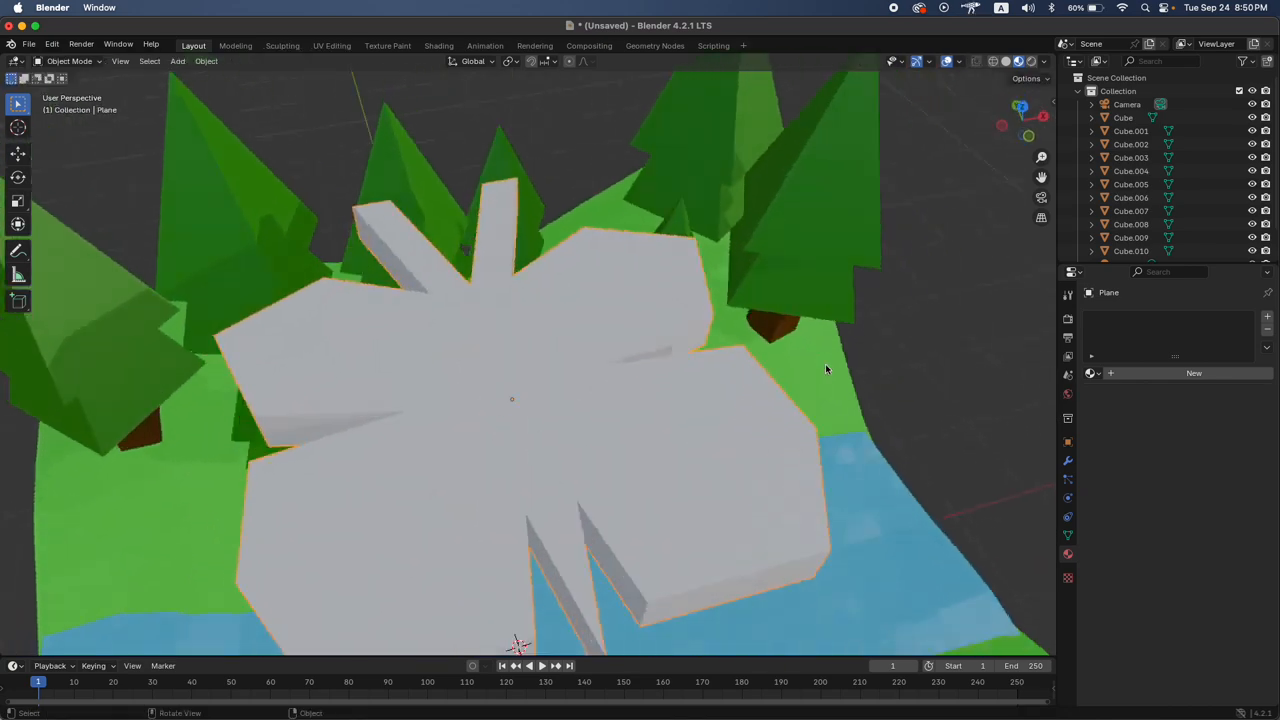
{"action": "scroll", "coordinate": [825, 363], "scroll_direction": "up", "scroll_amount": 4}
{"action": "key", "text": "Tab"}
Give the butterfly a new material with an orange base color
{"action": "scroll", "coordinate": [825, 369], "scroll_direction": "down", "scroll_amount": 10}
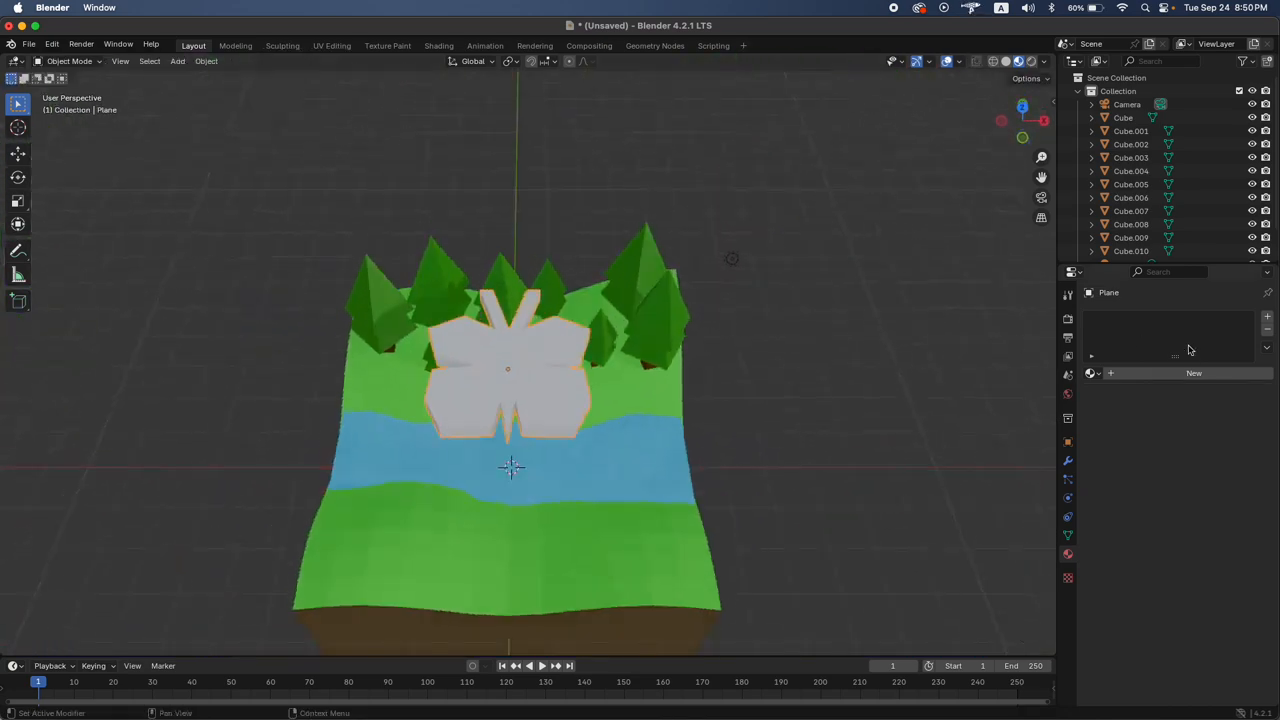
{"action": "left_click", "coordinate": [1160, 374]}
{"action": "left_click", "coordinate": [1193, 458]}
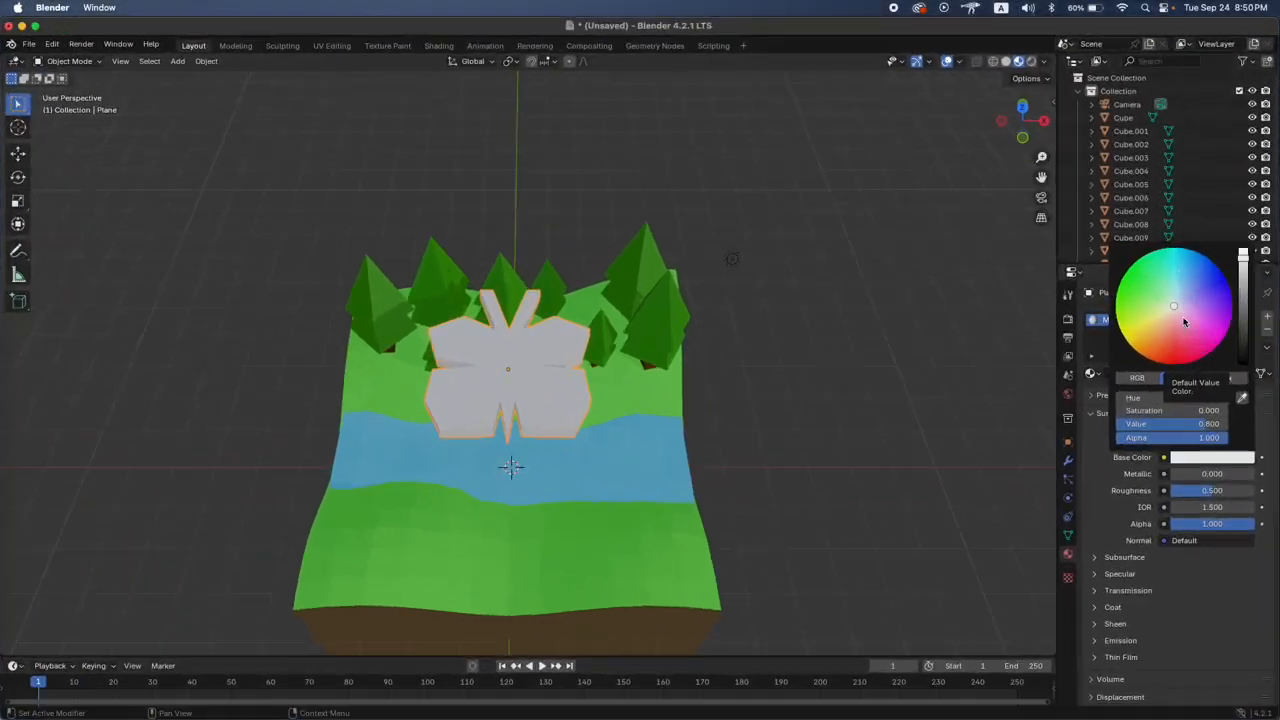
{"action": "left_click", "coordinate": [1170, 330]}
{"action": "left_click_drag", "start_coordinate": [1170, 330], "coordinate": [1151, 362]}
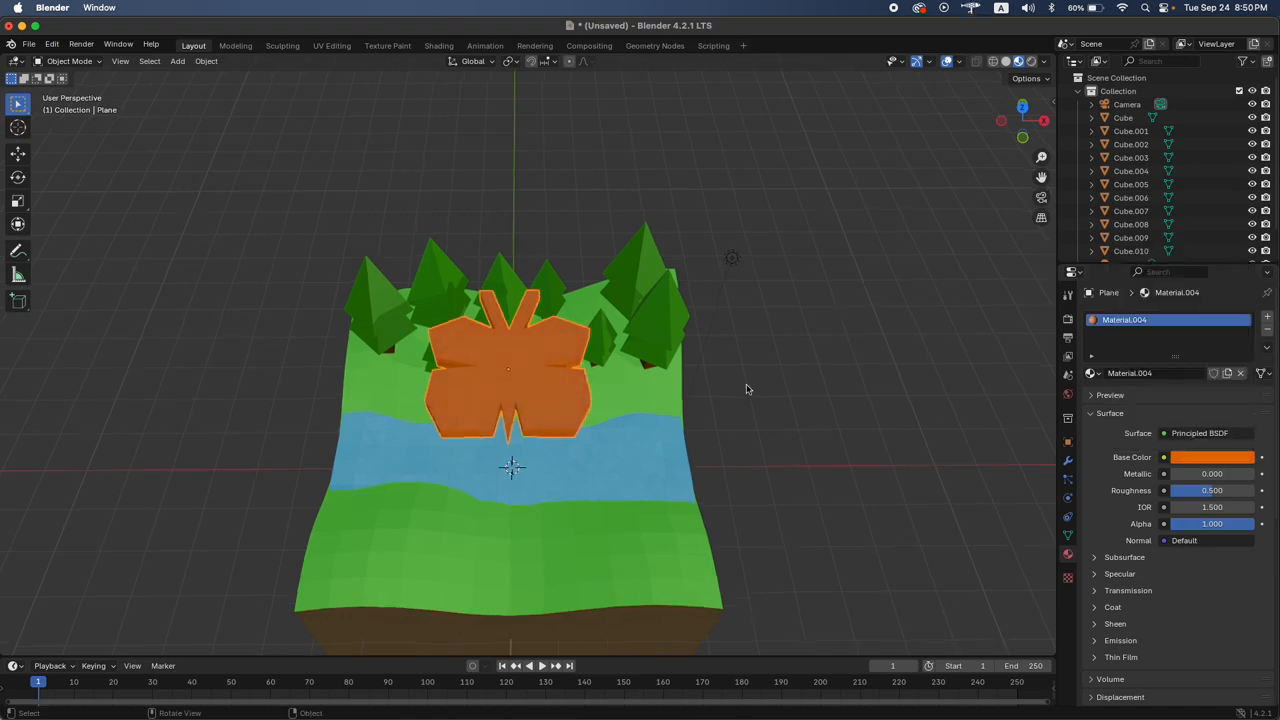
Select only the faces of the butterfly's central body strip and antenna through the full thickness of the mesh
{"action": "scroll", "coordinate": [748, 388], "scroll_direction": "left", "scroll_amount": 10}
{"action": "scroll", "coordinate": [748, 388], "scroll_direction": "right", "scroll_amount": 10}
{"action": "scroll", "coordinate": [748, 389], "scroll_direction": "up", "scroll_amount": 5}
{"action": "key", "text": "Tab"}
{"action": "scroll", "coordinate": [504, 326], "scroll_direction": "up", "scroll_amount": 3}
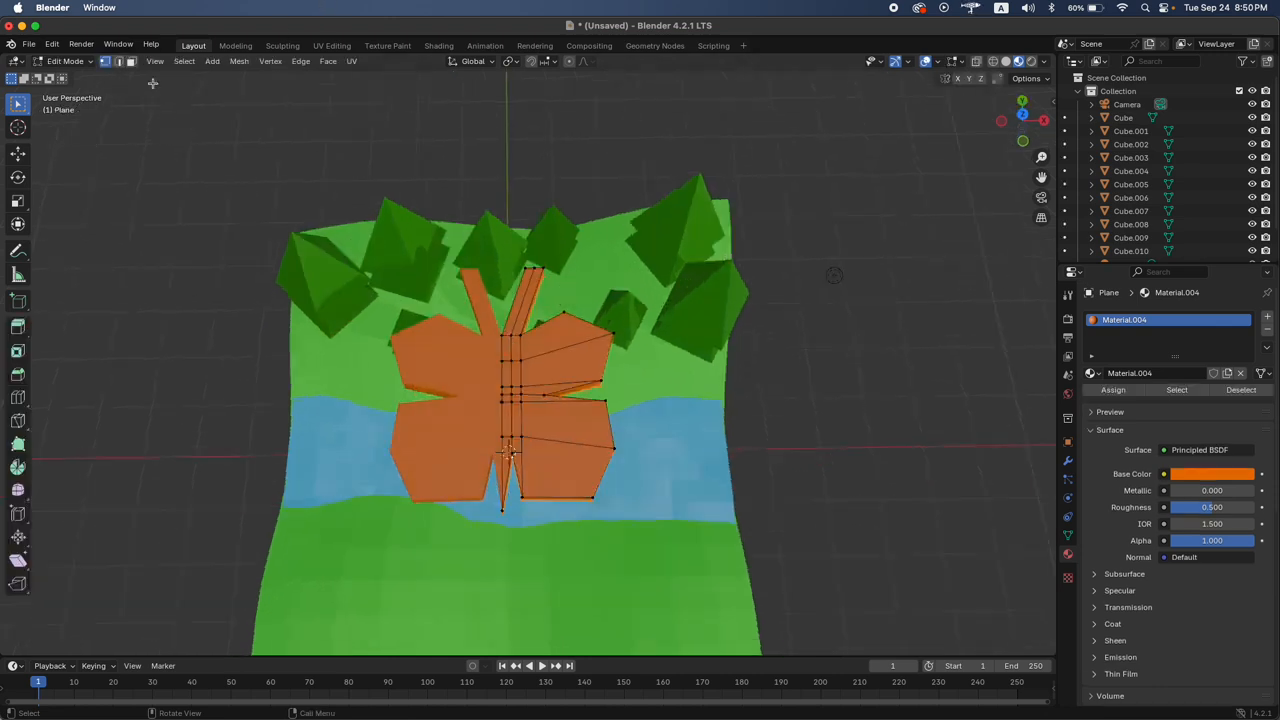
{"action": "left_click", "coordinate": [131, 61]}
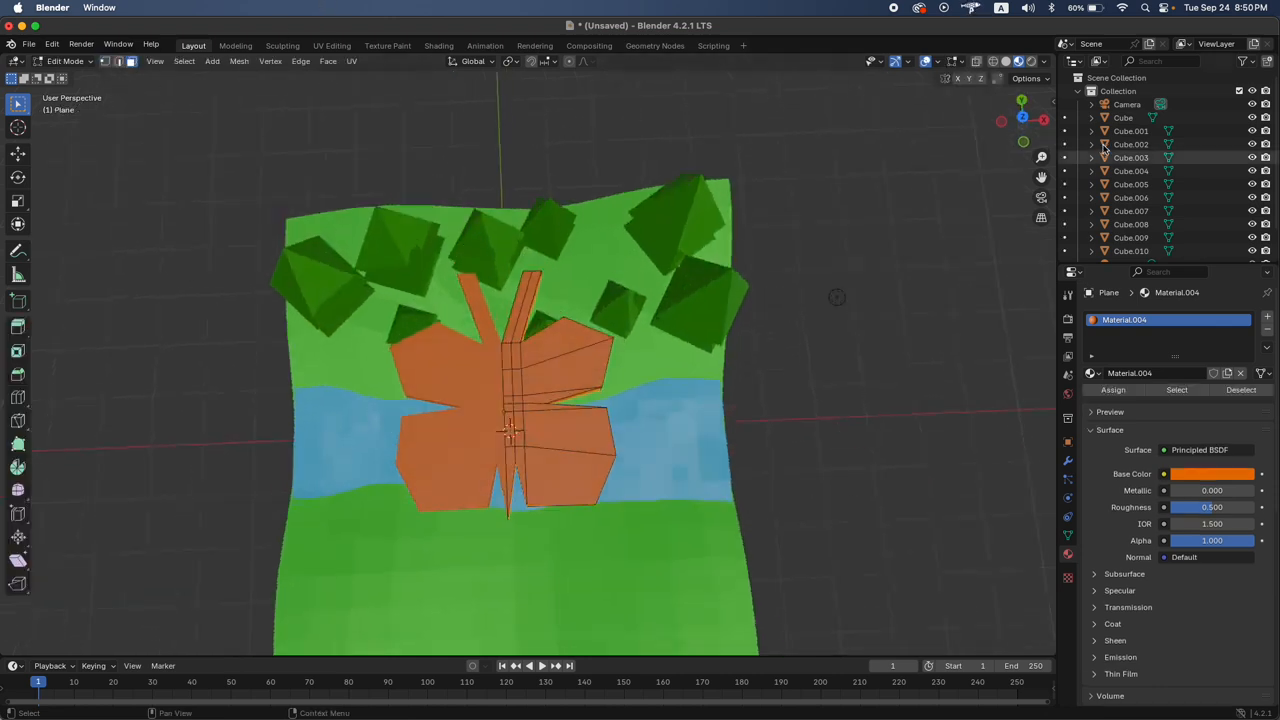
{"action": "left_click", "coordinate": [1023, 119]}
{"action": "left_click", "coordinate": [993, 62]}
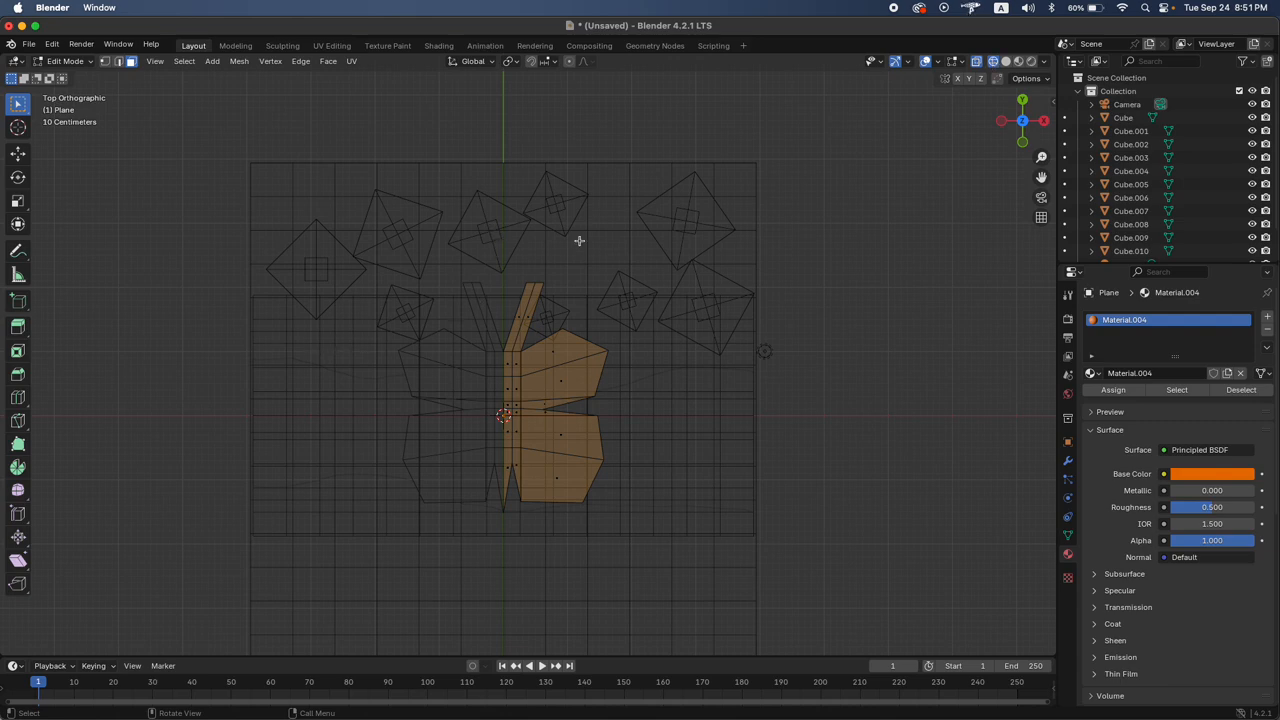
{"action": "left_click", "coordinate": [512, 328]}
{"action": "left_click_drag", "start_coordinate": [475, 340], "coordinate": [512, 521], "text": "shift"}
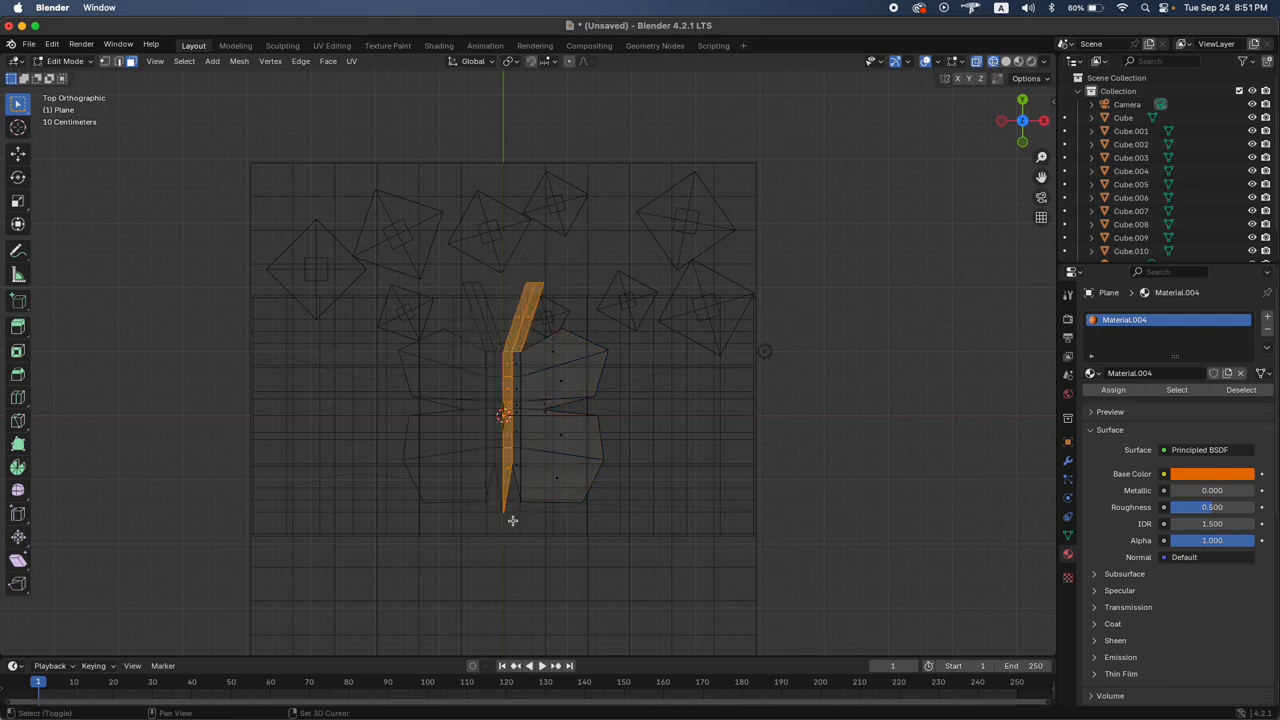
{"action": "middle_click_drag", "start_coordinate": [534, 477], "coordinate": [574, 446]}
{"action": "left_click", "coordinate": [1019, 62]}
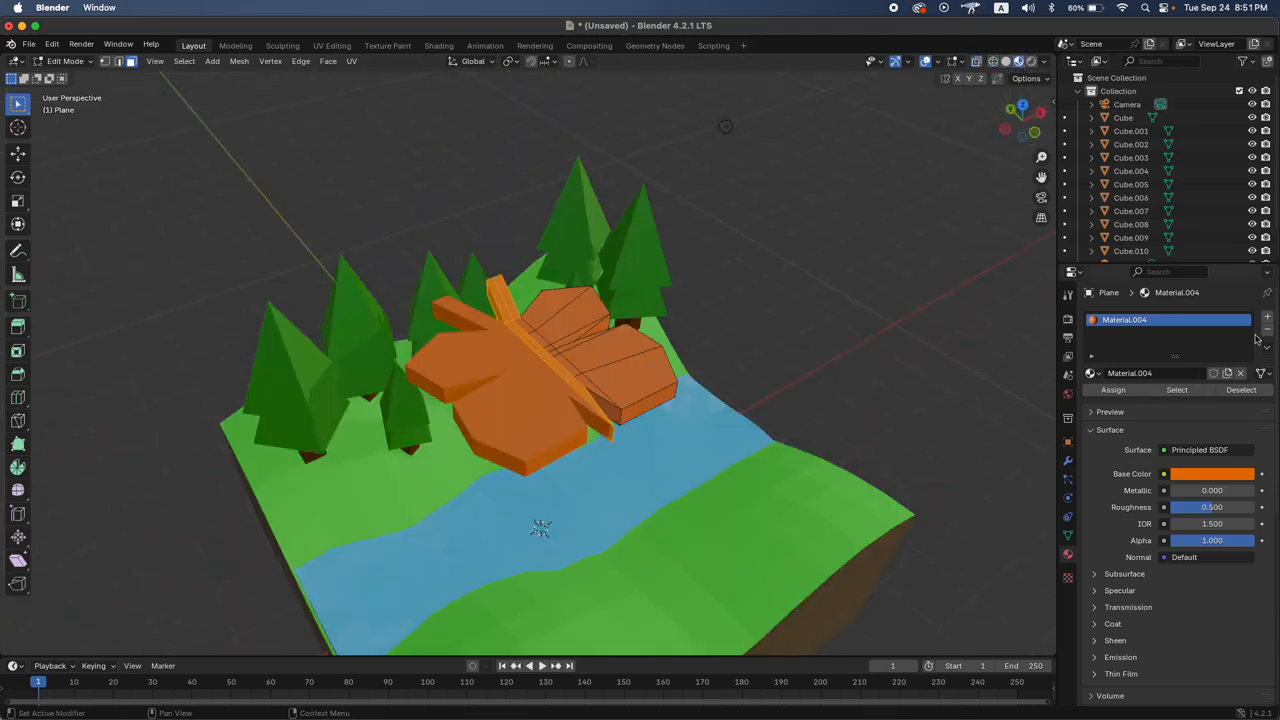
Add a second material with a black base color and assign it to the selected body and antenna faces
{"action": "left_click", "coordinate": [1267, 318]}
{"action": "left_click", "coordinate": [1141, 399]}
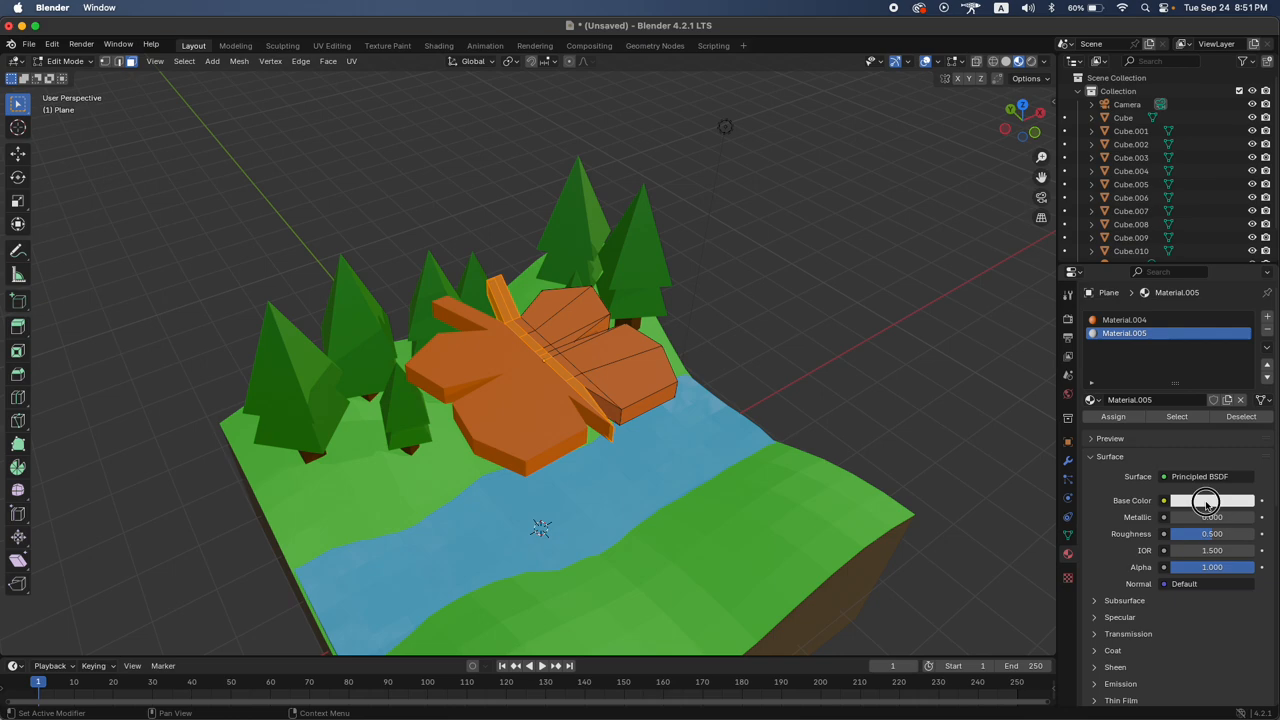
{"action": "left_click", "coordinate": [1207, 507]}
{"action": "left_click_drag", "start_coordinate": [1240, 396], "coordinate": [1242, 408]}
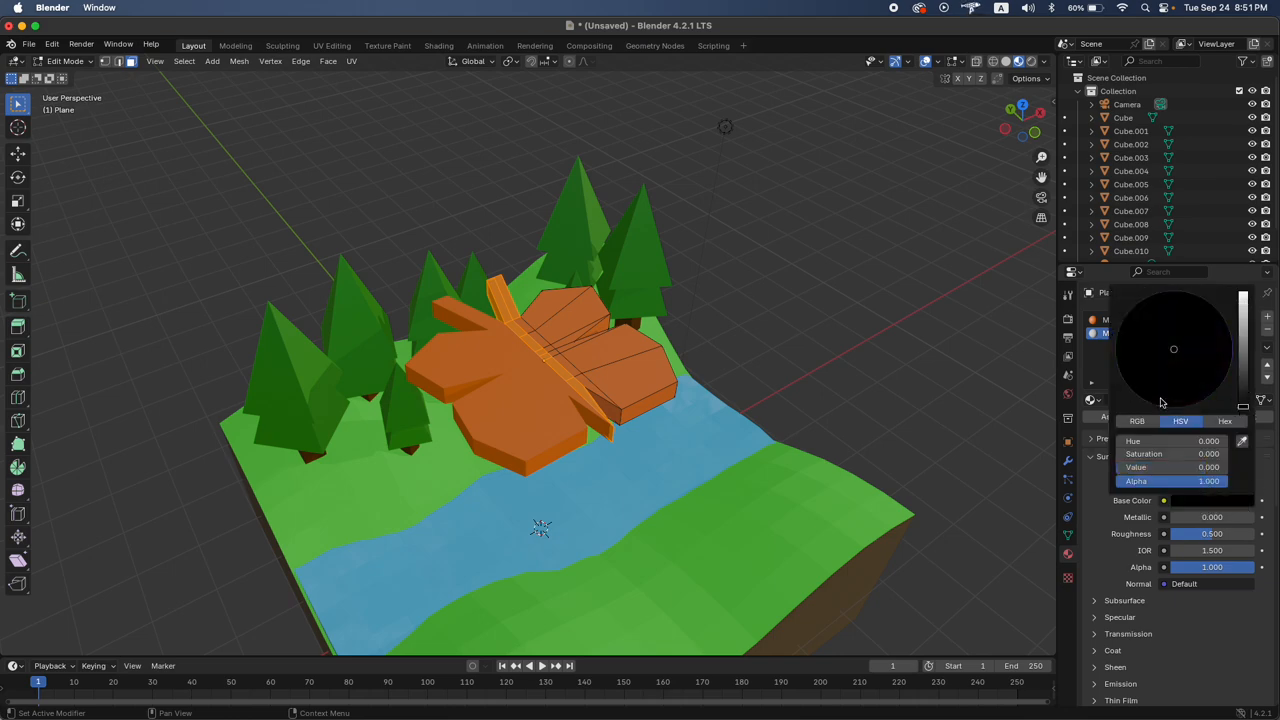
{"action": "left_click", "coordinate": [1108, 417]}
{"action": "key", "text": "Tab"}
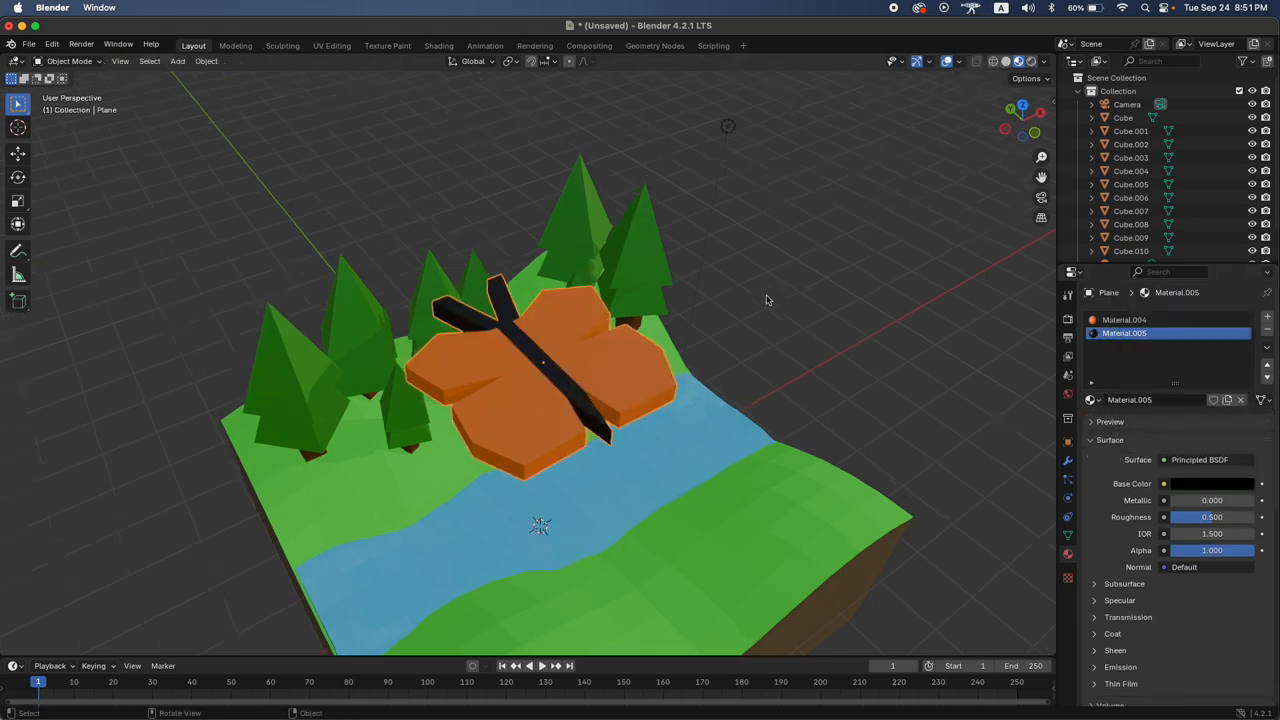
Scale the whole butterfly down along Z to make it much thinner
{"action": "scroll", "coordinate": [766, 297], "scroll_direction": "down", "scroll_amount": 10}
{"action": "scroll", "coordinate": [766, 296], "scroll_direction": "left", "scroll_amount": 15}
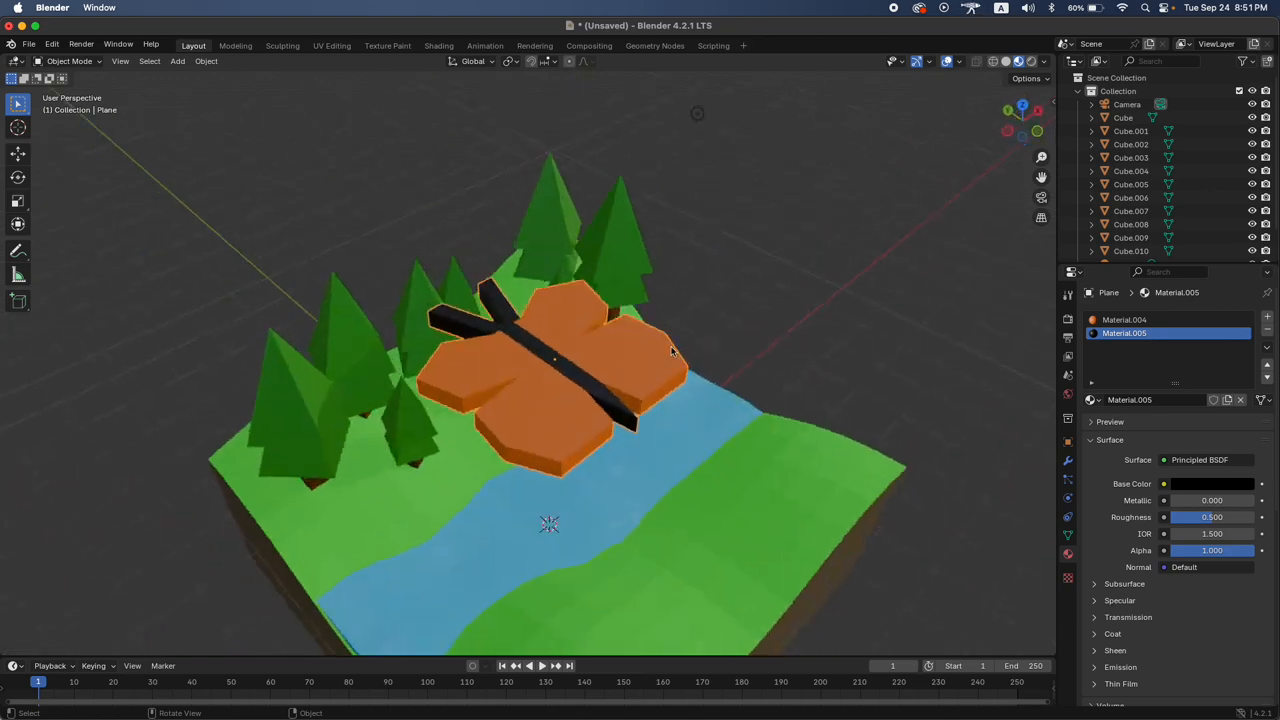
{"action": "key", "text": "Tab"}
{"action": "scroll", "coordinate": [672, 350], "scroll_direction": "down", "scroll_amount": 15}
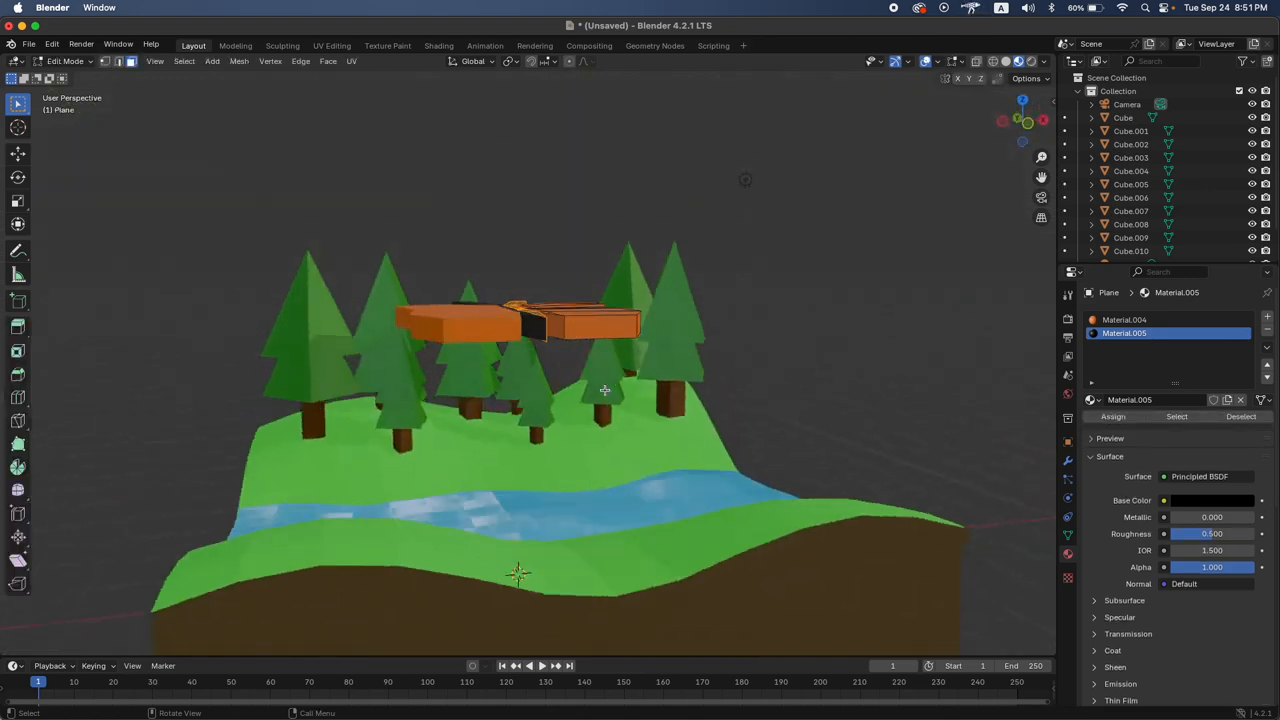
{"action": "key", "text": "Tab"}
{"action": "scroll", "coordinate": [598, 376], "scroll_direction": "up", "scroll_amount": 10}
{"action": "key", "text": "s"}
{"action": "key", "text": "z"}
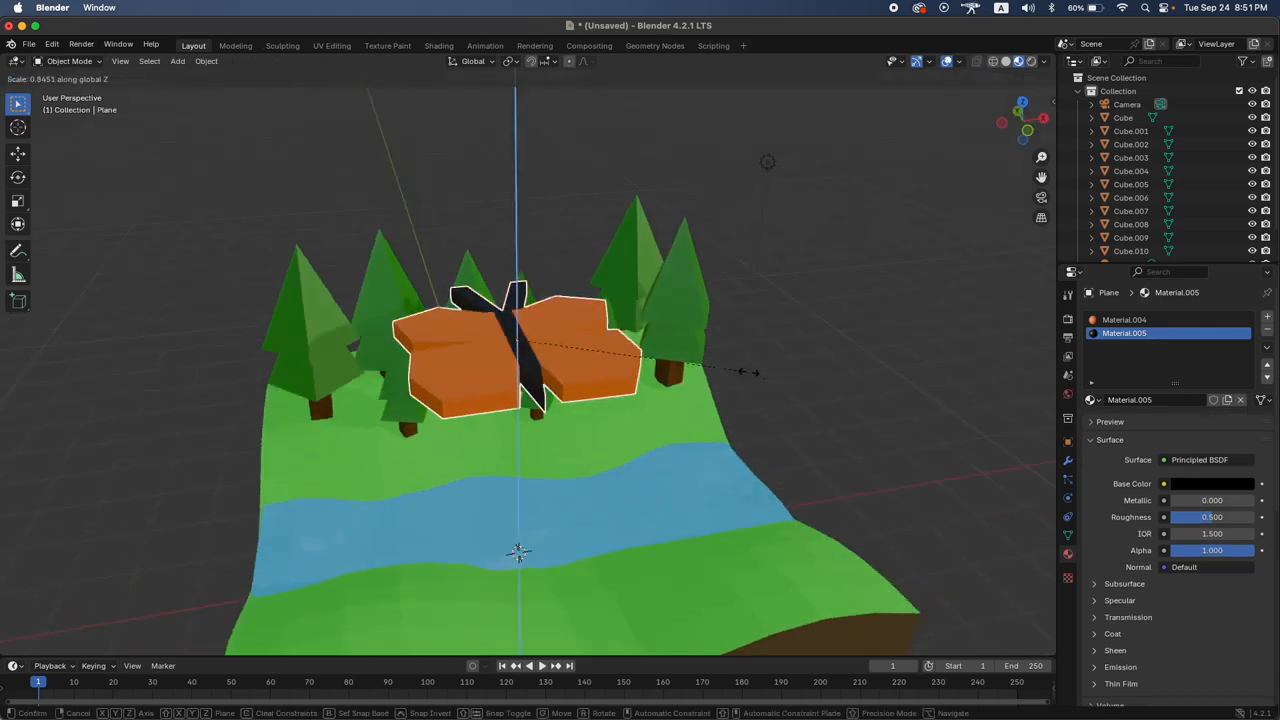
{"action": "left_click", "coordinate": [585, 331]}
Select the upper wing faces on the butterfly's editable half, scale them up and move them outward along X
{"action": "scroll", "coordinate": [714, 331], "scroll_direction": "left", "scroll_amount": 15}
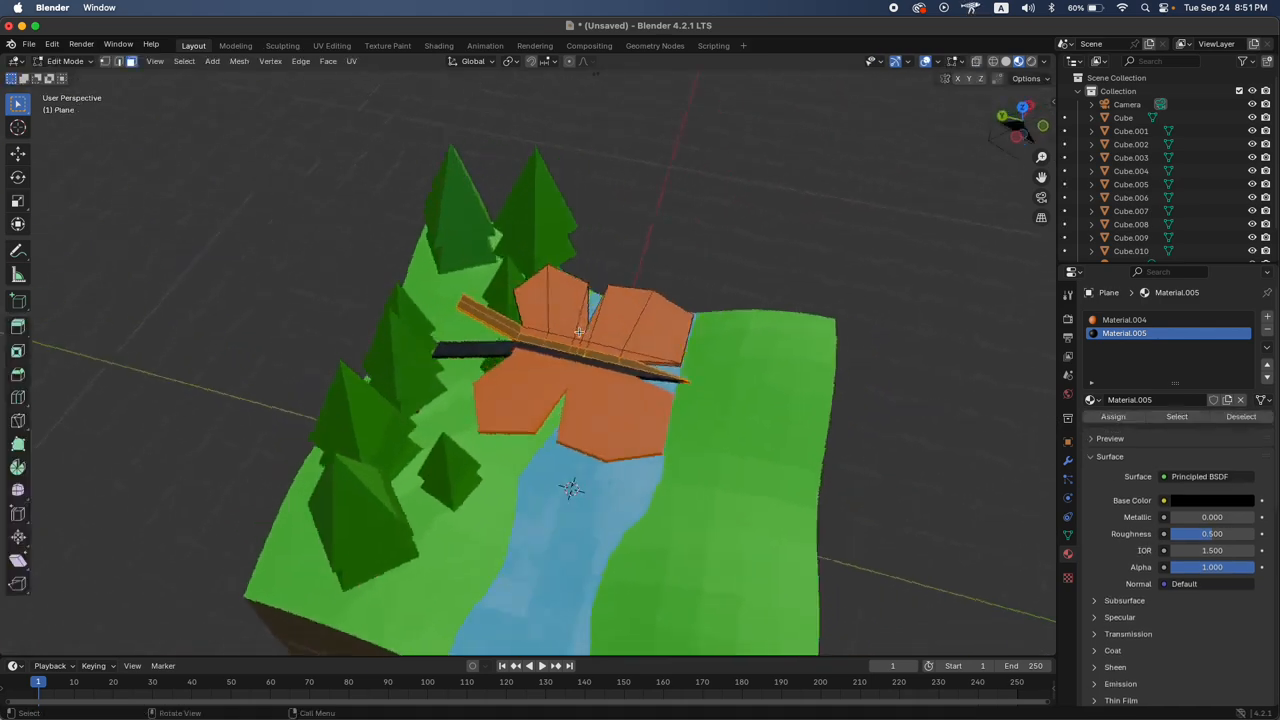
{"action": "scroll", "coordinate": [750, 333], "scroll_direction": "right", "scroll_amount": 3}
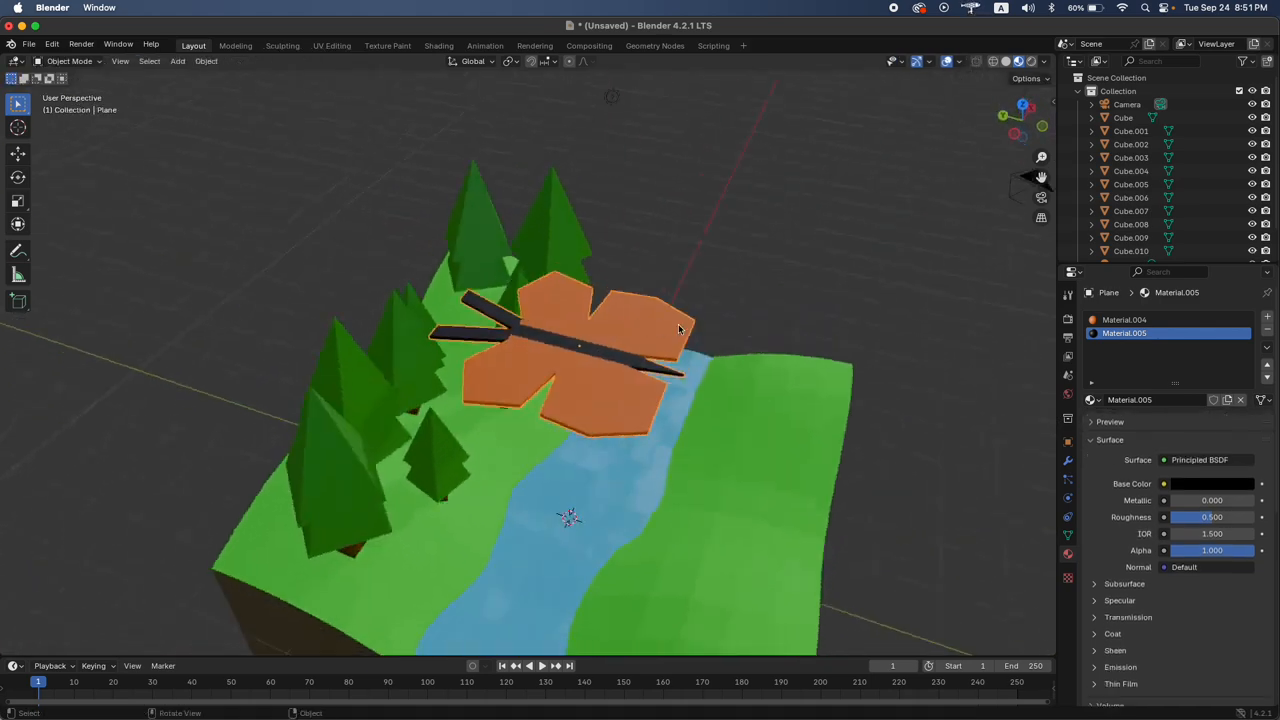
{"action": "scroll", "coordinate": [678, 328], "scroll_direction": "right", "scroll_amount": 12}
{"action": "key", "text": "Tab"}
{"action": "key", "text": "Tab"}
{"action": "scroll", "coordinate": [624, 347], "scroll_direction": "right", "scroll_amount": 2}
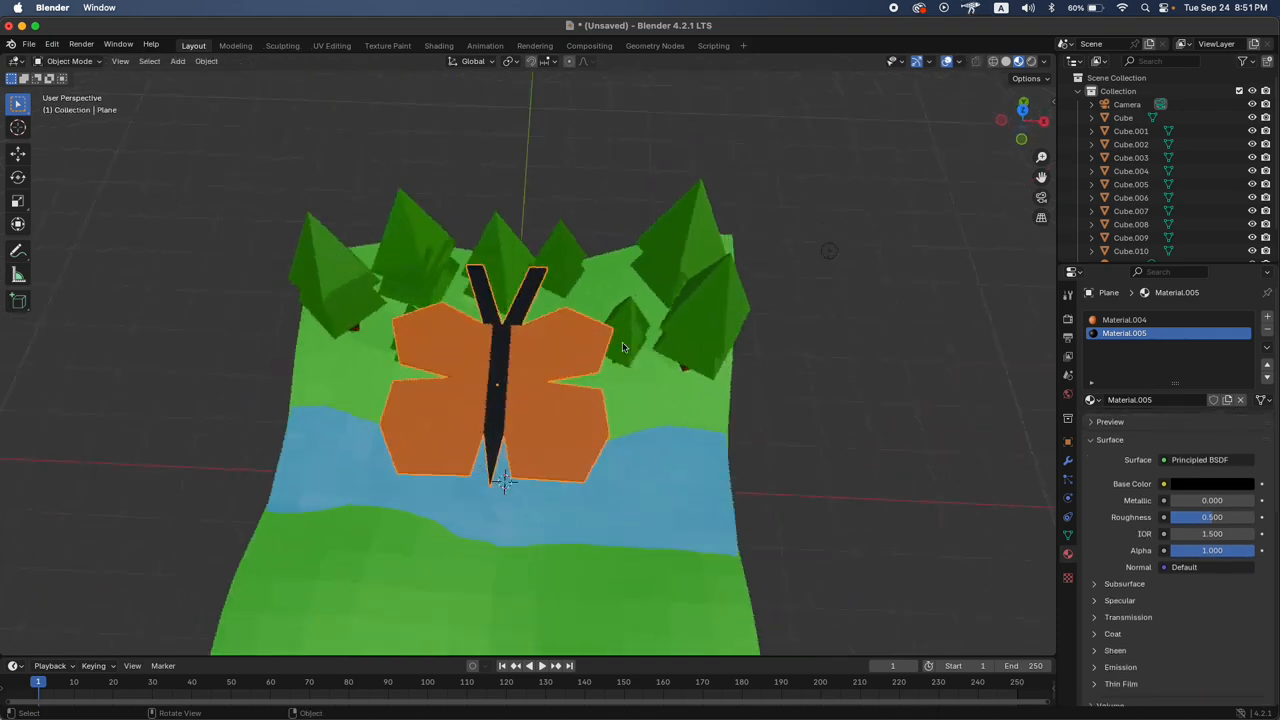
{"action": "scroll", "coordinate": [623, 347], "scroll_direction": "right", "scroll_amount": 3}
{"action": "key", "text": "Tab"}
{"action": "left_click", "coordinate": [569, 331]}
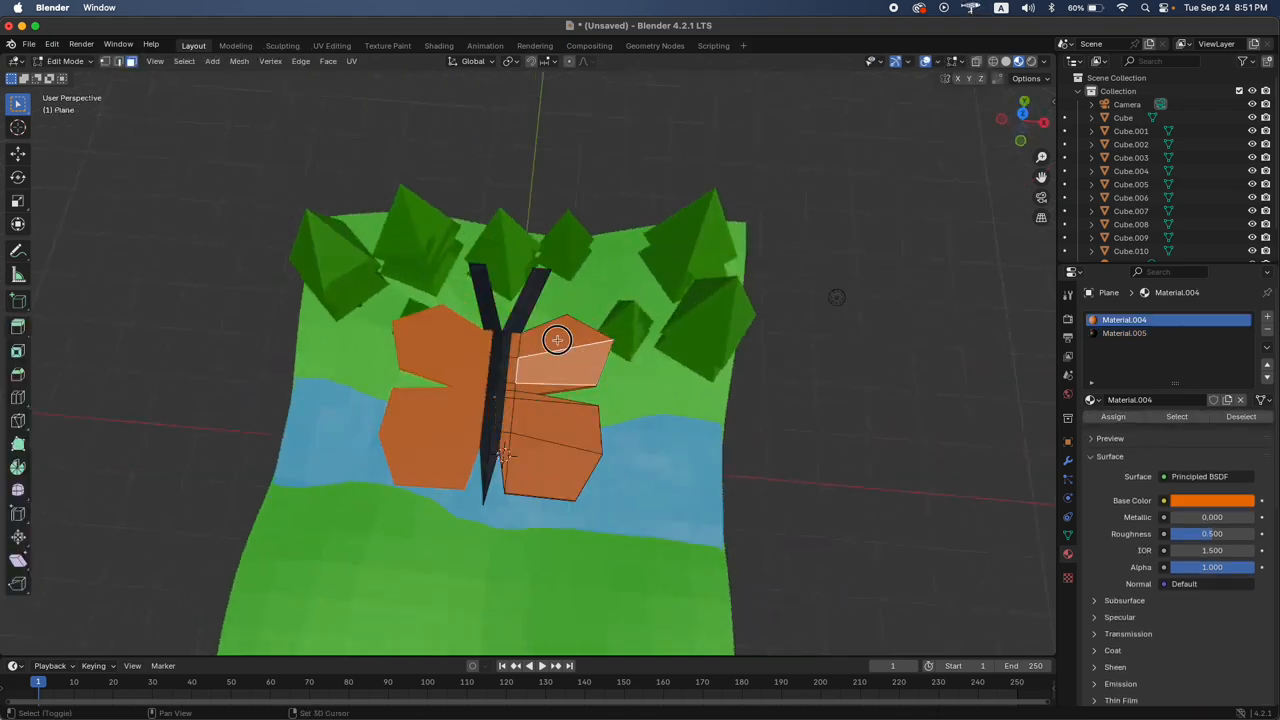
{"action": "key", "text": "s"}
{"action": "left_click", "coordinate": [784, 369]}
{"action": "key", "text": "g"}
{"action": "key", "text": "x"}
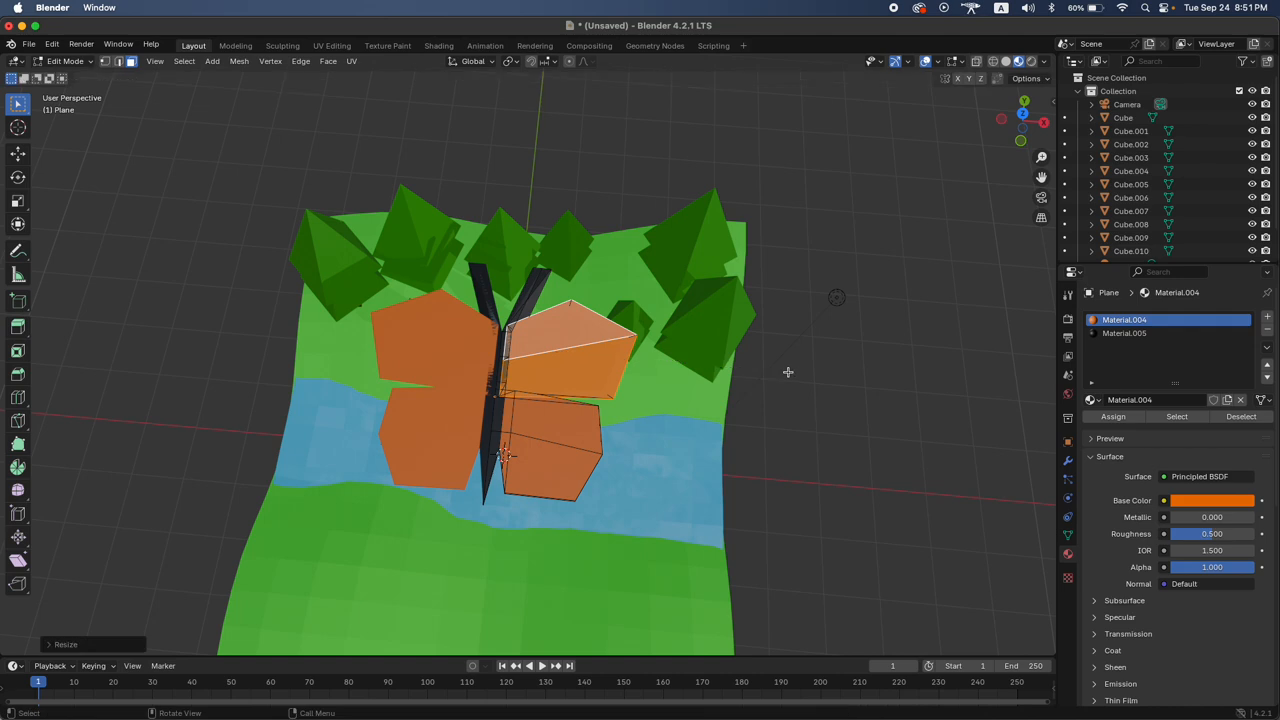
{"action": "left_click", "coordinate": [800, 373]}
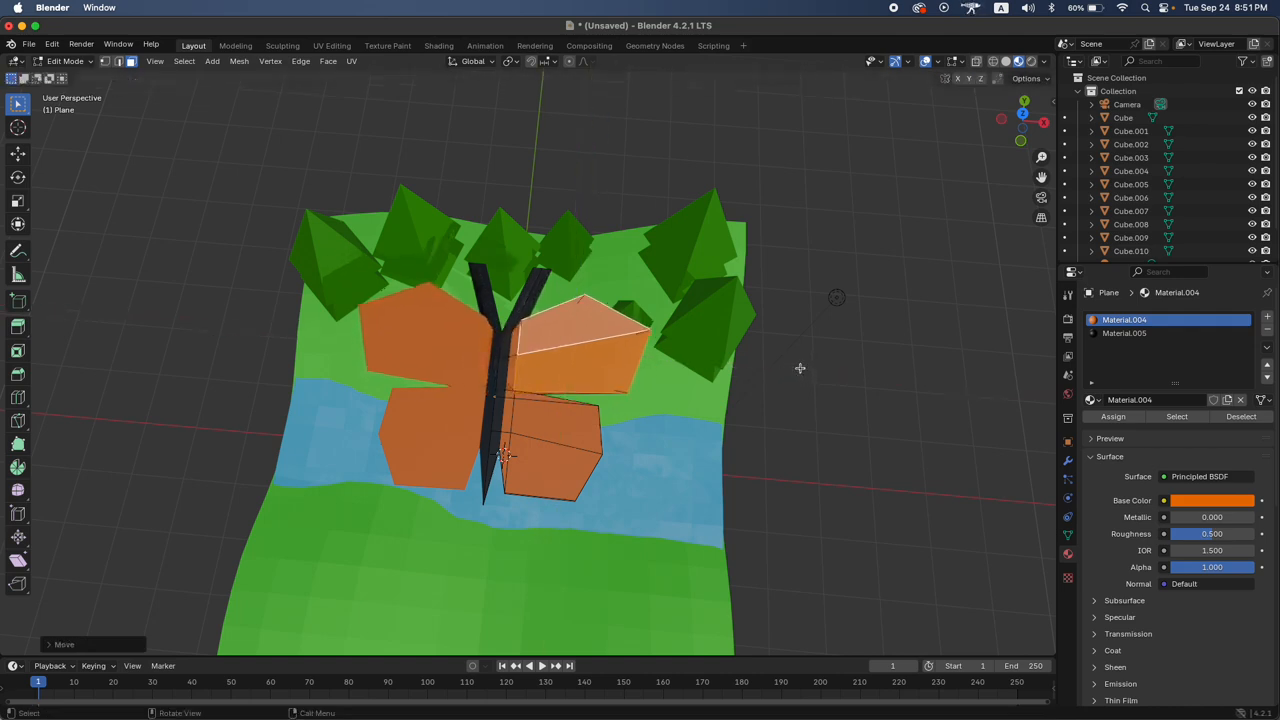
Examine the enlarged wings from several angles and compare them with the monarch butterfly reference photo
{"action": "scroll", "coordinate": [800, 368], "scroll_direction": "down", "scroll_amount": 10}
{"action": "scroll", "coordinate": [803, 368], "scroll_direction": "up", "scroll_amount": 5}
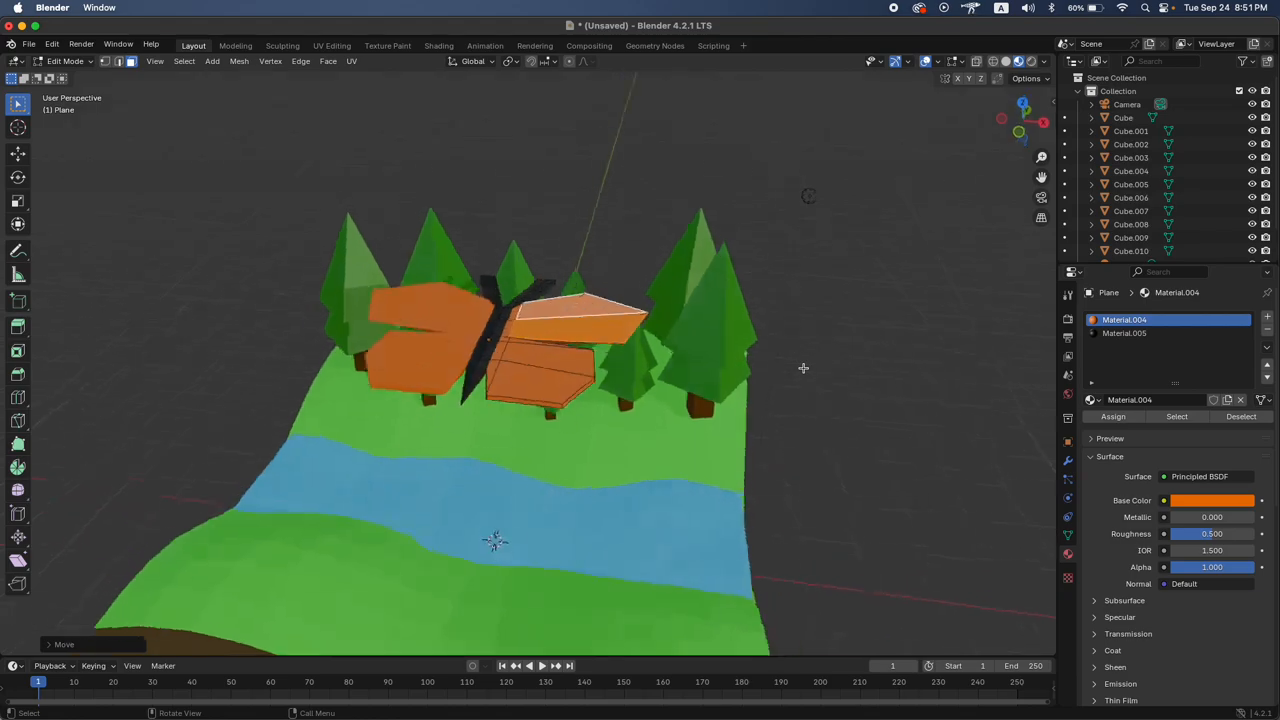
{"action": "scroll", "coordinate": [803, 368], "scroll_direction": "up", "scroll_amount": 8}
{"action": "key", "text": "ctrl+Up"}
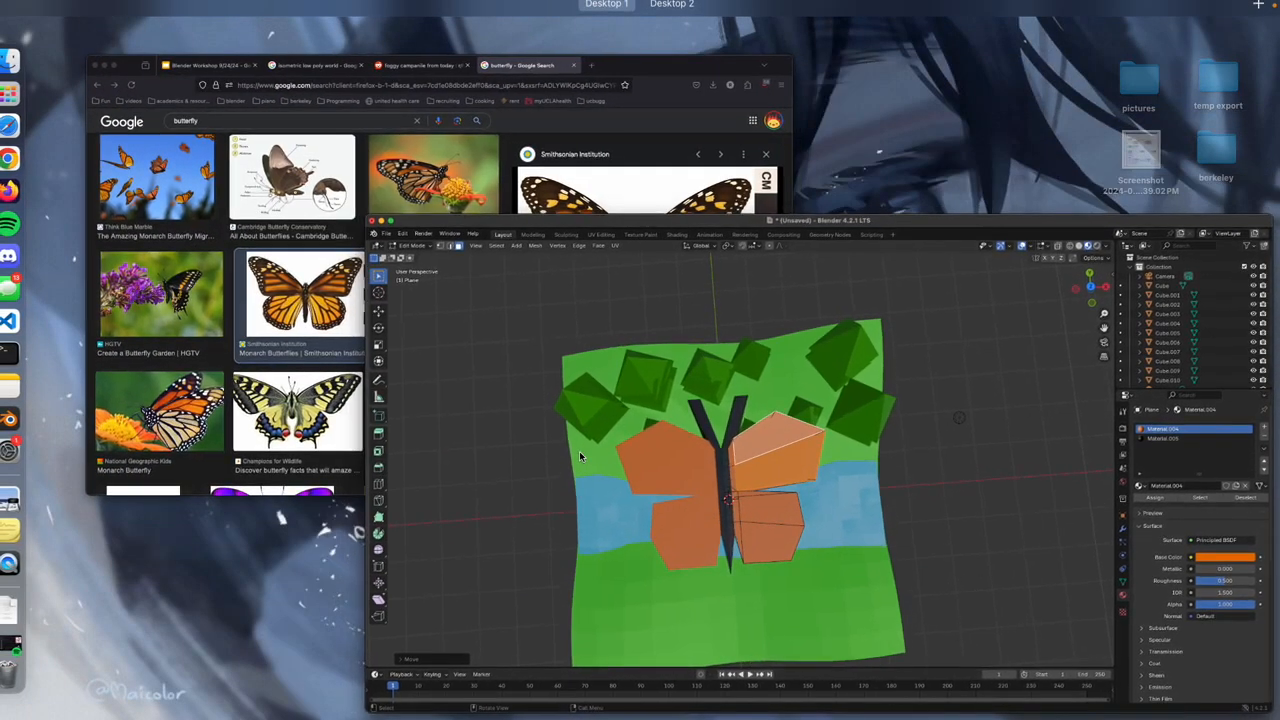
{"action": "left_click", "coordinate": [579, 451]}
{"action": "key", "text": "Tab"}
{"action": "middle_click_drag", "start_coordinate": [683, 297], "coordinate": [737, 274]}
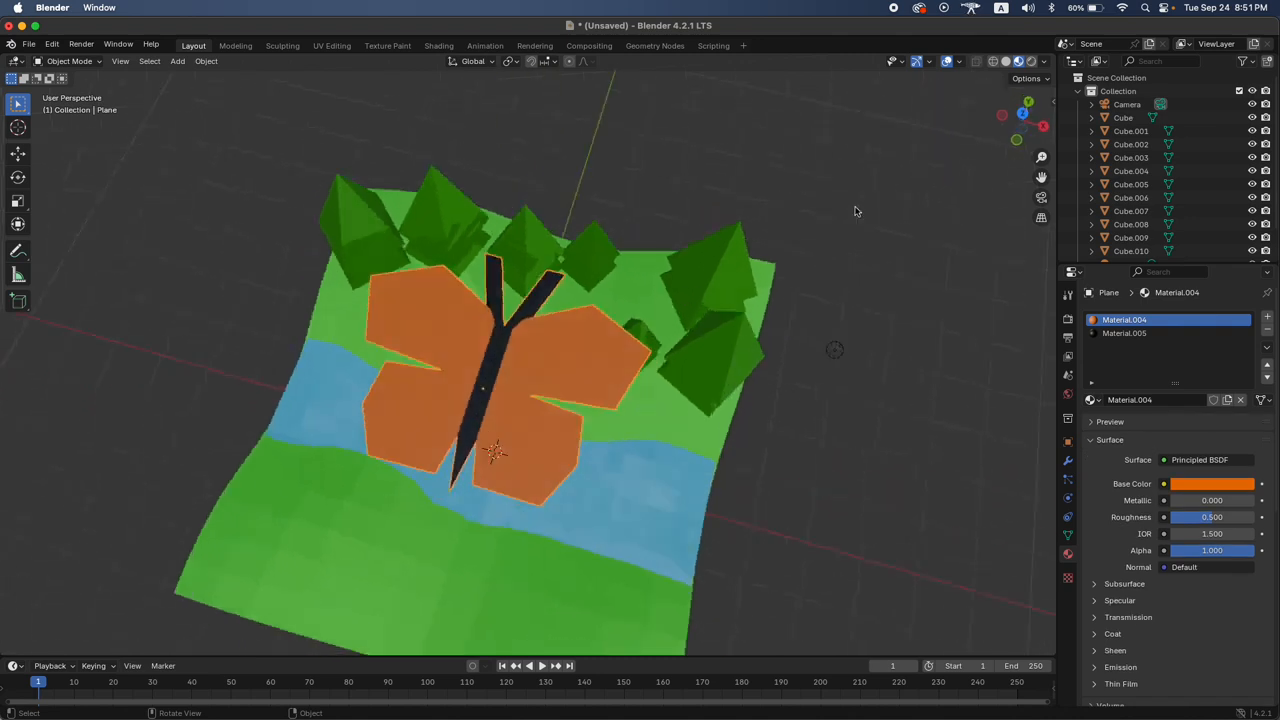
In a top wireframe view, select the outer tip vertices of the butterfly's upper wing and move them outward and forward
{"action": "left_click", "coordinate": [1021, 100]}
{"action": "left_click", "coordinate": [993, 62]}
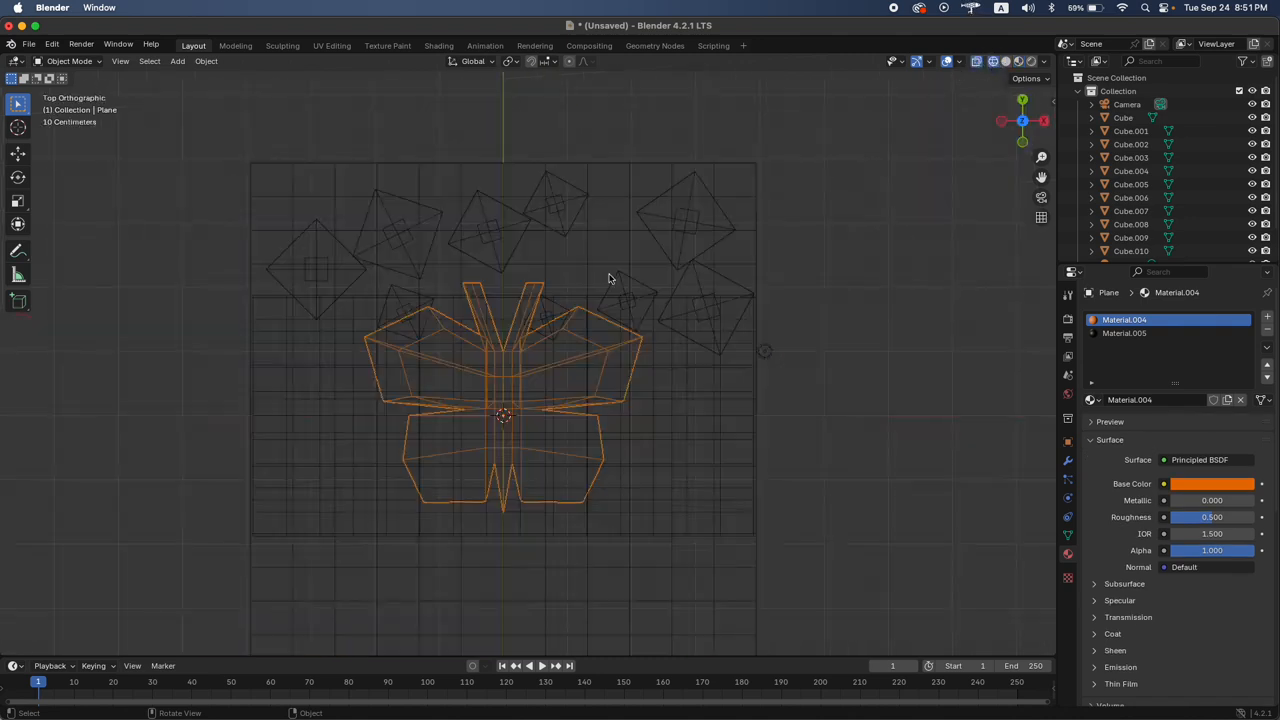
{"action": "left_click", "coordinate": [657, 288]}
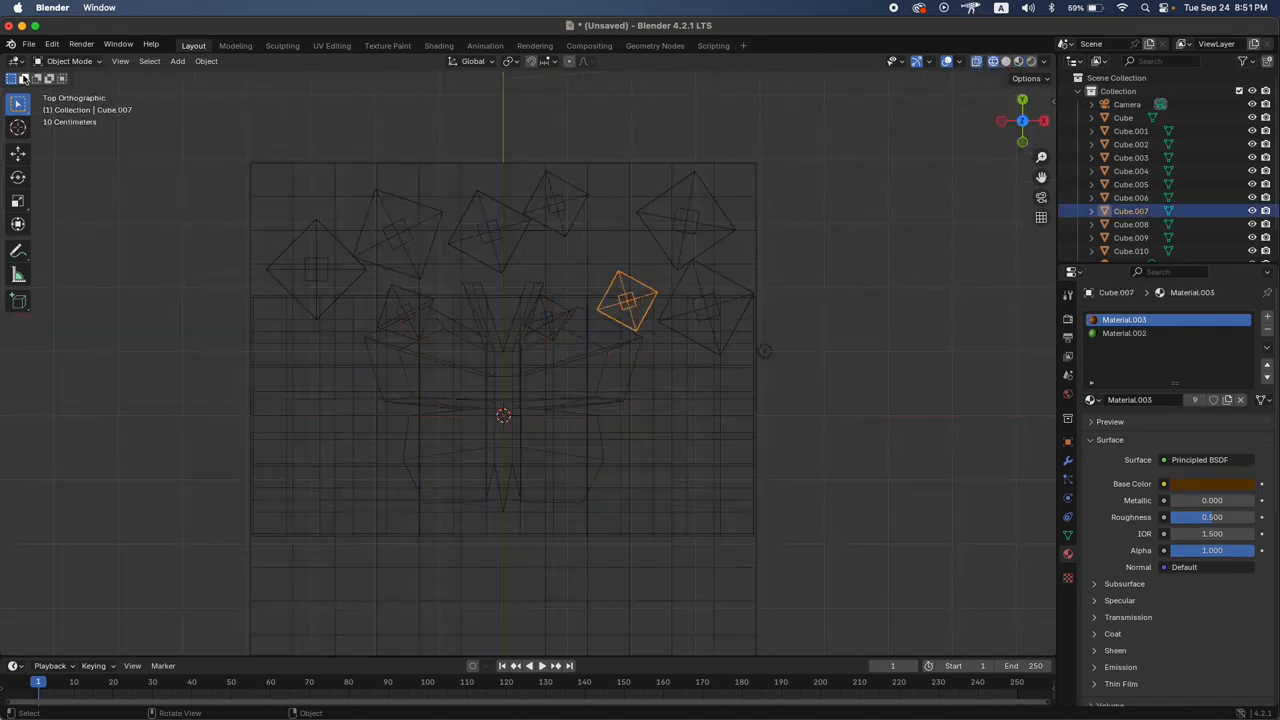
{"action": "key", "text": "Tab"}
{"action": "key", "text": "Tab"}
{"action": "middle_click_drag", "start_coordinate": [477, 303], "coordinate": [478, 306]}
{"action": "left_click", "coordinate": [555, 303]}
{"action": "key", "text": "Tab"}
{"action": "middle_click_drag", "start_coordinate": [555, 303], "coordinate": [556, 303]}
{"action": "left_click", "coordinate": [1023, 109]}
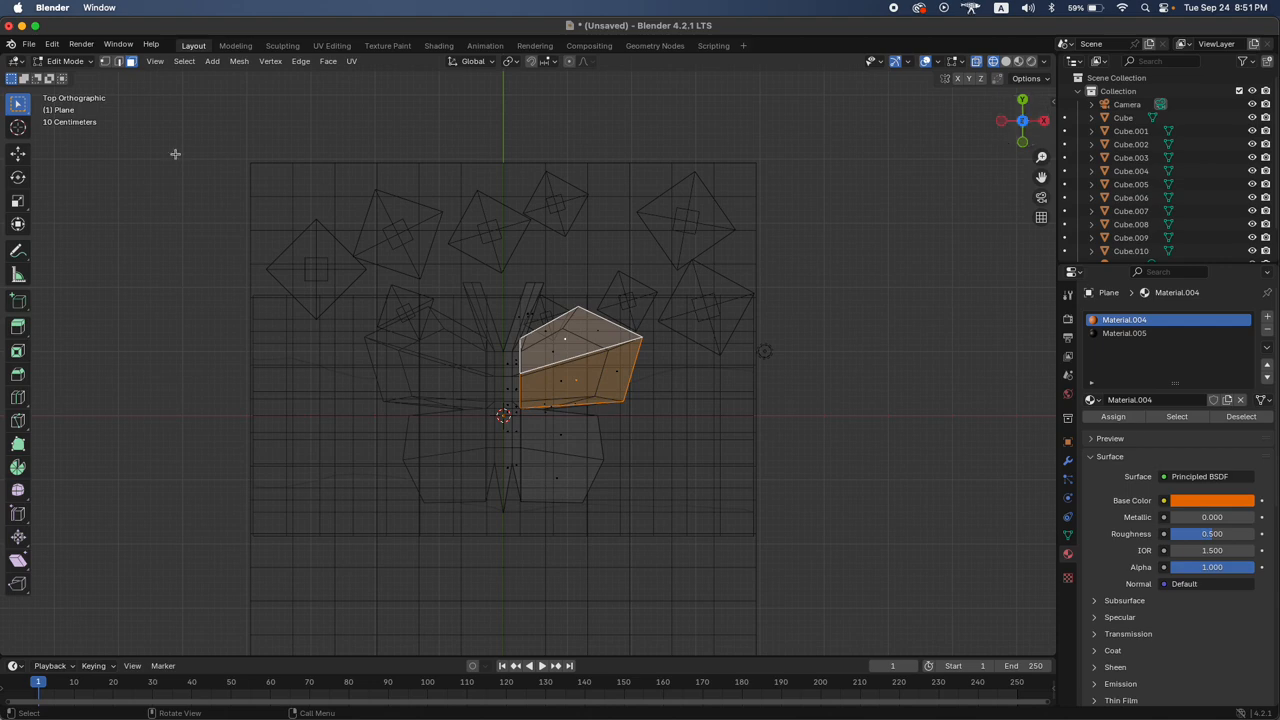
{"action": "left_click", "coordinate": [105, 61]}
{"action": "left_click_drag", "start_coordinate": [685, 310], "coordinate": [600, 357]}
{"action": "key", "text": "g"}
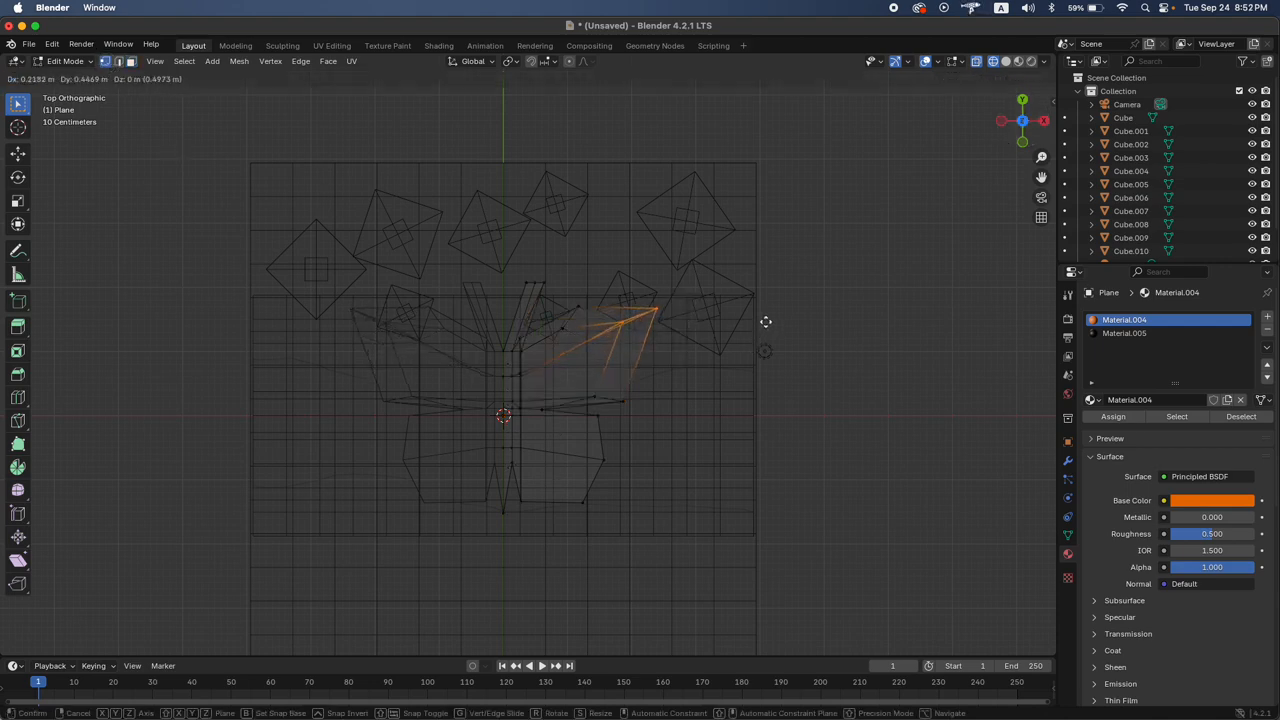
{"action": "left_click", "coordinate": [765, 322]}
Show the material colors again and adjust the upper wing tip's position to make it more pointed
{"action": "left_click", "coordinate": [1020, 62]}
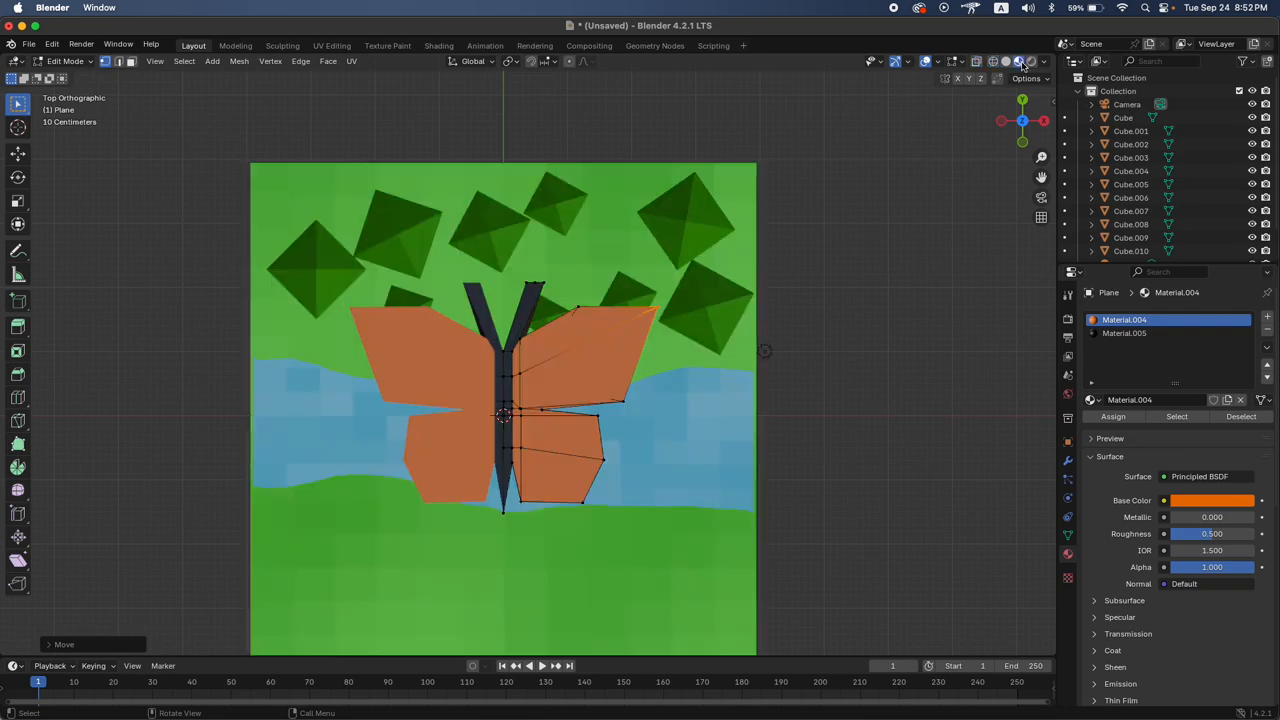
{"action": "key", "text": "g"}
{"action": "left_click", "coordinate": [758, 286]}
{"action": "scroll", "coordinate": [758, 286], "scroll_direction": "down", "scroll_amount": 10}
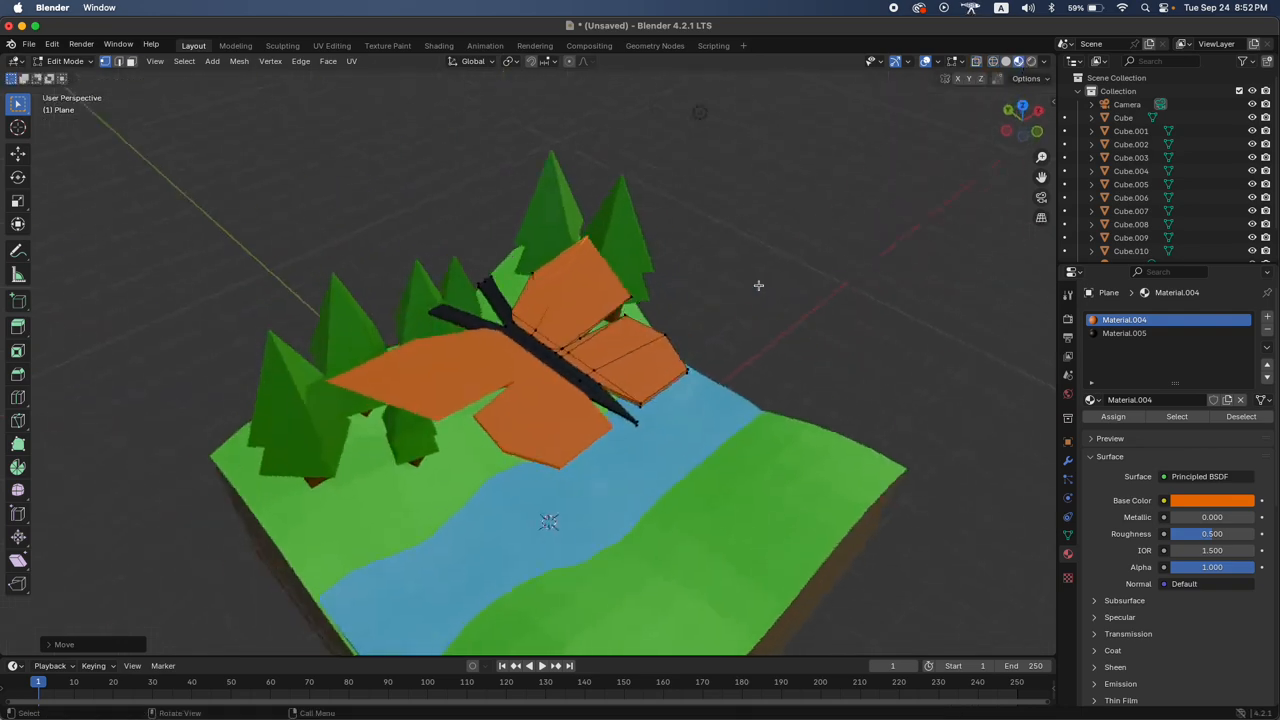
{"action": "key", "text": "Tab"}
{"action": "scroll", "coordinate": [758, 289], "scroll_direction": "right", "scroll_amount": 10}
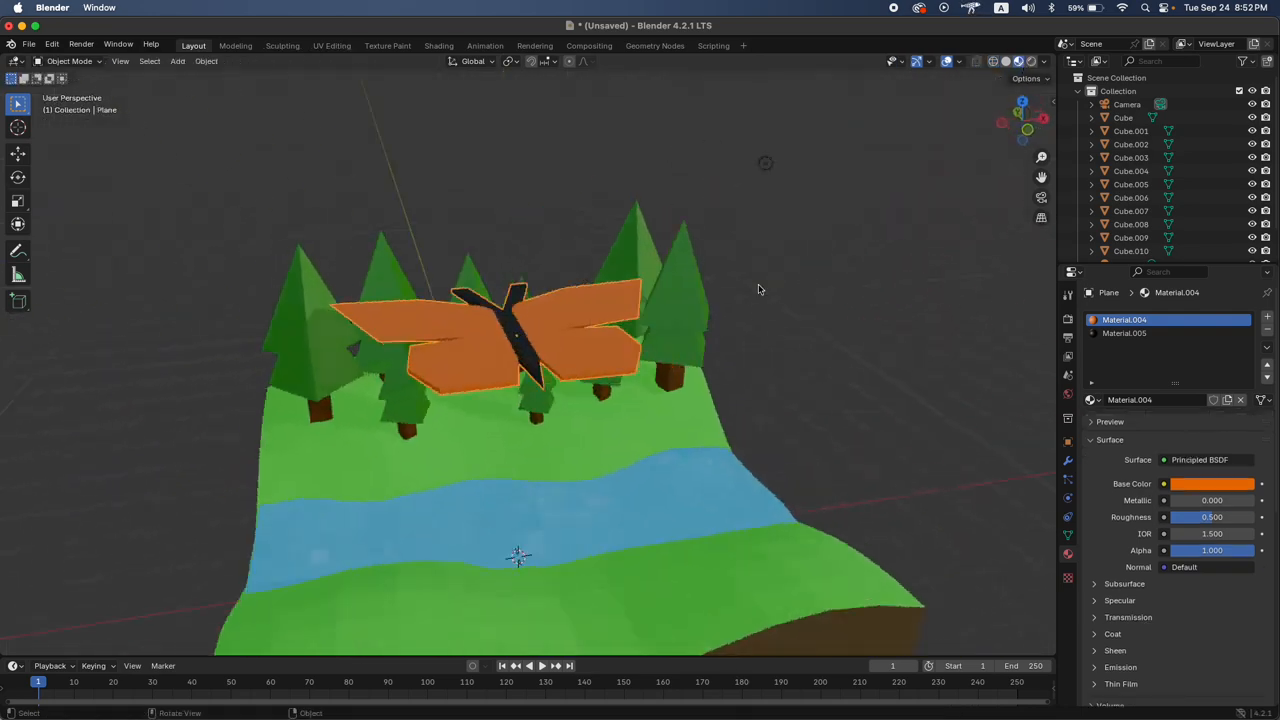
Scale the whole butterfly down to a small size and lower it about 2 m along Z toward the river
{"action": "scroll", "coordinate": [758, 289], "scroll_direction": "right", "scroll_amount": 5}
{"action": "key", "text": "s"}
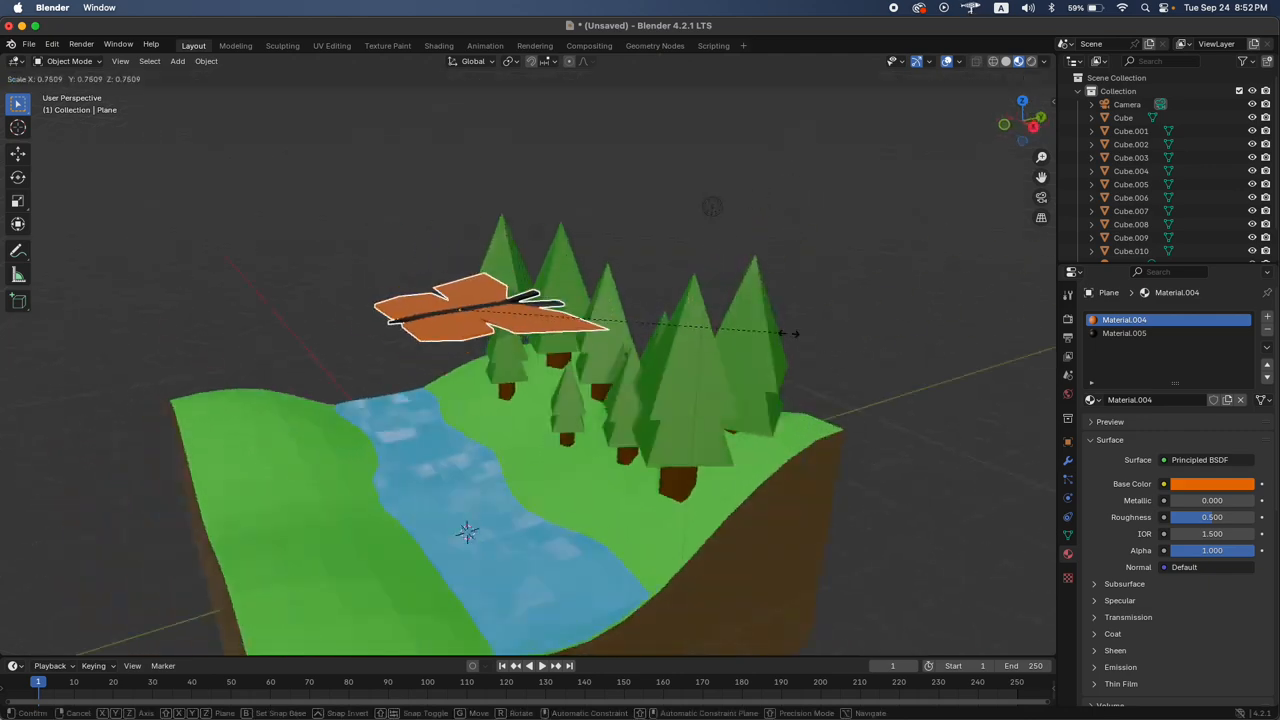
{"action": "left_click", "coordinate": [522, 314]}
{"action": "key", "text": "g"}
{"action": "key", "text": "z"}
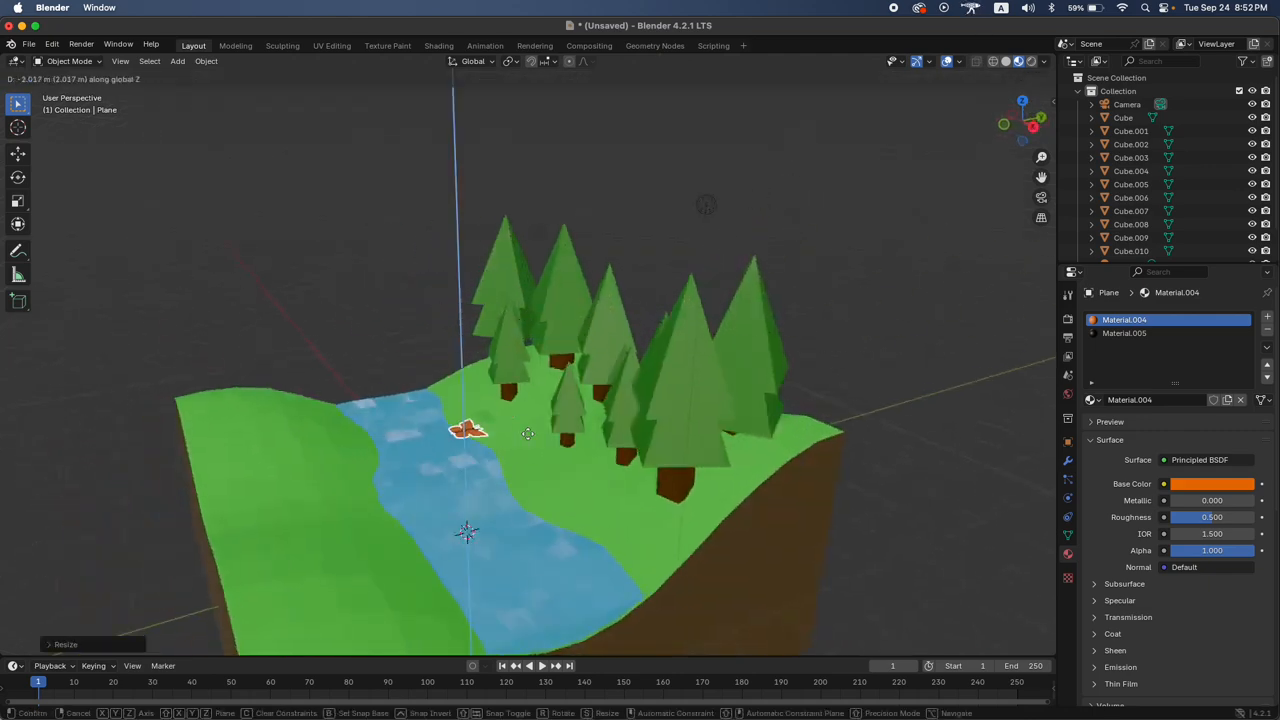
{"action": "left_click", "coordinate": [527, 432]}
Rotate the small butterfly from a side view to tilt its head steeply upward
{"action": "scroll", "coordinate": [527, 432], "scroll_direction": "right", "scroll_amount": 5}
{"action": "key", "text": "r"}
{"action": "left_click", "coordinate": [588, 378]}
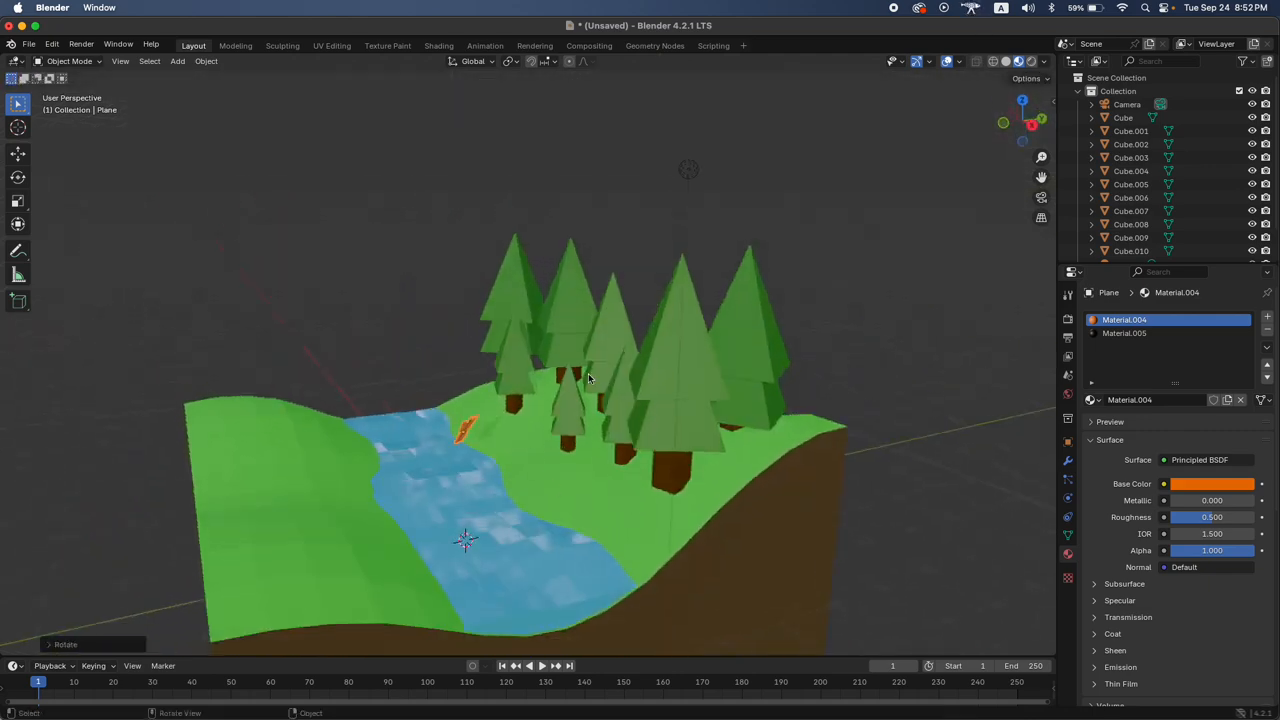
{"action": "scroll", "coordinate": [588, 378], "scroll_direction": "right", "scroll_amount": 10}
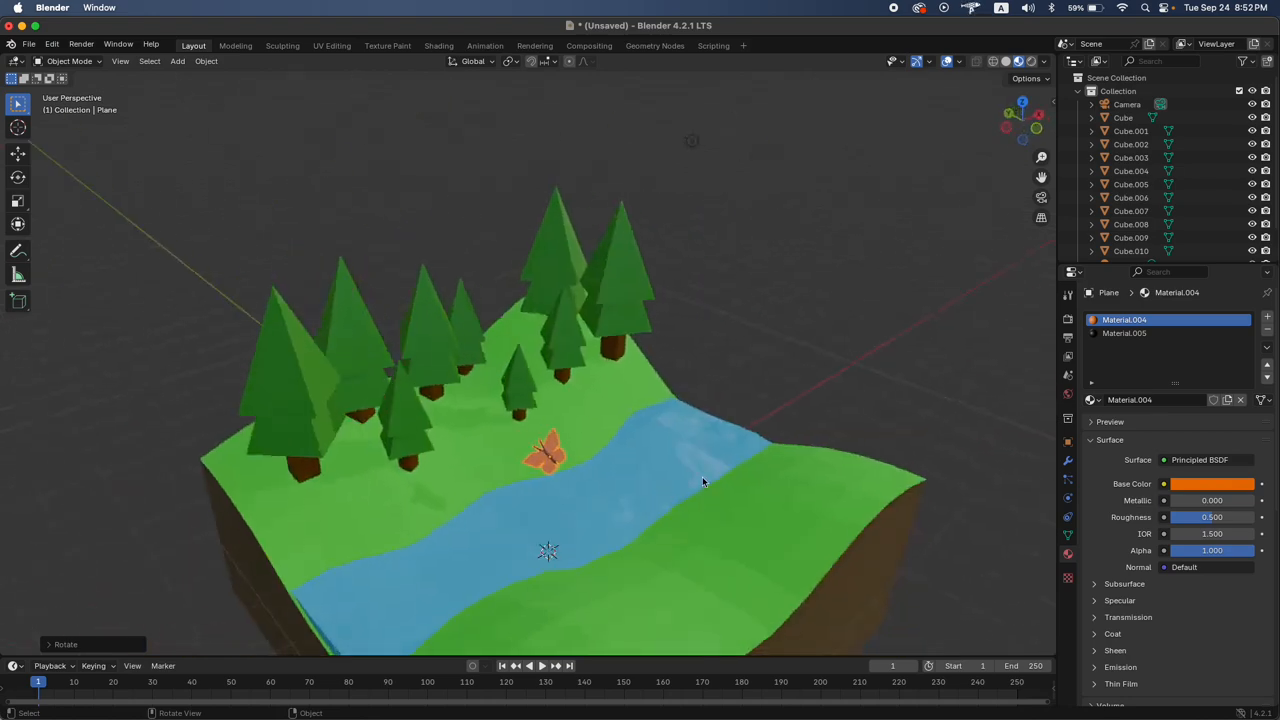
{"action": "scroll", "coordinate": [701, 476], "scroll_direction": "right", "scroll_amount": 10}
With proportional editing enabled, raise the selected outer wing vertices along Z to angle the butterfly's wings upward
{"action": "key", "text": "Tab"}
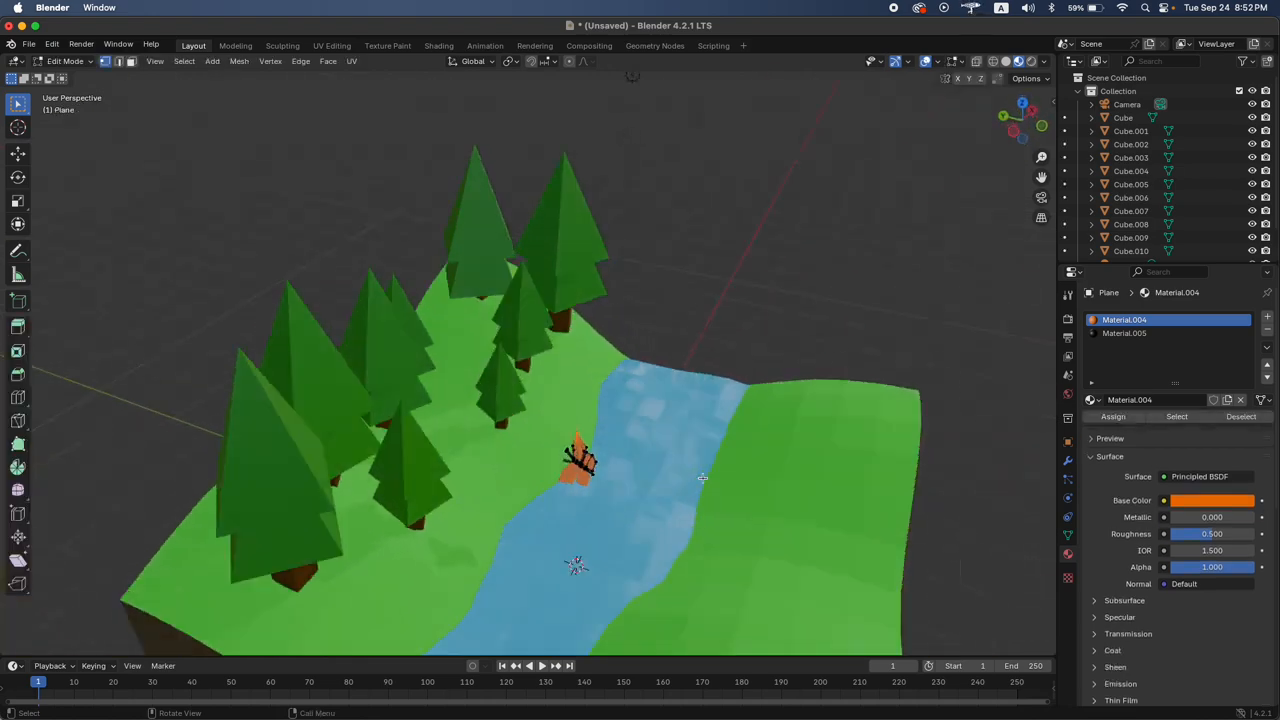
{"action": "scroll", "coordinate": [694, 472], "scroll_direction": "right", "scroll_amount": 10}
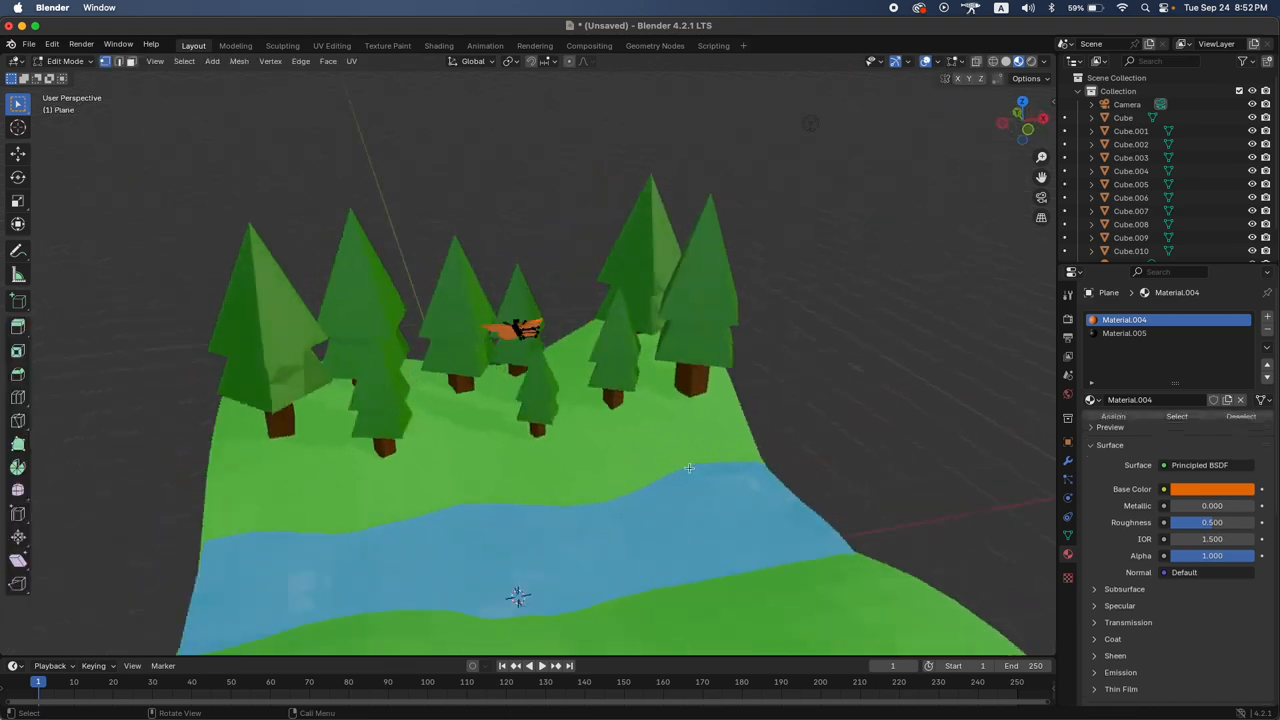
{"action": "scroll", "coordinate": [689, 468], "scroll_direction": "up", "scroll_amount": 10}
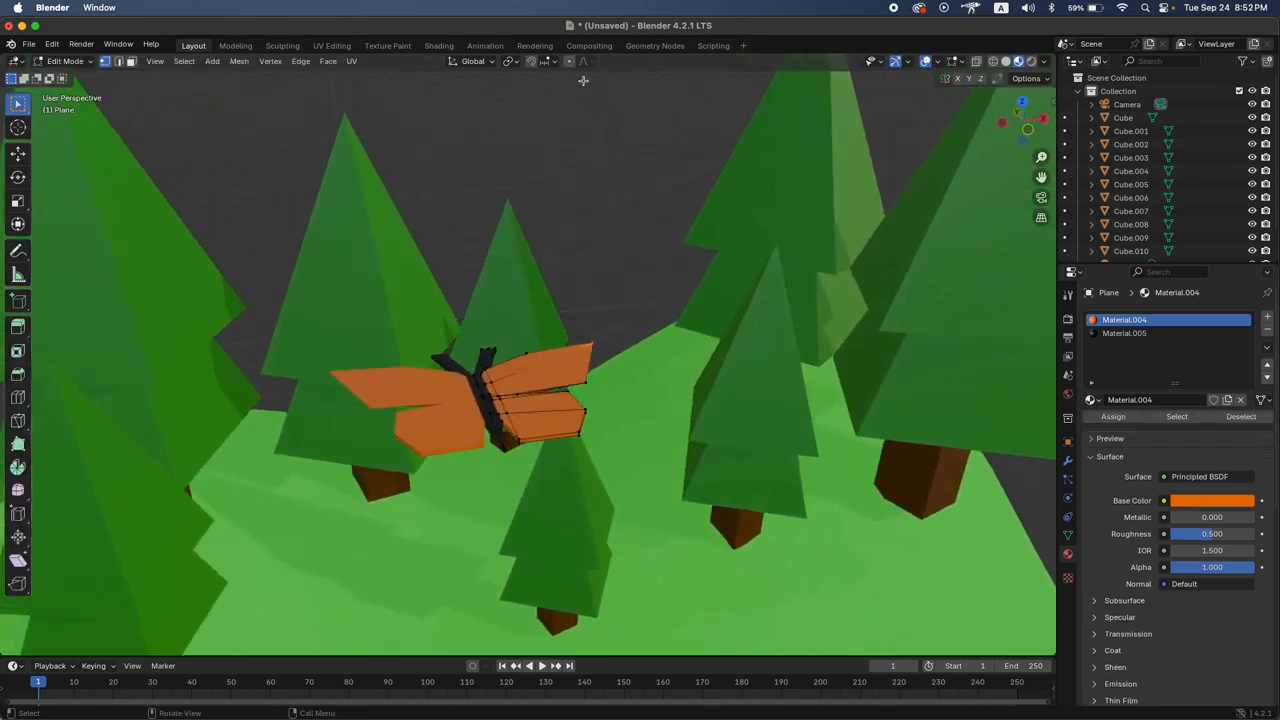
{"action": "scroll", "coordinate": [695, 387], "scroll_direction": "down", "scroll_amount": 5}
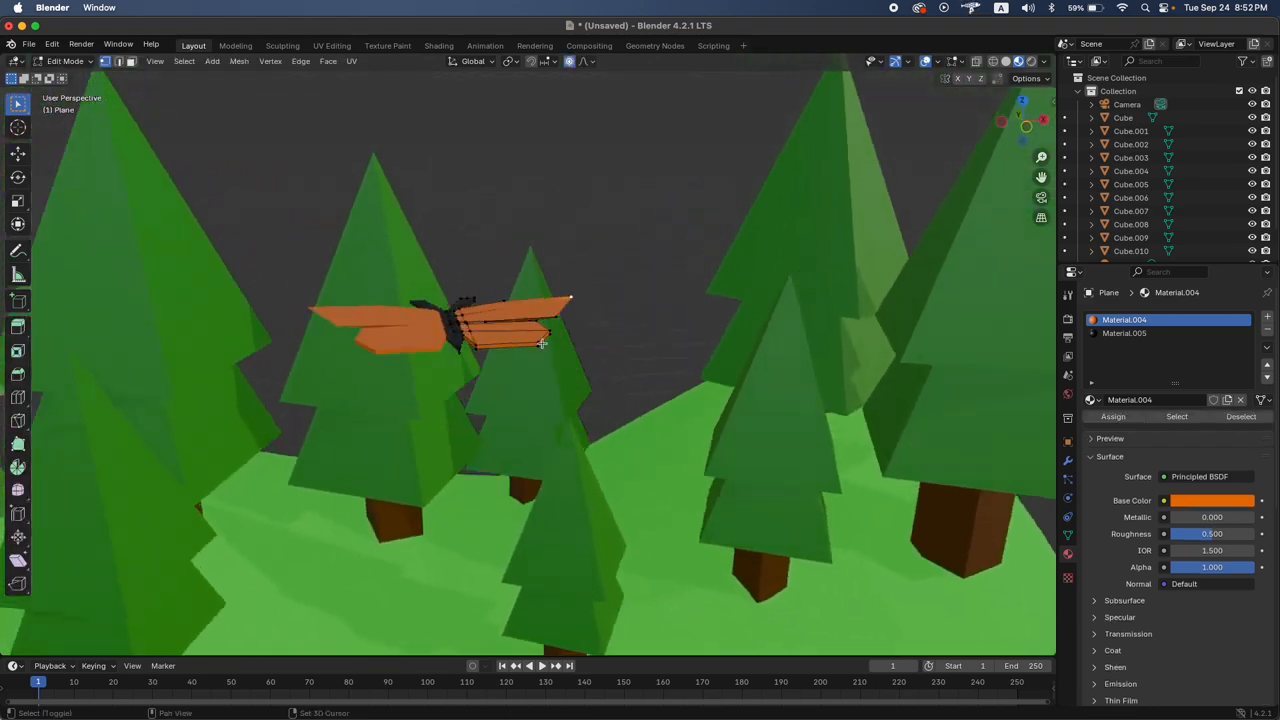
{"action": "key", "text": "g"}
{"action": "key", "text": "z"}
{"action": "scroll", "coordinate": [671, 317], "scroll_direction": "up", "scroll_amount": 10}
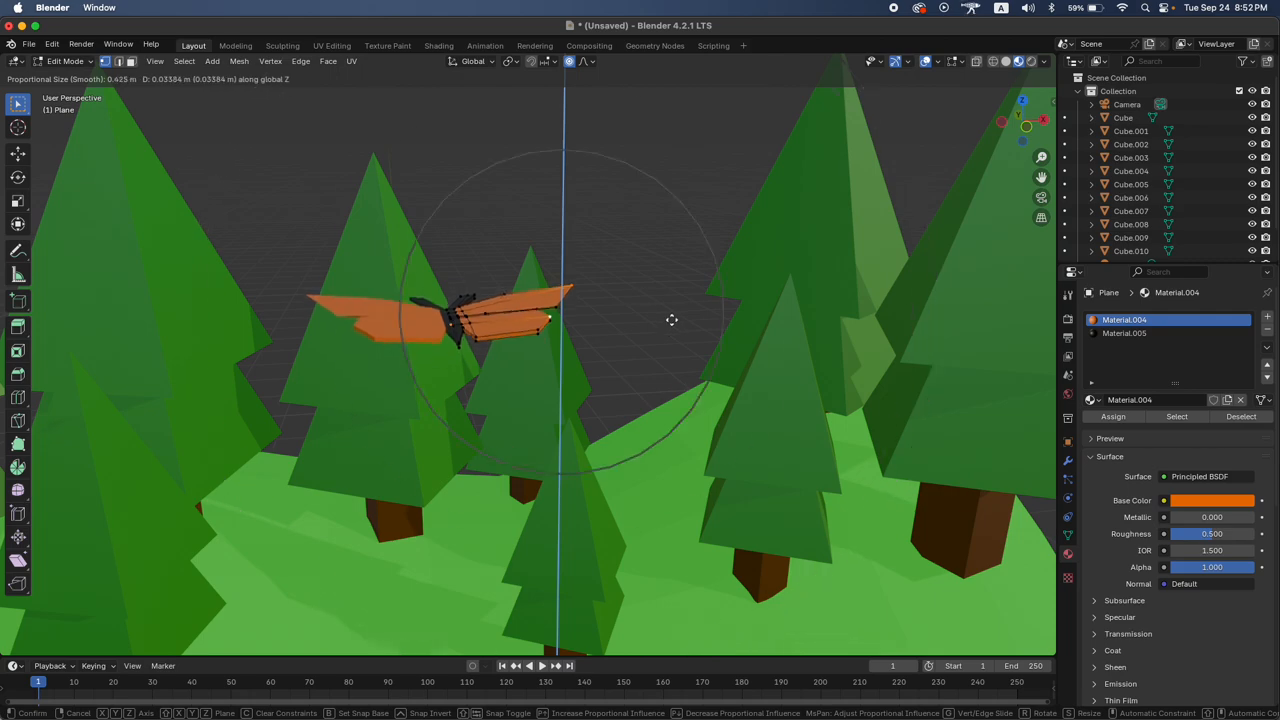
{"action": "left_click", "coordinate": [654, 286]}
Select the antenna tip and lower it along Z with proportional editing at a smaller influence radius
{"action": "scroll", "coordinate": [656, 287], "scroll_direction": "up", "scroll_amount": 10}
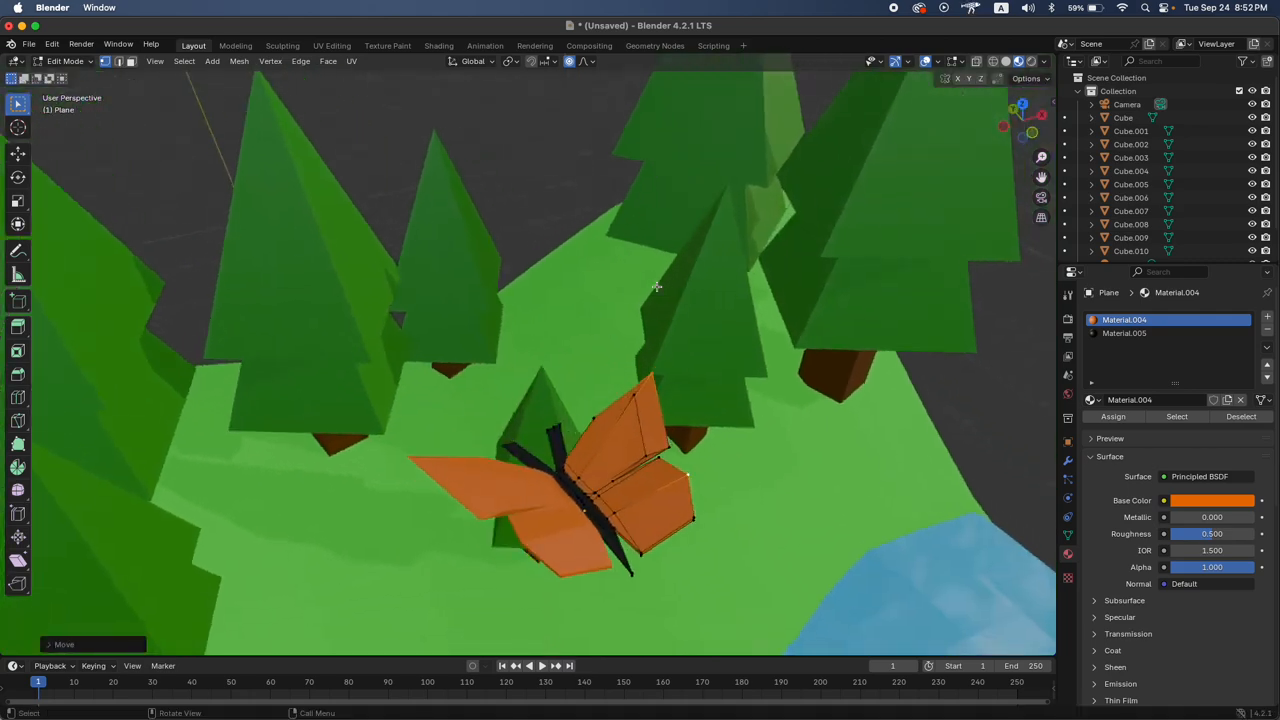
{"action": "scroll", "coordinate": [656, 287], "scroll_direction": "left", "scroll_amount": 10}
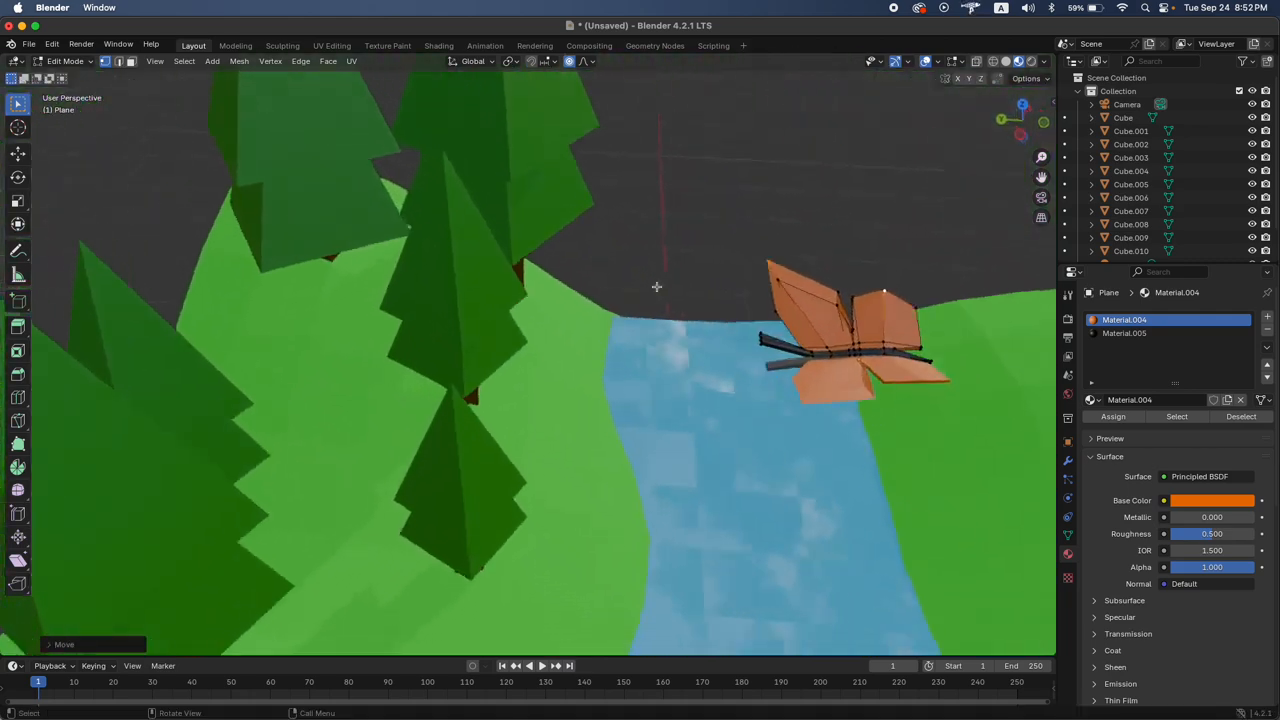
{"action": "left_click", "coordinate": [763, 305]}
{"action": "scroll", "coordinate": [797, 357], "scroll_direction": "down", "scroll_amount": 4}
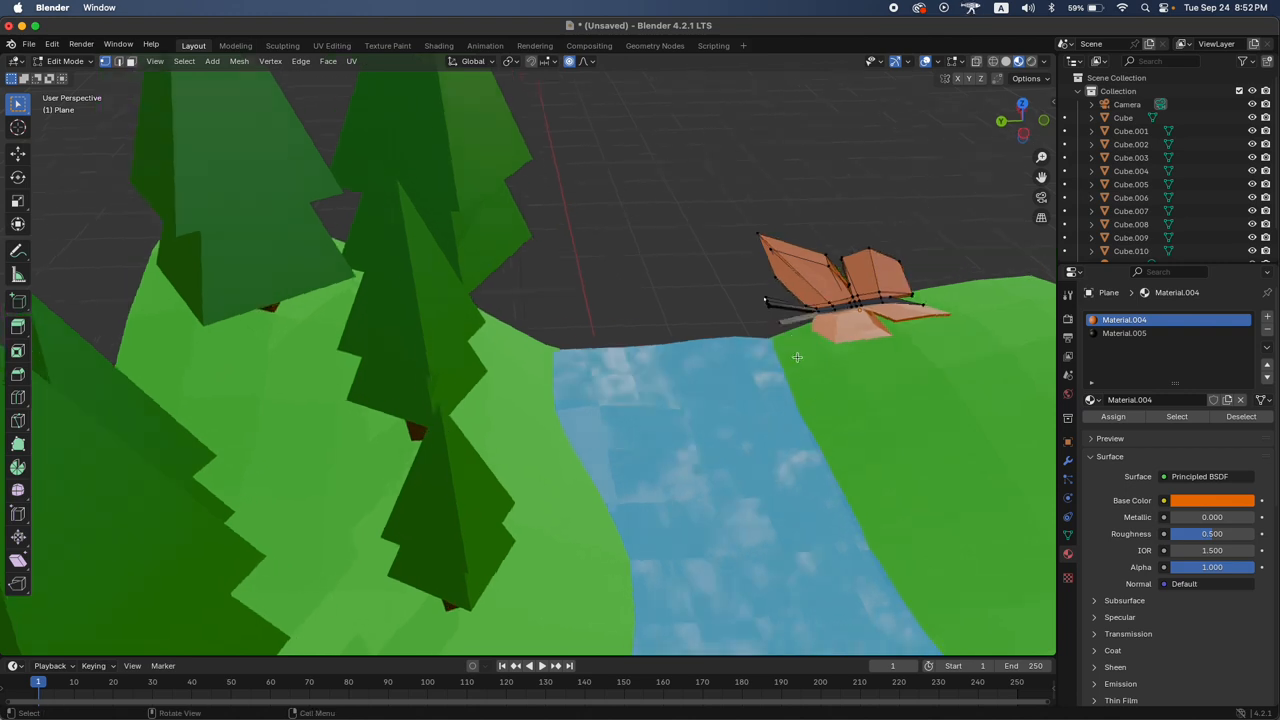
{"action": "key", "text": "g"}
{"action": "key", "text": "z"}
{"action": "scroll", "coordinate": [796, 365], "scroll_direction": "up", "scroll_amount": 3}
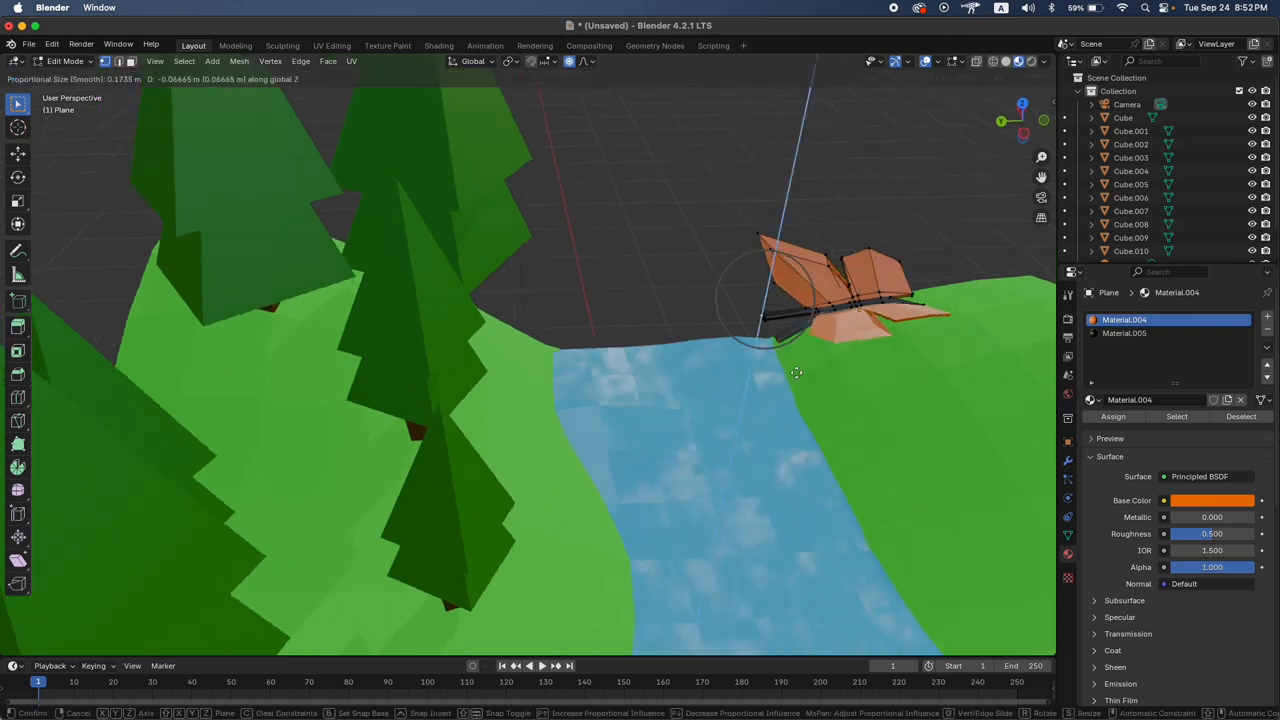
{"action": "left_click", "coordinate": [795, 370]}
{"action": "scroll", "coordinate": [795, 370], "scroll_direction": "down", "scroll_amount": 5}
{"action": "key", "text": "Tab"}
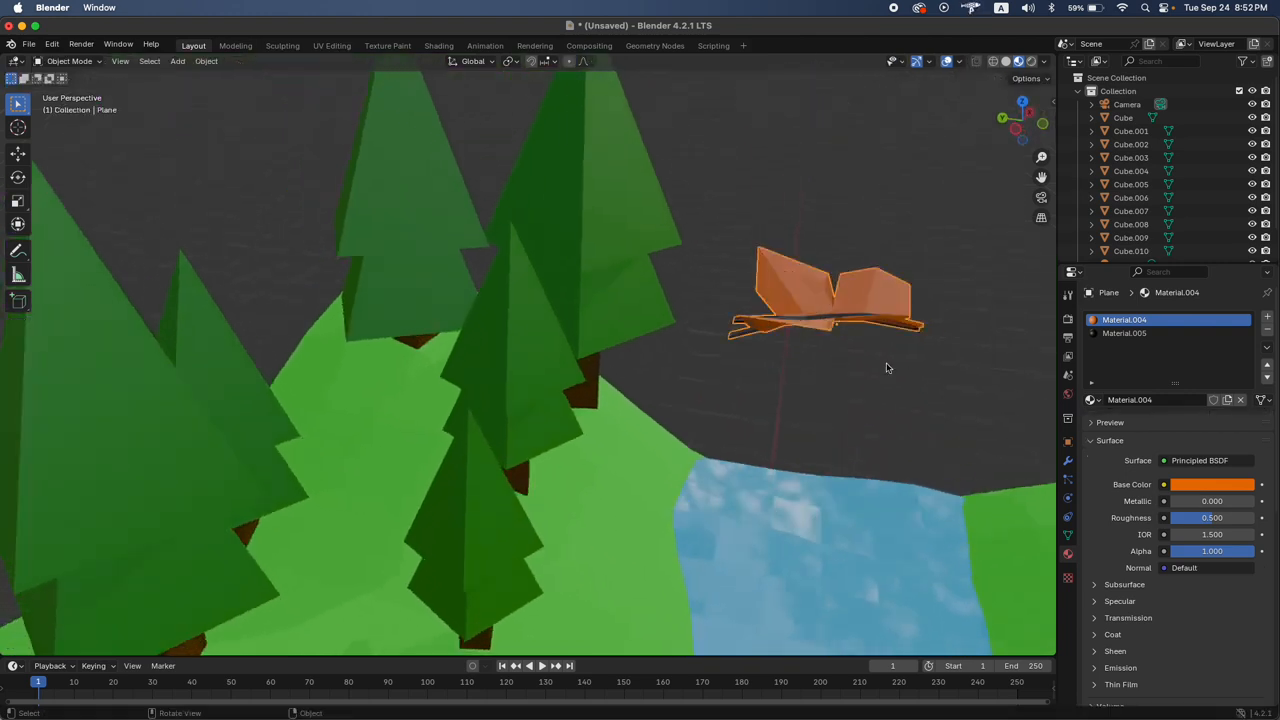
Rotate the whole butterfly to pitch its body after the wing and antenna edits
{"action": "key", "text": "r"}
{"action": "left_click", "coordinate": [905, 400]}
{"action": "scroll", "coordinate": [903, 407], "scroll_direction": "down", "scroll_amount": 10}
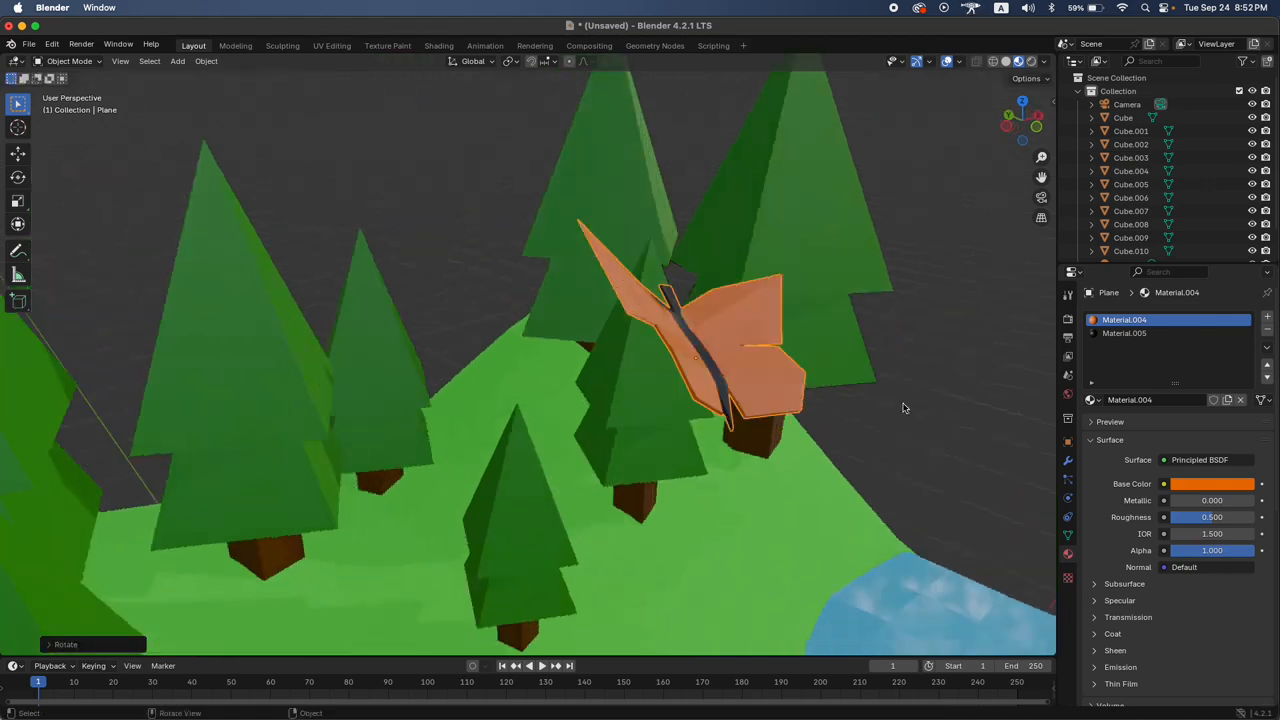
{"action": "scroll", "coordinate": [877, 420], "scroll_direction": "down", "scroll_amount": 5}
{"action": "scroll", "coordinate": [880, 418], "scroll_direction": "down", "scroll_amount": 4}
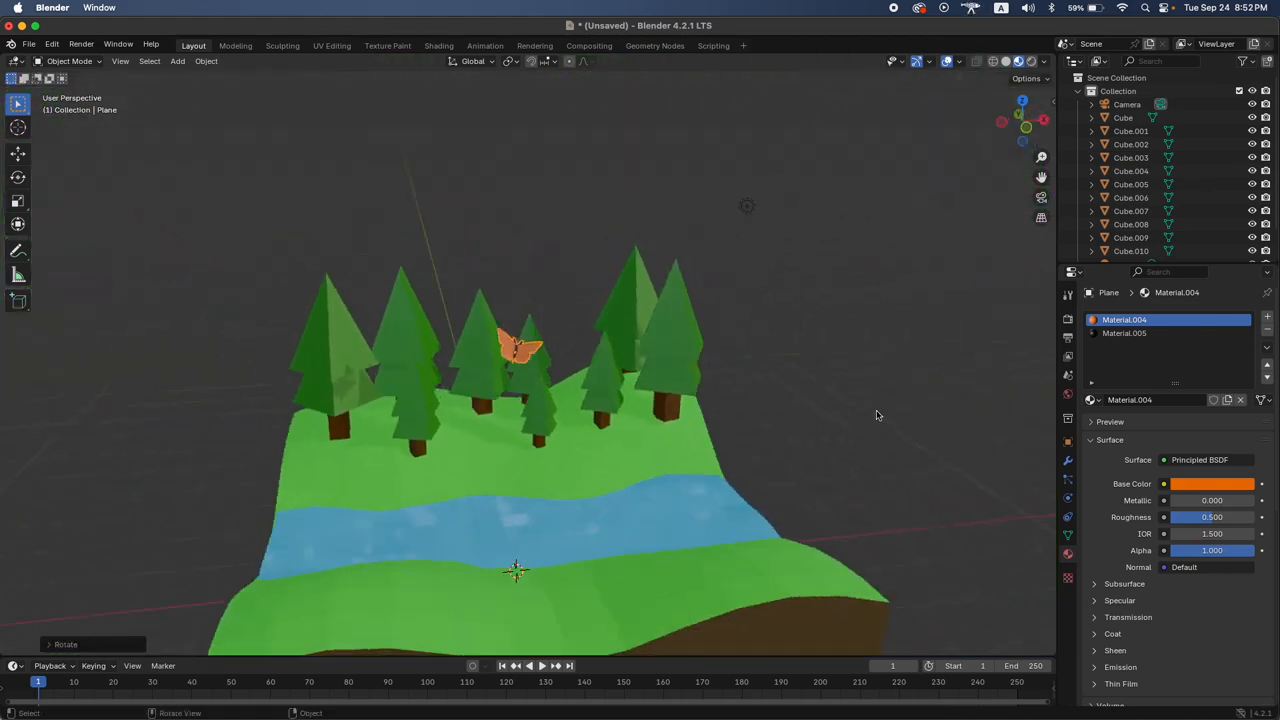
Move the butterfly away from the trees to a spot above the river
{"action": "key", "text": "g"}
{"action": "left_click", "coordinate": [814, 494]}
{"action": "scroll", "coordinate": [814, 494], "scroll_direction": "right", "scroll_amount": 10}
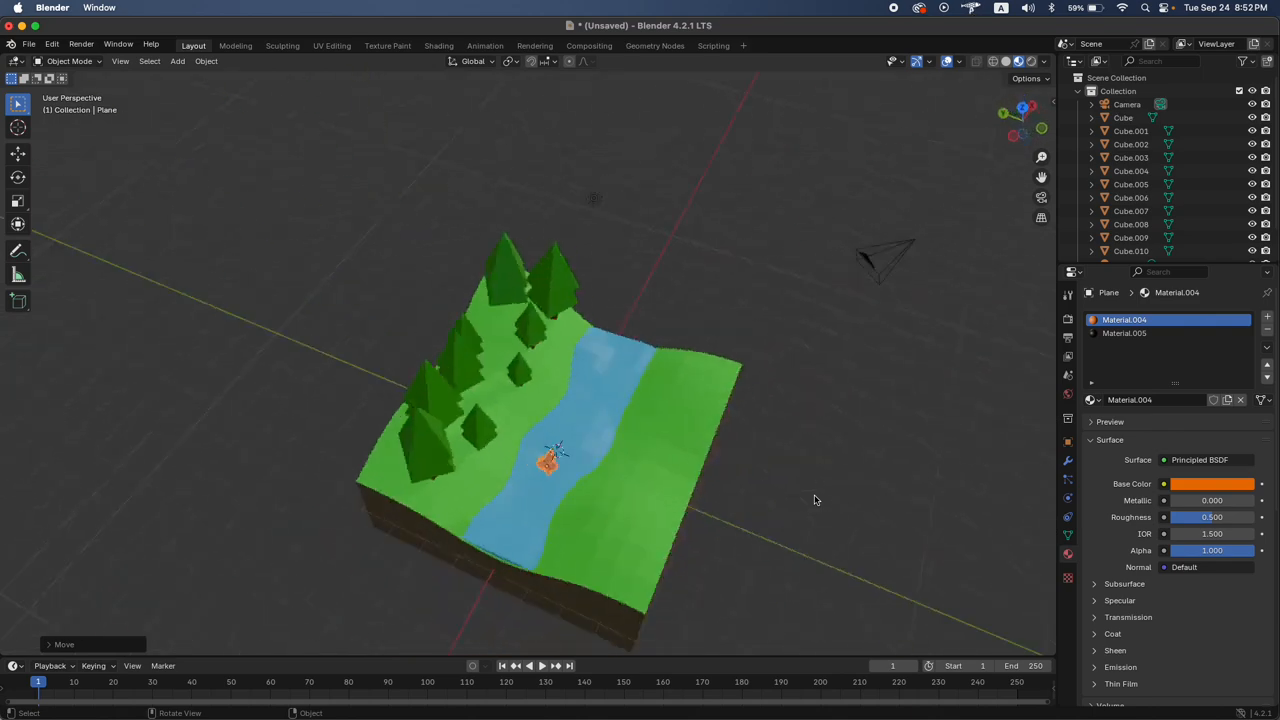
{"action": "scroll", "coordinate": [814, 500], "scroll_direction": "right", "scroll_amount": 10}
{"action": "scroll", "coordinate": [814, 500], "scroll_direction": "up", "scroll_amount": 5}
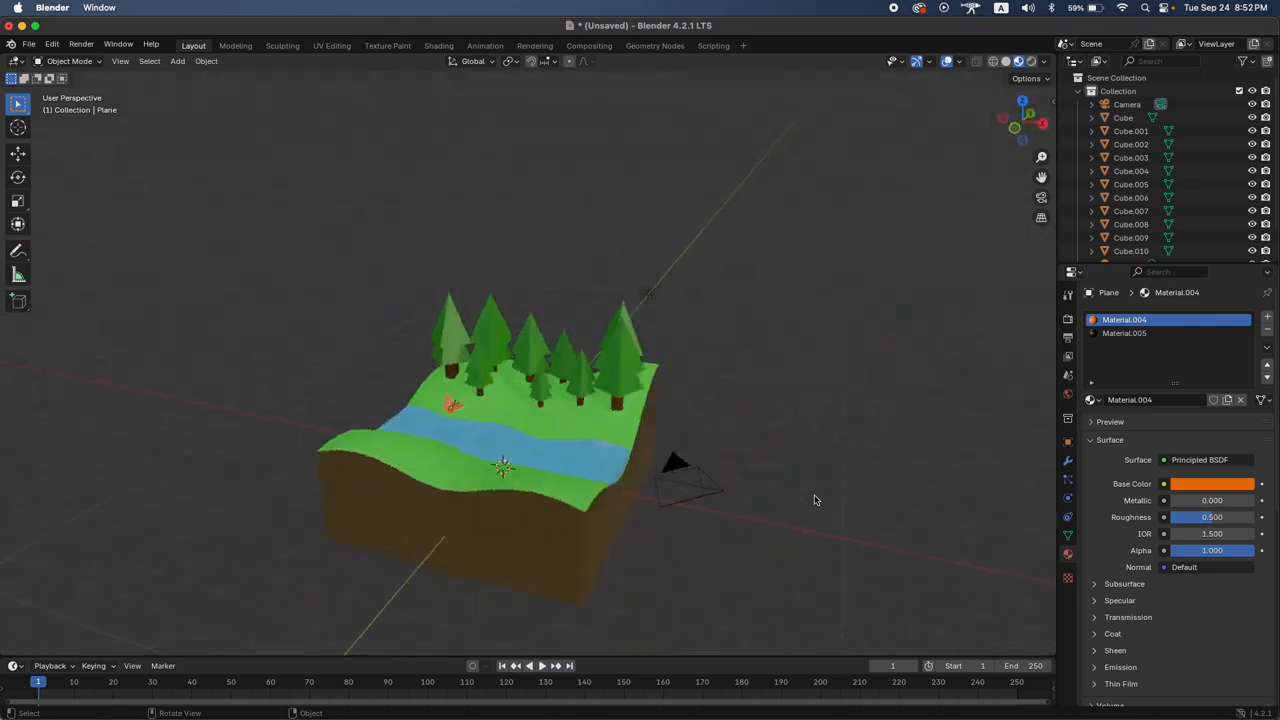
{"action": "scroll", "coordinate": [814, 500], "scroll_direction": "up", "scroll_amount": 3, "text": "ctrl"}
{"action": "scroll", "coordinate": [814, 500], "scroll_direction": "up", "scroll_amount": 10, "text": "ctrl"}
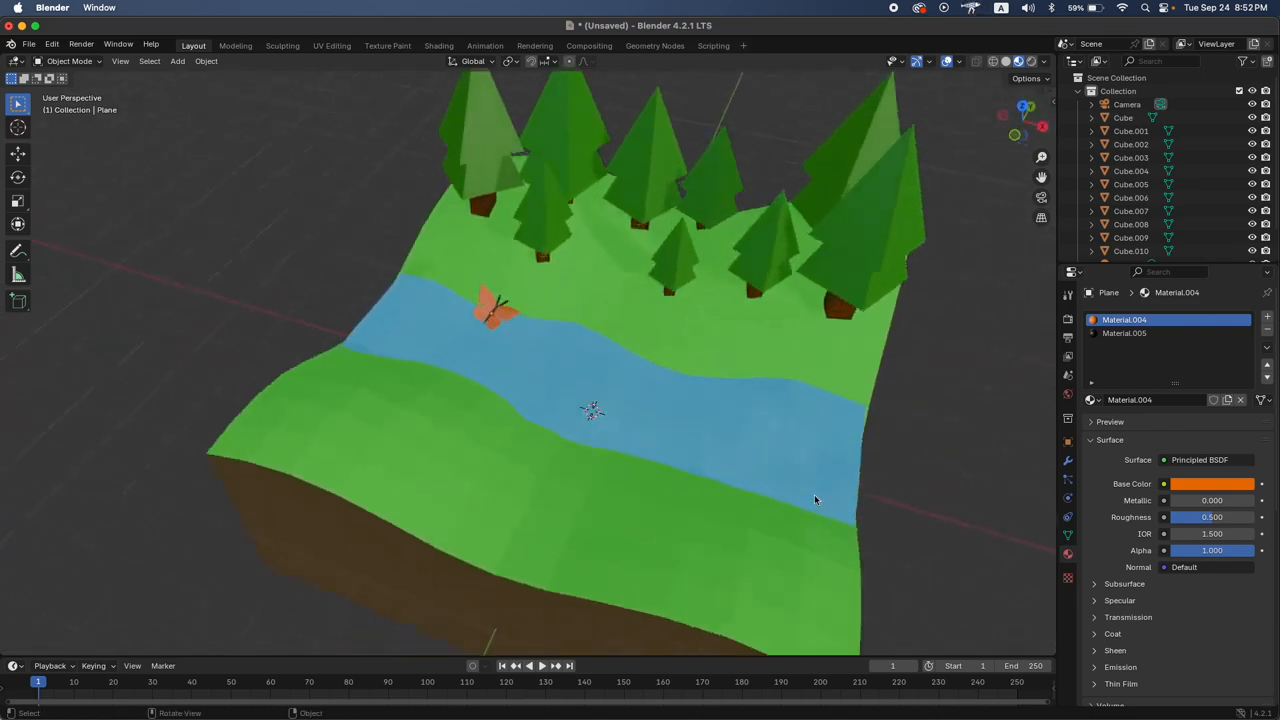
Scale the butterfly down to about 0.73 of its size and move it toward the opposite end of the river
{"action": "key", "text": "s"}
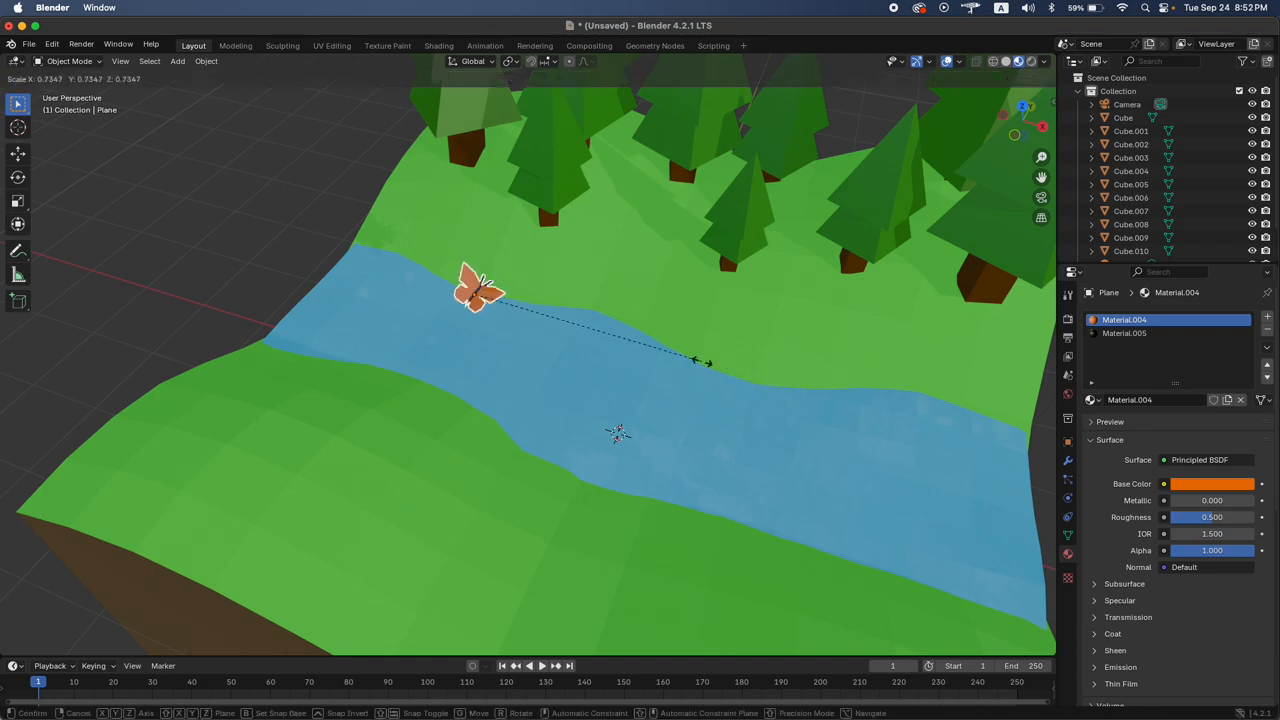
{"action": "left_click", "coordinate": [703, 362]}
{"action": "scroll", "coordinate": [666, 357], "scroll_direction": "left", "scroll_amount": 10}
{"action": "key", "text": "g"}
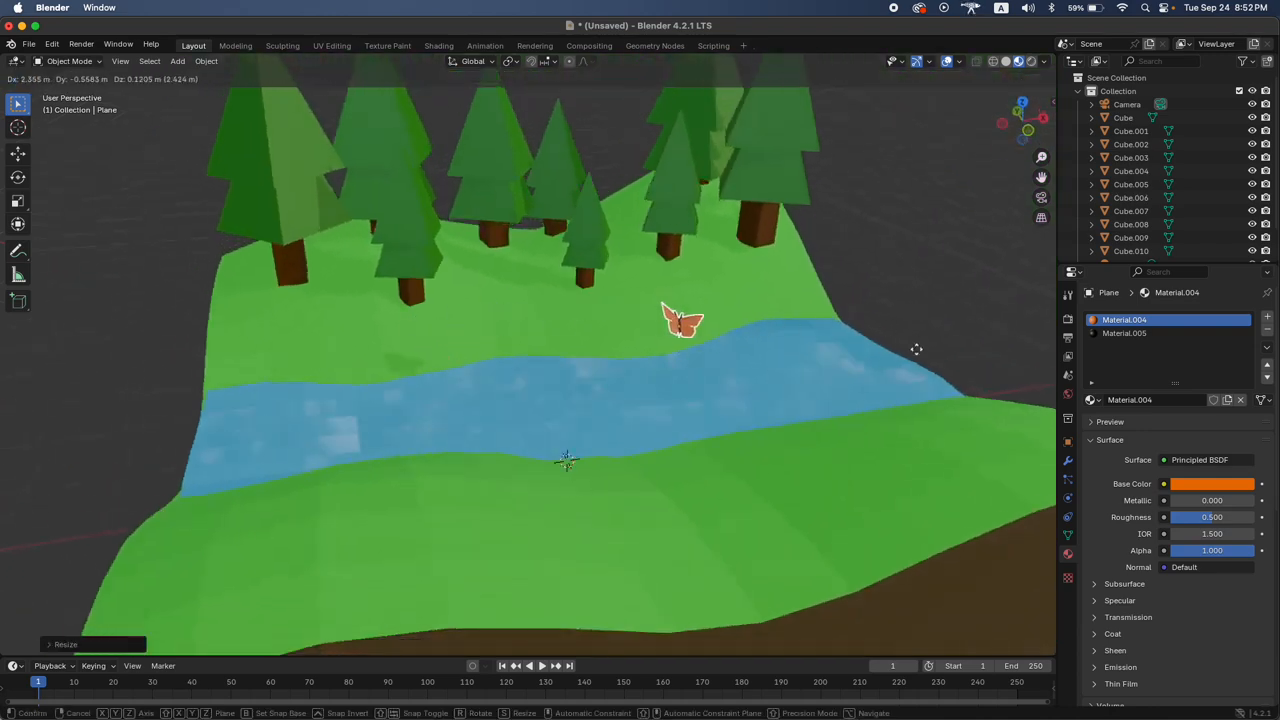
{"action": "left_click", "coordinate": [916, 346]}
Rotate the butterfly while looking along the river to adjust its flight angle
{"action": "scroll", "coordinate": [918, 350], "scroll_direction": "down", "scroll_amount": 5, "text": "ctrl"}
{"action": "scroll", "coordinate": [925, 345], "scroll_direction": "left", "scroll_amount": 8}
{"action": "key", "text": "r"}
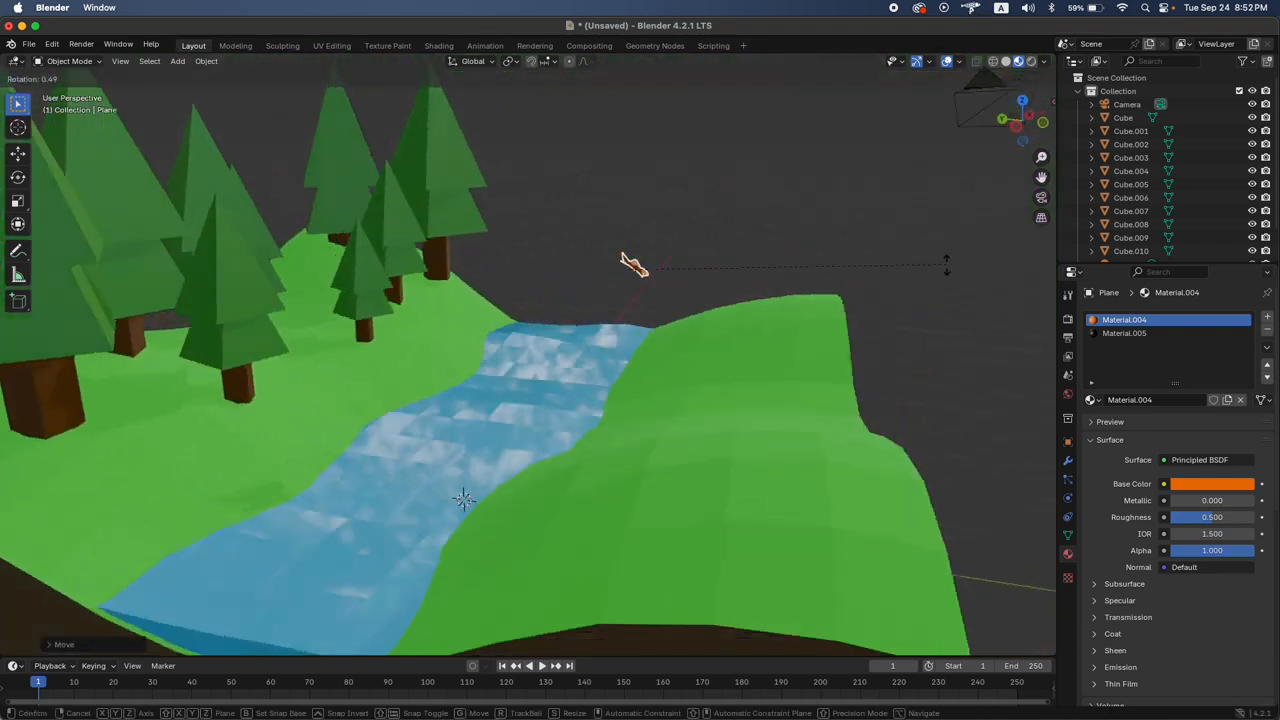
{"action": "left_click", "coordinate": [889, 334]}
{"action": "scroll", "coordinate": [889, 334], "scroll_direction": "left", "scroll_amount": 15}
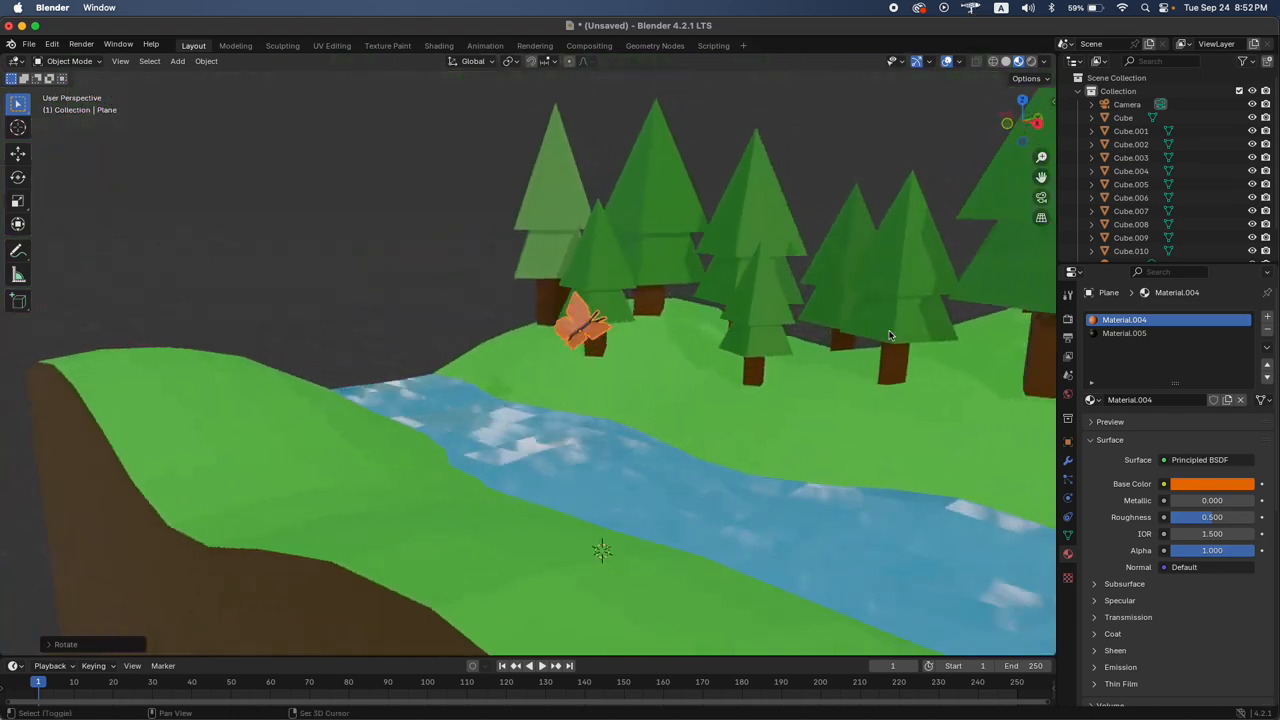
Move the butterfly horizontally over the river with the global Z axis locked
{"action": "scroll", "coordinate": [889, 334], "scroll_direction": "left", "scroll_amount": 15}
{"action": "key", "text": "g"}
{"action": "key", "text": "shift+z"}
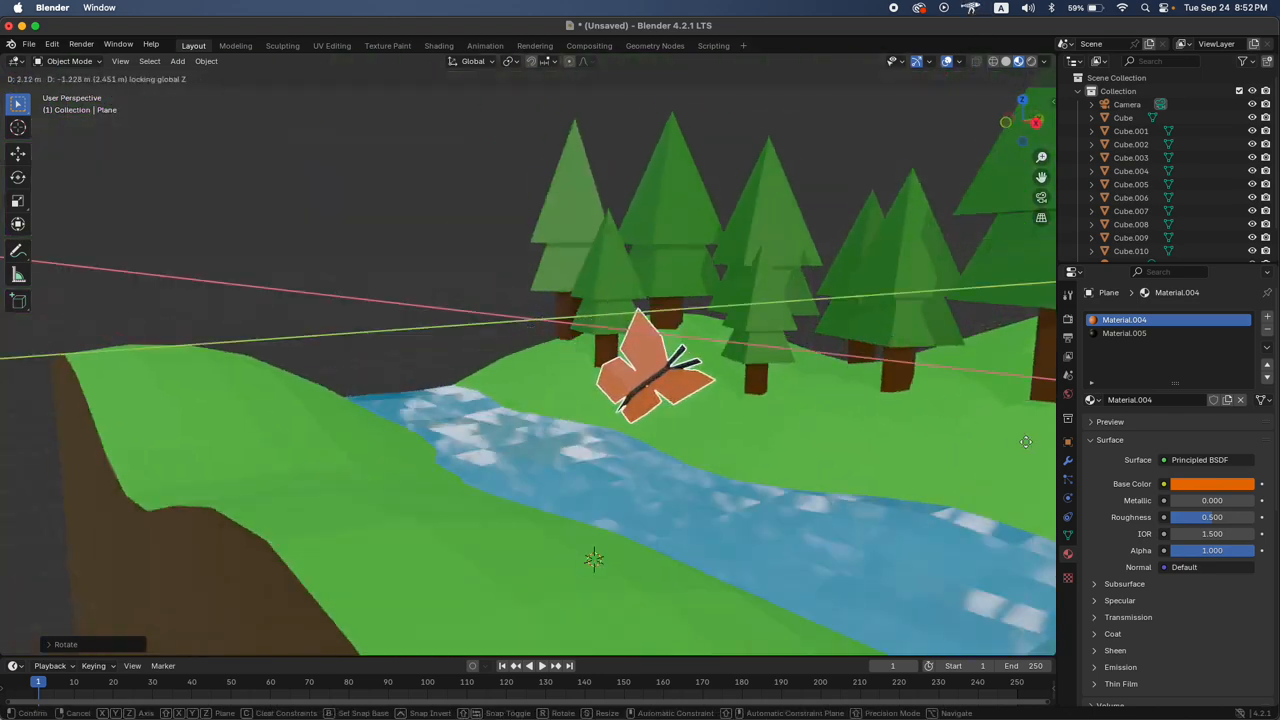
{"action": "left_click", "coordinate": [1050, 450]}
{"action": "scroll", "coordinate": [1050, 450], "scroll_direction": "left", "scroll_amount": 15}
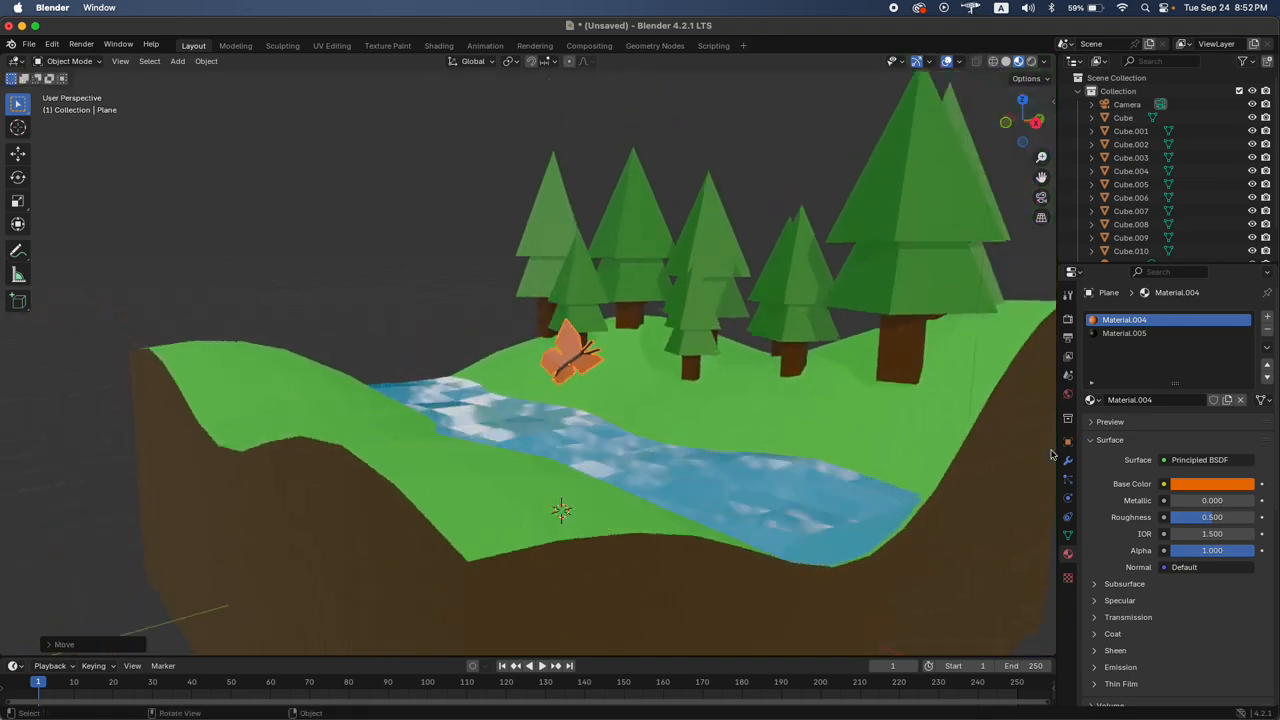
Move the butterfly higher above the river
{"action": "key", "text": "g"}
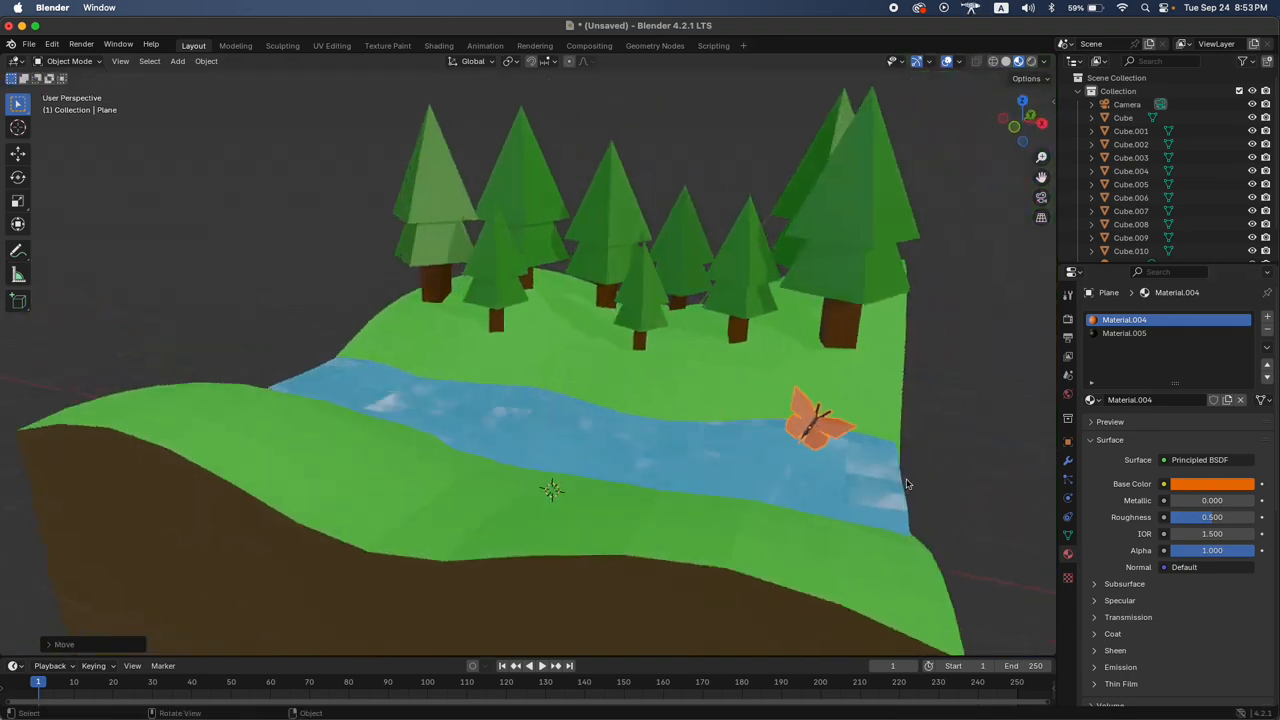
{"action": "scroll", "coordinate": [903, 478], "scroll_direction": "up", "scroll_amount": 5}
{"action": "left_click", "coordinate": [876, 466]}
{"action": "scroll", "coordinate": [876, 466], "scroll_direction": "left", "scroll_amount": 10}
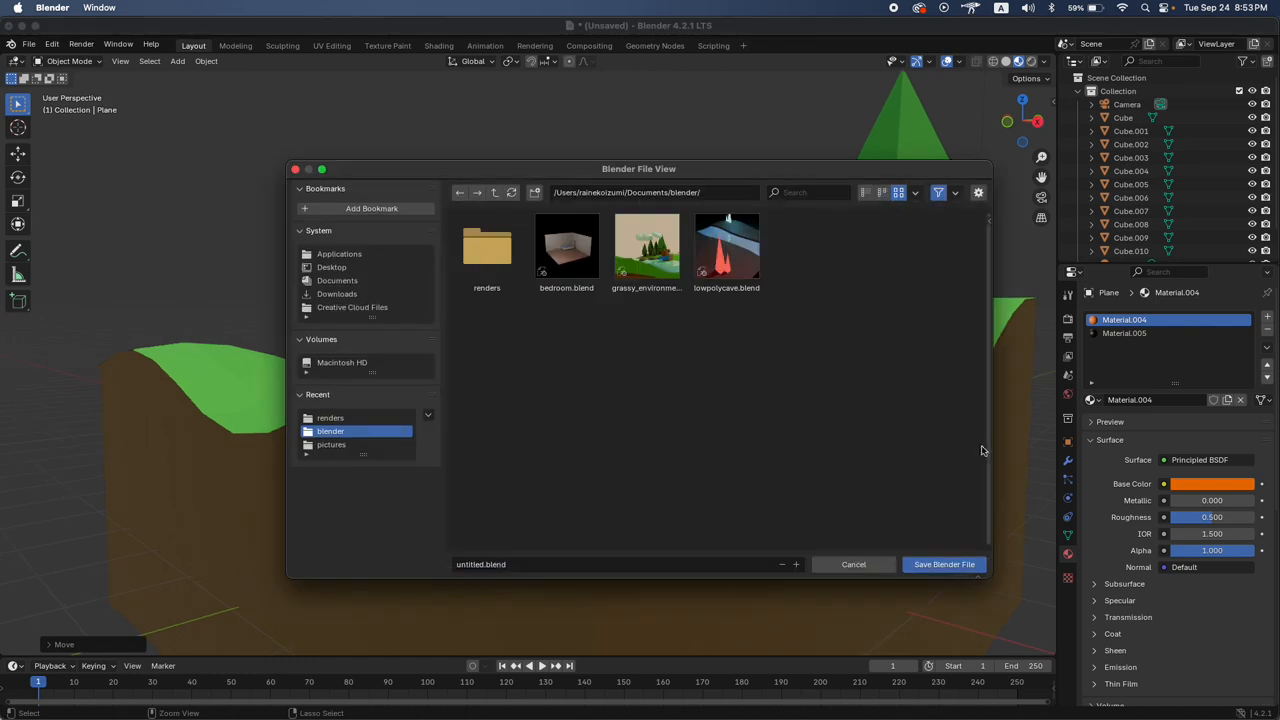
Try an Array modifier with a count of 5 on the butterfly and remove it again
{"action": "key", "text": "Escape"}
{"action": "left_click", "coordinate": [1068, 460]}
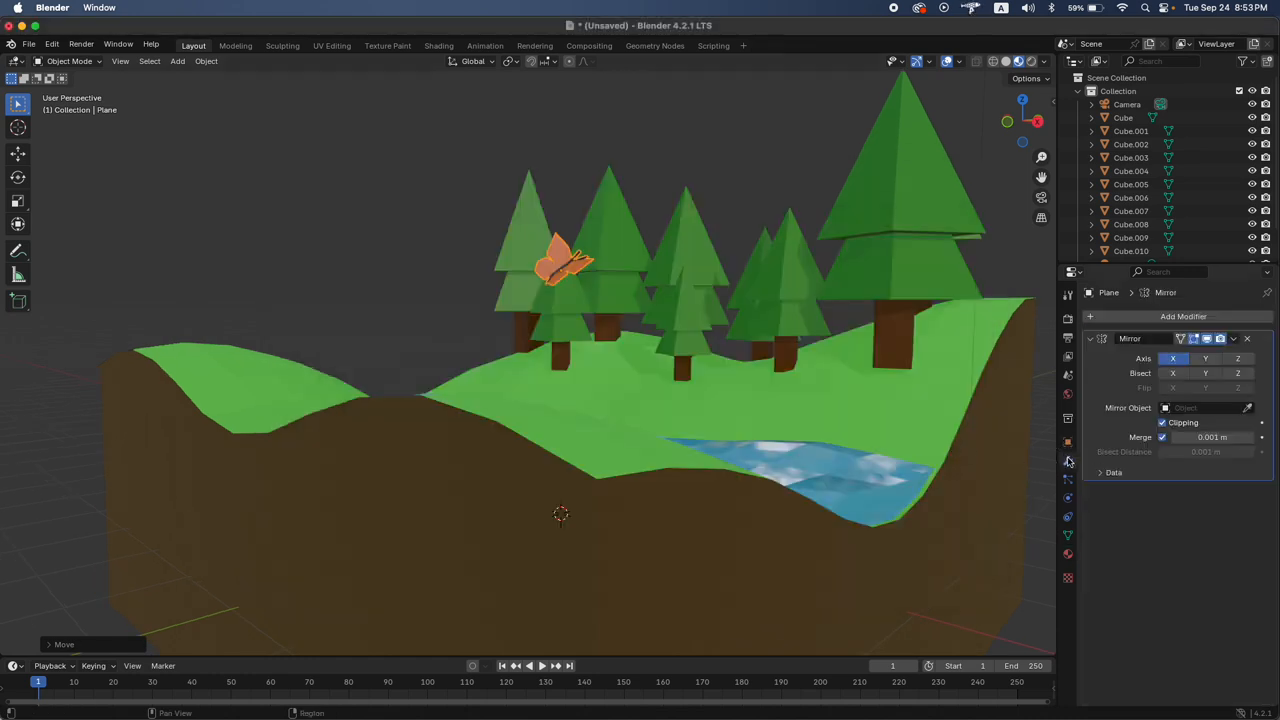
{"action": "middle_click_drag", "start_coordinate": [937, 323], "coordinate": [580, 346]}
{"action": "scroll", "coordinate": [582, 346], "scroll_direction": "up", "scroll_amount": 5}
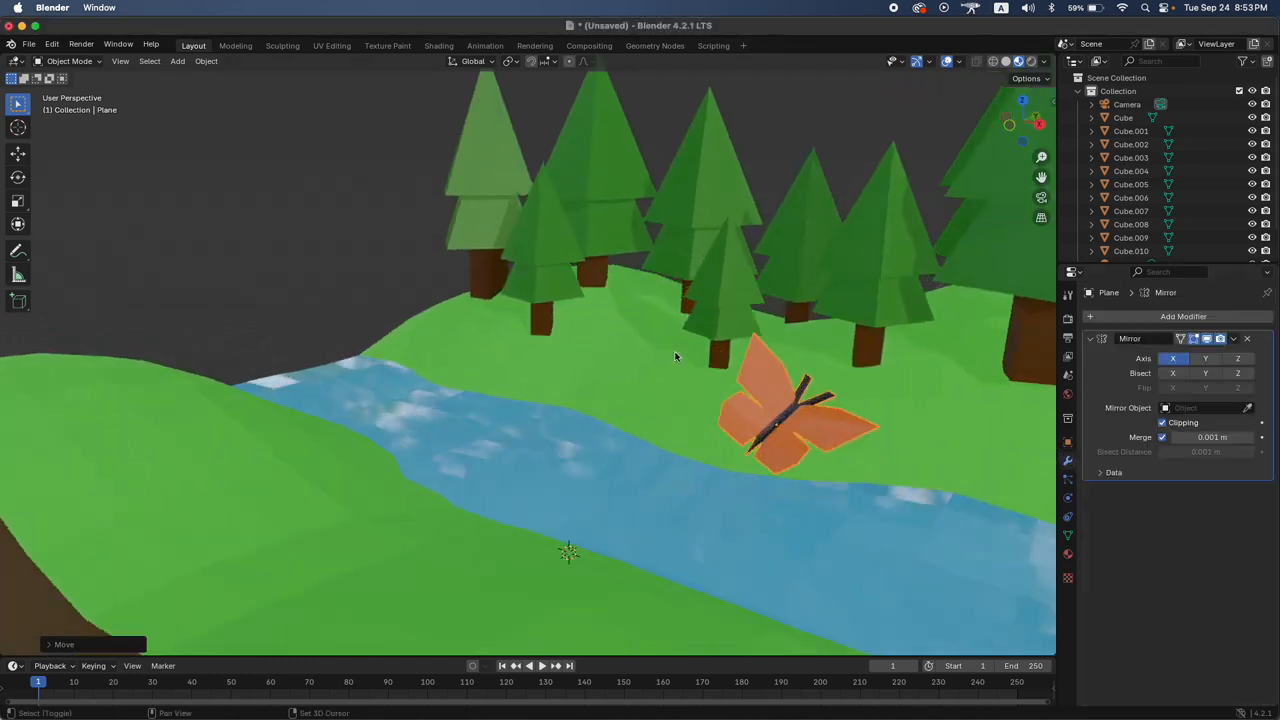
{"action": "scroll", "coordinate": [675, 355], "scroll_direction": "right", "scroll_amount": 5}
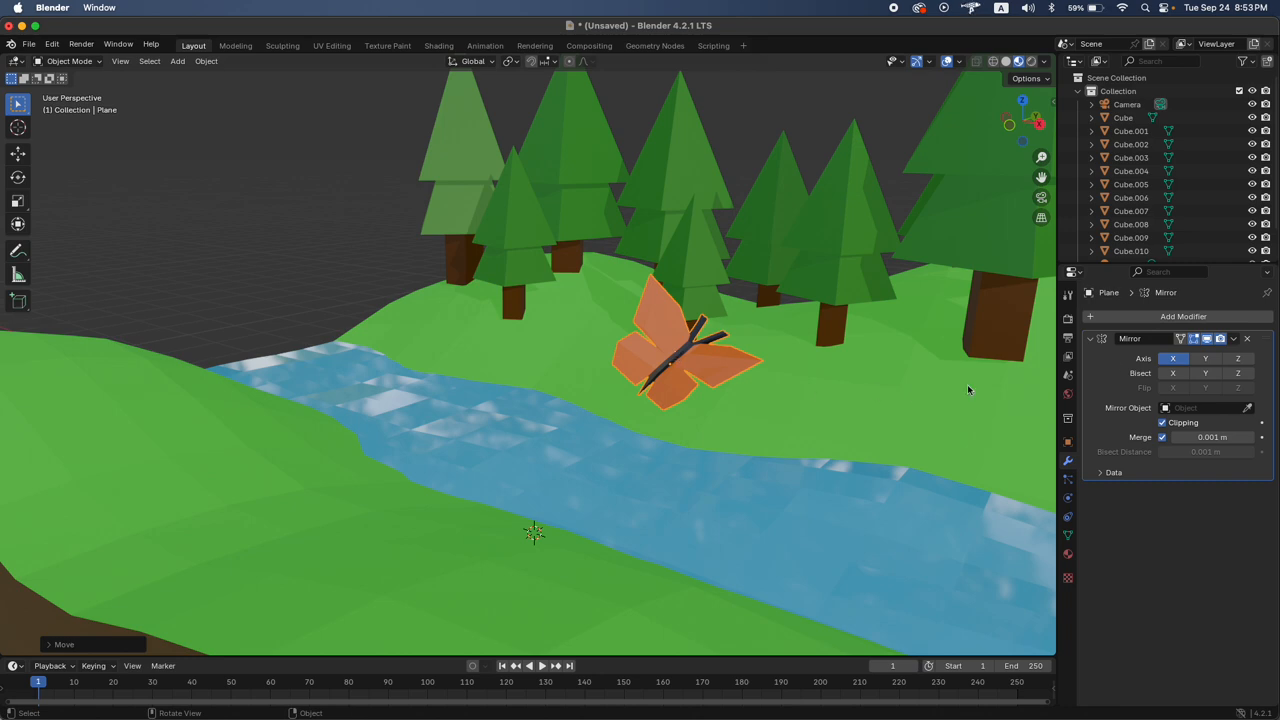
{"action": "left_click", "coordinate": [1087, 316]}
{"action": "mouse_move", "coordinate": [1085, 316]}
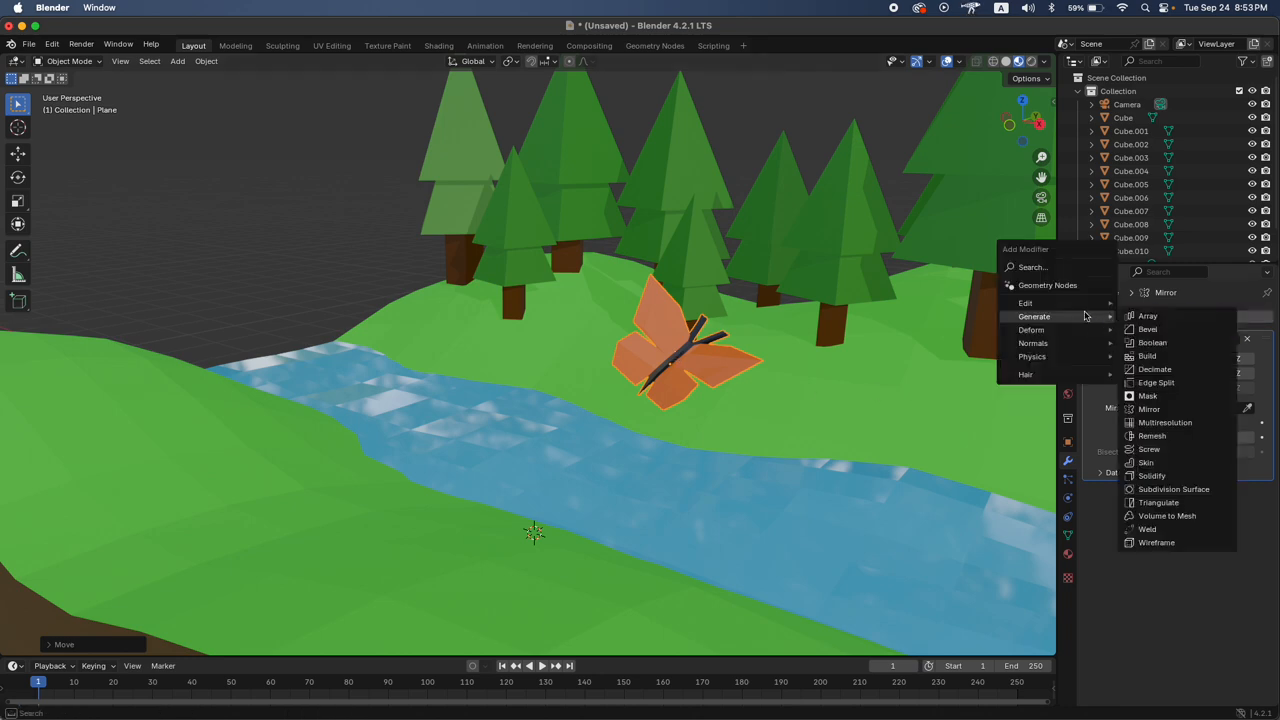
{"action": "left_click", "coordinate": [1146, 316]}
{"action": "scroll", "coordinate": [977, 449], "scroll_direction": "down", "scroll_amount": 3}
{"action": "left_click", "coordinate": [1249, 528]}
{"action": "left_click", "coordinate": [1249, 528]}
{"action": "left_click", "coordinate": [1249, 528]}
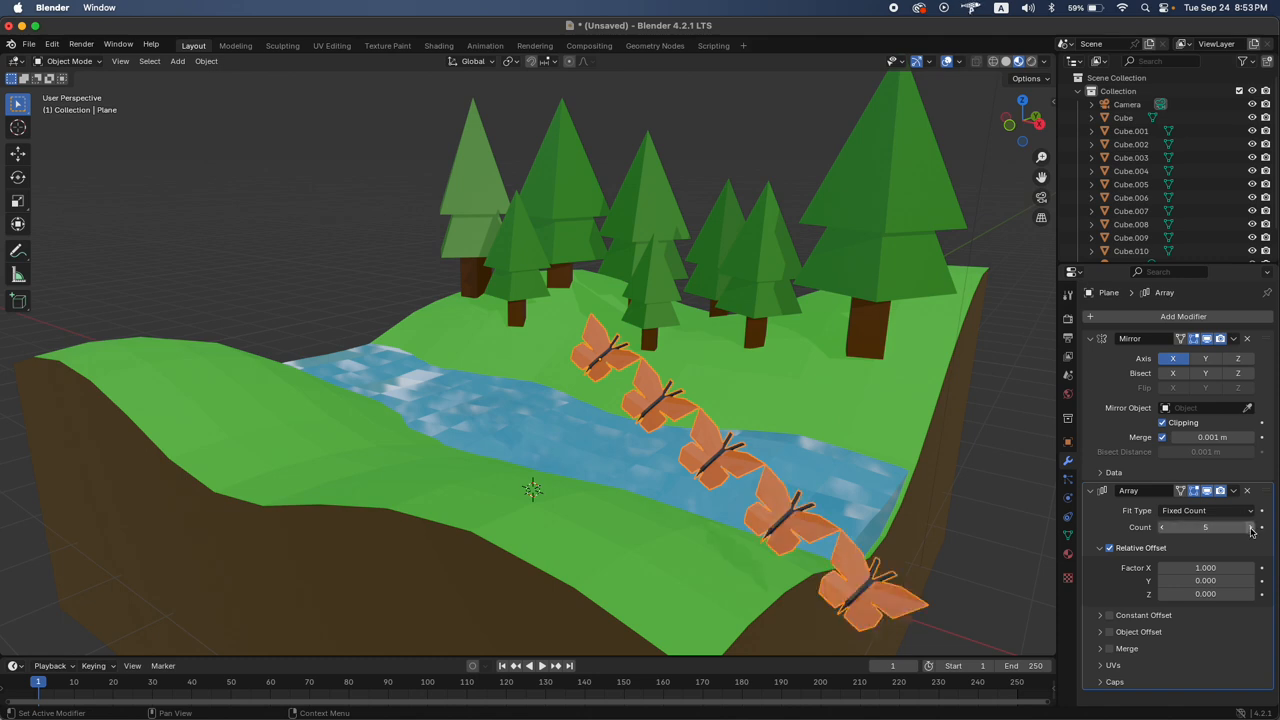
{"action": "left_click", "coordinate": [1247, 491]}
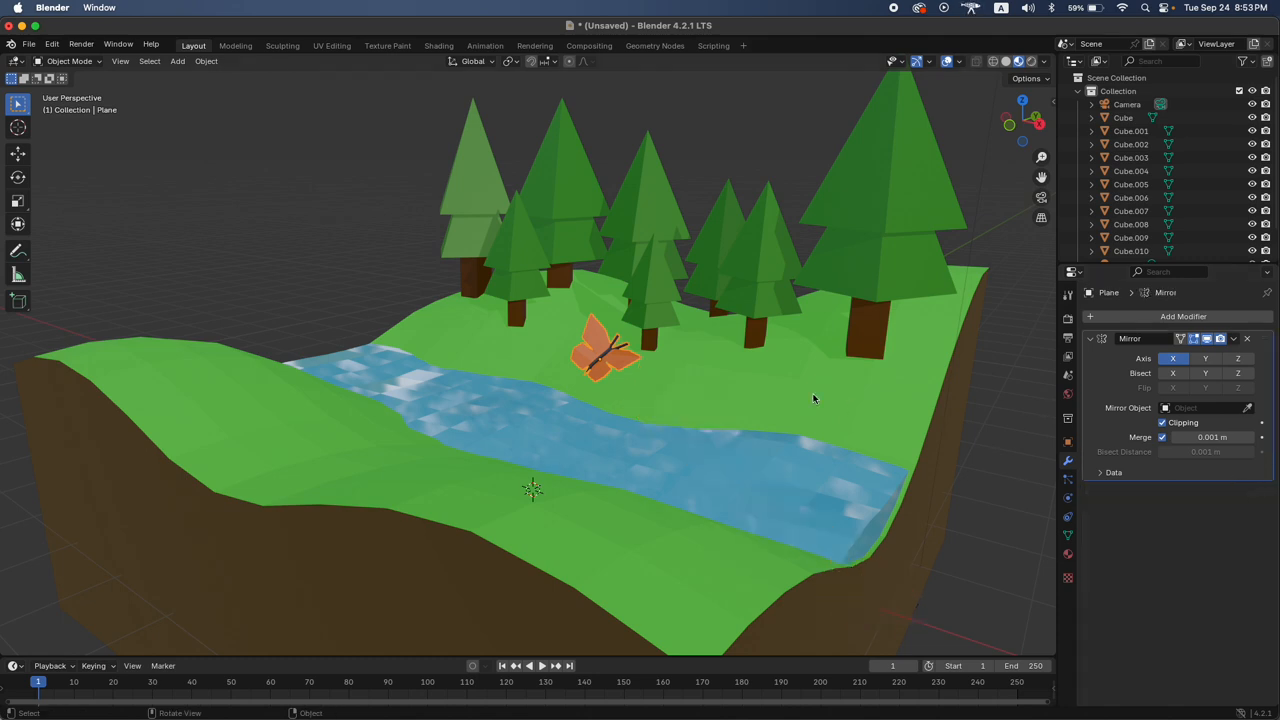
Examine the butterfly, river and pine trees from several angles and distances
{"action": "scroll", "coordinate": [813, 398], "scroll_direction": "up", "scroll_amount": 4}
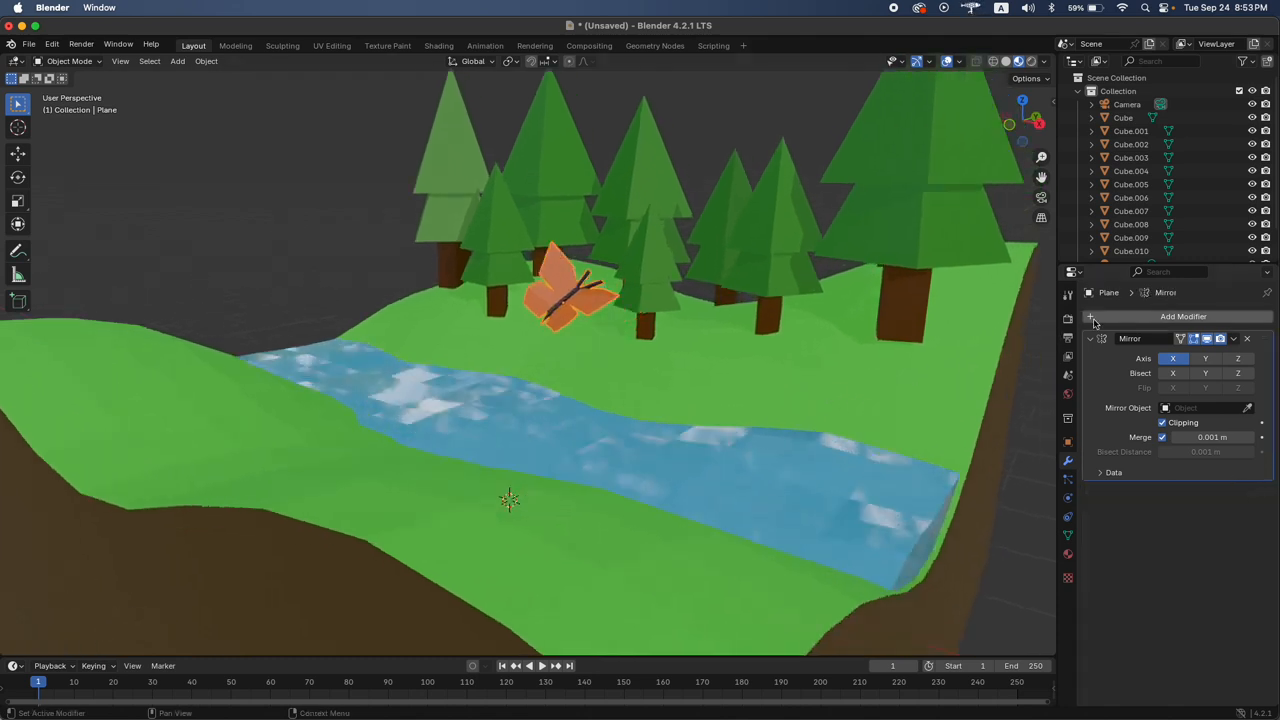
{"action": "left_click", "coordinate": [1105, 318]}
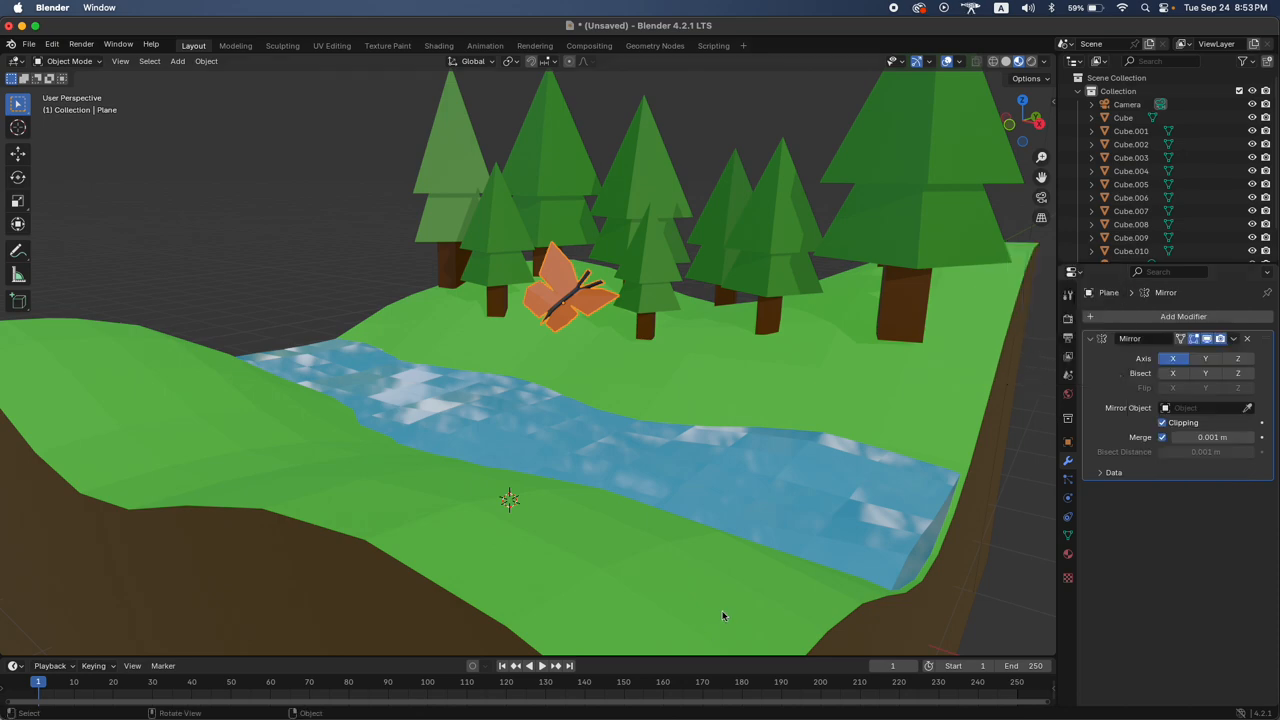
{"action": "scroll", "coordinate": [820, 447], "scroll_direction": "up", "scroll_amount": 10}
{"action": "scroll", "coordinate": [820, 447], "scroll_direction": "down", "scroll_amount": 10}
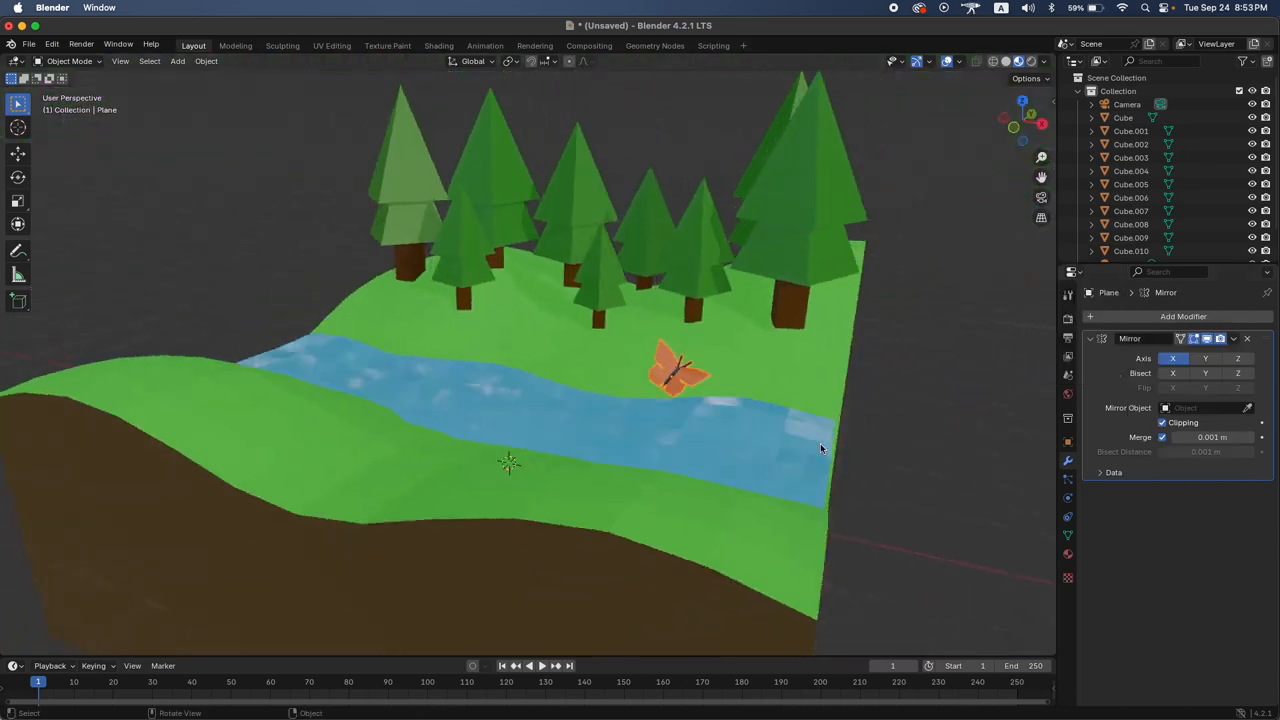
{"action": "scroll", "coordinate": [820, 447], "scroll_direction": "up", "scroll_amount": 4}
{"action": "scroll", "coordinate": [820, 447], "scroll_direction": "down", "scroll_amount": 5}
{"action": "scroll", "coordinate": [820, 447], "scroll_direction": "down", "scroll_amount": 5}
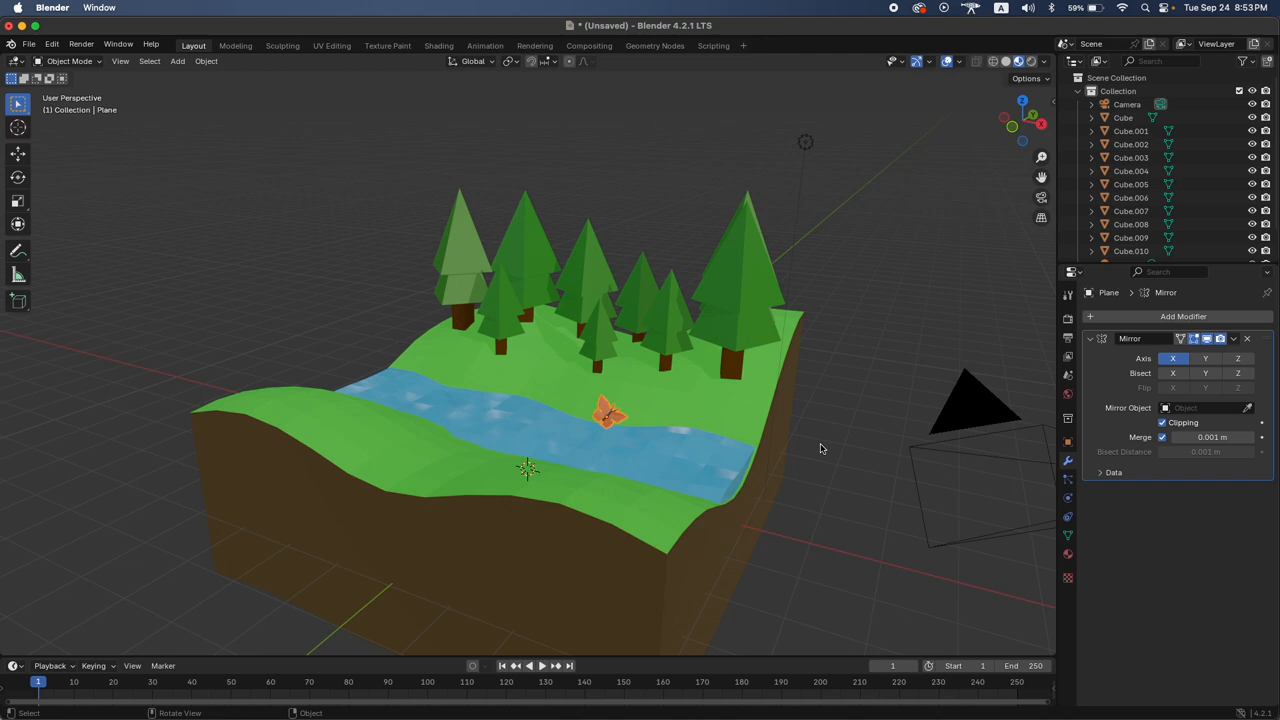
{"action": "scroll", "coordinate": [821, 449], "scroll_direction": "right", "scroll_amount": 5}
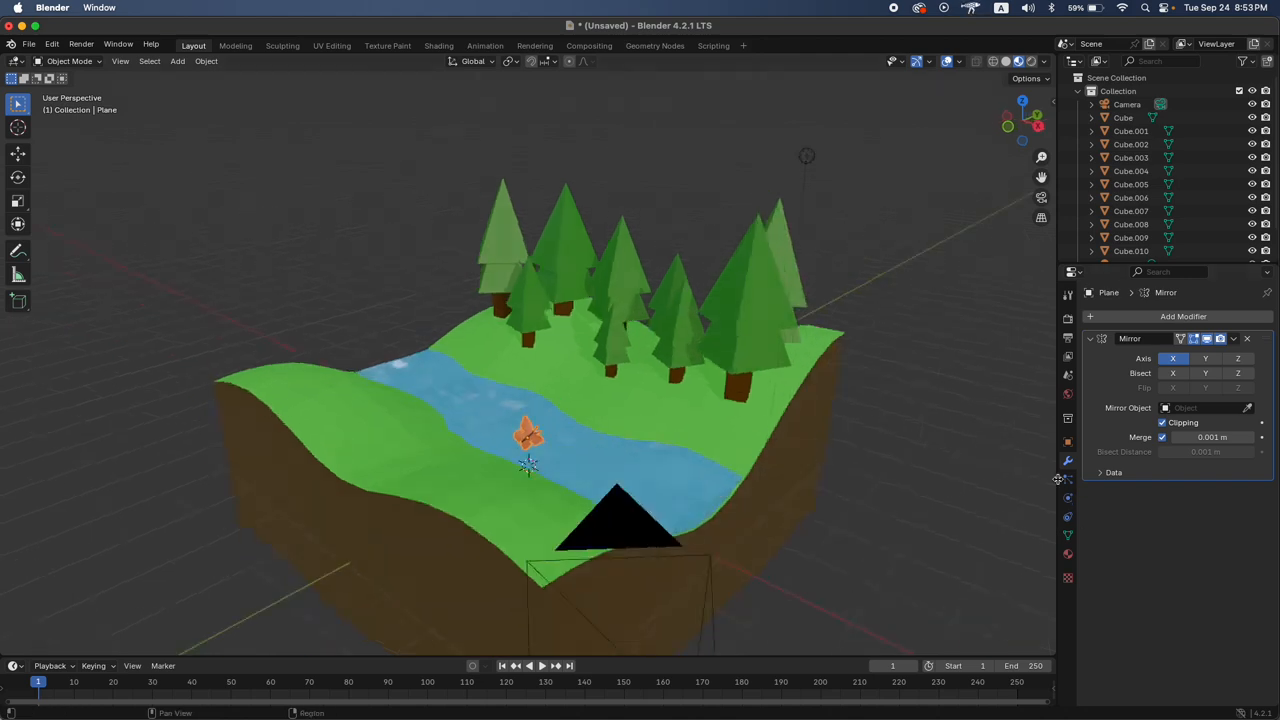
{"action": "scroll", "coordinate": [606, 505], "scroll_direction": "left", "scroll_amount": 5}
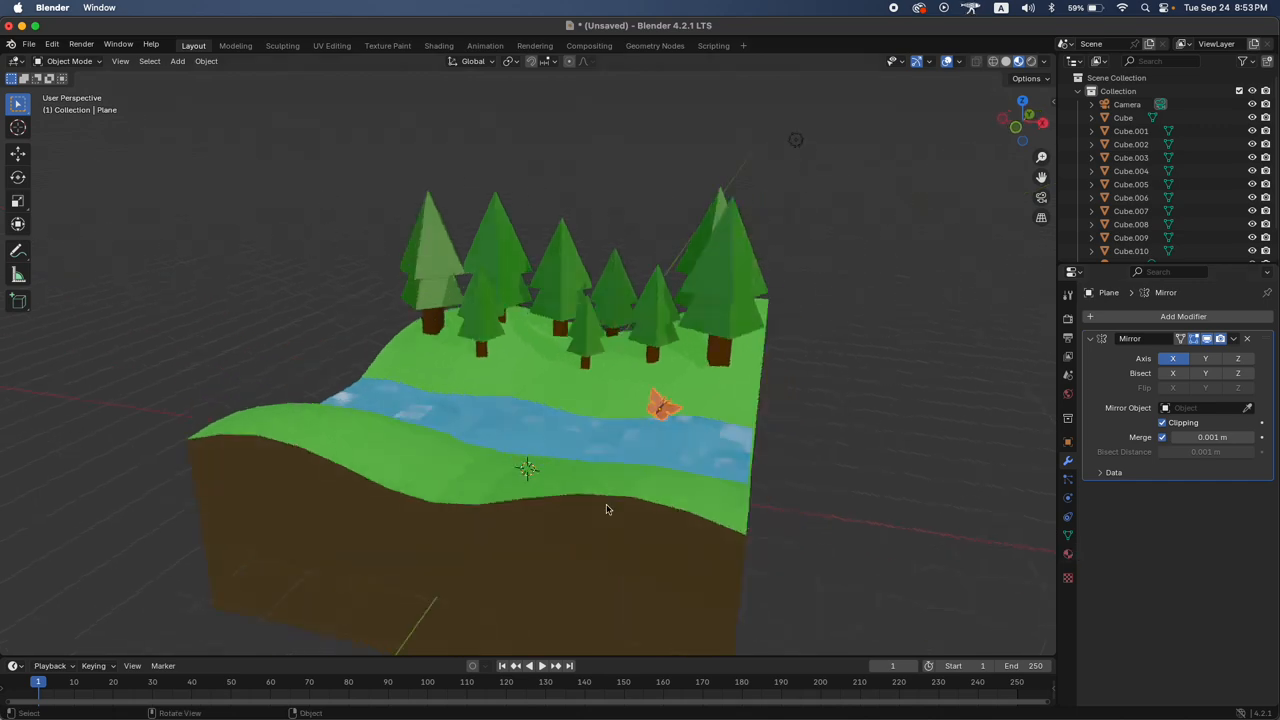
{"action": "scroll", "coordinate": [606, 505], "scroll_direction": "up", "scroll_amount": 3}
{"action": "scroll", "coordinate": [606, 505], "scroll_direction": "left", "scroll_amount": 5}
{"action": "scroll", "coordinate": [606, 505], "scroll_direction": "right", "scroll_amount": 5}
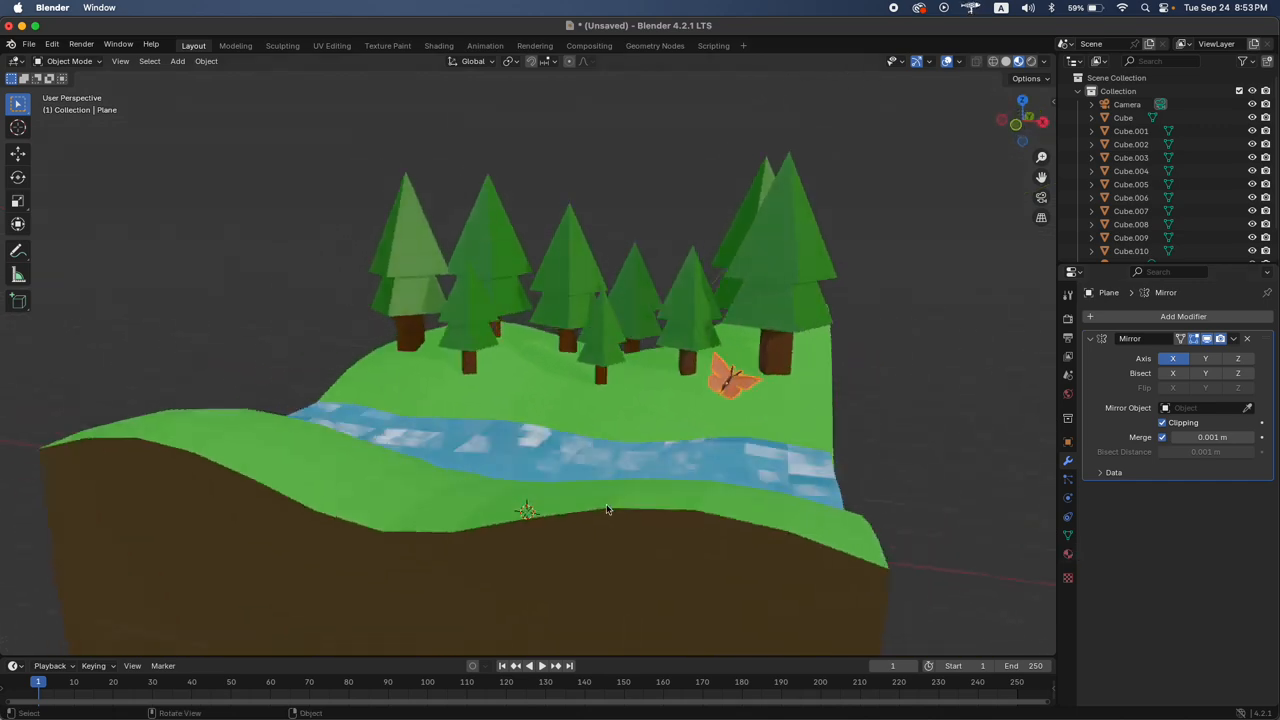
{"action": "scroll", "coordinate": [606, 510], "scroll_direction": "down", "scroll_amount": 5}
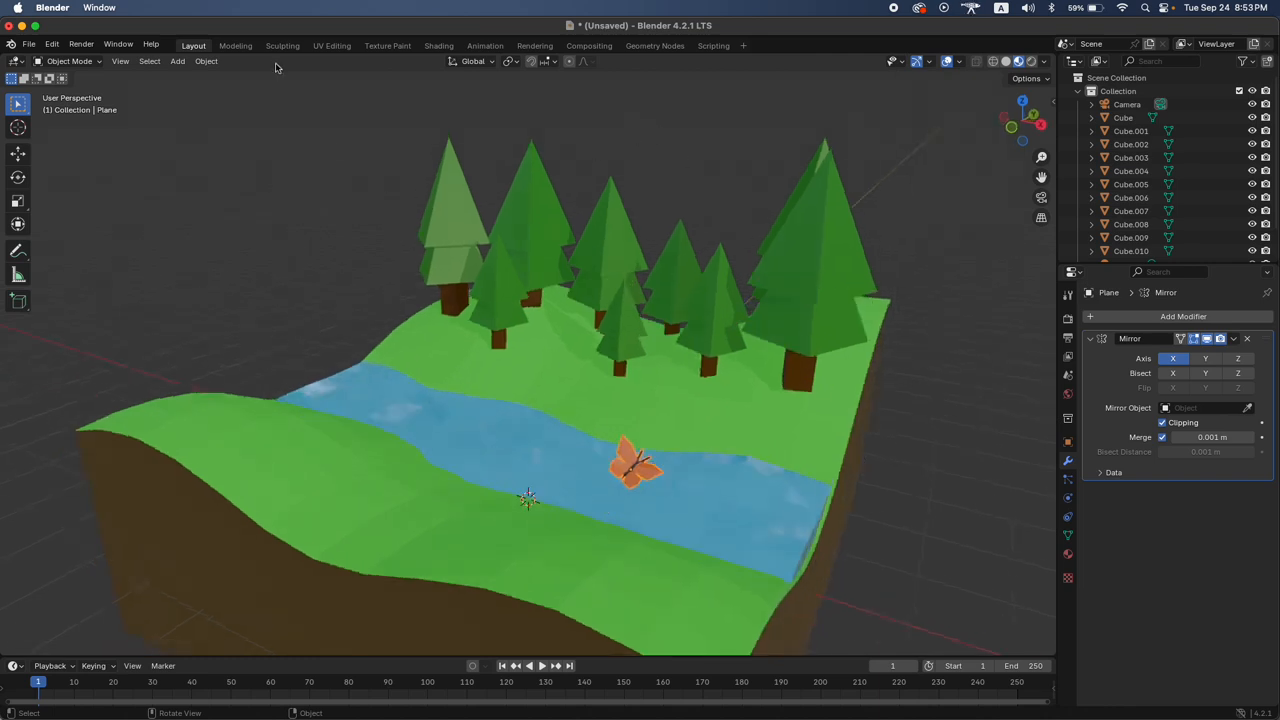
Select the scene's camera and look at the landscape through it
{"action": "scroll", "coordinate": [745, 297], "scroll_direction": "down", "scroll_amount": 5}
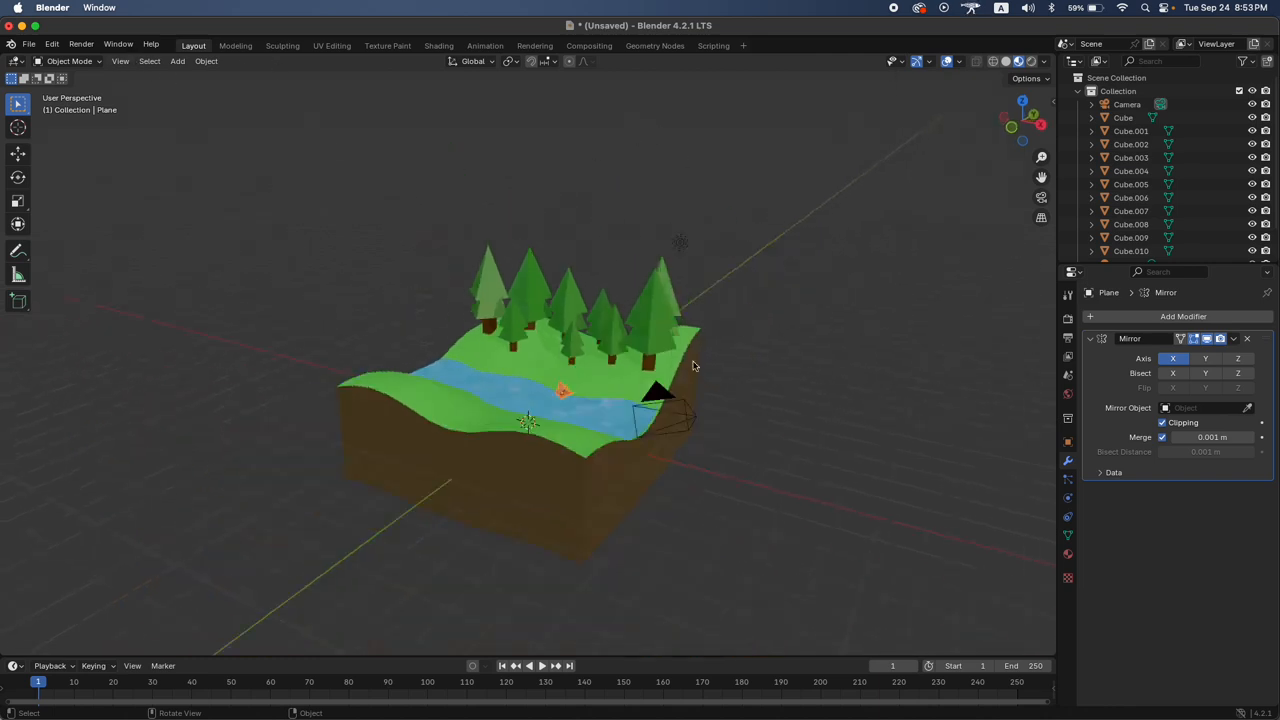
{"action": "scroll", "coordinate": [684, 430], "scroll_direction": "down", "scroll_amount": 5}
{"action": "left_click", "coordinate": [857, 306]}
{"action": "scroll", "coordinate": [880, 300], "scroll_direction": "up", "scroll_amount": 5}
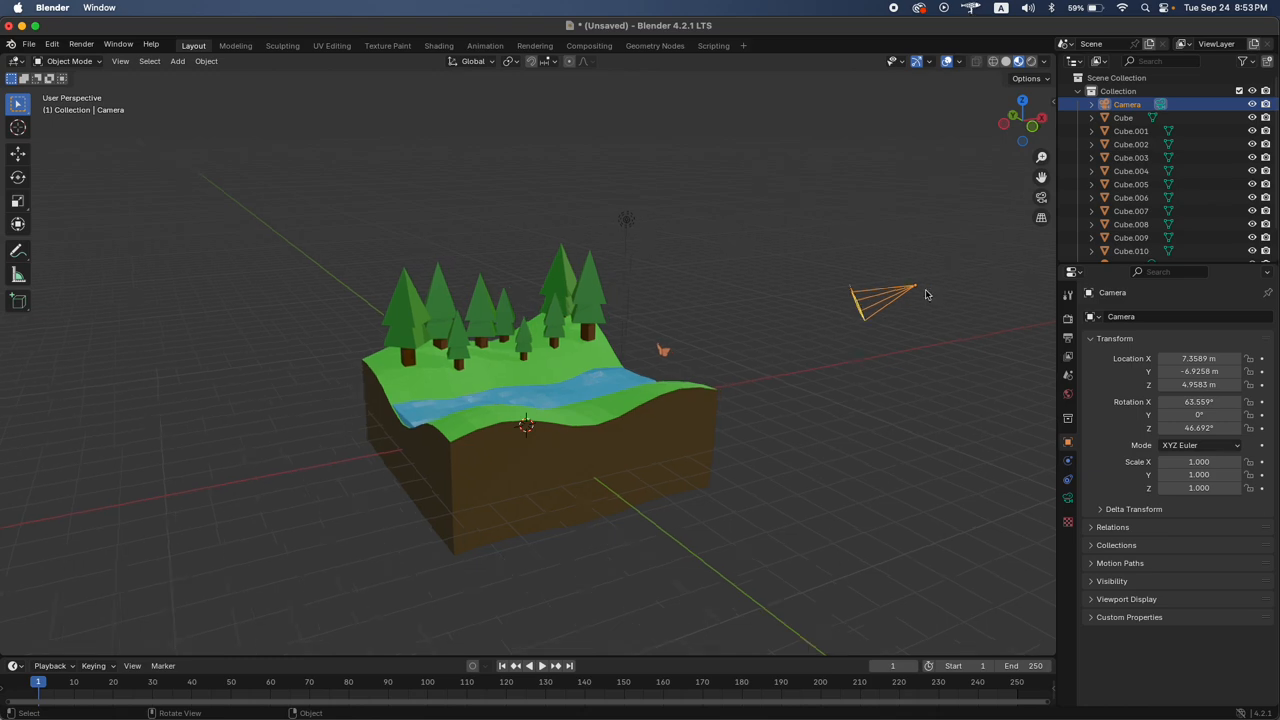
{"action": "scroll", "coordinate": [925, 294], "scroll_direction": "up", "scroll_amount": 5}
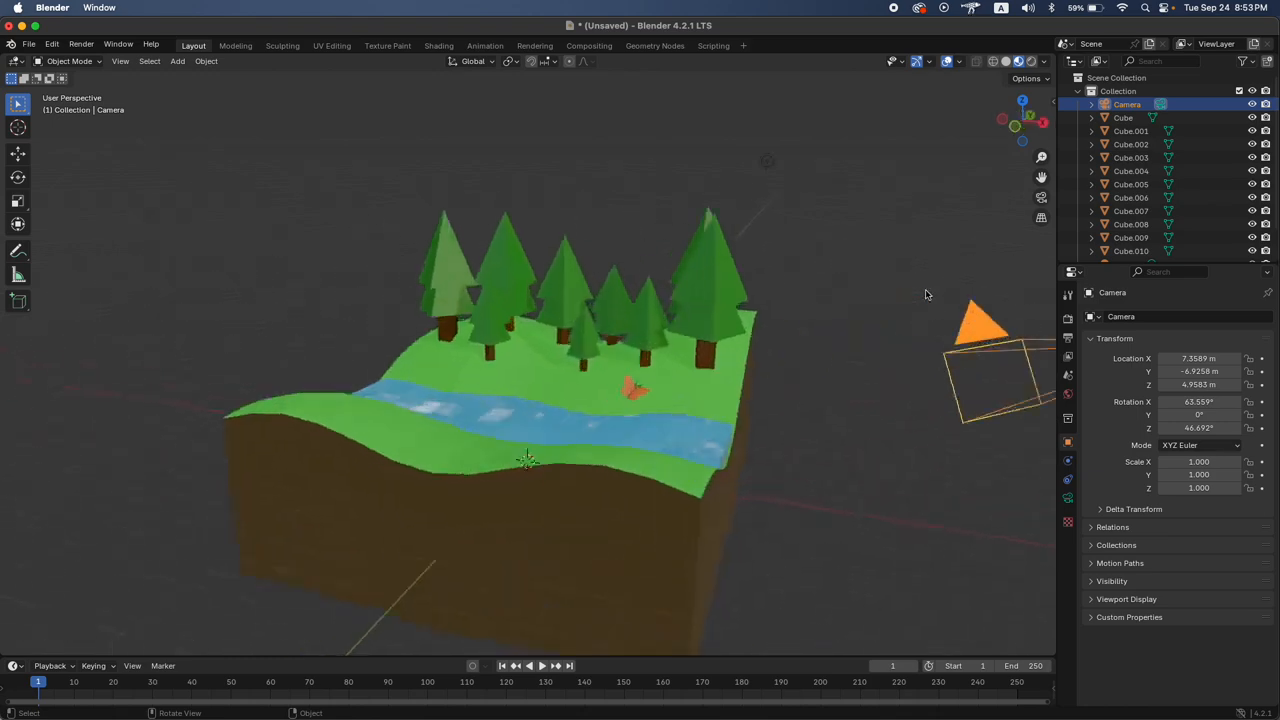
{"action": "left_click", "coordinate": [1041, 198]}
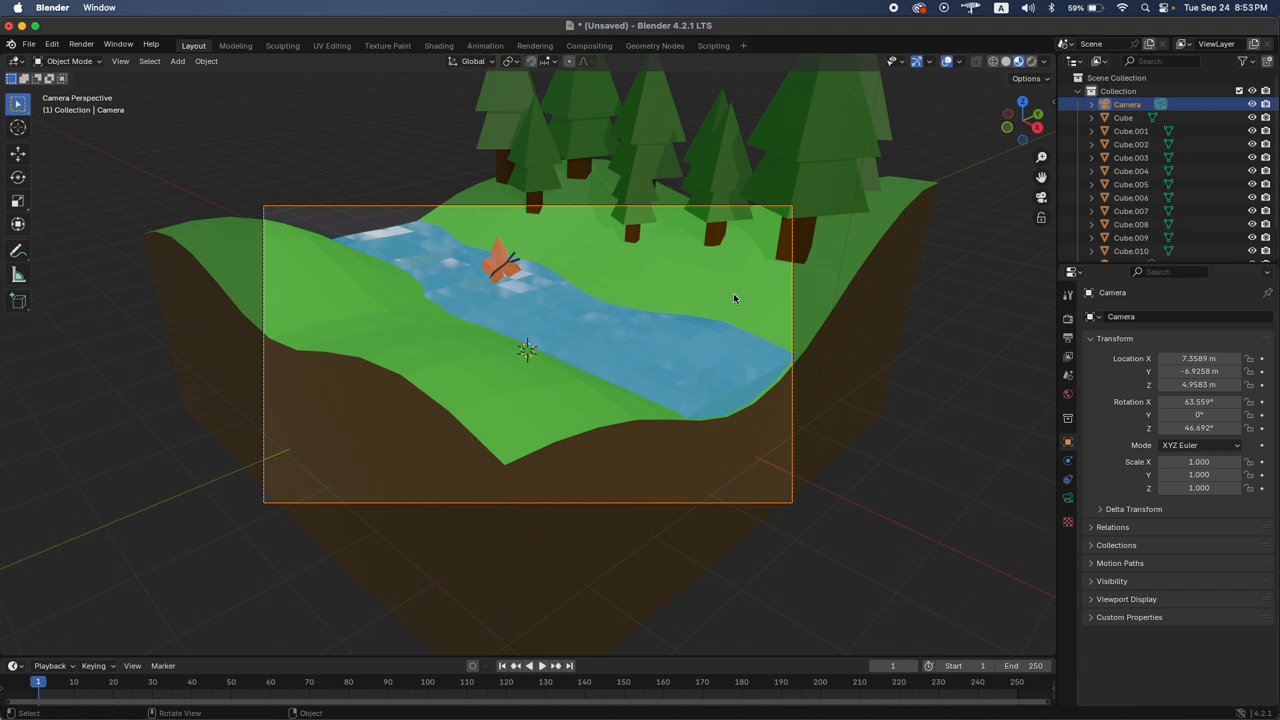
{"action": "left_click", "coordinate": [1043, 199]}
{"action": "left_click", "coordinate": [1043, 199]}
{"action": "left_click", "coordinate": [1043, 199]}
{"action": "left_click", "coordinate": [1043, 199]}
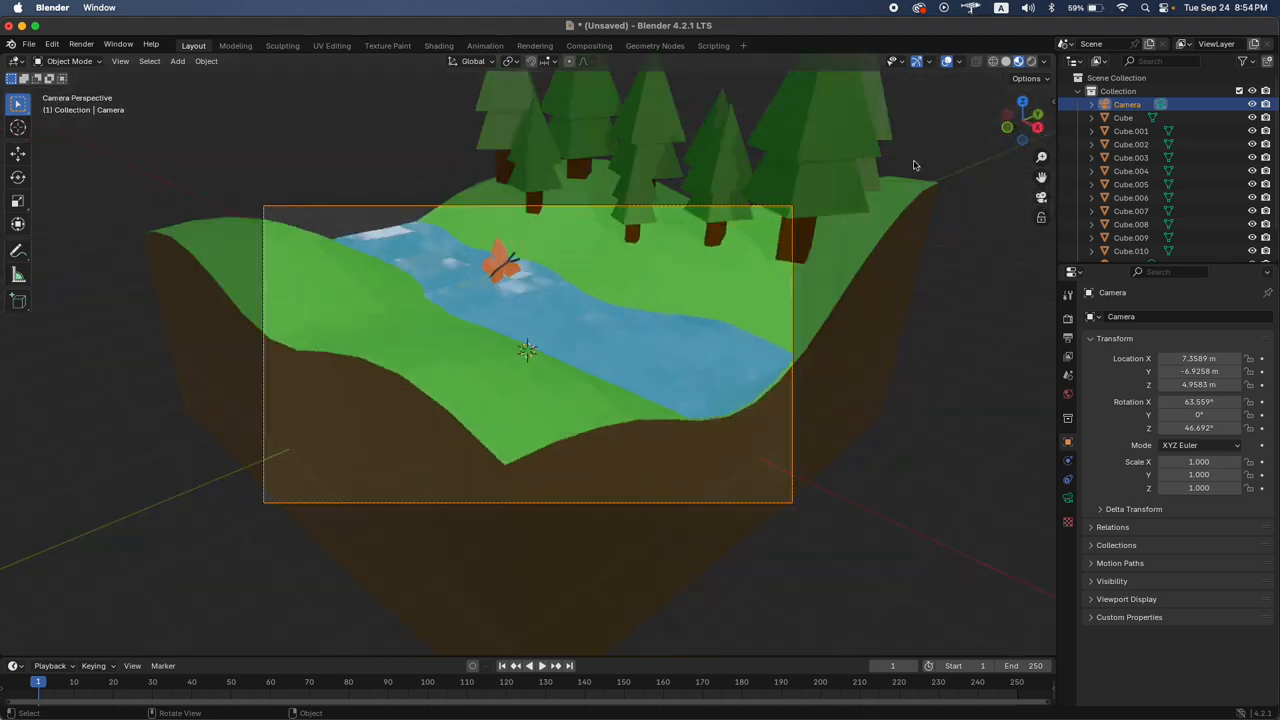
Lock the camera to the view and orbit it to about X 6.64 m, Y -7.65 m, Z 4.89 m
{"action": "left_click", "coordinate": [1051, 102]}
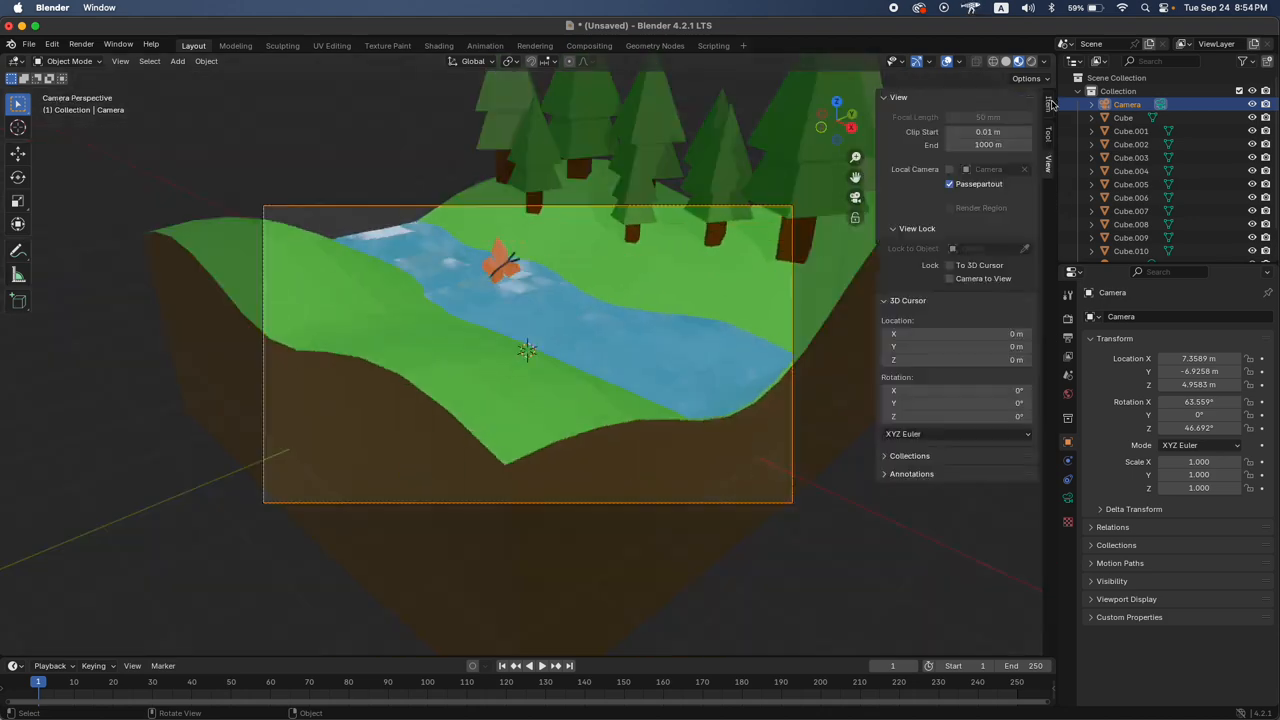
{"action": "left_click", "coordinate": [950, 279]}
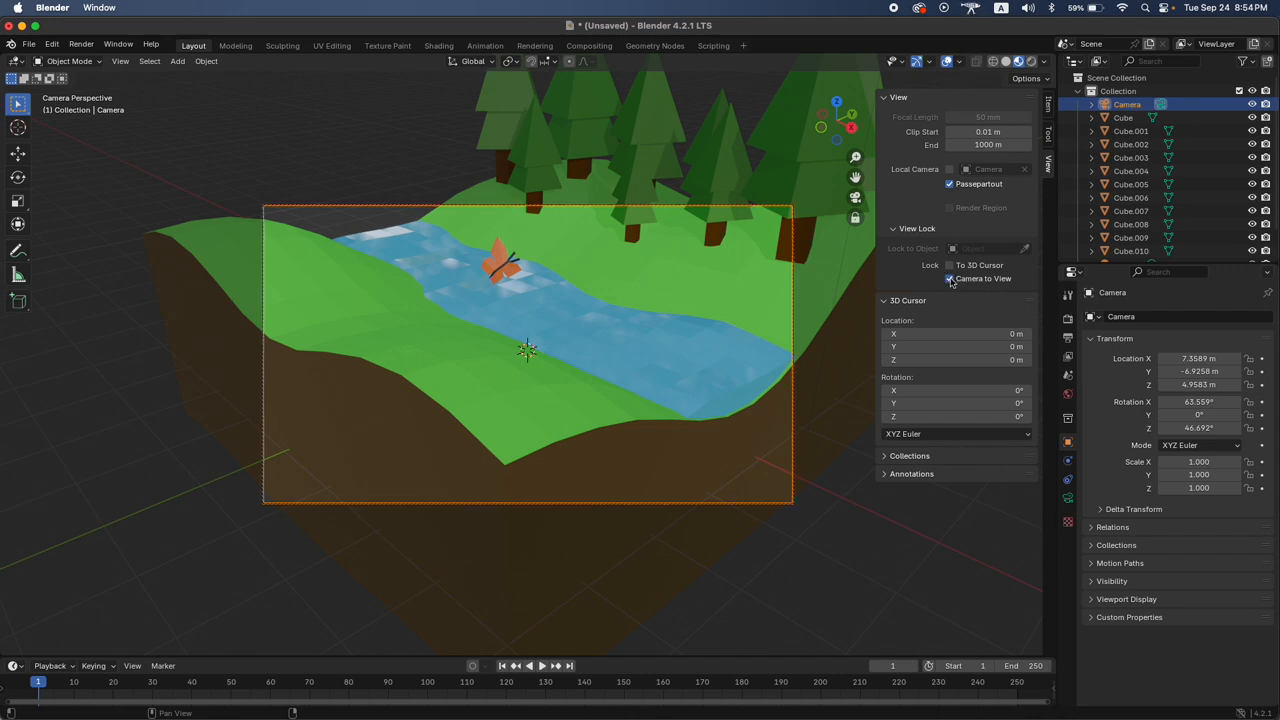
{"action": "middle_click_drag", "start_coordinate": [660, 305], "coordinate": [881, 247]}
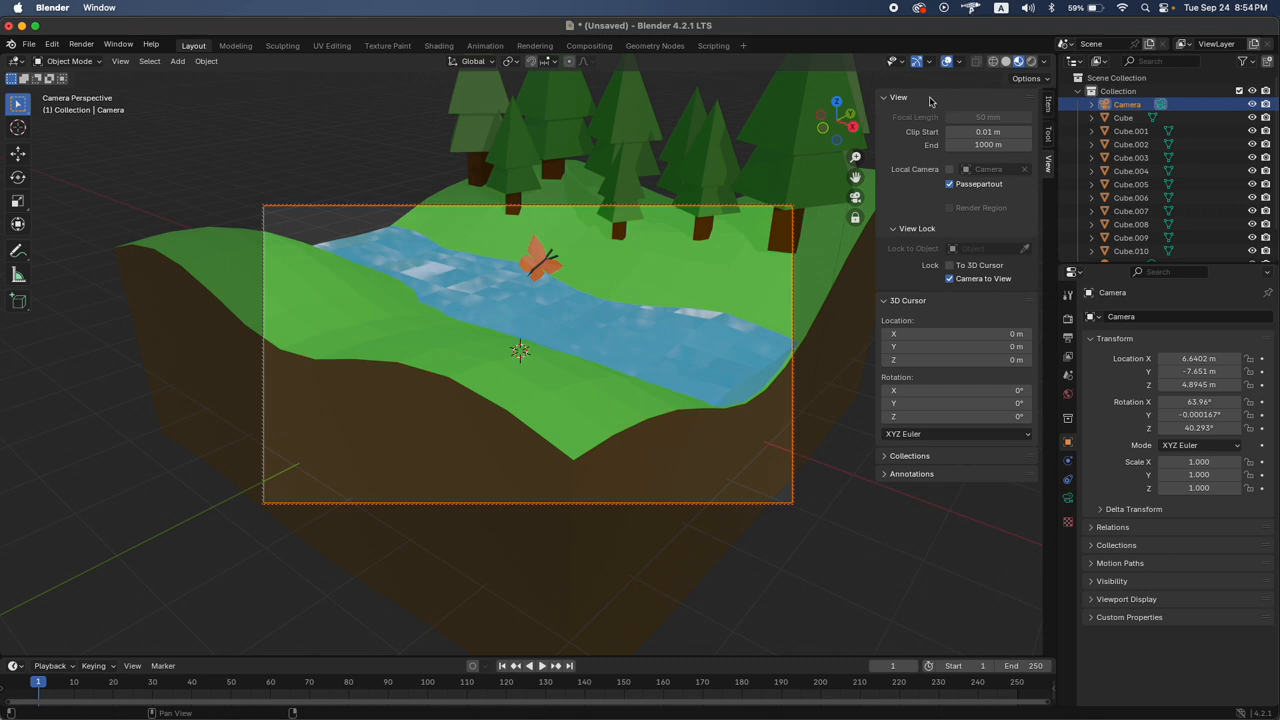
{"action": "left_click", "coordinate": [1049, 160]}
{"action": "left_click", "coordinate": [1049, 160]}
{"action": "left_click", "coordinate": [1049, 160]}
{"action": "left_click", "coordinate": [1049, 160]}
{"action": "left_click", "coordinate": [1049, 160]}
{"action": "left_click", "coordinate": [1049, 160]}
{"action": "left_click", "coordinate": [1049, 160]}
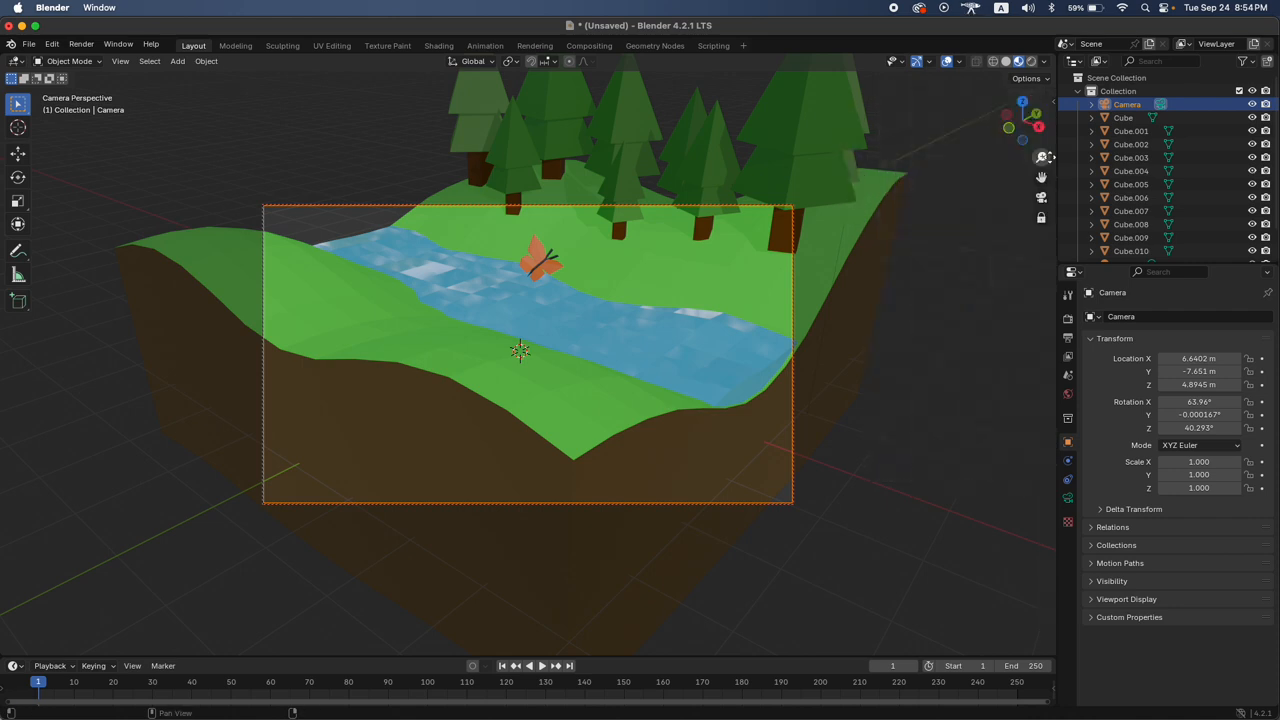
{"action": "left_click", "coordinate": [1050, 160]}
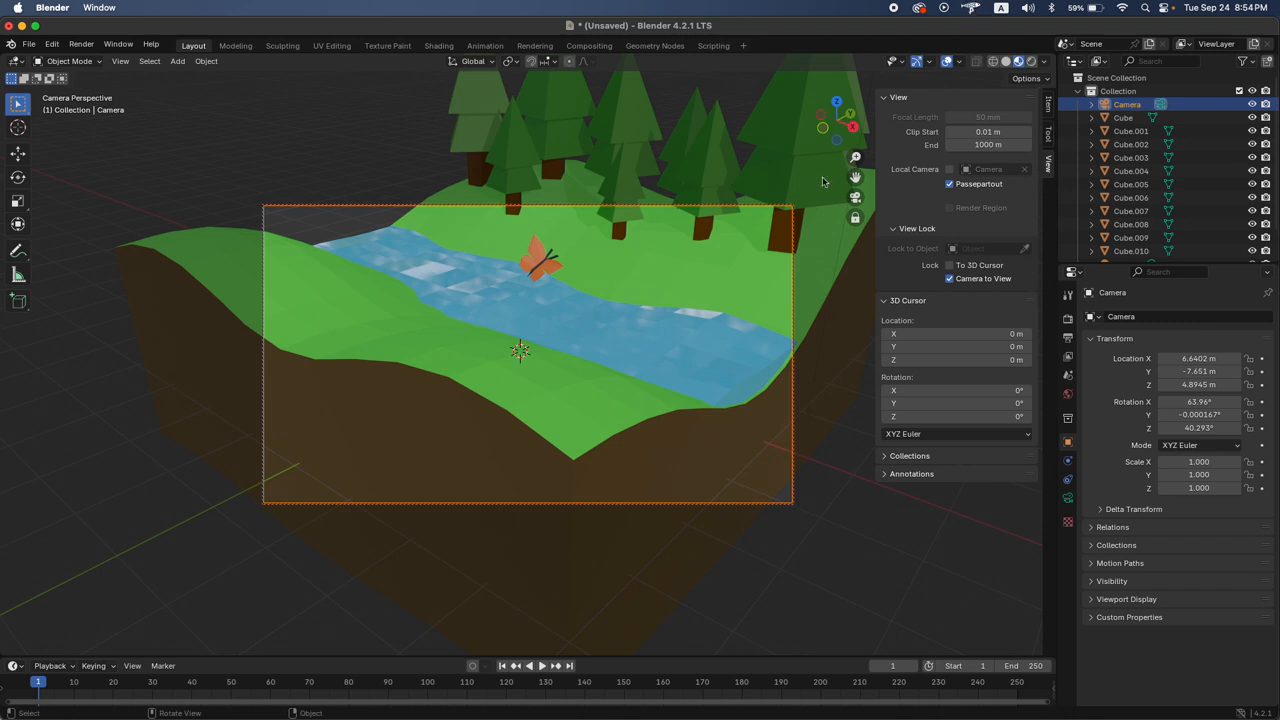
{"action": "key", "text": "n"}
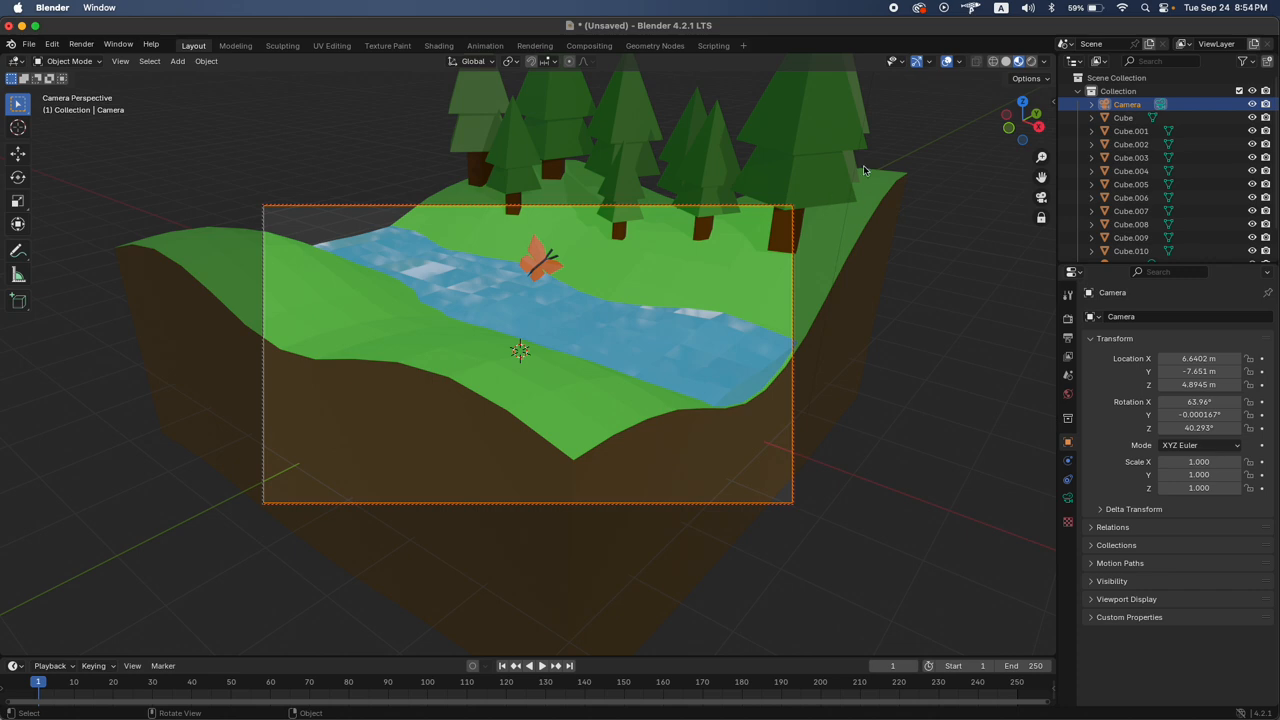
{"action": "key", "text": "n"}
{"action": "key", "text": "n"}
{"action": "key", "text": "n"}
{"action": "key", "text": "n"}
{"action": "key", "text": "n"}
{"action": "key", "text": "n"}
{"action": "key", "text": "n"}
{"action": "key", "text": "n"}
{"action": "key", "text": "n"}
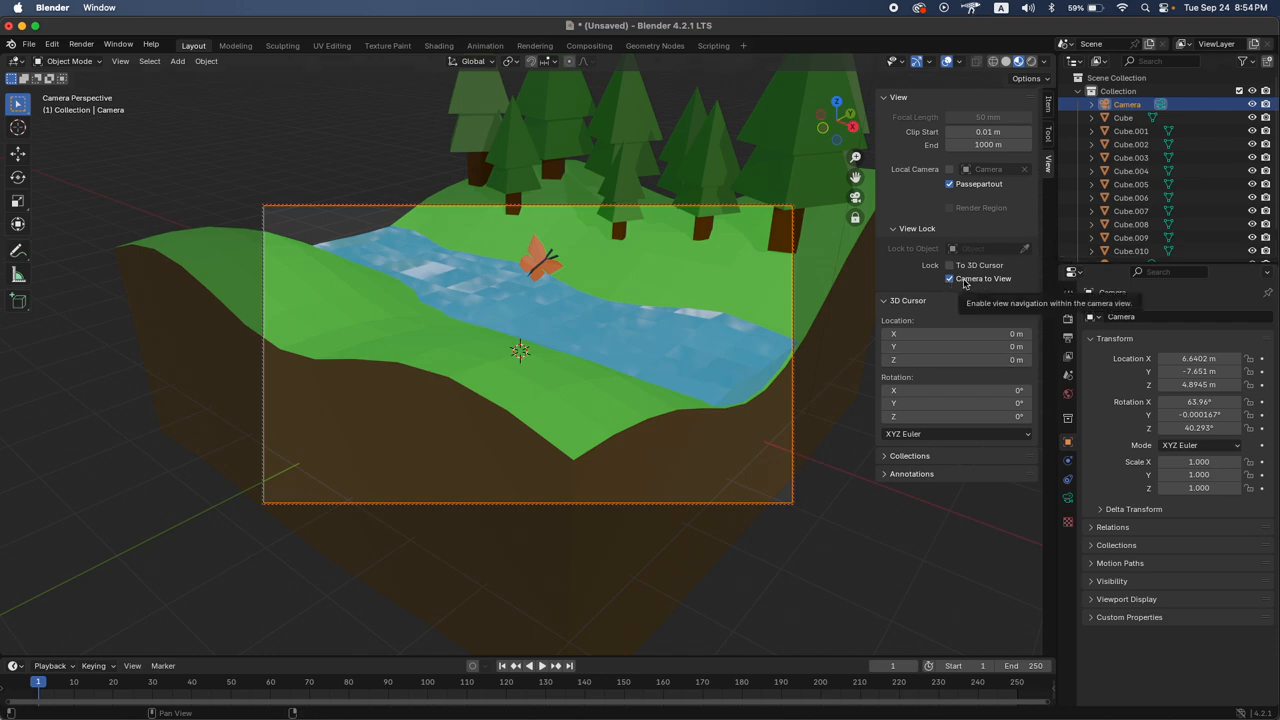
Orbit the locked camera to a higher angle over the river and turn off the Camera to View lock
{"action": "scroll", "coordinate": [760, 319], "scroll_direction": "right", "scroll_amount": 5}
{"action": "scroll", "coordinate": [760, 319], "scroll_direction": "down", "scroll_amount": 8}
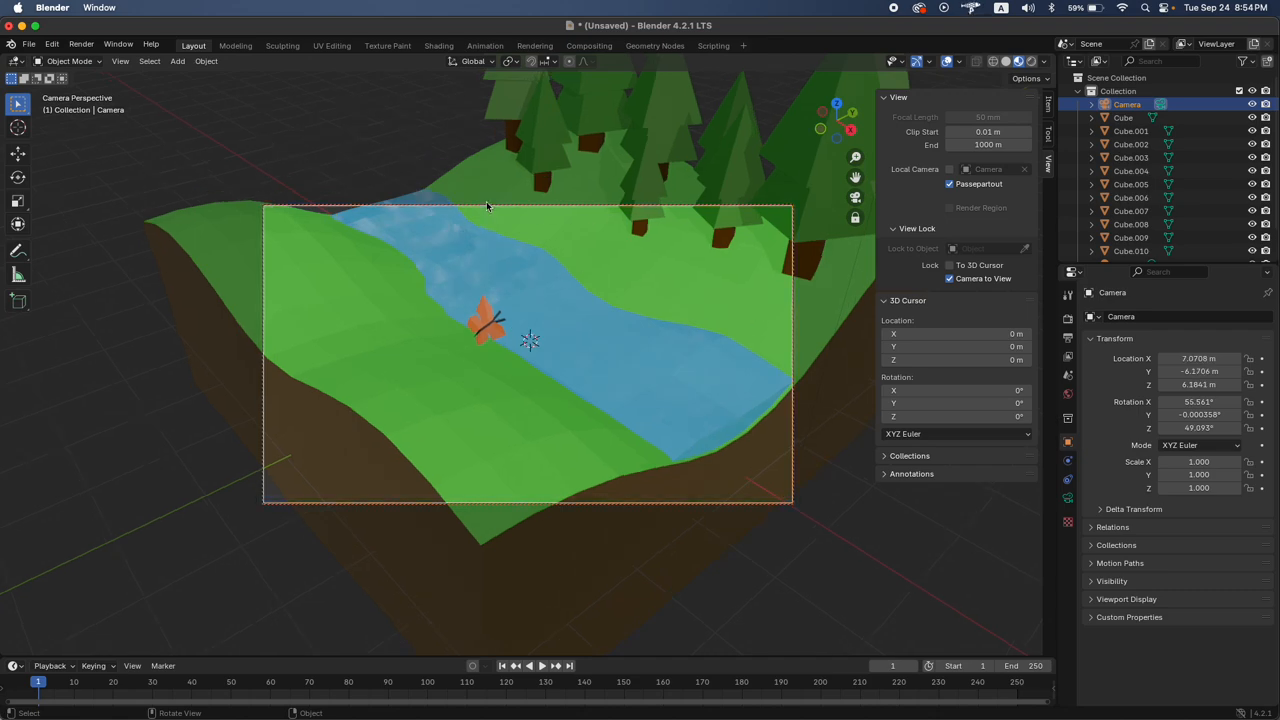
{"action": "left_click", "coordinate": [950, 279]}
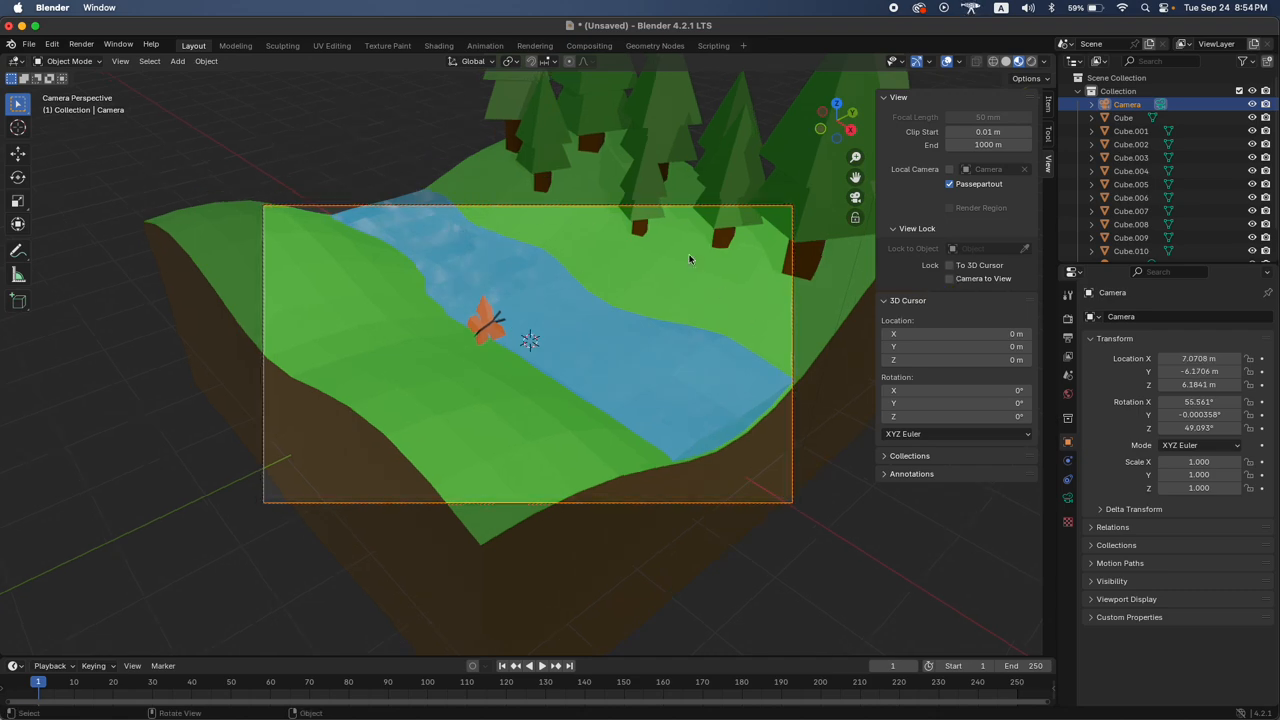
Orbit around the scene independently of the unlocked camera and return to the camera view
{"action": "scroll", "coordinate": [689, 258], "scroll_direction": "up", "scroll_amount": 10}
{"action": "scroll", "coordinate": [689, 258], "scroll_direction": "down", "scroll_amount": 10}
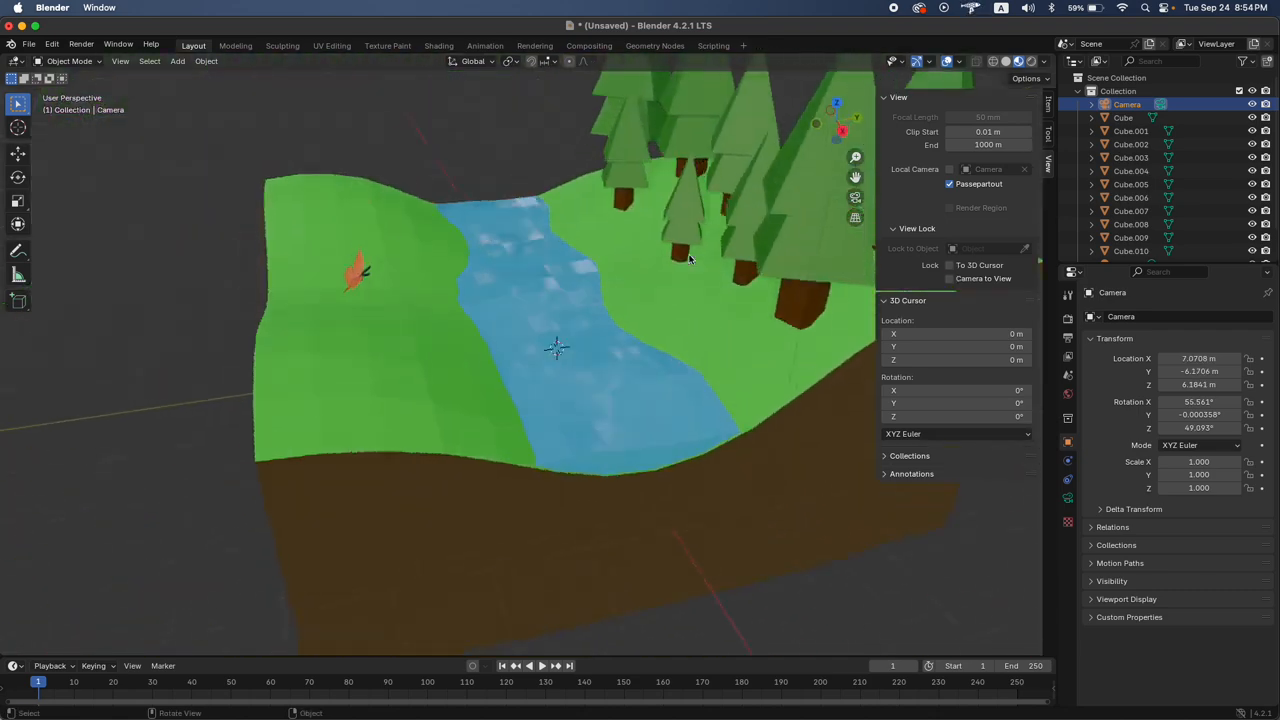
{"action": "left_click", "coordinate": [856, 205]}
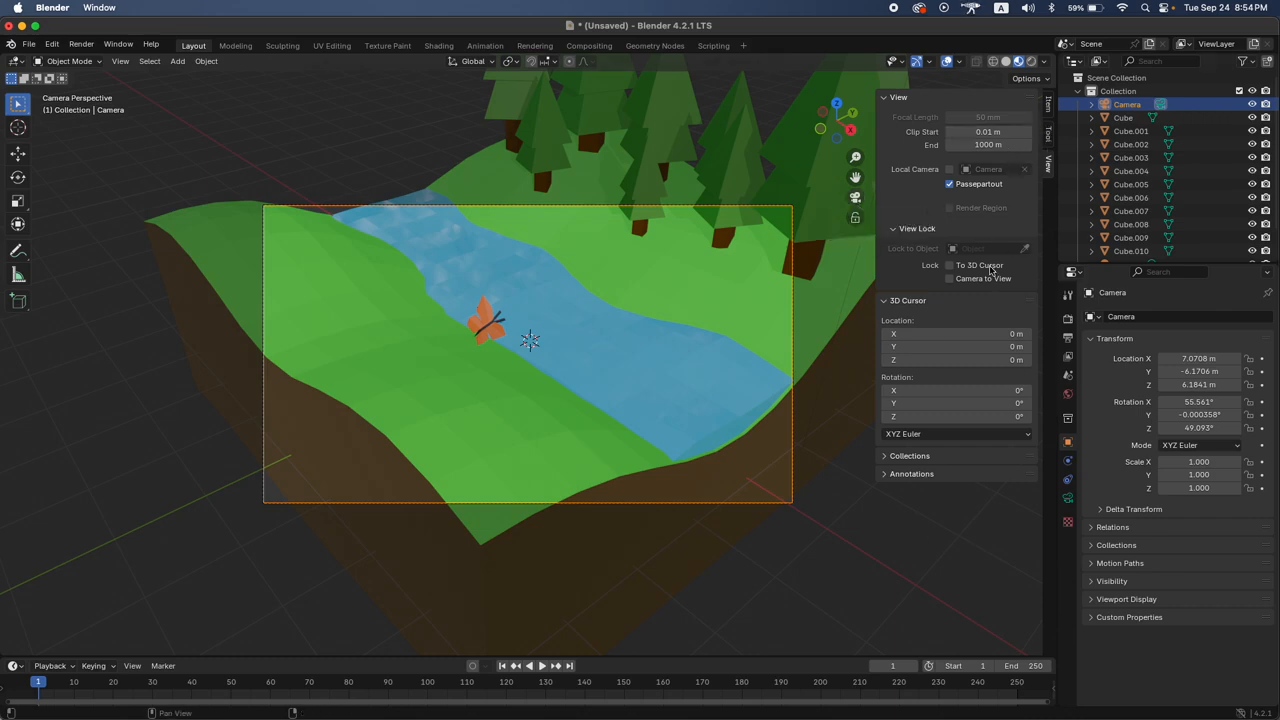
Turn the Camera to View lock back on and reframe the camera to about X 7.87 m, Y -6.12 m, Z 5.21 m
{"action": "left_click", "coordinate": [950, 279]}
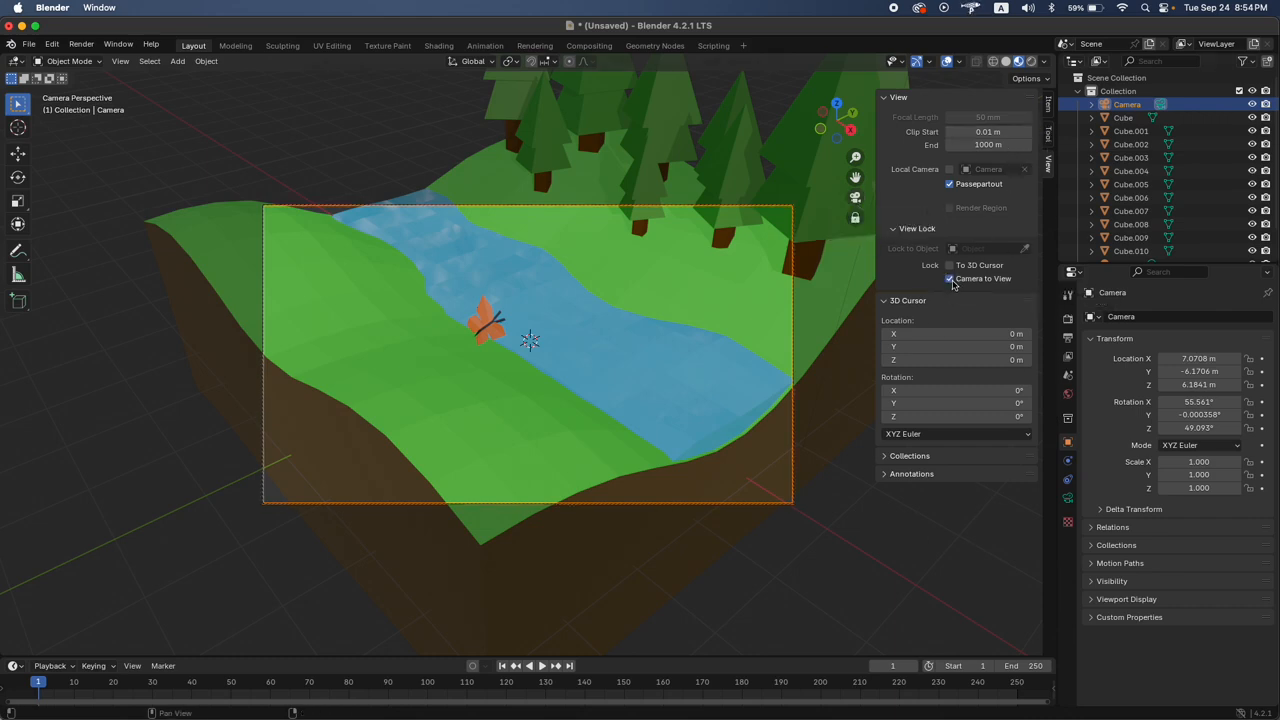
{"action": "scroll", "coordinate": [761, 292], "scroll_direction": "up", "scroll_amount": 10}
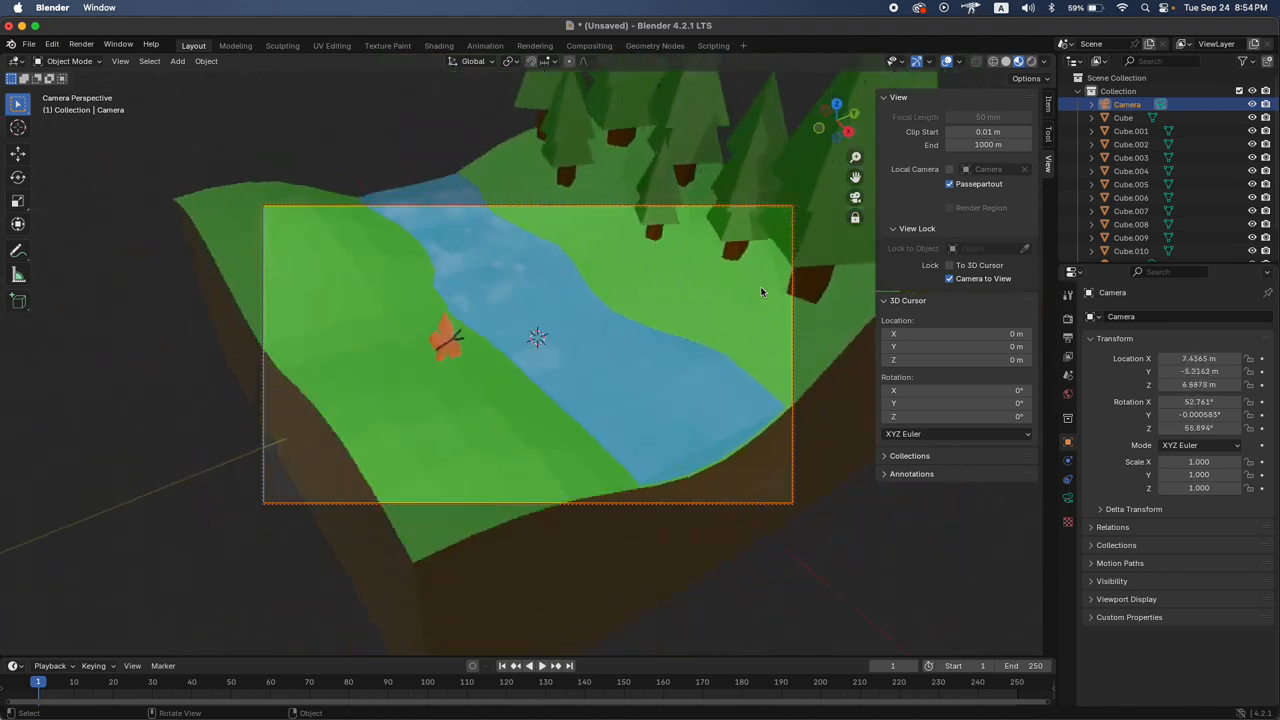
{"action": "scroll", "coordinate": [761, 292], "scroll_direction": "down", "scroll_amount": 10}
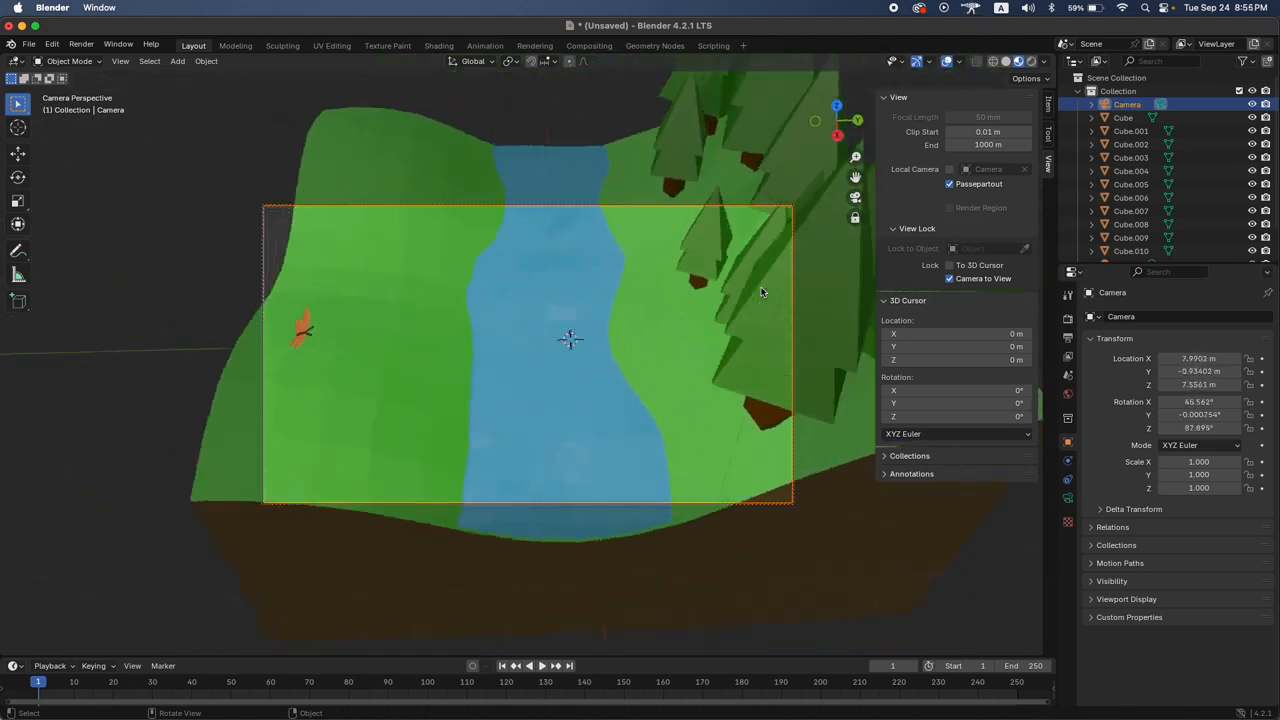
{"action": "scroll", "coordinate": [761, 292], "scroll_direction": "up", "scroll_amount": 5}
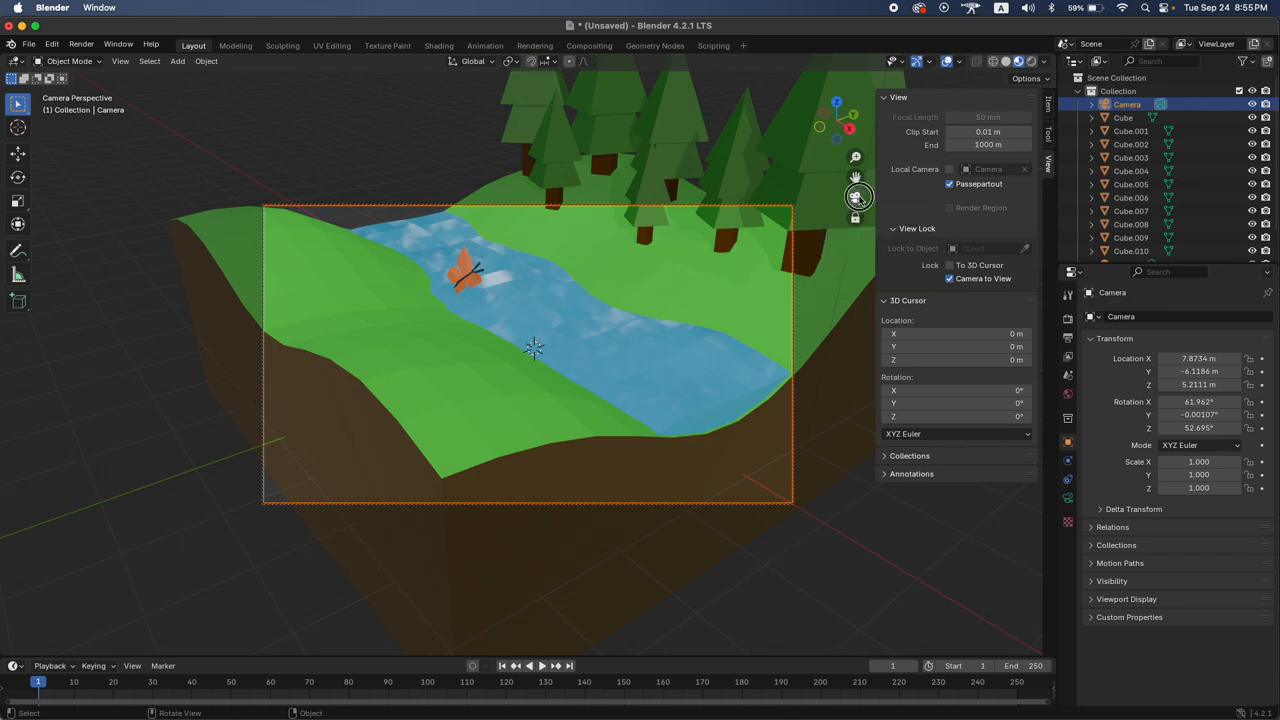
{"action": "left_click", "coordinate": [855, 198]}
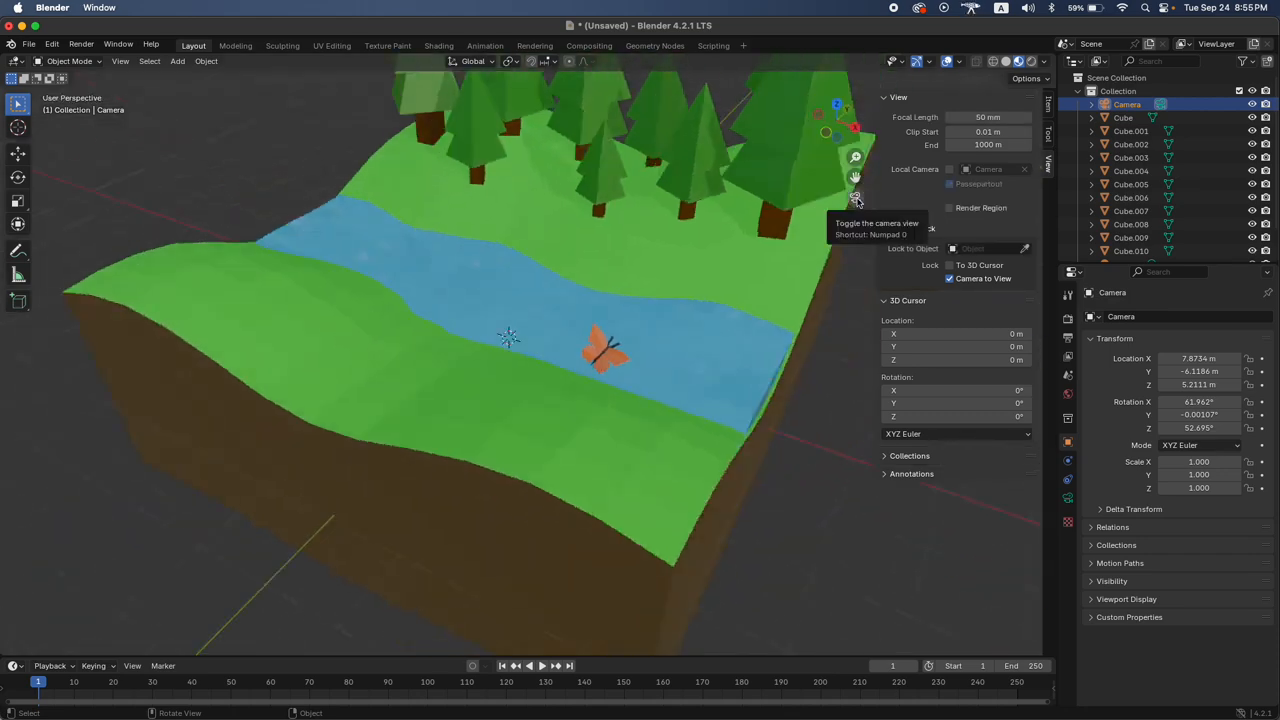
Compare the free perspective with the camera view and end in the camera view
{"action": "left_click", "coordinate": [856, 201]}
{"action": "left_click", "coordinate": [856, 201]}
{"action": "left_click", "coordinate": [856, 201]}
{"action": "left_click", "coordinate": [856, 201]}
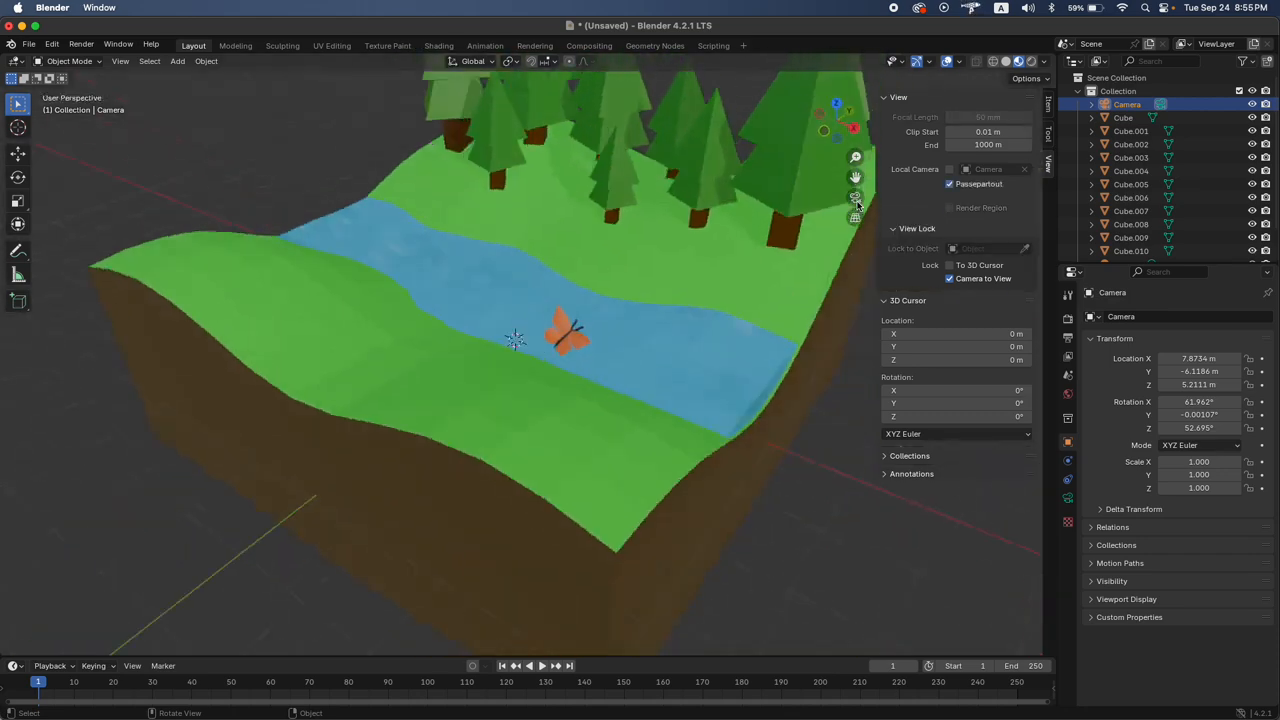
{"action": "left_click", "coordinate": [856, 201]}
{"action": "left_click", "coordinate": [855, 198]}
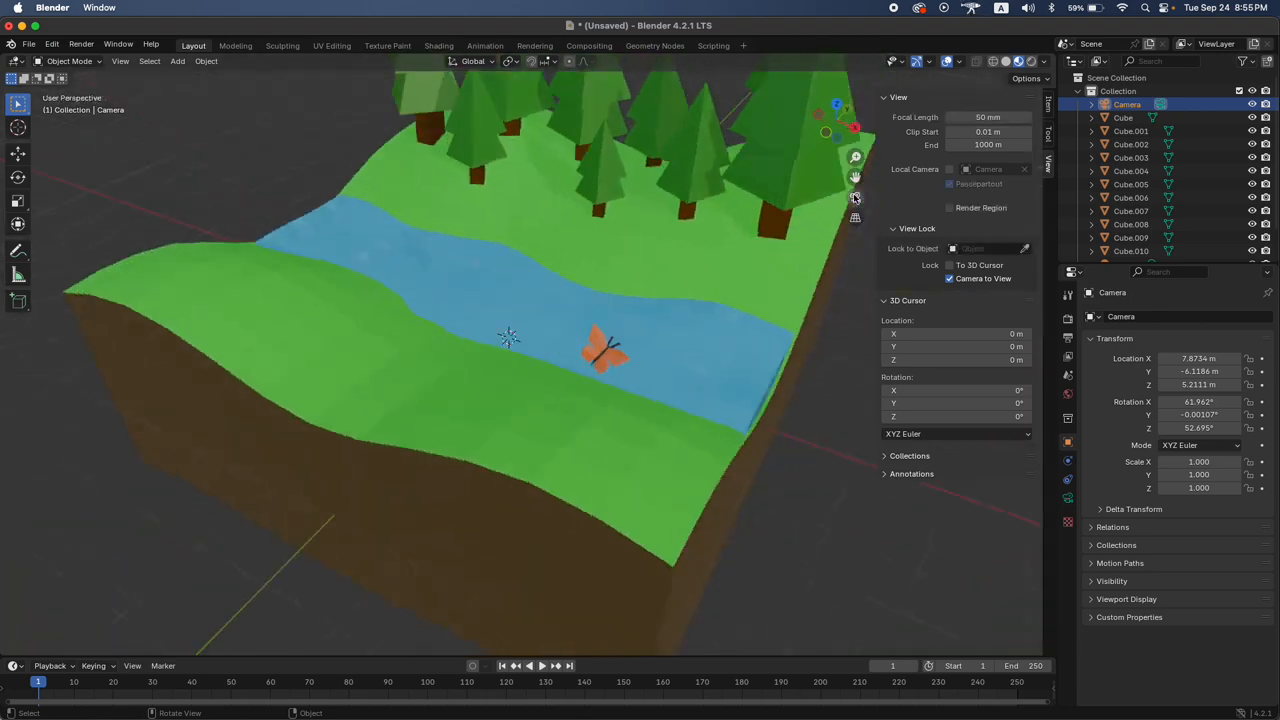
{"action": "left_click", "coordinate": [856, 197]}
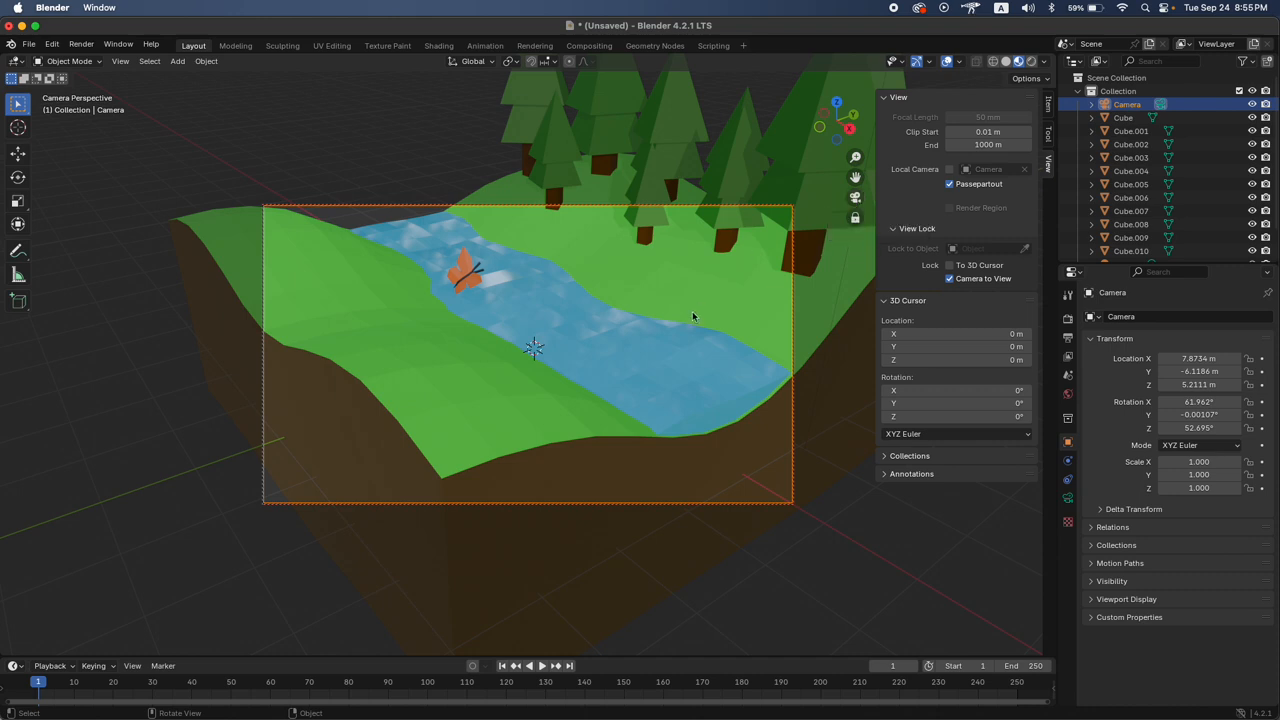
Reframe the locked camera closer and lower over the river, to about X 5.27 m, Y -6.08 m, Z 3.21 m
{"action": "scroll", "coordinate": [691, 313], "scroll_direction": "up", "scroll_amount": 5}
{"action": "scroll", "coordinate": [691, 313], "scroll_direction": "up", "scroll_amount": 3, "text": "shift"}
{"action": "scroll", "coordinate": [691, 317], "scroll_direction": "up", "scroll_amount": 5}
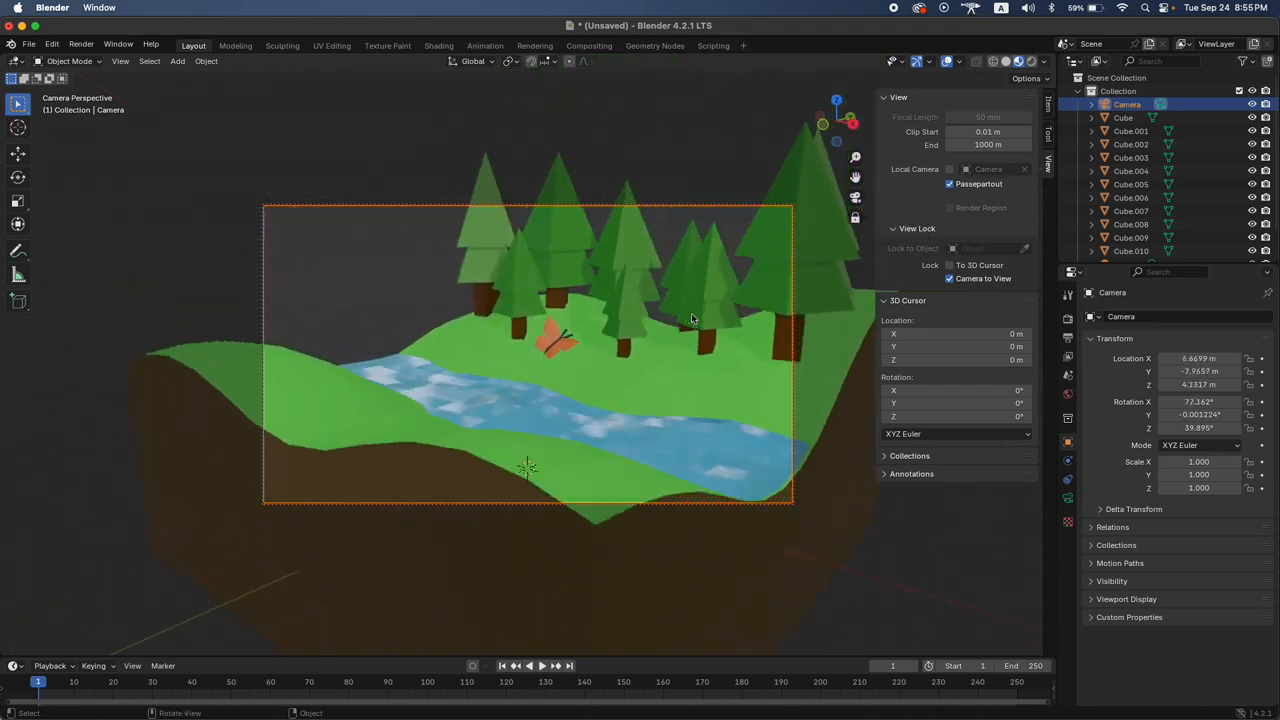
{"action": "scroll", "coordinate": [691, 317], "scroll_direction": "down", "scroll_amount": 5}
{"action": "scroll", "coordinate": [691, 317], "scroll_direction": "up", "scroll_amount": 3}
{"action": "scroll", "coordinate": [691, 317], "scroll_direction": "right", "scroll_amount": 5}
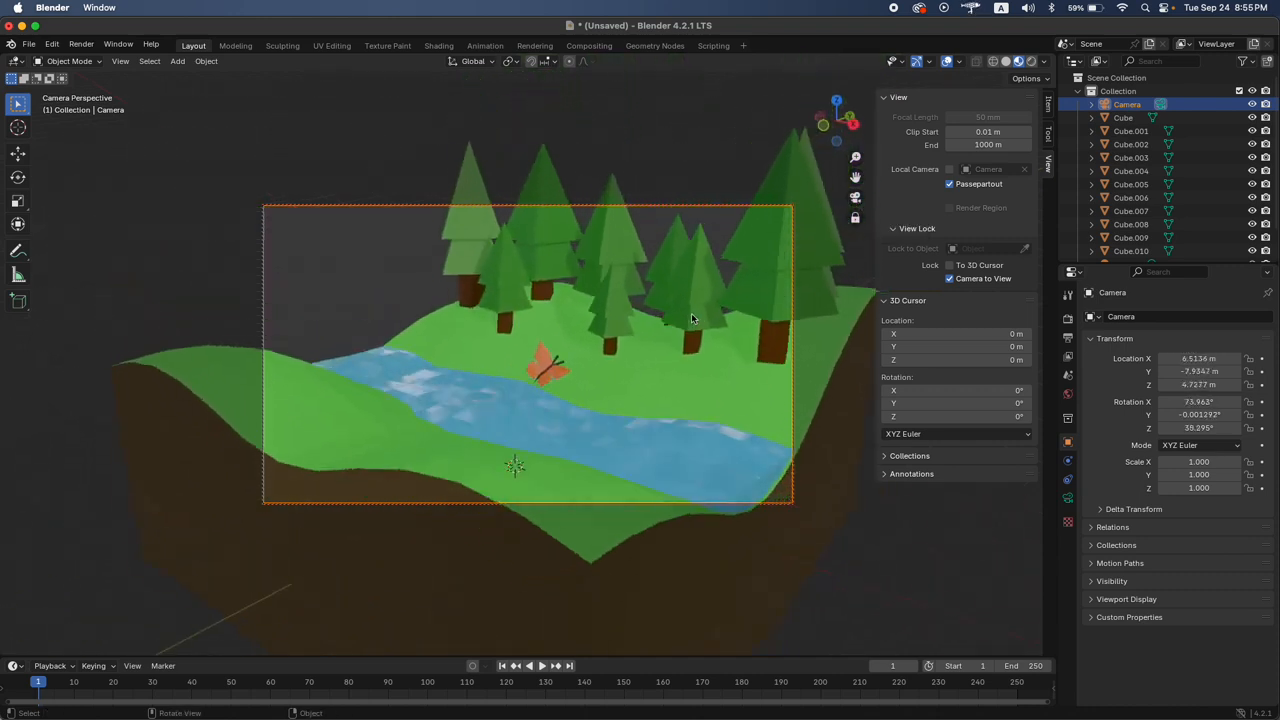
{"action": "scroll", "coordinate": [691, 317], "scroll_direction": "left", "scroll_amount": 5}
{"action": "scroll", "coordinate": [691, 317], "scroll_direction": "up", "scroll_amount": 4, "text": "ctrl"}
{"action": "scroll", "coordinate": [691, 317], "scroll_direction": "right", "scroll_amount": 5}
{"action": "scroll", "coordinate": [691, 317], "scroll_direction": "down", "scroll_amount": 2, "text": "shift"}
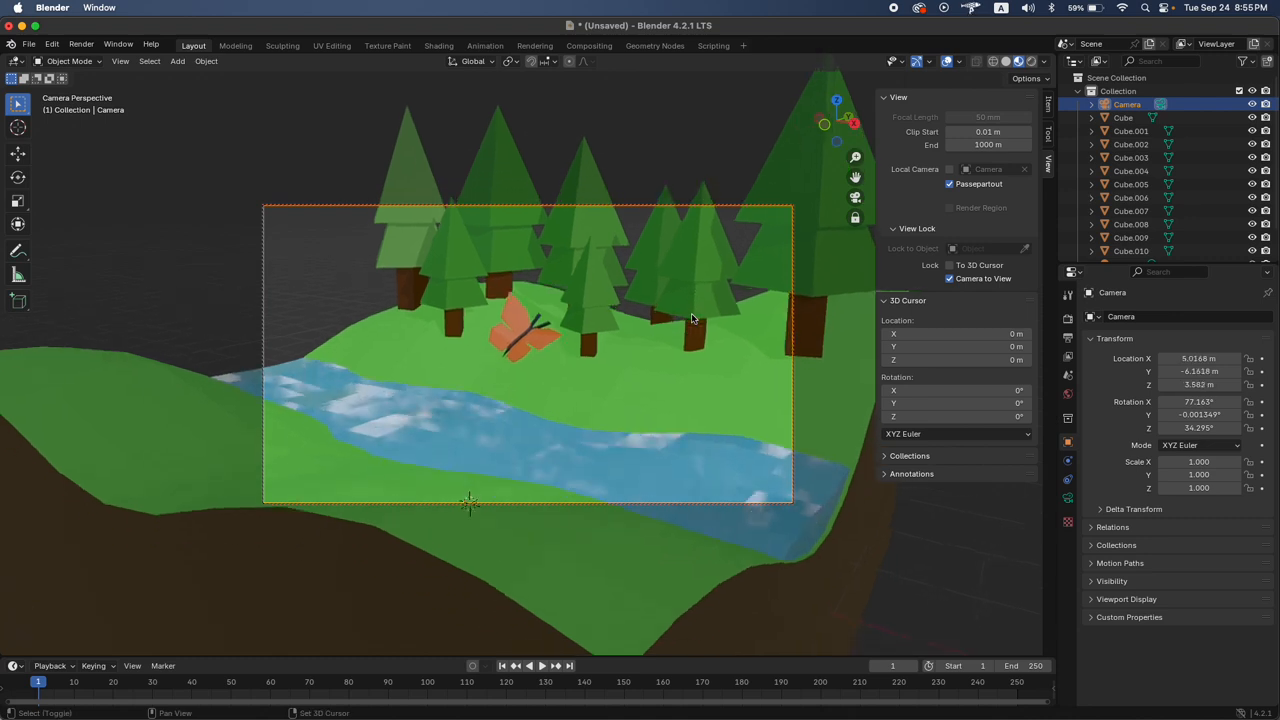
{"action": "scroll", "coordinate": [691, 317], "scroll_direction": "down", "scroll_amount": 4}
{"action": "scroll", "coordinate": [691, 317], "scroll_direction": "up", "scroll_amount": 4, "text": "shift"}
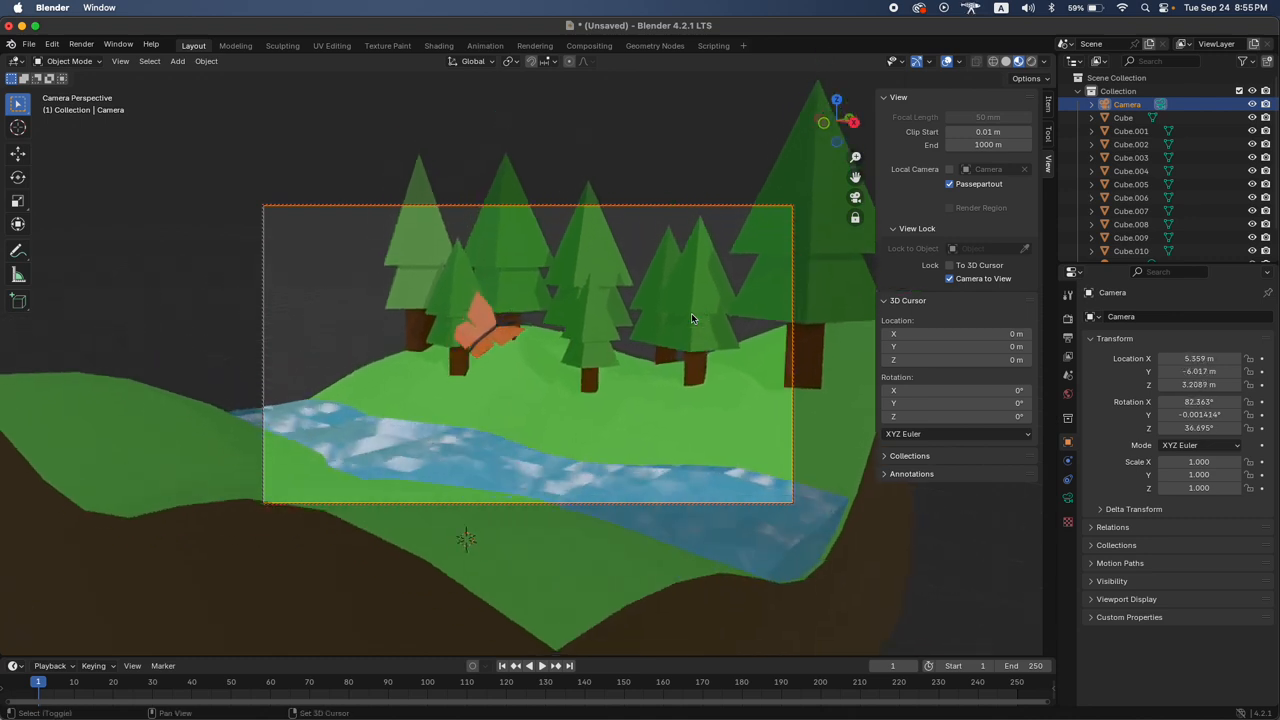
{"action": "scroll", "coordinate": [691, 313], "scroll_direction": "left", "scroll_amount": 2, "text": "shift"}
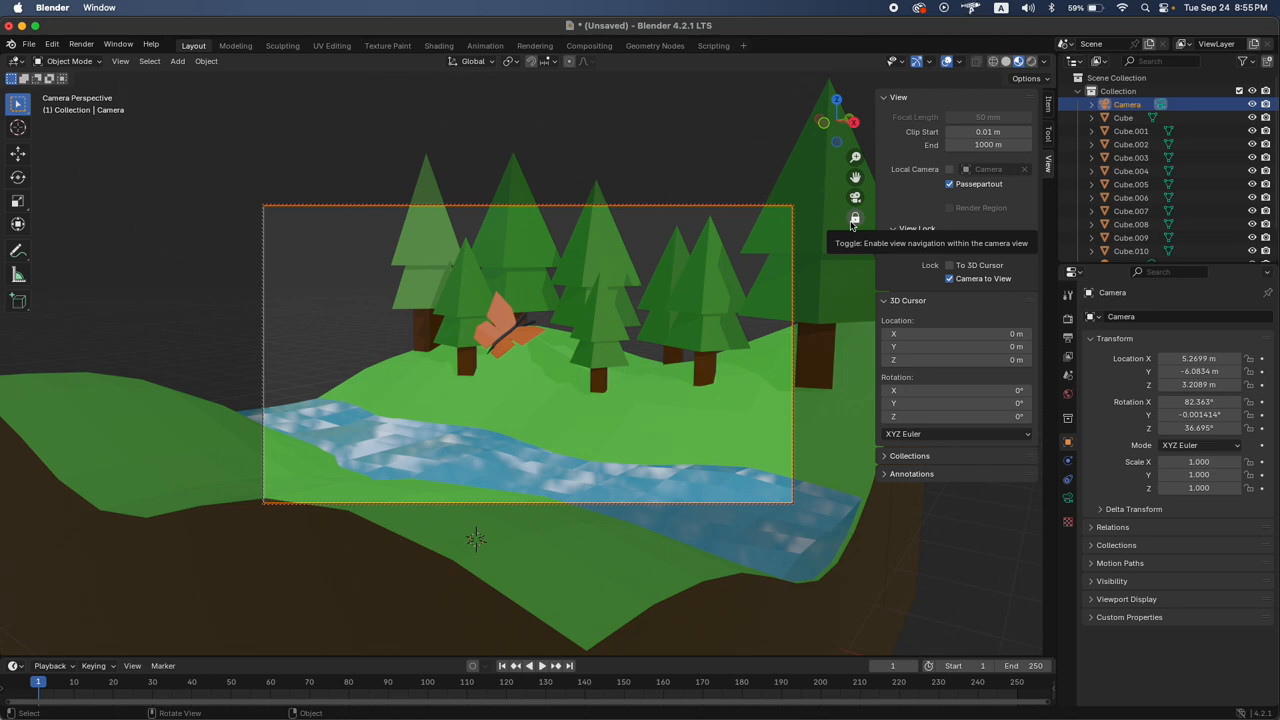
Turn off the Camera to View lock and orbit around the scene to a frontal view of the river and trees
{"action": "left_click", "coordinate": [950, 280]}
{"action": "middle_click_drag", "start_coordinate": [664, 299], "coordinate": [517, 267]}
{"action": "scroll", "coordinate": [517, 267], "scroll_direction": "left", "scroll_amount": 5}
{"action": "scroll", "coordinate": [517, 267], "scroll_direction": "down", "scroll_amount": 8}
{"action": "scroll", "coordinate": [517, 267], "scroll_direction": "right", "scroll_amount": 5}
{"action": "scroll", "coordinate": [517, 267], "scroll_direction": "up", "scroll_amount": 4}
{"action": "scroll", "coordinate": [517, 267], "scroll_direction": "right", "scroll_amount": 3}
{"action": "scroll", "coordinate": [517, 267], "scroll_direction": "up", "scroll_amount": 5}
{"action": "scroll", "coordinate": [518, 275], "scroll_direction": "right", "scroll_amount": 4}
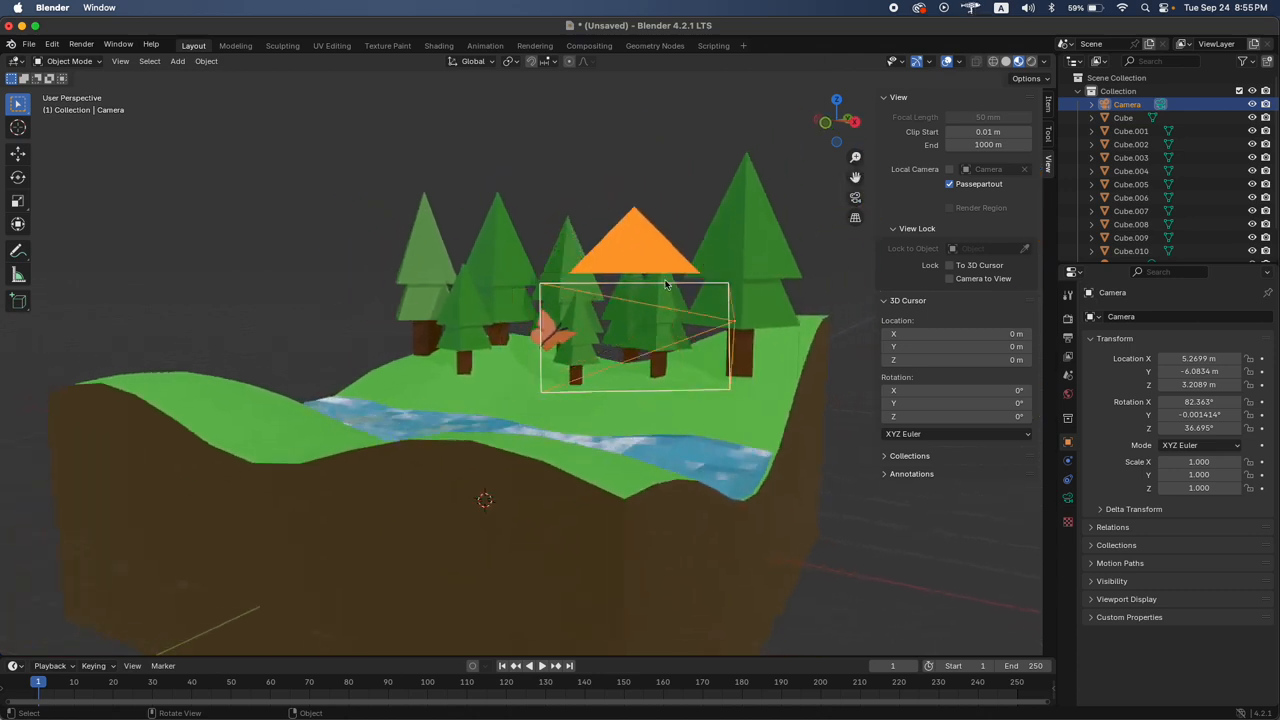
{"action": "scroll", "coordinate": [663, 269], "scroll_direction": "right", "scroll_amount": 5}
{"action": "scroll", "coordinate": [663, 269], "scroll_direction": "up", "scroll_amount": 3}
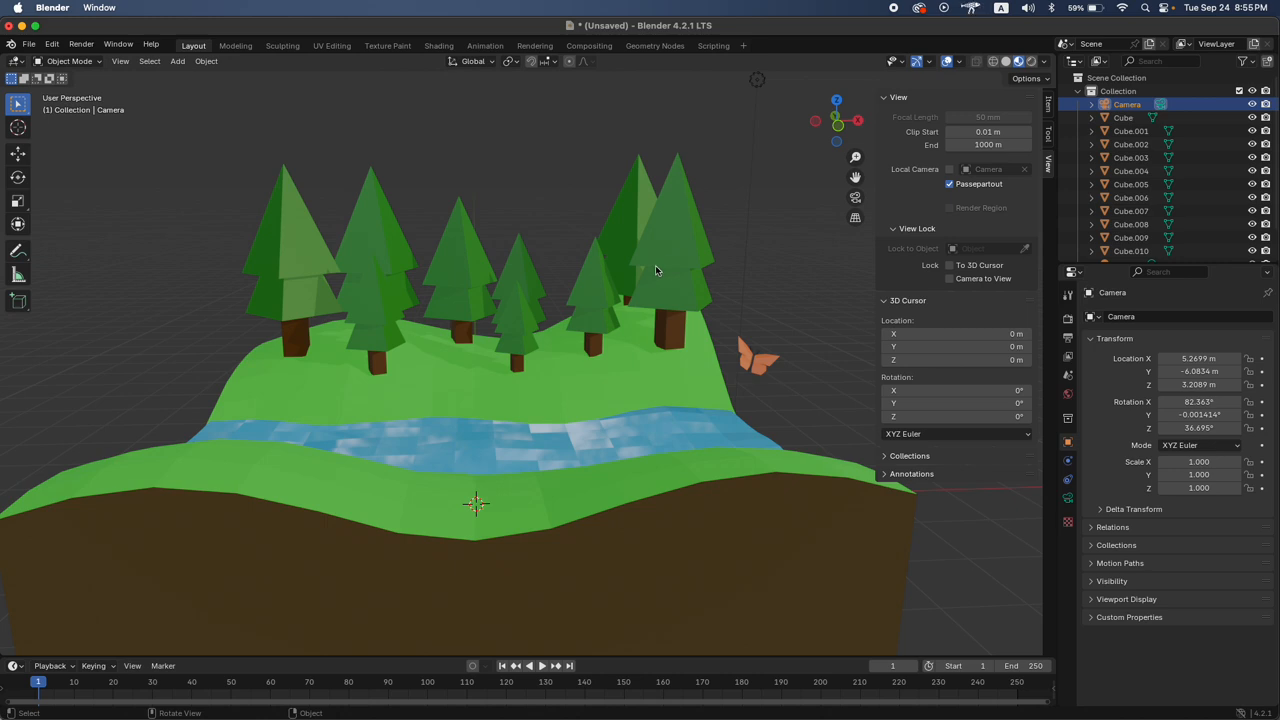
Select the two large neighbouring pine trees near the butterfly and return to the camera view
{"action": "left_click", "coordinate": [665, 215]}
{"action": "left_click", "coordinate": [617, 215], "text": "shift"}
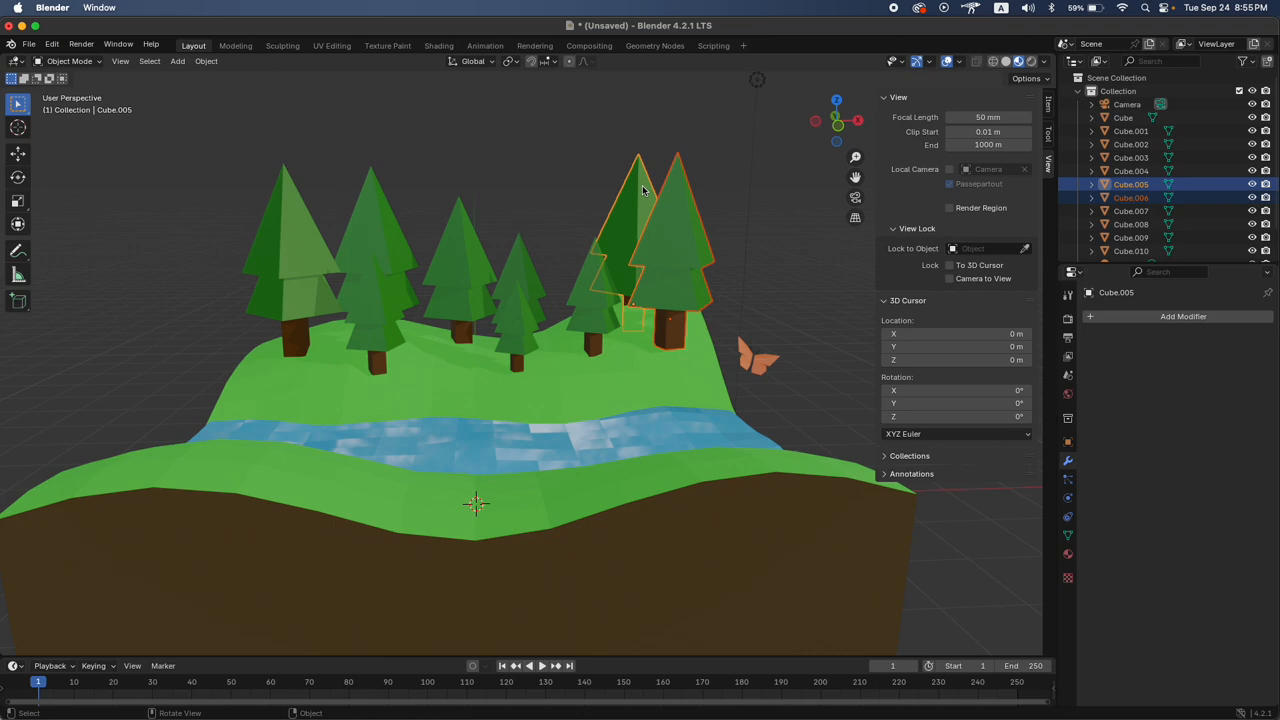
{"action": "scroll", "coordinate": [581, 300], "scroll_direction": "right", "scroll_amount": 5}
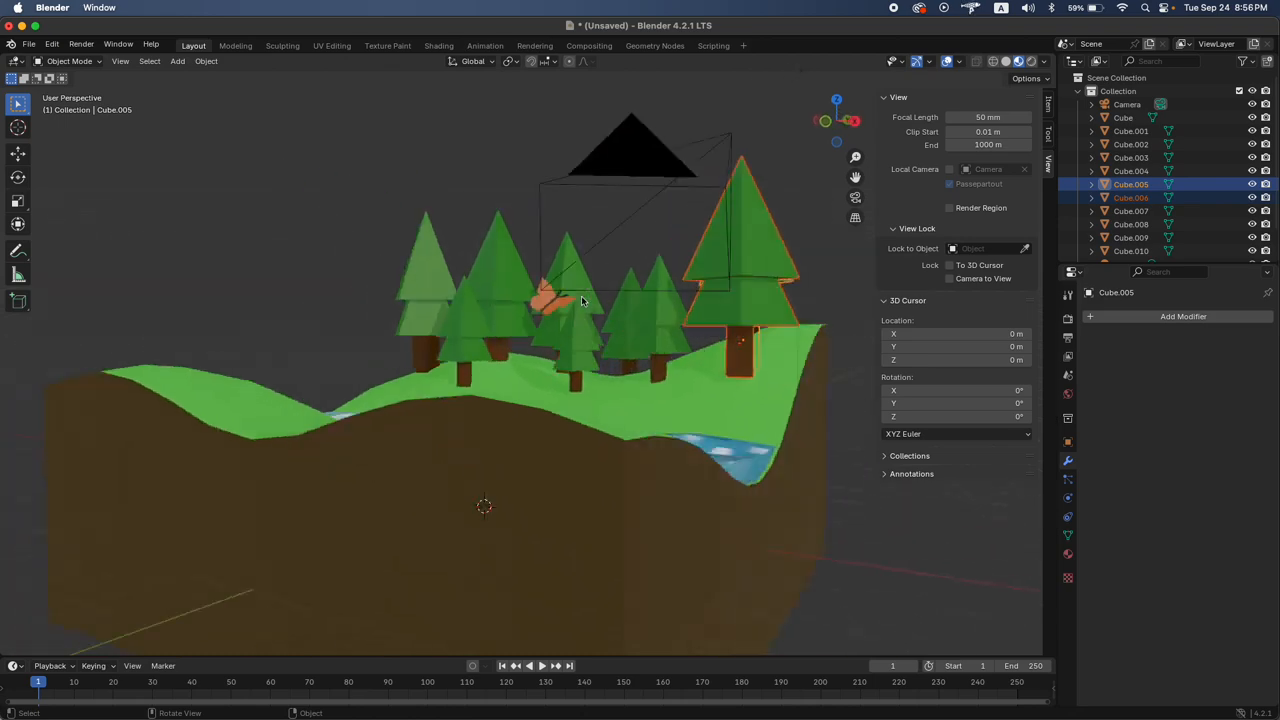
{"action": "scroll", "coordinate": [581, 300], "scroll_direction": "right", "scroll_amount": 5}
{"action": "left_click", "coordinate": [855, 197]}
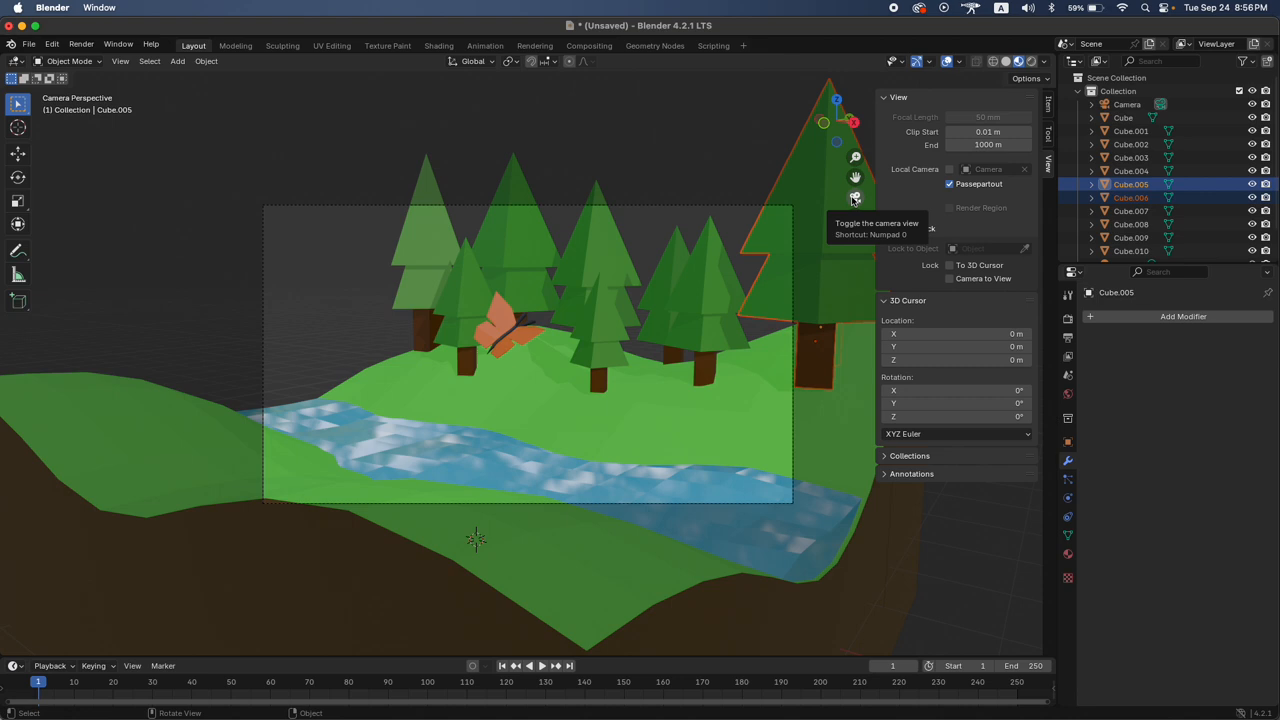
Switch the viewport to Rendered shading and set the world background to a muted yellow with HSV 0.161, 0.515, 0.446
{"action": "left_click", "coordinate": [1032, 61]}
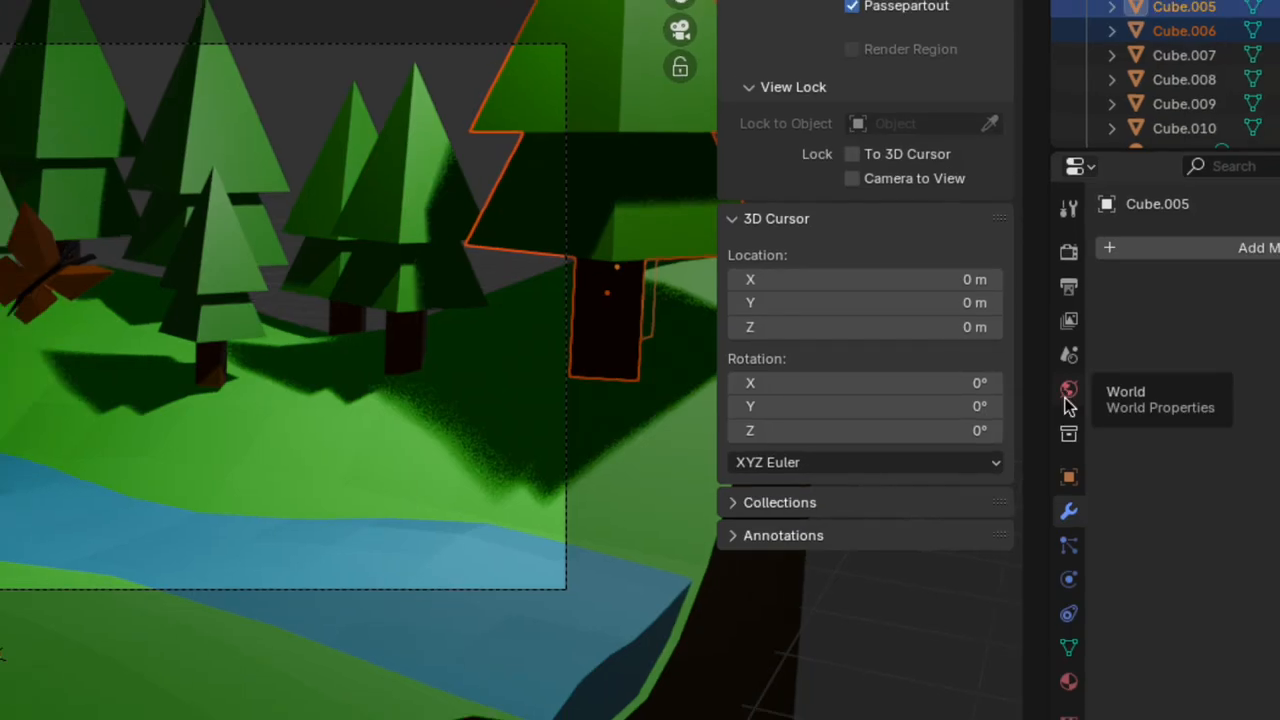
{"action": "left_click", "coordinate": [1067, 394]}
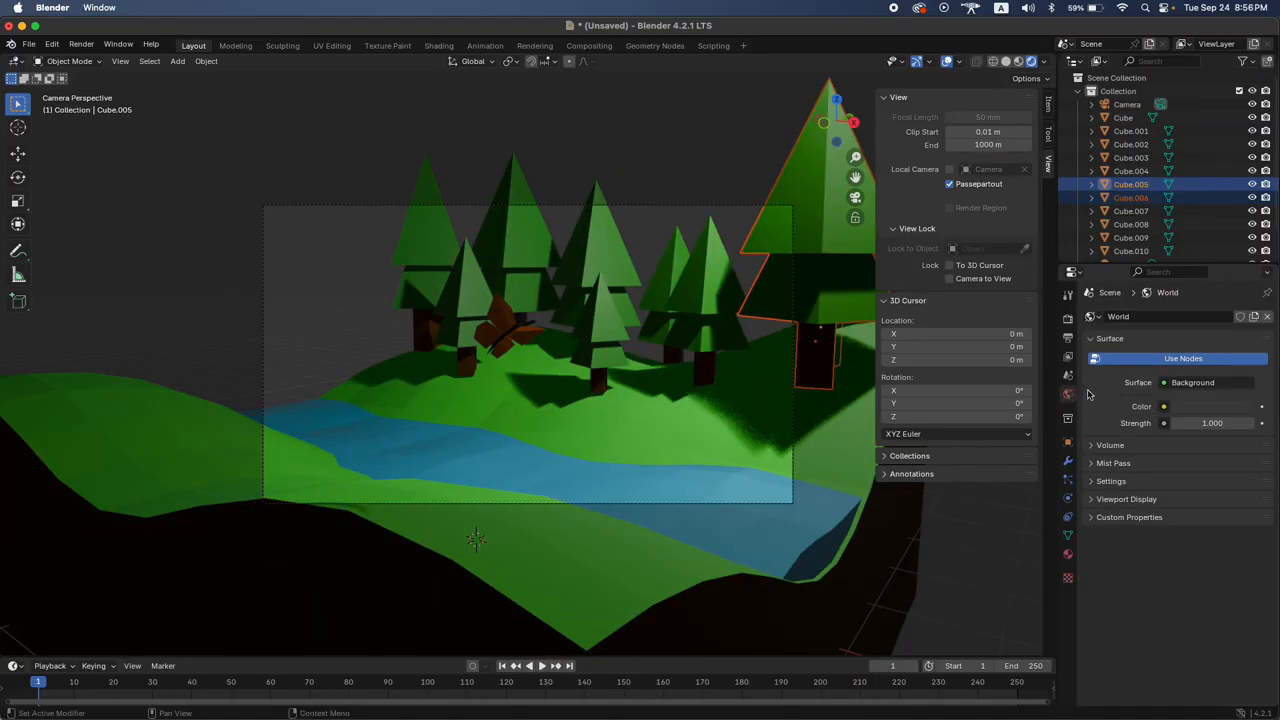
{"action": "left_click", "coordinate": [1199, 407]}
{"action": "left_click_drag", "start_coordinate": [1243, 284], "coordinate": [1243, 226]}
{"action": "left_click_drag", "start_coordinate": [1174, 266], "coordinate": [1161, 262]}
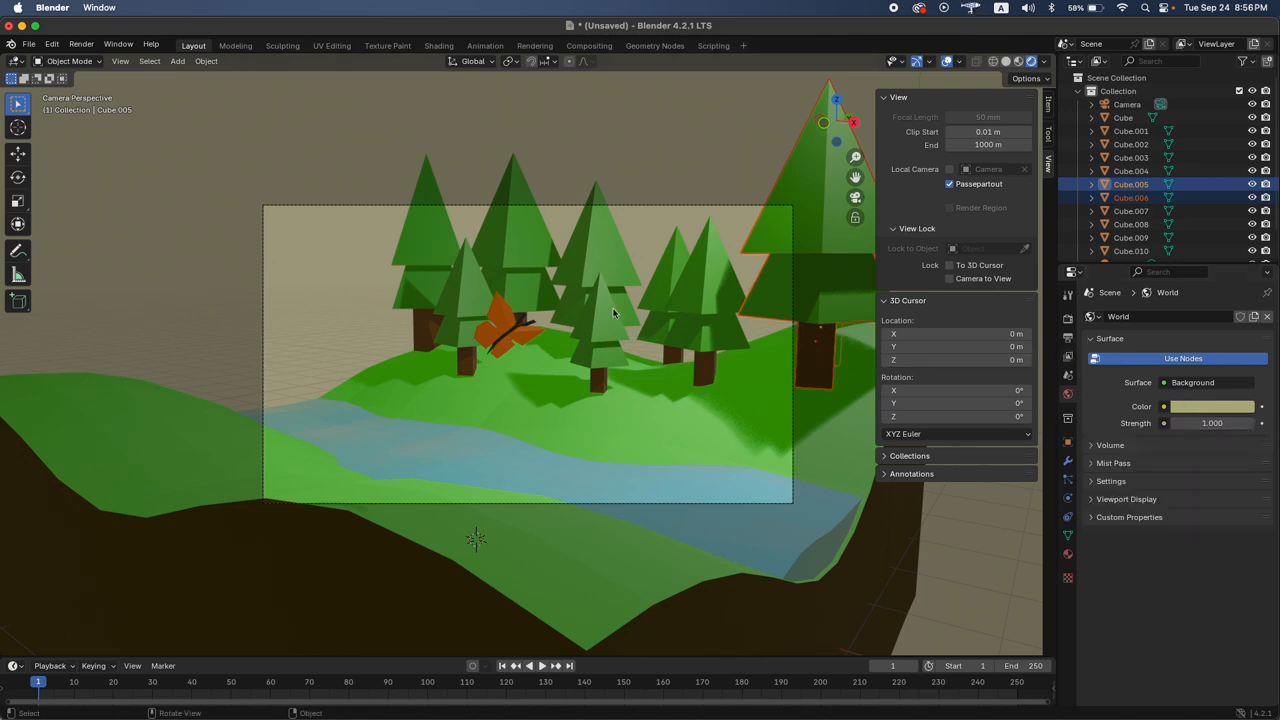
Change the world background colour to a soft violet-blue and set its strength to 1.6
{"action": "left_click", "coordinate": [1212, 406]}
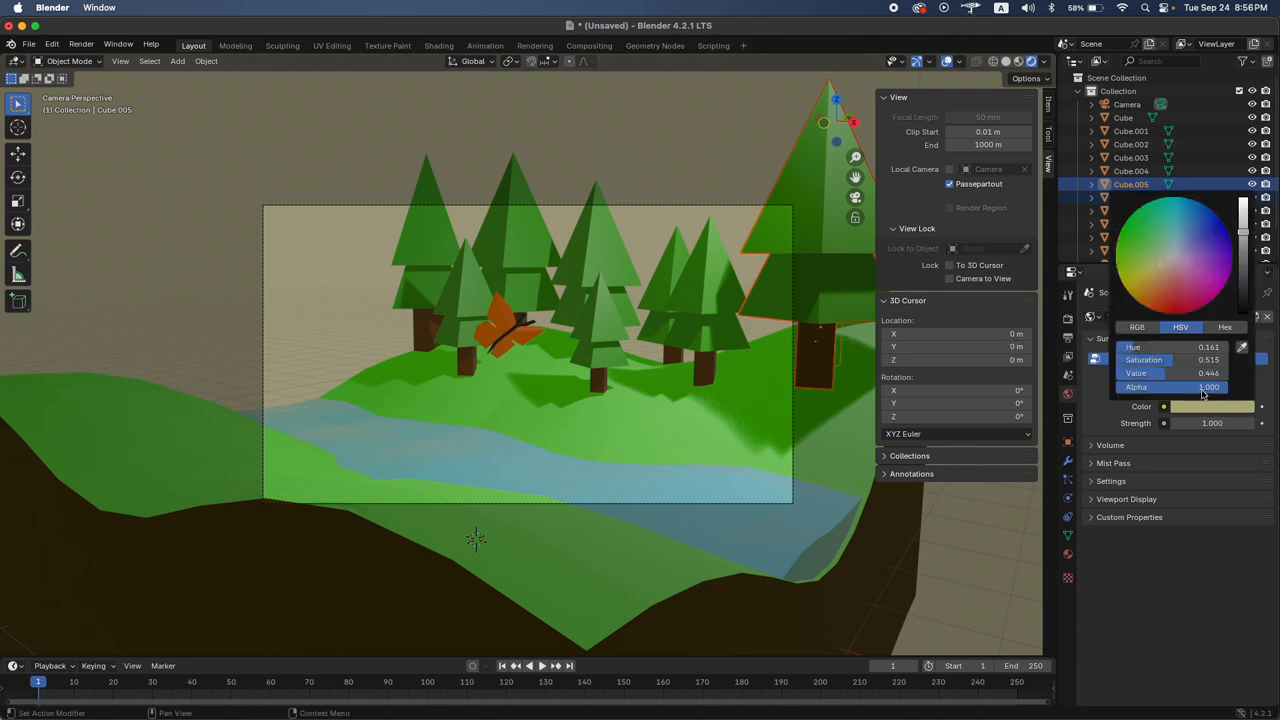
{"action": "left_click", "coordinate": [1178, 272]}
{"action": "left_click_drag", "start_coordinate": [1178, 270], "coordinate": [1184, 250]}
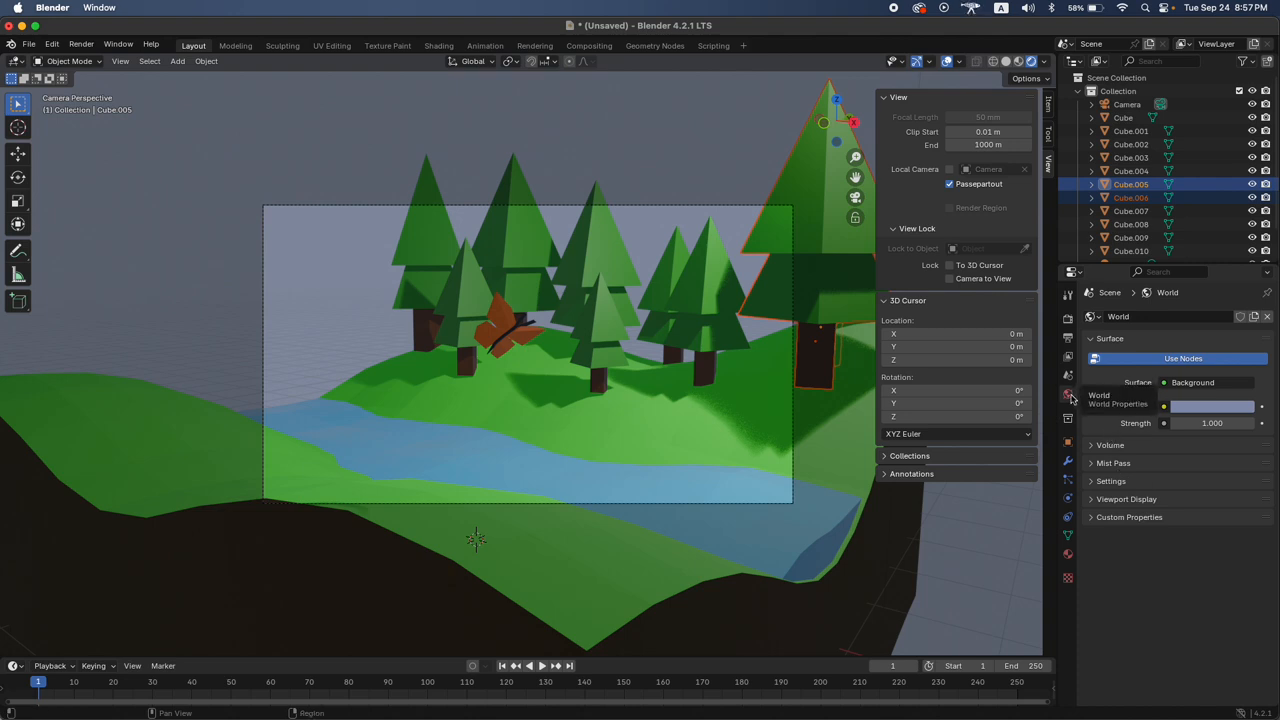
{"action": "left_click", "coordinate": [1250, 423]}
{"action": "left_click", "coordinate": [1250, 423]}
{"action": "left_click", "coordinate": [1250, 423]}
{"action": "left_click", "coordinate": [1250, 423]}
{"action": "left_click", "coordinate": [1250, 423]}
{"action": "left_click", "coordinate": [1250, 423]}
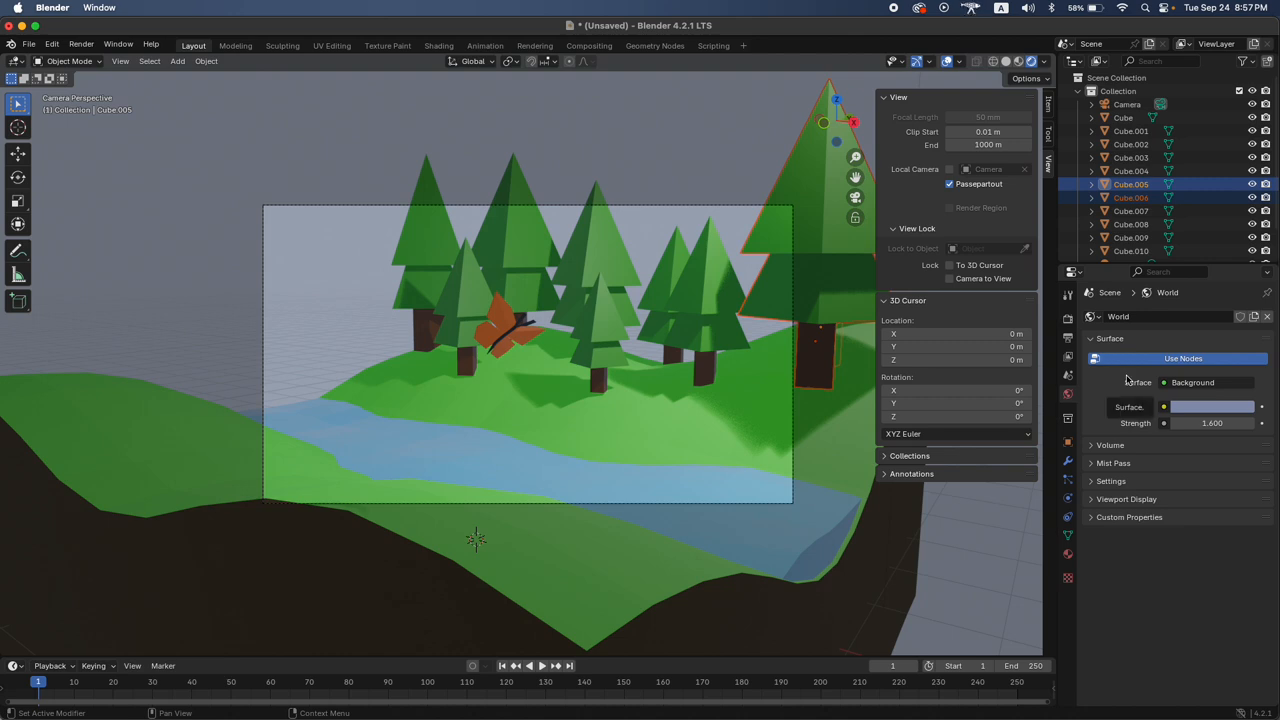
Enable Raytracing in the EEVEE render settings and deselect the two pine trees
{"action": "left_click", "coordinate": [1067, 320]}
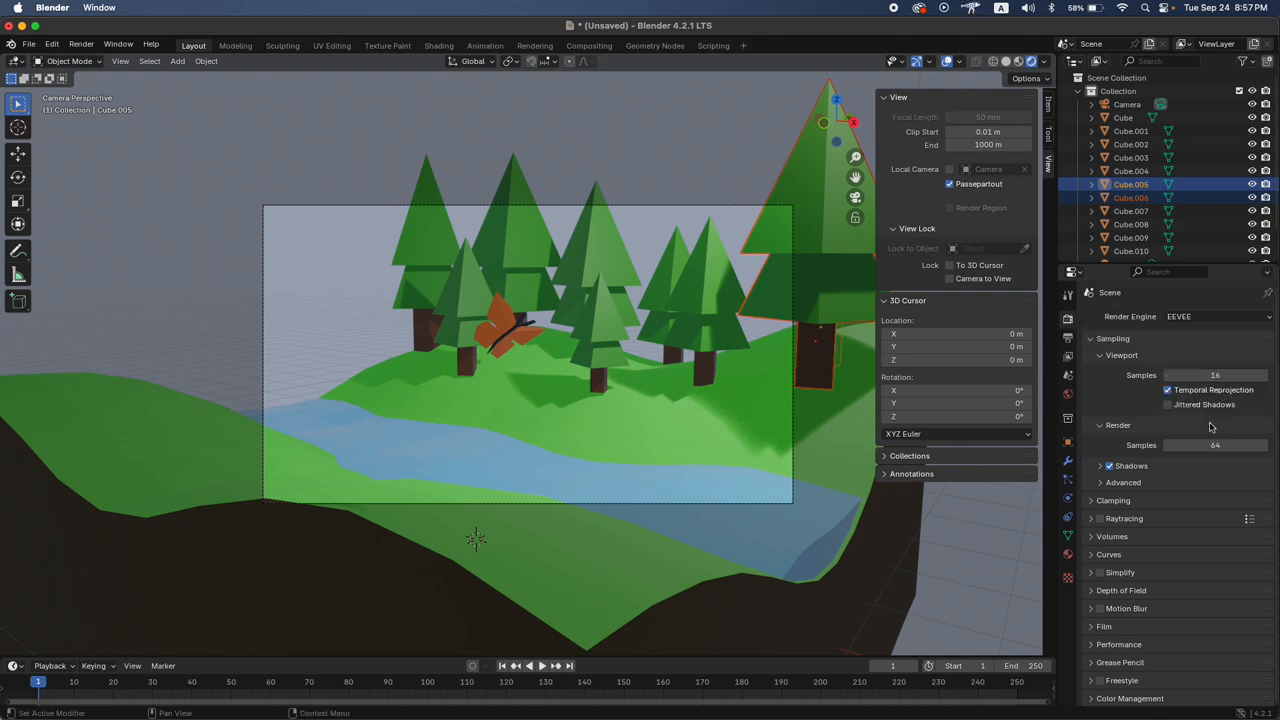
{"action": "left_click", "coordinate": [1103, 521]}
{"action": "left_click", "coordinate": [1103, 521]}
{"action": "left_click", "coordinate": [1103, 521]}
{"action": "left_click", "coordinate": [1103, 521]}
{"action": "left_click", "coordinate": [1103, 521]}
{"action": "left_click", "coordinate": [1103, 521]}
{"action": "left_click", "coordinate": [1103, 521]}
{"action": "left_click", "coordinate": [1103, 521]}
{"action": "left_click", "coordinate": [1103, 521]}
{"action": "left_click", "coordinate": [1103, 521]}
{"action": "left_click", "coordinate": [1103, 521]}
{"action": "left_click", "coordinate": [1103, 521]}
{"action": "left_click", "coordinate": [1103, 521]}
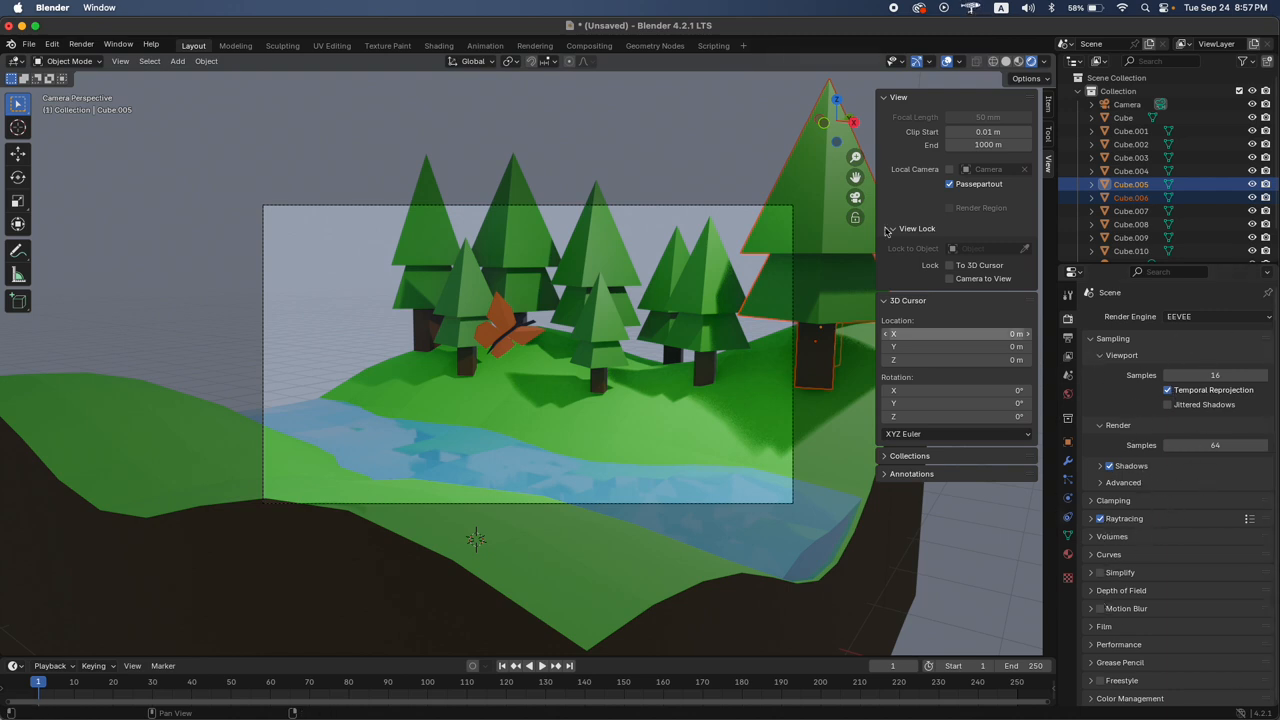
{"action": "left_click", "coordinate": [694, 108]}
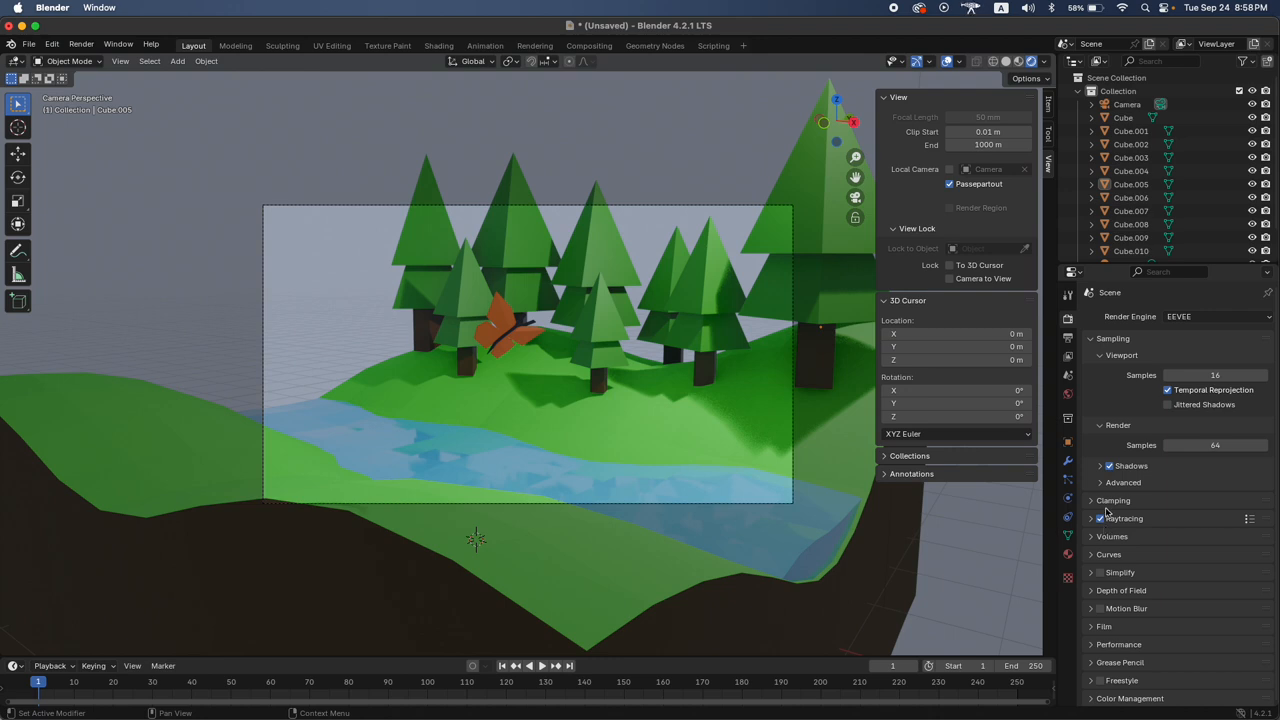
{"action": "scroll", "coordinate": [1128, 181], "scroll_direction": "down", "scroll_amount": 1}
{"action": "scroll", "coordinate": [1128, 181], "scroll_direction": "up", "scroll_amount": 1}
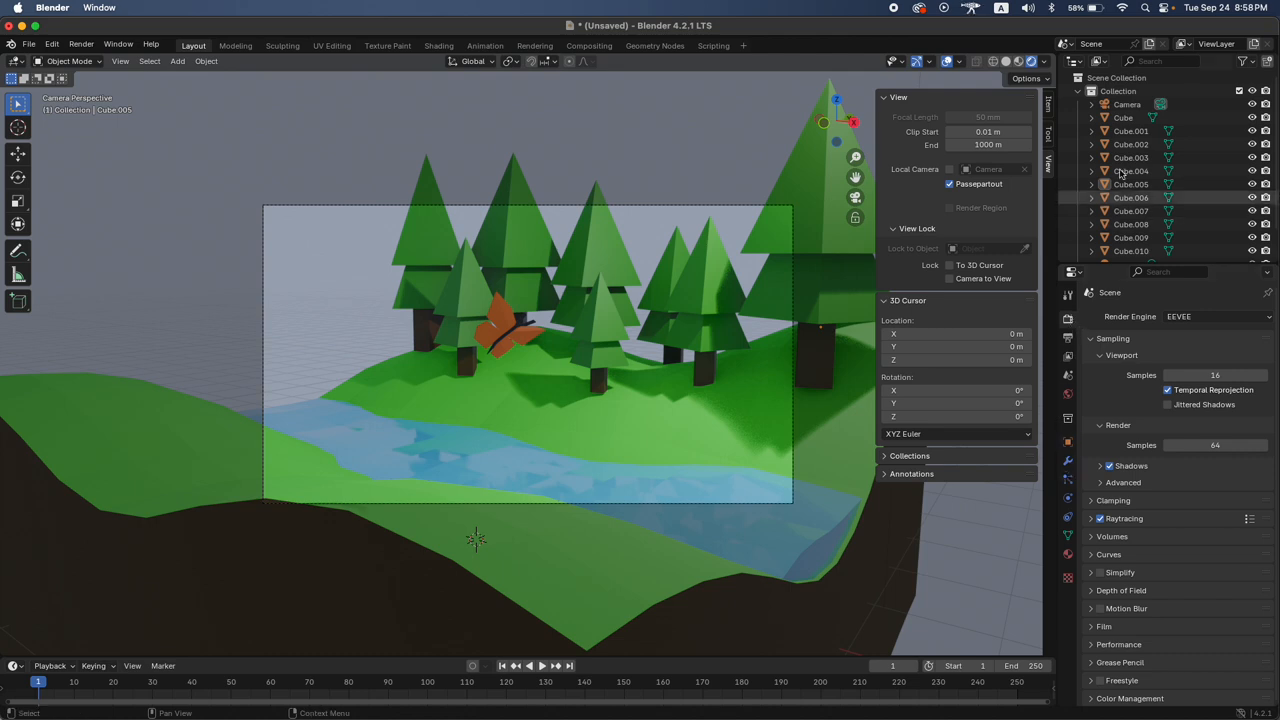
Enable Depth of Field for the scene's camera and expand its settings
{"action": "left_click", "coordinate": [1125, 104]}
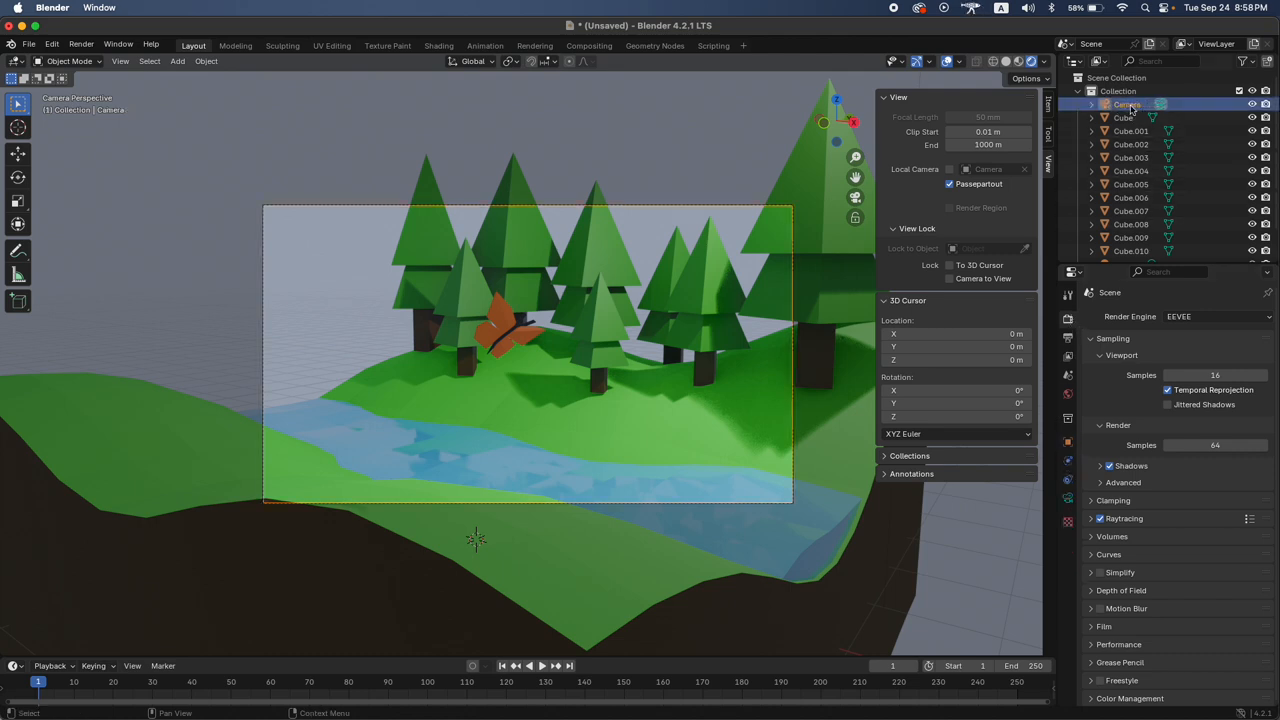
{"action": "left_click", "coordinate": [1067, 499]}
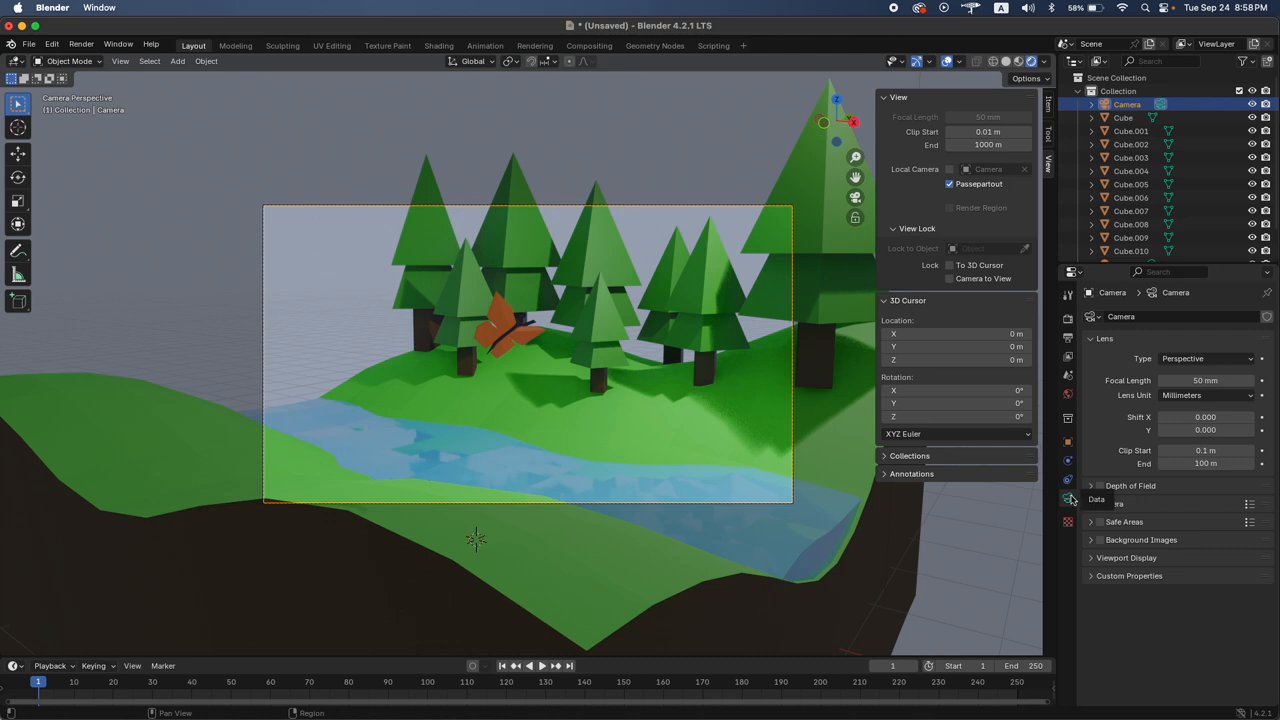
{"action": "left_click", "coordinate": [1101, 487]}
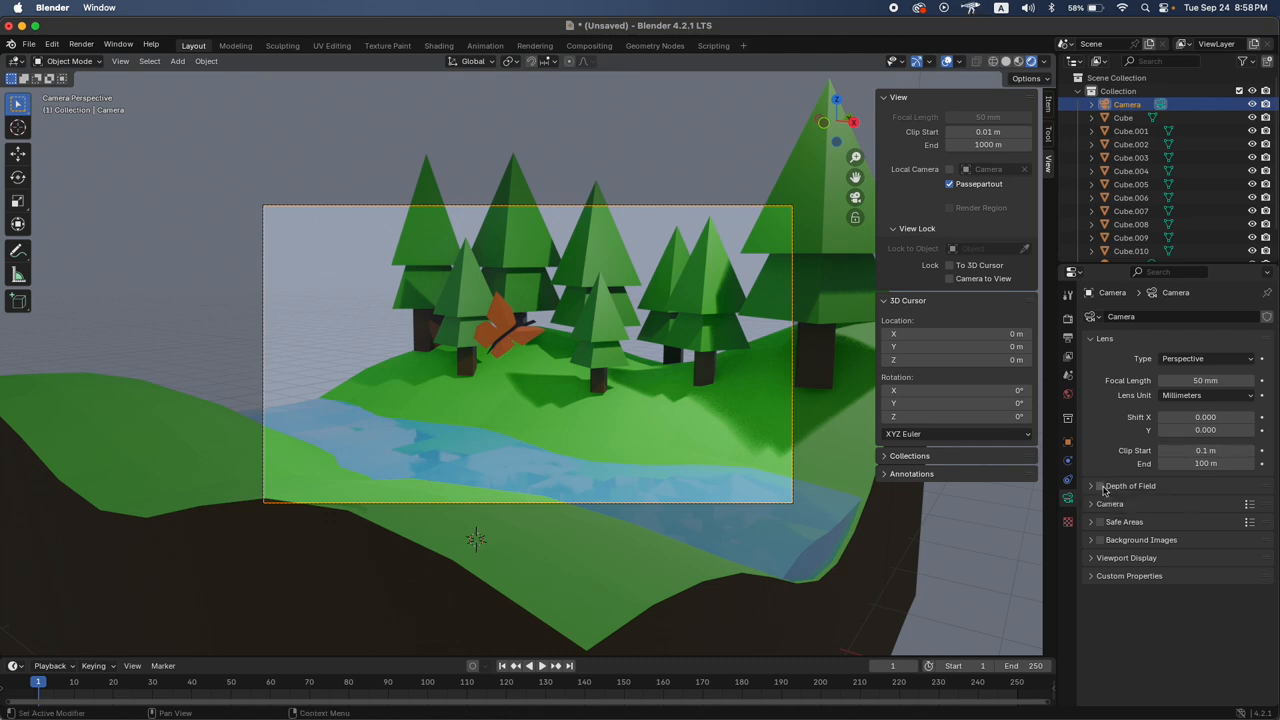
{"action": "left_click", "coordinate": [1128, 487]}
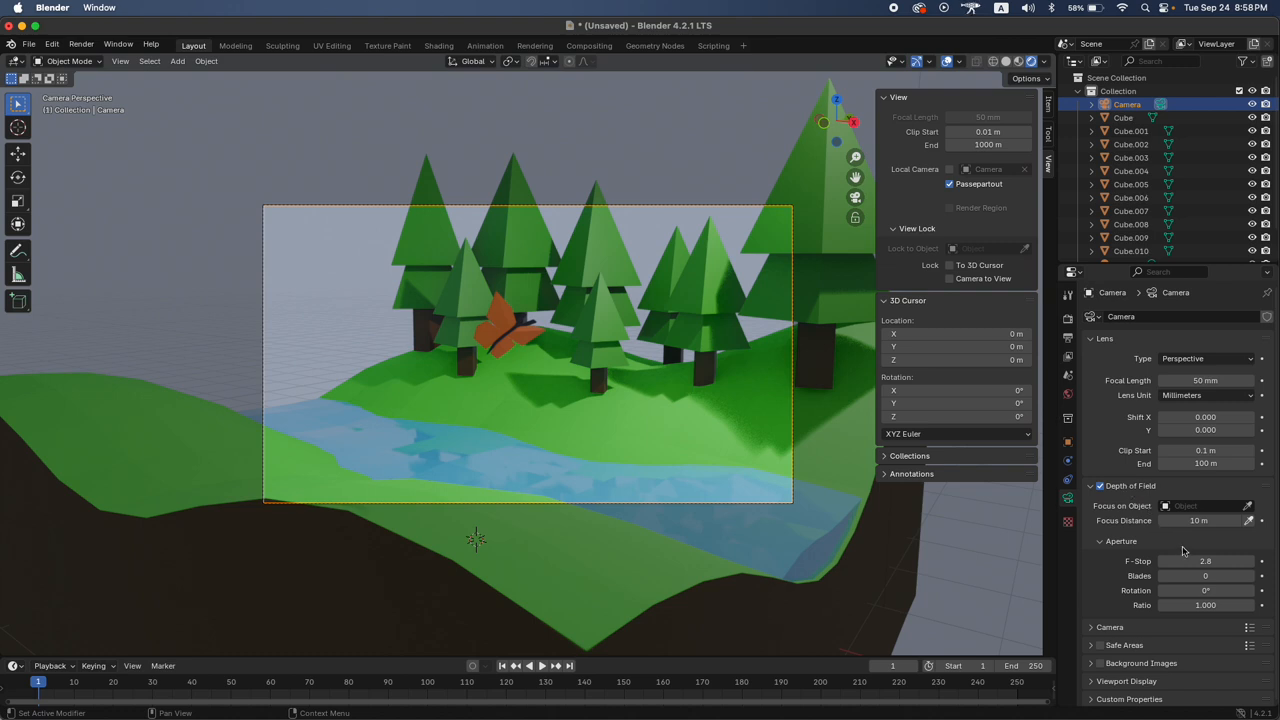
Set the camera's aperture F-Stop to 0.4 and lower it further to 0.3
{"action": "left_click", "coordinate": [1234, 561]}
{"action": "type", "text": "0.4"}
{"action": "key", "text": "Return"}
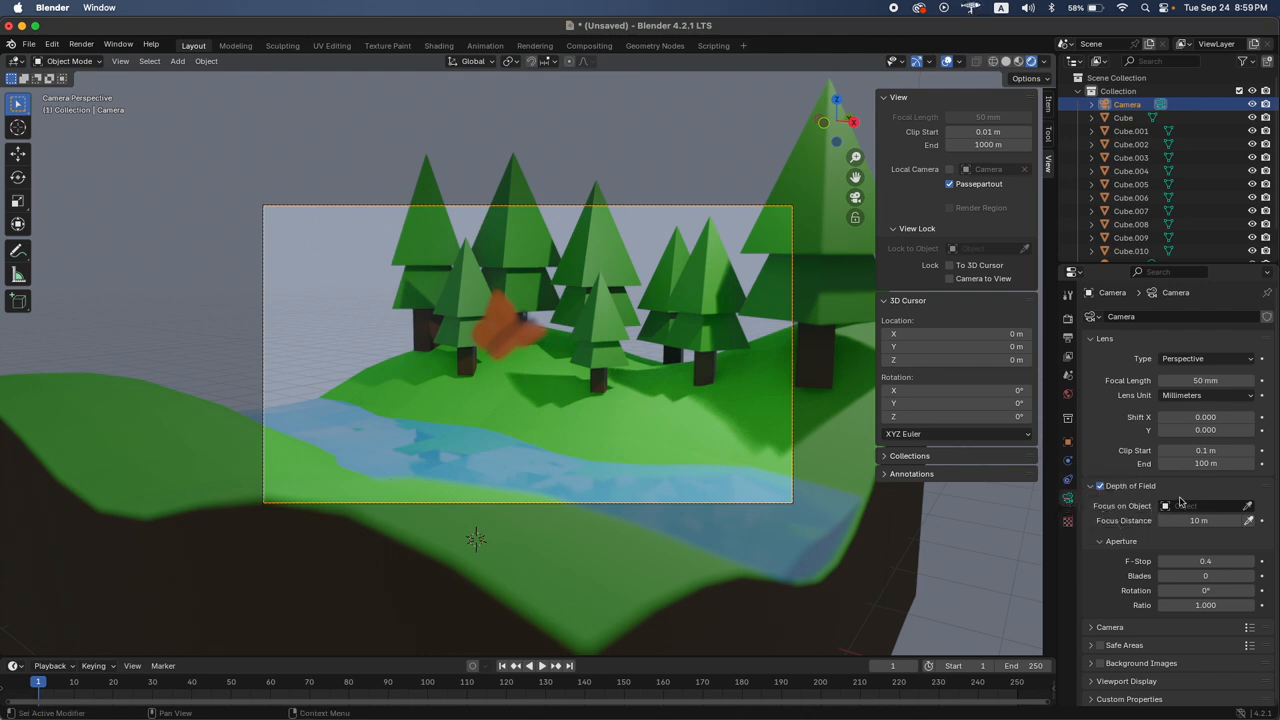
{"action": "left_click", "coordinate": [1215, 561]}
{"action": "key", "text": "BackSpace"}
{"action": "type", "text": "3"}
{"action": "key", "text": "Return"}
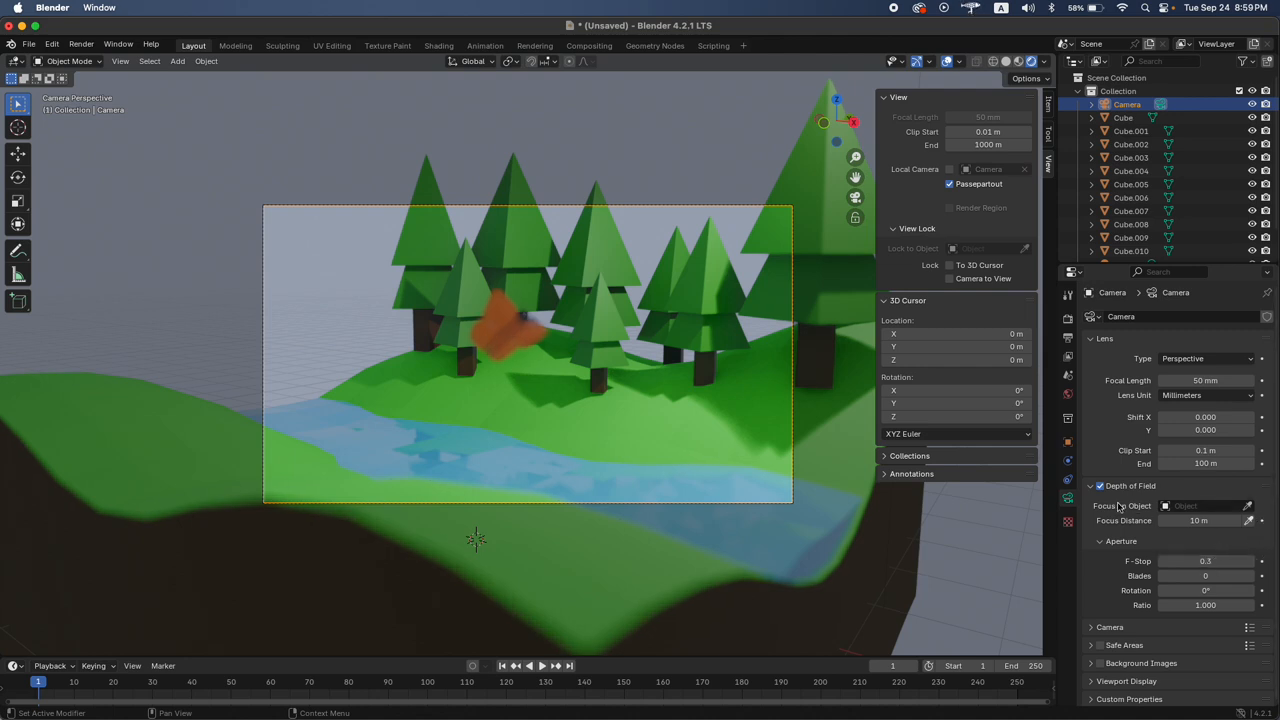
Make the butterfly the camera's focus object and set the aperture F-Stop to 0.9
{"action": "left_click", "coordinate": [1247, 506]}
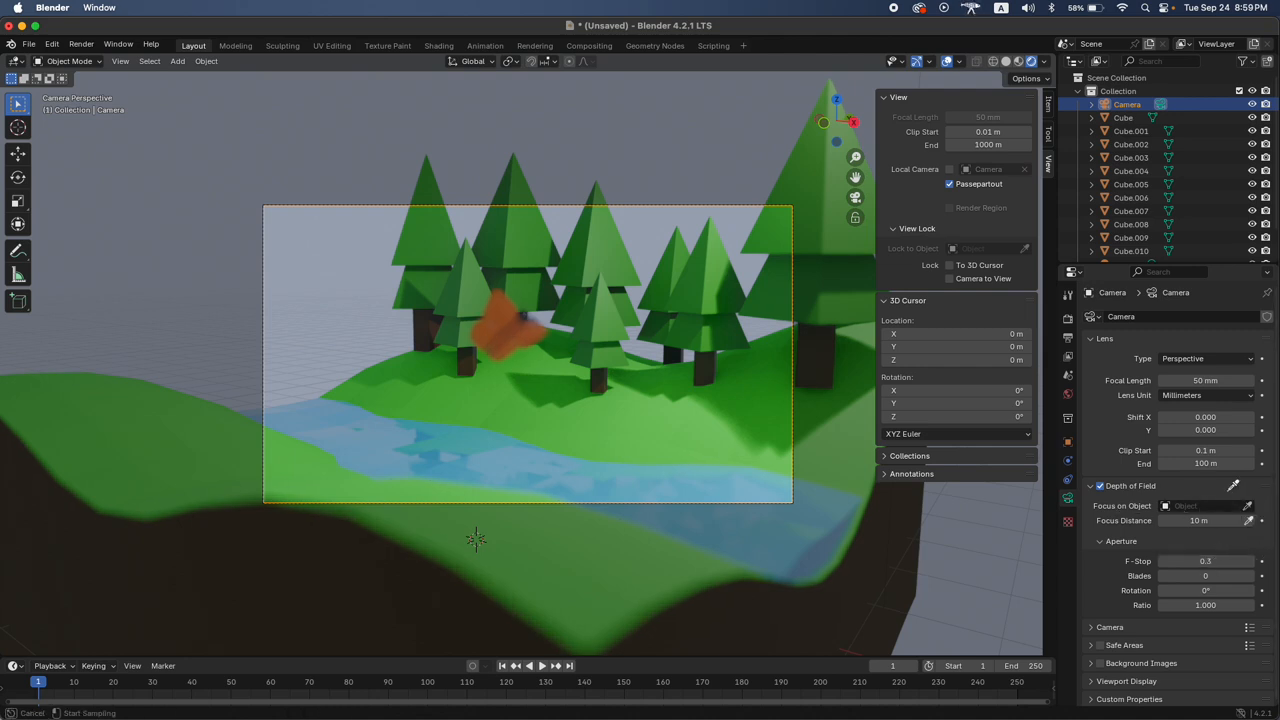
{"action": "left_click", "coordinate": [503, 322]}
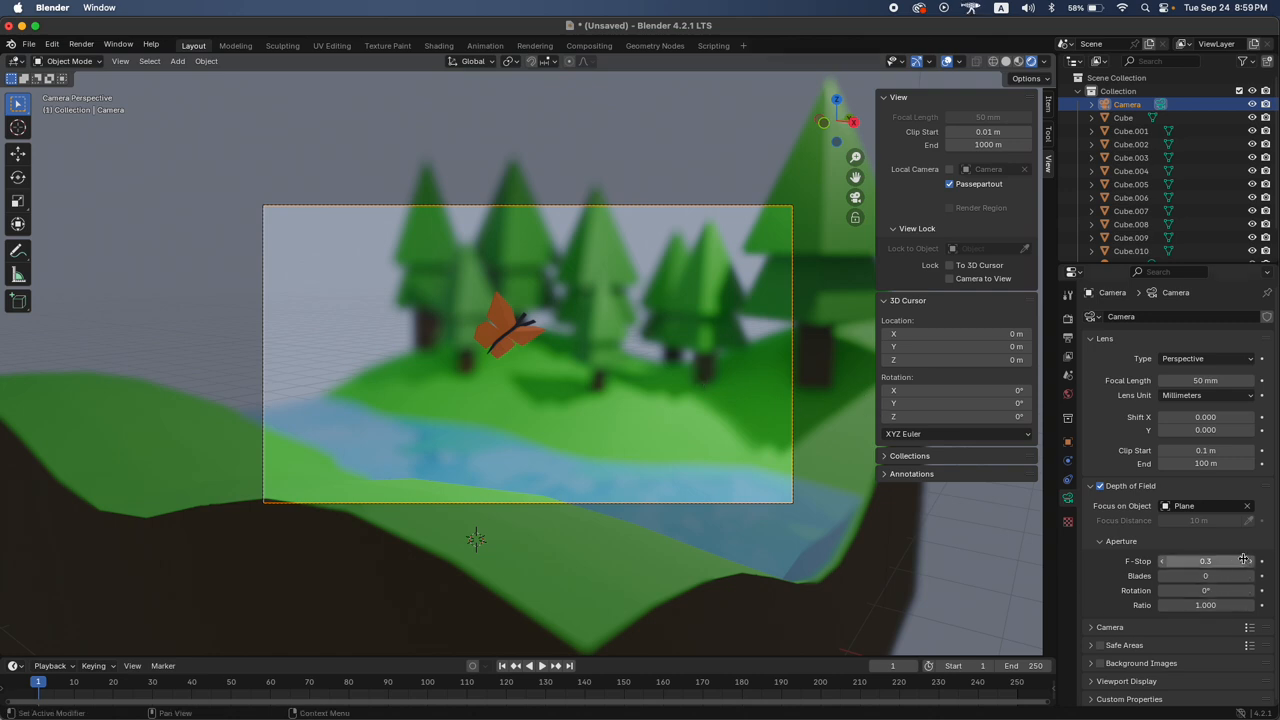
{"action": "left_click_drag", "start_coordinate": [1249, 566], "coordinate": [1236, 561]}
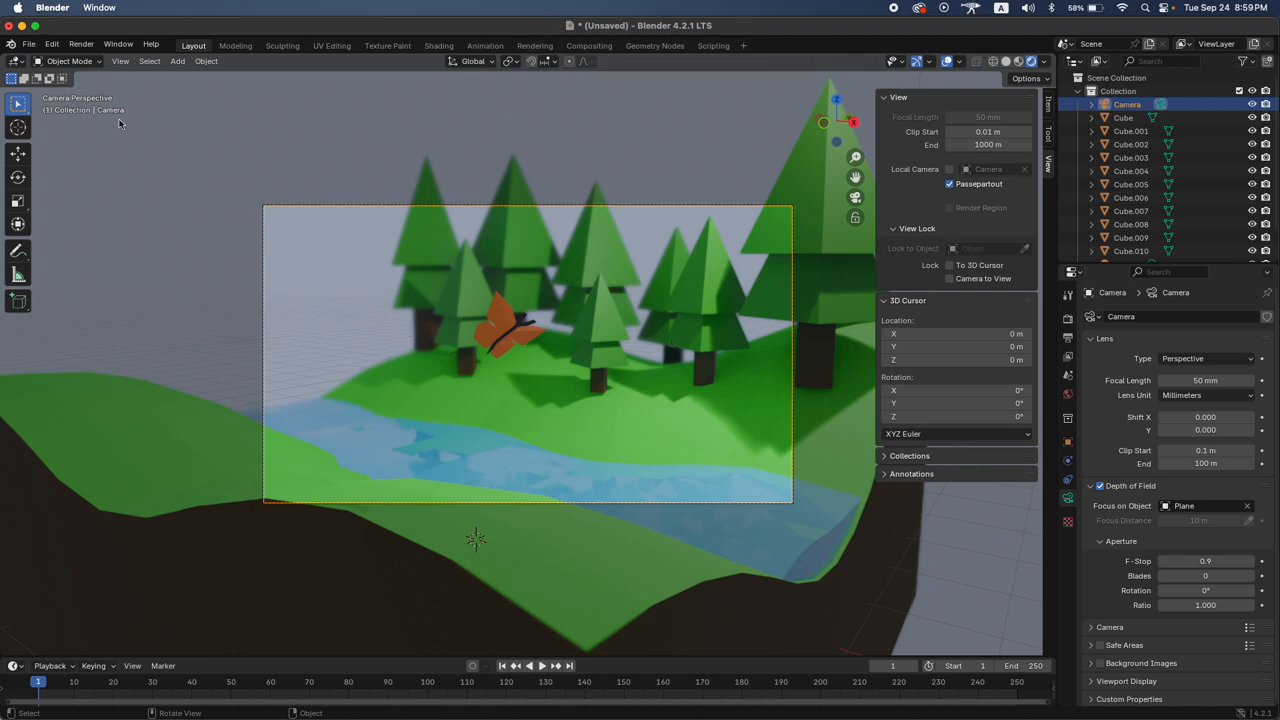
Render the scene as a still image, view the whole result, and shrink and move the render window aside
{"action": "left_click", "coordinate": [83, 46]}
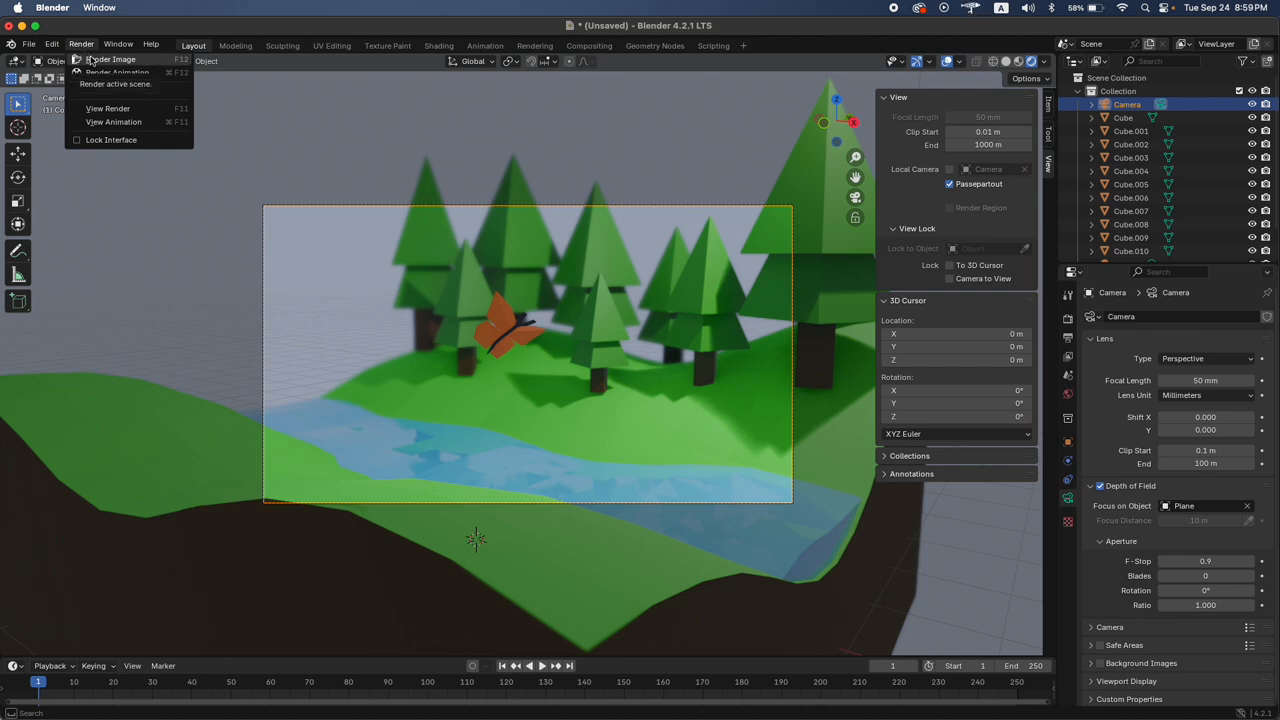
{"action": "left_click", "coordinate": [90, 60]}
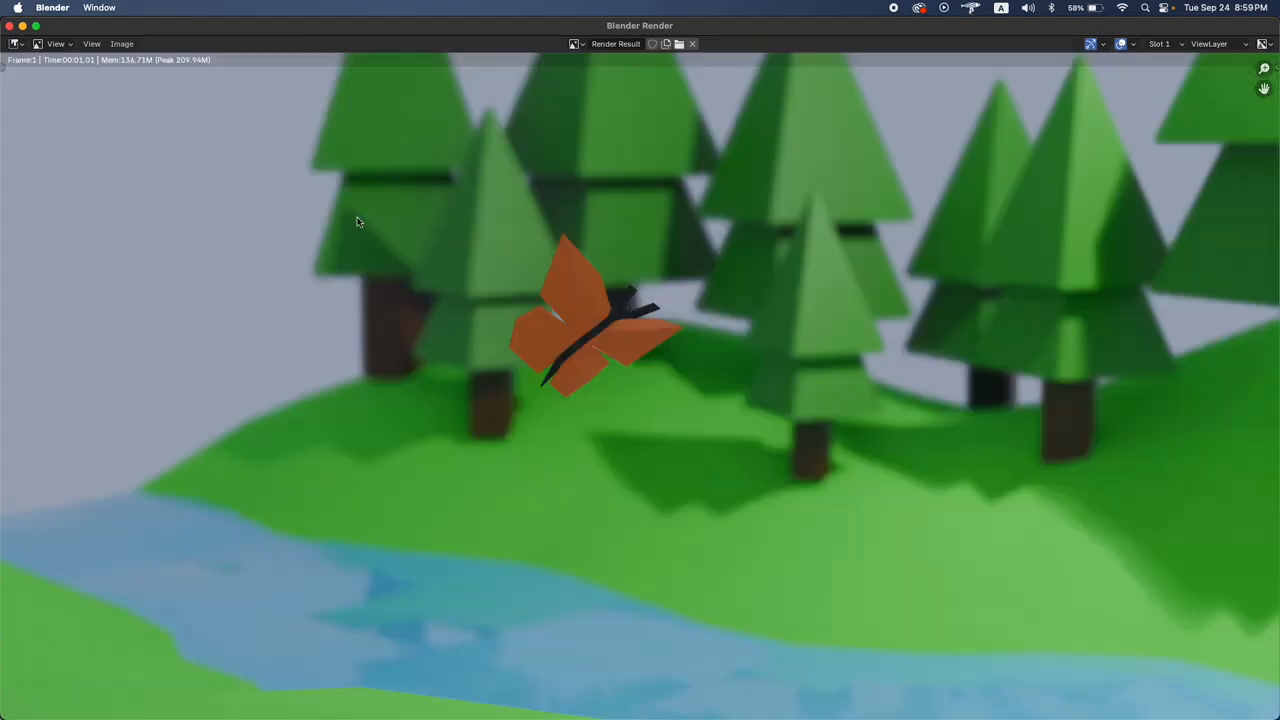
{"action": "scroll", "coordinate": [389, 241], "scroll_direction": "down", "scroll_amount": 4}
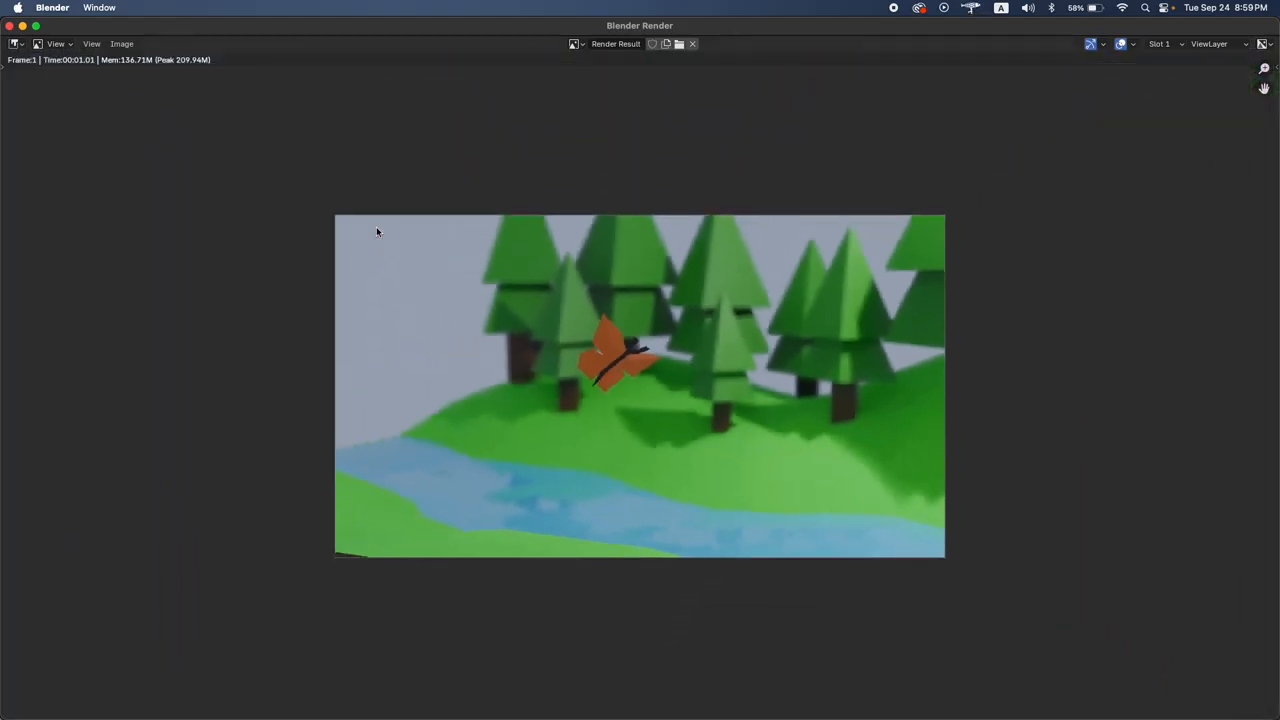
{"action": "left_click", "coordinate": [9, 27]}
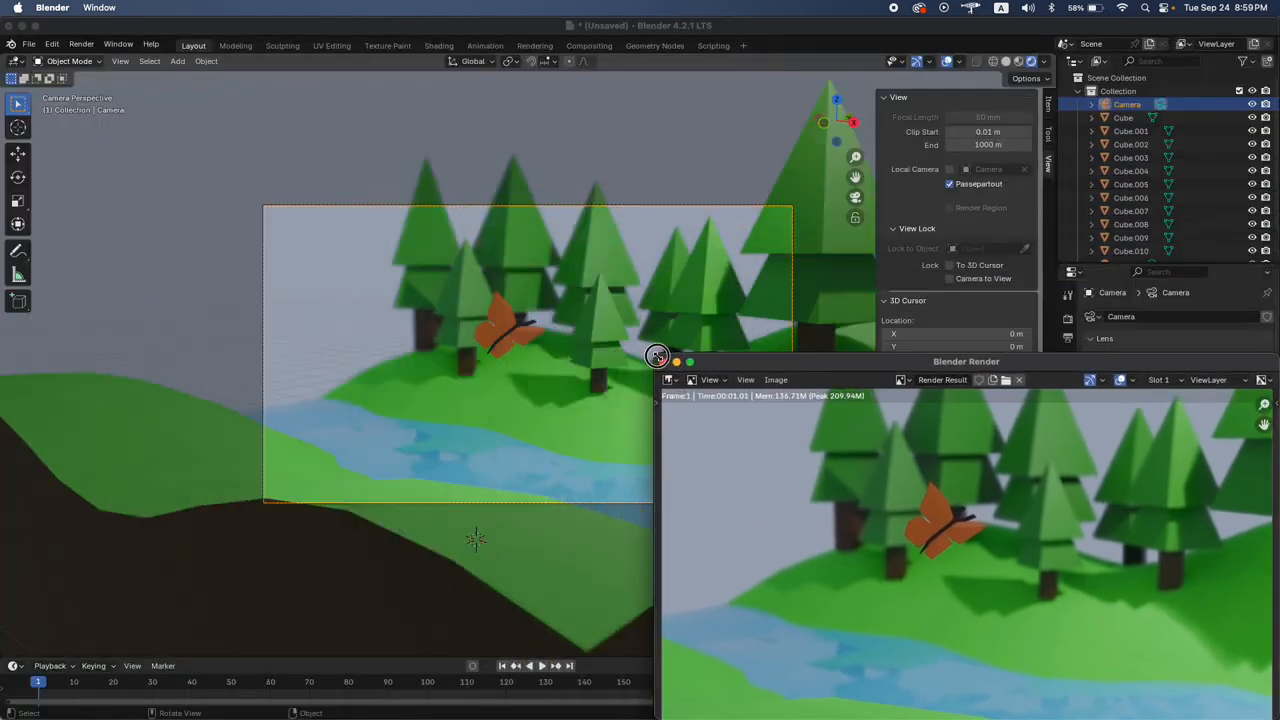
{"action": "left_click_drag", "start_coordinate": [884, 380], "coordinate": [266, 409]}
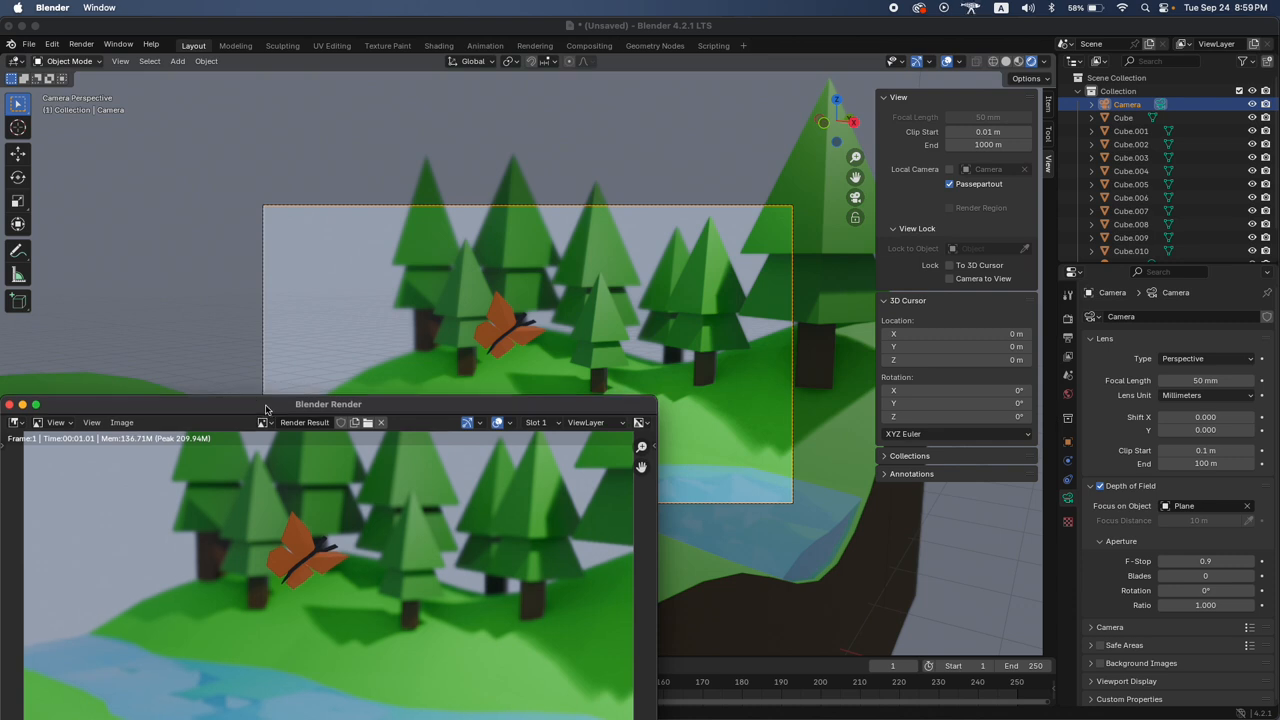